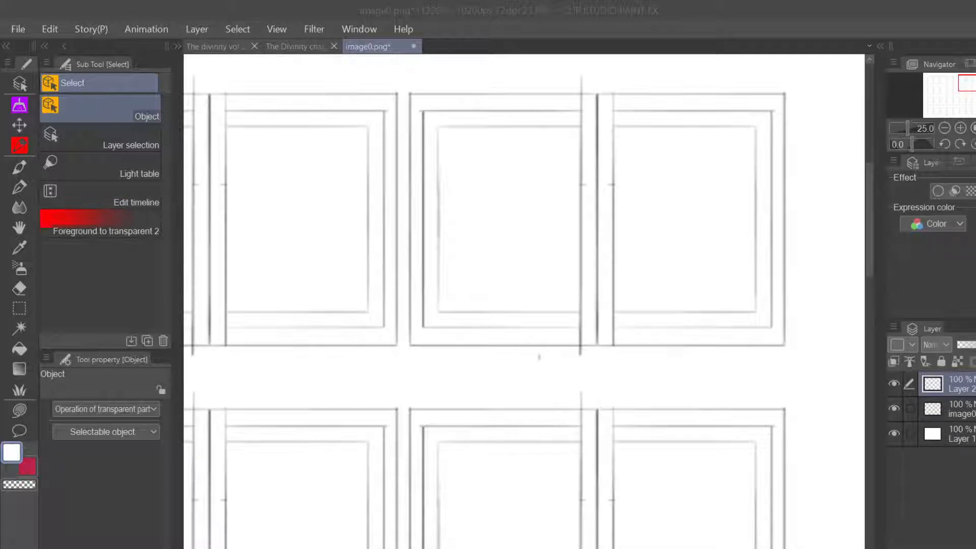
- Try a crimson G-pen stroke above the top row of frames, and undo it
{"action": "left_click", "coordinate": [28, 465]}
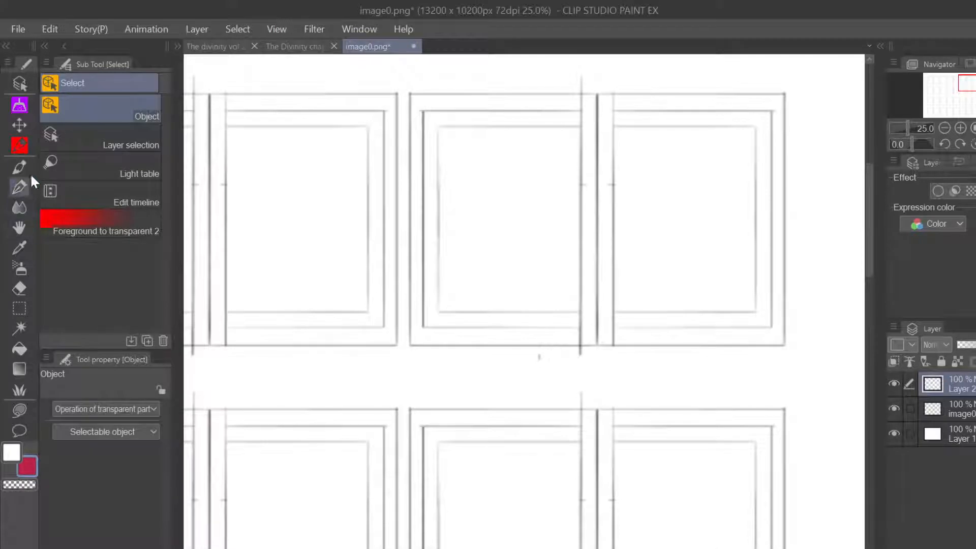
{"action": "left_click", "coordinate": [21, 184]}
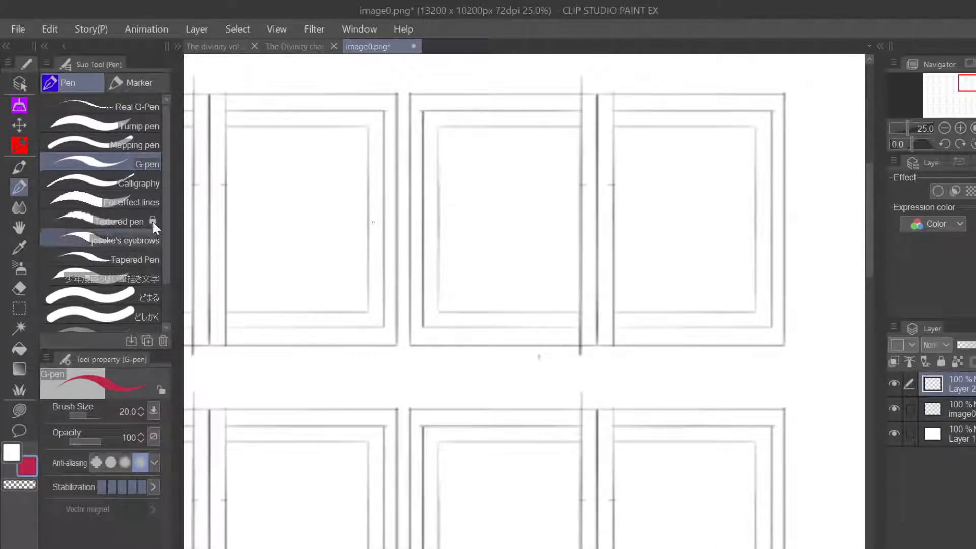
{"action": "mouse_move", "coordinate": [447, 75]}
{"action": "left_mouse_down"}
{"action": "mouse_move", "coordinate": [488, 88]}
{"action": "mouse_move", "coordinate": [520, 116]}
{"action": "left_mouse_up"}
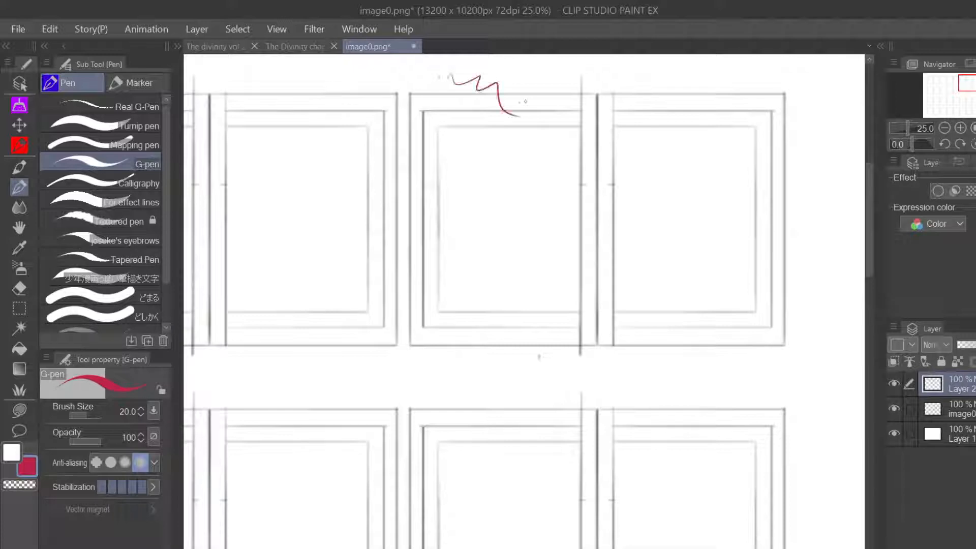
{"action": "key", "text": "ctrl+z"}
- Write FINALLY in crimson in the page's upper margin using the どしかく pen at size 50
{"action": "left_click", "coordinate": [142, 311]}
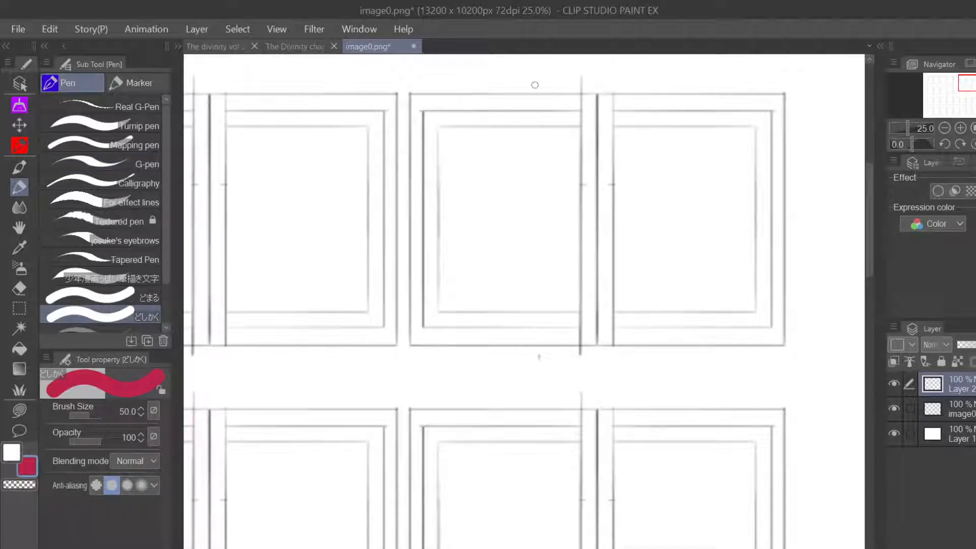
{"action": "left_click_drag", "start_coordinate": [967, 82], "coordinate": [972, 79]}
{"action": "mouse_move", "coordinate": [469, 90]}
{"action": "left_mouse_down"}
{"action": "mouse_move", "coordinate": [466, 131]}
{"action": "mouse_move", "coordinate": [499, 87]}
{"action": "mouse_move", "coordinate": [494, 103]}
{"action": "left_mouse_up"}
{"action": "left_click_drag", "start_coordinate": [512, 99], "coordinate": [514, 134]}
{"action": "mouse_move", "coordinate": [535, 133]}
{"action": "left_mouse_down"}
{"action": "mouse_move", "coordinate": [533, 125]}
{"action": "mouse_move", "coordinate": [563, 122]}
{"action": "mouse_move", "coordinate": [568, 93]}
{"action": "left_mouse_up"}
{"action": "left_click_drag", "start_coordinate": [591, 94], "coordinate": [577, 131]}
{"action": "mouse_move", "coordinate": [591, 91]}
{"action": "left_mouse_down"}
{"action": "mouse_move", "coordinate": [598, 130]}
{"action": "mouse_move", "coordinate": [592, 114]}
{"action": "mouse_move", "coordinate": [613, 115]}
{"action": "mouse_move", "coordinate": [614, 131]}
{"action": "left_mouse_up"}
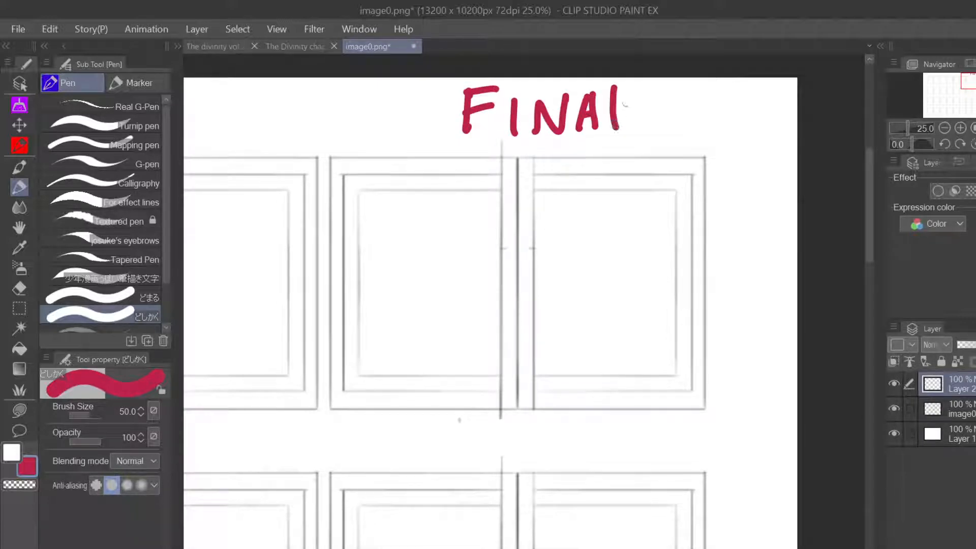
{"action": "left_click_drag", "start_coordinate": [636, 81], "coordinate": [639, 131]}
{"action": "left_click_drag", "start_coordinate": [649, 93], "coordinate": [670, 121]}
{"action": "left_click_drag", "start_coordinate": [687, 88], "coordinate": [649, 156]}
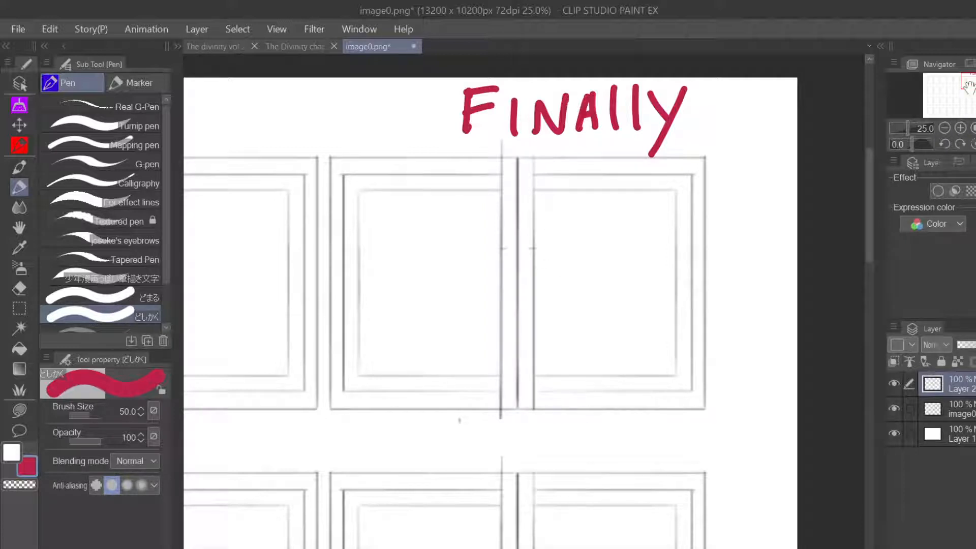
{"action": "left_click_drag", "start_coordinate": [968, 85], "coordinate": [967, 85]}
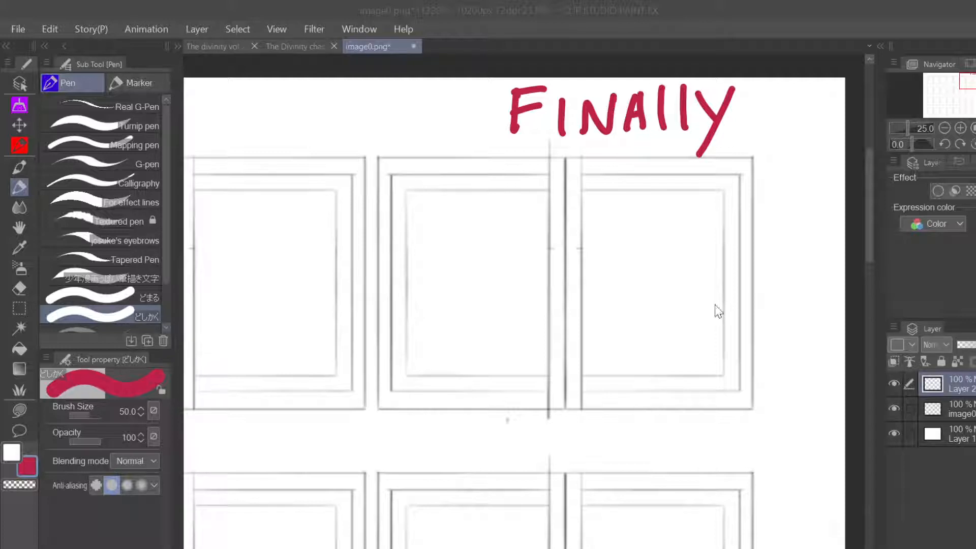
{"action": "left_click_drag", "start_coordinate": [974, 83], "coordinate": [975, 81]}
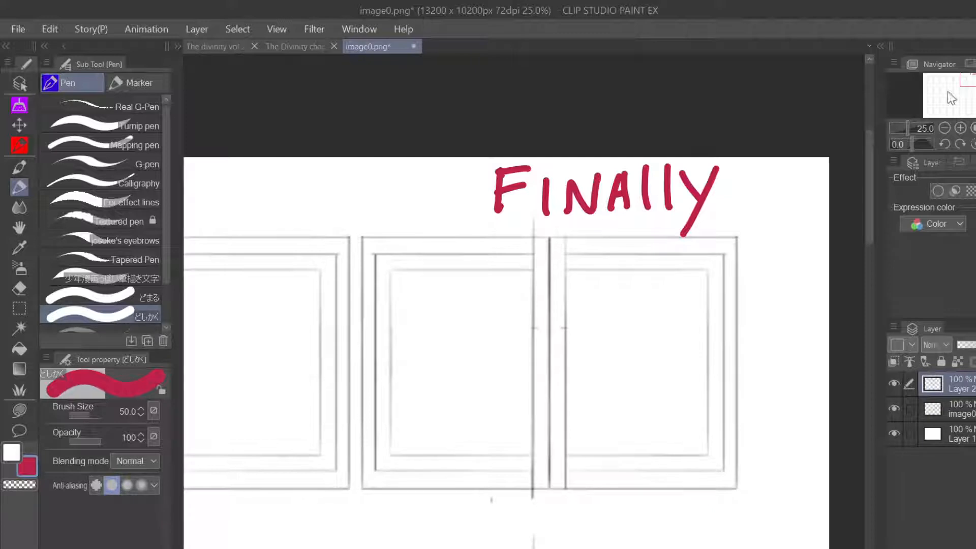
{"action": "left_click_drag", "start_coordinate": [970, 80], "coordinate": [969, 82]}
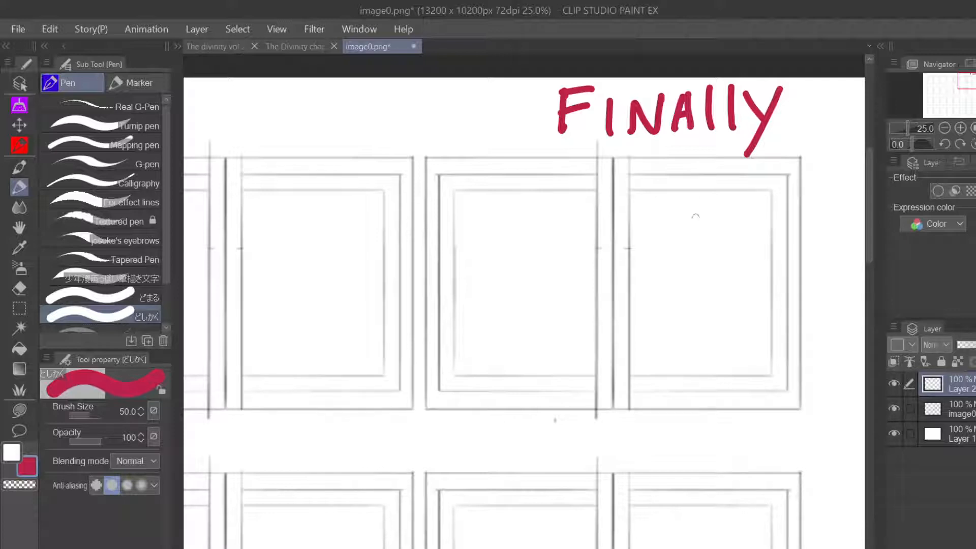
- Erase the FINALLY lettering with the transparent colour, enlarging the どしかく pen to size 120
{"action": "key", "text": "bracketright"}
{"action": "key", "text": "bracketright"}
{"action": "key", "text": "bracketright"}
{"action": "key", "text": "bracketright"}
{"action": "key", "text": "bracketright"}
{"action": "key", "text": "bracketright"}
{"action": "key", "text": "bracketright"}
{"action": "key", "text": "bracketright"}
{"action": "key", "text": "bracketright"}
{"action": "key", "text": "bracketright"}
{"action": "key", "text": "bracketright"}
{"action": "key", "text": "bracketright"}
{"action": "key", "text": "bracketright"}
{"action": "key", "text": "bracketleft"}
{"action": "key", "text": "bracketleft"}
{"action": "key", "text": "bracketleft"}
{"action": "key", "text": "bracketleft"}
{"action": "key", "text": "bracketleft"}
{"action": "key", "text": "bracketleft"}
{"action": "key", "text": "bracketleft"}
{"action": "key", "text": "bracketleft"}
{"action": "key", "text": "bracketleft"}
{"action": "key", "text": "bracketleft"}
{"action": "key", "text": "bracketleft"}
{"action": "left_click", "coordinate": [30, 485]}
{"action": "key", "text": "bracketright"}
{"action": "key", "text": "bracketright"}
{"action": "key", "text": "bracketright"}
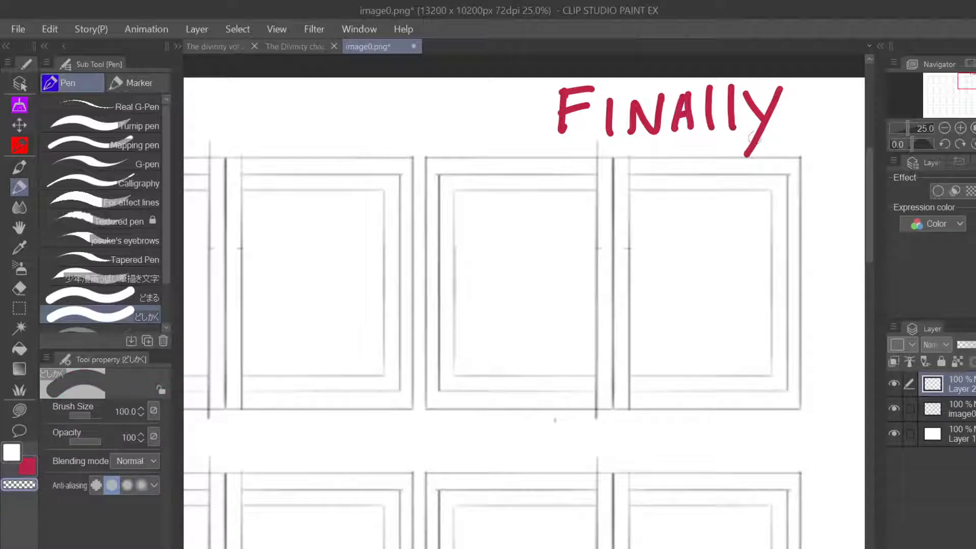
{"action": "mouse_move", "coordinate": [747, 145]}
{"action": "left_mouse_down"}
{"action": "mouse_move", "coordinate": [740, 166]}
{"action": "mouse_move", "coordinate": [737, 139]}
{"action": "mouse_move", "coordinate": [687, 108]}
{"action": "mouse_move", "coordinate": [687, 93]}
{"action": "mouse_move", "coordinate": [562, 154]}
{"action": "mouse_move", "coordinate": [600, 89]}
{"action": "left_mouse_up"}
{"action": "mouse_move", "coordinate": [566, 133]}
{"action": "left_mouse_down"}
{"action": "mouse_move", "coordinate": [582, 76]}
{"action": "mouse_move", "coordinate": [610, 82]}
{"action": "left_mouse_up"}
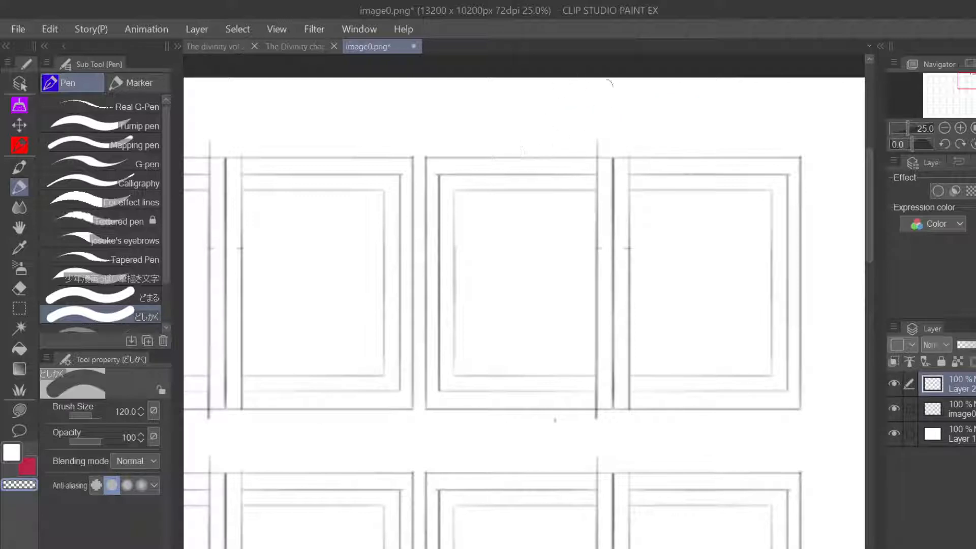
- Switch back to the crimson colour and test the G-pen above the top-right frame, undoing the stroke
{"action": "left_click_drag", "start_coordinate": [962, 87], "coordinate": [967, 99]}
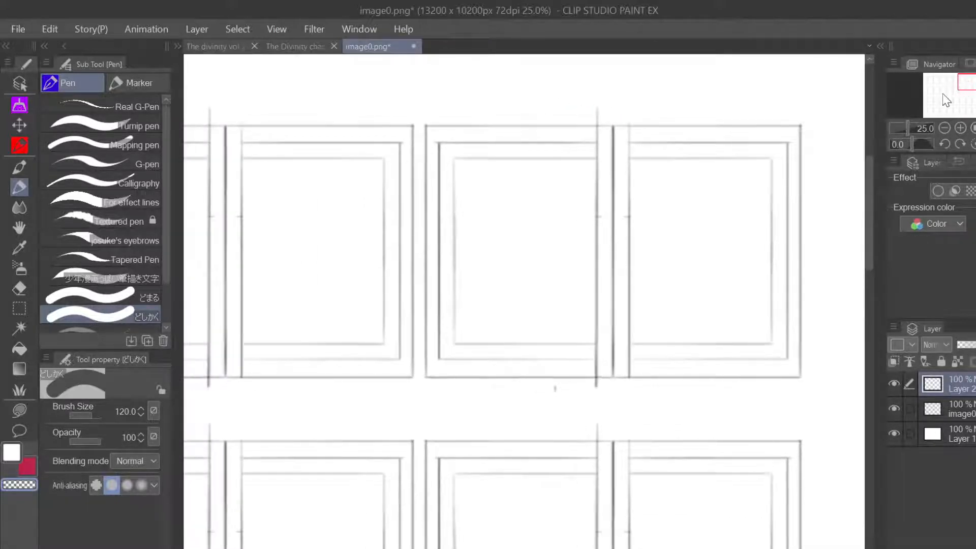
{"action": "left_click", "coordinate": [969, 82]}
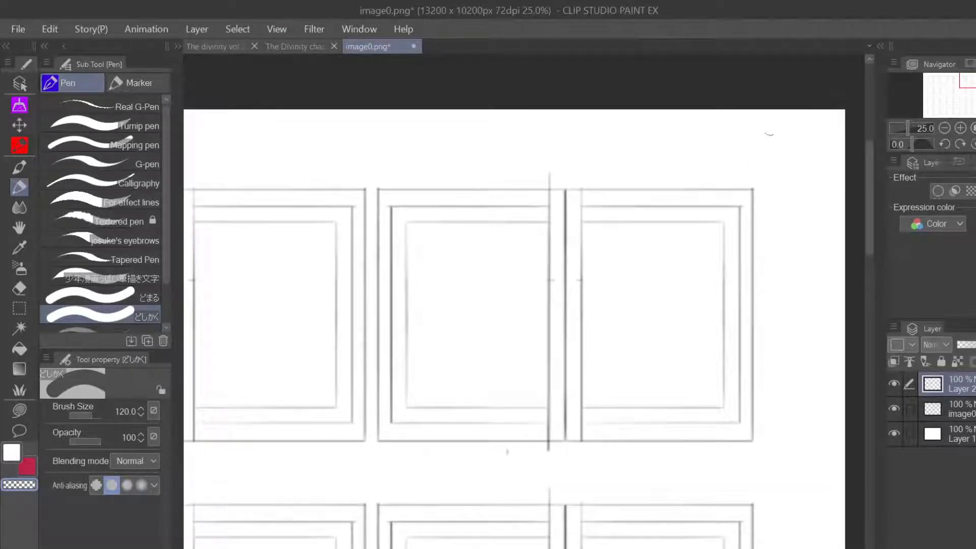
{"action": "left_click", "coordinate": [27, 465]}
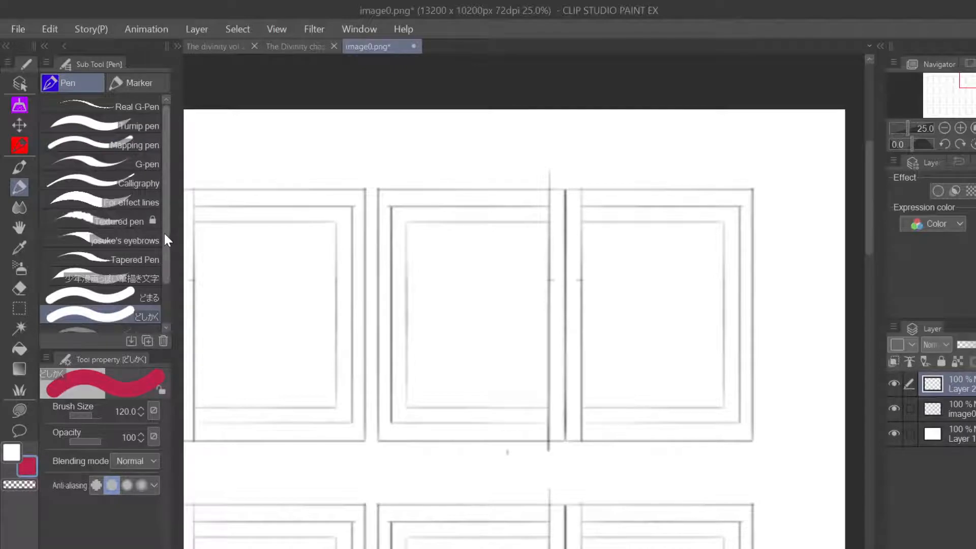
{"action": "scroll", "coordinate": [164, 234], "scroll_direction": "down", "scroll_amount": 2}
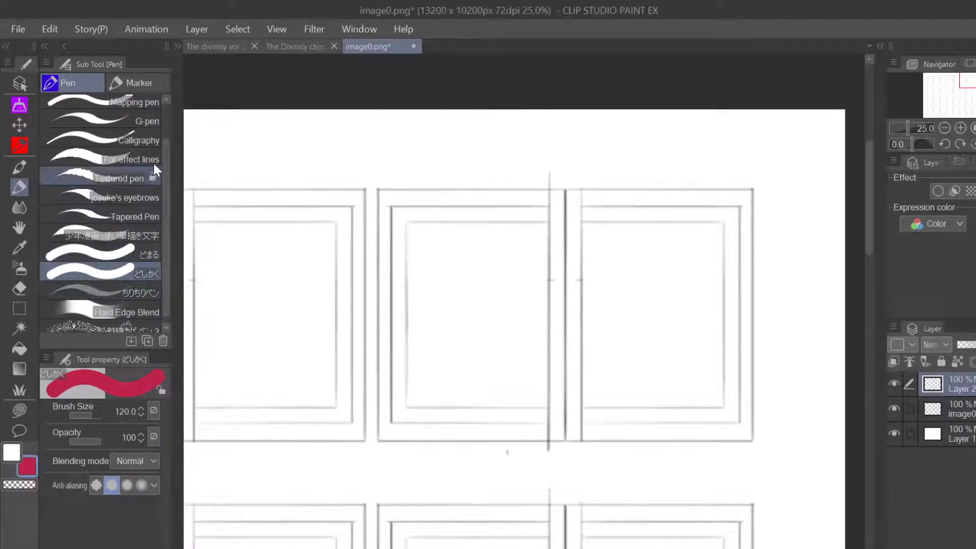
{"action": "left_click", "coordinate": [143, 119]}
{"action": "left_click_drag", "start_coordinate": [660, 166], "coordinate": [670, 201]}
{"action": "key", "text": "ctrl+z"}
{"action": "key", "text": "bracketright"}
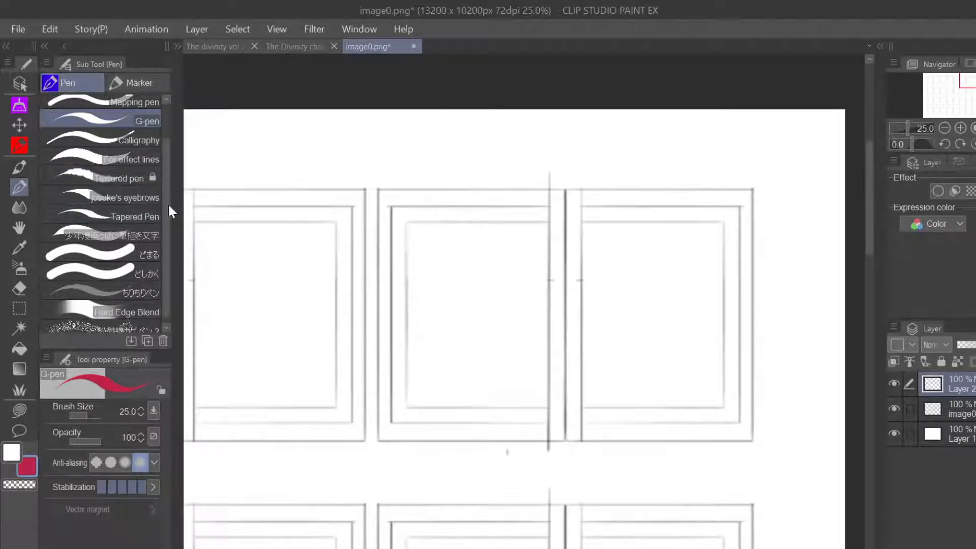
- Write COVER in crimson above the top-right frame using the Turnip pen at size 30
{"action": "left_click_drag", "start_coordinate": [168, 203], "coordinate": [167, 176]}
{"action": "left_click", "coordinate": [143, 123]}
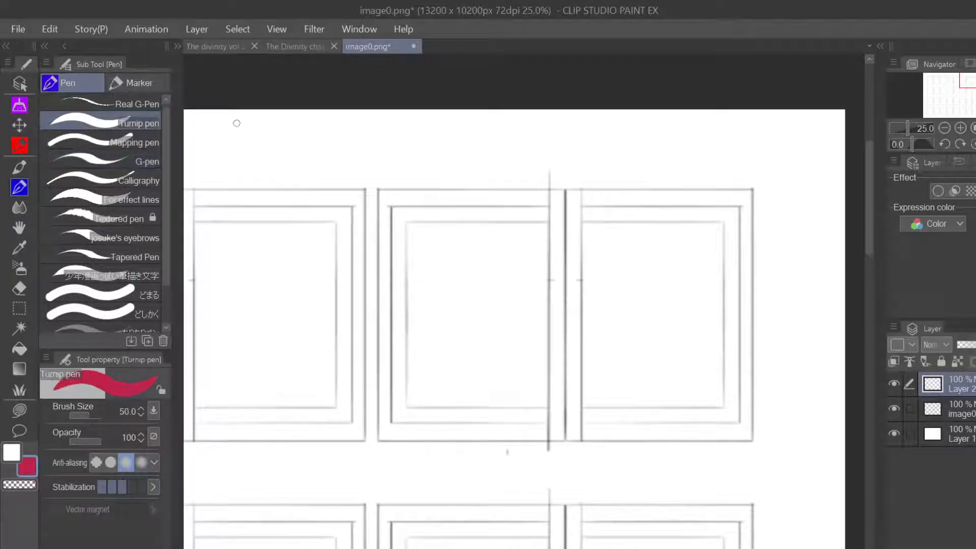
{"action": "mouse_move", "coordinate": [547, 149]}
{"action": "left_mouse_down"}
{"action": "mouse_move", "coordinate": [605, 137]}
{"action": "mouse_move", "coordinate": [670, 182]}
{"action": "left_mouse_up"}
{"action": "key", "text": "ctrl+z"}
{"action": "key", "text": "bracketleft"}
{"action": "key", "text": "bracketleft"}
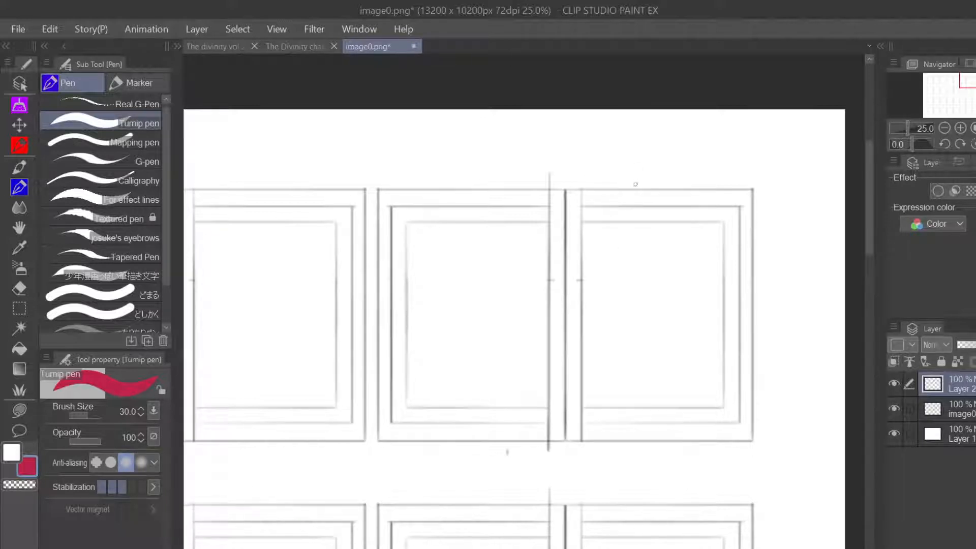
{"action": "mouse_move", "coordinate": [639, 171]}
{"action": "left_mouse_down"}
{"action": "mouse_move", "coordinate": [639, 187]}
{"action": "mouse_move", "coordinate": [659, 174]}
{"action": "mouse_move", "coordinate": [673, 184]}
{"action": "left_mouse_up"}
{"action": "left_click_drag", "start_coordinate": [674, 172], "coordinate": [690, 183]}
{"action": "left_click_drag", "start_coordinate": [691, 172], "coordinate": [701, 184]}
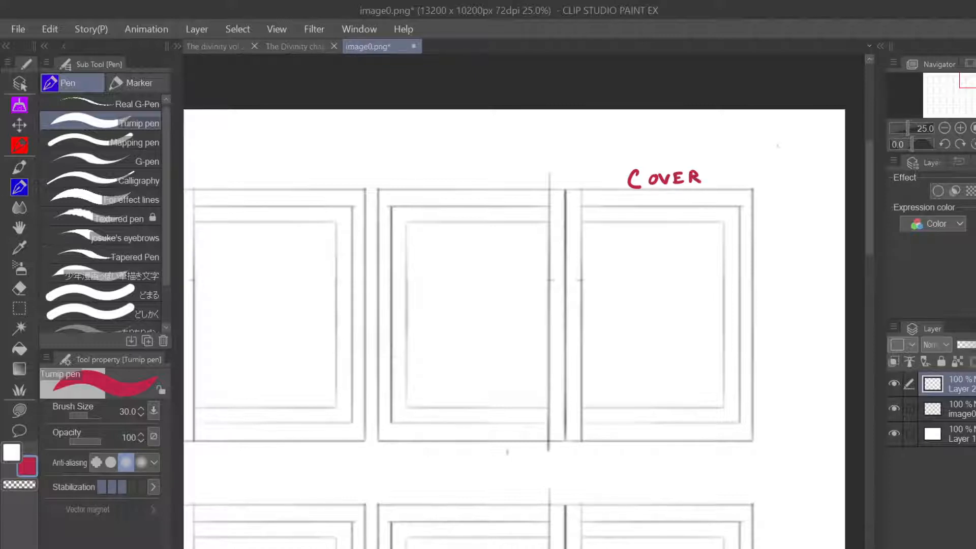
- Try a crimson Turnip pen scribble inside the frame left of the cover frame, and undo it
{"action": "left_click_drag", "start_coordinate": [966, 82], "coordinate": [967, 87]}
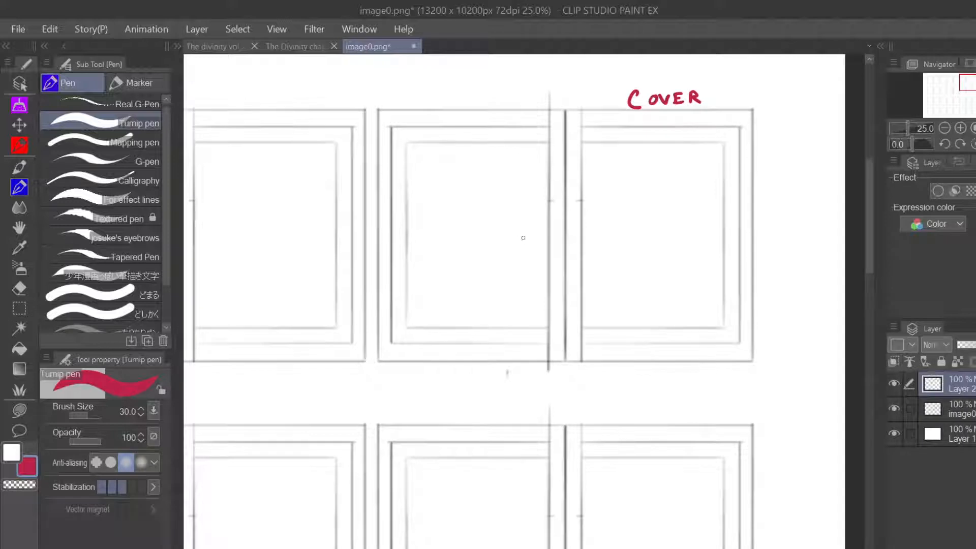
{"action": "mouse_move", "coordinate": [457, 203]}
{"action": "left_mouse_down"}
{"action": "mouse_move", "coordinate": [537, 165]}
{"action": "mouse_move", "coordinate": [498, 231]}
{"action": "mouse_move", "coordinate": [534, 360]}
{"action": "left_mouse_up"}
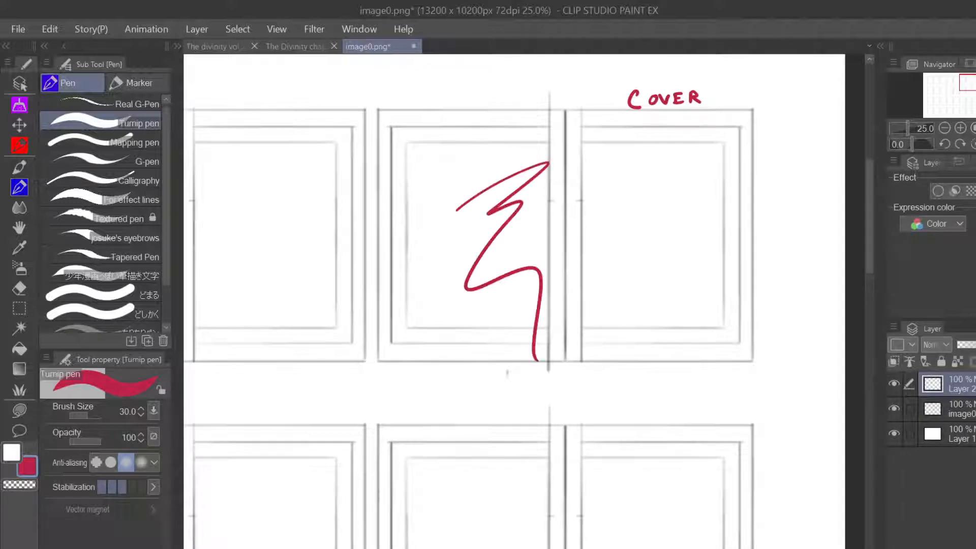
{"action": "key", "text": "ctrl+z"}
- Change the drawing colour to grey 7D7D7D and try a stroke in the frame left of the cover, undoing it
{"action": "left_click", "coordinate": [26, 463]}
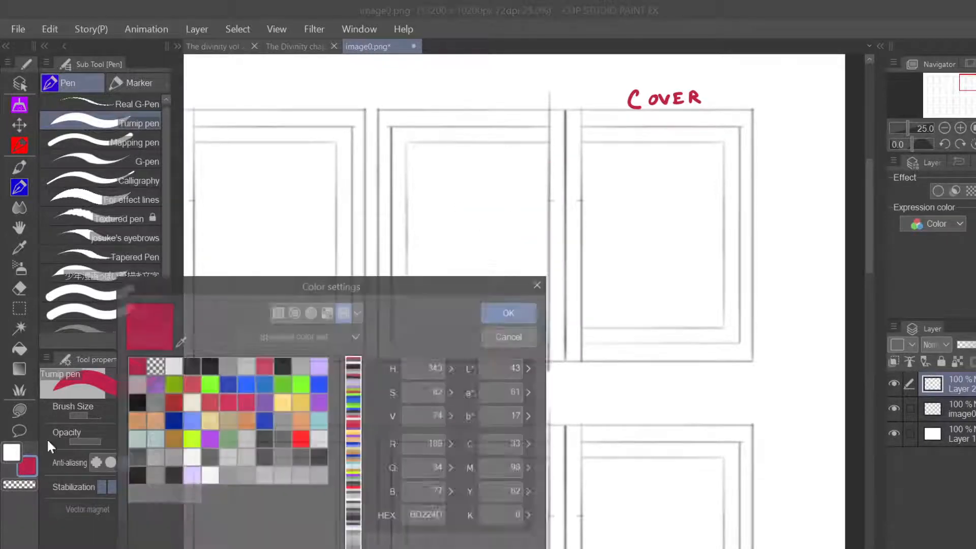
{"action": "left_click", "coordinate": [227, 365]}
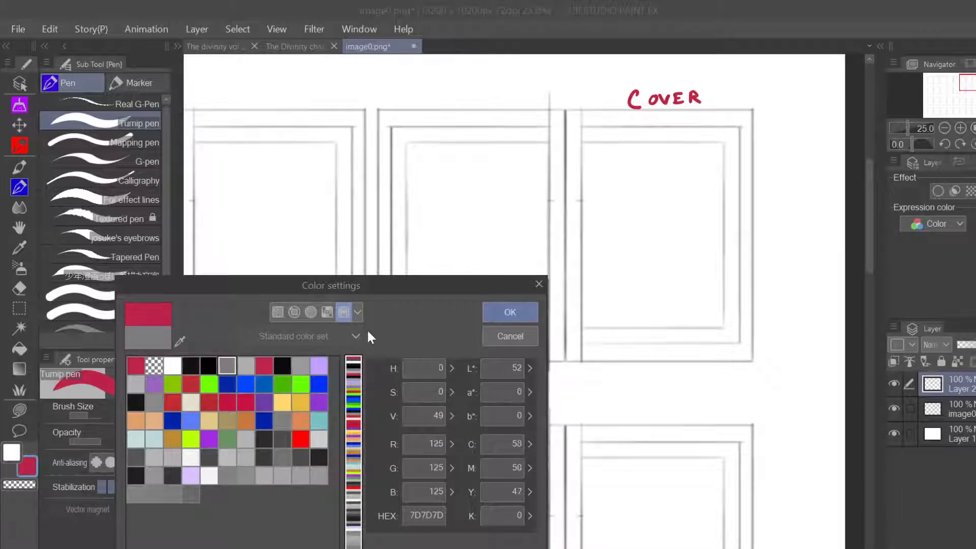
{"action": "left_click", "coordinate": [511, 314]}
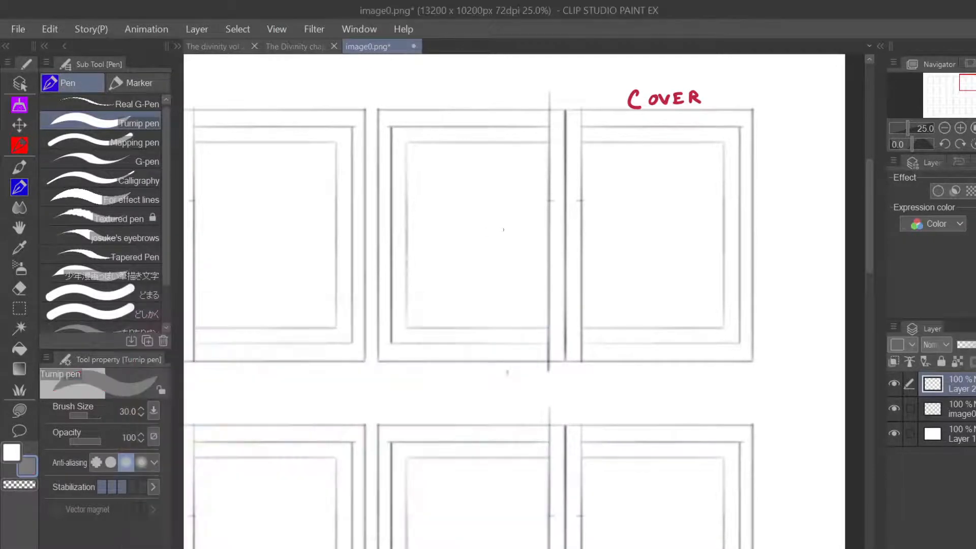
{"action": "mouse_move", "coordinate": [498, 223]}
{"action": "left_mouse_down"}
{"action": "mouse_move", "coordinate": [492, 291]}
{"action": "mouse_move", "coordinate": [538, 318]}
{"action": "left_mouse_up"}
{"action": "key", "text": "ctrl+z"}
- Set the drawing colour to black from the standard color set and test it with a Turnip pen scribble, undoing the mark
{"action": "left_click", "coordinate": [31, 463]}
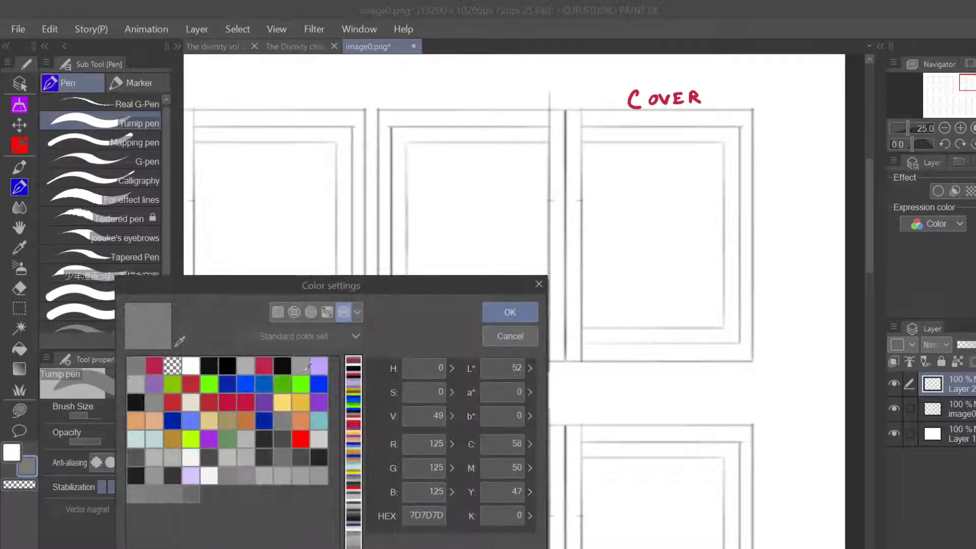
{"action": "left_click", "coordinate": [283, 365]}
{"action": "left_click", "coordinate": [509, 313]}
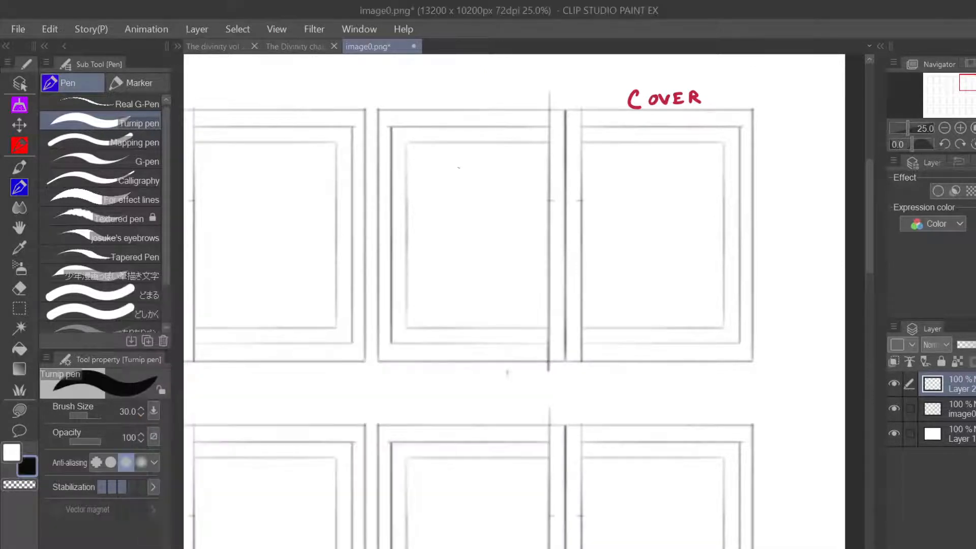
{"action": "mouse_move", "coordinate": [482, 218]}
{"action": "left_mouse_down"}
{"action": "mouse_move", "coordinate": [481, 285]}
{"action": "mouse_move", "coordinate": [517, 239]}
{"action": "mouse_move", "coordinate": [528, 315]}
{"action": "left_mouse_up"}
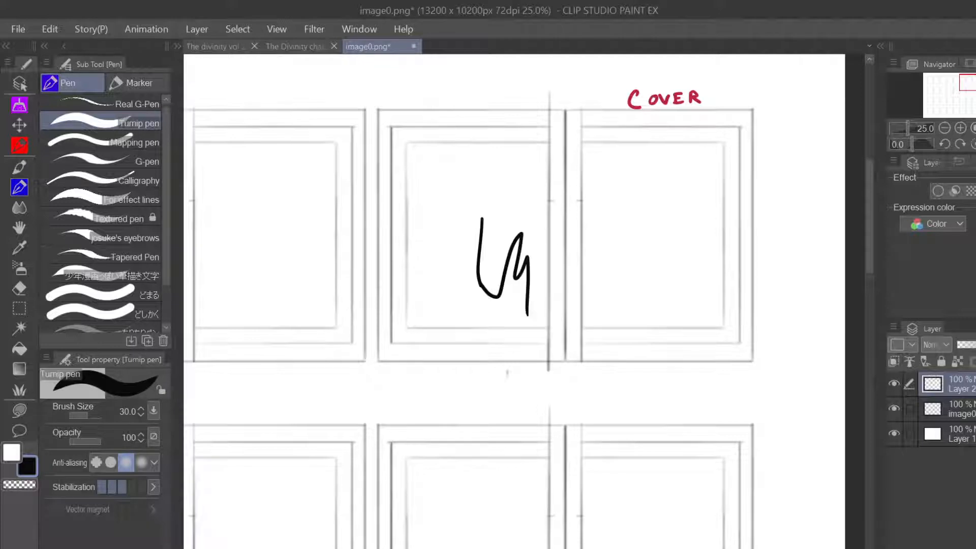
{"action": "key", "text": "ctrl+z"}
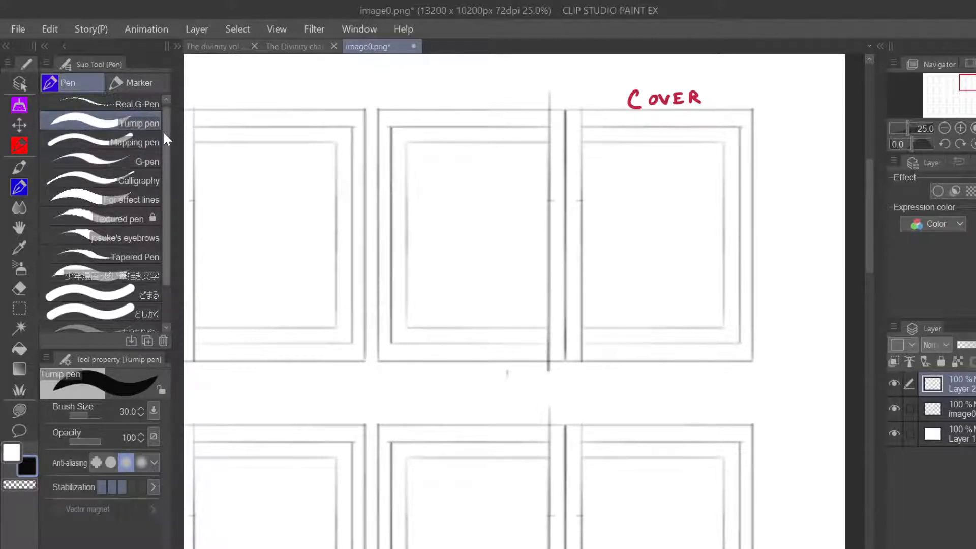
- Select the G-pen and set its brush size to 80, testing black strokes in the frame left of the cover and undoing them
{"action": "left_click", "coordinate": [147, 161]}
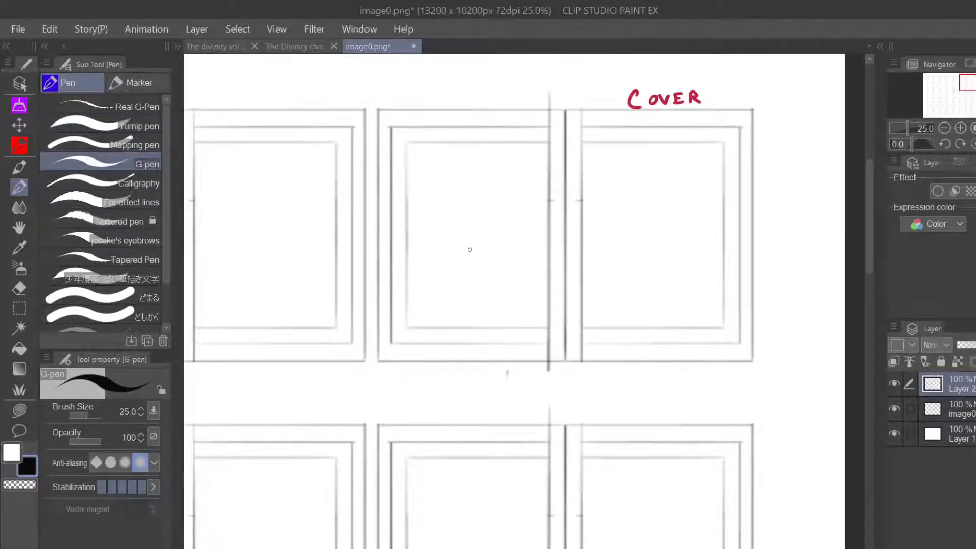
{"action": "key", "text": "bracketright"}
{"action": "key", "text": "bracketright"}
{"action": "key", "text": "bracketright"}
{"action": "key", "text": "bracketright"}
{"action": "mouse_move", "coordinate": [477, 229]}
{"action": "left_mouse_down"}
{"action": "mouse_move", "coordinate": [458, 266]}
{"action": "mouse_move", "coordinate": [455, 314]}
{"action": "left_mouse_up"}
{"action": "key", "text": "ctrl+z"}
{"action": "key", "text": "bracketleft"}
{"action": "key", "text": "bracketright"}
{"action": "key", "text": "bracketright"}
{"action": "key", "text": "bracketright"}
{"action": "key", "text": "bracketright"}
{"action": "key", "text": "bracketright"}
{"action": "left_click_drag", "start_coordinate": [474, 217], "coordinate": [455, 296]}
{"action": "key", "text": "ctrl+z"}
{"action": "mouse_move", "coordinate": [493, 217]}
{"action": "left_mouse_down"}
{"action": "mouse_move", "coordinate": [481, 267]}
{"action": "mouse_move", "coordinate": [510, 356]}
{"action": "left_mouse_up"}
{"action": "key", "text": "ctrl+z"}
{"action": "key", "text": "bracketleft"}
{"action": "key", "text": "bracketleft"}
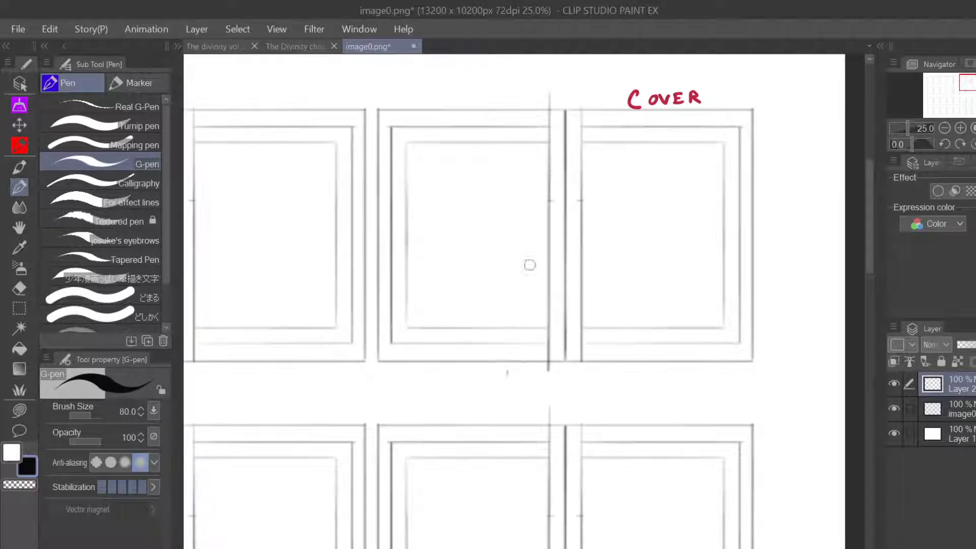
- Try a black-filled oval in the frame left of the cover using the G-pen and Fill tool, and undo both
{"action": "left_click_drag", "start_coordinate": [492, 303], "coordinate": [470, 300]}
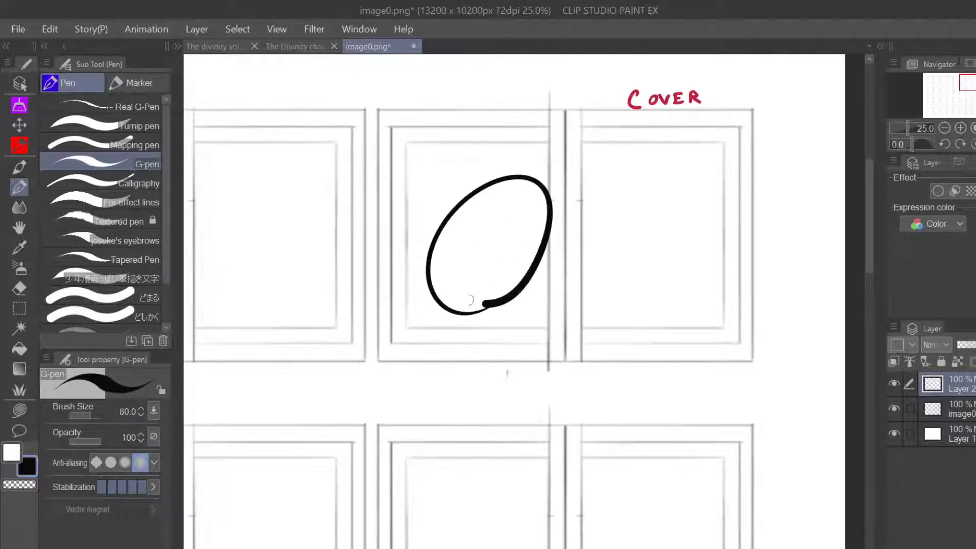
{"action": "key", "text": "g"}
{"action": "left_click", "coordinate": [518, 238]}
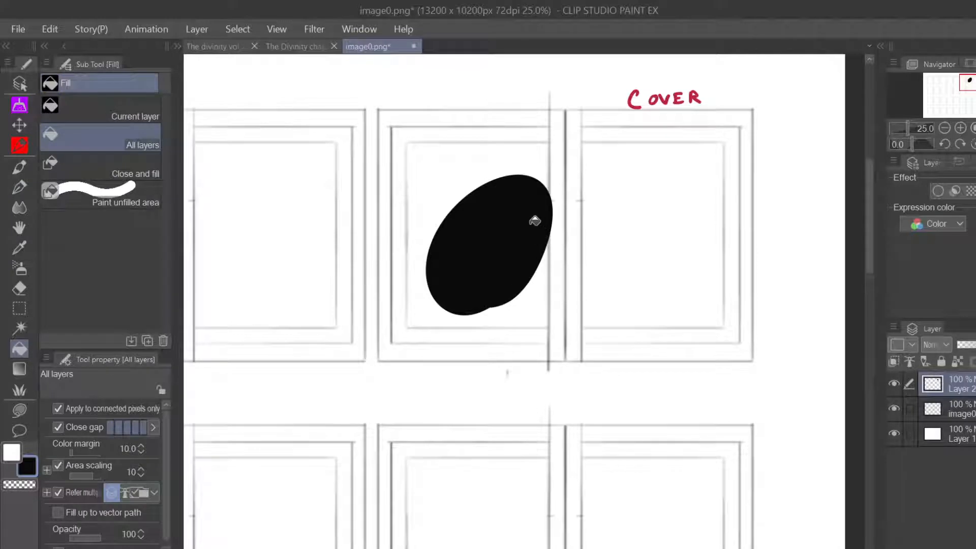
{"action": "key", "text": "ctrl+z"}
{"action": "key", "text": "ctrl+z"}
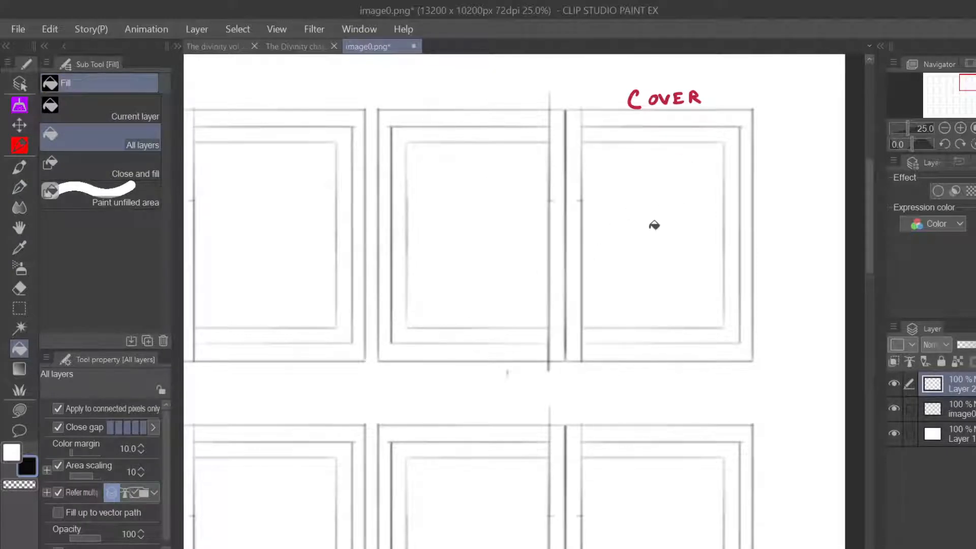
- Return to the G-pen and bring the frames farther left in the top row into view
{"action": "left_click", "coordinate": [19, 187]}
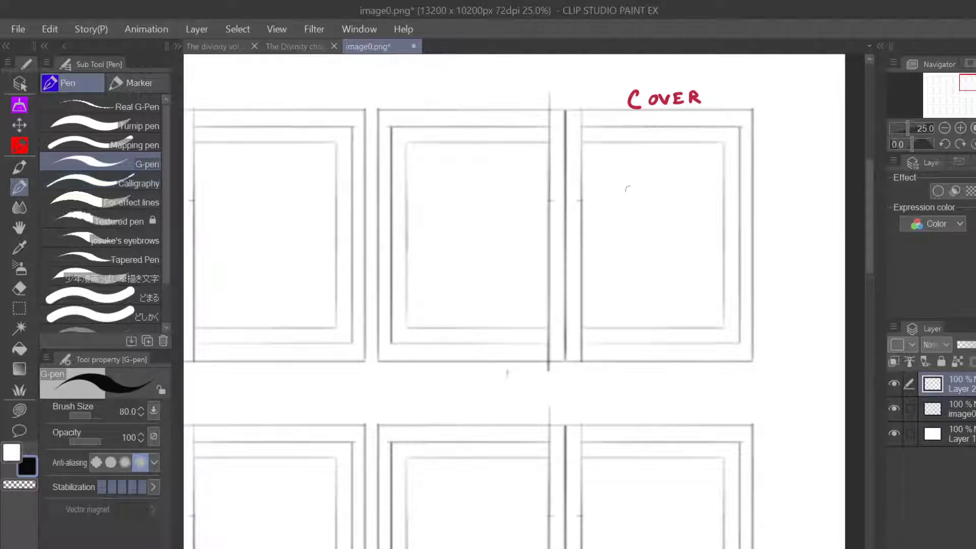
{"action": "left_click", "coordinate": [961, 85]}
{"action": "left_click_drag", "start_coordinate": [961, 84], "coordinate": [958, 82]}
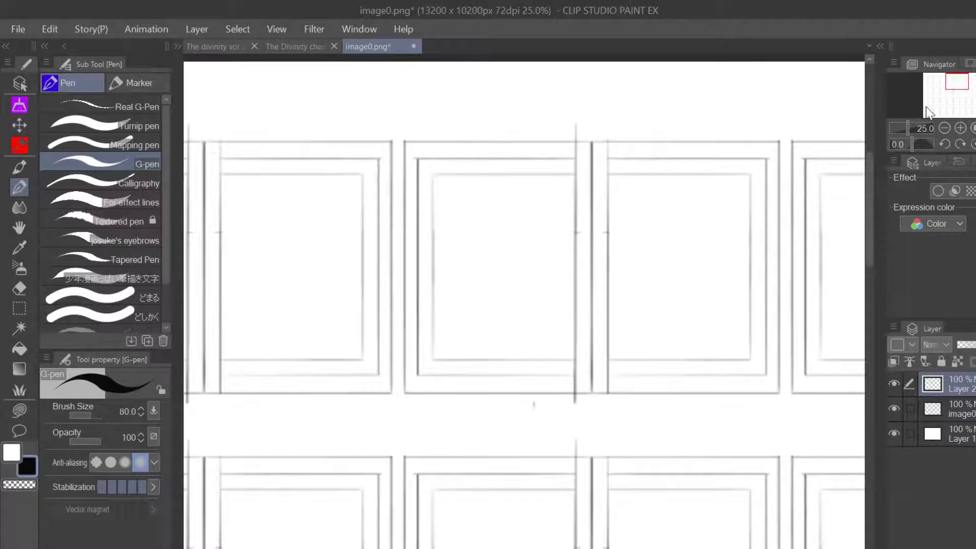
- Try a freehand G-pen stroke over the top-row frames, undo it, and check the page order in The Divinity chapter 11
{"action": "mouse_move", "coordinate": [658, 271]}
{"action": "left_mouse_down"}
{"action": "mouse_move", "coordinate": [747, 231]}
{"action": "mouse_move", "coordinate": [701, 263]}
{"action": "mouse_move", "coordinate": [642, 405]}
{"action": "left_mouse_up"}
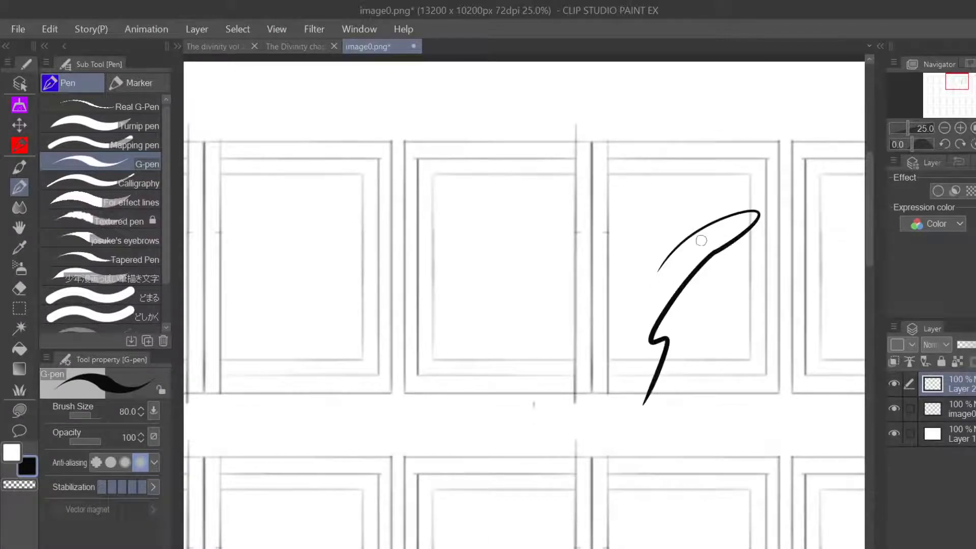
{"action": "key", "text": "ctrl+z"}
{"action": "left_click", "coordinate": [308, 45]}
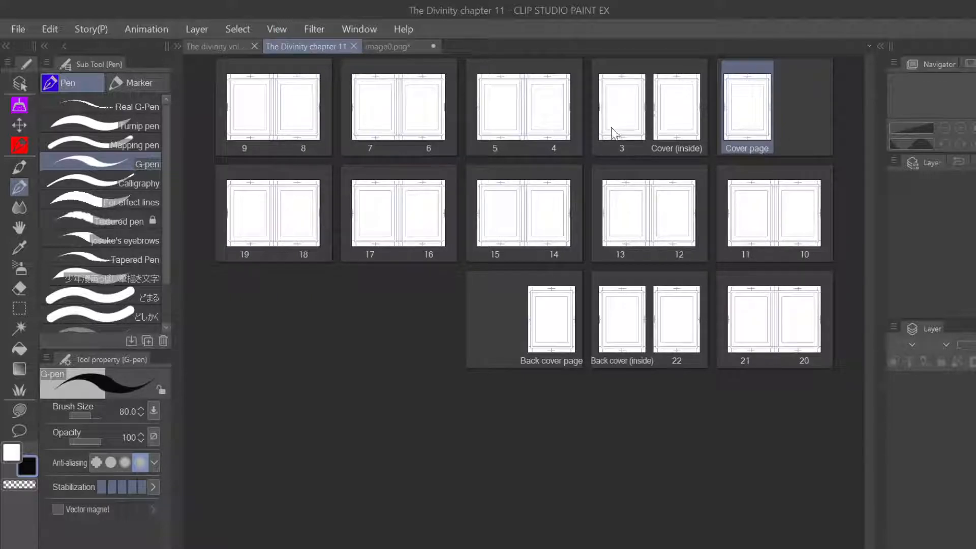
{"action": "left_click", "coordinate": [406, 51]}
- Write the circled page numbers 1, 2 and 3 in black beneath their top-row frames, running from right to left
{"action": "left_click_drag", "start_coordinate": [971, 82], "coordinate": [953, 78]}
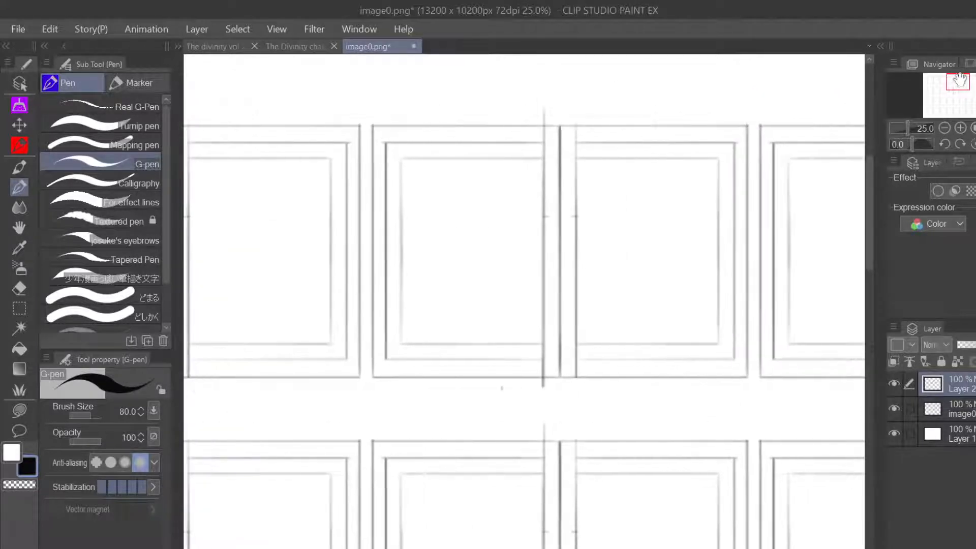
{"action": "left_click_drag", "start_coordinate": [670, 388], "coordinate": [670, 397]}
{"action": "left_click_drag", "start_coordinate": [958, 85], "coordinate": [954, 86]}
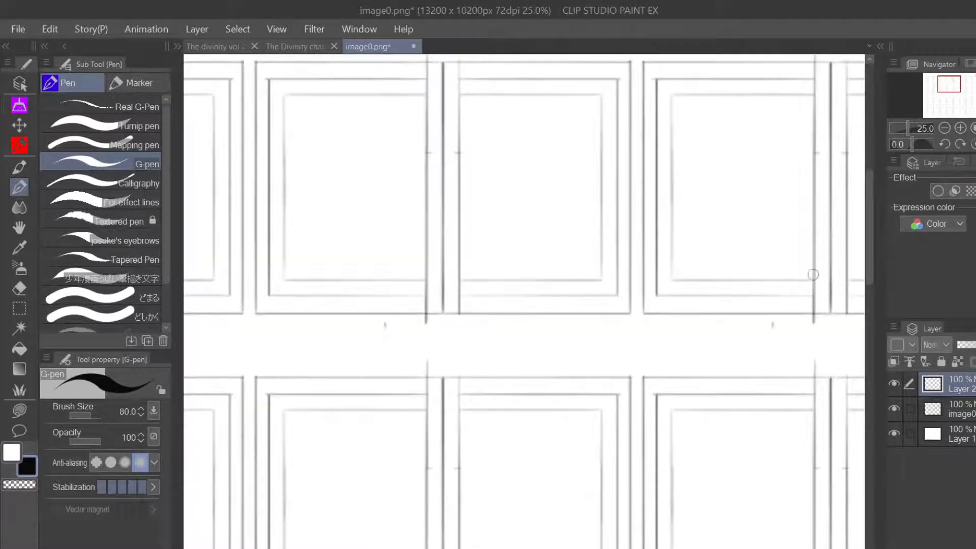
{"action": "left_click", "coordinate": [944, 128]}
{"action": "left_click_drag", "start_coordinate": [962, 95], "coordinate": [967, 93]}
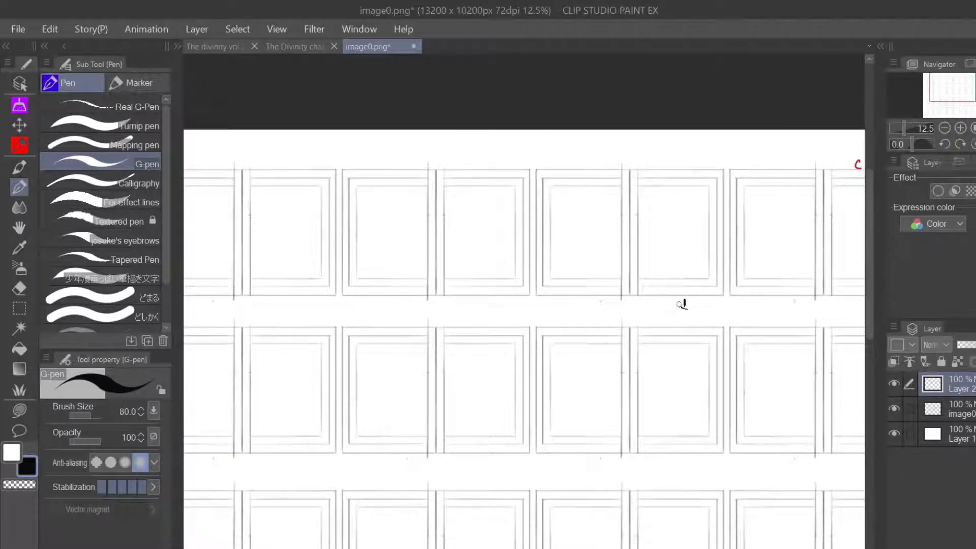
{"action": "left_click_drag", "start_coordinate": [687, 294], "coordinate": [697, 295]}
{"action": "left_click_drag", "start_coordinate": [488, 301], "coordinate": [491, 309]}
{"action": "left_click_drag", "start_coordinate": [410, 312], "coordinate": [408, 313]}
{"action": "left_click_drag", "start_coordinate": [487, 315], "coordinate": [491, 320]}
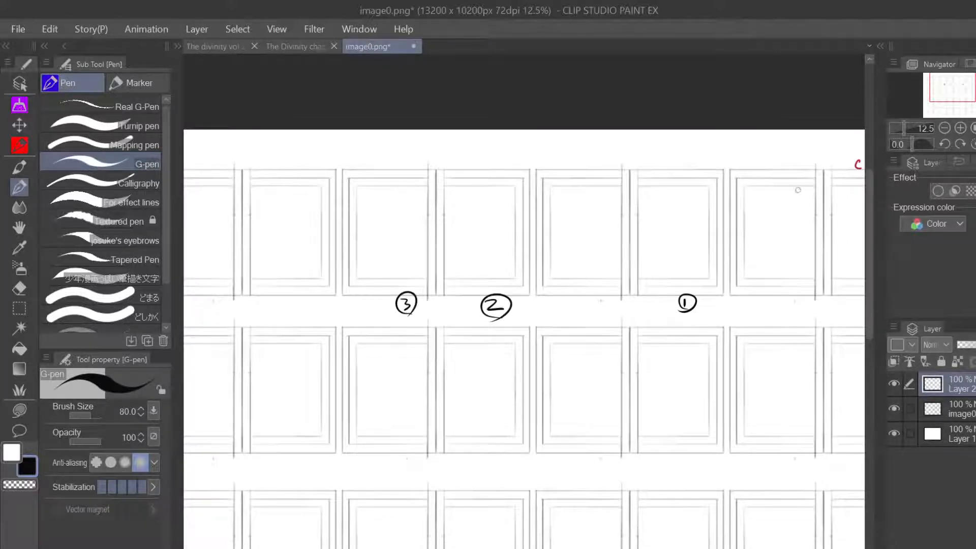
- Write the circled page numbers 4 and 5 beneath the two leftmost frames of the top row
{"action": "left_click_drag", "start_coordinate": [940, 96], "coordinate": [924, 94]}
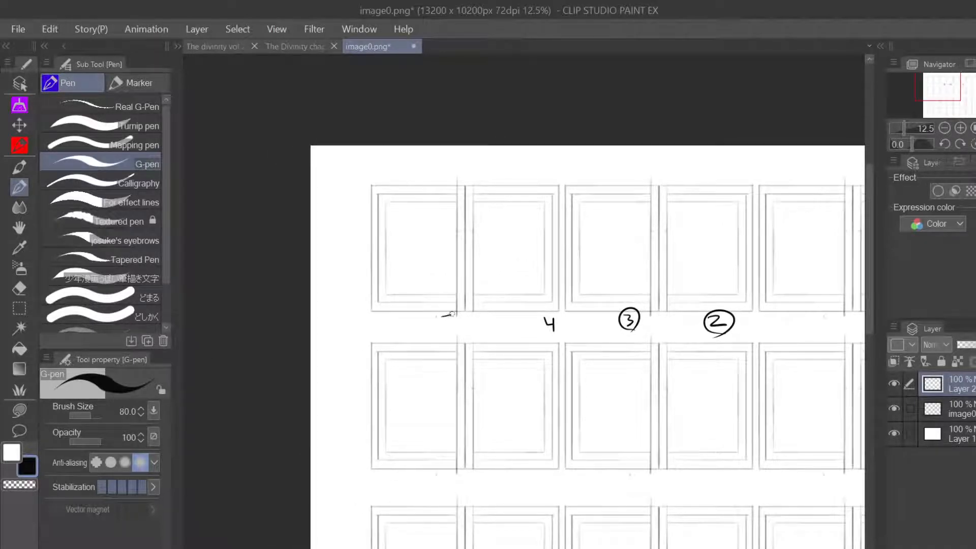
{"action": "left_click_drag", "start_coordinate": [451, 334], "coordinate": [446, 334]}
{"action": "left_click_drag", "start_coordinate": [551, 336], "coordinate": [547, 334]}
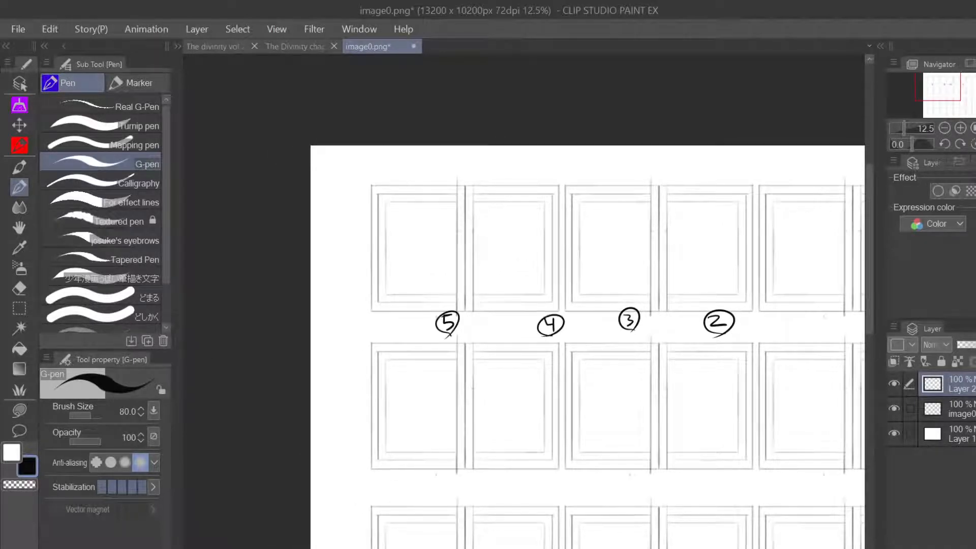
- Draw a thick horizontal panel divider across the middle of the page 1 frame, undoing the first stray stroke
{"action": "left_click_drag", "start_coordinate": [944, 95], "coordinate": [966, 83]}
{"action": "left_click", "coordinate": [960, 129]}
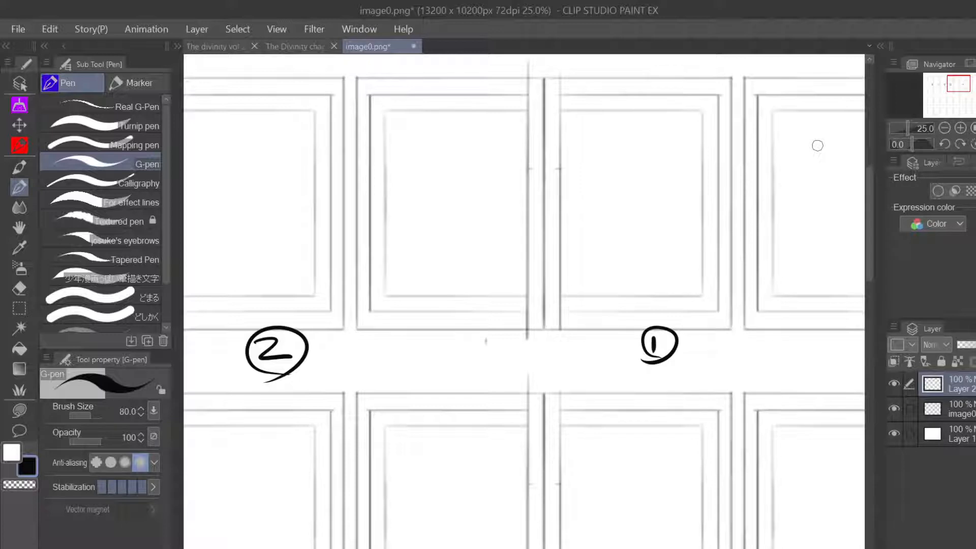
{"action": "left_click_drag", "start_coordinate": [947, 83], "coordinate": [949, 84]}
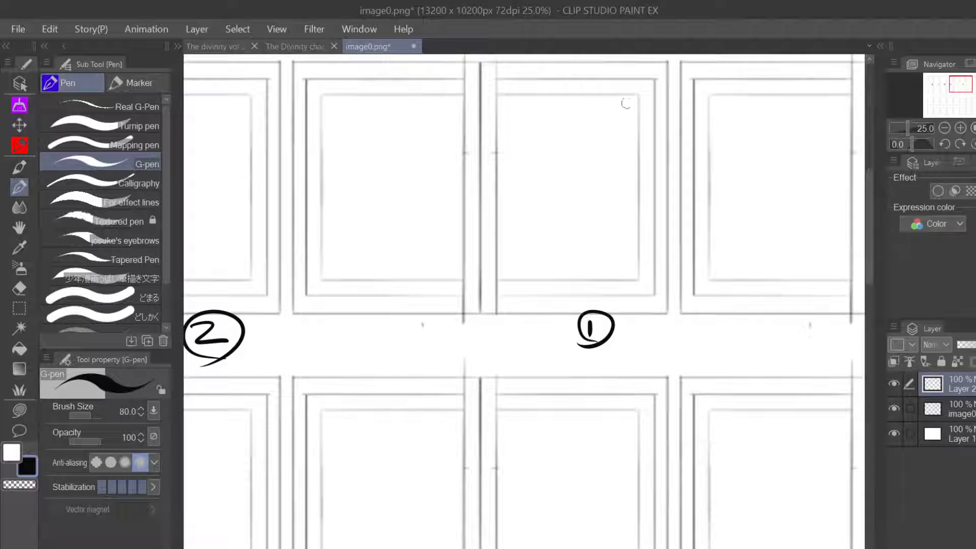
{"action": "mouse_move", "coordinate": [636, 80]}
{"action": "left_mouse_down"}
{"action": "mouse_move", "coordinate": [612, 92]}
{"action": "mouse_move", "coordinate": [533, 184]}
{"action": "left_mouse_up"}
{"action": "key", "text": "ctrl+z"}
{"action": "left_click_drag", "start_coordinate": [502, 185], "coordinate": [661, 179]}
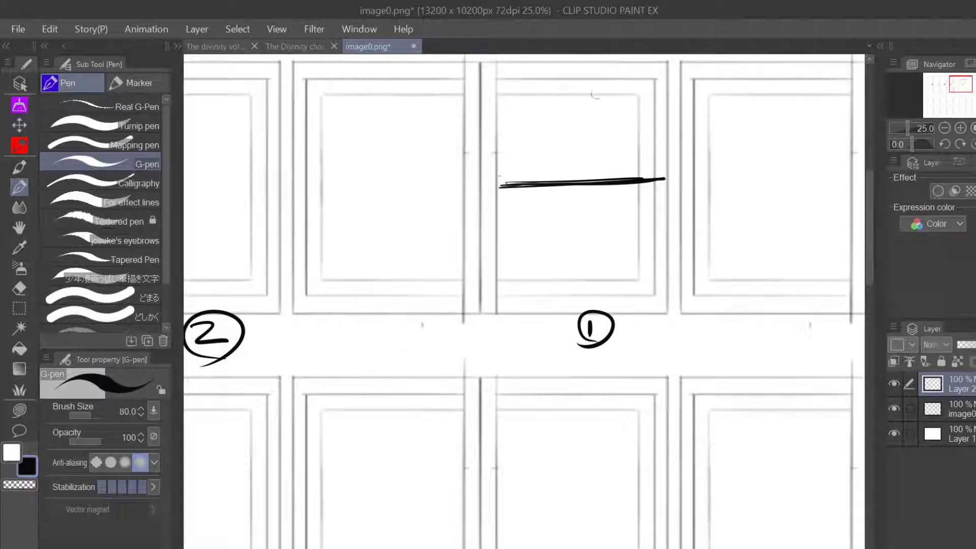
{"action": "left_click_drag", "start_coordinate": [654, 64], "coordinate": [574, 122]}
{"action": "left_click_drag", "start_coordinate": [657, 66], "coordinate": [584, 131]}
{"action": "mouse_move", "coordinate": [665, 83]}
{"action": "left_mouse_down"}
{"action": "mouse_move", "coordinate": [590, 129]}
{"action": "mouse_move", "coordinate": [651, 141]}
{"action": "left_mouse_up"}
{"action": "key", "text": "ctrl+z"}
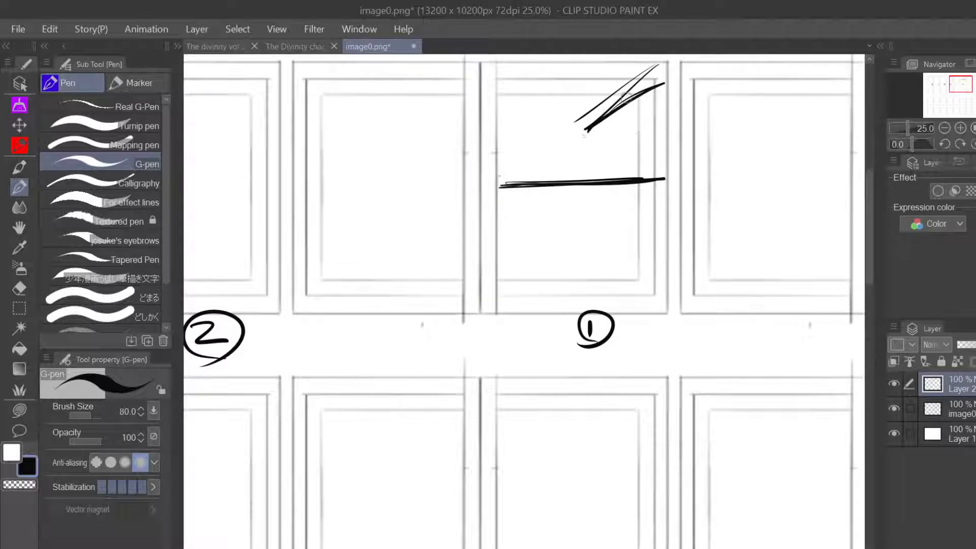
{"action": "key", "text": "ctrl+z"}
{"action": "key", "text": "ctrl+z"}
{"action": "key", "text": "ctrl+z"}
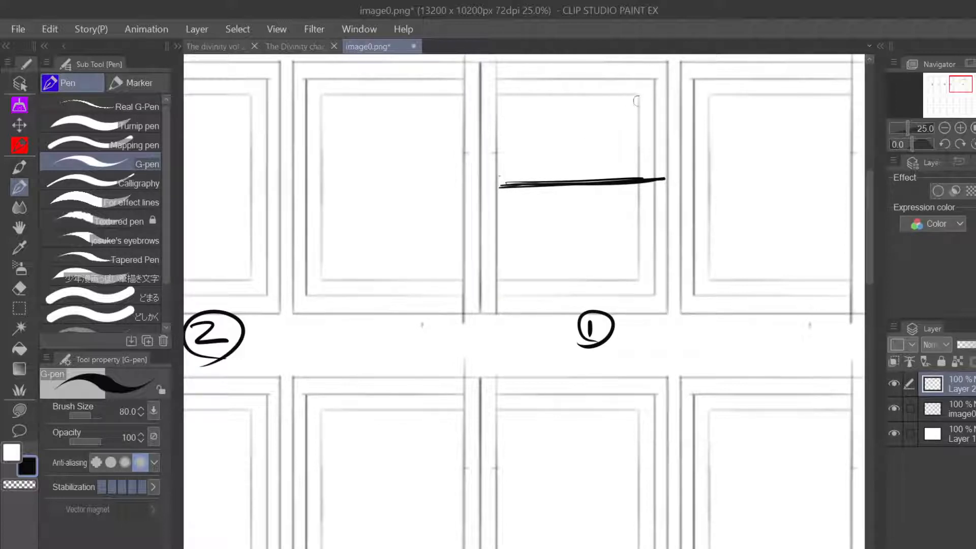
- Sketch a bushy bank at the right of page 1's upper panel, with a small dock and loose water contours beside it
{"action": "mouse_move", "coordinate": [657, 101]}
{"action": "left_mouse_down"}
{"action": "mouse_move", "coordinate": [607, 108]}
{"action": "mouse_move", "coordinate": [594, 136]}
{"action": "mouse_move", "coordinate": [602, 128]}
{"action": "mouse_move", "coordinate": [598, 138]}
{"action": "mouse_move", "coordinate": [607, 137]}
{"action": "mouse_move", "coordinate": [568, 144]}
{"action": "mouse_move", "coordinate": [598, 145]}
{"action": "mouse_move", "coordinate": [589, 150]}
{"action": "mouse_move", "coordinate": [588, 140]}
{"action": "mouse_move", "coordinate": [577, 139]}
{"action": "mouse_move", "coordinate": [591, 159]}
{"action": "mouse_move", "coordinate": [647, 166]}
{"action": "mouse_move", "coordinate": [593, 157]}
{"action": "mouse_move", "coordinate": [644, 177]}
{"action": "left_mouse_up"}
{"action": "mouse_move", "coordinate": [596, 154]}
{"action": "left_mouse_down"}
{"action": "mouse_move", "coordinate": [624, 170]}
{"action": "mouse_move", "coordinate": [601, 157]}
{"action": "left_mouse_up"}
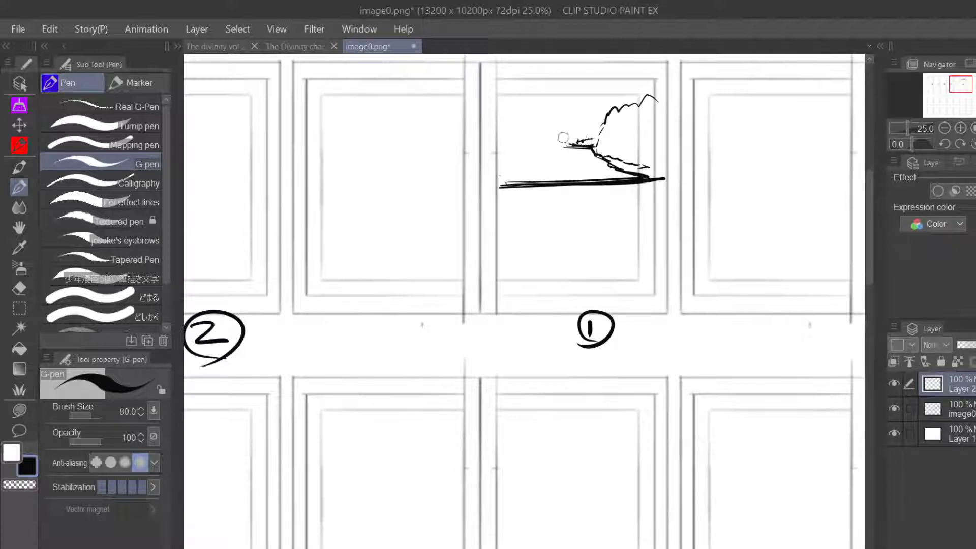
{"action": "left_click_drag", "start_coordinate": [552, 135], "coordinate": [596, 136]}
{"action": "left_click_drag", "start_coordinate": [526, 152], "coordinate": [541, 161]}
{"action": "left_click_drag", "start_coordinate": [587, 116], "coordinate": [505, 122]}
{"action": "left_click_drag", "start_coordinate": [545, 155], "coordinate": [607, 172]}
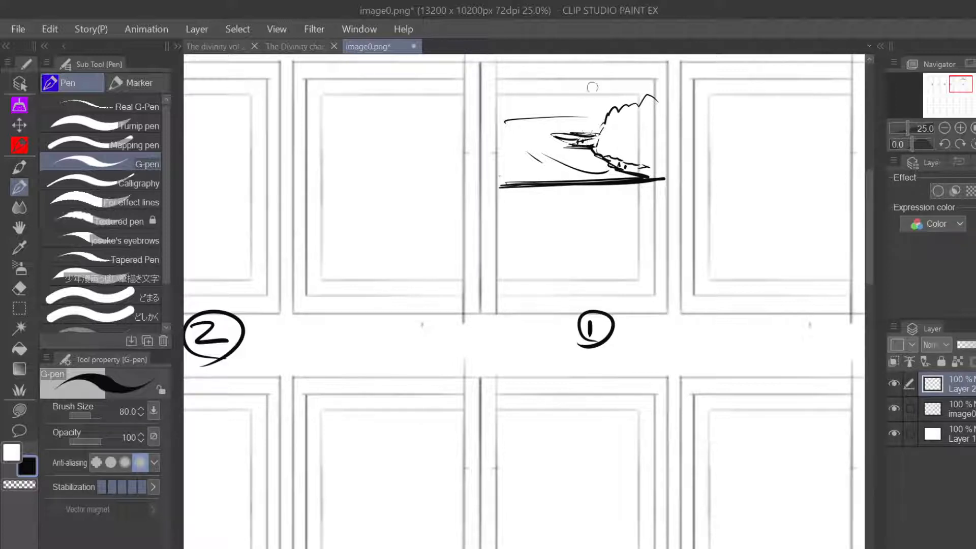
- Undo the stray mark above the scene and add small figures on the dock and boats in the water below
{"action": "mouse_move", "coordinate": [590, 71]}
{"action": "left_mouse_down"}
{"action": "mouse_move", "coordinate": [590, 95]}
{"action": "mouse_move", "coordinate": [597, 80]}
{"action": "left_mouse_up"}
{"action": "key", "text": "ctrl+z"}
{"action": "key", "text": "ctrl+z"}
{"action": "mouse_move", "coordinate": [585, 173]}
{"action": "left_mouse_down"}
{"action": "mouse_move", "coordinate": [560, 176]}
{"action": "mouse_move", "coordinate": [590, 178]}
{"action": "mouse_move", "coordinate": [597, 163]}
{"action": "mouse_move", "coordinate": [586, 162]}
{"action": "left_mouse_up"}
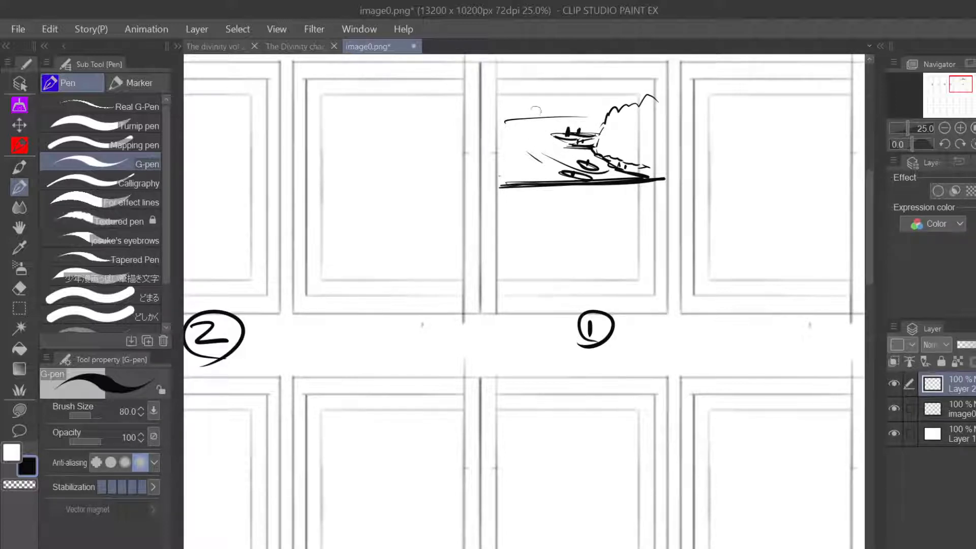
- Draw the horizon line across page 1's upper panel with repeated horizontal strokes, from the left edge to the bush
{"action": "left_click_drag", "start_coordinate": [501, 108], "coordinate": [630, 111]}
{"action": "left_click_drag", "start_coordinate": [530, 110], "coordinate": [607, 109]}
{"action": "left_click_drag", "start_coordinate": [481, 110], "coordinate": [616, 109]}
{"action": "left_click_drag", "start_coordinate": [530, 111], "coordinate": [615, 109]}
{"action": "left_click_drag", "start_coordinate": [489, 115], "coordinate": [584, 110]}
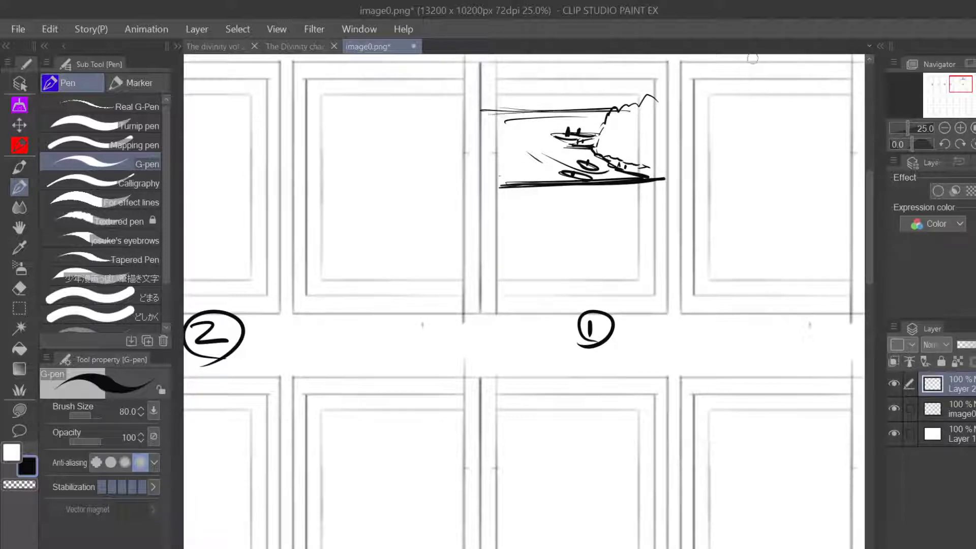
- Add curved ripples to the water and leafy texture to the bush, reinforcing the horizon line
{"action": "mouse_move", "coordinate": [528, 139]}
{"action": "left_mouse_down"}
{"action": "mouse_move", "coordinate": [556, 122]}
{"action": "mouse_move", "coordinate": [530, 131]}
{"action": "mouse_move", "coordinate": [538, 133]}
{"action": "mouse_move", "coordinate": [532, 158]}
{"action": "mouse_move", "coordinate": [506, 137]}
{"action": "mouse_move", "coordinate": [540, 175]}
{"action": "left_mouse_up"}
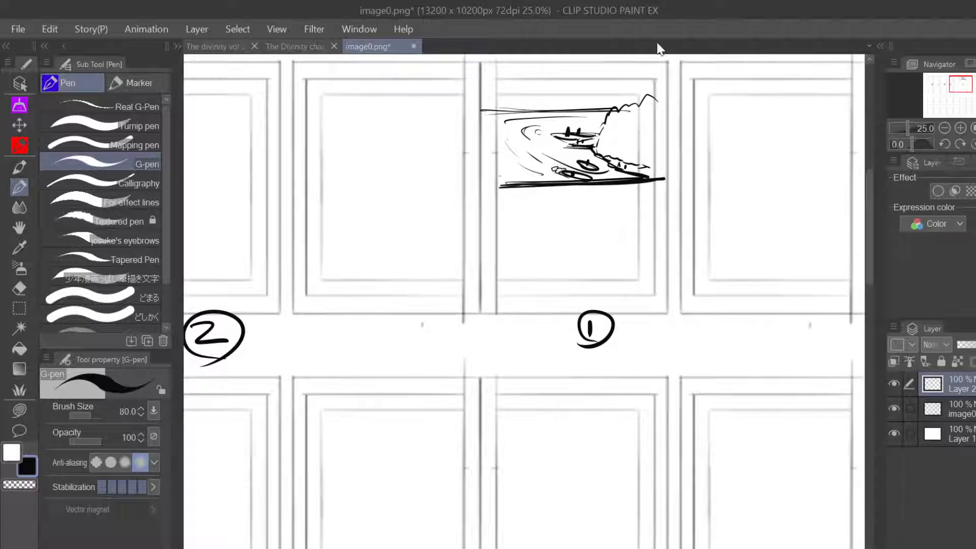
{"action": "left_click_drag", "start_coordinate": [541, 108], "coordinate": [623, 108]}
{"action": "left_click_drag", "start_coordinate": [481, 112], "coordinate": [650, 107]}
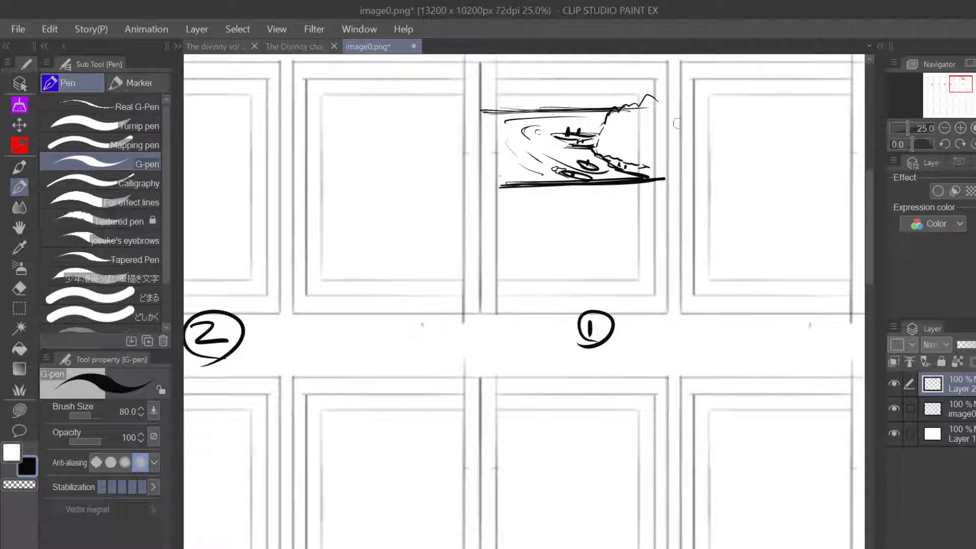
{"action": "mouse_move", "coordinate": [607, 122]}
{"action": "left_mouse_down"}
{"action": "mouse_move", "coordinate": [644, 119]}
{"action": "mouse_move", "coordinate": [622, 138]}
{"action": "mouse_move", "coordinate": [646, 128]}
{"action": "mouse_move", "coordinate": [649, 151]}
{"action": "mouse_move", "coordinate": [607, 140]}
{"action": "mouse_move", "coordinate": [649, 136]}
{"action": "mouse_move", "coordinate": [664, 103]}
{"action": "left_mouse_up"}
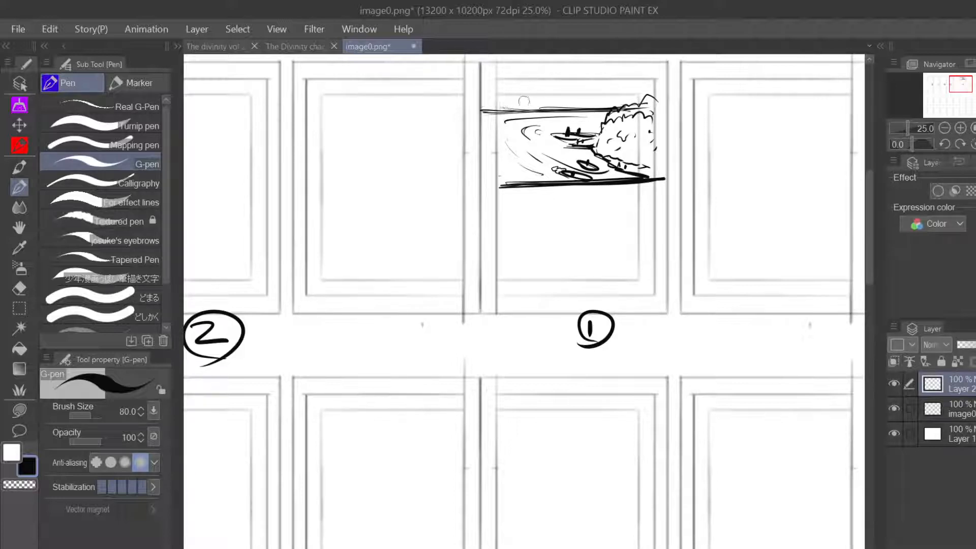
{"action": "mouse_move", "coordinate": [505, 103]}
{"action": "left_mouse_down"}
{"action": "mouse_move", "coordinate": [524, 86]}
{"action": "mouse_move", "coordinate": [540, 103]}
{"action": "mouse_move", "coordinate": [556, 102]}
{"action": "mouse_move", "coordinate": [569, 65]}
{"action": "mouse_move", "coordinate": [584, 97]}
{"action": "left_mouse_up"}
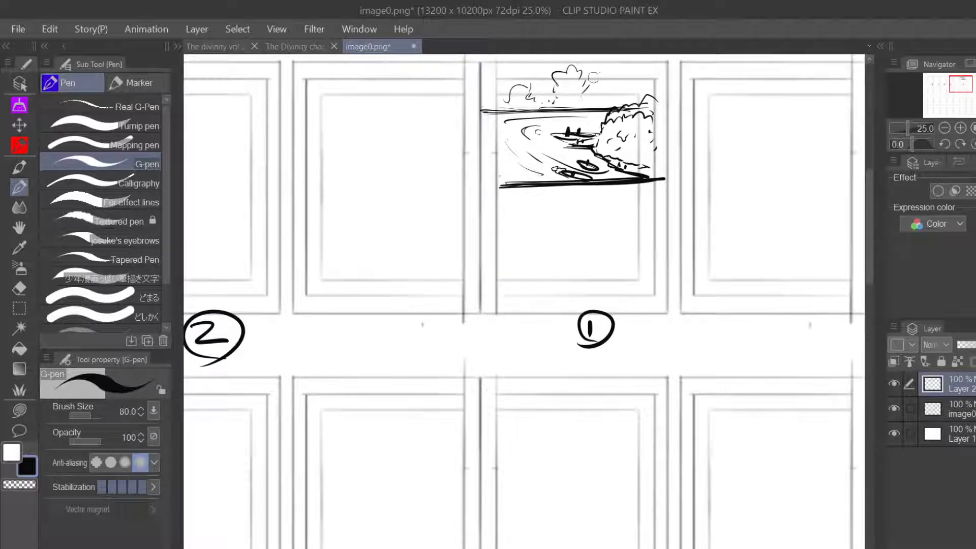
{"action": "key", "text": "ctrl+z"}
{"action": "key", "text": "ctrl+z"}
{"action": "key", "text": "ctrl+z"}
{"action": "key", "text": "ctrl+z"}
{"action": "mouse_move", "coordinate": [550, 100]}
{"action": "left_mouse_down"}
{"action": "mouse_move", "coordinate": [565, 79]}
{"action": "mouse_move", "coordinate": [583, 91]}
{"action": "mouse_move", "coordinate": [573, 103]}
{"action": "left_mouse_up"}
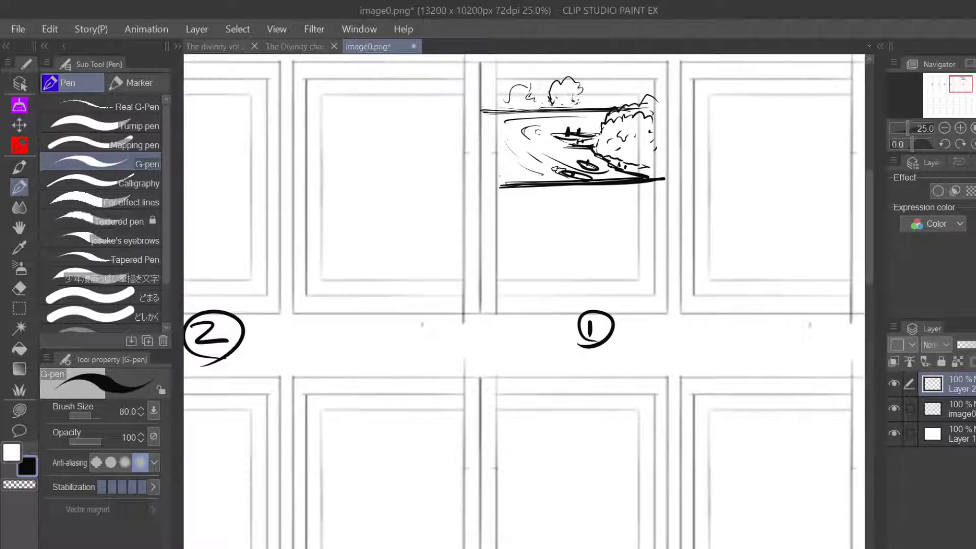
{"action": "key", "text": "ctrl+z"}
{"action": "key", "text": "ctrl+z"}
{"action": "key", "text": "ctrl+z"}
{"action": "key", "text": "ctrl+z"}
{"action": "key", "text": "ctrl+z"}
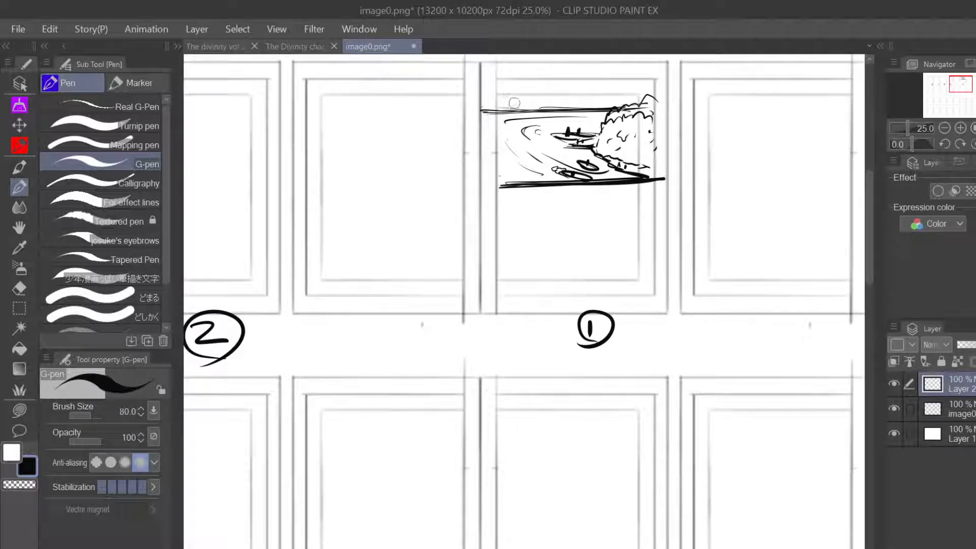
- Sketch a small, dark-hatched distant shoreline with blocky shapes at the left end of the horizon, undoing stray strokes
{"action": "mouse_move", "coordinate": [501, 102]}
{"action": "left_mouse_down"}
{"action": "mouse_move", "coordinate": [545, 99]}
{"action": "mouse_move", "coordinate": [513, 90]}
{"action": "mouse_move", "coordinate": [527, 85]}
{"action": "mouse_move", "coordinate": [518, 96]}
{"action": "mouse_move", "coordinate": [494, 96]}
{"action": "mouse_move", "coordinate": [537, 106]}
{"action": "left_mouse_up"}
{"action": "key", "text": "ctrl+z"}
{"action": "key", "text": "ctrl+z"}
{"action": "key", "text": "ctrl+z"}
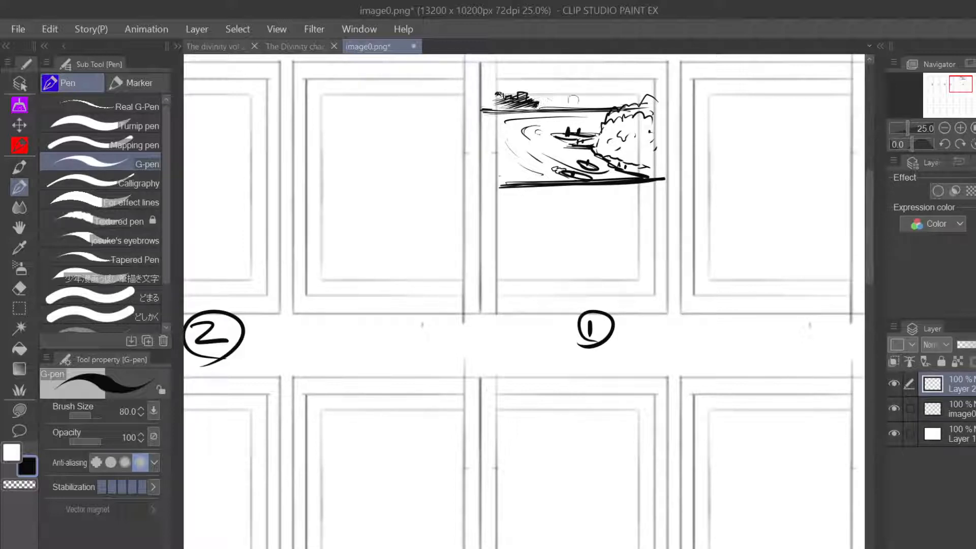
{"action": "mouse_move", "coordinate": [549, 107]}
{"action": "left_mouse_down"}
{"action": "mouse_move", "coordinate": [610, 100]}
{"action": "mouse_move", "coordinate": [558, 103]}
{"action": "mouse_move", "coordinate": [584, 94]}
{"action": "mouse_move", "coordinate": [617, 104]}
{"action": "left_mouse_up"}
{"action": "key", "text": "ctrl+z"}
{"action": "key", "text": "ctrl+z"}
{"action": "key", "text": "ctrl+z"}
{"action": "key", "text": "ctrl+z"}
{"action": "key", "text": "ctrl+z"}
- Sketch clouds across the sky of page 1's upper panel and thicken the divider line beneath the scene
{"action": "mouse_move", "coordinate": [605, 97]}
{"action": "left_mouse_down"}
{"action": "mouse_move", "coordinate": [632, 95]}
{"action": "mouse_move", "coordinate": [606, 96]}
{"action": "mouse_move", "coordinate": [614, 84]}
{"action": "mouse_move", "coordinate": [640, 90]}
{"action": "mouse_move", "coordinate": [633, 97]}
{"action": "mouse_move", "coordinate": [622, 97]}
{"action": "mouse_move", "coordinate": [637, 79]}
{"action": "mouse_move", "coordinate": [654, 81]}
{"action": "mouse_move", "coordinate": [642, 73]}
{"action": "mouse_move", "coordinate": [663, 83]}
{"action": "left_mouse_up"}
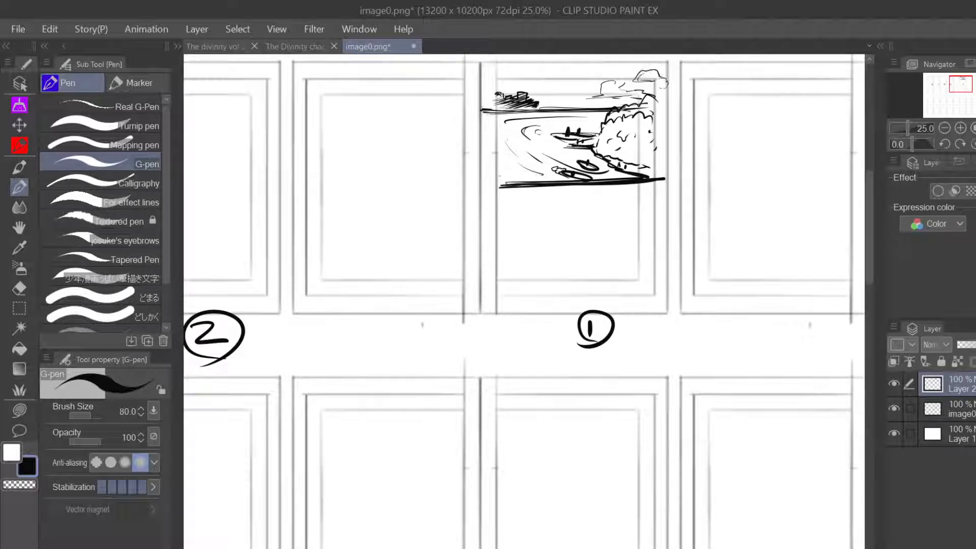
{"action": "mouse_move", "coordinate": [576, 82]}
{"action": "left_mouse_down"}
{"action": "mouse_move", "coordinate": [560, 79]}
{"action": "mouse_move", "coordinate": [585, 71]}
{"action": "mouse_move", "coordinate": [590, 82]}
{"action": "mouse_move", "coordinate": [512, 84]}
{"action": "mouse_move", "coordinate": [530, 85]}
{"action": "mouse_move", "coordinate": [526, 66]}
{"action": "mouse_move", "coordinate": [542, 67]}
{"action": "left_mouse_up"}
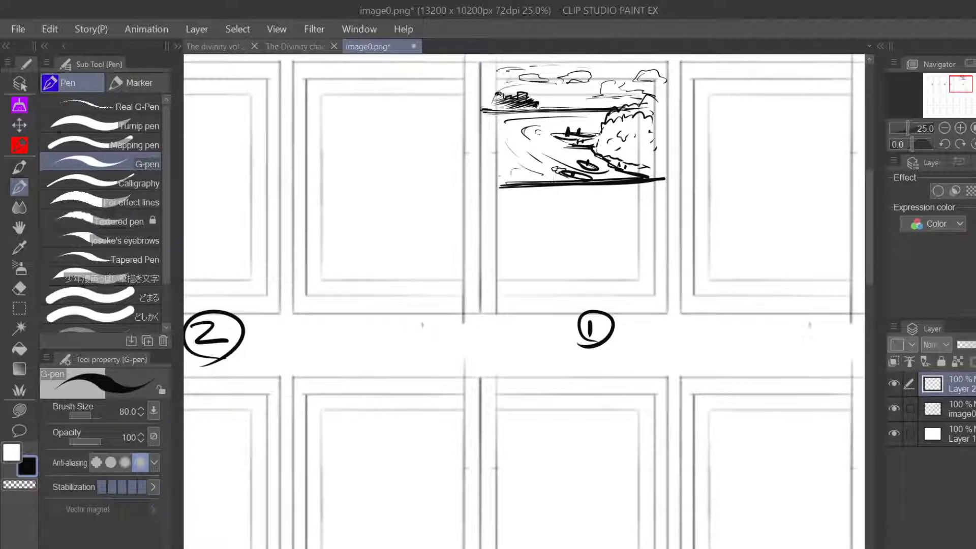
{"action": "left_click_drag", "start_coordinate": [506, 179], "coordinate": [531, 184]}
{"action": "left_click_drag", "start_coordinate": [500, 183], "coordinate": [689, 181]}
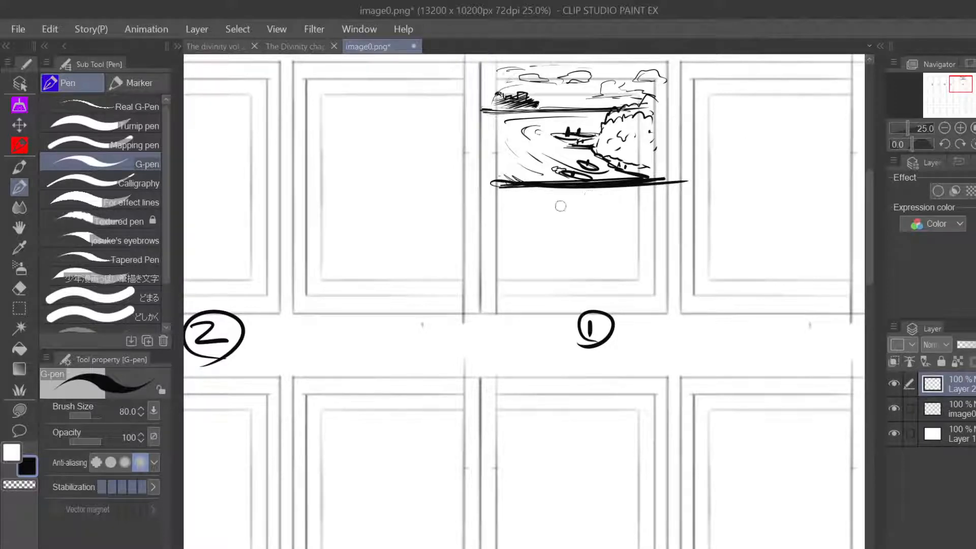
{"action": "left_click_drag", "start_coordinate": [489, 189], "coordinate": [639, 179]}
- Trim the divider line by deleting rectangular selections of the ink below it and beyond the frame's right edge
{"action": "left_click", "coordinate": [19, 307]}
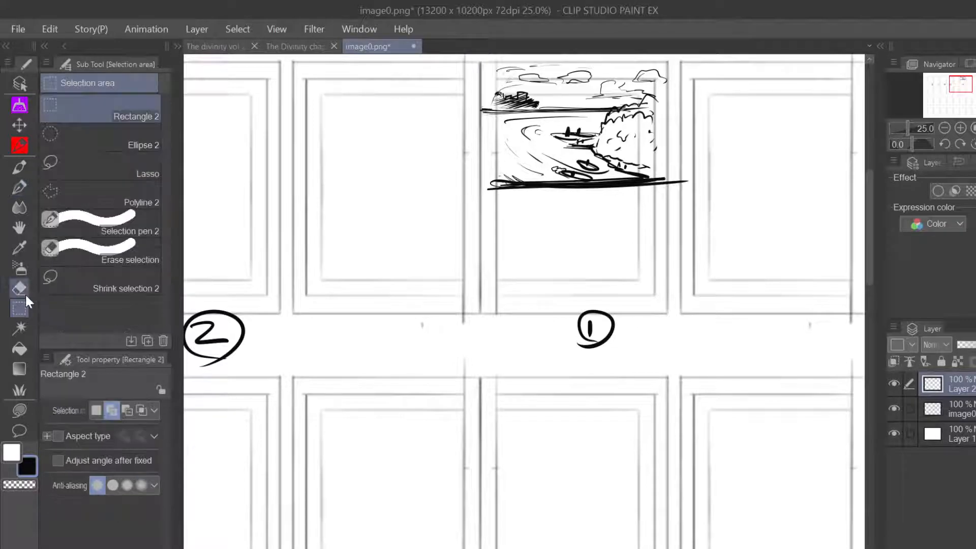
{"action": "left_click_drag", "start_coordinate": [481, 185], "coordinate": [710, 296]}
{"action": "left_click", "coordinate": [589, 320]}
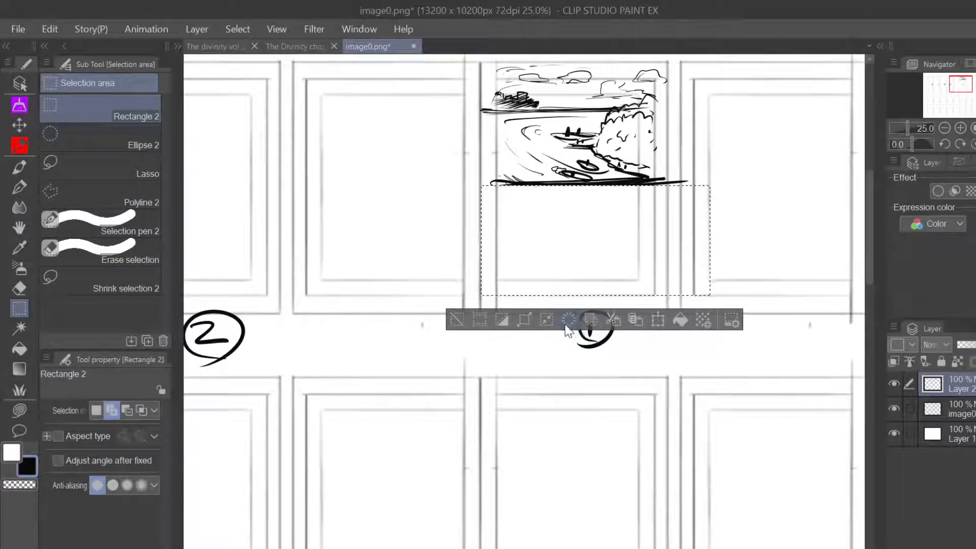
{"action": "left_click", "coordinate": [440, 361]}
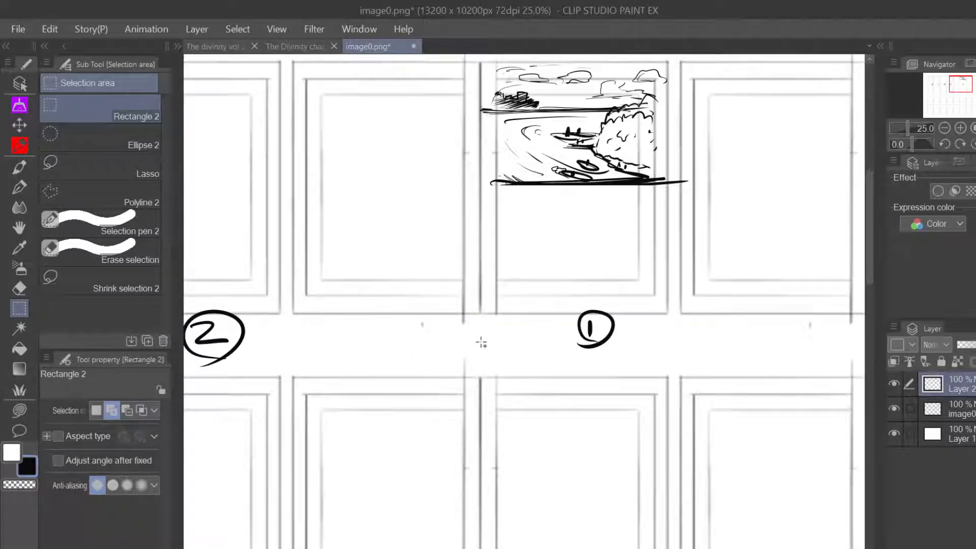
{"action": "left_click_drag", "start_coordinate": [668, 155], "coordinate": [731, 263]}
{"action": "key", "text": "Delete"}
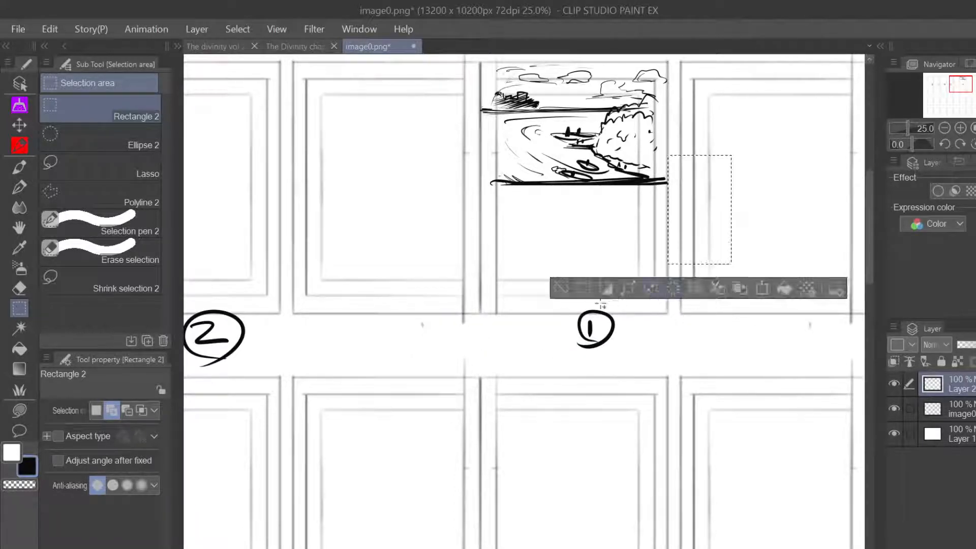
{"action": "left_click", "coordinate": [574, 303]}
- Sketch a tilted boat hull with the G-pen in page 1's lower panel, undoing the first stroke
{"action": "left_click", "coordinate": [23, 187]}
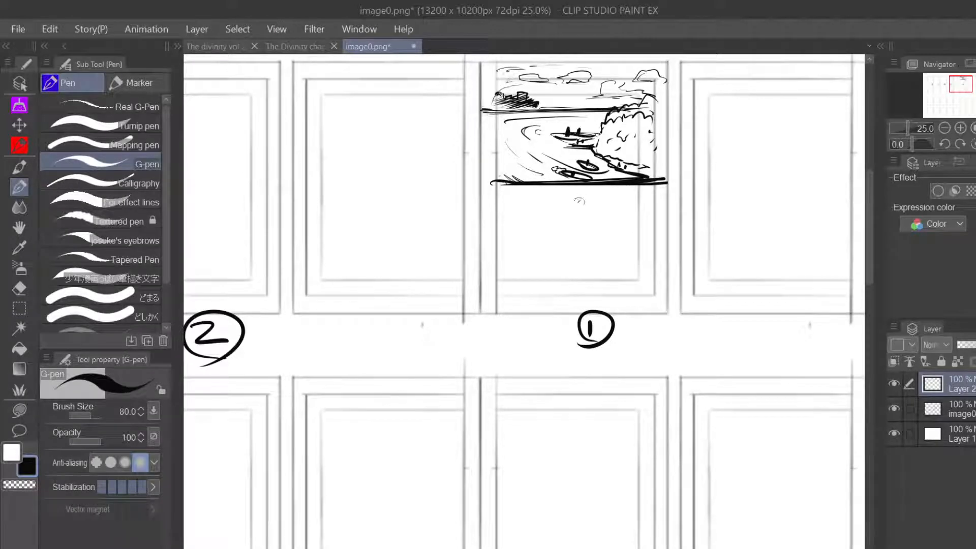
{"action": "mouse_move", "coordinate": [579, 201]}
{"action": "left_mouse_down"}
{"action": "mouse_move", "coordinate": [590, 289]}
{"action": "mouse_move", "coordinate": [587, 325]}
{"action": "left_mouse_up"}
{"action": "key", "text": "ctrl+z"}
{"action": "mouse_move", "coordinate": [552, 208]}
{"action": "left_mouse_down"}
{"action": "mouse_move", "coordinate": [566, 245]}
{"action": "mouse_move", "coordinate": [593, 219]}
{"action": "mouse_move", "coordinate": [552, 216]}
{"action": "mouse_move", "coordinate": [573, 254]}
{"action": "mouse_move", "coordinate": [590, 208]}
{"action": "mouse_move", "coordinate": [559, 243]}
{"action": "mouse_move", "coordinate": [610, 236]}
{"action": "mouse_move", "coordinate": [570, 192]}
{"action": "left_mouse_up"}
{"action": "mouse_move", "coordinate": [569, 189]}
{"action": "left_mouse_down"}
{"action": "mouse_move", "coordinate": [608, 215]}
{"action": "mouse_move", "coordinate": [614, 238]}
{"action": "mouse_move", "coordinate": [546, 211]}
{"action": "mouse_move", "coordinate": [552, 224]}
{"action": "mouse_move", "coordinate": [562, 248]}
{"action": "mouse_move", "coordinate": [597, 262]}
{"action": "mouse_move", "coordinate": [617, 233]}
{"action": "mouse_move", "coordinate": [600, 267]}
{"action": "left_mouse_up"}
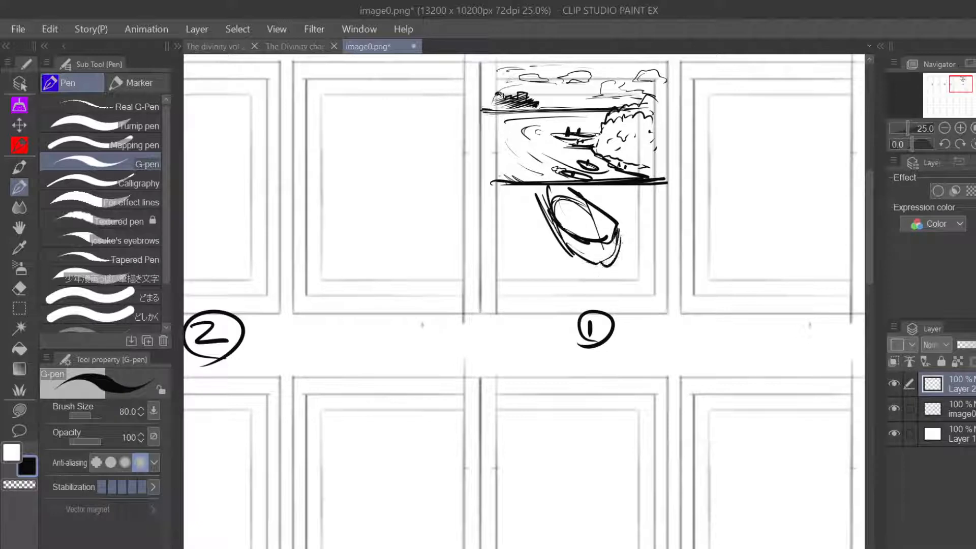
- Sketch a rower inside the boat in page 1's lower panel, with an oar reaching out over the hull's left side
{"action": "mouse_move", "coordinate": [573, 222]}
{"action": "left_mouse_down"}
{"action": "mouse_move", "coordinate": [589, 220]}
{"action": "mouse_move", "coordinate": [584, 177]}
{"action": "mouse_move", "coordinate": [568, 219]}
{"action": "left_mouse_up"}
{"action": "mouse_move", "coordinate": [587, 183]}
{"action": "left_mouse_down"}
{"action": "mouse_move", "coordinate": [575, 219]}
{"action": "mouse_move", "coordinate": [530, 240]}
{"action": "left_mouse_up"}
{"action": "mouse_move", "coordinate": [556, 198]}
{"action": "left_mouse_down"}
{"action": "mouse_move", "coordinate": [515, 251]}
{"action": "mouse_move", "coordinate": [531, 249]}
{"action": "left_mouse_up"}
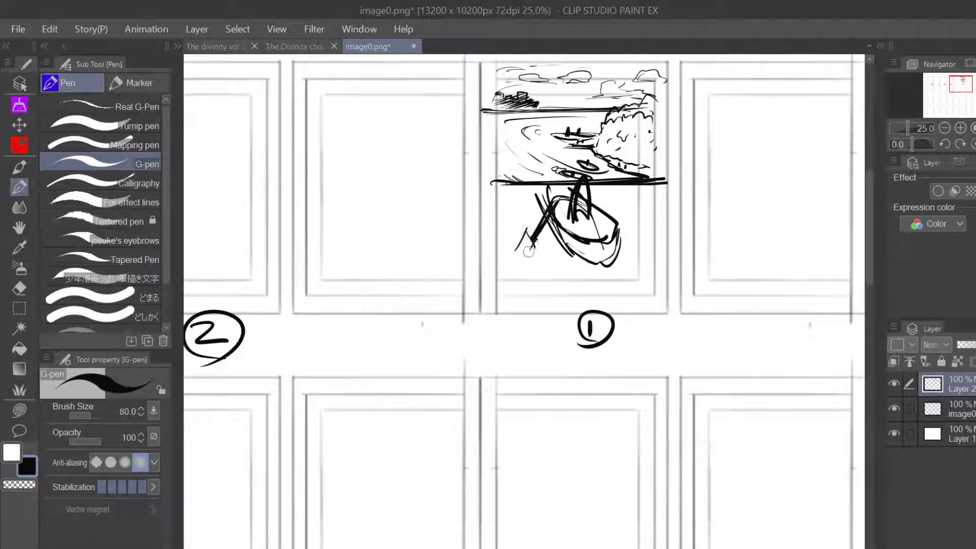
{"action": "mouse_move", "coordinate": [508, 179]}
{"action": "left_mouse_down"}
{"action": "mouse_move", "coordinate": [521, 221]}
{"action": "mouse_move", "coordinate": [497, 236]}
{"action": "mouse_move", "coordinate": [532, 243]}
{"action": "mouse_move", "coordinate": [534, 272]}
{"action": "mouse_move", "coordinate": [547, 272]}
{"action": "mouse_move", "coordinate": [562, 312]}
{"action": "left_mouse_up"}
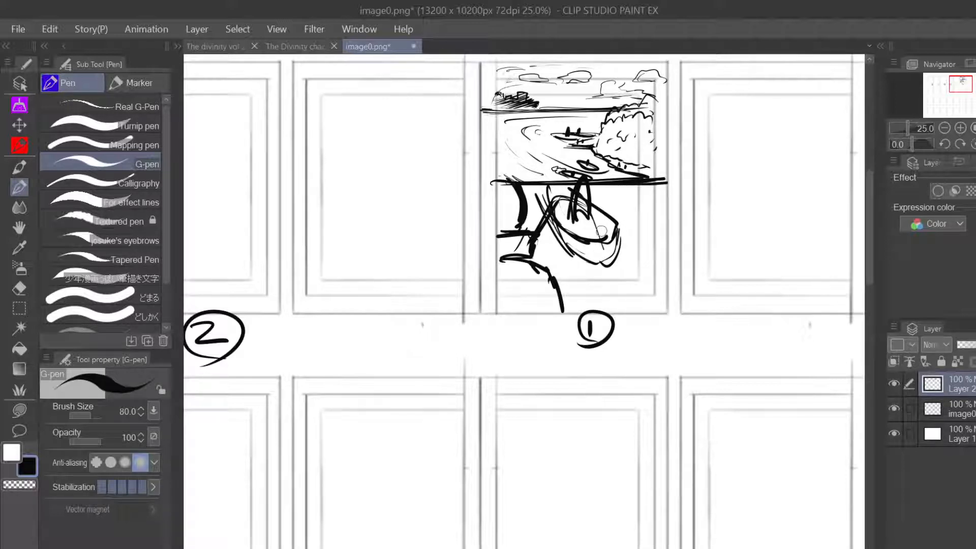
{"action": "key", "text": "ctrl+z"}
{"action": "key", "text": "ctrl+z"}
{"action": "key", "text": "ctrl+z"}
{"action": "key", "text": "ctrl+z"}
{"action": "key", "text": "ctrl+z"}
{"action": "key", "text": "ctrl+z"}
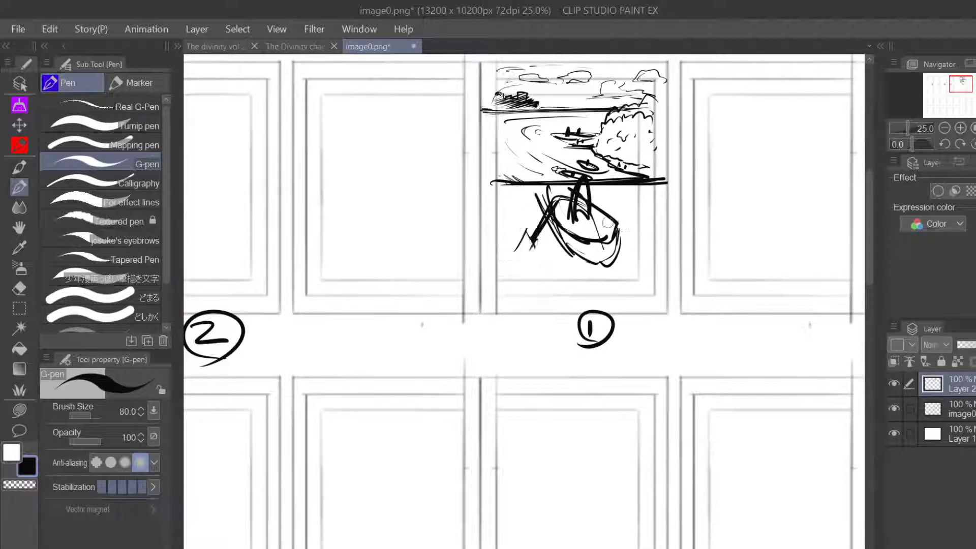
- Frame the boat with thick foreground figures, a neck and shoulder on the right and a round head on the left, and add a second passenger
{"action": "mouse_move", "coordinate": [639, 188]}
{"action": "left_mouse_down"}
{"action": "mouse_move", "coordinate": [633, 235]}
{"action": "mouse_move", "coordinate": [642, 246]}
{"action": "mouse_move", "coordinate": [665, 238]}
{"action": "mouse_move", "coordinate": [651, 256]}
{"action": "left_mouse_up"}
{"action": "mouse_move", "coordinate": [642, 256]}
{"action": "left_mouse_down"}
{"action": "mouse_move", "coordinate": [678, 246]}
{"action": "mouse_move", "coordinate": [641, 270]}
{"action": "mouse_move", "coordinate": [679, 244]}
{"action": "mouse_move", "coordinate": [656, 249]}
{"action": "mouse_move", "coordinate": [610, 323]}
{"action": "left_mouse_up"}
{"action": "left_click_drag", "start_coordinate": [679, 250], "coordinate": [645, 255]}
{"action": "mouse_move", "coordinate": [616, 282]}
{"action": "left_mouse_down"}
{"action": "mouse_move", "coordinate": [603, 322]}
{"action": "mouse_move", "coordinate": [675, 252]}
{"action": "mouse_move", "coordinate": [693, 254]}
{"action": "left_mouse_up"}
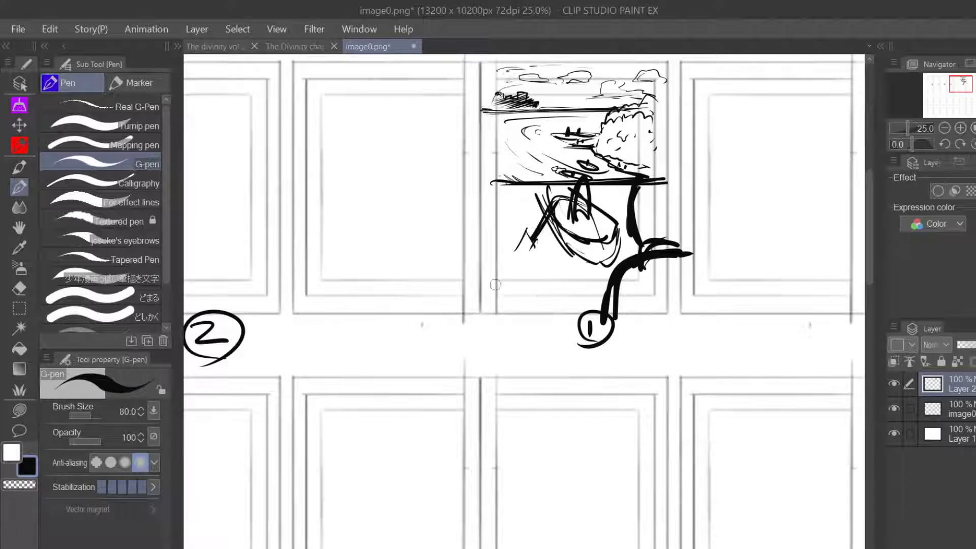
{"action": "mouse_move", "coordinate": [491, 232]}
{"action": "left_mouse_down"}
{"action": "mouse_move", "coordinate": [532, 246]}
{"action": "mouse_move", "coordinate": [486, 264]}
{"action": "mouse_move", "coordinate": [536, 257]}
{"action": "mouse_move", "coordinate": [531, 277]}
{"action": "mouse_move", "coordinate": [556, 287]}
{"action": "mouse_move", "coordinate": [566, 316]}
{"action": "mouse_move", "coordinate": [539, 275]}
{"action": "left_mouse_up"}
{"action": "left_click_drag", "start_coordinate": [550, 283], "coordinate": [520, 276]}
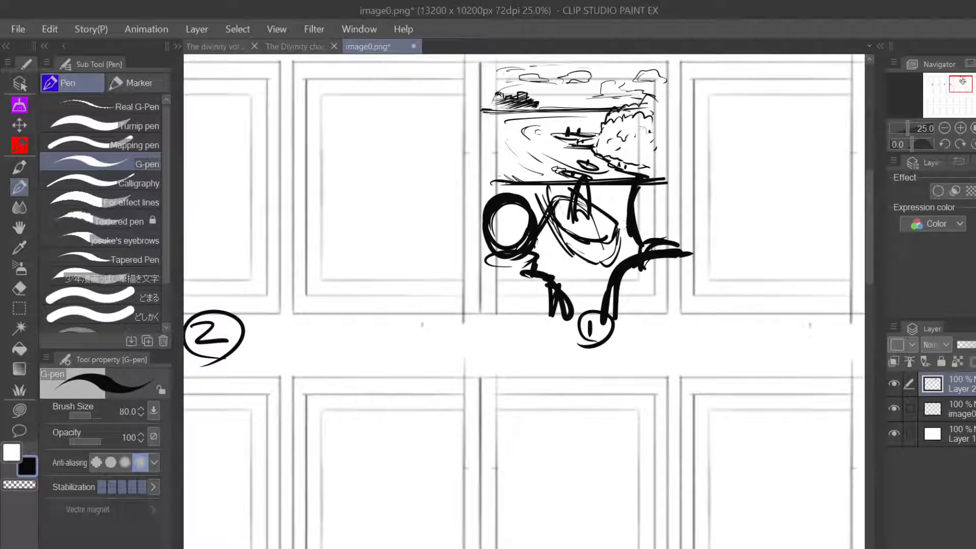
{"action": "left_click_drag", "start_coordinate": [610, 282], "coordinate": [609, 311]}
{"action": "mouse_move", "coordinate": [609, 231]}
{"action": "left_mouse_down"}
{"action": "mouse_move", "coordinate": [584, 237]}
{"action": "mouse_move", "coordinate": [610, 198]}
{"action": "mouse_move", "coordinate": [605, 237]}
{"action": "mouse_move", "coordinate": [614, 224]}
{"action": "mouse_move", "coordinate": [580, 238]}
{"action": "mouse_move", "coordinate": [610, 216]}
{"action": "mouse_move", "coordinate": [575, 221]}
{"action": "mouse_move", "coordinate": [587, 214]}
{"action": "left_mouse_up"}
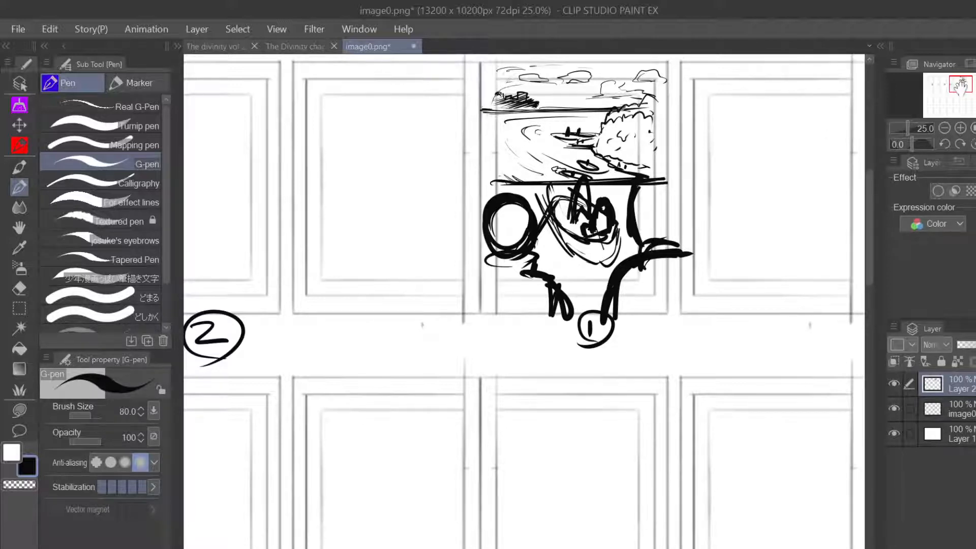
- Divide the frame left of page 1 with a thick horizontal line below the top tier and a vertical line splitting that tier
{"action": "left_click", "coordinate": [958, 84]}
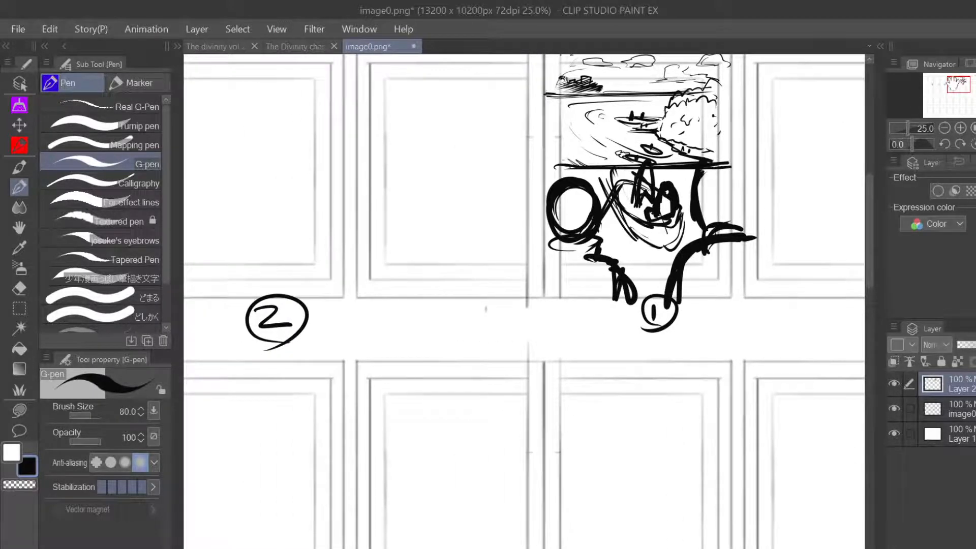
{"action": "left_click_drag", "start_coordinate": [958, 84], "coordinate": [947, 87]}
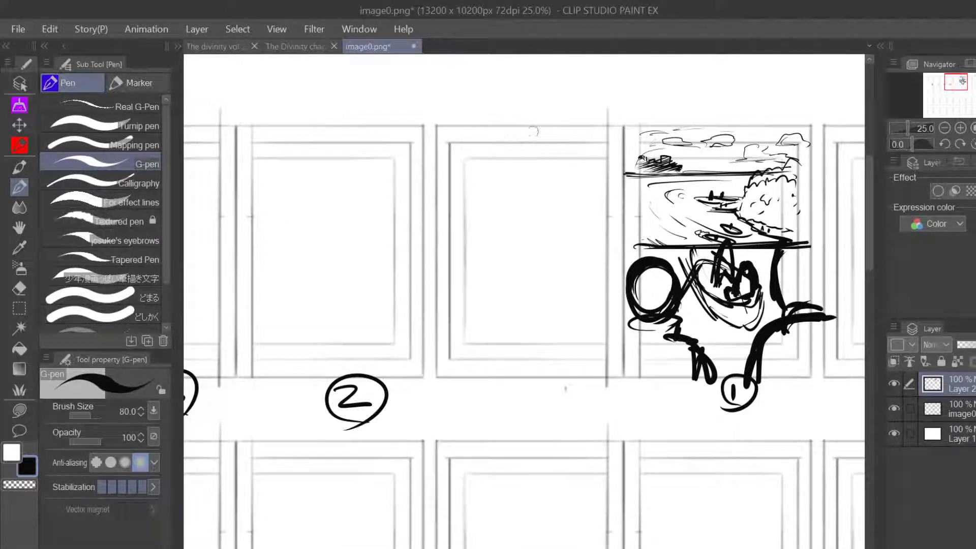
{"action": "left_click_drag", "start_coordinate": [526, 123], "coordinate": [530, 198]}
{"action": "left_click_drag", "start_coordinate": [530, 121], "coordinate": [533, 197]}
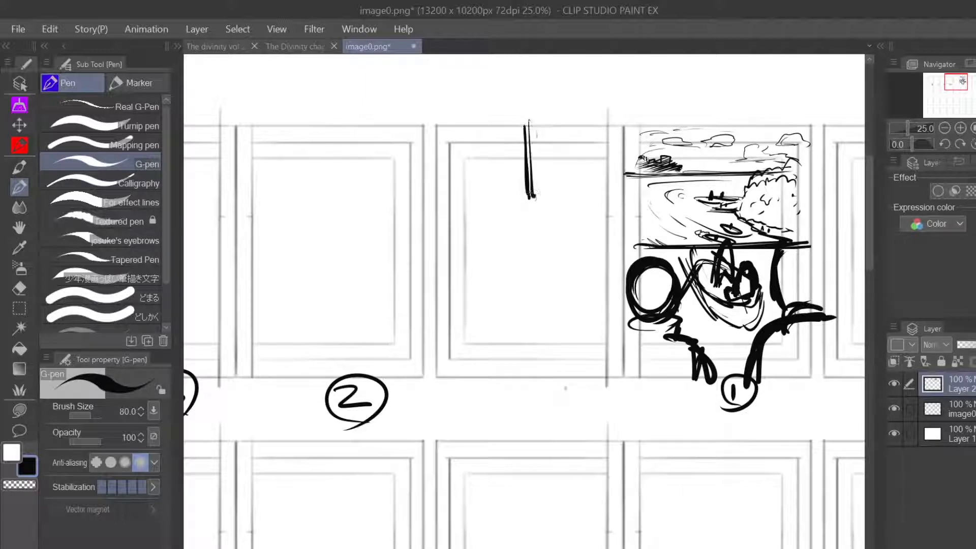
{"action": "left_click_drag", "start_coordinate": [462, 204], "coordinate": [619, 200]}
{"action": "left_click_drag", "start_coordinate": [532, 185], "coordinate": [533, 195]}
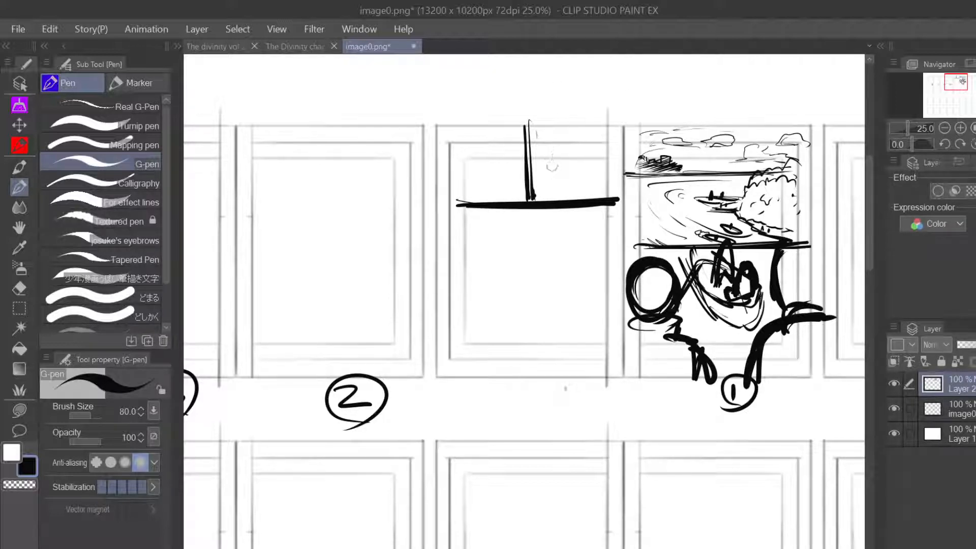
{"action": "mouse_move", "coordinate": [551, 155]}
{"action": "left_mouse_down"}
{"action": "mouse_move", "coordinate": [573, 156]}
{"action": "mouse_move", "coordinate": [550, 172]}
{"action": "left_mouse_up"}
{"action": "mouse_move", "coordinate": [556, 164]}
{"action": "left_mouse_down"}
{"action": "mouse_move", "coordinate": [551, 137]}
{"action": "mouse_move", "coordinate": [559, 165]}
{"action": "mouse_move", "coordinate": [550, 170]}
{"action": "mouse_move", "coordinate": [574, 166]}
{"action": "left_mouse_up"}
{"action": "left_click_drag", "start_coordinate": [553, 168], "coordinate": [553, 193]}
{"action": "left_click_drag", "start_coordinate": [553, 193], "coordinate": [576, 195]}
{"action": "key", "text": "ctrl+z"}
{"action": "key", "text": "ctrl+z"}
{"action": "key", "text": "ctrl+z"}
{"action": "key", "text": "ctrl+z"}
{"action": "key", "text": "ctrl+z"}
{"action": "key", "text": "ctrl+z"}
{"action": "key", "text": "ctrl+z"}
{"action": "key", "text": "ctrl+z"}
{"action": "key", "text": "ctrl+z"}
{"action": "key", "text": "ctrl+z"}
{"action": "key", "text": "ctrl+z"}
{"action": "left_click_drag", "start_coordinate": [545, 165], "coordinate": [594, 151]}
{"action": "key", "text": "ctrl+z"}
- Sketch two figures with round heads at the right end of the frame's top tier, the rightmost one larger and bolder
{"action": "left_click_drag", "start_coordinate": [963, 79], "coordinate": [965, 80]}
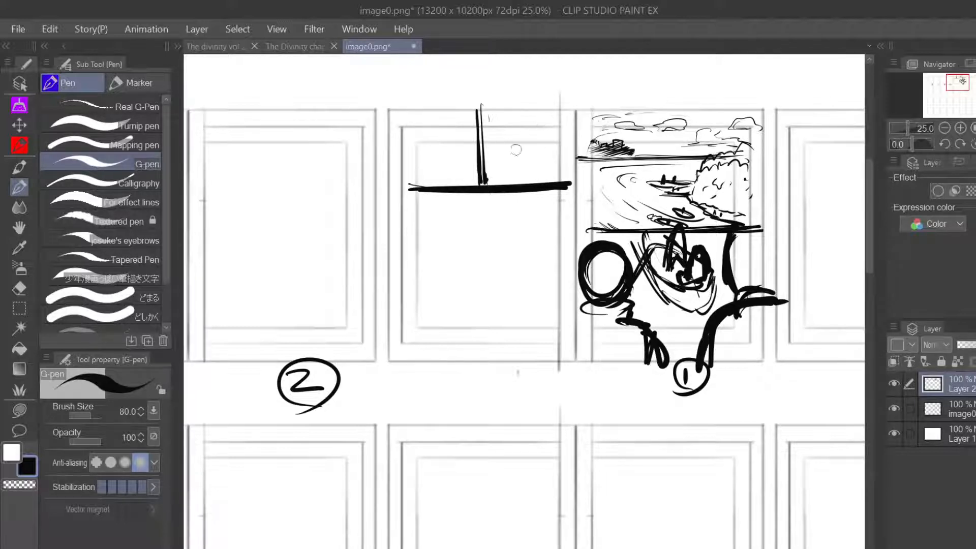
{"action": "left_click_drag", "start_coordinate": [522, 113], "coordinate": [519, 147]}
{"action": "mouse_move", "coordinate": [504, 127]}
{"action": "left_mouse_down"}
{"action": "mouse_move", "coordinate": [506, 142]}
{"action": "mouse_move", "coordinate": [520, 140]}
{"action": "left_mouse_up"}
{"action": "mouse_move", "coordinate": [506, 146]}
{"action": "left_mouse_down"}
{"action": "mouse_move", "coordinate": [532, 146]}
{"action": "mouse_move", "coordinate": [508, 174]}
{"action": "mouse_move", "coordinate": [516, 178]}
{"action": "left_mouse_up"}
{"action": "mouse_move", "coordinate": [542, 102]}
{"action": "left_mouse_down"}
{"action": "mouse_move", "coordinate": [538, 126]}
{"action": "mouse_move", "coordinate": [564, 127]}
{"action": "mouse_move", "coordinate": [545, 181]}
{"action": "left_mouse_up"}
{"action": "mouse_move", "coordinate": [558, 128]}
{"action": "left_mouse_down"}
{"action": "mouse_move", "coordinate": [571, 167]}
{"action": "mouse_move", "coordinate": [541, 182]}
{"action": "left_mouse_up"}
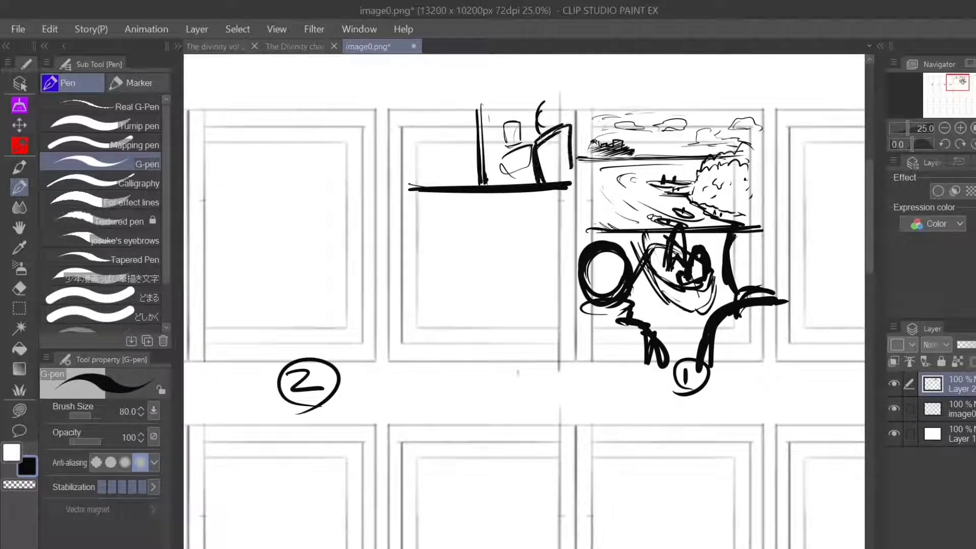
{"action": "left_click_drag", "start_coordinate": [538, 144], "coordinate": [565, 124]}
{"action": "left_click_drag", "start_coordinate": [567, 127], "coordinate": [568, 157]}
{"action": "mouse_move", "coordinate": [539, 117]}
{"action": "left_mouse_down"}
{"action": "mouse_move", "coordinate": [562, 132]}
{"action": "mouse_move", "coordinate": [541, 121]}
{"action": "mouse_move", "coordinate": [508, 150]}
{"action": "mouse_move", "coordinate": [527, 144]}
{"action": "mouse_move", "coordinate": [503, 140]}
{"action": "mouse_move", "coordinate": [518, 112]}
{"action": "left_mouse_up"}
{"action": "mouse_move", "coordinate": [501, 131]}
{"action": "left_mouse_down"}
{"action": "mouse_move", "coordinate": [516, 150]}
{"action": "mouse_move", "coordinate": [497, 173]}
{"action": "mouse_move", "coordinate": [504, 179]}
{"action": "left_mouse_up"}
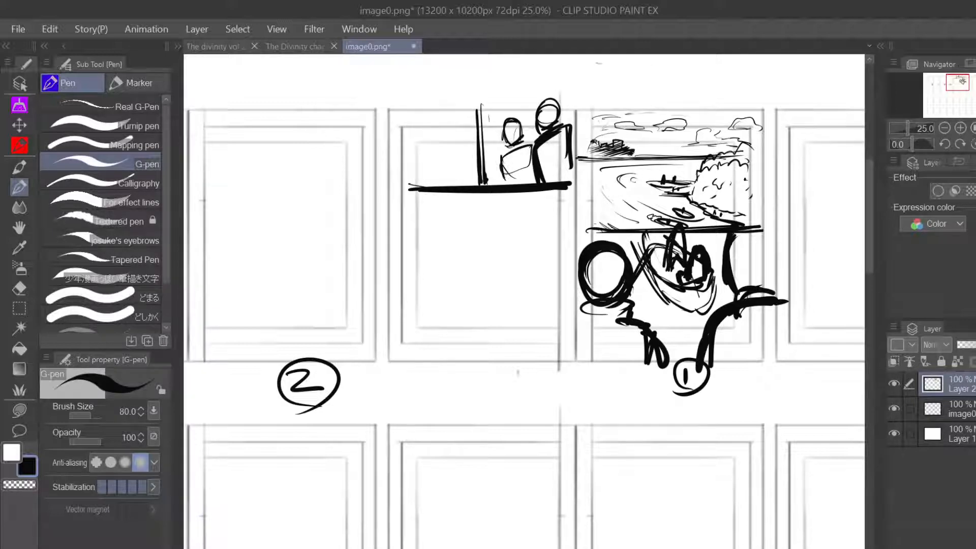
- Erase the top tier's vertical divider by drawing over it in transparent colour, and return to the drawing colour
{"action": "left_click", "coordinate": [20, 484]}
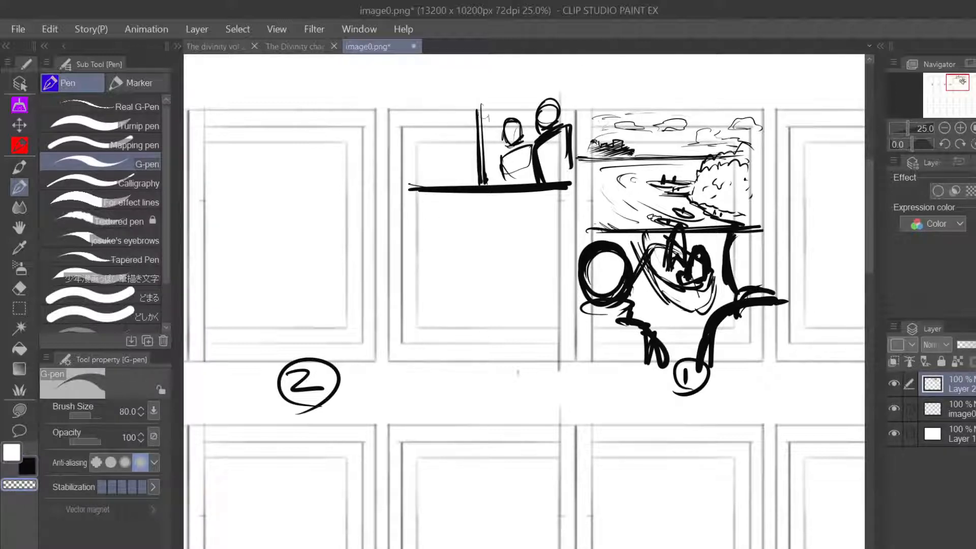
{"action": "mouse_move", "coordinate": [481, 161]}
{"action": "left_mouse_down"}
{"action": "mouse_move", "coordinate": [480, 115]}
{"action": "mouse_move", "coordinate": [489, 111]}
{"action": "mouse_move", "coordinate": [477, 170]}
{"action": "mouse_move", "coordinate": [493, 181]}
{"action": "mouse_move", "coordinate": [501, 165]}
{"action": "mouse_move", "coordinate": [498, 184]}
{"action": "left_mouse_up"}
{"action": "key", "text": "c"}
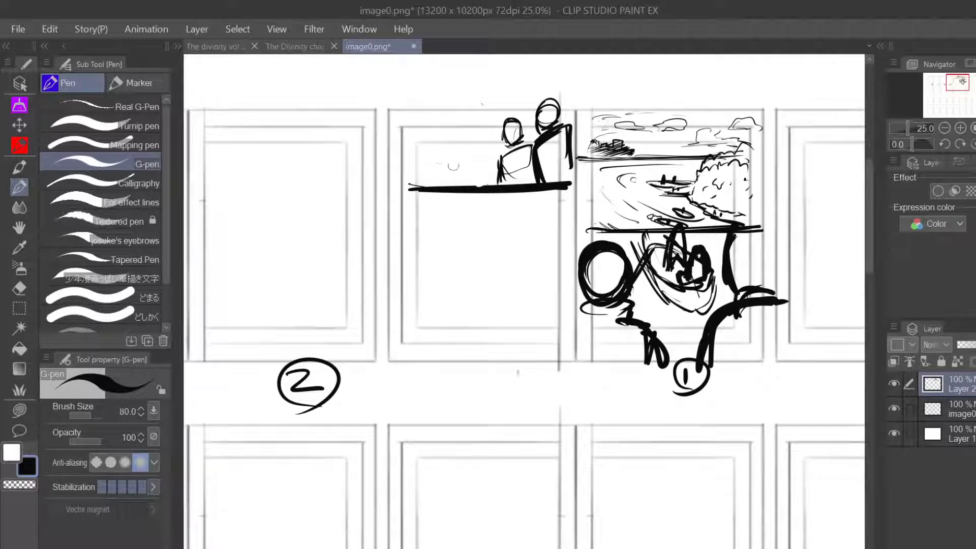
- Sketch a group of three small distant figures at the left end of the top tier
{"action": "left_click_drag", "start_coordinate": [450, 153], "coordinate": [453, 165]}
{"action": "mouse_move", "coordinate": [451, 152]}
{"action": "left_mouse_down"}
{"action": "mouse_move", "coordinate": [466, 176]}
{"action": "mouse_move", "coordinate": [431, 175]}
{"action": "mouse_move", "coordinate": [455, 178]}
{"action": "mouse_move", "coordinate": [444, 171]}
{"action": "mouse_move", "coordinate": [443, 186]}
{"action": "left_mouse_up"}
{"action": "mouse_move", "coordinate": [446, 170]}
{"action": "left_mouse_down"}
{"action": "mouse_move", "coordinate": [453, 184]}
{"action": "mouse_move", "coordinate": [477, 159]}
{"action": "mouse_move", "coordinate": [476, 185]}
{"action": "mouse_move", "coordinate": [459, 186]}
{"action": "left_mouse_up"}
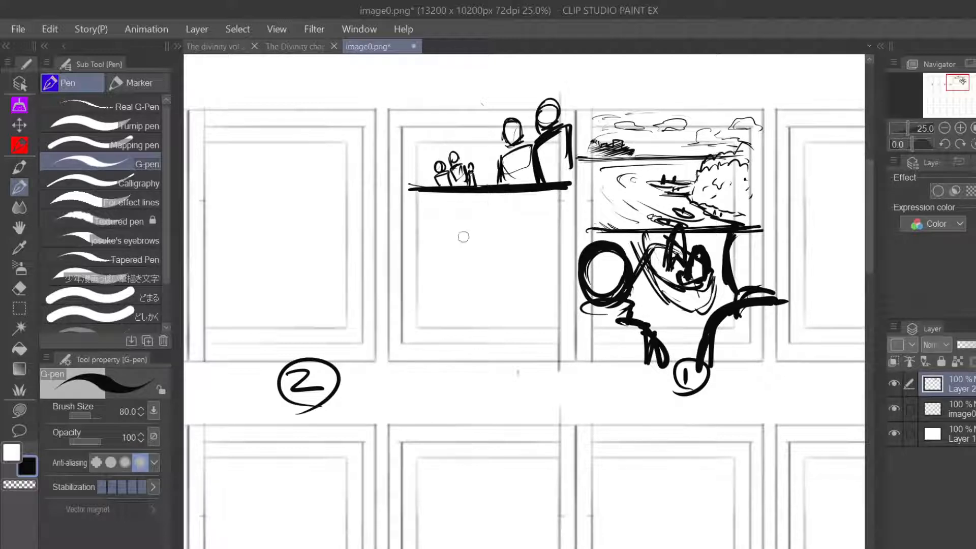
- Draw crossing diagonal guide lines in the middle tier and close it with a thick horizontal line underneath
{"action": "left_click_drag", "start_coordinate": [496, 199], "coordinate": [441, 262]}
{"action": "left_click_drag", "start_coordinate": [423, 214], "coordinate": [577, 261]}
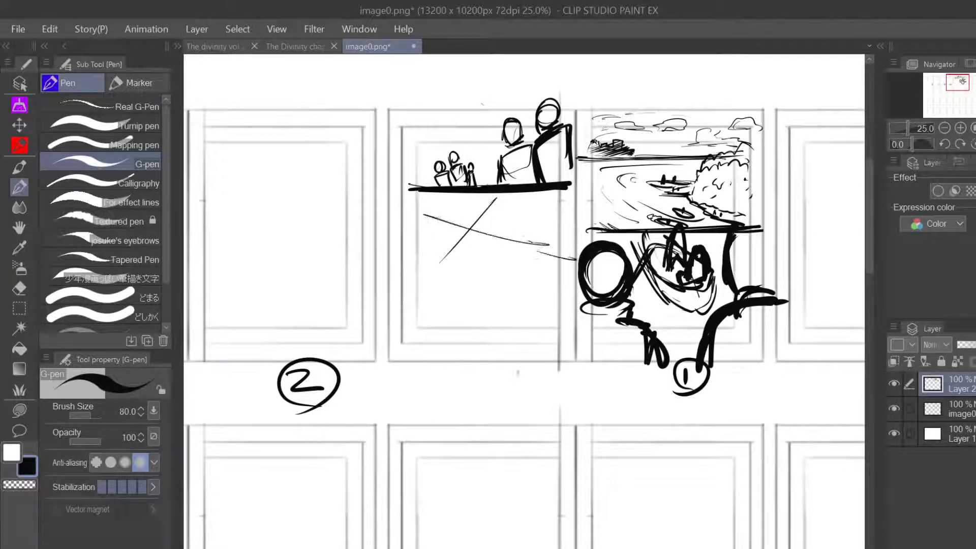
{"action": "left_click_drag", "start_coordinate": [413, 249], "coordinate": [510, 281]}
{"action": "mouse_move", "coordinate": [417, 264]}
{"action": "left_mouse_down"}
{"action": "mouse_move", "coordinate": [500, 280]}
{"action": "mouse_move", "coordinate": [580, 278]}
{"action": "left_mouse_up"}
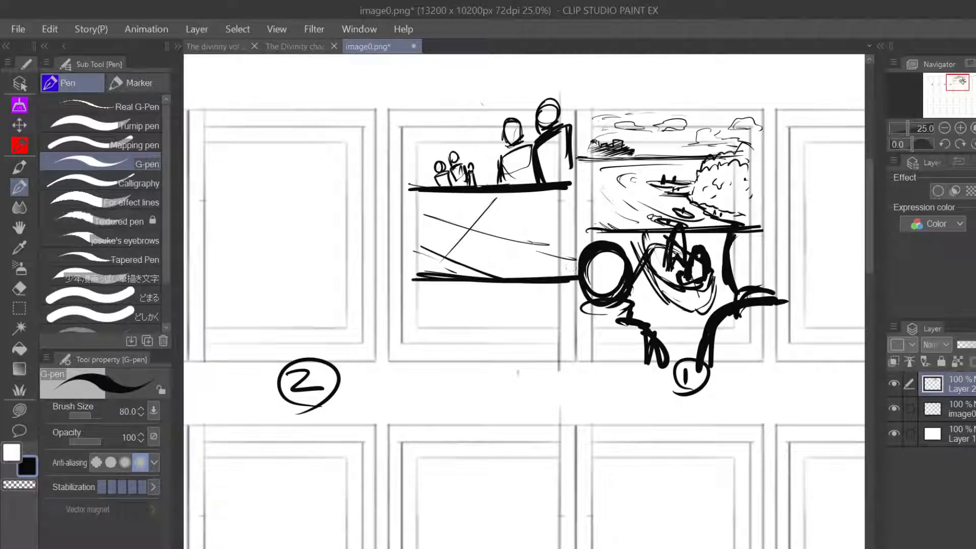
{"action": "mouse_move", "coordinate": [479, 232]}
{"action": "left_mouse_down"}
{"action": "mouse_move", "coordinate": [512, 254]}
{"action": "mouse_move", "coordinate": [481, 231]}
{"action": "mouse_move", "coordinate": [503, 231]}
{"action": "left_mouse_up"}
{"action": "left_click_drag", "start_coordinate": [493, 227], "coordinate": [560, 238]}
{"action": "mouse_move", "coordinate": [496, 248]}
{"action": "left_mouse_down"}
{"action": "mouse_move", "coordinate": [528, 253]}
{"action": "mouse_move", "coordinate": [543, 233]}
{"action": "mouse_move", "coordinate": [548, 240]}
{"action": "mouse_move", "coordinate": [520, 258]}
{"action": "left_mouse_up"}
{"action": "key", "text": "ctrl+z"}
{"action": "key", "text": "ctrl+z"}
{"action": "key", "text": "ctrl+z"}
{"action": "key", "text": "ctrl+z"}
{"action": "key", "text": "ctrl+z"}
{"action": "key", "text": "ctrl+z"}
{"action": "key", "text": "ctrl+z"}
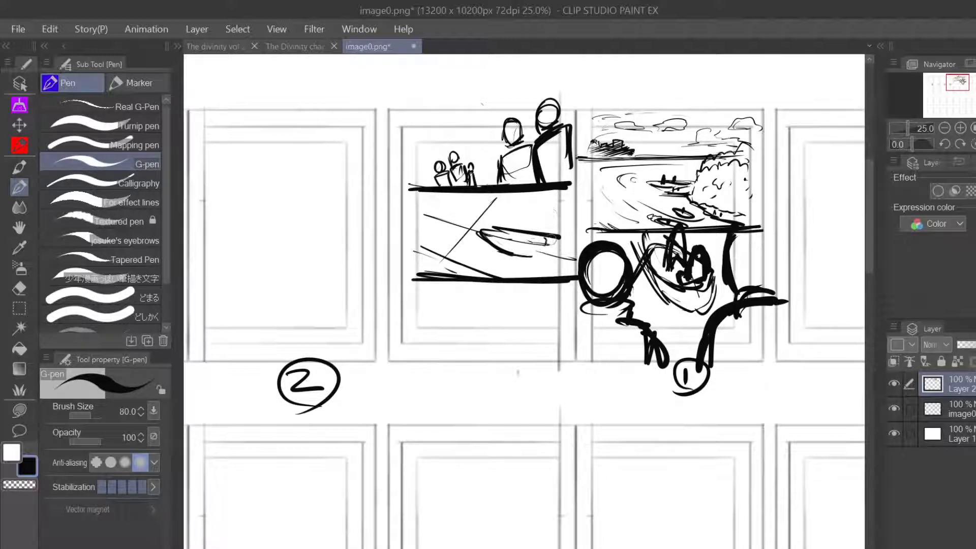
{"action": "key", "text": "ctrl+z"}
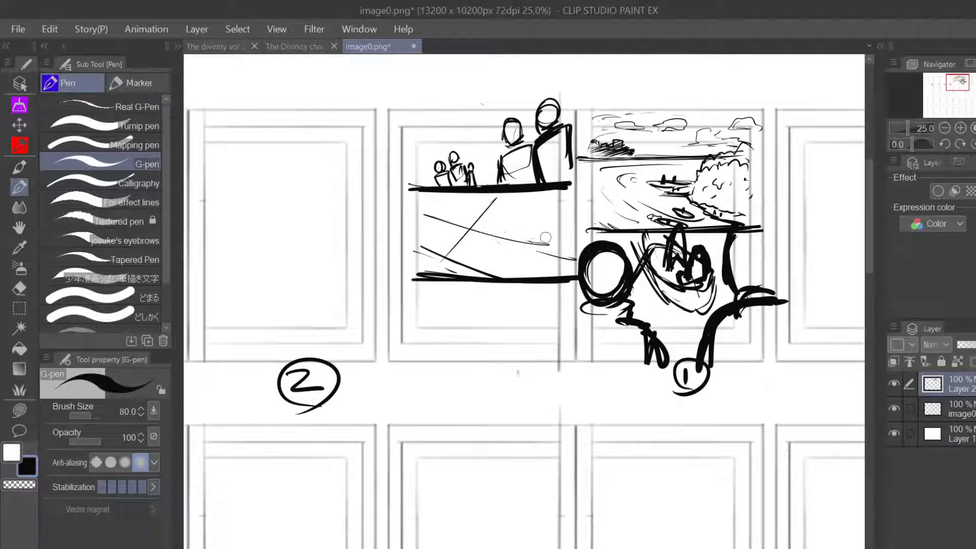
- Sketch an elongated oval boat hull over the middle tier's crossing lines and add dark passengers at its right end
{"action": "mouse_move", "coordinate": [486, 248]}
{"action": "left_mouse_down"}
{"action": "mouse_move", "coordinate": [458, 235]}
{"action": "mouse_move", "coordinate": [520, 238]}
{"action": "left_mouse_up"}
{"action": "left_click_drag", "start_coordinate": [459, 225], "coordinate": [529, 243]}
{"action": "left_click_drag", "start_coordinate": [468, 241], "coordinate": [526, 252]}
{"action": "mouse_move", "coordinate": [524, 232]}
{"action": "left_mouse_down"}
{"action": "mouse_move", "coordinate": [529, 247]}
{"action": "mouse_move", "coordinate": [491, 254]}
{"action": "left_mouse_up"}
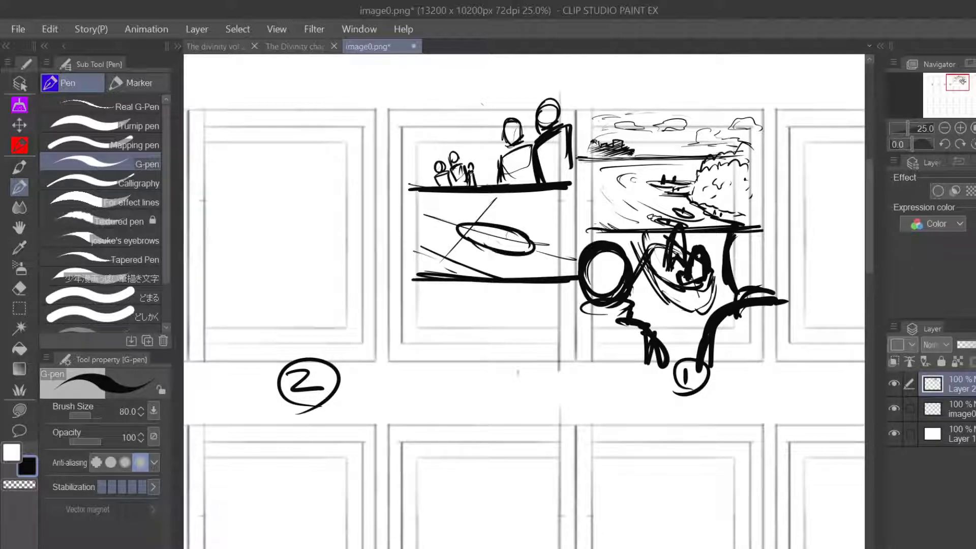
{"action": "mouse_move", "coordinate": [491, 218]}
{"action": "left_mouse_down"}
{"action": "mouse_move", "coordinate": [483, 233]}
{"action": "mouse_move", "coordinate": [499, 218]}
{"action": "left_mouse_up"}
{"action": "mouse_move", "coordinate": [519, 221]}
{"action": "left_mouse_down"}
{"action": "mouse_move", "coordinate": [517, 247]}
{"action": "mouse_move", "coordinate": [501, 250]}
{"action": "mouse_move", "coordinate": [527, 238]}
{"action": "mouse_move", "coordinate": [516, 250]}
{"action": "left_mouse_up"}
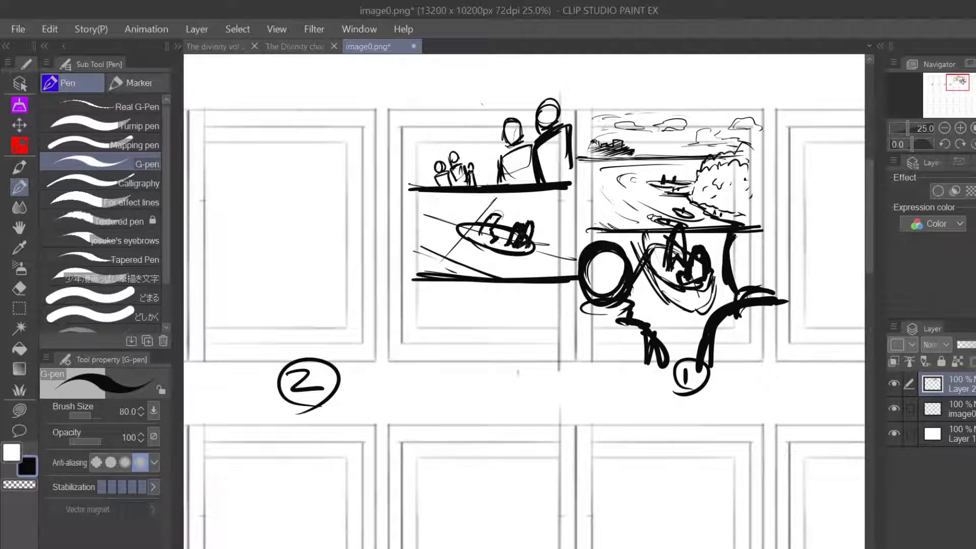
- Add a rower and a long diagonal oar to the middle tier's boat, and build up the hull's side
{"action": "left_click_drag", "start_coordinate": [493, 220], "coordinate": [487, 227]}
{"action": "mouse_move", "coordinate": [493, 209]}
{"action": "left_mouse_down"}
{"action": "mouse_move", "coordinate": [501, 219]}
{"action": "mouse_move", "coordinate": [463, 254]}
{"action": "left_mouse_up"}
{"action": "left_click_drag", "start_coordinate": [478, 230], "coordinate": [442, 265]}
{"action": "mouse_move", "coordinate": [509, 210]}
{"action": "left_mouse_down"}
{"action": "mouse_move", "coordinate": [500, 221]}
{"action": "mouse_move", "coordinate": [511, 228]}
{"action": "mouse_move", "coordinate": [498, 228]}
{"action": "left_mouse_up"}
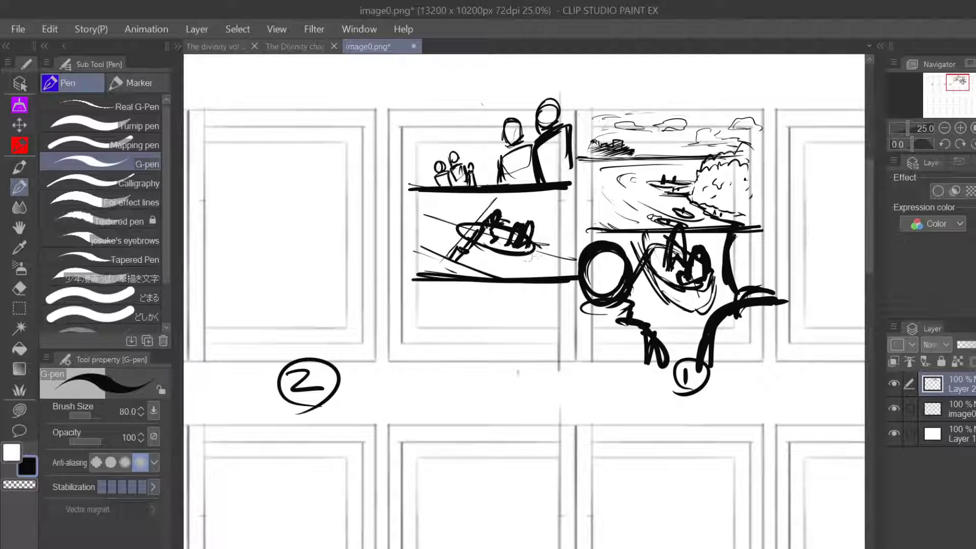
{"action": "mouse_move", "coordinate": [476, 248]}
{"action": "left_mouse_down"}
{"action": "mouse_move", "coordinate": [530, 263]}
{"action": "mouse_move", "coordinate": [466, 235]}
{"action": "mouse_move", "coordinate": [465, 246]}
{"action": "left_mouse_up"}
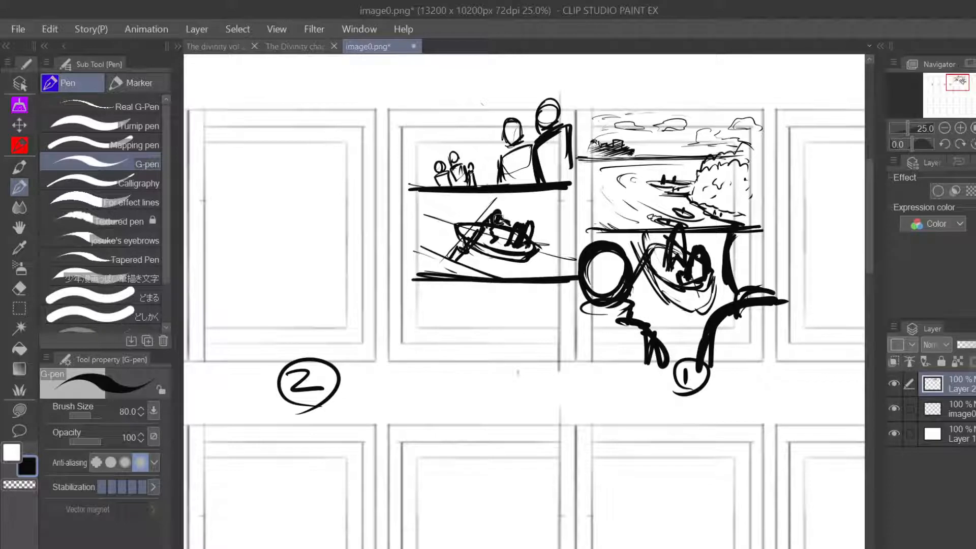
{"action": "left_click_drag", "start_coordinate": [500, 218], "coordinate": [506, 208]}
- Select the middle tier's boat drawing with a rectangle, scale it down slightly toward the left, and deselect it
{"action": "left_click", "coordinate": [20, 306]}
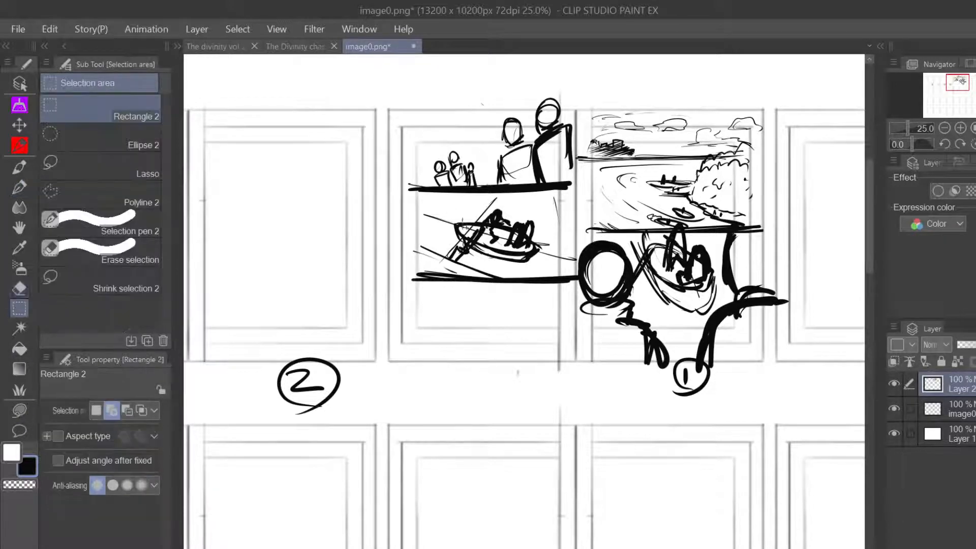
{"action": "left_click_drag", "start_coordinate": [414, 194], "coordinate": [541, 262]}
{"action": "left_click", "coordinate": [552, 304]}
{"action": "left_click", "coordinate": [460, 294]}
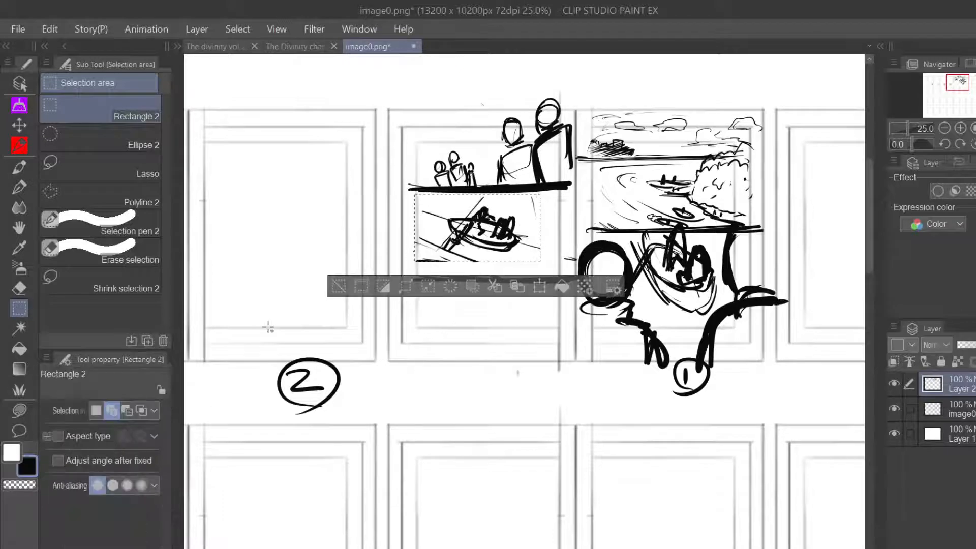
{"action": "left_click", "coordinate": [356, 287]}
- Redraw the diagonal through the boat down to the lower divider with the G-pen, undoing the extra line on the boat's right
{"action": "left_click", "coordinate": [20, 186]}
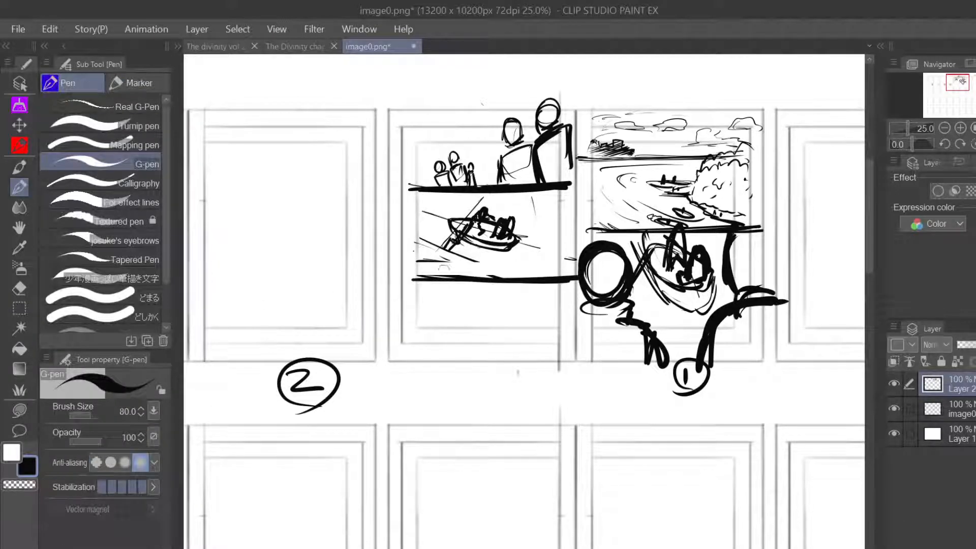
{"action": "left_click_drag", "start_coordinate": [426, 256], "coordinate": [405, 277]}
{"action": "left_click_drag", "start_coordinate": [485, 193], "coordinate": [418, 278]}
{"action": "left_click_drag", "start_coordinate": [482, 233], "coordinate": [577, 272]}
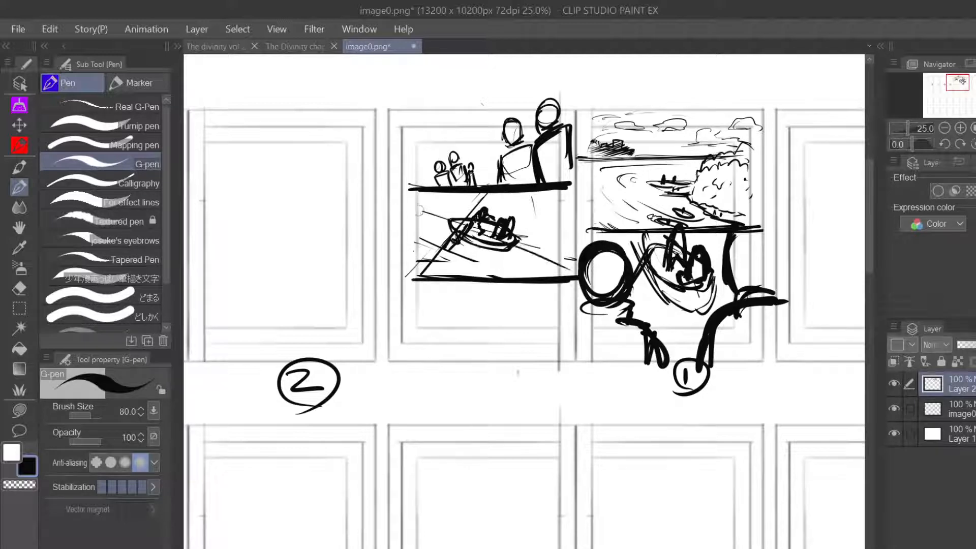
{"action": "key", "text": "ctrl+z"}
- Split off a narrow panel at the middle tier's right end with vertical lines and sketch a slim oval figure inside it
{"action": "left_click_drag", "start_coordinate": [540, 189], "coordinate": [529, 280]}
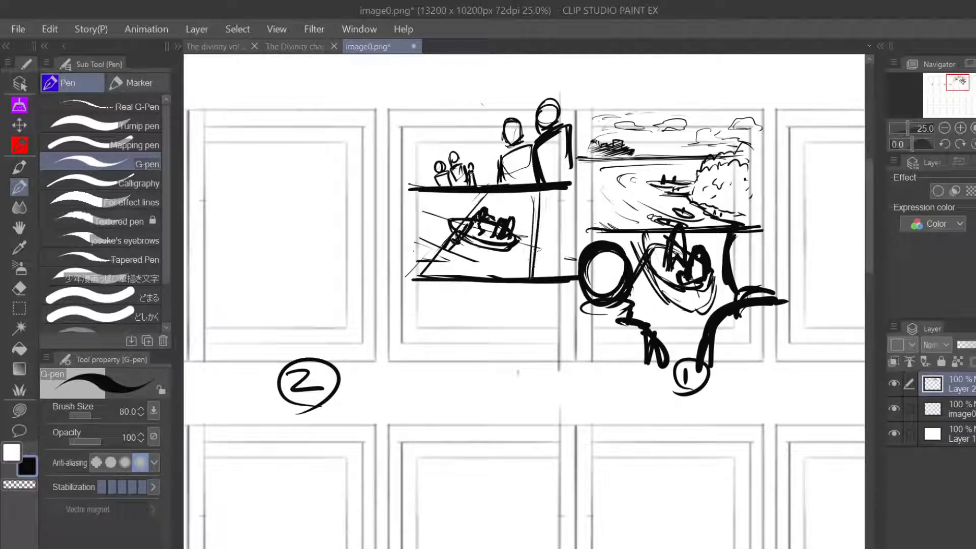
{"action": "mouse_move", "coordinate": [543, 193]}
{"action": "left_mouse_down"}
{"action": "mouse_move", "coordinate": [533, 280]}
{"action": "mouse_move", "coordinate": [525, 278]}
{"action": "mouse_move", "coordinate": [551, 258]}
{"action": "mouse_move", "coordinate": [561, 233]}
{"action": "mouse_move", "coordinate": [547, 245]}
{"action": "mouse_move", "coordinate": [561, 253]}
{"action": "left_mouse_up"}
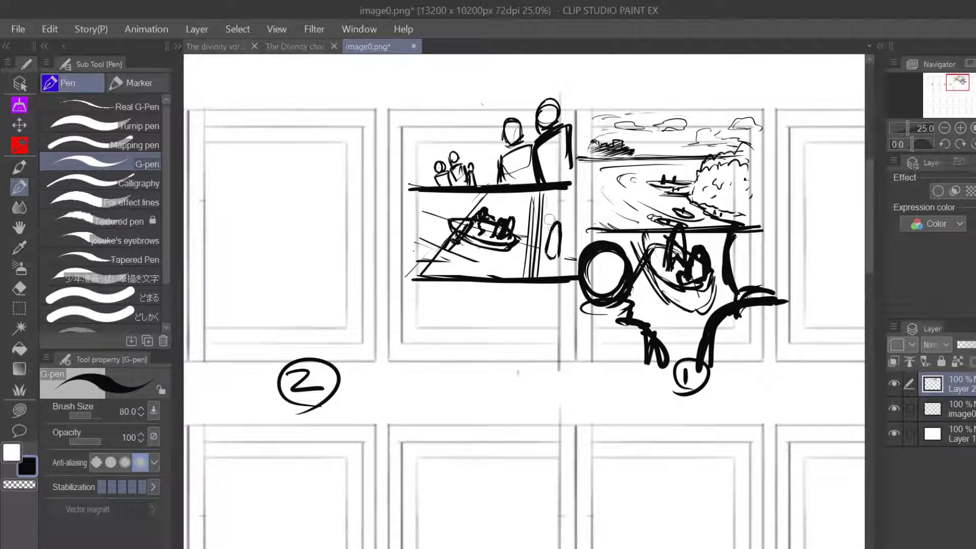
{"action": "mouse_move", "coordinate": [542, 232]}
{"action": "left_mouse_down"}
{"action": "mouse_move", "coordinate": [553, 209]}
{"action": "mouse_move", "coordinate": [560, 228]}
{"action": "mouse_move", "coordinate": [551, 238]}
{"action": "left_mouse_up"}
{"action": "mouse_move", "coordinate": [489, 286]}
{"action": "left_mouse_down"}
{"action": "mouse_move", "coordinate": [511, 303]}
{"action": "mouse_move", "coordinate": [524, 289]}
{"action": "mouse_move", "coordinate": [501, 297]}
{"action": "left_mouse_up"}
{"action": "key", "text": "ctrl+z"}
{"action": "key", "text": "ctrl+z"}
{"action": "key", "text": "ctrl+z"}
{"action": "mouse_move", "coordinate": [498, 292]}
{"action": "left_mouse_down"}
{"action": "mouse_move", "coordinate": [516, 315]}
{"action": "mouse_move", "coordinate": [529, 291]}
{"action": "mouse_move", "coordinate": [539, 314]}
{"action": "mouse_move", "coordinate": [511, 292]}
{"action": "mouse_move", "coordinate": [531, 323]}
{"action": "left_mouse_up"}
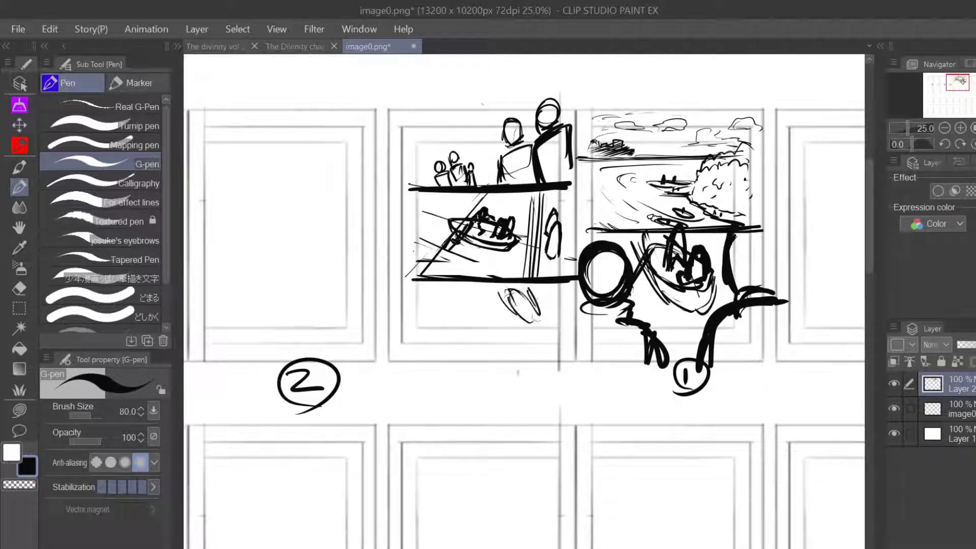
{"action": "mouse_move", "coordinate": [535, 287]}
{"action": "left_mouse_down"}
{"action": "mouse_move", "coordinate": [527, 323]}
{"action": "mouse_move", "coordinate": [528, 289]}
{"action": "left_mouse_up"}
{"action": "key", "text": "ctrl+z"}
{"action": "key", "text": "ctrl+z"}
{"action": "key", "text": "ctrl+z"}
{"action": "key", "text": "ctrl+z"}
{"action": "key", "text": "ctrl+z"}
{"action": "key", "text": "ctrl+z"}
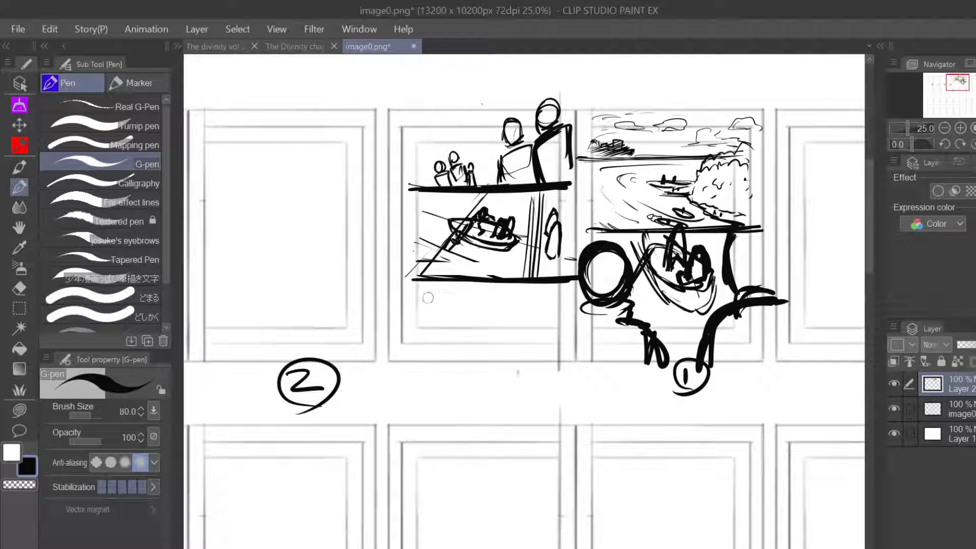
- Sketch a dark pointed shape facing right with horizontal lines at the left of the bottom tier, undoing unwanted strokes
{"action": "mouse_move", "coordinate": [427, 299]}
{"action": "left_mouse_down"}
{"action": "mouse_move", "coordinate": [479, 309]}
{"action": "mouse_move", "coordinate": [473, 298]}
{"action": "mouse_move", "coordinate": [480, 309]}
{"action": "mouse_move", "coordinate": [433, 296]}
{"action": "mouse_move", "coordinate": [451, 307]}
{"action": "mouse_move", "coordinate": [463, 294]}
{"action": "left_mouse_up"}
{"action": "key", "text": "ctrl+z"}
{"action": "key", "text": "ctrl+z"}
{"action": "key", "text": "ctrl+z"}
{"action": "key", "text": "ctrl+z"}
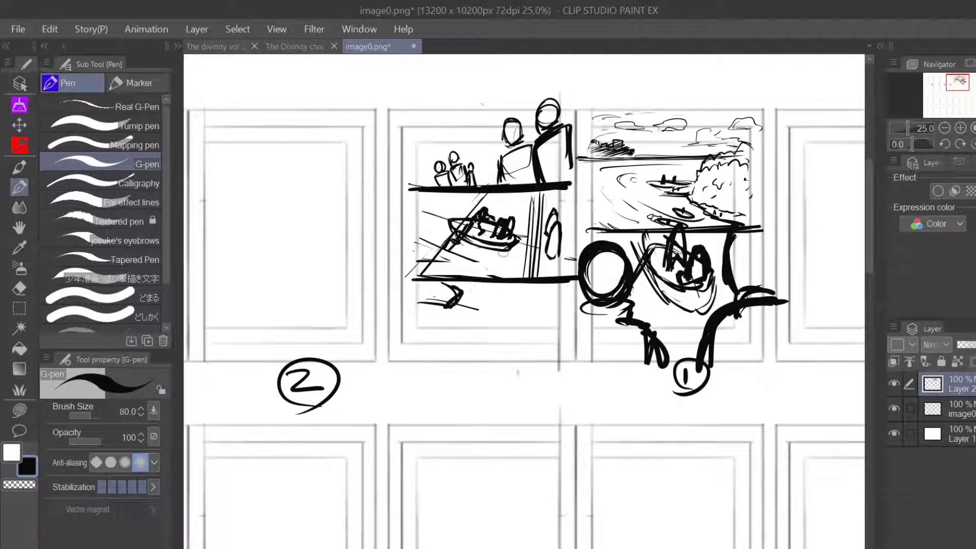
{"action": "left_click_drag", "start_coordinate": [523, 238], "coordinate": [440, 322]}
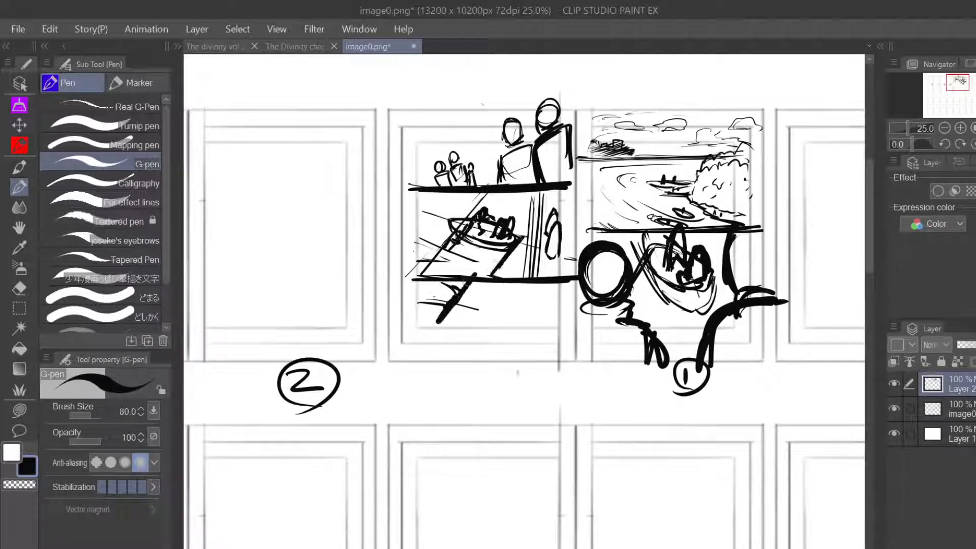
{"action": "mouse_move", "coordinate": [470, 281]}
{"action": "left_mouse_down"}
{"action": "mouse_move", "coordinate": [437, 329]}
{"action": "mouse_move", "coordinate": [447, 307]}
{"action": "mouse_move", "coordinate": [483, 317]}
{"action": "left_mouse_up"}
{"action": "key", "text": "ctrl+z"}
{"action": "key", "text": "ctrl+z"}
{"action": "key", "text": "ctrl+z"}
{"action": "key", "text": "ctrl+z"}
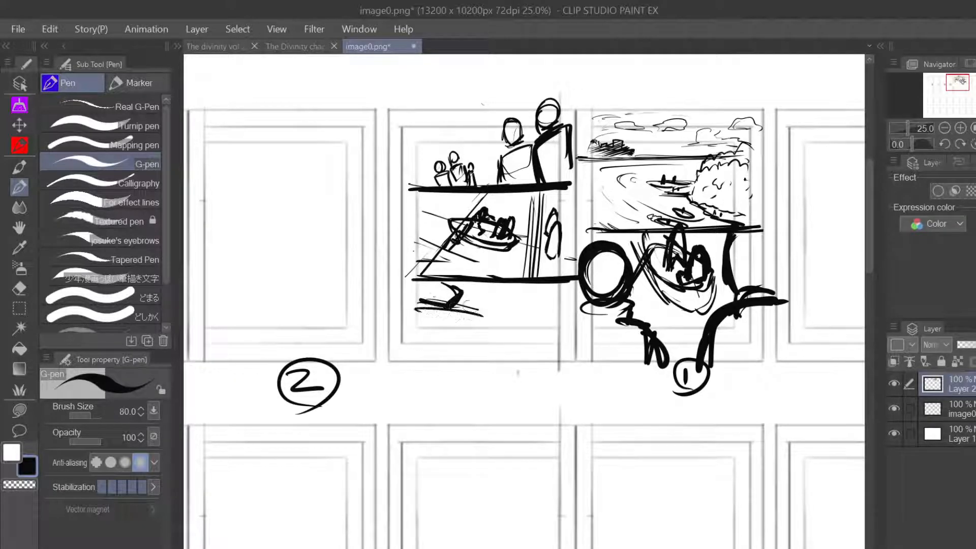
- Sketch a curved hull shape hanging below the lower divider in the bottom tier, with slanted lines around its left side
{"action": "key", "text": "ctrl+z"}
{"action": "mouse_move", "coordinate": [463, 285]}
{"action": "left_mouse_down"}
{"action": "mouse_move", "coordinate": [513, 298]}
{"action": "mouse_move", "coordinate": [489, 306]}
{"action": "mouse_move", "coordinate": [552, 288]}
{"action": "left_mouse_up"}
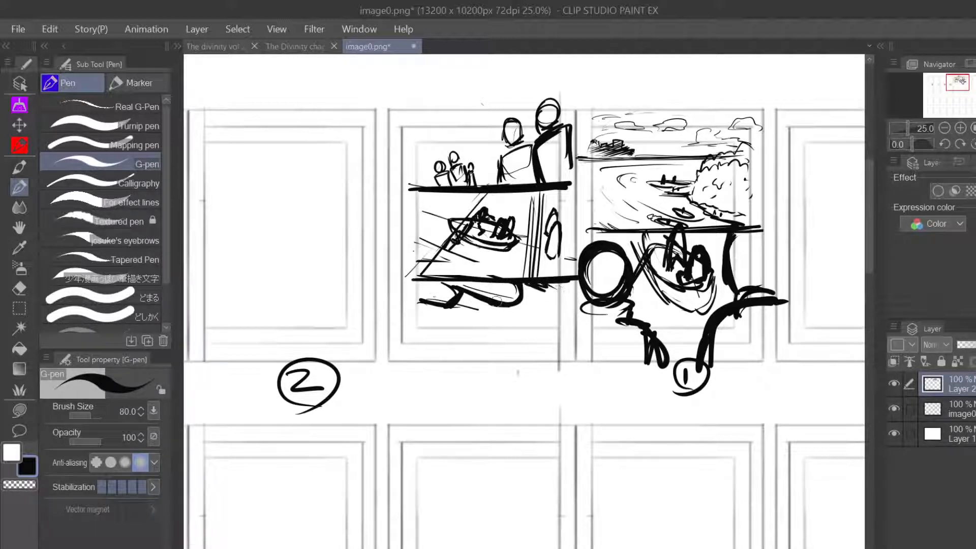
{"action": "mouse_move", "coordinate": [491, 299]}
{"action": "left_mouse_down"}
{"action": "mouse_move", "coordinate": [453, 318]}
{"action": "mouse_move", "coordinate": [419, 303]}
{"action": "left_mouse_up"}
{"action": "left_click_drag", "start_coordinate": [478, 332], "coordinate": [421, 312]}
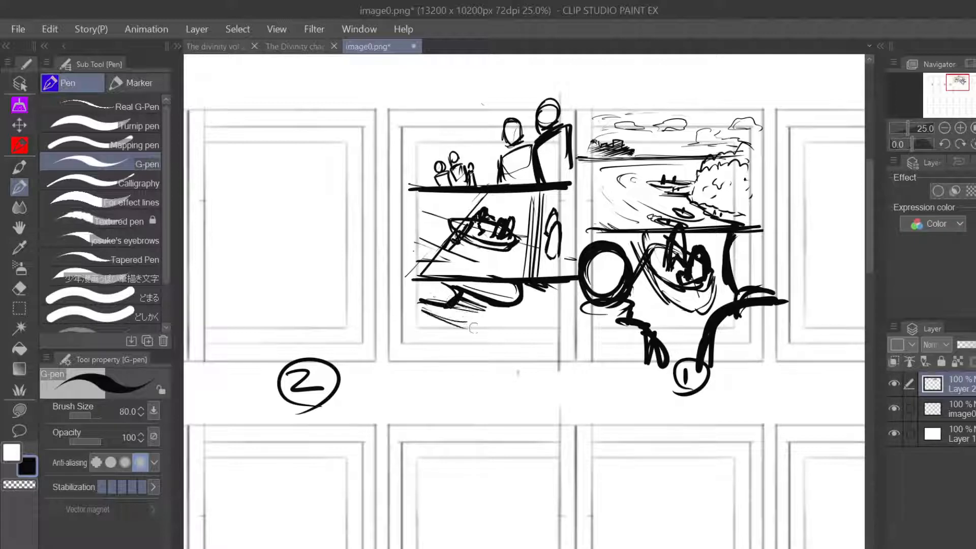
{"action": "left_click_drag", "start_coordinate": [501, 296], "coordinate": [507, 304]}
- Draw a small rounded cup shape in the blank gap below the rightmost top-row frame and fill it black
{"action": "left_click_drag", "start_coordinate": [960, 82], "coordinate": [962, 81]}
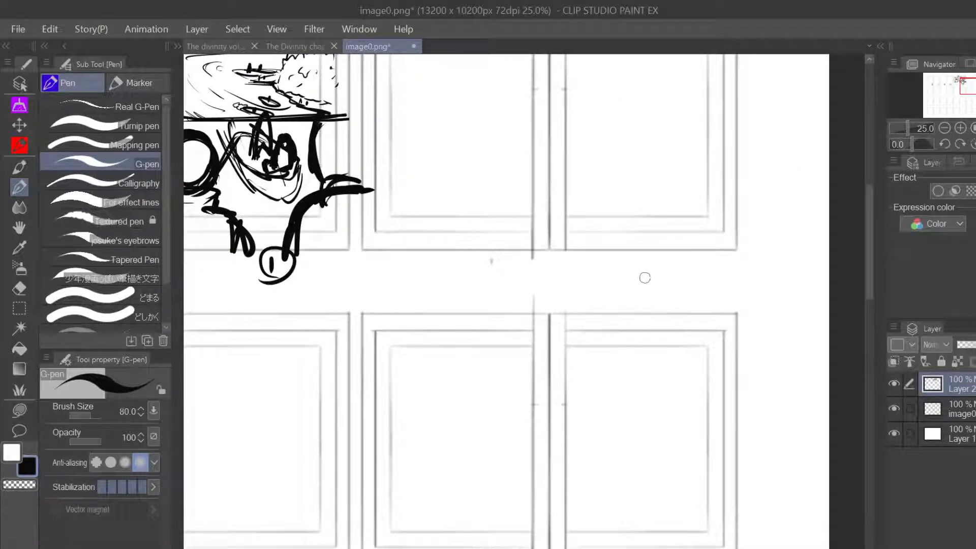
{"action": "mouse_move", "coordinate": [665, 277]}
{"action": "left_mouse_down"}
{"action": "mouse_move", "coordinate": [641, 289]}
{"action": "mouse_move", "coordinate": [637, 282]}
{"action": "mouse_move", "coordinate": [657, 299]}
{"action": "mouse_move", "coordinate": [668, 281]}
{"action": "mouse_move", "coordinate": [654, 304]}
{"action": "mouse_move", "coordinate": [639, 284]}
{"action": "mouse_move", "coordinate": [646, 272]}
{"action": "mouse_move", "coordinate": [642, 281]}
{"action": "mouse_move", "coordinate": [656, 280]}
{"action": "mouse_move", "coordinate": [643, 285]}
{"action": "mouse_move", "coordinate": [665, 285]}
{"action": "left_mouse_up"}
{"action": "key", "text": "ctrl+z"}
{"action": "key", "text": "g"}
{"action": "left_click", "coordinate": [654, 289]}
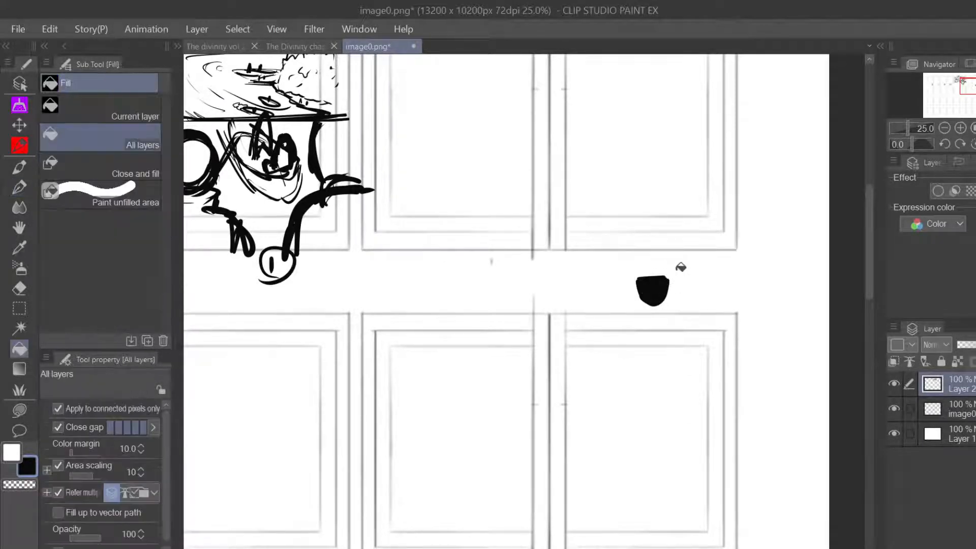
- Outline a long boat hull with the G-pen beside the small black shape and fill it black
{"action": "left_click", "coordinate": [20, 187]}
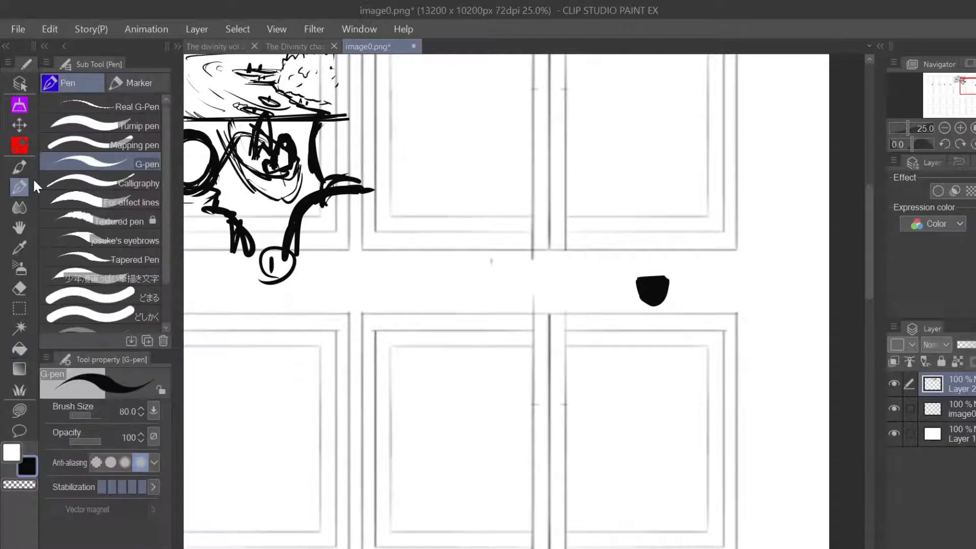
{"action": "mouse_move", "coordinate": [696, 279]}
{"action": "left_mouse_down"}
{"action": "mouse_move", "coordinate": [773, 274]}
{"action": "mouse_move", "coordinate": [735, 306]}
{"action": "mouse_move", "coordinate": [743, 308]}
{"action": "left_mouse_up"}
{"action": "left_click_drag", "start_coordinate": [714, 303], "coordinate": [791, 298]}
{"action": "mouse_move", "coordinate": [693, 282]}
{"action": "left_mouse_down"}
{"action": "mouse_move", "coordinate": [809, 273]}
{"action": "mouse_move", "coordinate": [778, 297]}
{"action": "mouse_move", "coordinate": [709, 300]}
{"action": "mouse_move", "coordinate": [687, 282]}
{"action": "mouse_move", "coordinate": [781, 275]}
{"action": "left_mouse_up"}
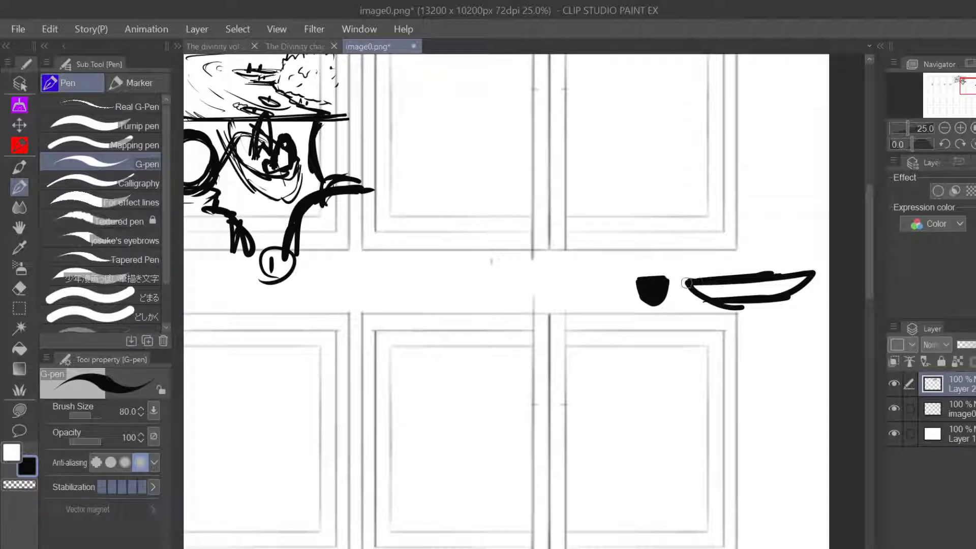
{"action": "left_click_drag", "start_coordinate": [686, 281], "coordinate": [810, 271]}
{"action": "key", "text": "g"}
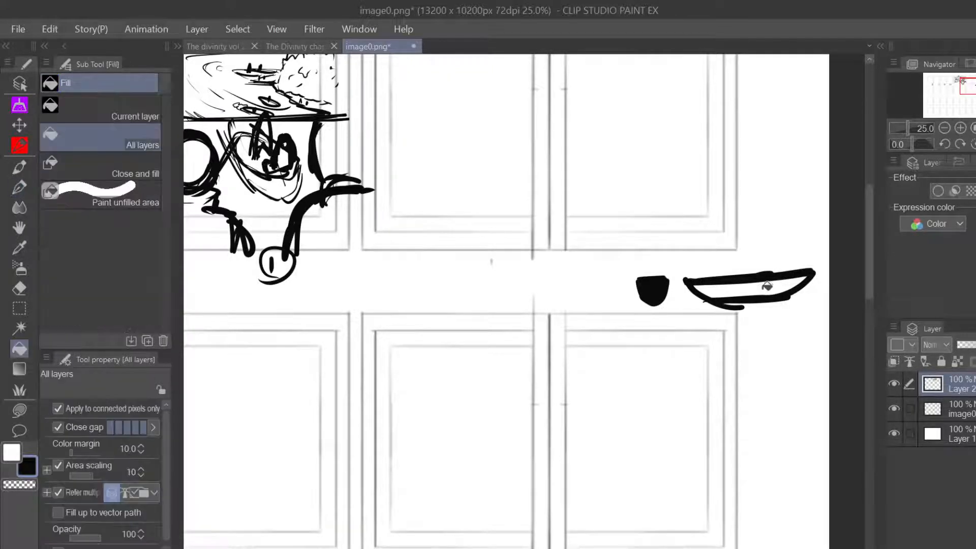
{"action": "left_click", "coordinate": [758, 288]}
- Round off the long hull's underside and tip, widen the small shape's rim, and add slanted strokes at its sides
{"action": "left_click", "coordinate": [23, 169]}
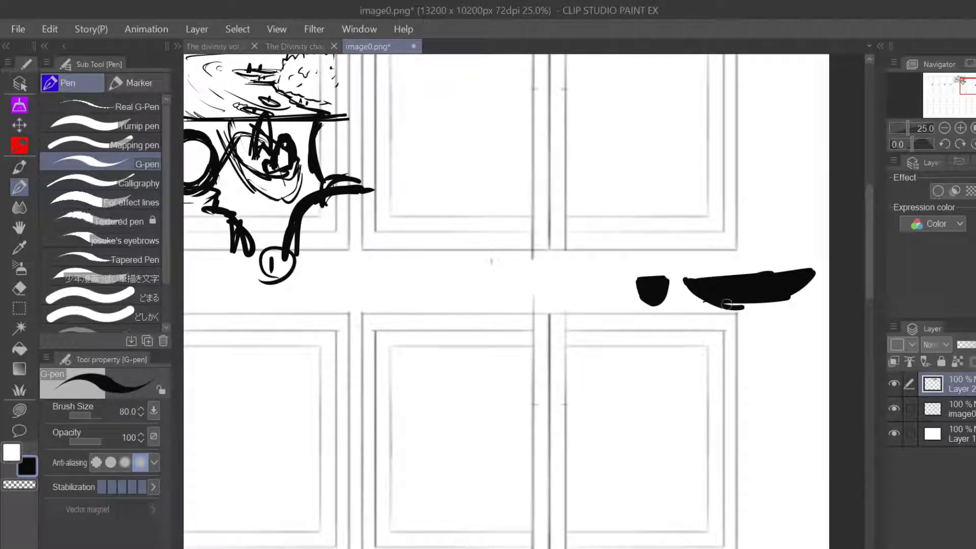
{"action": "mouse_move", "coordinate": [763, 304]}
{"action": "left_mouse_down"}
{"action": "mouse_move", "coordinate": [736, 304]}
{"action": "mouse_move", "coordinate": [777, 305]}
{"action": "mouse_move", "coordinate": [819, 271]}
{"action": "left_mouse_up"}
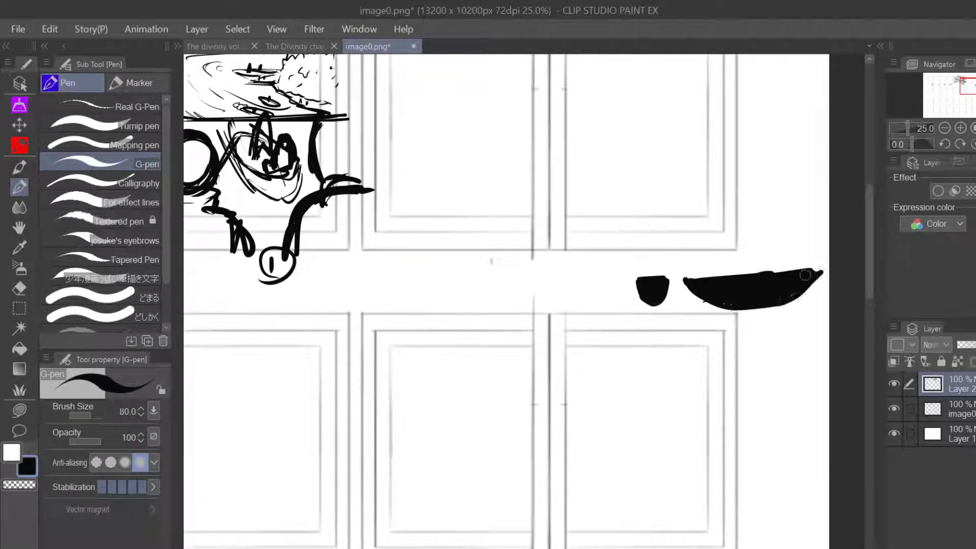
{"action": "mouse_move", "coordinate": [637, 280]}
{"action": "left_mouse_down"}
{"action": "mouse_move", "coordinate": [662, 278]}
{"action": "mouse_move", "coordinate": [627, 281]}
{"action": "mouse_move", "coordinate": [655, 301]}
{"action": "mouse_move", "coordinate": [670, 281]}
{"action": "mouse_move", "coordinate": [652, 304]}
{"action": "mouse_move", "coordinate": [633, 288]}
{"action": "mouse_move", "coordinate": [644, 280]}
{"action": "mouse_move", "coordinate": [628, 281]}
{"action": "mouse_move", "coordinate": [675, 278]}
{"action": "mouse_move", "coordinate": [662, 296]}
{"action": "mouse_move", "coordinate": [628, 279]}
{"action": "mouse_move", "coordinate": [674, 278]}
{"action": "mouse_move", "coordinate": [662, 298]}
{"action": "mouse_move", "coordinate": [638, 300]}
{"action": "mouse_move", "coordinate": [661, 275]}
{"action": "left_mouse_up"}
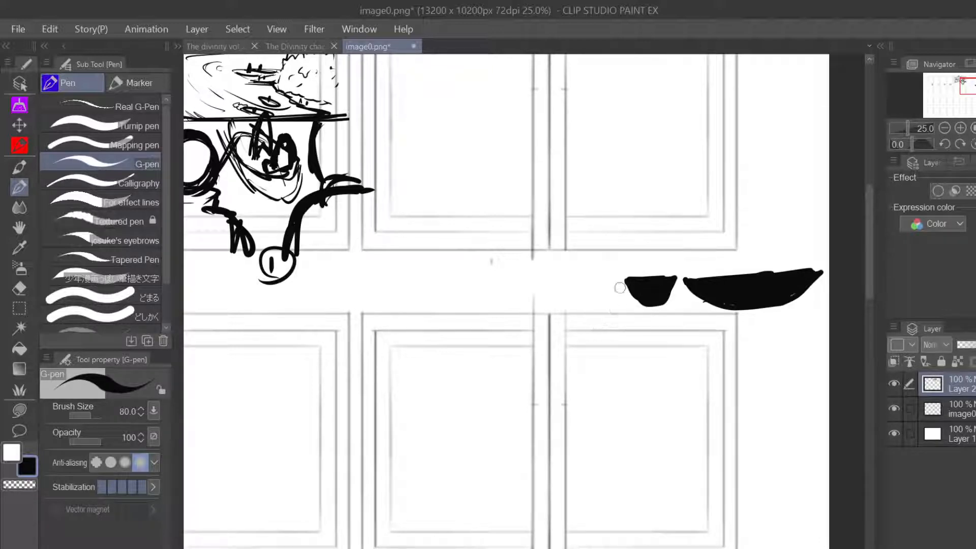
{"action": "left_click_drag", "start_coordinate": [627, 280], "coordinate": [599, 304]}
{"action": "mouse_move", "coordinate": [672, 286]}
{"action": "left_mouse_down"}
{"action": "mouse_move", "coordinate": [685, 302]}
{"action": "mouse_move", "coordinate": [675, 281]}
{"action": "mouse_move", "coordinate": [630, 279]}
{"action": "mouse_move", "coordinate": [674, 283]}
{"action": "left_mouse_up"}
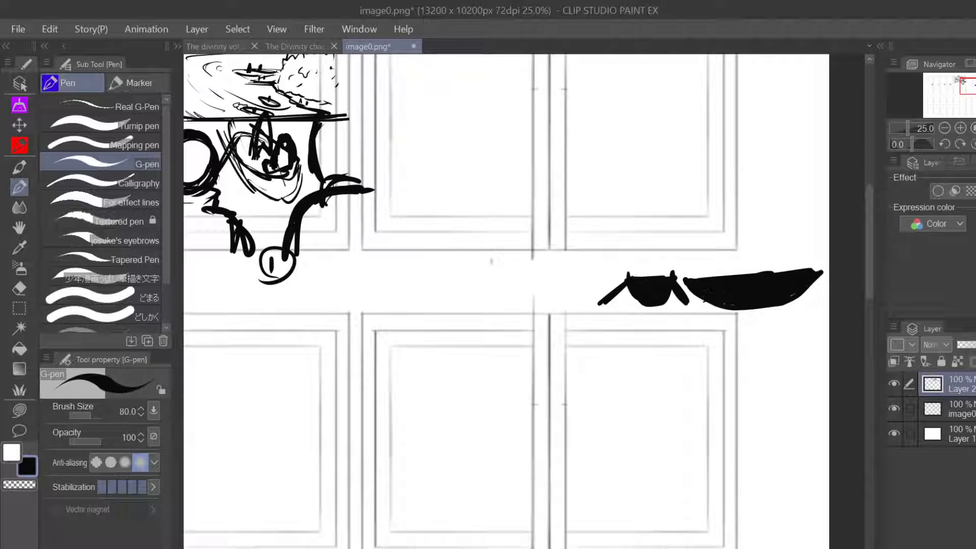
{"action": "left_click_drag", "start_coordinate": [741, 271], "coordinate": [747, 281]}
- Try a thick dark pointed shape in the lower left of the middle tier below the boat, undoing its strokes
{"action": "mouse_move", "coordinate": [508, 295]}
{"action": "left_mouse_down"}
{"action": "mouse_move", "coordinate": [572, 263]}
{"action": "mouse_move", "coordinate": [589, 325]}
{"action": "mouse_move", "coordinate": [636, 310]}
{"action": "left_mouse_up"}
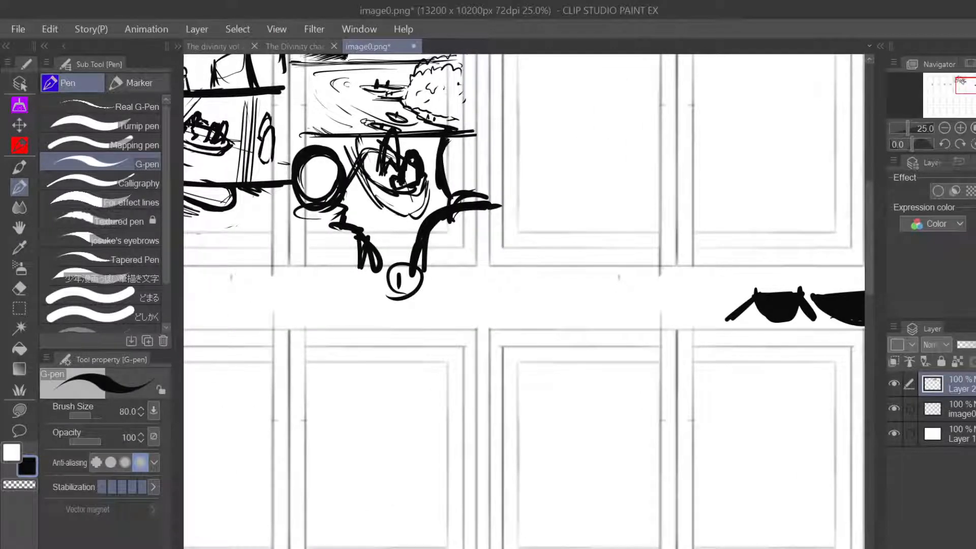
{"action": "left_click_drag", "start_coordinate": [960, 86], "coordinate": [955, 86]}
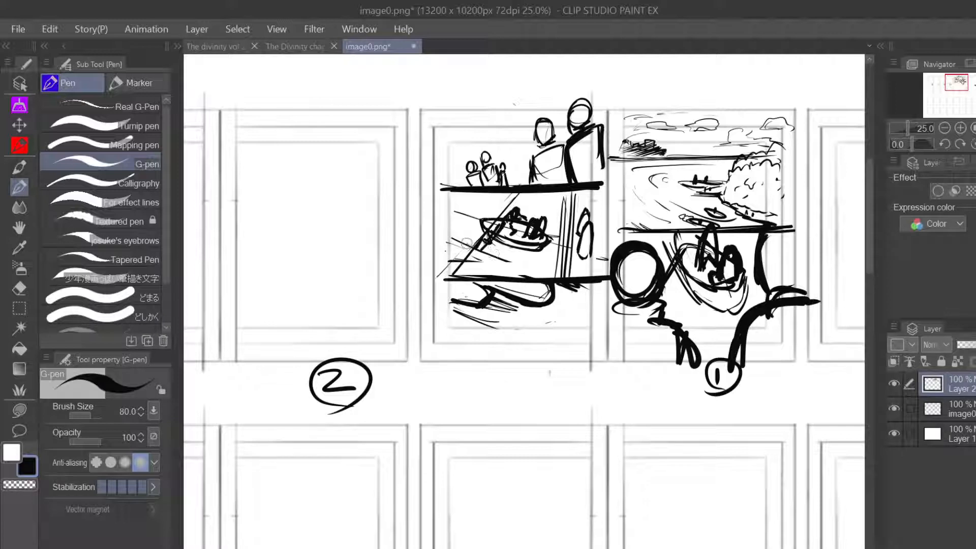
{"action": "mouse_move", "coordinate": [451, 240]}
{"action": "left_mouse_down"}
{"action": "mouse_move", "coordinate": [521, 264]}
{"action": "mouse_move", "coordinate": [502, 277]}
{"action": "left_mouse_up"}
{"action": "left_click_drag", "start_coordinate": [454, 241], "coordinate": [499, 256]}
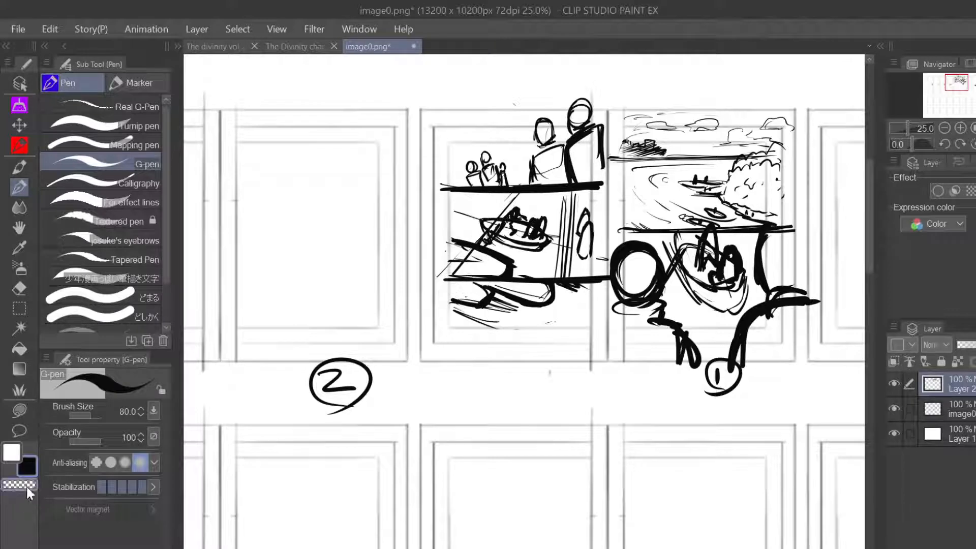
{"action": "key", "text": "ctrl+z"}
{"action": "key", "text": "ctrl+z"}
{"action": "key", "text": "ctrl+z"}
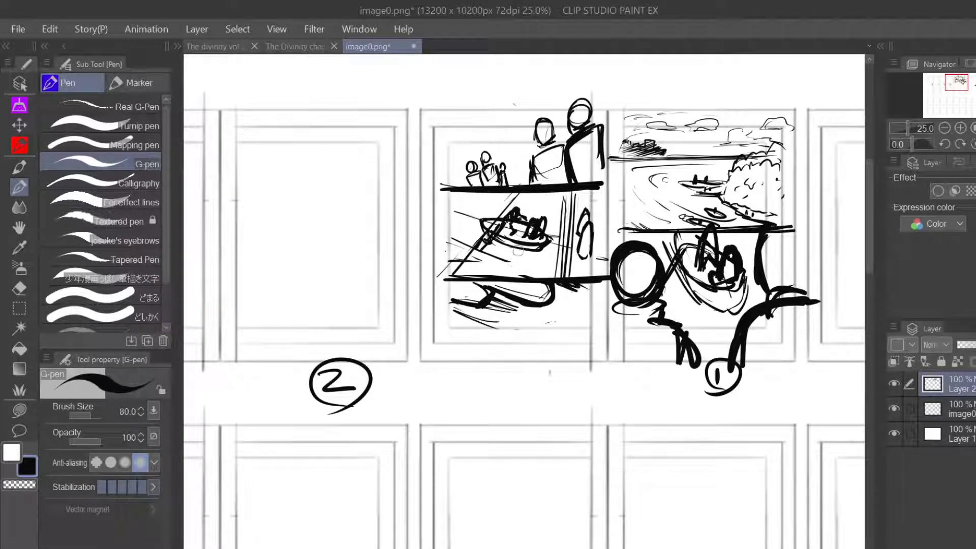
{"action": "left_click_drag", "start_coordinate": [665, 235], "coordinate": [655, 220]}
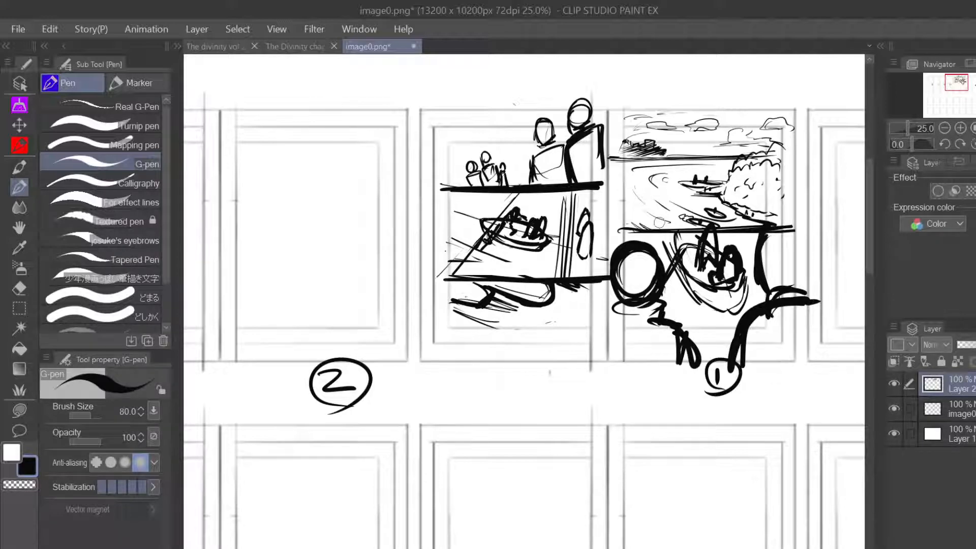
- Erase the practice hull shapes below the cover frame using Lasso fill with the transparent colour
{"action": "mouse_move", "coordinate": [956, 83]}
{"action": "left_mouse_down"}
{"action": "mouse_move", "coordinate": [969, 81]}
{"action": "mouse_move", "coordinate": [951, 81]}
{"action": "left_mouse_up"}
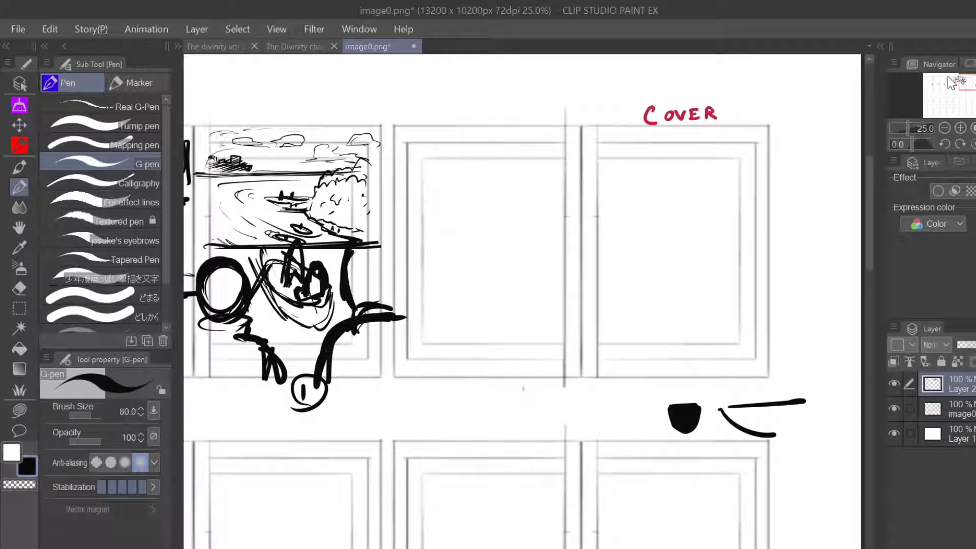
{"action": "left_click", "coordinate": [22, 484]}
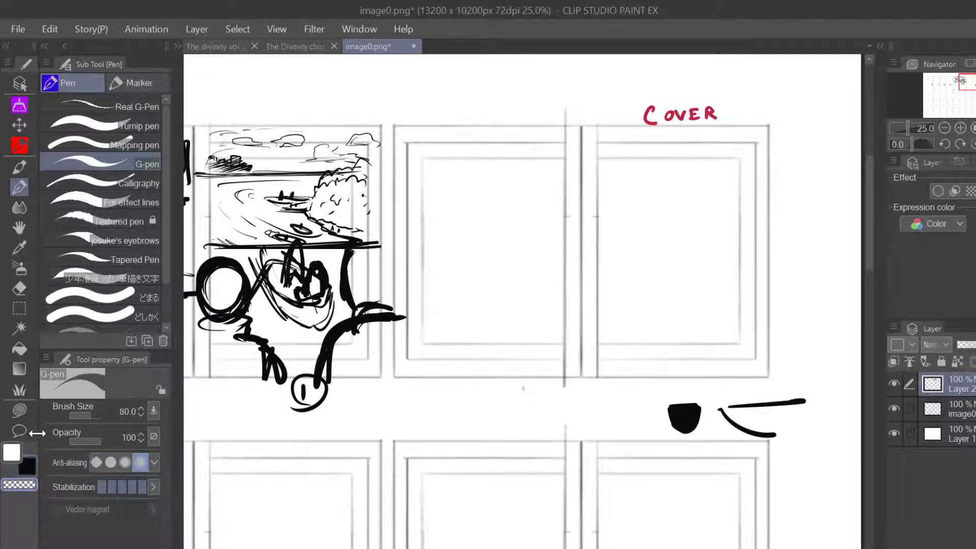
{"action": "left_click", "coordinate": [20, 411]}
{"action": "mouse_move", "coordinate": [787, 460]}
{"action": "left_mouse_down"}
{"action": "mouse_move", "coordinate": [742, 461]}
{"action": "mouse_move", "coordinate": [762, 461]}
{"action": "left_mouse_up"}
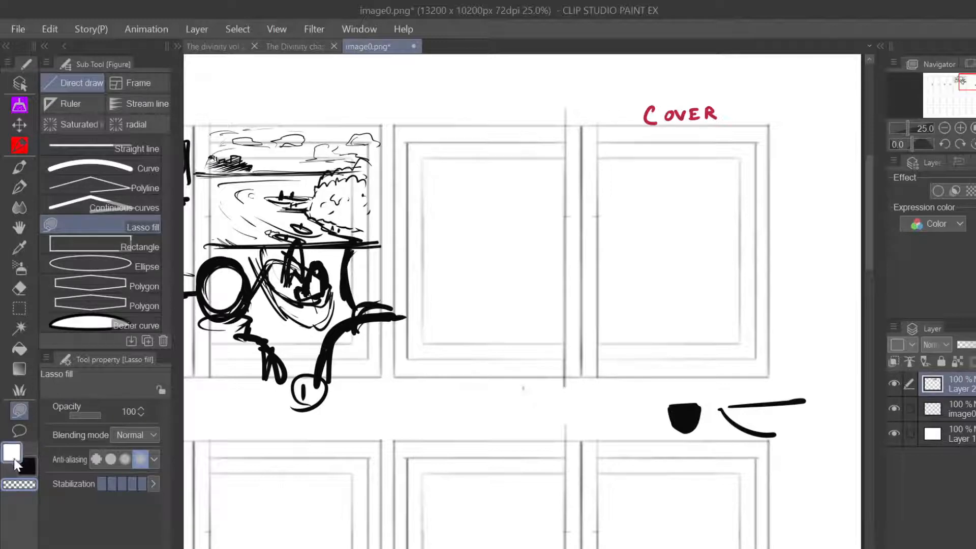
{"action": "left_click_drag", "start_coordinate": [666, 366], "coordinate": [791, 422]}
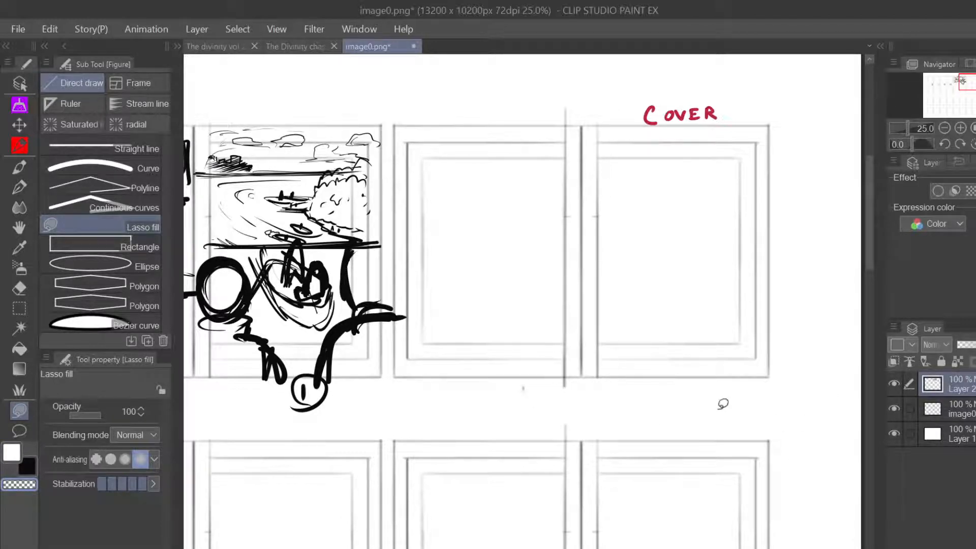
- Try a wavy black G-pen stroke running down from below the page sketched beside page 1, and undo it
{"action": "left_click", "coordinate": [20, 188]}
{"action": "left_click_drag", "start_coordinate": [967, 85], "coordinate": [960, 85]}
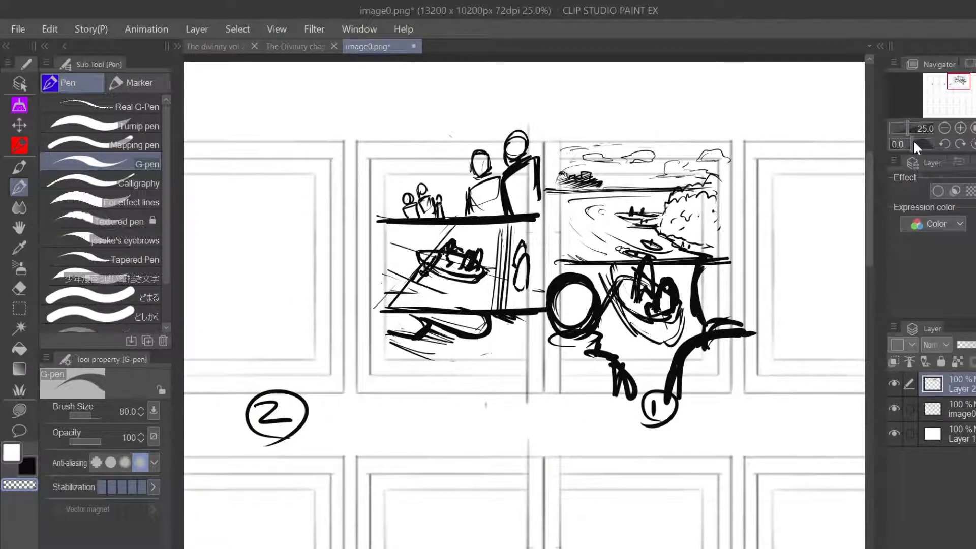
{"action": "left_click", "coordinate": [31, 467]}
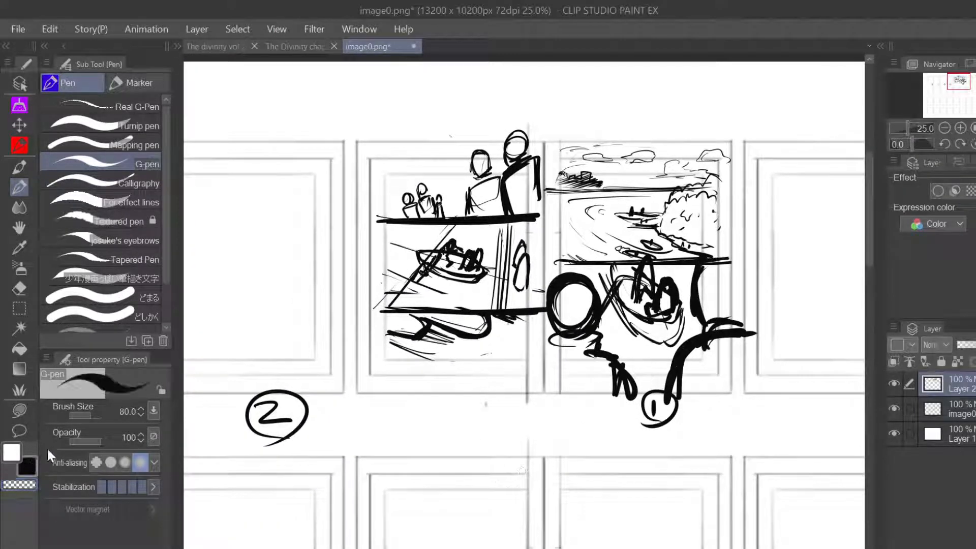
{"action": "left_click_drag", "start_coordinate": [464, 392], "coordinate": [525, 490]}
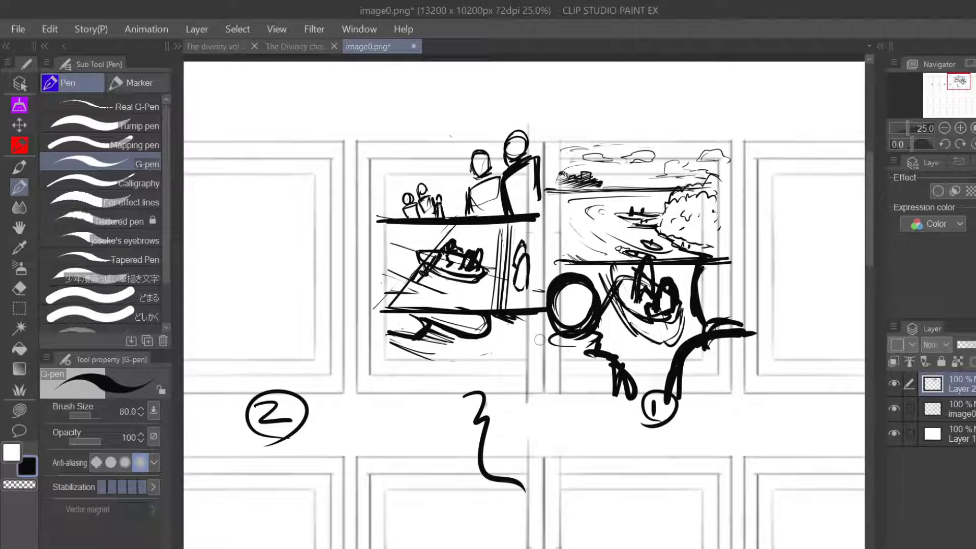
{"action": "key", "text": "ctrl+z"}
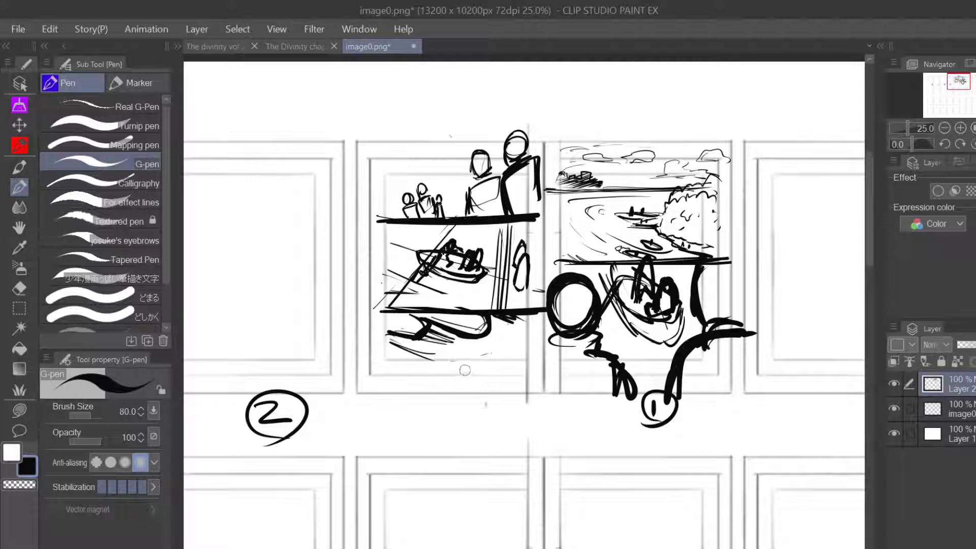
- Select the page sketch beside page 1 with a rectangle, move it into the empty frame above the 2, and deselect
{"action": "left_click_drag", "start_coordinate": [959, 82], "coordinate": [957, 83]}
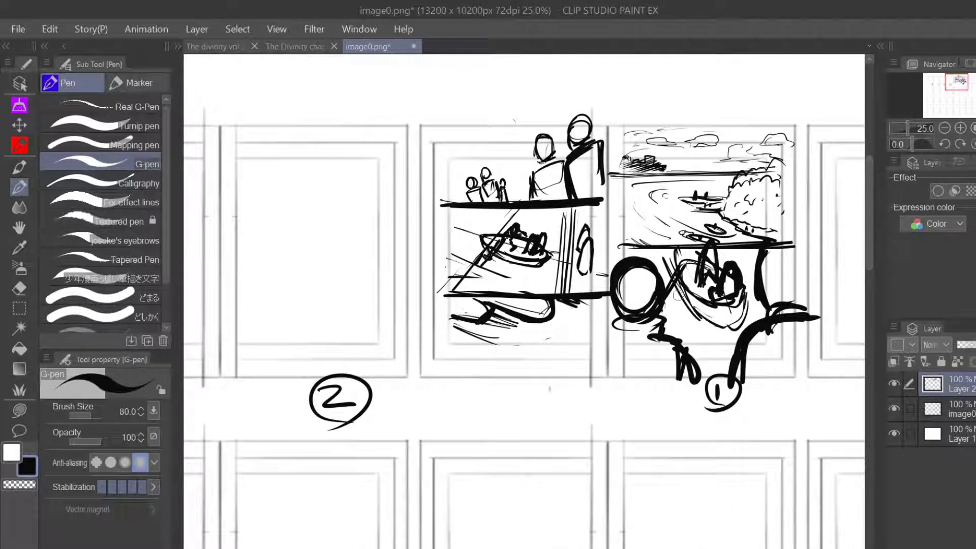
{"action": "left_click", "coordinate": [19, 308]}
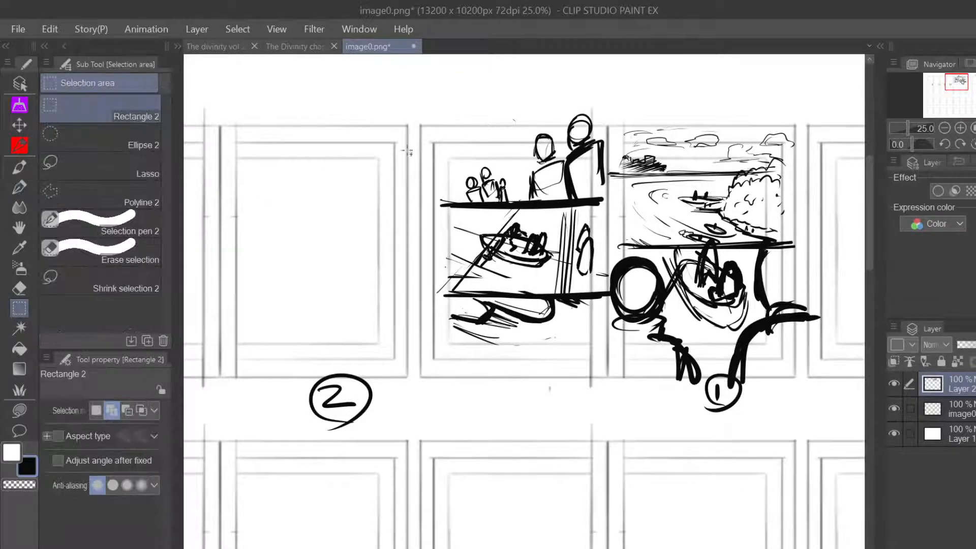
{"action": "mouse_move", "coordinate": [411, 102]}
{"action": "left_mouse_down"}
{"action": "mouse_move", "coordinate": [573, 291]}
{"action": "mouse_move", "coordinate": [614, 386]}
{"action": "mouse_move", "coordinate": [431, 385]}
{"action": "mouse_move", "coordinate": [373, 404]}
{"action": "left_mouse_up"}
{"action": "left_click", "coordinate": [574, 407]}
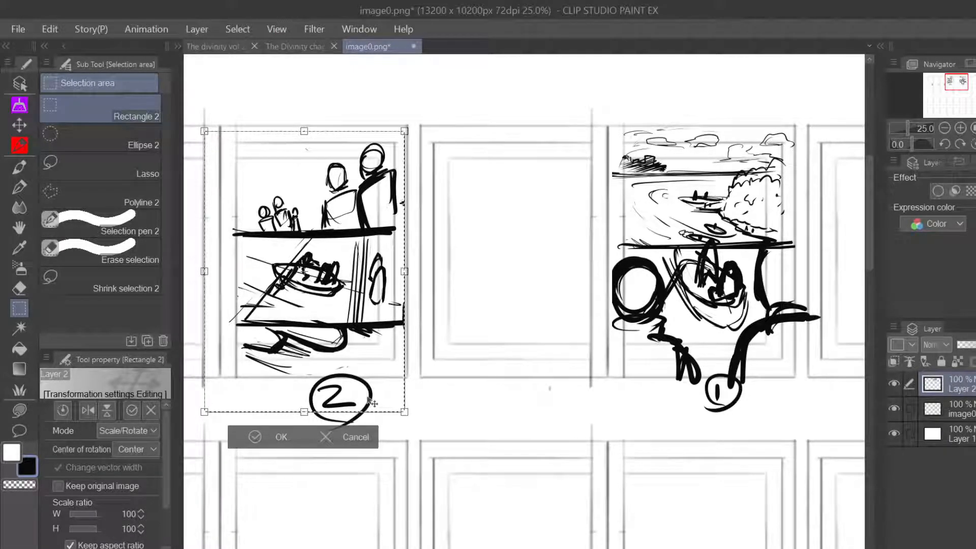
{"action": "left_click", "coordinate": [266, 441]}
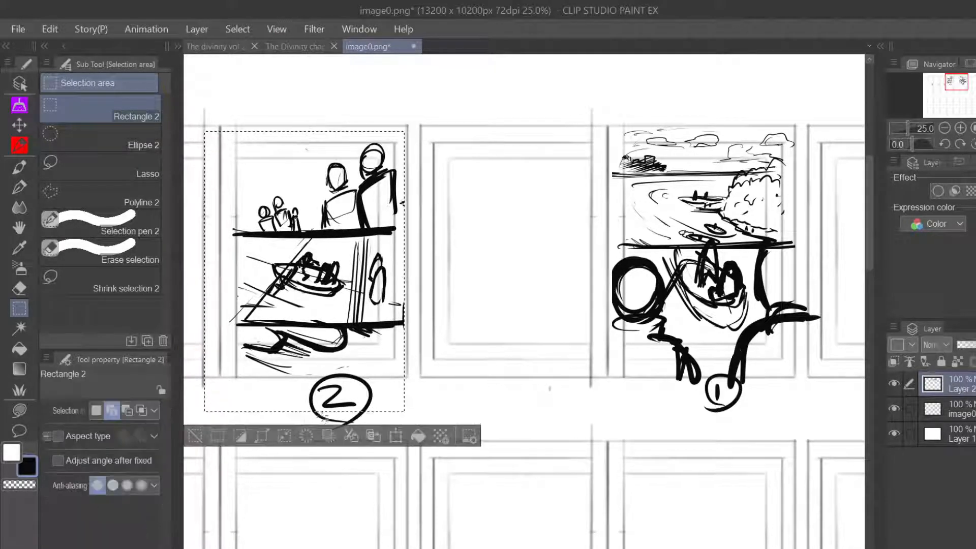
{"action": "left_click", "coordinate": [196, 441]}
- Select the circled 2 with a rectangle, move it slightly down and left, clear of the page frame, and deselect
{"action": "left_click_drag", "start_coordinate": [309, 365], "coordinate": [345, 444]}
{"action": "left_click", "coordinate": [395, 465]}
{"action": "left_click", "coordinate": [279, 482]}
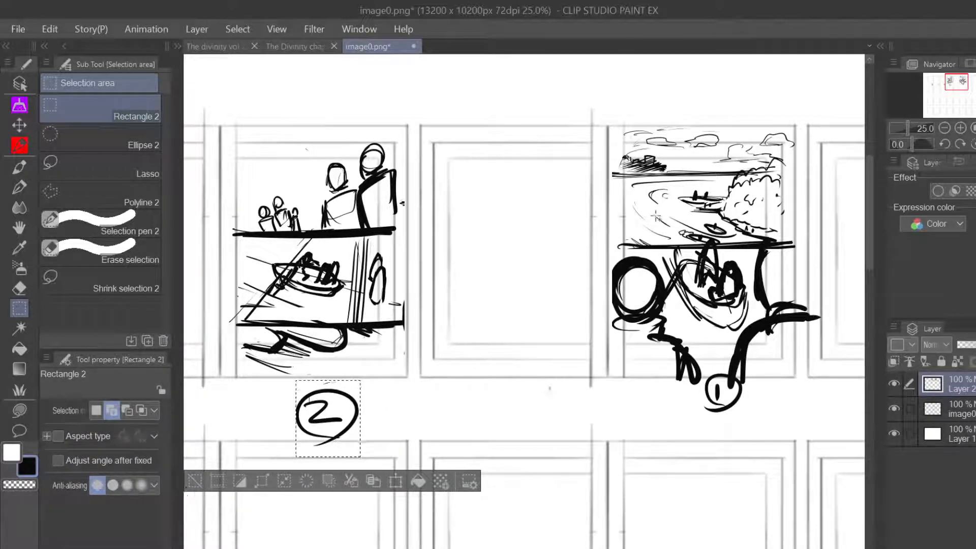
{"action": "left_click", "coordinate": [196, 486]}
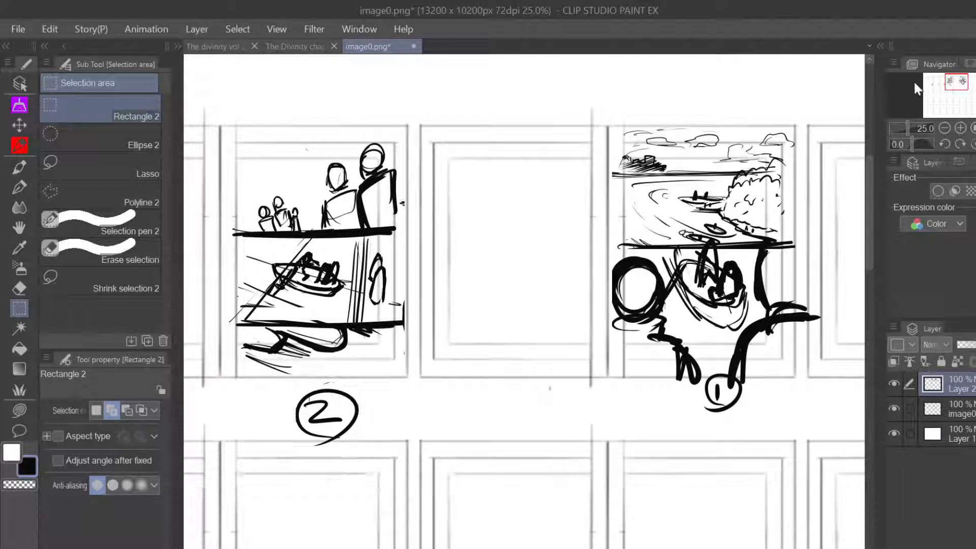
- Erase page 2's bottom-tier sketch below the lower divider using the G-pen with transparent colour, undoing the first erasing pass
{"action": "left_click_drag", "start_coordinate": [959, 83], "coordinate": [954, 83]}
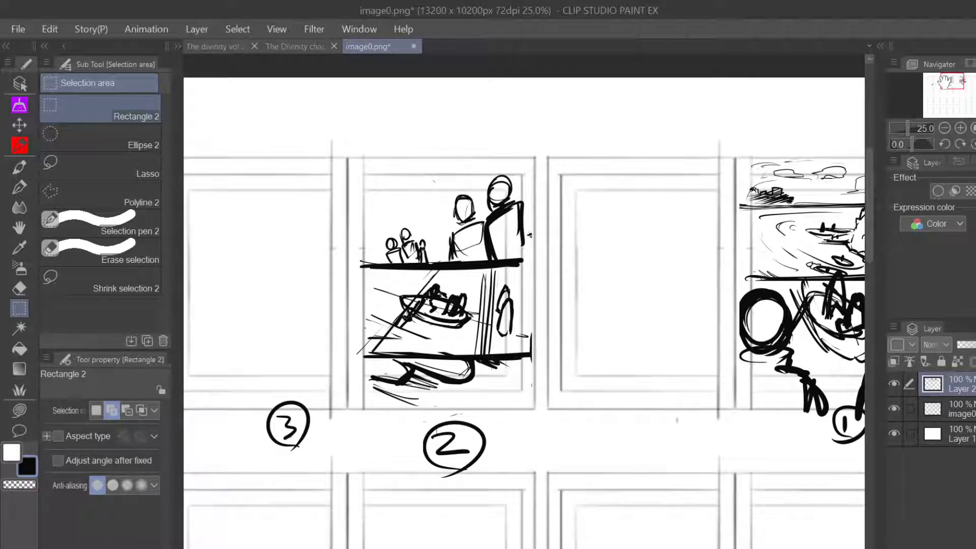
{"action": "left_click", "coordinate": [20, 187]}
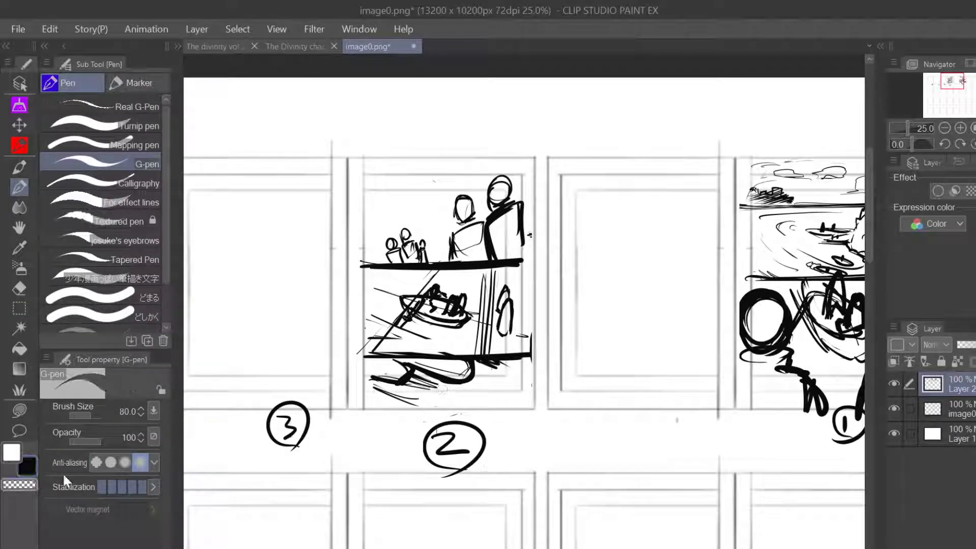
{"action": "mouse_move", "coordinate": [464, 398]}
{"action": "left_mouse_down"}
{"action": "mouse_move", "coordinate": [487, 381]}
{"action": "mouse_move", "coordinate": [393, 374]}
{"action": "mouse_move", "coordinate": [395, 384]}
{"action": "mouse_move", "coordinate": [367, 390]}
{"action": "mouse_move", "coordinate": [374, 398]}
{"action": "mouse_move", "coordinate": [351, 395]}
{"action": "mouse_move", "coordinate": [364, 378]}
{"action": "mouse_move", "coordinate": [483, 374]}
{"action": "mouse_move", "coordinate": [351, 371]}
{"action": "mouse_move", "coordinate": [514, 366]}
{"action": "mouse_move", "coordinate": [376, 363]}
{"action": "left_mouse_up"}
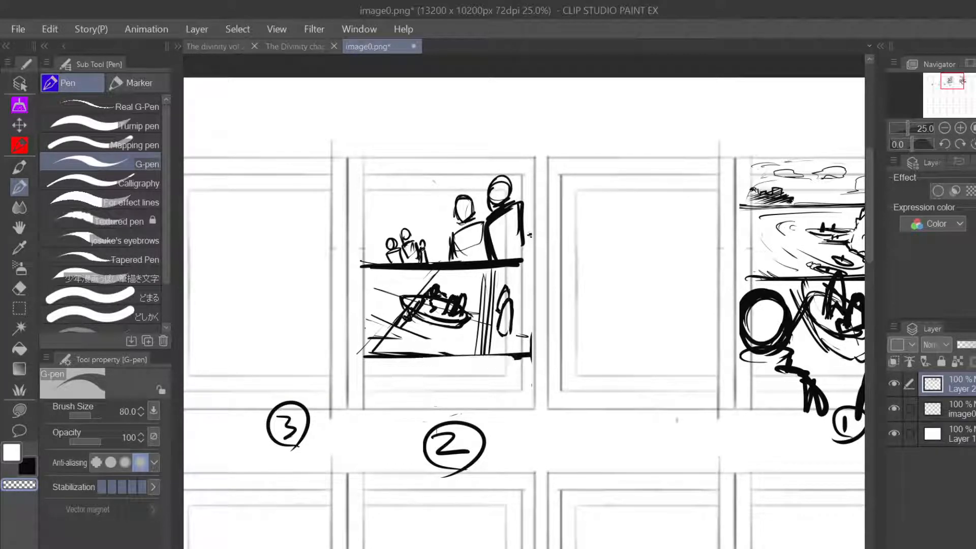
{"action": "key", "text": "ctrl+z"}
{"action": "key", "text": "ctrl+z"}
{"action": "key", "text": "ctrl+z"}
{"action": "key", "text": "ctrl+z"}
{"action": "mouse_move", "coordinate": [476, 383]}
{"action": "left_mouse_down"}
{"action": "mouse_move", "coordinate": [412, 391]}
{"action": "mouse_move", "coordinate": [421, 406]}
{"action": "left_mouse_up"}
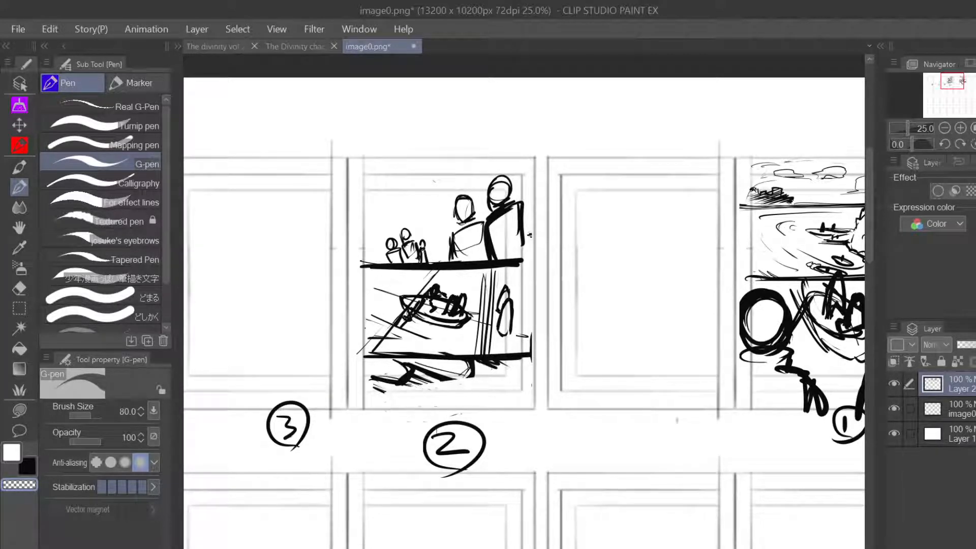
{"action": "mouse_move", "coordinate": [472, 385]}
{"action": "left_mouse_down"}
{"action": "mouse_move", "coordinate": [374, 380]}
{"action": "mouse_move", "coordinate": [492, 371]}
{"action": "left_mouse_up"}
{"action": "left_click_drag", "start_coordinate": [366, 378], "coordinate": [492, 367]}
{"action": "mouse_move", "coordinate": [406, 367]}
{"action": "left_mouse_down"}
{"action": "mouse_move", "coordinate": [505, 364]}
{"action": "mouse_move", "coordinate": [450, 363]}
{"action": "left_mouse_up"}
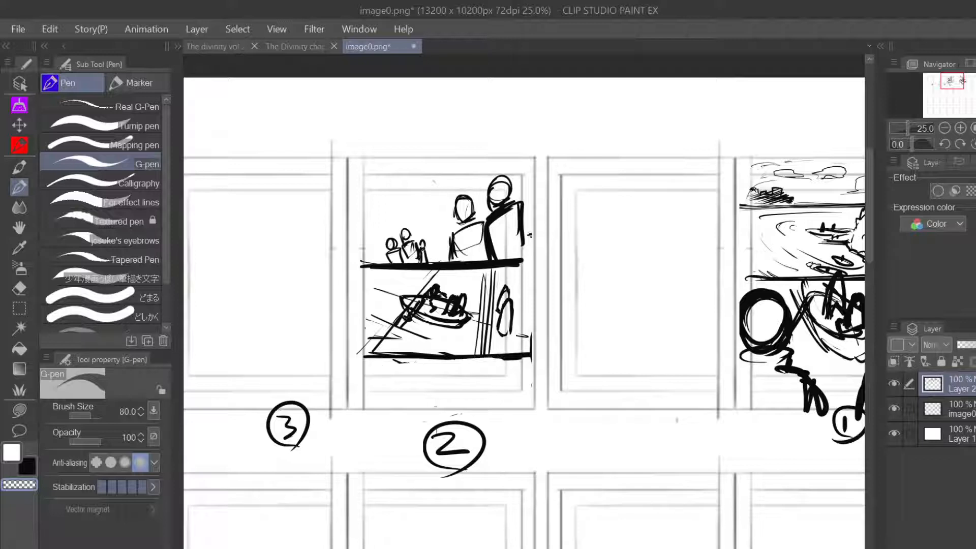
- Clear the leftover marks along the underside of page 2's lower divider using the G-pen with transparent colour
{"action": "left_click_drag", "start_coordinate": [370, 369], "coordinate": [368, 366]}
{"action": "left_click_drag", "start_coordinate": [464, 366], "coordinate": [457, 368]}
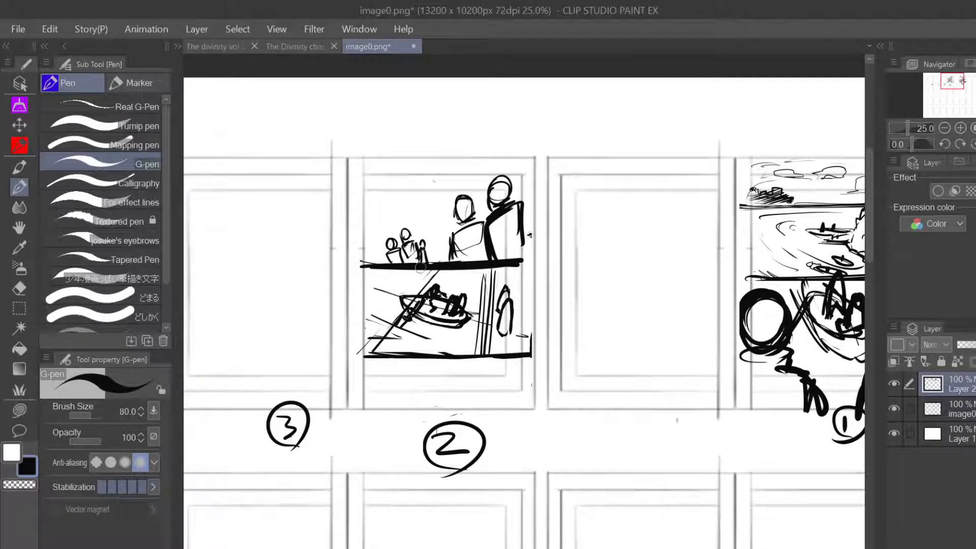
- Try a curved black stroke over the small figures in page 2's top panel, undo it, and erase those figures with transparent colour
{"action": "mouse_move", "coordinate": [389, 262]}
{"action": "left_mouse_down"}
{"action": "mouse_move", "coordinate": [375, 249]}
{"action": "mouse_move", "coordinate": [414, 234]}
{"action": "left_mouse_up"}
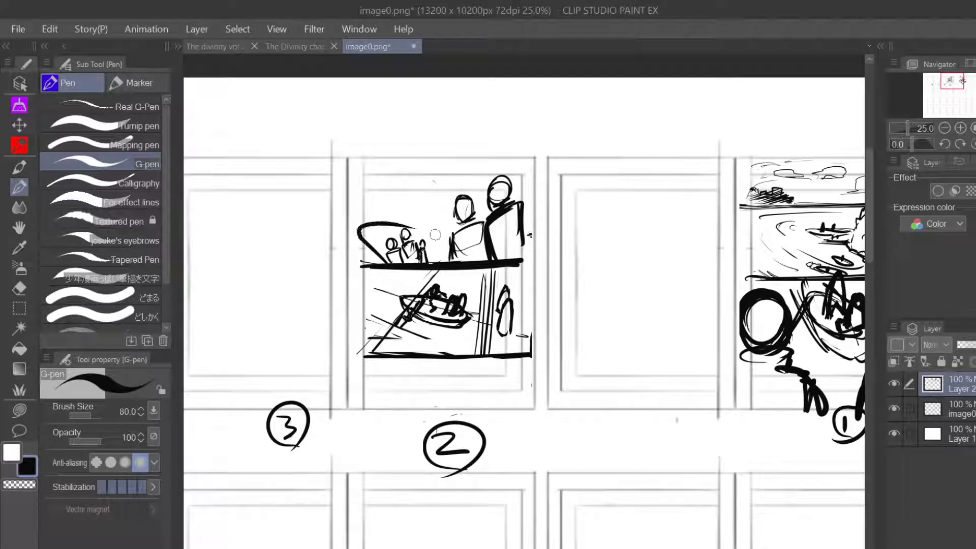
{"action": "key", "text": "ctrl+z"}
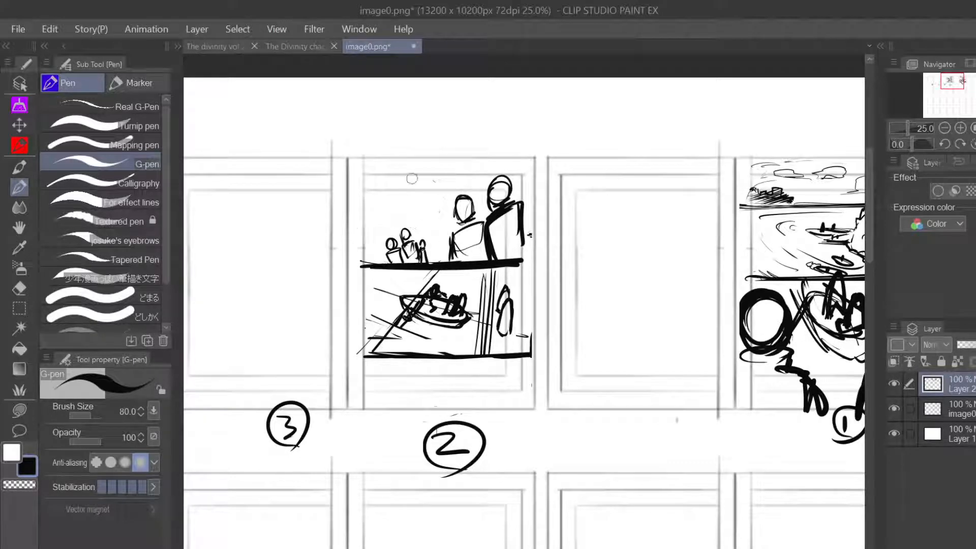
{"action": "left_click", "coordinate": [28, 482]}
{"action": "mouse_move", "coordinate": [407, 228]}
{"action": "left_mouse_down"}
{"action": "mouse_move", "coordinate": [387, 243]}
{"action": "mouse_move", "coordinate": [422, 231]}
{"action": "mouse_move", "coordinate": [419, 254]}
{"action": "mouse_move", "coordinate": [398, 258]}
{"action": "left_mouse_up"}
{"action": "left_click", "coordinate": [28, 465]}
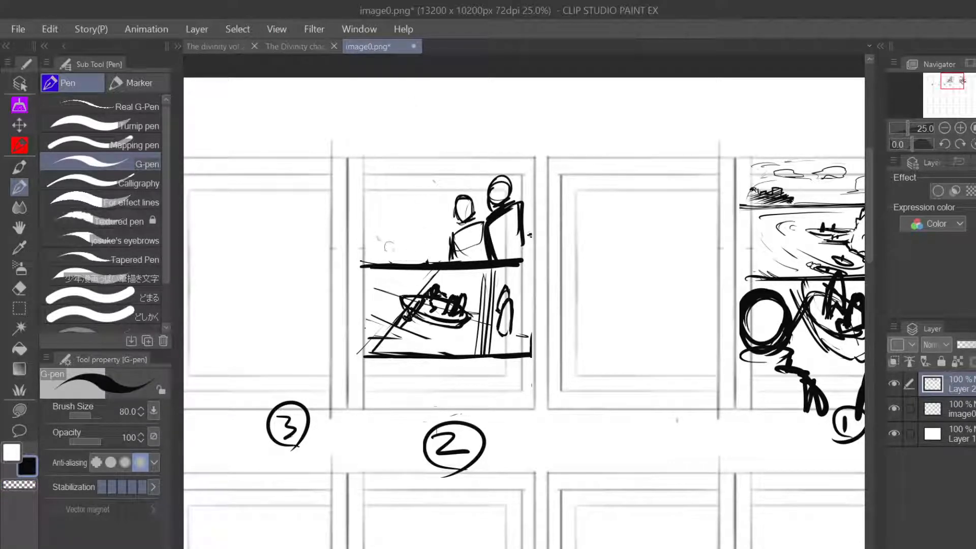
- Sketch a diagonal boat hull in the cleared area of page 2's top panel, with a small figure at its lower end
{"action": "mouse_move", "coordinate": [403, 259]}
{"action": "left_mouse_down"}
{"action": "mouse_move", "coordinate": [367, 226]}
{"action": "mouse_move", "coordinate": [379, 203]}
{"action": "mouse_move", "coordinate": [411, 223]}
{"action": "mouse_move", "coordinate": [416, 260]}
{"action": "left_mouse_up"}
{"action": "mouse_move", "coordinate": [365, 211]}
{"action": "left_mouse_down"}
{"action": "mouse_move", "coordinate": [383, 194]}
{"action": "mouse_move", "coordinate": [394, 202]}
{"action": "mouse_move", "coordinate": [385, 192]}
{"action": "mouse_move", "coordinate": [451, 244]}
{"action": "left_mouse_up"}
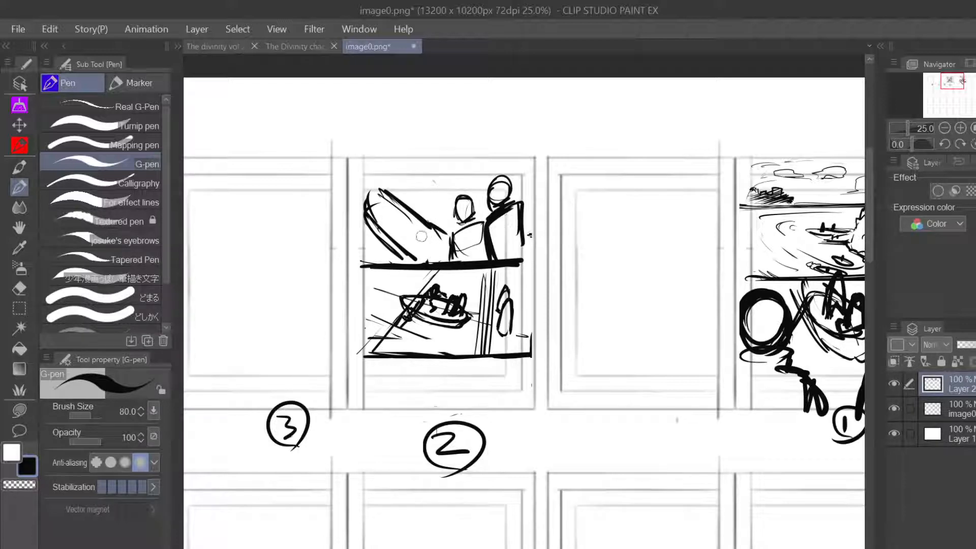
{"action": "left_click_drag", "start_coordinate": [429, 225], "coordinate": [420, 234]}
{"action": "mouse_move", "coordinate": [424, 238]}
{"action": "left_mouse_down"}
{"action": "mouse_move", "coordinate": [437, 233]}
{"action": "mouse_move", "coordinate": [424, 252]}
{"action": "mouse_move", "coordinate": [430, 260]}
{"action": "left_mouse_up"}
{"action": "left_click_drag", "start_coordinate": [438, 227], "coordinate": [439, 237]}
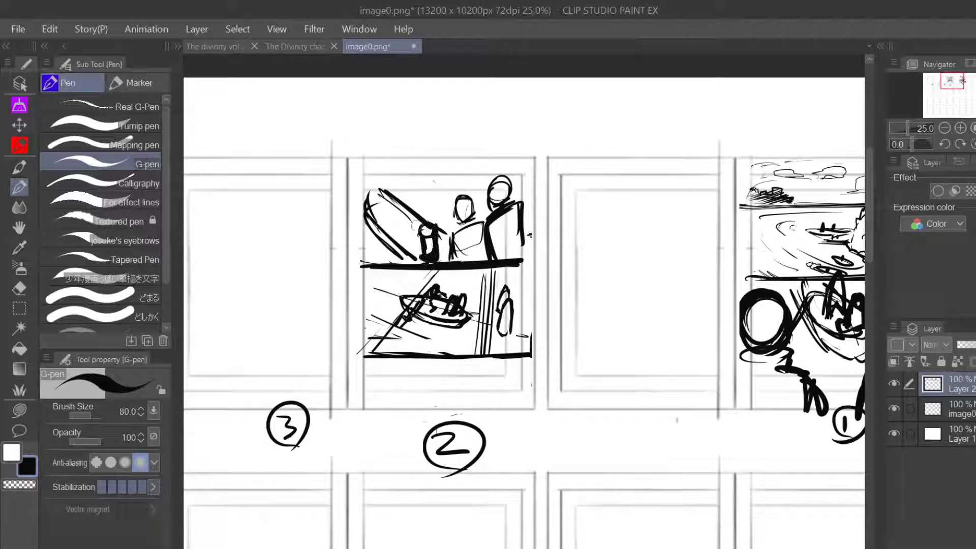
- Try a second figure on the upper edge of the boat in page 2's top panel, and undo it
{"action": "left_click_drag", "start_coordinate": [406, 207], "coordinate": [410, 241]}
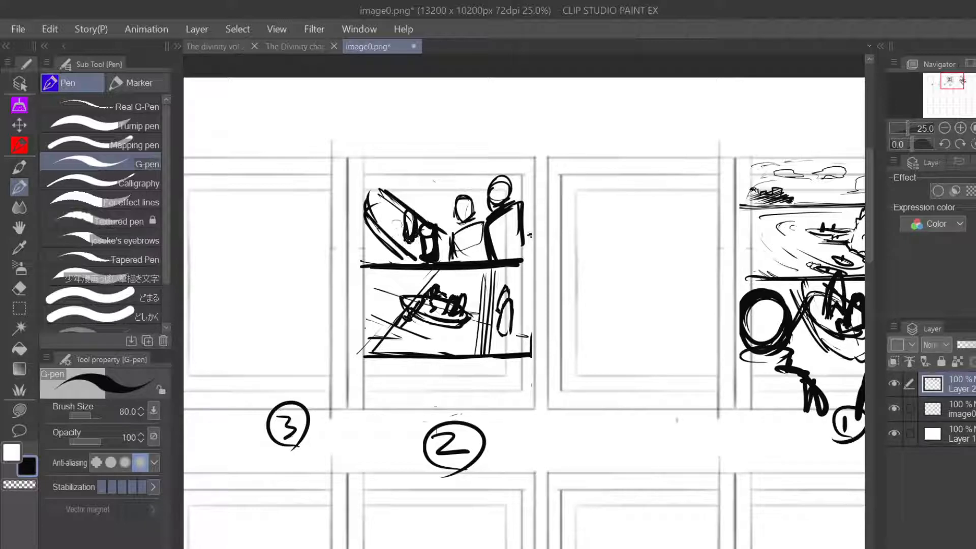
{"action": "key", "text": "ctrl+z"}
{"action": "key", "text": "ctrl+z"}
{"action": "key", "text": "ctrl+z"}
{"action": "key", "text": "ctrl+z"}
{"action": "key", "text": "ctrl+z"}
{"action": "key", "text": "ctrl+z"}
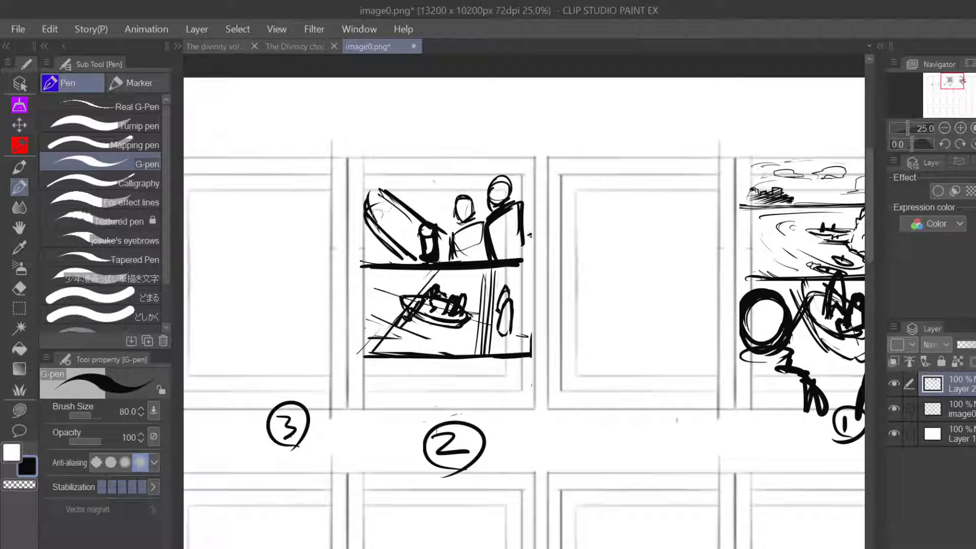
- Draw two more pointed figures along the boat's upper edge in page 2's top panel and hatch the side of the hull
{"action": "mouse_move", "coordinate": [376, 196]}
{"action": "left_mouse_down"}
{"action": "mouse_move", "coordinate": [375, 216]}
{"action": "mouse_move", "coordinate": [380, 203]}
{"action": "left_mouse_up"}
{"action": "mouse_move", "coordinate": [380, 200]}
{"action": "left_mouse_down"}
{"action": "mouse_move", "coordinate": [390, 217]}
{"action": "mouse_move", "coordinate": [375, 212]}
{"action": "left_mouse_up"}
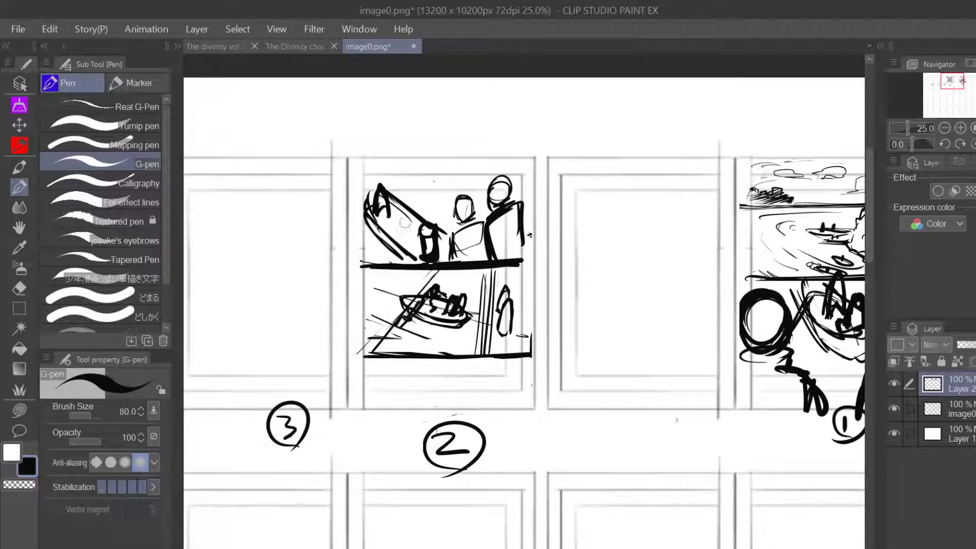
{"action": "mouse_move", "coordinate": [403, 215]}
{"action": "left_mouse_down"}
{"action": "mouse_move", "coordinate": [408, 230]}
{"action": "mouse_move", "coordinate": [411, 220]}
{"action": "mouse_move", "coordinate": [400, 227]}
{"action": "mouse_move", "coordinate": [408, 202]}
{"action": "mouse_move", "coordinate": [414, 254]}
{"action": "mouse_move", "coordinate": [405, 258]}
{"action": "left_mouse_up"}
{"action": "mouse_move", "coordinate": [364, 225]}
{"action": "left_mouse_down"}
{"action": "mouse_move", "coordinate": [385, 243]}
{"action": "mouse_move", "coordinate": [391, 269]}
{"action": "left_mouse_up"}
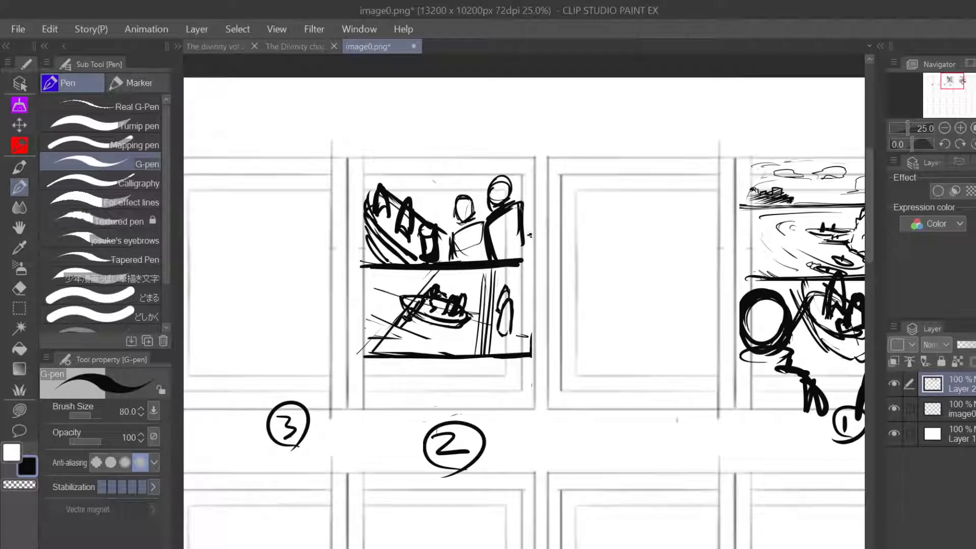
- Thicken the foreground figures' bodies in page 2's top panel, and add wave and splash marks around the middle panel's boat
{"action": "mouse_move", "coordinate": [454, 246]}
{"action": "left_mouse_down"}
{"action": "mouse_move", "coordinate": [529, 213]}
{"action": "mouse_move", "coordinate": [491, 233]}
{"action": "mouse_move", "coordinate": [523, 256]}
{"action": "left_mouse_up"}
{"action": "left_click_drag", "start_coordinate": [528, 214], "coordinate": [542, 260]}
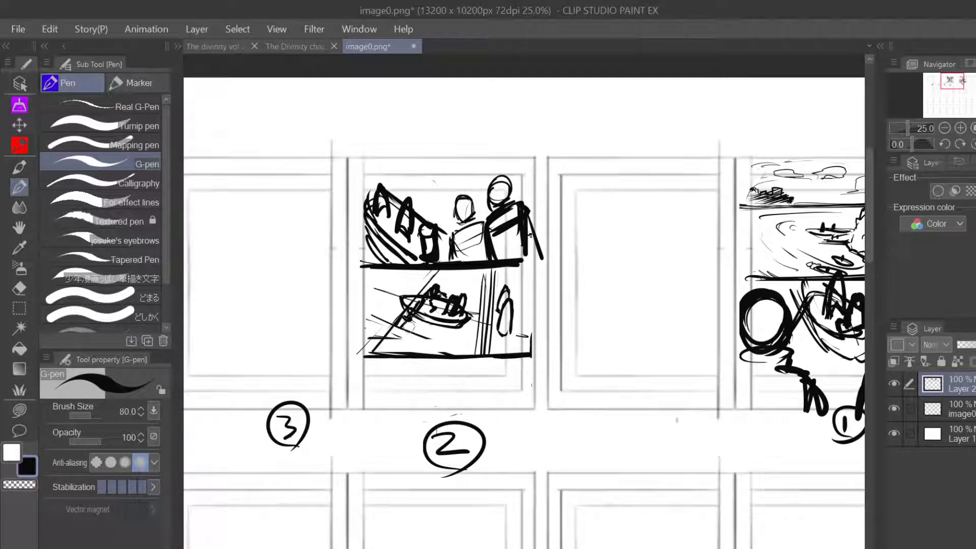
{"action": "left_click_drag", "start_coordinate": [408, 324], "coordinate": [475, 350]}
{"action": "left_click_drag", "start_coordinate": [390, 315], "coordinate": [440, 276]}
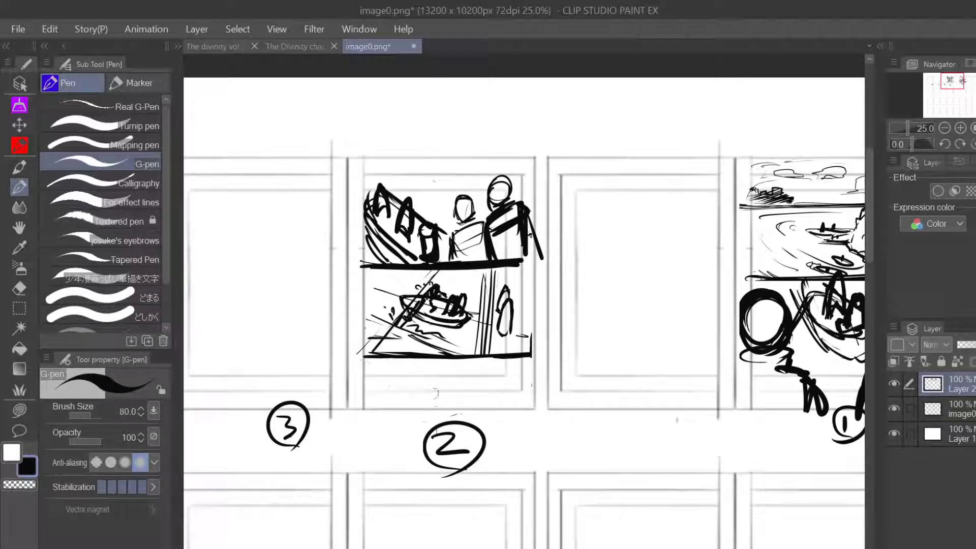
- Frame page 2's bottom tier as a wide panel with two side lines and a heavy base line under the lower divider
{"action": "left_click_drag", "start_coordinate": [364, 358], "coordinate": [365, 414]}
{"action": "left_click_drag", "start_coordinate": [531, 357], "coordinate": [534, 406]}
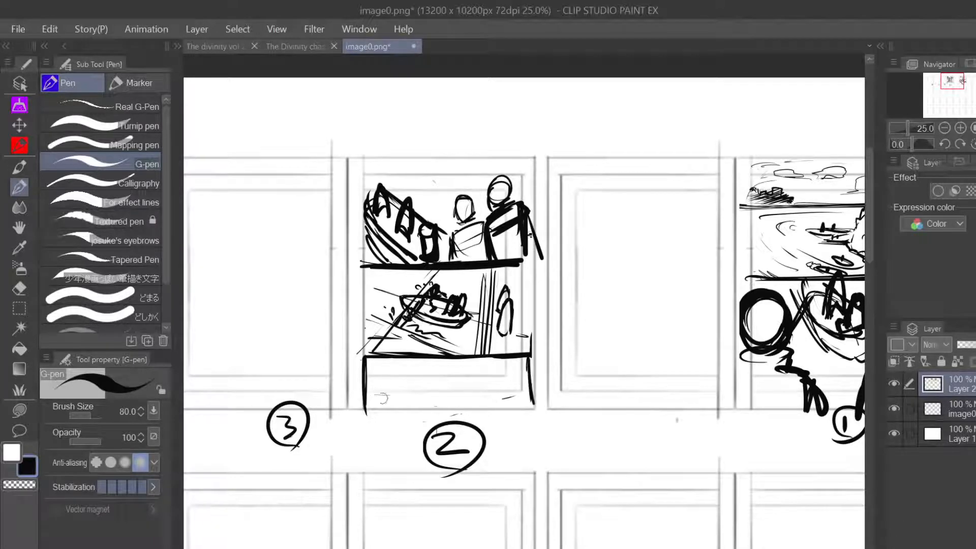
{"action": "mouse_move", "coordinate": [369, 401]}
{"action": "left_mouse_down"}
{"action": "mouse_move", "coordinate": [532, 400]}
{"action": "mouse_move", "coordinate": [368, 401]}
{"action": "left_mouse_up"}
{"action": "left_click_drag", "start_coordinate": [369, 400], "coordinate": [534, 399]}
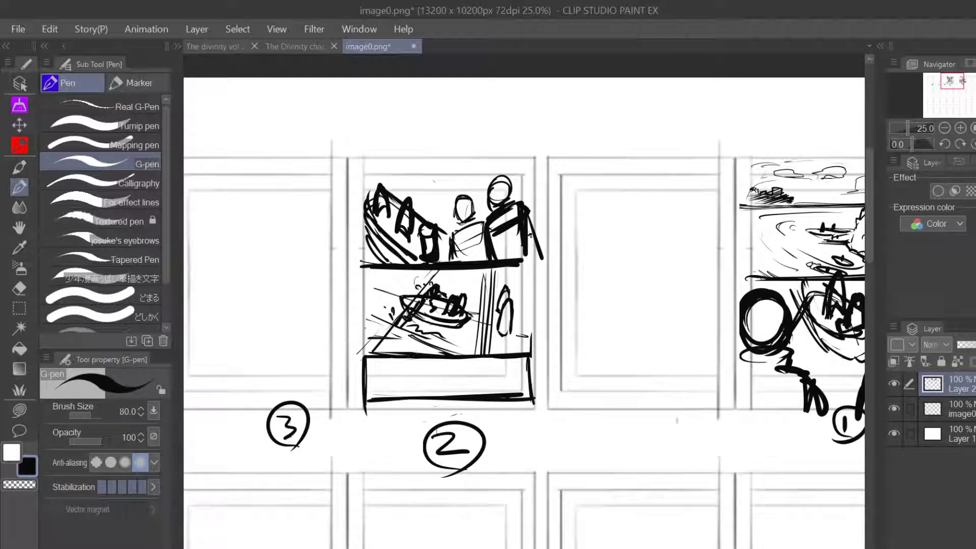
- Draw a small flattened shape in the upper-left corner of page 2's middle panel, undoing the first attempt
{"action": "mouse_move", "coordinate": [409, 272]}
{"action": "left_mouse_down"}
{"action": "mouse_move", "coordinate": [428, 283]}
{"action": "mouse_move", "coordinate": [419, 287]}
{"action": "left_mouse_up"}
{"action": "key", "text": "ctrl+z"}
{"action": "key", "text": "ctrl+z"}
{"action": "key", "text": "ctrl+z"}
{"action": "mouse_move", "coordinate": [406, 278]}
{"action": "left_mouse_down"}
{"action": "mouse_move", "coordinate": [385, 265]}
{"action": "mouse_move", "coordinate": [407, 273]}
{"action": "left_mouse_up"}
- Try thin curved strokes for a rounded bow in page 2's bottom panel, and undo them
{"action": "mouse_move", "coordinate": [452, 361]}
{"action": "left_mouse_down"}
{"action": "mouse_move", "coordinate": [451, 375]}
{"action": "mouse_move", "coordinate": [430, 380]}
{"action": "mouse_move", "coordinate": [435, 397]}
{"action": "left_mouse_up"}
{"action": "left_click_drag", "start_coordinate": [465, 360], "coordinate": [460, 396]}
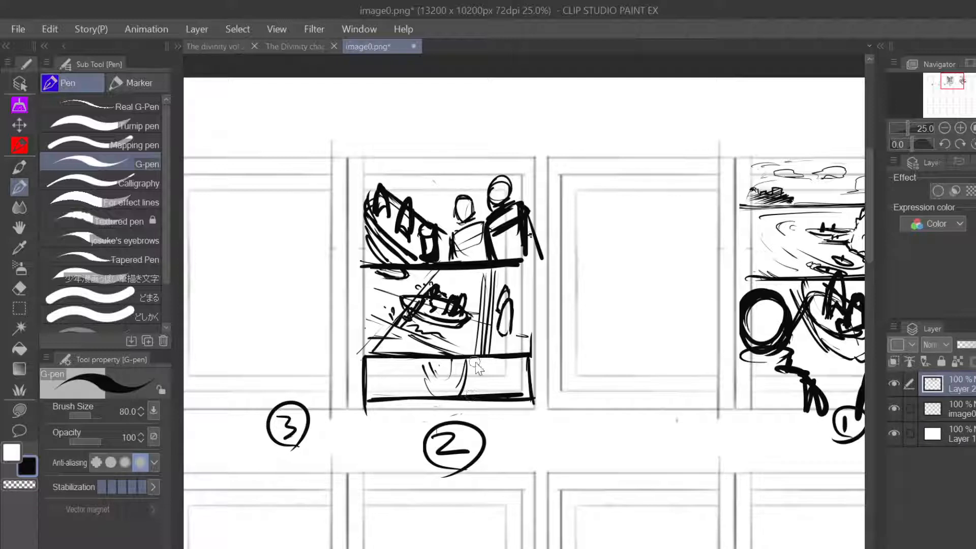
{"action": "key", "text": "ctrl+z"}
{"action": "key", "text": "ctrl+z"}
{"action": "key", "text": "ctrl+z"}
{"action": "key", "text": "ctrl+z"}
{"action": "key", "text": "ctrl+z"}
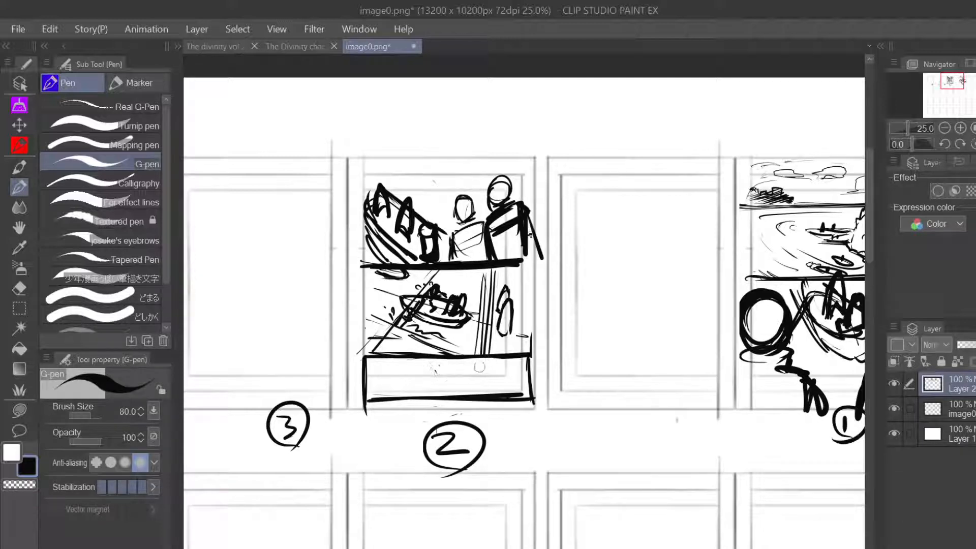
{"action": "left_click_drag", "start_coordinate": [471, 362], "coordinate": [473, 395]}
{"action": "key", "text": "ctrl+z"}
- Draw a bold V-shaped boat bow hanging from the top of page 2's bottom panel, with water splashes on both sides
{"action": "left_click_drag", "start_coordinate": [457, 386], "coordinate": [484, 364]}
{"action": "mouse_move", "coordinate": [454, 382]}
{"action": "left_mouse_down"}
{"action": "mouse_move", "coordinate": [419, 369]}
{"action": "mouse_move", "coordinate": [460, 382]}
{"action": "mouse_move", "coordinate": [429, 360]}
{"action": "mouse_move", "coordinate": [441, 382]}
{"action": "left_mouse_up"}
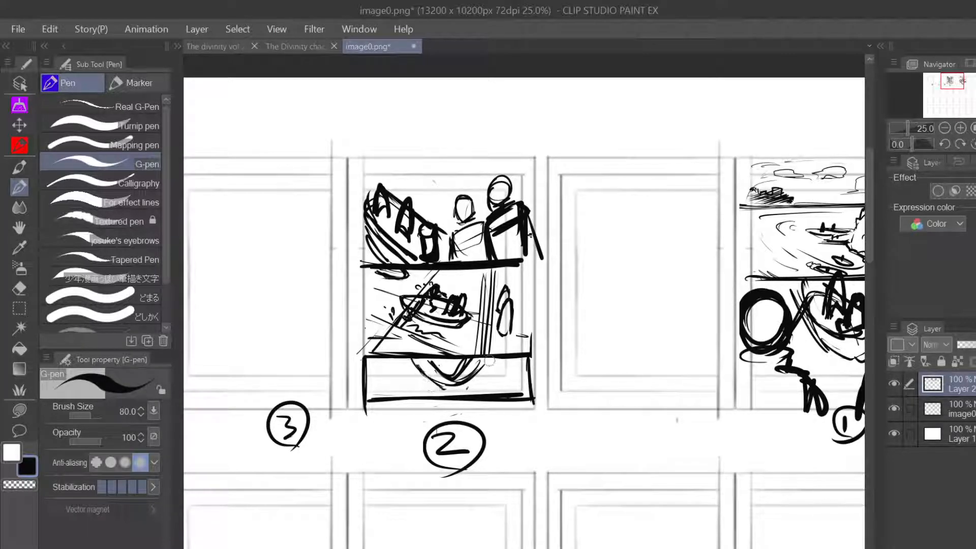
{"action": "mouse_move", "coordinate": [486, 365]}
{"action": "left_mouse_down"}
{"action": "mouse_move", "coordinate": [468, 385]}
{"action": "mouse_move", "coordinate": [403, 370]}
{"action": "left_mouse_up"}
{"action": "mouse_move", "coordinate": [482, 379]}
{"action": "left_mouse_down"}
{"action": "mouse_move", "coordinate": [496, 367]}
{"action": "mouse_move", "coordinate": [485, 389]}
{"action": "left_mouse_up"}
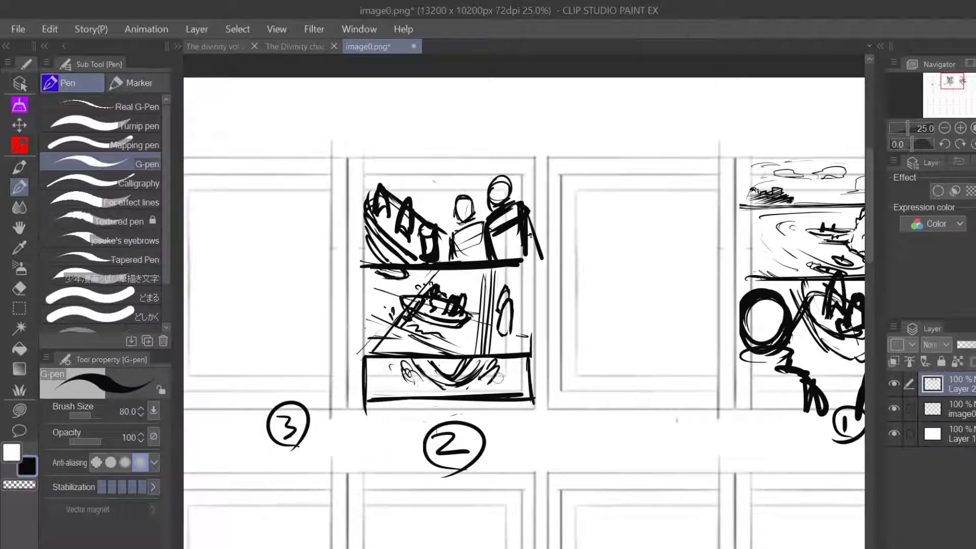
{"action": "mouse_move", "coordinate": [506, 369]}
{"action": "left_mouse_down"}
{"action": "mouse_move", "coordinate": [514, 389]}
{"action": "mouse_move", "coordinate": [498, 393]}
{"action": "mouse_move", "coordinate": [464, 362]}
{"action": "mouse_move", "coordinate": [437, 389]}
{"action": "mouse_move", "coordinate": [456, 393]}
{"action": "mouse_move", "coordinate": [421, 377]}
{"action": "mouse_move", "coordinate": [434, 387]}
{"action": "left_mouse_up"}
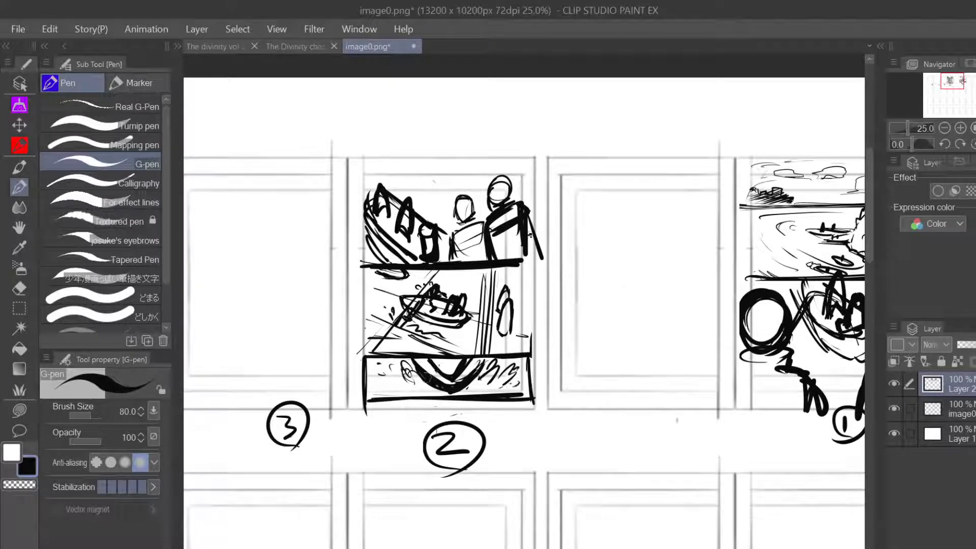
- Try a few loose curved strokes for a boat in the empty page 3 frame, and undo them
{"action": "left_click_drag", "start_coordinate": [955, 79], "coordinate": [944, 79]}
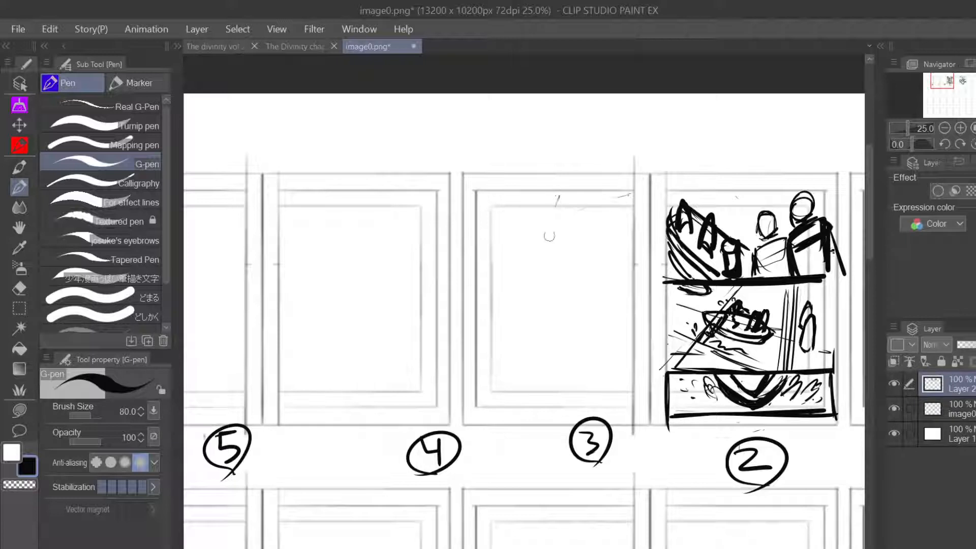
{"action": "left_click_drag", "start_coordinate": [558, 194], "coordinate": [556, 204]}
{"action": "left_click_drag", "start_coordinate": [545, 193], "coordinate": [541, 252]}
{"action": "left_click_drag", "start_coordinate": [588, 228], "coordinate": [562, 263]}
{"action": "mouse_move", "coordinate": [605, 197]}
{"action": "left_mouse_down"}
{"action": "mouse_move", "coordinate": [591, 234]}
{"action": "mouse_move", "coordinate": [538, 296]}
{"action": "left_mouse_up"}
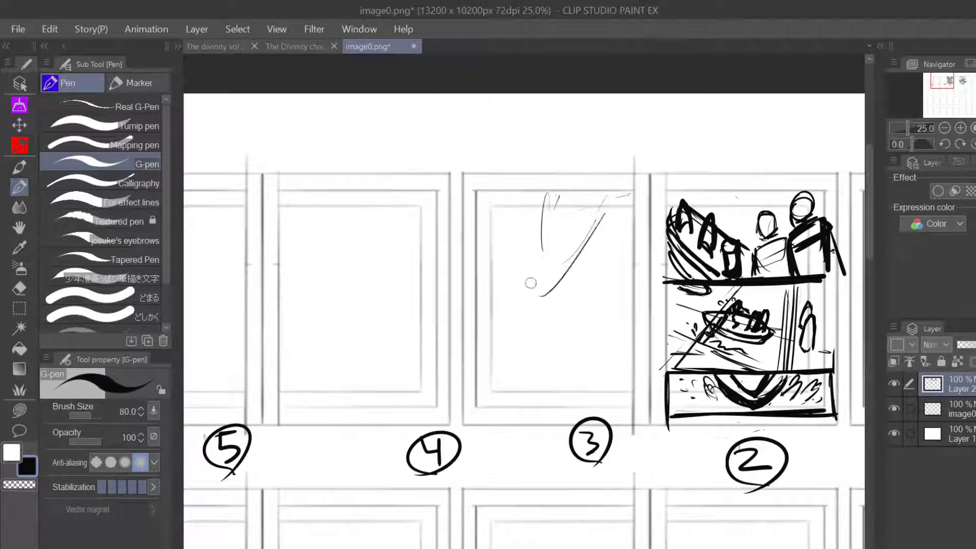
{"action": "left_click_drag", "start_coordinate": [559, 196], "coordinate": [540, 283]}
{"action": "key", "text": "ctrl+z"}
{"action": "key", "text": "ctrl+z"}
{"action": "key", "text": "ctrl+z"}
{"action": "key", "text": "ctrl+z"}
{"action": "key", "text": "ctrl+z"}
{"action": "key", "text": "ctrl+z"}
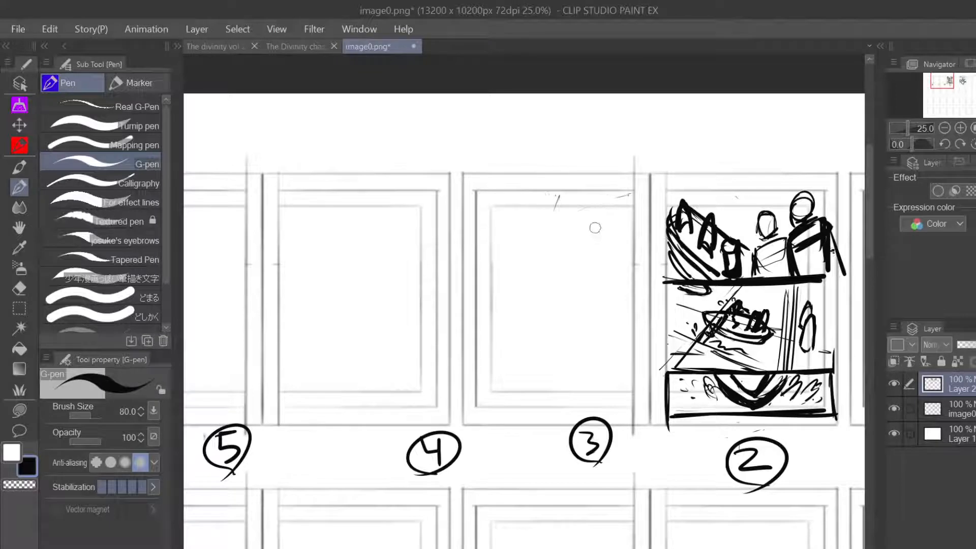
{"action": "key", "text": "ctrl+z"}
{"action": "mouse_move", "coordinate": [547, 224]}
{"action": "left_mouse_down"}
{"action": "mouse_move", "coordinate": [562, 200]}
{"action": "mouse_move", "coordinate": [585, 198]}
{"action": "mouse_move", "coordinate": [594, 225]}
{"action": "mouse_move", "coordinate": [548, 206]}
{"action": "mouse_move", "coordinate": [525, 325]}
{"action": "mouse_move", "coordinate": [591, 217]}
{"action": "mouse_move", "coordinate": [565, 287]}
{"action": "mouse_move", "coordinate": [524, 302]}
{"action": "mouse_move", "coordinate": [555, 203]}
{"action": "mouse_move", "coordinate": [536, 262]}
{"action": "left_mouse_up"}
{"action": "key", "text": "ctrl+z"}
{"action": "key", "text": "ctrl+z"}
- Sketch a long boat hull in the page 3 frame, wide at the top and tapering downward, with reinforced inner contours
{"action": "mouse_move", "coordinate": [552, 225]}
{"action": "left_mouse_down"}
{"action": "mouse_move", "coordinate": [604, 222]}
{"action": "mouse_move", "coordinate": [554, 257]}
{"action": "mouse_move", "coordinate": [542, 282]}
{"action": "mouse_move", "coordinate": [580, 318]}
{"action": "left_mouse_up"}
{"action": "left_click_drag", "start_coordinate": [607, 225], "coordinate": [556, 349]}
{"action": "mouse_move", "coordinate": [547, 220]}
{"action": "left_mouse_down"}
{"action": "mouse_move", "coordinate": [538, 347]}
{"action": "mouse_move", "coordinate": [539, 277]}
{"action": "left_mouse_up"}
{"action": "left_click_drag", "start_coordinate": [549, 252], "coordinate": [539, 291]}
{"action": "mouse_move", "coordinate": [564, 213]}
{"action": "left_mouse_down"}
{"action": "mouse_move", "coordinate": [542, 280]}
{"action": "mouse_move", "coordinate": [605, 220]}
{"action": "mouse_move", "coordinate": [610, 244]}
{"action": "mouse_move", "coordinate": [549, 351]}
{"action": "left_mouse_up"}
{"action": "left_click_drag", "start_coordinate": [591, 294], "coordinate": [549, 351]}
{"action": "left_click_drag", "start_coordinate": [539, 284], "coordinate": [551, 348]}
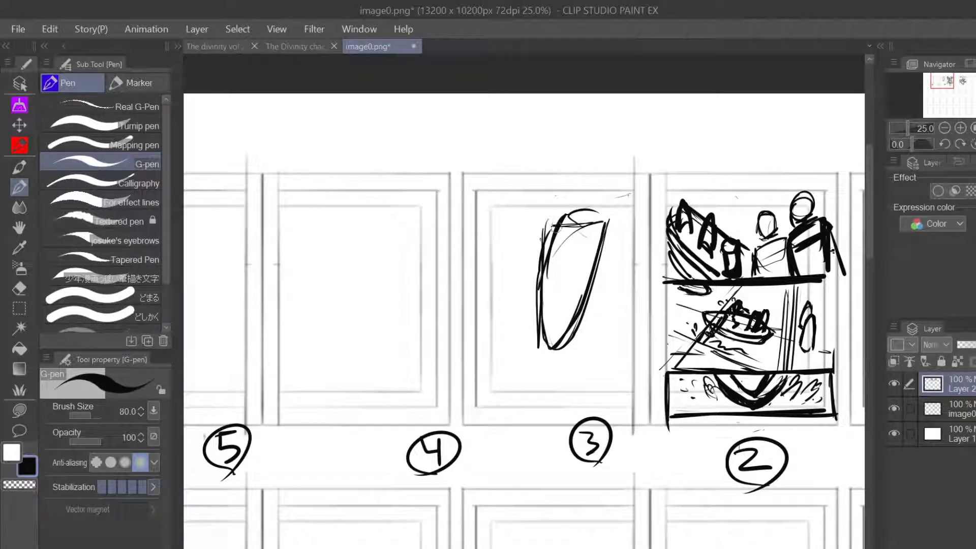
{"action": "left_click_drag", "start_coordinate": [559, 223], "coordinate": [542, 313]}
{"action": "left_click_drag", "start_coordinate": [554, 246], "coordinate": [544, 333]}
{"action": "left_click_drag", "start_coordinate": [605, 229], "coordinate": [559, 328]}
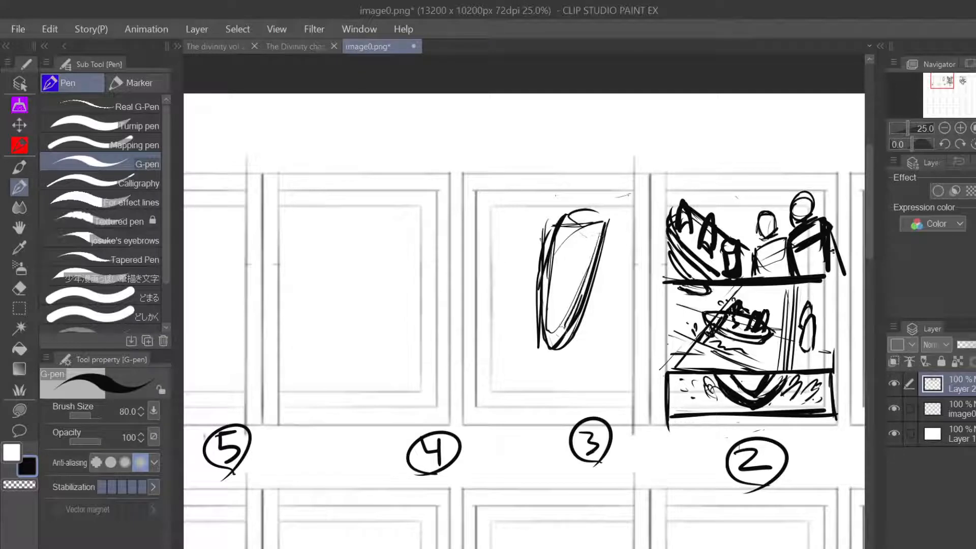
- Draw a pointed figure at the wide end of page 3's boat, with round-headed figures on either side
{"action": "mouse_move", "coordinate": [559, 228]}
{"action": "left_mouse_down"}
{"action": "mouse_move", "coordinate": [552, 338]}
{"action": "mouse_move", "coordinate": [552, 237]}
{"action": "mouse_move", "coordinate": [605, 219]}
{"action": "mouse_move", "coordinate": [556, 233]}
{"action": "mouse_move", "coordinate": [573, 232]}
{"action": "left_mouse_up"}
{"action": "left_click_drag", "start_coordinate": [560, 198], "coordinate": [572, 224]}
{"action": "mouse_move", "coordinate": [560, 197]}
{"action": "left_mouse_down"}
{"action": "mouse_move", "coordinate": [556, 245]}
{"action": "mouse_move", "coordinate": [570, 244]}
{"action": "mouse_move", "coordinate": [572, 225]}
{"action": "mouse_move", "coordinate": [563, 194]}
{"action": "mouse_move", "coordinate": [552, 250]}
{"action": "left_mouse_up"}
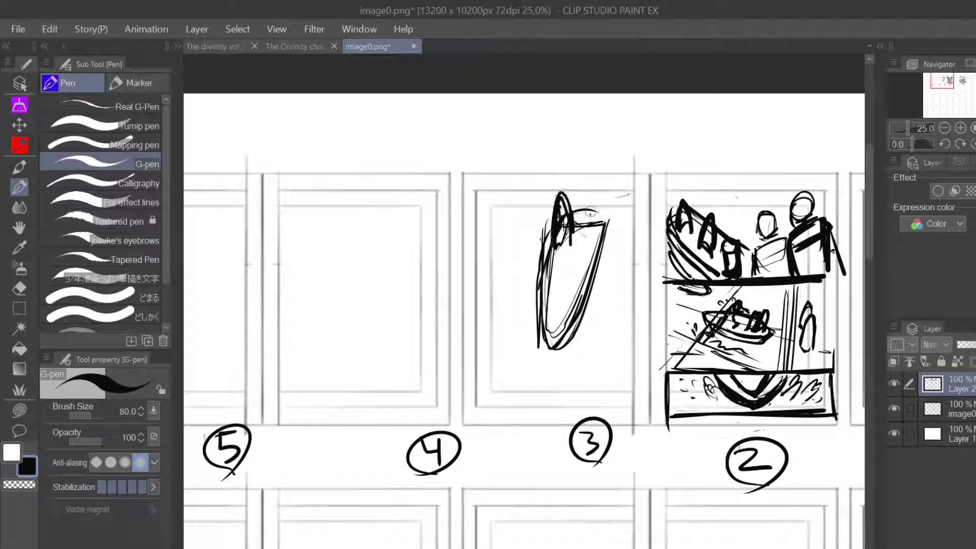
{"action": "mouse_move", "coordinate": [590, 210]}
{"action": "left_mouse_down"}
{"action": "mouse_move", "coordinate": [584, 239]}
{"action": "mouse_move", "coordinate": [595, 243]}
{"action": "mouse_move", "coordinate": [596, 220]}
{"action": "mouse_move", "coordinate": [613, 207]}
{"action": "mouse_move", "coordinate": [596, 220]}
{"action": "mouse_move", "coordinate": [603, 203]}
{"action": "mouse_move", "coordinate": [592, 248]}
{"action": "left_mouse_up"}
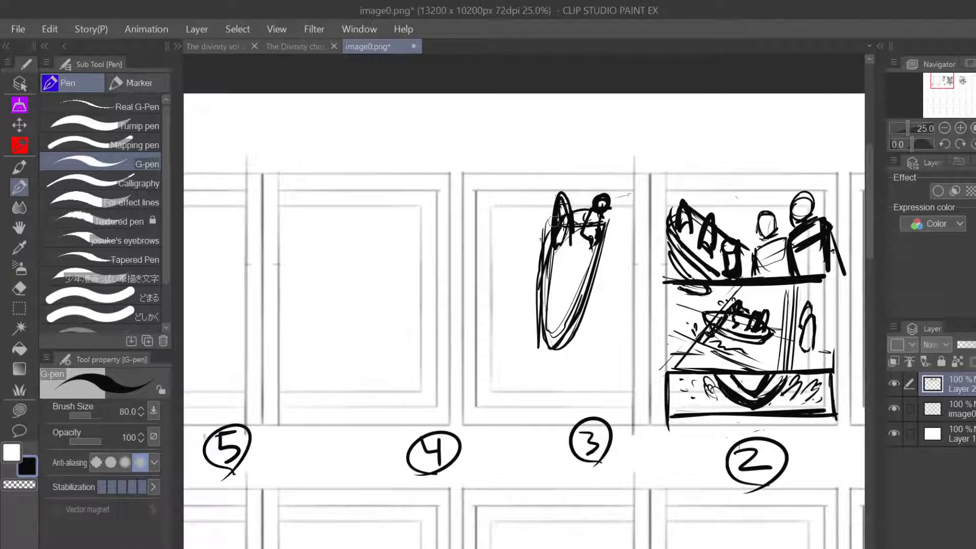
{"action": "mouse_move", "coordinate": [555, 211]}
{"action": "left_mouse_down"}
{"action": "mouse_move", "coordinate": [562, 224]}
{"action": "mouse_move", "coordinate": [534, 206]}
{"action": "mouse_move", "coordinate": [544, 205]}
{"action": "left_mouse_up"}
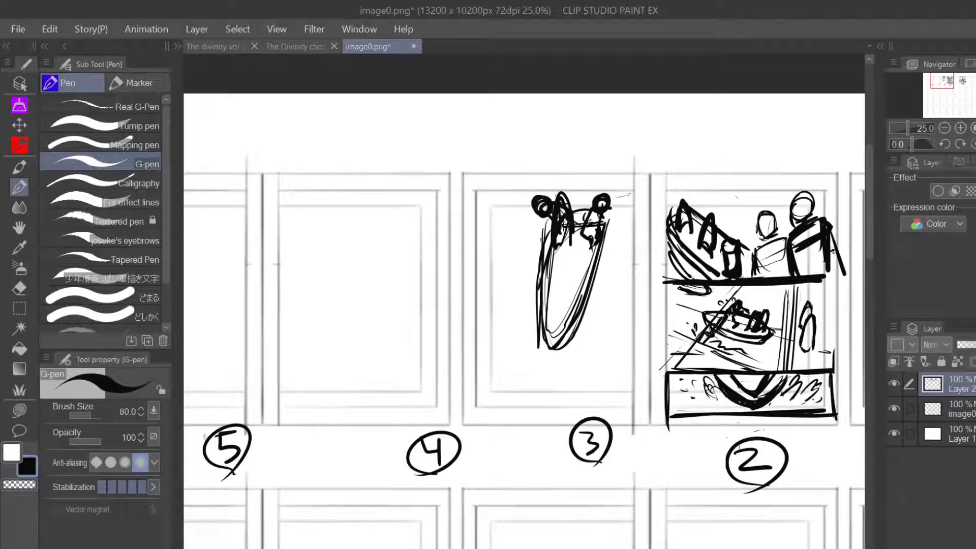
- Draw a seated figure in the middle of page 3's boat with an oar extending diagonally over each side
{"action": "left_click_drag", "start_coordinate": [556, 246], "coordinate": [570, 239]}
{"action": "left_click_drag", "start_coordinate": [560, 244], "coordinate": [557, 277]}
{"action": "mouse_move", "coordinate": [576, 245]}
{"action": "left_mouse_down"}
{"action": "mouse_move", "coordinate": [578, 280]}
{"action": "mouse_move", "coordinate": [556, 291]}
{"action": "left_mouse_up"}
{"action": "mouse_move", "coordinate": [580, 248]}
{"action": "left_mouse_down"}
{"action": "mouse_move", "coordinate": [578, 288]}
{"action": "mouse_move", "coordinate": [584, 277]}
{"action": "mouse_move", "coordinate": [555, 281]}
{"action": "left_mouse_up"}
{"action": "mouse_move", "coordinate": [561, 259]}
{"action": "left_mouse_down"}
{"action": "mouse_move", "coordinate": [568, 247]}
{"action": "mouse_move", "coordinate": [527, 279]}
{"action": "left_mouse_up"}
{"action": "left_click_drag", "start_coordinate": [583, 265], "coordinate": [605, 291]}
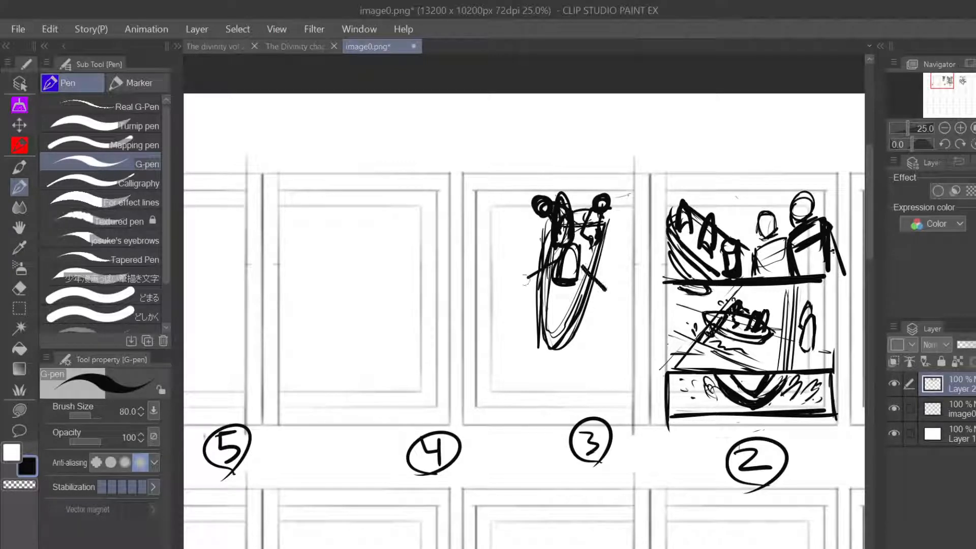
- Add jagged waves beside both oars and near the boat's tip on page 3, with a small blade on the left oar
{"action": "mouse_move", "coordinate": [547, 269]}
{"action": "left_mouse_down"}
{"action": "mouse_move", "coordinate": [518, 282]}
{"action": "mouse_move", "coordinate": [501, 238]}
{"action": "left_mouse_up"}
{"action": "mouse_move", "coordinate": [607, 286]}
{"action": "left_mouse_down"}
{"action": "mouse_move", "coordinate": [620, 260]}
{"action": "mouse_move", "coordinate": [639, 252]}
{"action": "mouse_move", "coordinate": [629, 290]}
{"action": "mouse_move", "coordinate": [608, 297]}
{"action": "mouse_move", "coordinate": [618, 308]}
{"action": "left_mouse_up"}
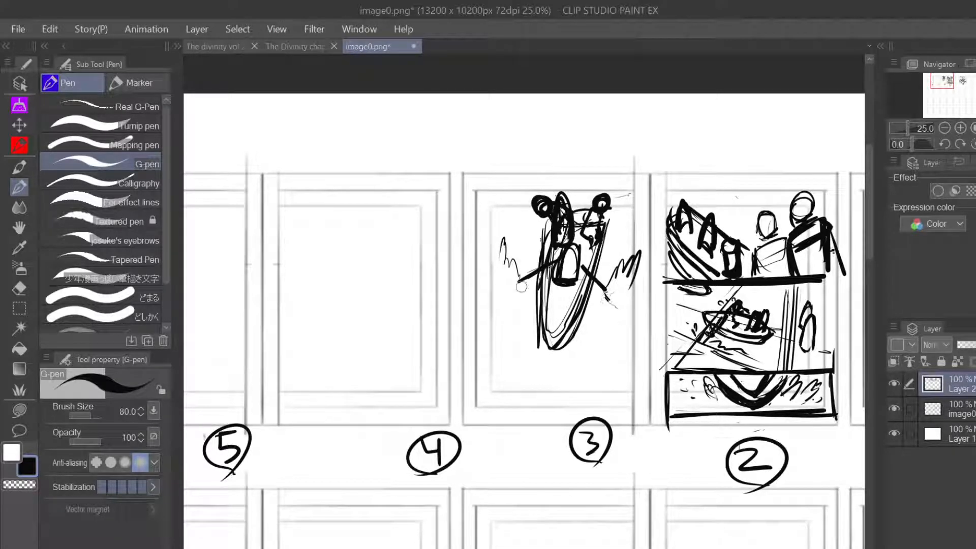
{"action": "left_click_drag", "start_coordinate": [521, 285], "coordinate": [509, 293]}
{"action": "mouse_move", "coordinate": [542, 327]}
{"action": "left_mouse_down"}
{"action": "mouse_move", "coordinate": [540, 369]}
{"action": "mouse_move", "coordinate": [593, 332]}
{"action": "left_mouse_up"}
{"action": "left_click_drag", "start_coordinate": [565, 362], "coordinate": [625, 326]}
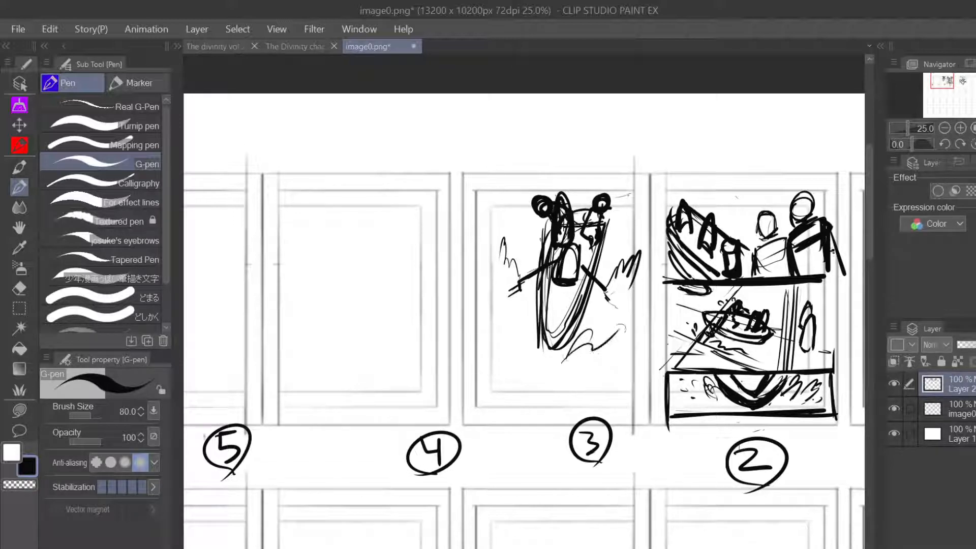
- Draw long, thin motion lines sweeping upward along both sides of page 3's boat
{"action": "left_click_drag", "start_coordinate": [526, 350], "coordinate": [510, 297]}
{"action": "left_click_drag", "start_coordinate": [535, 332], "coordinate": [521, 217]}
{"action": "left_click_drag", "start_coordinate": [605, 287], "coordinate": [651, 222]}
{"action": "mouse_move", "coordinate": [615, 310]}
{"action": "left_mouse_down"}
{"action": "mouse_move", "coordinate": [635, 263]}
{"action": "mouse_move", "coordinate": [642, 193]}
{"action": "left_mouse_up"}
{"action": "left_click_drag", "start_coordinate": [646, 249], "coordinate": [661, 216]}
{"action": "left_click_drag", "start_coordinate": [538, 252], "coordinate": [534, 232]}
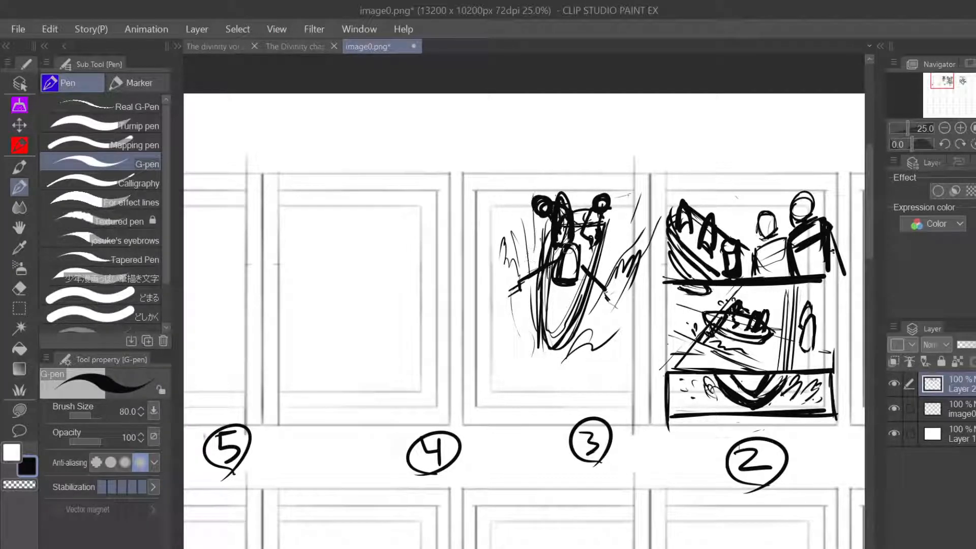
- Select page 3's boat drawing with a rectangular selection and open the Selection Launcher settings
{"action": "key", "text": "m"}
{"action": "left_click_drag", "start_coordinate": [477, 162], "coordinate": [660, 395]}
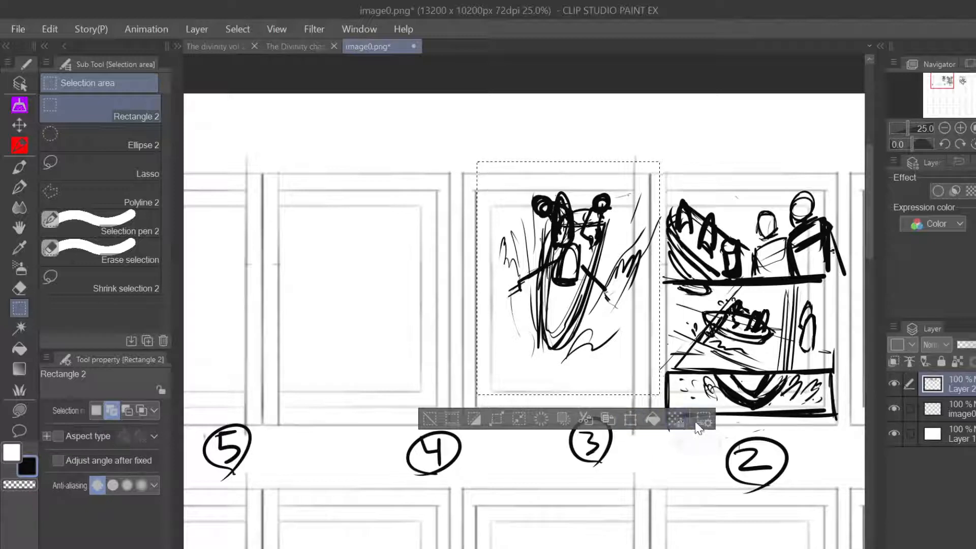
{"action": "right_click", "coordinate": [651, 423]}
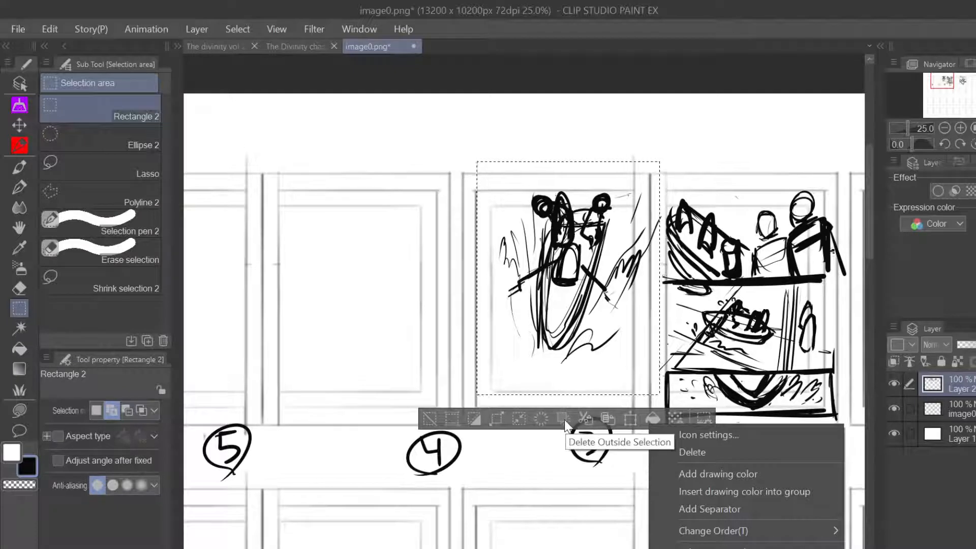
{"action": "right_click", "coordinate": [626, 419]}
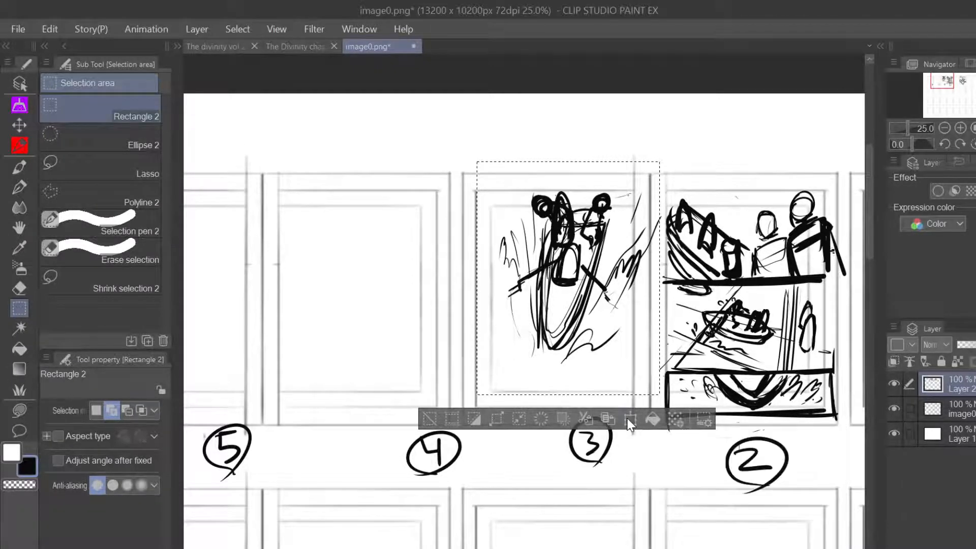
{"action": "right_click", "coordinate": [626, 418]}
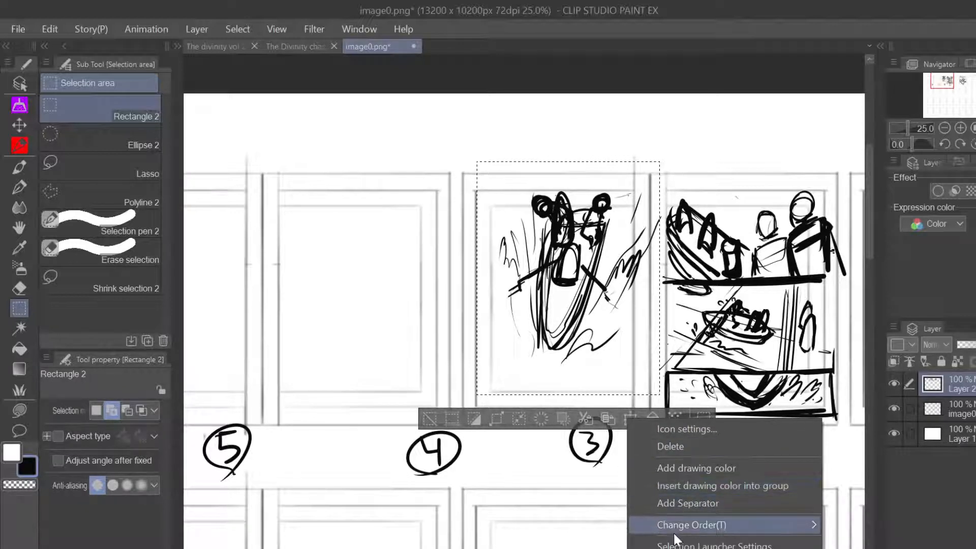
{"action": "left_click", "coordinate": [672, 547]}
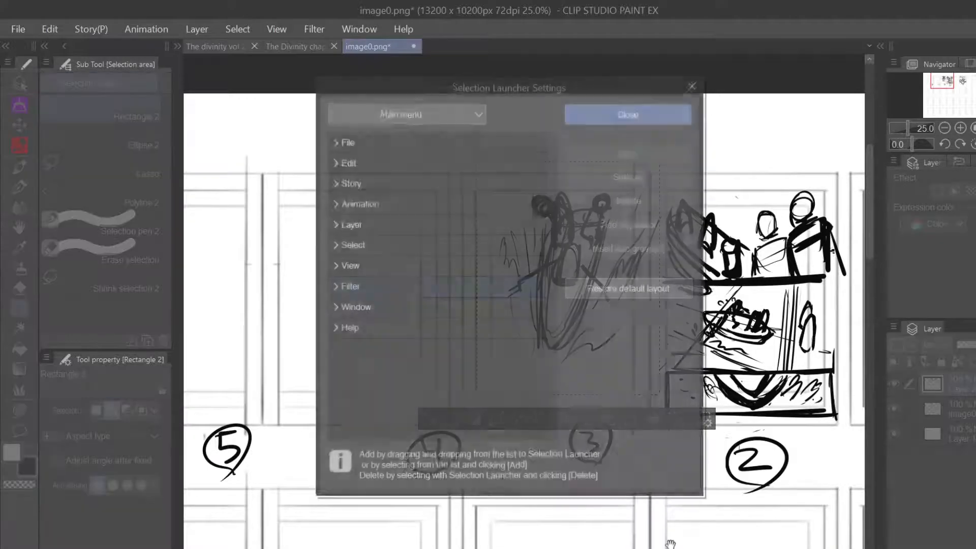
- Add the Free Transform command from the Edit menu's Transform group to the Selection Launcher and close its settings
{"action": "double_click", "coordinate": [392, 162]}
{"action": "scroll", "coordinate": [410, 318], "scroll_direction": "down", "scroll_amount": 1}
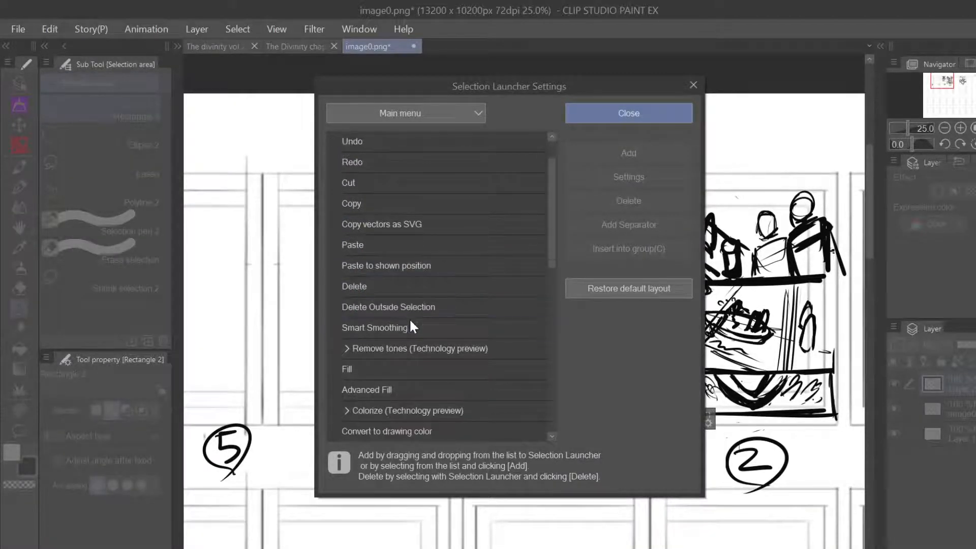
{"action": "scroll", "coordinate": [411, 322], "scroll_direction": "down", "scroll_amount": 5}
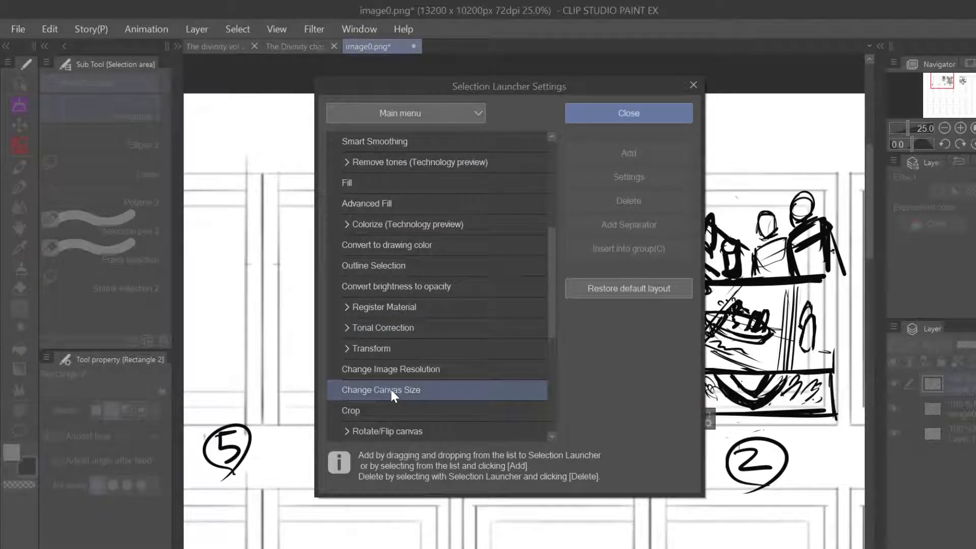
{"action": "scroll", "coordinate": [386, 370], "scroll_direction": "down", "scroll_amount": 1}
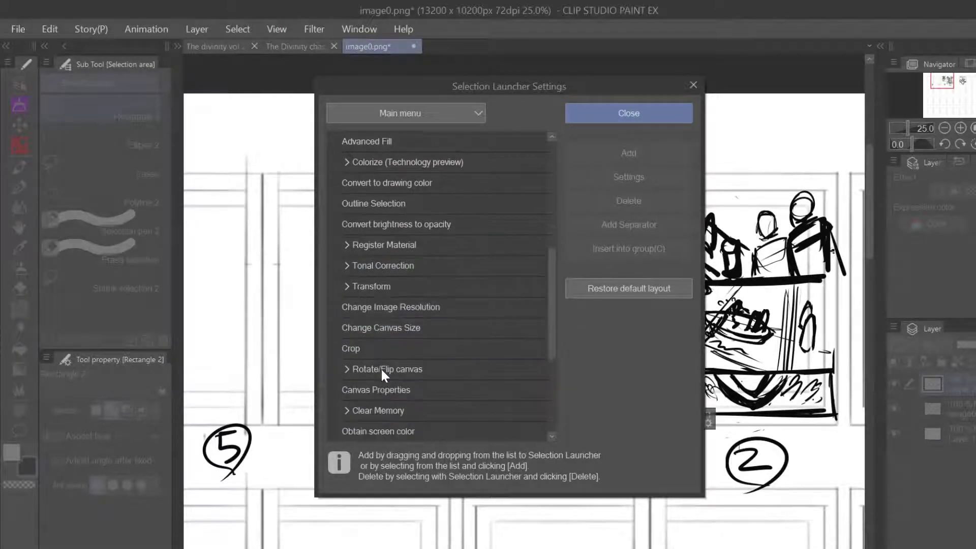
{"action": "scroll", "coordinate": [382, 371], "scroll_direction": "down", "scroll_amount": 1}
{"action": "scroll", "coordinate": [382, 371], "scroll_direction": "up", "scroll_amount": 2}
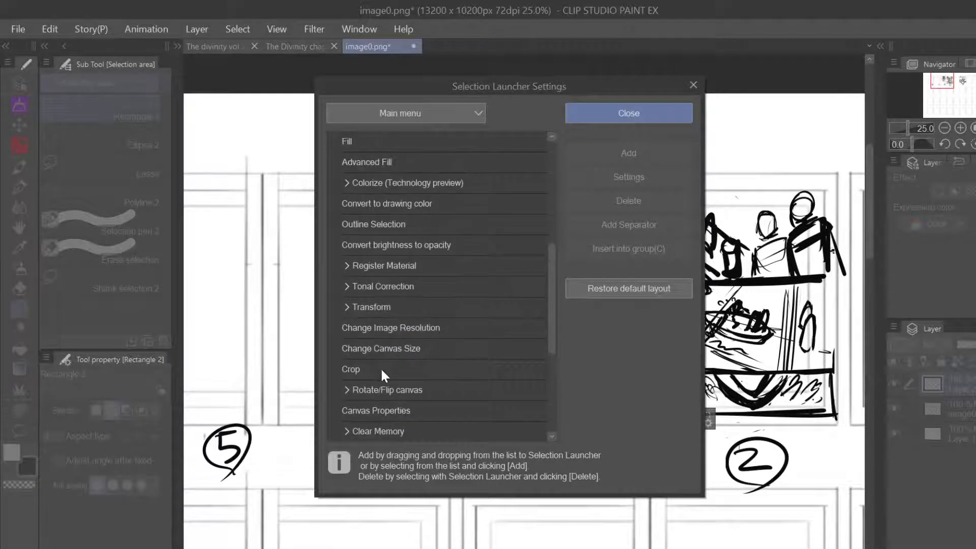
{"action": "left_click", "coordinate": [376, 305]}
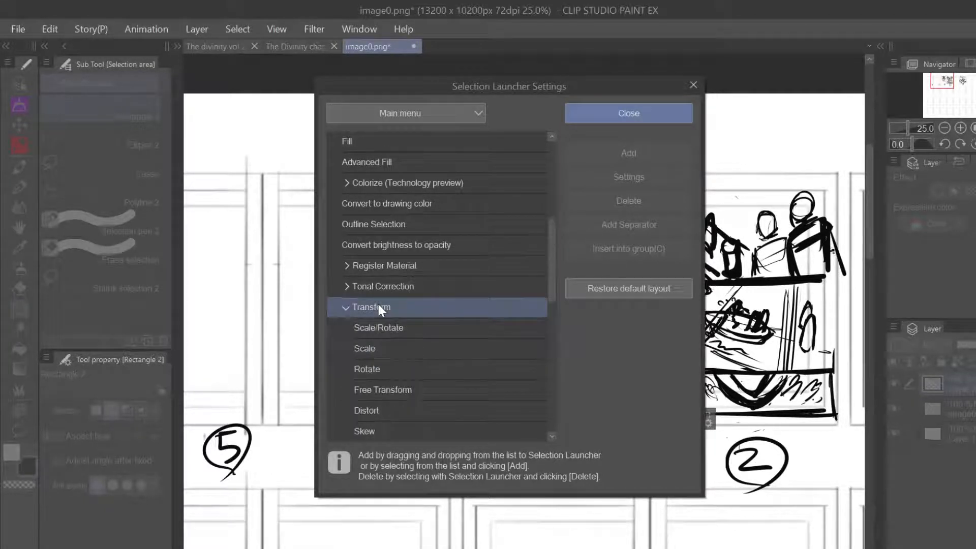
{"action": "left_click", "coordinate": [387, 392]}
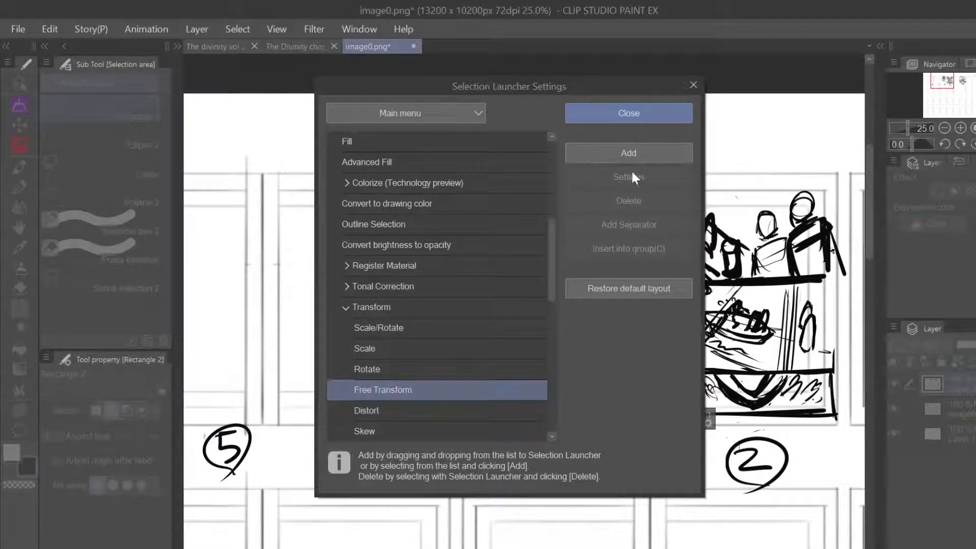
{"action": "left_click", "coordinate": [629, 155]}
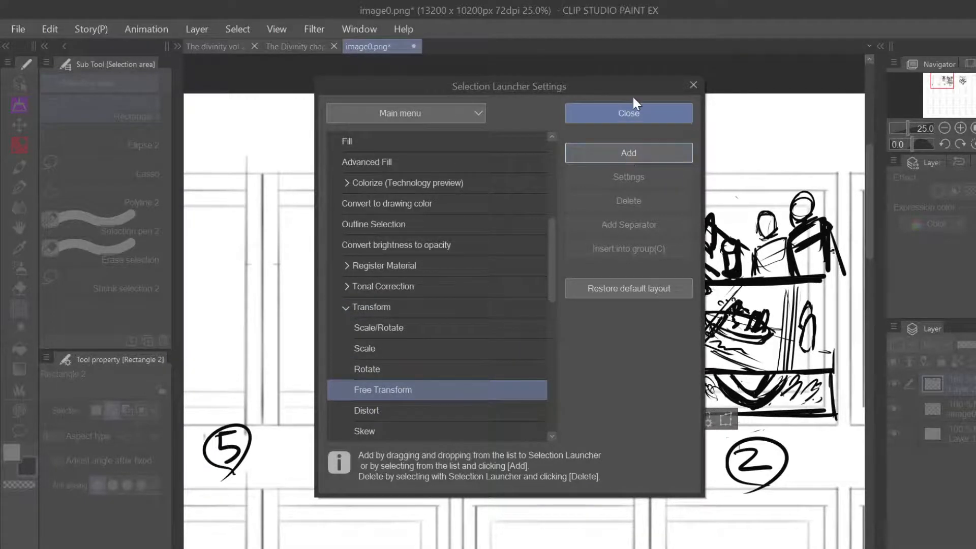
{"action": "left_click", "coordinate": [665, 113]}
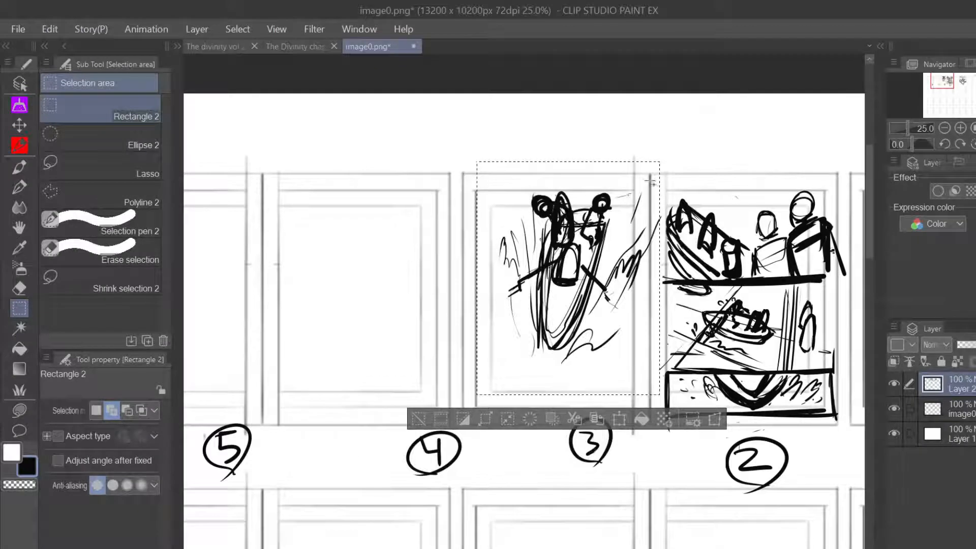
- Set the Selection Launcher's Change Order option to Drag and move Free Transform directly before the fill command
{"action": "right_click", "coordinate": [713, 421]}
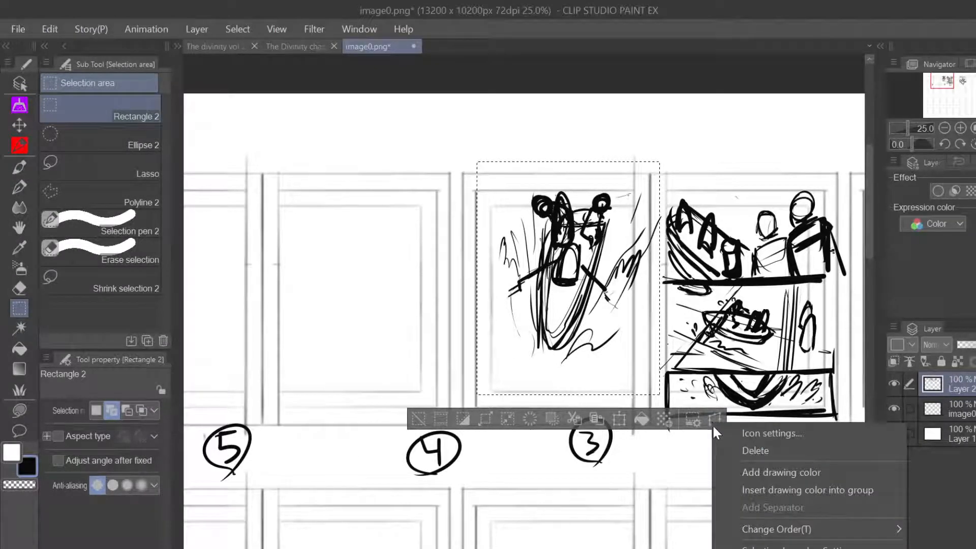
{"action": "left_click", "coordinate": [711, 421]}
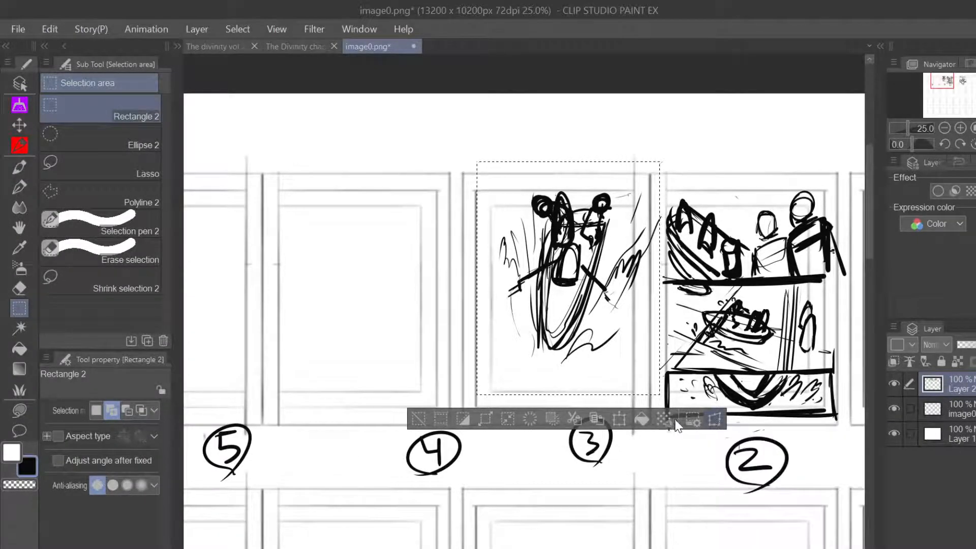
{"action": "right_click", "coordinate": [714, 420]}
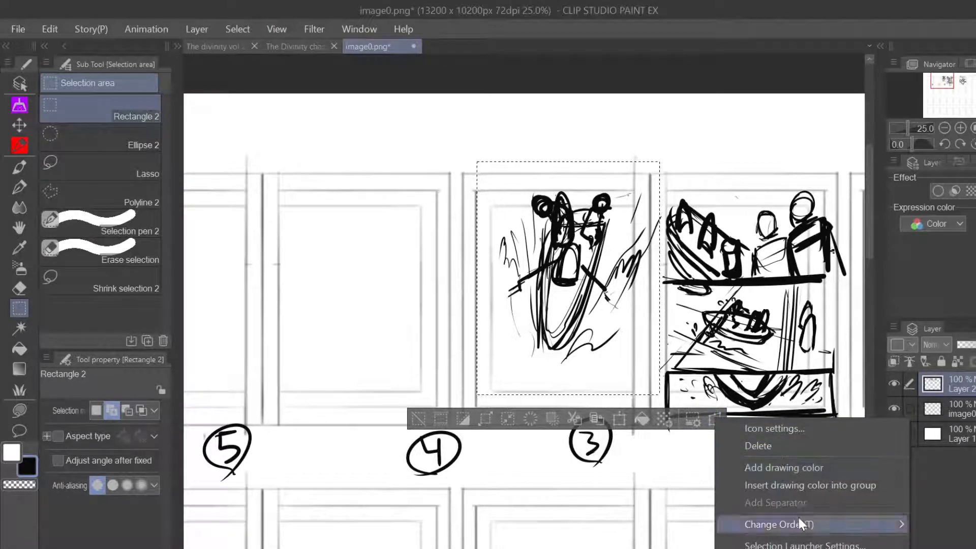
{"action": "mouse_move", "coordinate": [798, 519]}
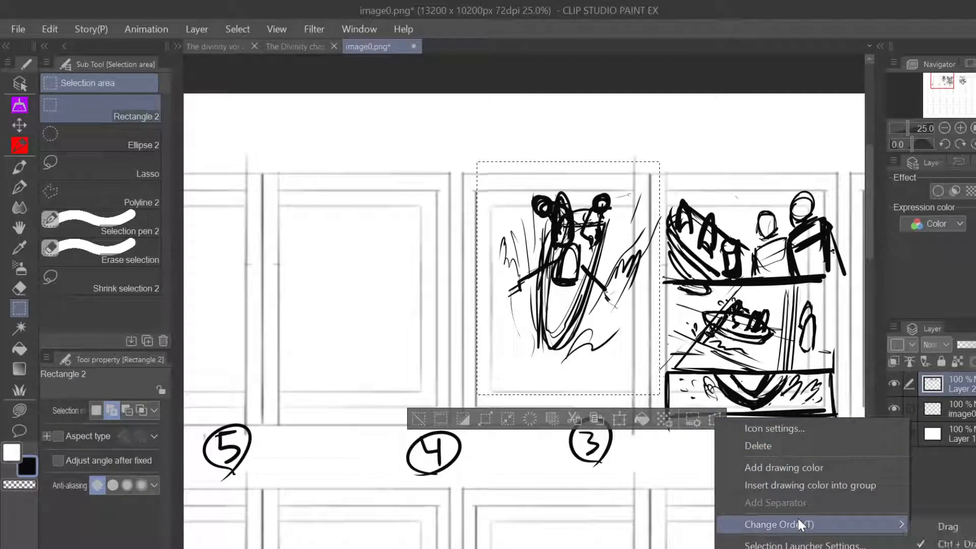
{"action": "left_click", "coordinate": [928, 528]}
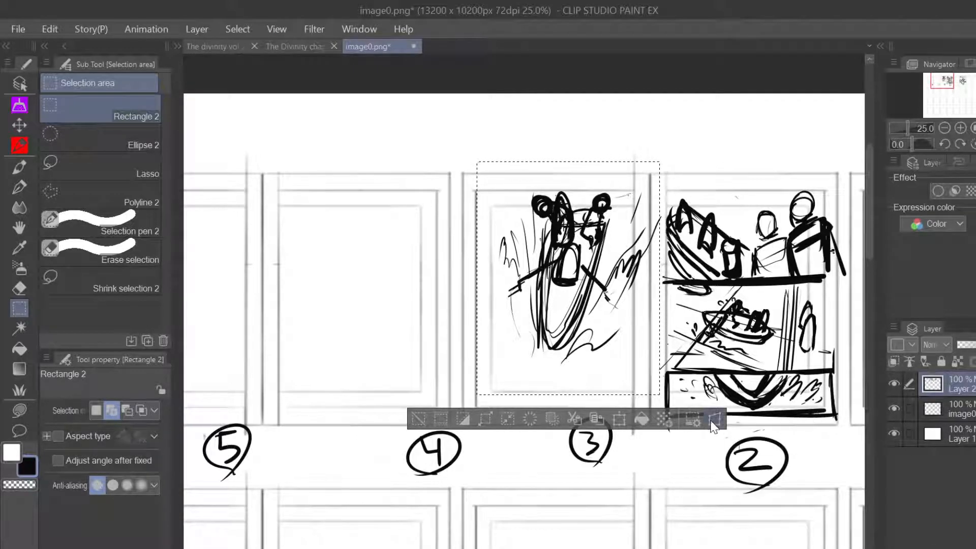
{"action": "left_click_drag", "start_coordinate": [714, 421], "coordinate": [632, 423]}
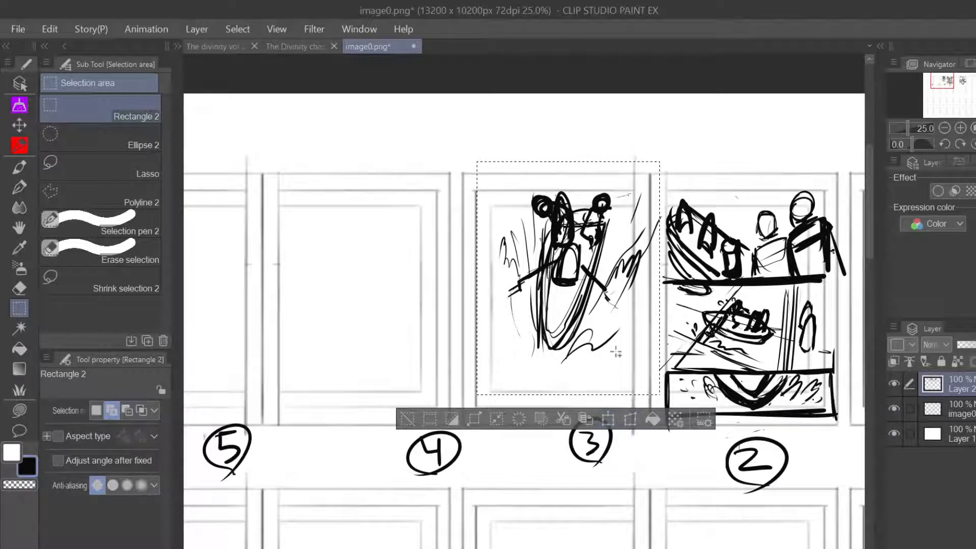
- Free-transform page 3's boat drawing, stretching its lower-left corner far outward and nudging the other three corners so the boat tilts
{"action": "left_click", "coordinate": [629, 419]}
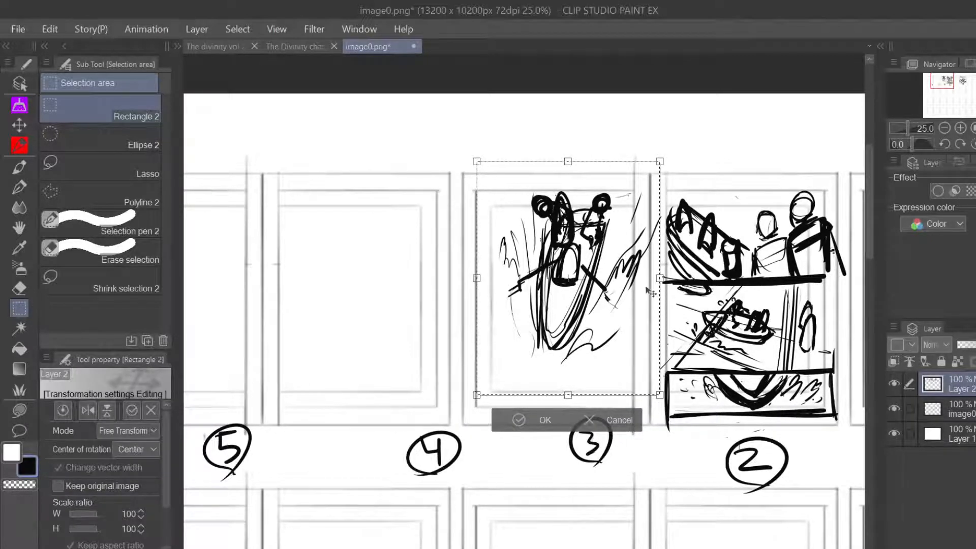
{"action": "mouse_move", "coordinate": [477, 395]}
{"action": "left_mouse_down"}
{"action": "mouse_move", "coordinate": [390, 480]}
{"action": "mouse_move", "coordinate": [394, 442]}
{"action": "mouse_move", "coordinate": [387, 468]}
{"action": "left_mouse_up"}
{"action": "left_click_drag", "start_coordinate": [385, 471], "coordinate": [384, 470]}
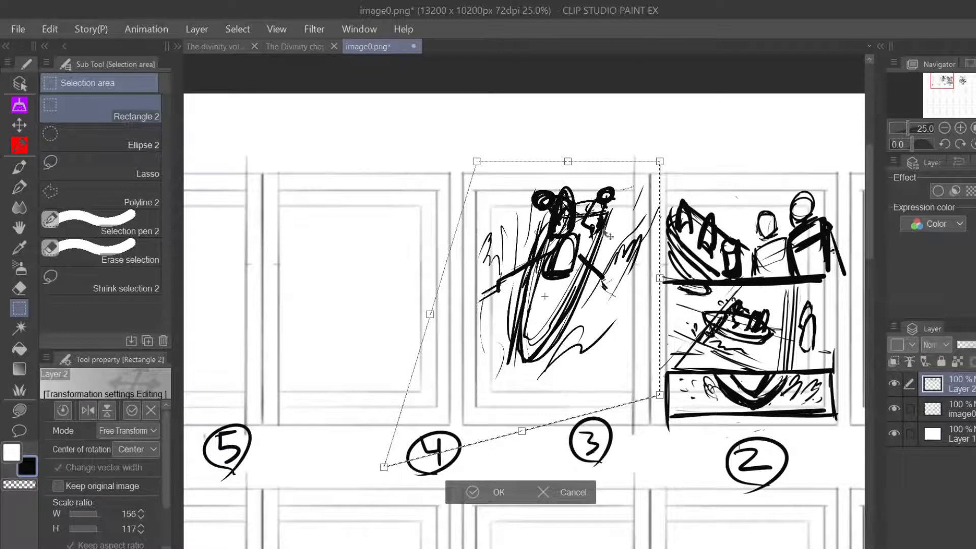
{"action": "left_click_drag", "start_coordinate": [659, 161], "coordinate": [666, 186]}
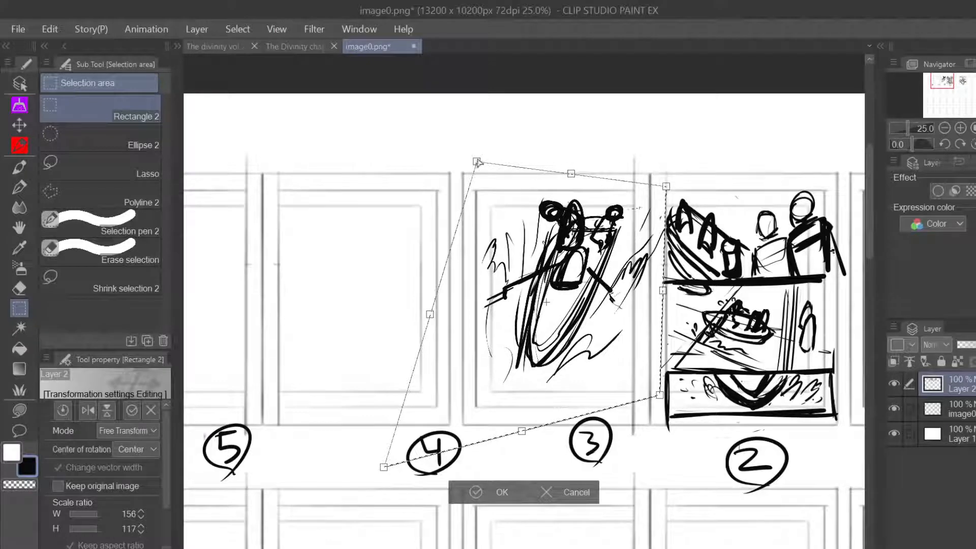
{"action": "left_click_drag", "start_coordinate": [477, 161], "coordinate": [476, 173]}
{"action": "mouse_move", "coordinate": [661, 396]}
{"action": "left_mouse_down"}
{"action": "mouse_move", "coordinate": [640, 393]}
{"action": "mouse_move", "coordinate": [651, 385]}
{"action": "left_mouse_up"}
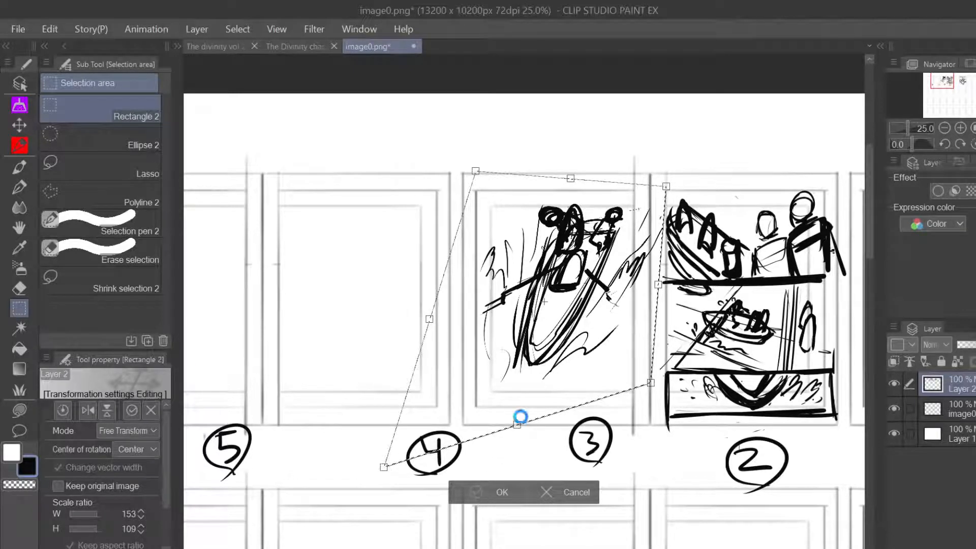
{"action": "left_click", "coordinate": [374, 492]}
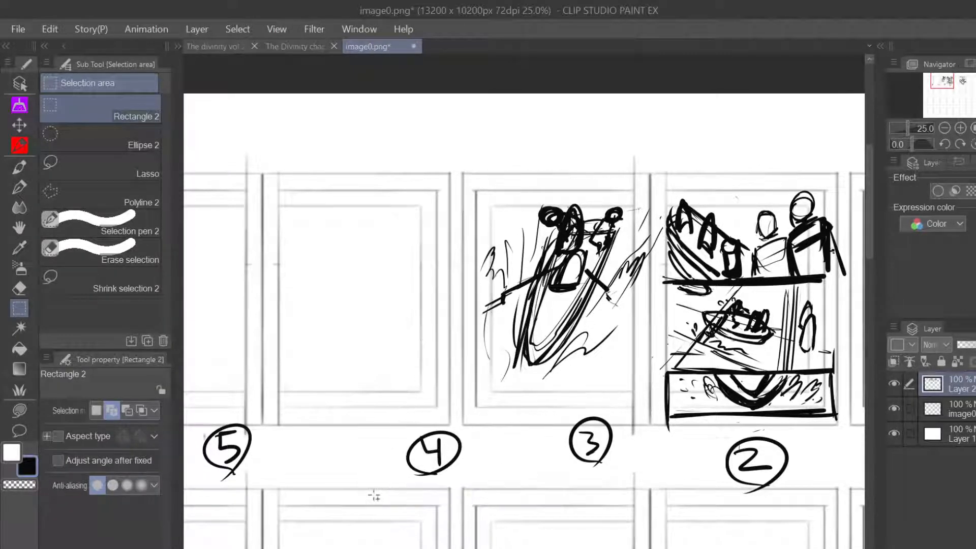
- Reselect the distorted area around page 3's boat and free-transform it again, lowering and slanting its upper edge
{"action": "scroll", "coordinate": [582, 245], "scroll_direction": "up", "scroll_amount": 4}
{"action": "scroll", "coordinate": [615, 247], "scroll_direction": "down", "scroll_amount": 2}
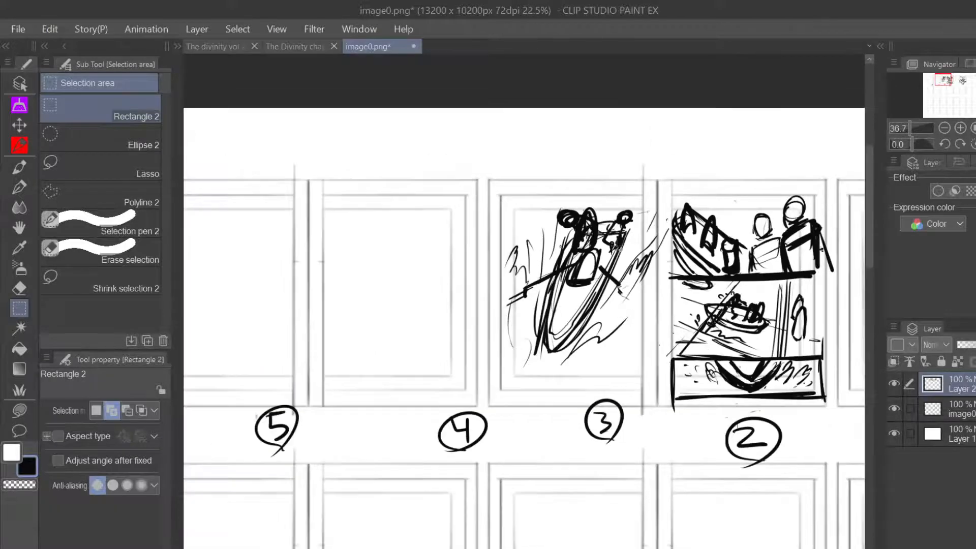
{"action": "scroll", "coordinate": [621, 248], "scroll_direction": "up", "scroll_amount": 3}
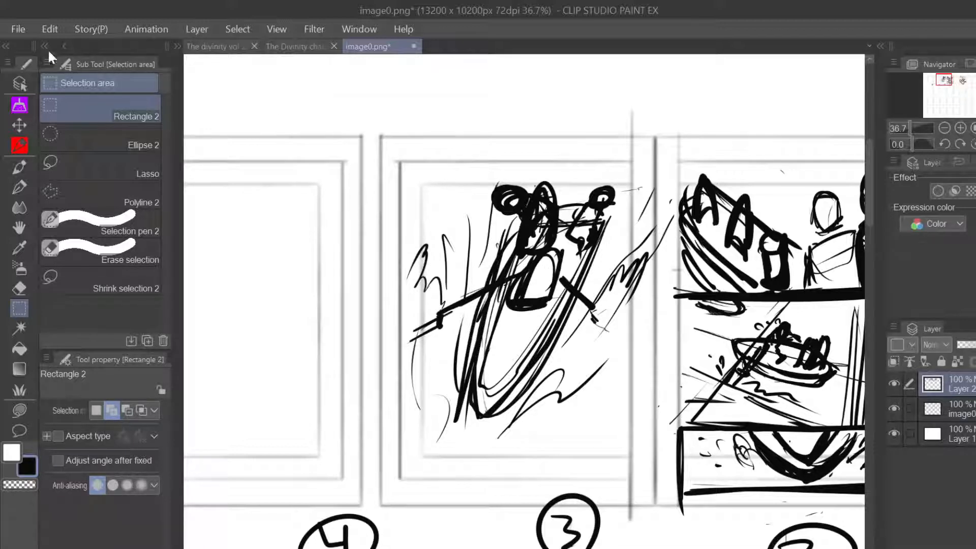
{"action": "left_click", "coordinate": [234, 28]}
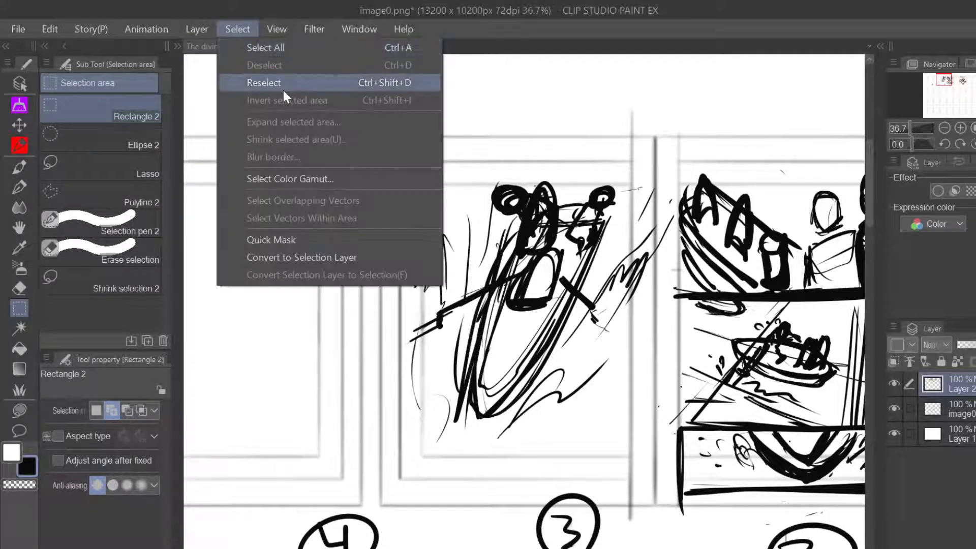
{"action": "left_click", "coordinate": [264, 83]}
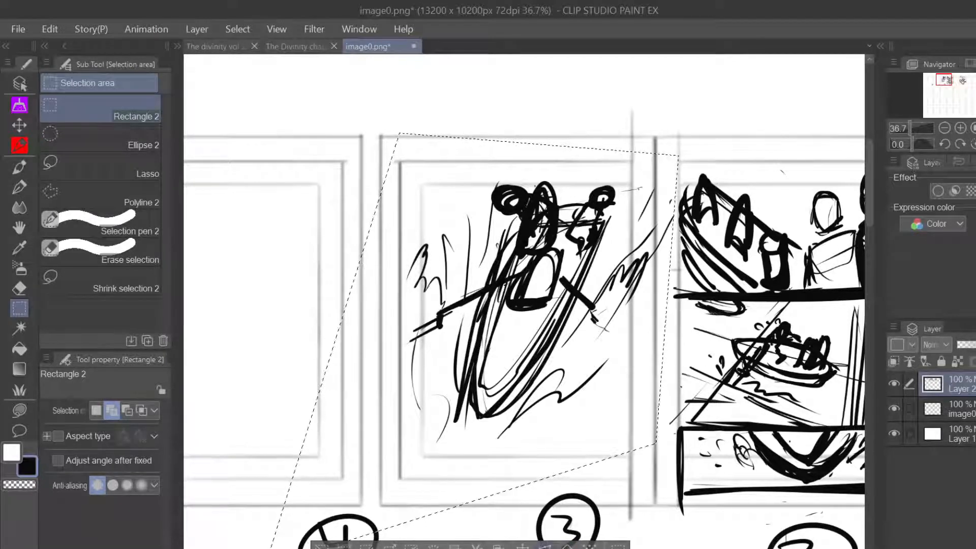
{"action": "left_click", "coordinate": [545, 547]}
{"action": "scroll", "coordinate": [629, 338], "scroll_direction": "down", "scroll_amount": 2}
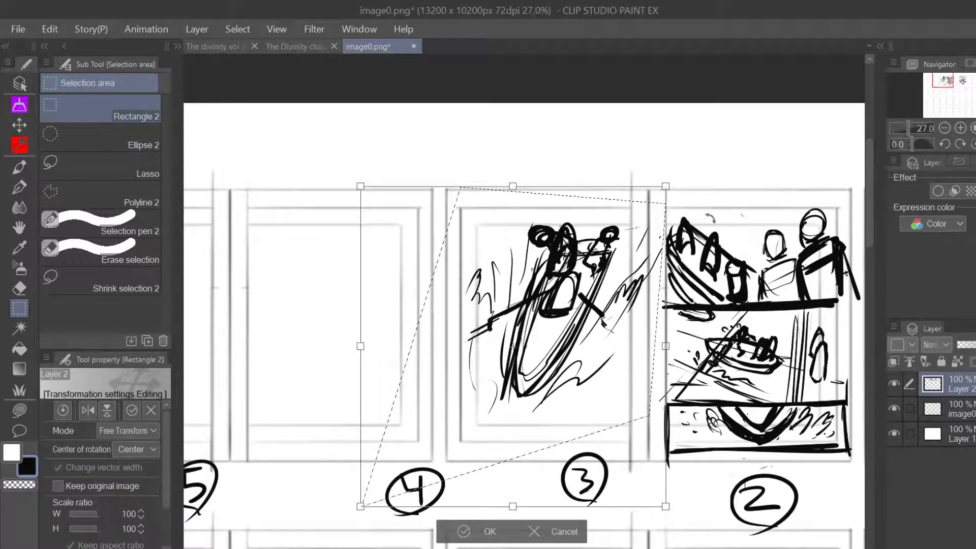
{"action": "left_click_drag", "start_coordinate": [666, 186], "coordinate": [664, 210]}
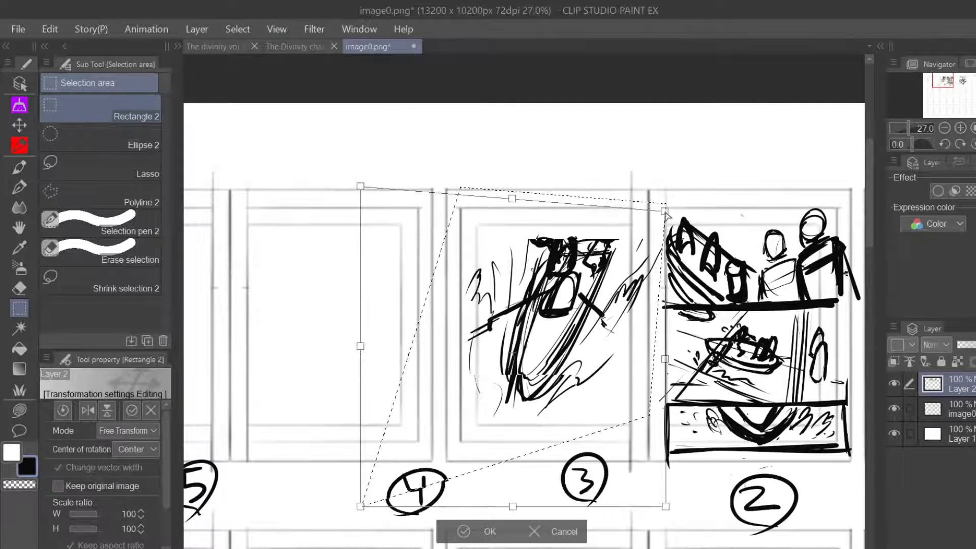
{"action": "left_click_drag", "start_coordinate": [512, 199], "coordinate": [518, 217]}
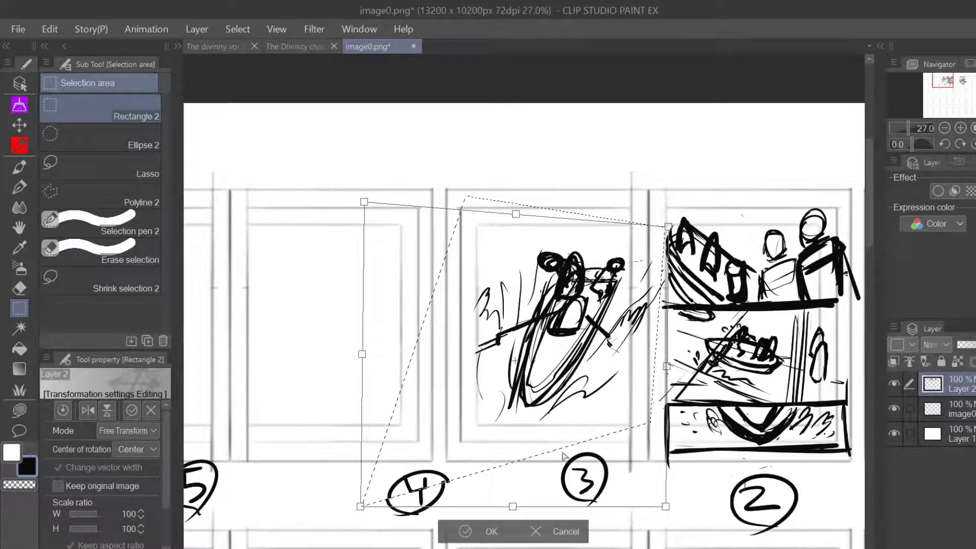
- Free-transform page 3's boat by pulling its lower corners and upper edge, apply the distortion, and deselect
{"action": "left_click_drag", "start_coordinate": [665, 507], "coordinate": [642, 490]}
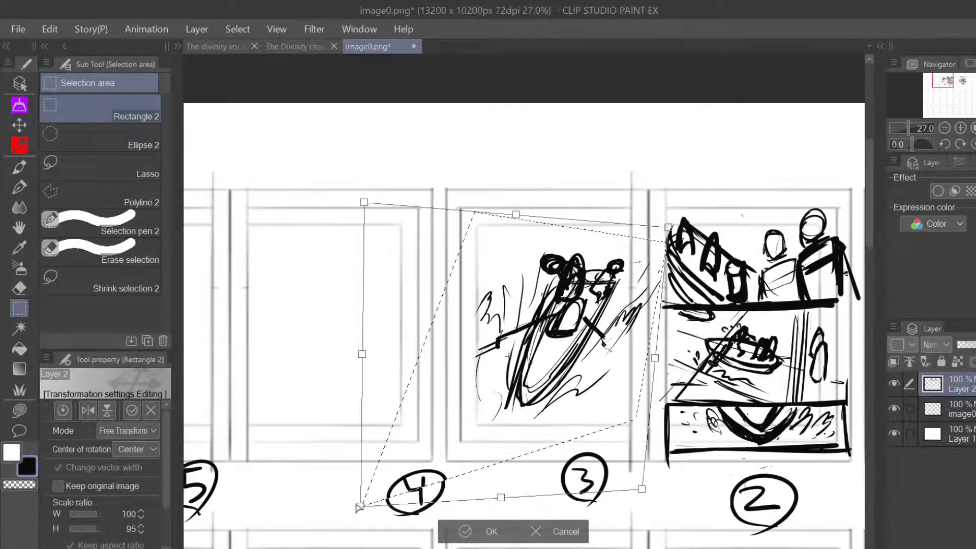
{"action": "mouse_move", "coordinate": [360, 507]}
{"action": "left_mouse_down"}
{"action": "mouse_move", "coordinate": [373, 462]}
{"action": "mouse_move", "coordinate": [347, 442]}
{"action": "left_mouse_up"}
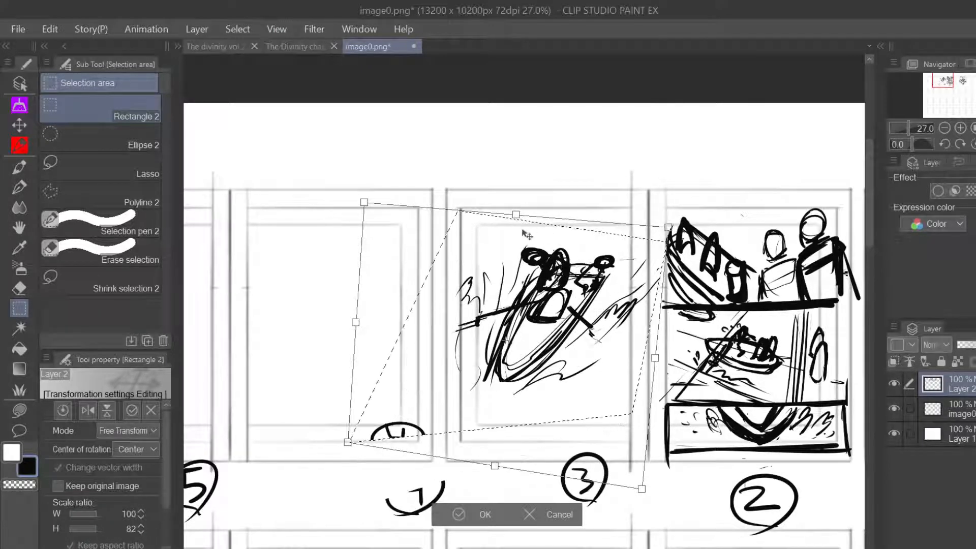
{"action": "left_click_drag", "start_coordinate": [522, 230], "coordinate": [544, 226]}
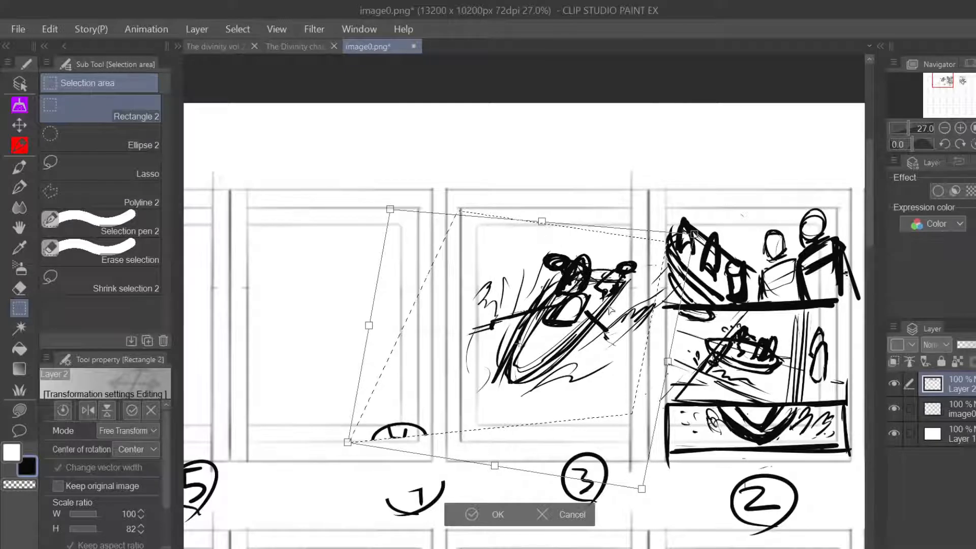
{"action": "left_click_drag", "start_coordinate": [649, 379], "coordinate": [641, 379]}
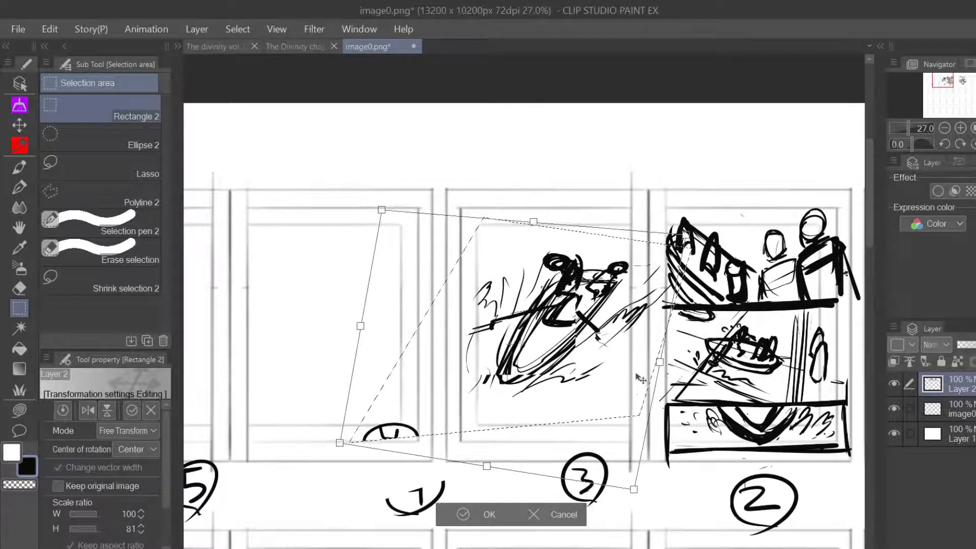
{"action": "left_click", "coordinate": [481, 515]}
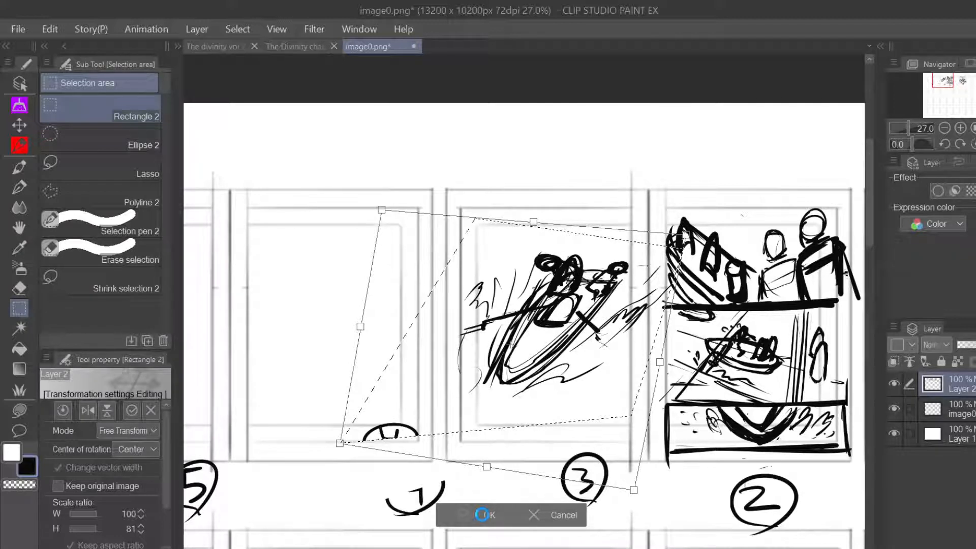
{"action": "left_click", "coordinate": [363, 467]}
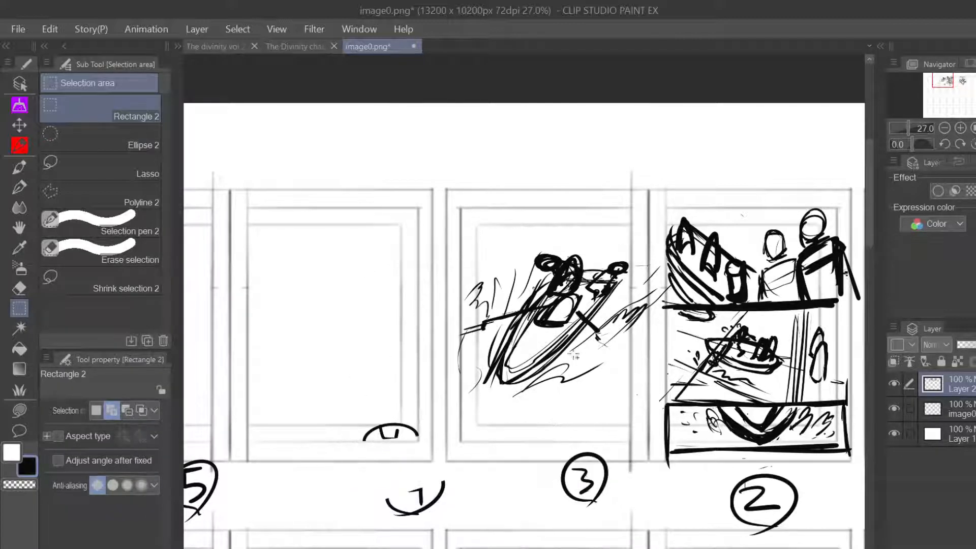
- Erase the broken pieces of the circled number below page 4 and rewrite the 4 in black with the G-pen
{"action": "left_click_drag", "start_coordinate": [949, 82], "coordinate": [950, 83]}
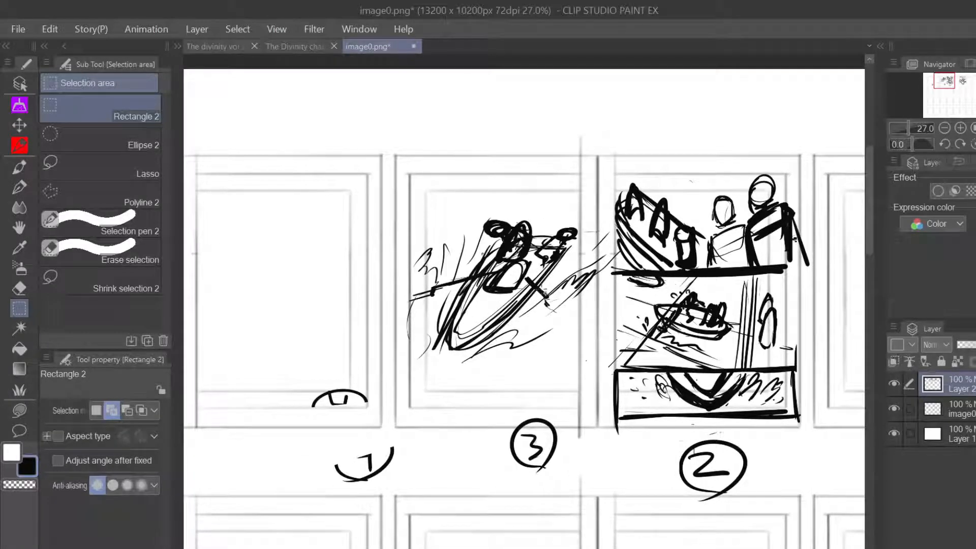
{"action": "left_click", "coordinate": [19, 187]}
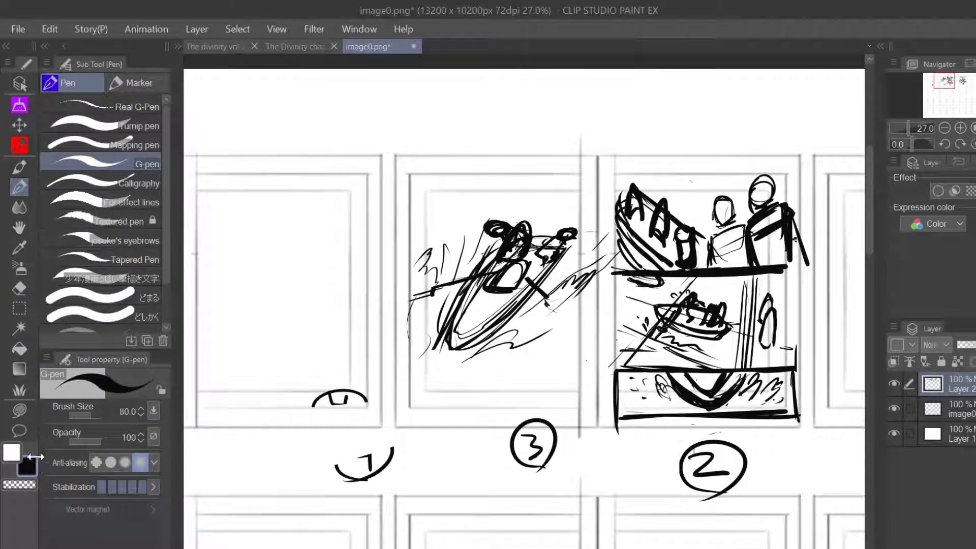
{"action": "left_click_drag", "start_coordinate": [414, 127], "coordinate": [338, 352]}
{"action": "key", "text": "ctrl+z"}
{"action": "left_click", "coordinate": [30, 482]}
{"action": "mouse_move", "coordinate": [368, 398]}
{"action": "left_mouse_down"}
{"action": "mouse_move", "coordinate": [370, 409]}
{"action": "mouse_move", "coordinate": [356, 395]}
{"action": "mouse_move", "coordinate": [309, 399]}
{"action": "left_mouse_up"}
{"action": "mouse_move", "coordinate": [380, 435]}
{"action": "left_mouse_down"}
{"action": "mouse_move", "coordinate": [342, 468]}
{"action": "mouse_move", "coordinate": [383, 457]}
{"action": "mouse_move", "coordinate": [385, 466]}
{"action": "mouse_move", "coordinate": [356, 454]}
{"action": "mouse_move", "coordinate": [373, 458]}
{"action": "left_mouse_up"}
{"action": "left_click", "coordinate": [33, 455]}
{"action": "left_click_drag", "start_coordinate": [367, 441], "coordinate": [367, 475]}
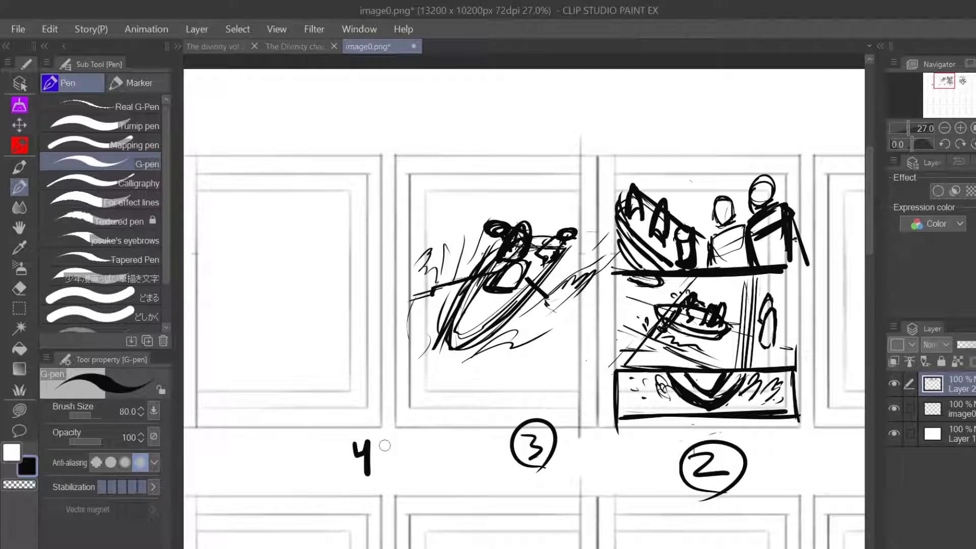
{"action": "left_click_drag", "start_coordinate": [946, 81], "coordinate": [942, 80]}
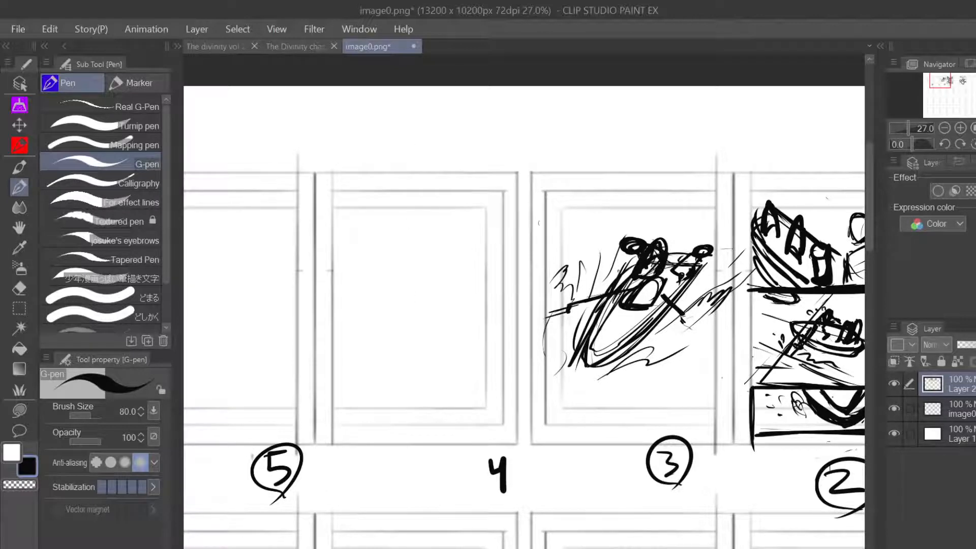
{"action": "left_click_drag", "start_coordinate": [351, 293], "coordinate": [462, 229]}
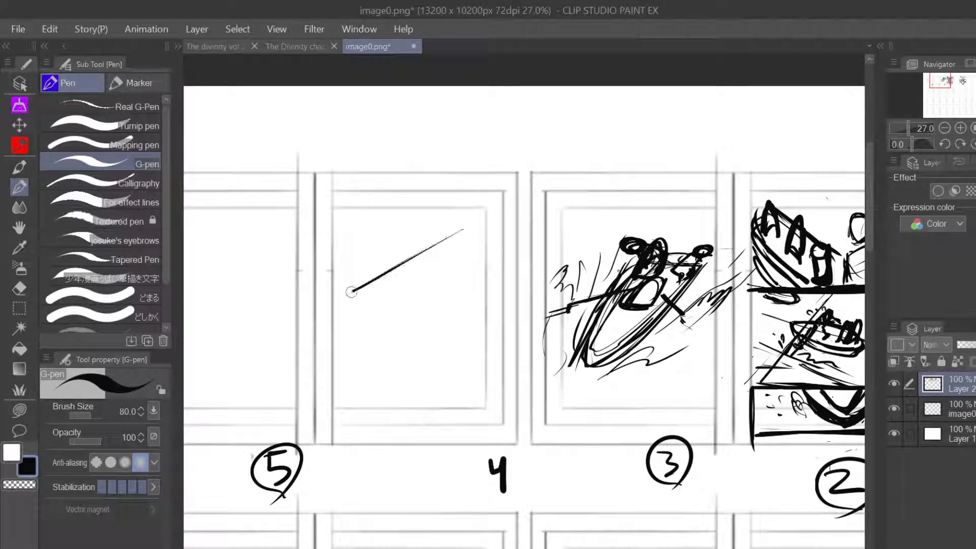
{"action": "key", "text": "ctrl+z"}
{"action": "key", "text": "ctrl+z"}
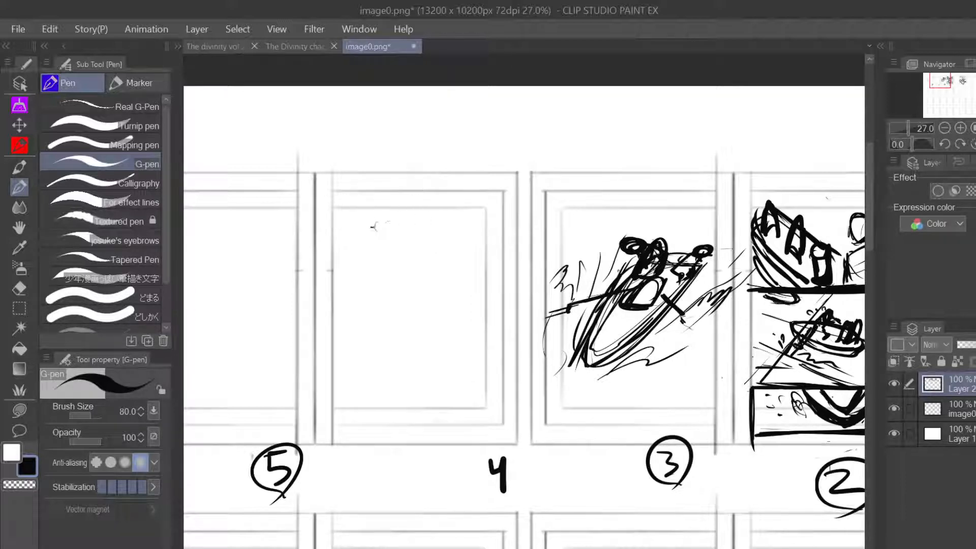
- Sketch a small side-view boat carrying two figures near the top of page 4
{"action": "mouse_move", "coordinate": [371, 227]}
{"action": "left_mouse_down"}
{"action": "mouse_move", "coordinate": [461, 219]}
{"action": "mouse_move", "coordinate": [441, 244]}
{"action": "mouse_move", "coordinate": [453, 245]}
{"action": "mouse_move", "coordinate": [395, 243]}
{"action": "mouse_move", "coordinate": [429, 222]}
{"action": "mouse_move", "coordinate": [459, 222]}
{"action": "mouse_move", "coordinate": [446, 205]}
{"action": "mouse_move", "coordinate": [448, 214]}
{"action": "left_mouse_up"}
{"action": "key", "text": "ctrl+z"}
{"action": "key", "text": "ctrl+z"}
{"action": "key", "text": "ctrl+z"}
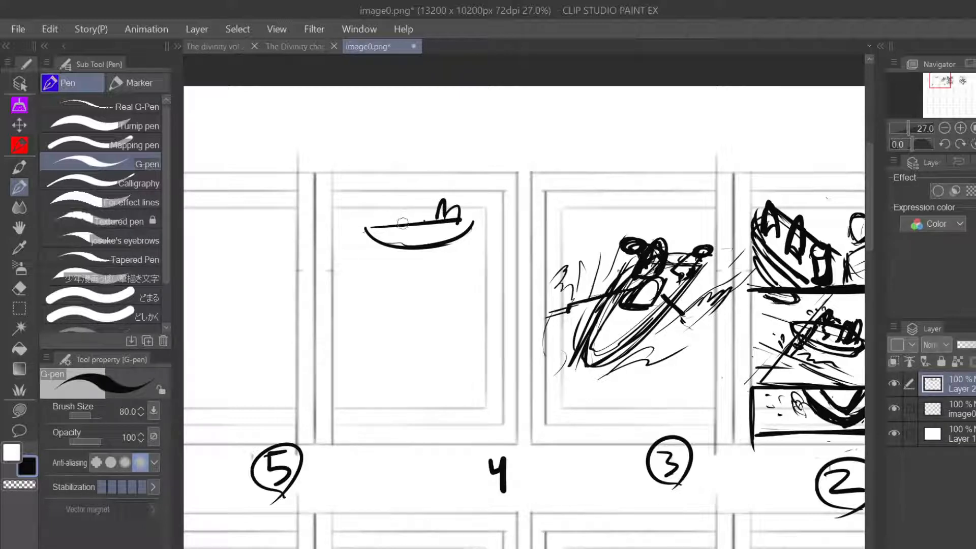
{"action": "mouse_move", "coordinate": [418, 202]}
{"action": "left_mouse_down"}
{"action": "mouse_move", "coordinate": [407, 227]}
{"action": "mouse_move", "coordinate": [403, 207]}
{"action": "left_mouse_up"}
{"action": "left_click_drag", "start_coordinate": [430, 224], "coordinate": [484, 218]}
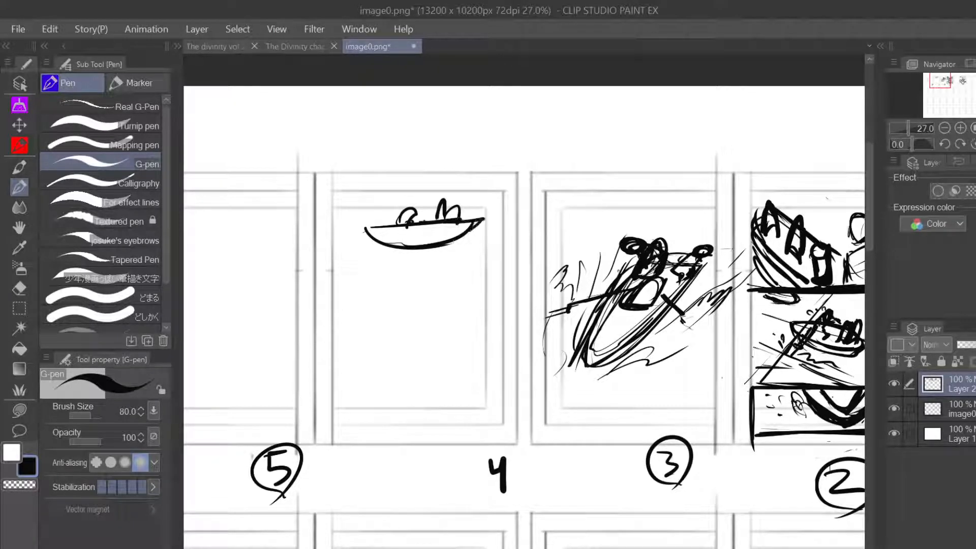
{"action": "left_click", "coordinate": [21, 307]}
{"action": "mouse_move", "coordinate": [326, 163]}
{"action": "left_mouse_down"}
{"action": "mouse_move", "coordinate": [508, 261]}
{"action": "mouse_move", "coordinate": [520, 280]}
{"action": "left_mouse_up"}
{"action": "left_click", "coordinate": [491, 297]}
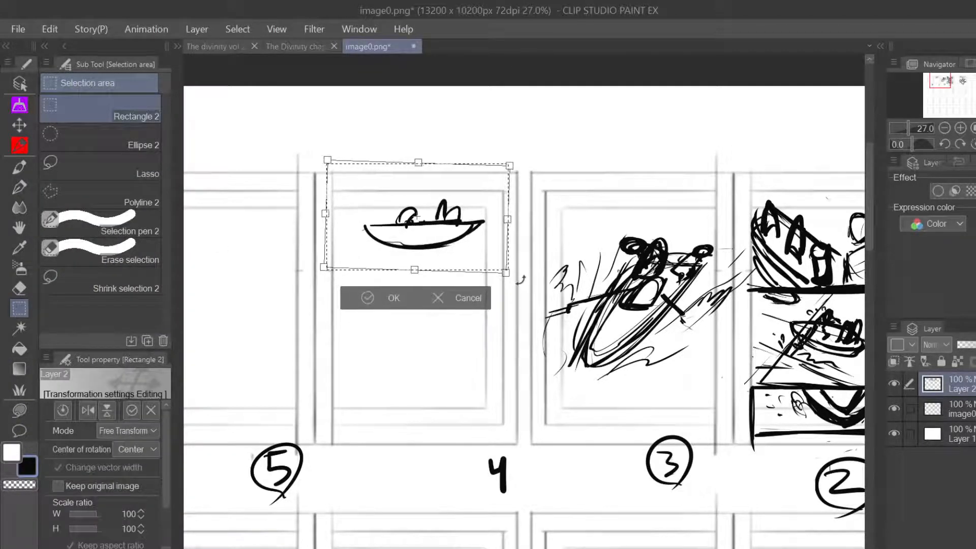
{"action": "left_click", "coordinate": [377, 302]}
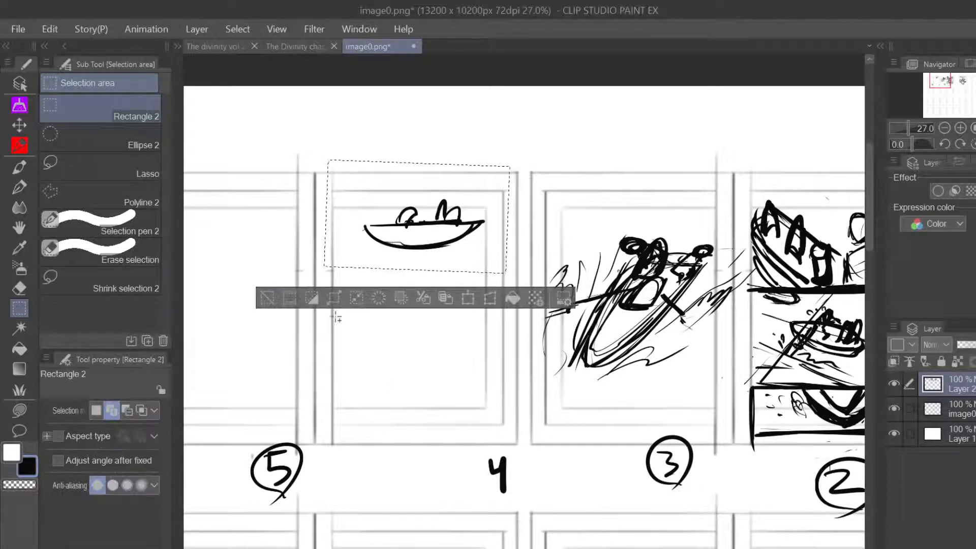
{"action": "left_click", "coordinate": [267, 299]}
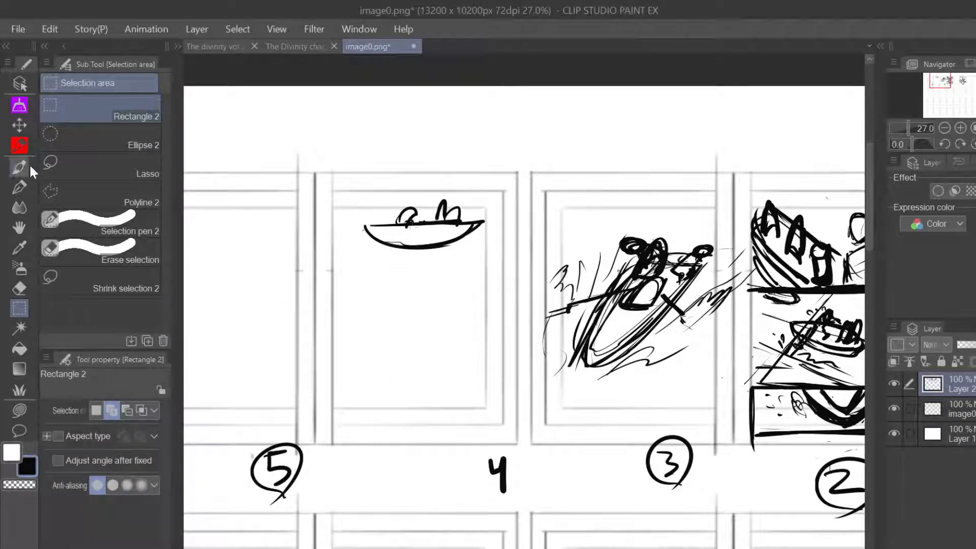
- Draw horizontal water lines under page 4's boat with the G-pen and a rounded shape with radiating lines below them
{"action": "left_click", "coordinate": [27, 184]}
{"action": "left_click_drag", "start_coordinate": [319, 242], "coordinate": [521, 239]}
{"action": "left_click_drag", "start_coordinate": [348, 256], "coordinate": [525, 248]}
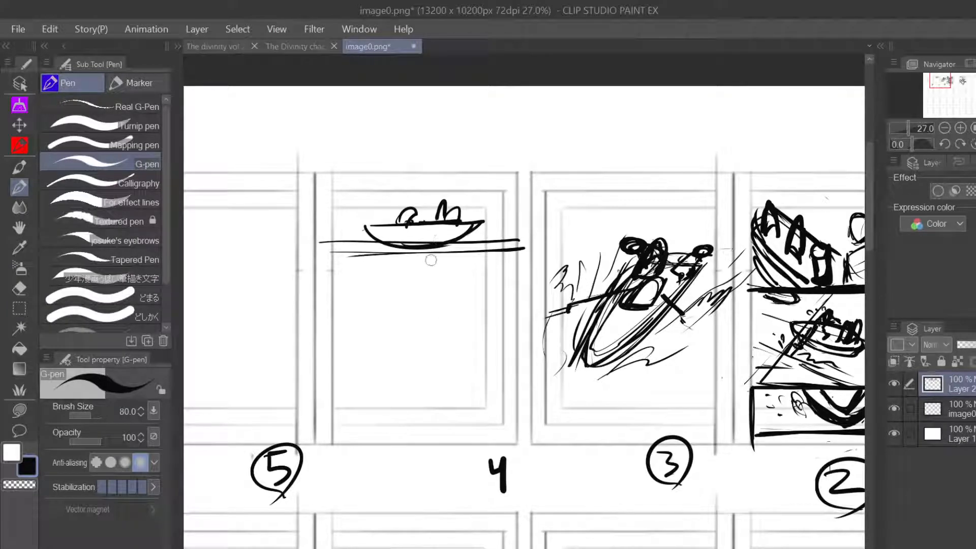
{"action": "mouse_move", "coordinate": [447, 265]}
{"action": "left_mouse_down"}
{"action": "mouse_move", "coordinate": [445, 304]}
{"action": "mouse_move", "coordinate": [491, 274]}
{"action": "mouse_move", "coordinate": [484, 291]}
{"action": "mouse_move", "coordinate": [438, 277]}
{"action": "mouse_move", "coordinate": [455, 313]}
{"action": "mouse_move", "coordinate": [466, 315]}
{"action": "mouse_move", "coordinate": [443, 259]}
{"action": "mouse_move", "coordinate": [441, 310]}
{"action": "mouse_move", "coordinate": [433, 283]}
{"action": "mouse_move", "coordinate": [415, 315]}
{"action": "left_mouse_up"}
{"action": "left_click_drag", "start_coordinate": [478, 270], "coordinate": [519, 306]}
{"action": "left_click_drag", "start_coordinate": [420, 265], "coordinate": [521, 260]}
{"action": "mouse_move", "coordinate": [452, 261]}
{"action": "left_mouse_down"}
{"action": "mouse_move", "coordinate": [359, 308]}
{"action": "mouse_move", "coordinate": [538, 284]}
{"action": "left_mouse_up"}
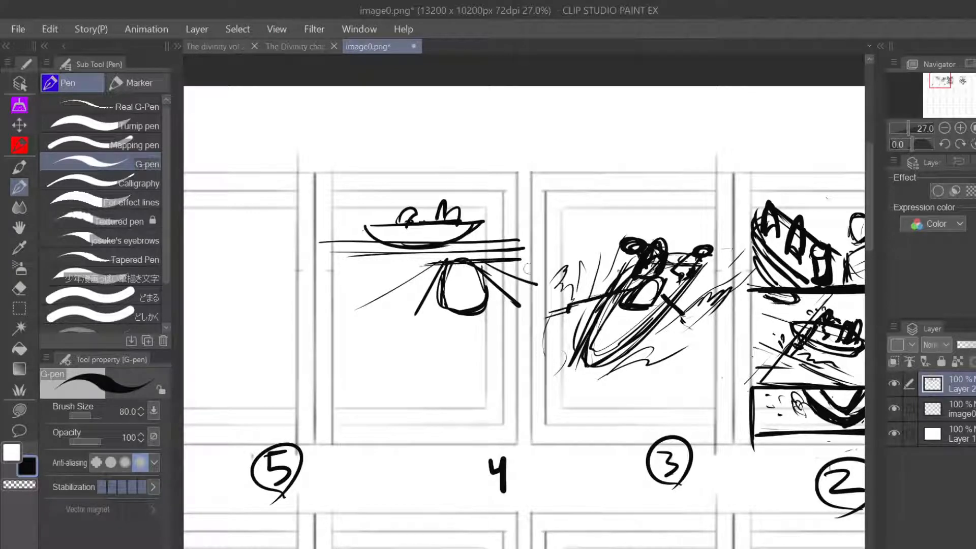
- Sketch a slanted boat hull with speed lines in page 4's lower half and a curved line beneath it
{"action": "mouse_move", "coordinate": [385, 336]}
{"action": "left_mouse_down"}
{"action": "mouse_move", "coordinate": [353, 371]}
{"action": "mouse_move", "coordinate": [407, 363]}
{"action": "mouse_move", "coordinate": [386, 339]}
{"action": "mouse_move", "coordinate": [425, 328]}
{"action": "mouse_move", "coordinate": [448, 346]}
{"action": "mouse_move", "coordinate": [412, 369]}
{"action": "mouse_move", "coordinate": [340, 386]}
{"action": "left_mouse_up"}
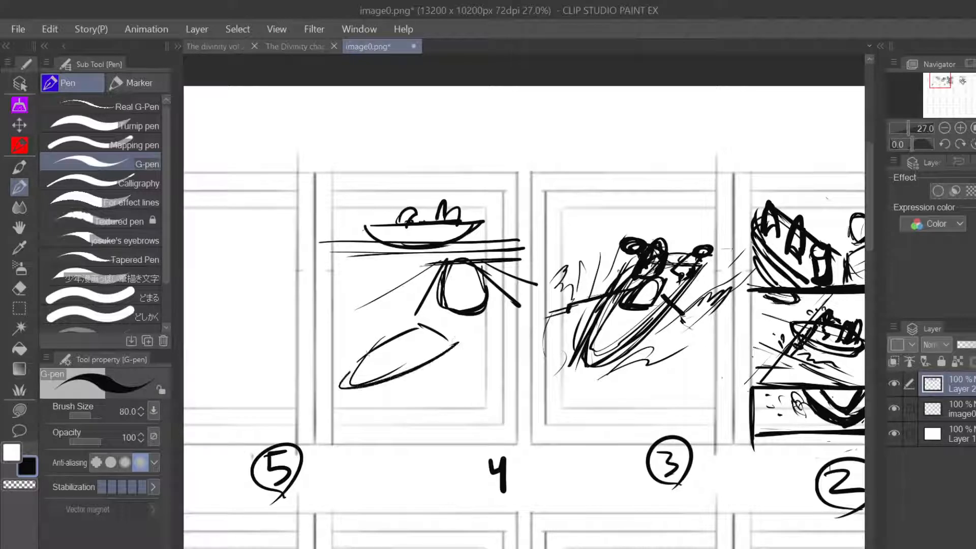
{"action": "left_click_drag", "start_coordinate": [432, 323], "coordinate": [340, 385]}
{"action": "mouse_move", "coordinate": [390, 327]}
{"action": "left_mouse_down"}
{"action": "mouse_move", "coordinate": [319, 381]}
{"action": "mouse_move", "coordinate": [479, 378]}
{"action": "left_mouse_up"}
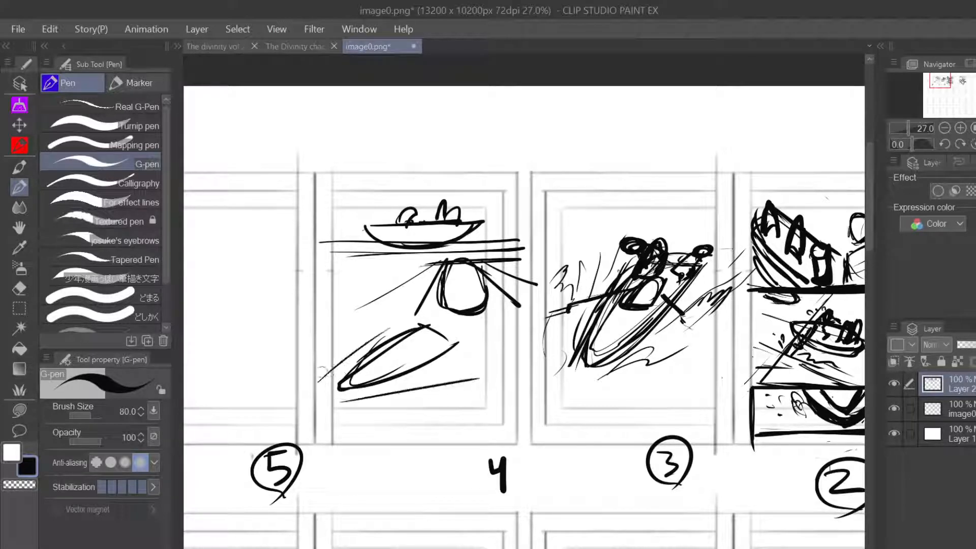
{"action": "left_click_drag", "start_coordinate": [354, 336], "coordinate": [311, 385]}
{"action": "left_click_drag", "start_coordinate": [311, 421], "coordinate": [466, 446]}
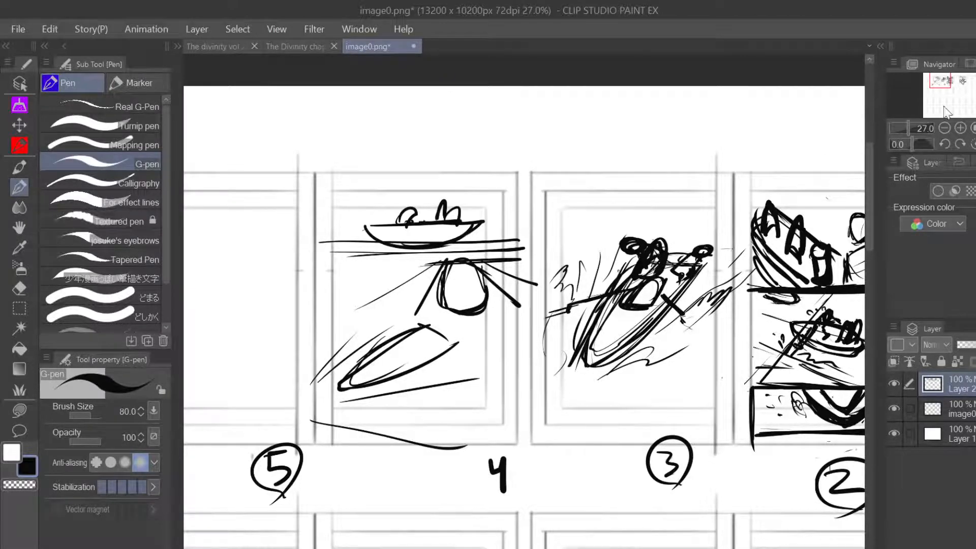
{"action": "left_click_drag", "start_coordinate": [942, 80], "coordinate": [938, 80]}
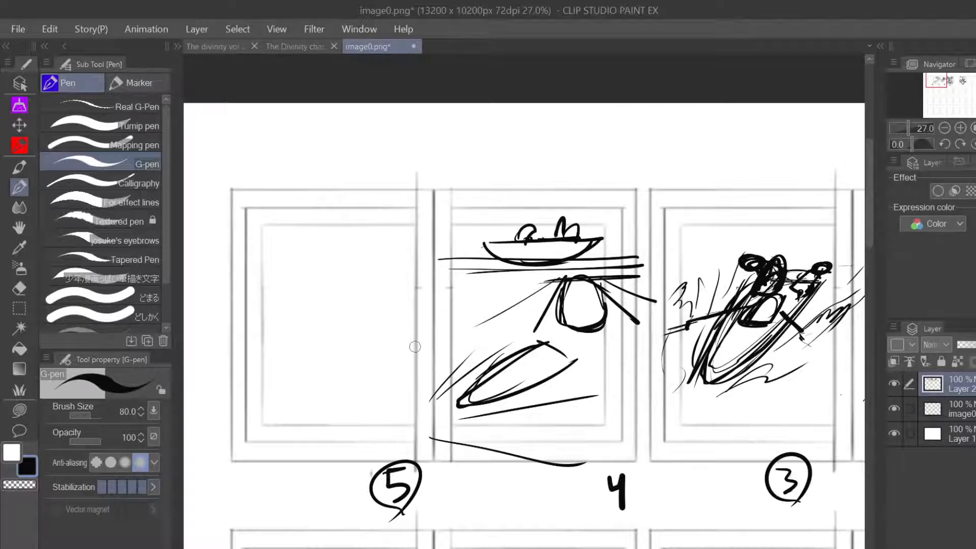
{"action": "mouse_move", "coordinate": [939, 82]}
{"action": "left_mouse_down"}
{"action": "mouse_move", "coordinate": [963, 79]}
{"action": "mouse_move", "coordinate": [932, 80]}
{"action": "mouse_move", "coordinate": [947, 71]}
{"action": "left_mouse_up"}
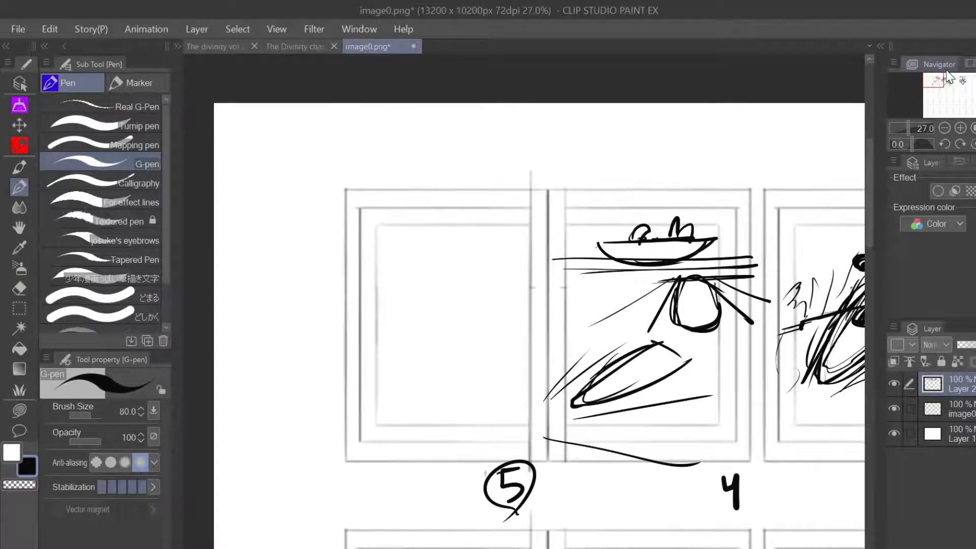
{"action": "left_click_drag", "start_coordinate": [432, 182], "coordinate": [417, 242]}
{"action": "key", "text": "ctrl+z"}
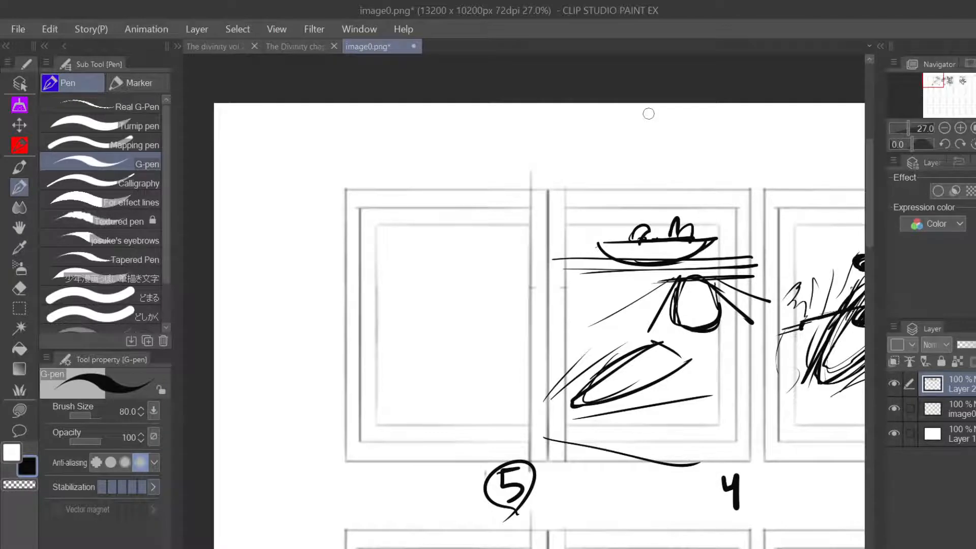
- Sketch a thick V-shaped hull beside the page 2 label and handwrite the note "bottom of boat" beneath it
{"action": "left_click_drag", "start_coordinate": [938, 80], "coordinate": [949, 84]}
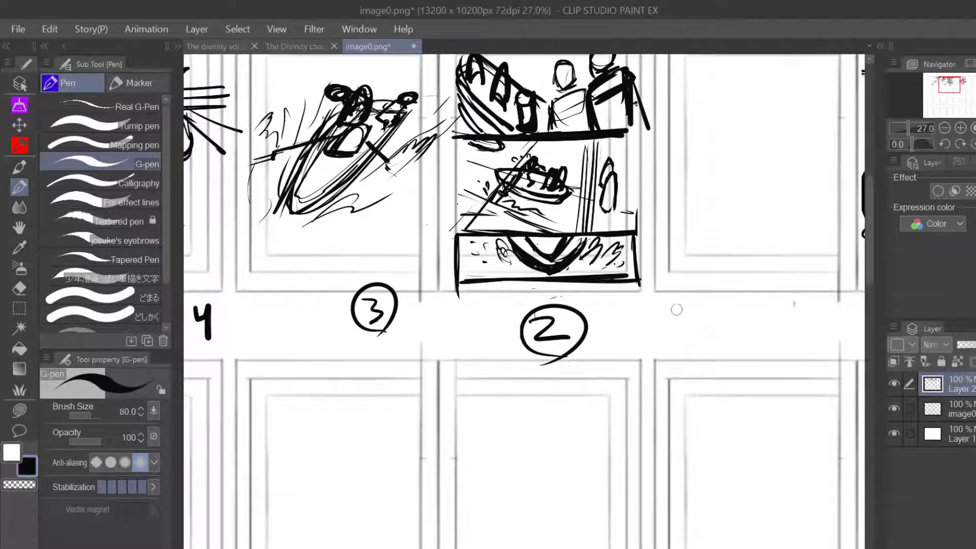
{"action": "mouse_move", "coordinate": [675, 302]}
{"action": "left_mouse_down"}
{"action": "mouse_move", "coordinate": [689, 340]}
{"action": "mouse_move", "coordinate": [717, 289]}
{"action": "left_mouse_up"}
{"action": "left_click_drag", "start_coordinate": [689, 341], "coordinate": [646, 304]}
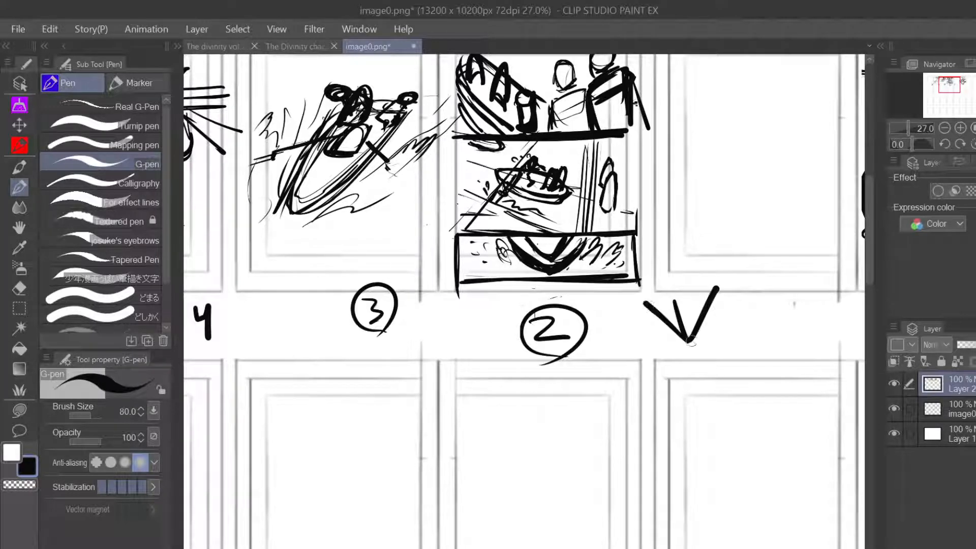
{"action": "mouse_move", "coordinate": [690, 341]}
{"action": "left_mouse_down"}
{"action": "mouse_move", "coordinate": [738, 298]}
{"action": "mouse_move", "coordinate": [642, 305]}
{"action": "mouse_move", "coordinate": [742, 298]}
{"action": "mouse_move", "coordinate": [697, 339]}
{"action": "mouse_move", "coordinate": [644, 305]}
{"action": "left_mouse_up"}
{"action": "mouse_move", "coordinate": [644, 305]}
{"action": "left_mouse_down"}
{"action": "mouse_move", "coordinate": [727, 325]}
{"action": "mouse_move", "coordinate": [713, 334]}
{"action": "mouse_move", "coordinate": [741, 306]}
{"action": "mouse_move", "coordinate": [696, 345]}
{"action": "mouse_move", "coordinate": [736, 320]}
{"action": "mouse_move", "coordinate": [711, 328]}
{"action": "left_mouse_up"}
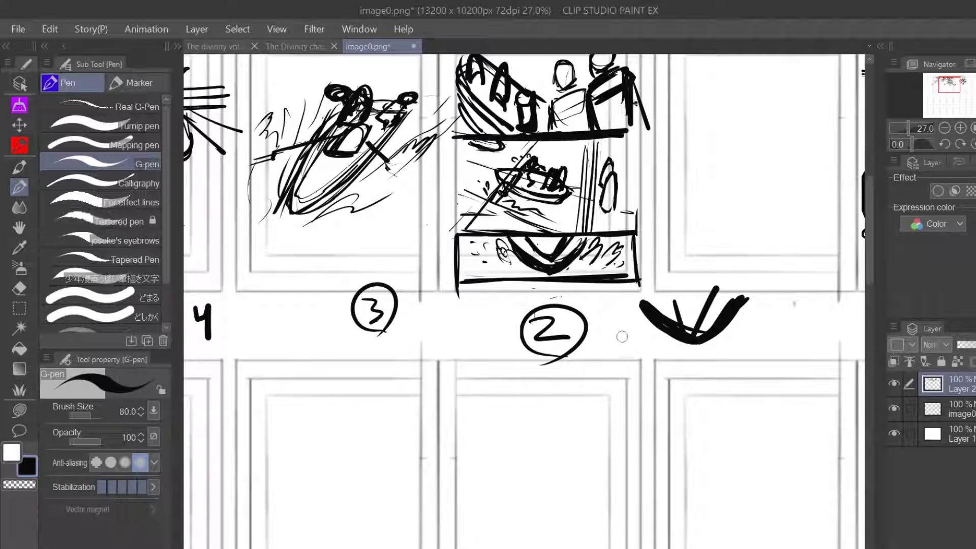
{"action": "mouse_move", "coordinate": [622, 336]}
{"action": "left_mouse_down"}
{"action": "mouse_move", "coordinate": [653, 355]}
{"action": "mouse_move", "coordinate": [661, 344]}
{"action": "mouse_move", "coordinate": [701, 359]}
{"action": "mouse_move", "coordinate": [739, 332]}
{"action": "mouse_move", "coordinate": [769, 355]}
{"action": "mouse_move", "coordinate": [813, 338]}
{"action": "left_mouse_up"}
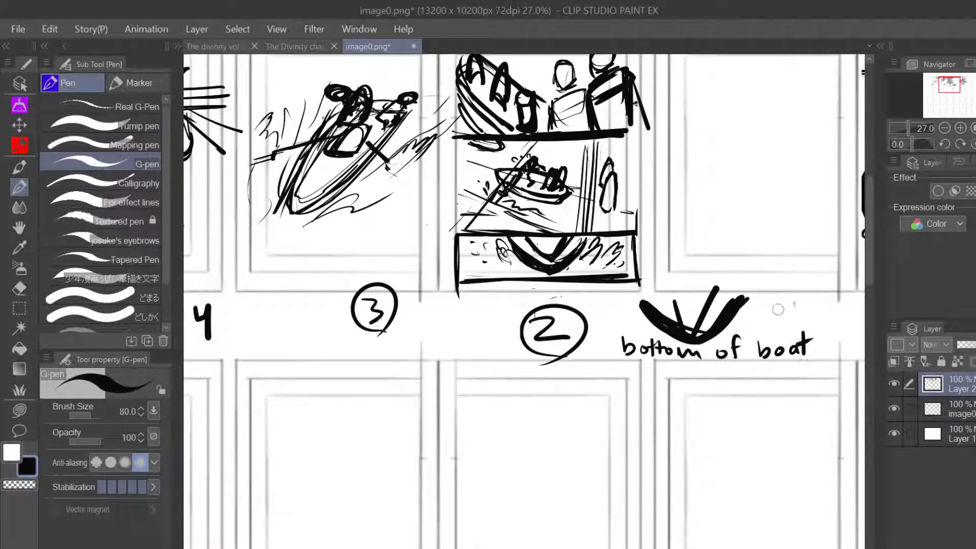
{"action": "mouse_move", "coordinate": [625, 326]}
{"action": "left_mouse_down"}
{"action": "mouse_move", "coordinate": [761, 327]}
{"action": "mouse_move", "coordinate": [701, 296]}
{"action": "left_mouse_up"}
{"action": "left_click_drag", "start_coordinate": [706, 280], "coordinate": [722, 280]}
{"action": "mouse_move", "coordinate": [575, 285]}
{"action": "left_mouse_down"}
{"action": "mouse_move", "coordinate": [677, 286]}
{"action": "mouse_move", "coordinate": [833, 423]}
{"action": "mouse_move", "coordinate": [763, 421]}
{"action": "left_mouse_up"}
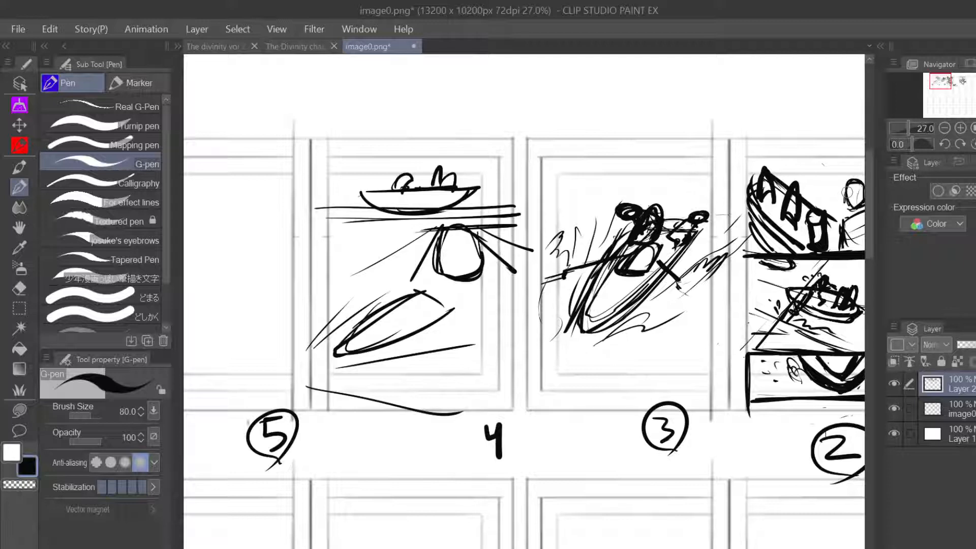
- Erase page 4's sketches and page 3's boat using Lasso fill with the transparent color
{"action": "left_click", "coordinate": [19, 410]}
{"action": "mouse_move", "coordinate": [258, 147]}
{"action": "left_mouse_down"}
{"action": "mouse_move", "coordinate": [264, 325]}
{"action": "mouse_move", "coordinate": [501, 416]}
{"action": "mouse_move", "coordinate": [528, 326]}
{"action": "mouse_move", "coordinate": [534, 142]}
{"action": "mouse_move", "coordinate": [269, 130]}
{"action": "left_mouse_up"}
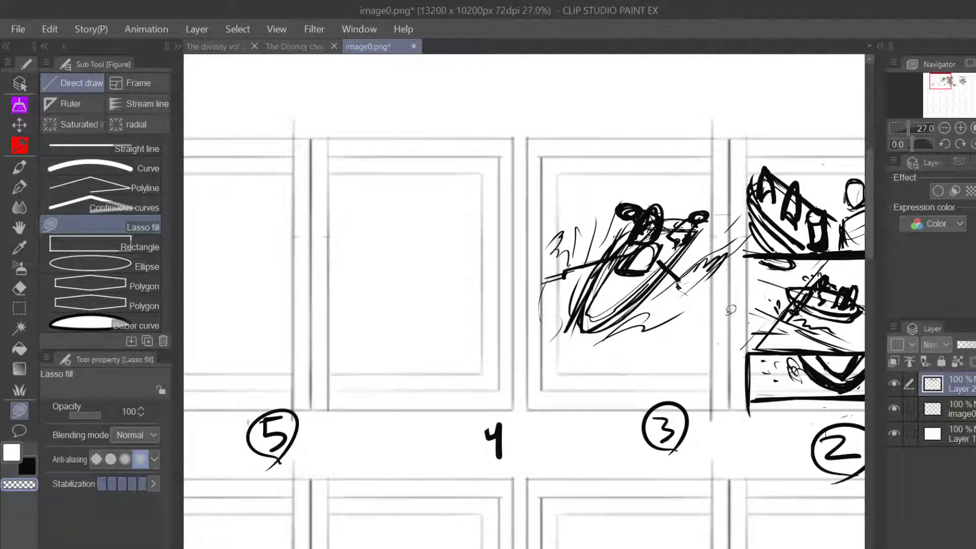
{"action": "mouse_move", "coordinate": [744, 282]}
{"action": "left_mouse_down"}
{"action": "mouse_move", "coordinate": [744, 220]}
{"action": "mouse_move", "coordinate": [689, 132]}
{"action": "mouse_move", "coordinate": [458, 256]}
{"action": "mouse_move", "coordinate": [703, 339]}
{"action": "left_mouse_up"}
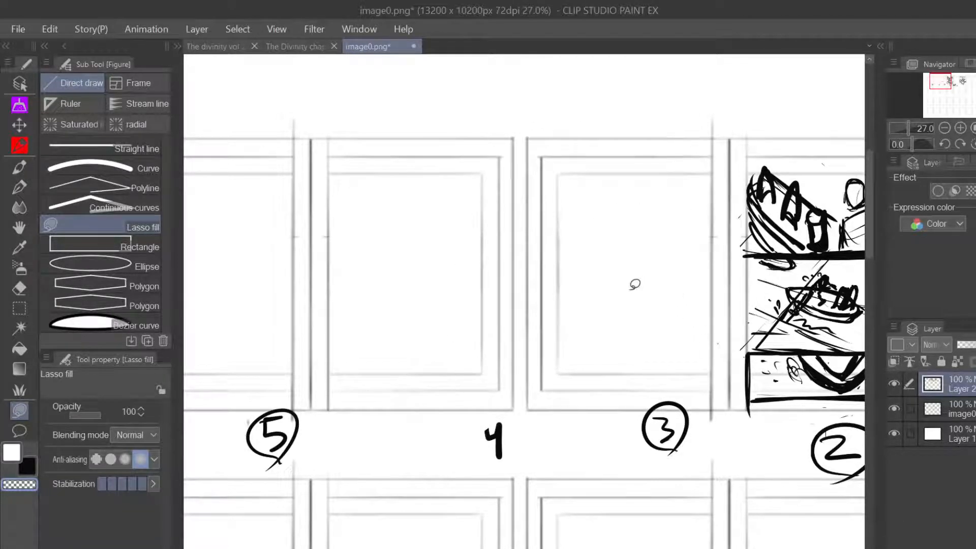
- Switch the drawing color to black and choose the G-pen
{"action": "left_click", "coordinate": [30, 462]}
{"action": "left_click", "coordinate": [20, 188]}
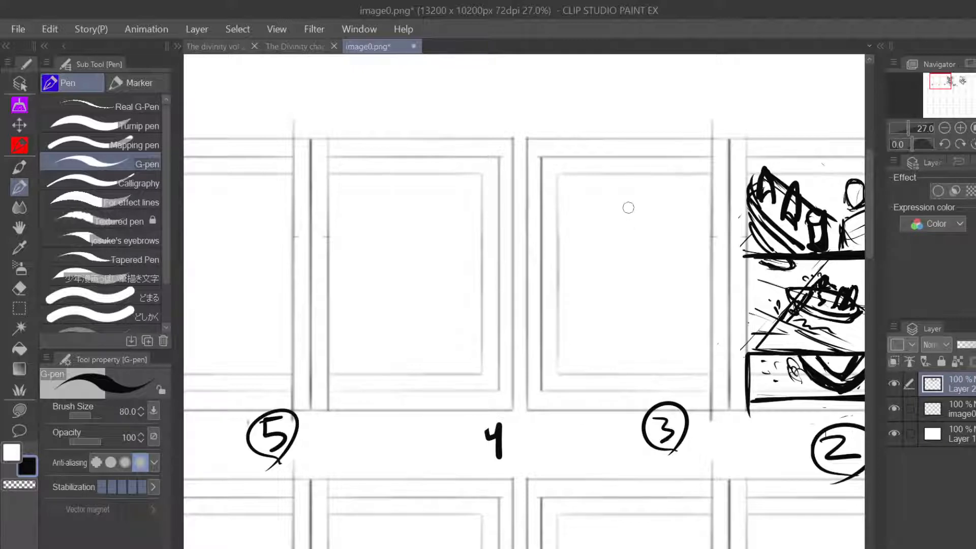
{"action": "left_click_drag", "start_coordinate": [619, 206], "coordinate": [662, 232]}
{"action": "mouse_move", "coordinate": [620, 207]}
{"action": "left_mouse_down"}
{"action": "mouse_move", "coordinate": [675, 214]}
{"action": "mouse_move", "coordinate": [718, 186]}
{"action": "left_mouse_up"}
{"action": "mouse_move", "coordinate": [618, 206]}
{"action": "left_mouse_down"}
{"action": "mouse_move", "coordinate": [712, 148]}
{"action": "mouse_move", "coordinate": [750, 141]}
{"action": "left_mouse_up"}
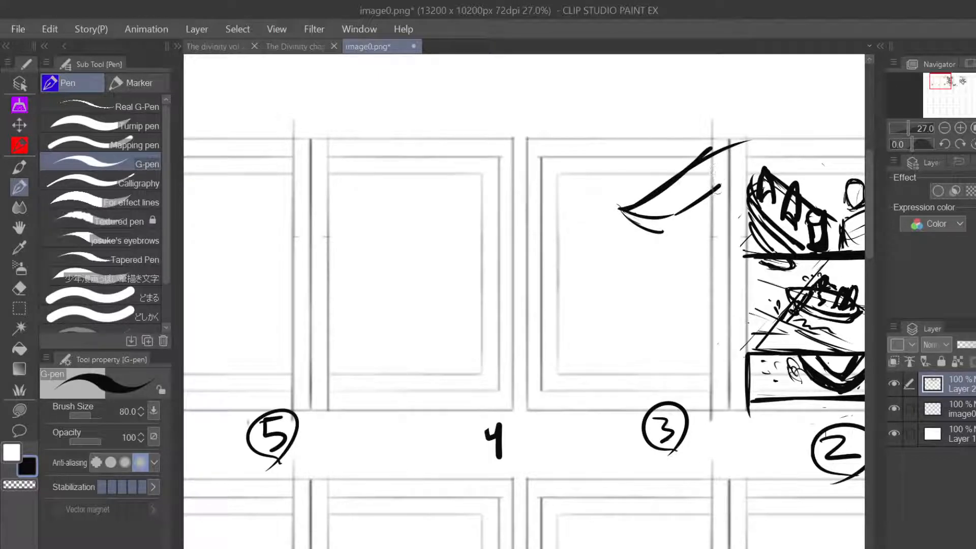
{"action": "key", "text": "ctrl+z"}
{"action": "key", "text": "ctrl+z"}
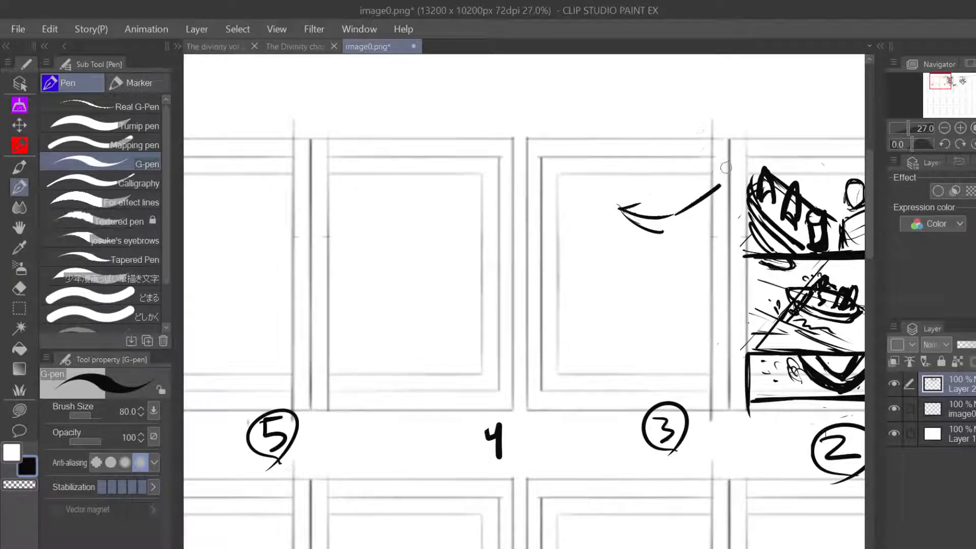
{"action": "key", "text": "ctrl+z"}
{"action": "key", "text": "ctrl+z"}
{"action": "key", "text": "ctrl+z"}
{"action": "key", "text": "ctrl+z"}
{"action": "key", "text": "ctrl+z"}
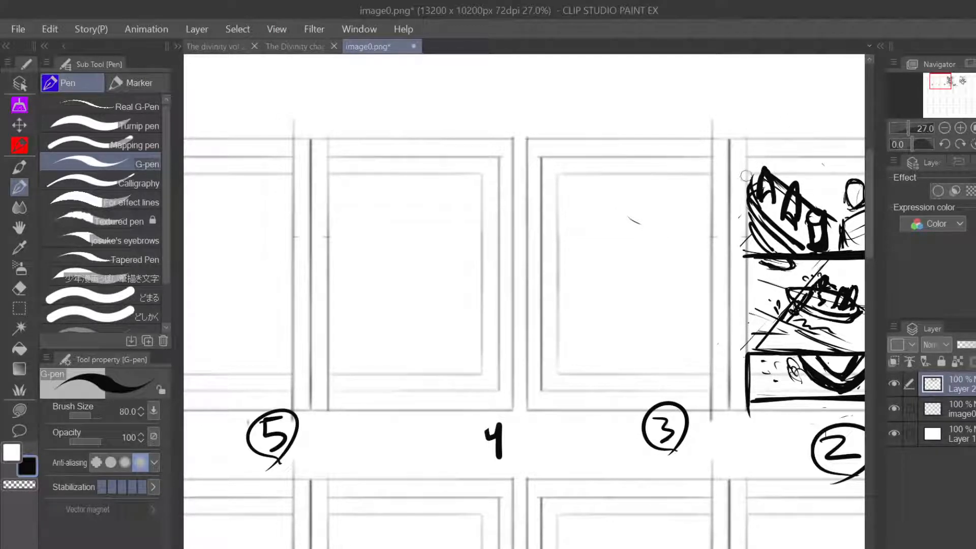
{"action": "left_click_drag", "start_coordinate": [942, 85], "coordinate": [952, 80]}
{"action": "left_click", "coordinate": [961, 128]}
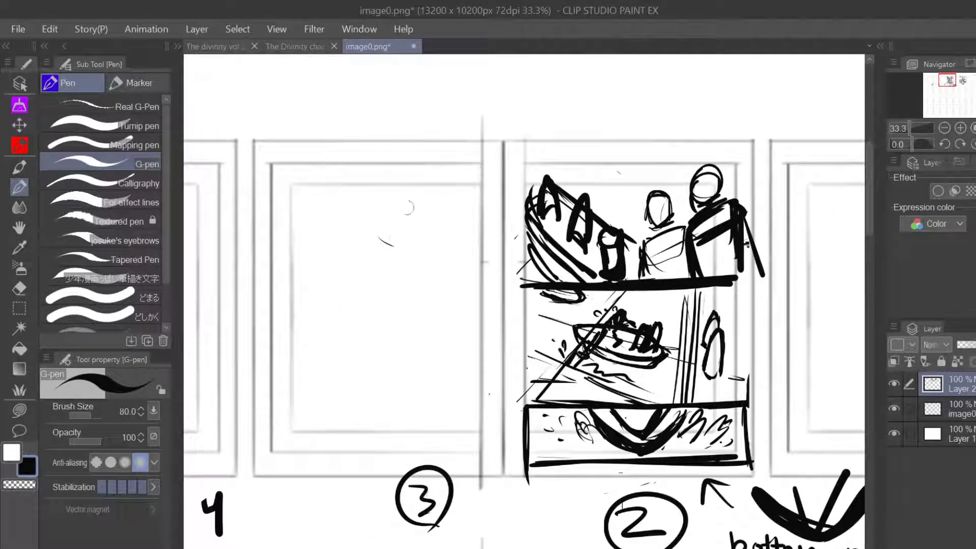
{"action": "mouse_move", "coordinate": [432, 203]}
{"action": "left_mouse_down"}
{"action": "mouse_move", "coordinate": [369, 203]}
{"action": "mouse_move", "coordinate": [397, 237]}
{"action": "left_mouse_up"}
{"action": "mouse_move", "coordinate": [357, 205]}
{"action": "left_mouse_down"}
{"action": "mouse_move", "coordinate": [431, 246]}
{"action": "mouse_move", "coordinate": [459, 204]}
{"action": "left_mouse_up"}
{"action": "mouse_move", "coordinate": [461, 206]}
{"action": "left_mouse_down"}
{"action": "mouse_move", "coordinate": [432, 230]}
{"action": "mouse_move", "coordinate": [395, 229]}
{"action": "left_mouse_up"}
{"action": "mouse_move", "coordinate": [391, 208]}
{"action": "left_mouse_down"}
{"action": "mouse_move", "coordinate": [368, 204]}
{"action": "mouse_move", "coordinate": [455, 205]}
{"action": "left_mouse_up"}
{"action": "left_click_drag", "start_coordinate": [360, 196], "coordinate": [447, 195]}
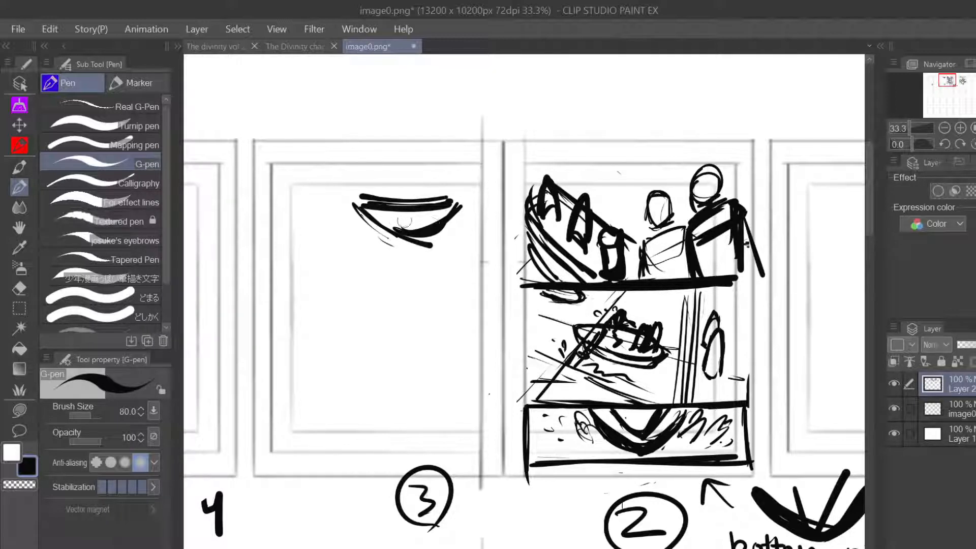
{"action": "key", "text": "ctrl+z"}
{"action": "key", "text": "ctrl+z"}
{"action": "key", "text": "ctrl+z"}
{"action": "key", "text": "ctrl+z"}
{"action": "key", "text": "ctrl+z"}
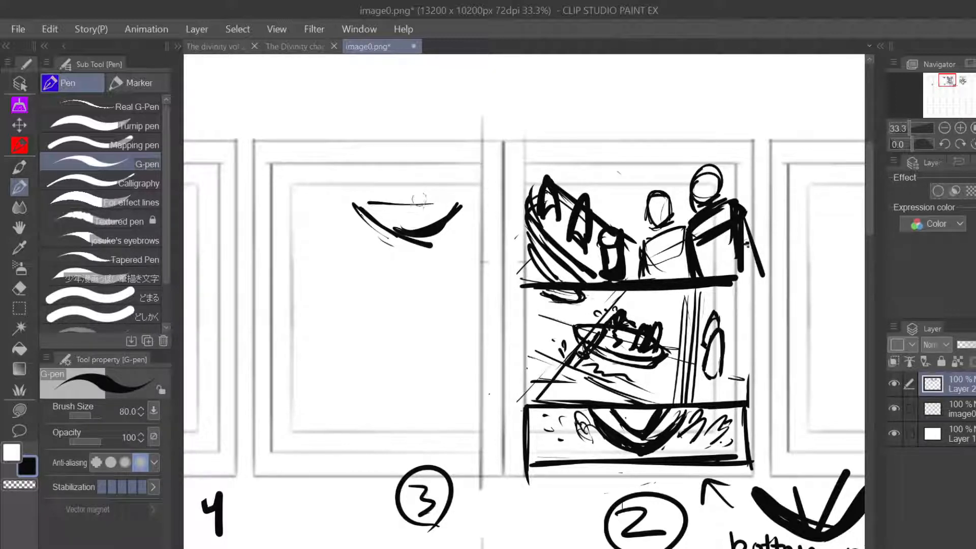
{"action": "key", "text": "ctrl+z"}
{"action": "key", "text": "ctrl+z"}
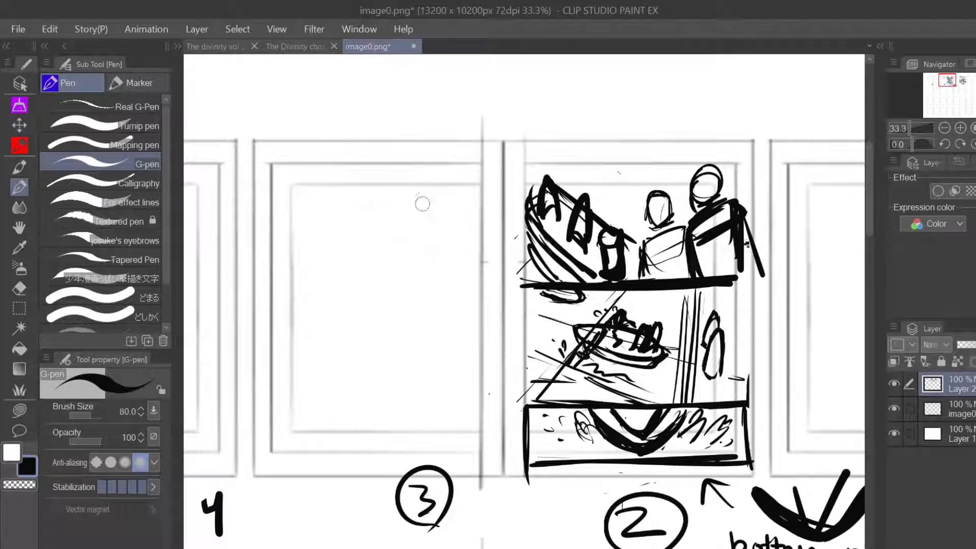
{"action": "left_click_drag", "start_coordinate": [402, 198], "coordinate": [405, 238]}
{"action": "mouse_move", "coordinate": [412, 195]}
{"action": "left_mouse_down"}
{"action": "mouse_move", "coordinate": [414, 241]}
{"action": "mouse_move", "coordinate": [381, 230]}
{"action": "mouse_move", "coordinate": [411, 198]}
{"action": "mouse_move", "coordinate": [444, 225]}
{"action": "mouse_move", "coordinate": [380, 232]}
{"action": "mouse_move", "coordinate": [393, 263]}
{"action": "mouse_move", "coordinate": [431, 257]}
{"action": "mouse_move", "coordinate": [447, 228]}
{"action": "mouse_move", "coordinate": [408, 263]}
{"action": "mouse_move", "coordinate": [385, 239]}
{"action": "mouse_move", "coordinate": [403, 213]}
{"action": "mouse_move", "coordinate": [409, 264]}
{"action": "left_mouse_up"}
{"action": "mouse_move", "coordinate": [417, 218]}
{"action": "left_mouse_down"}
{"action": "mouse_move", "coordinate": [423, 266]}
{"action": "mouse_move", "coordinate": [412, 250]}
{"action": "left_mouse_up"}
{"action": "left_click_drag", "start_coordinate": [403, 198], "coordinate": [373, 231]}
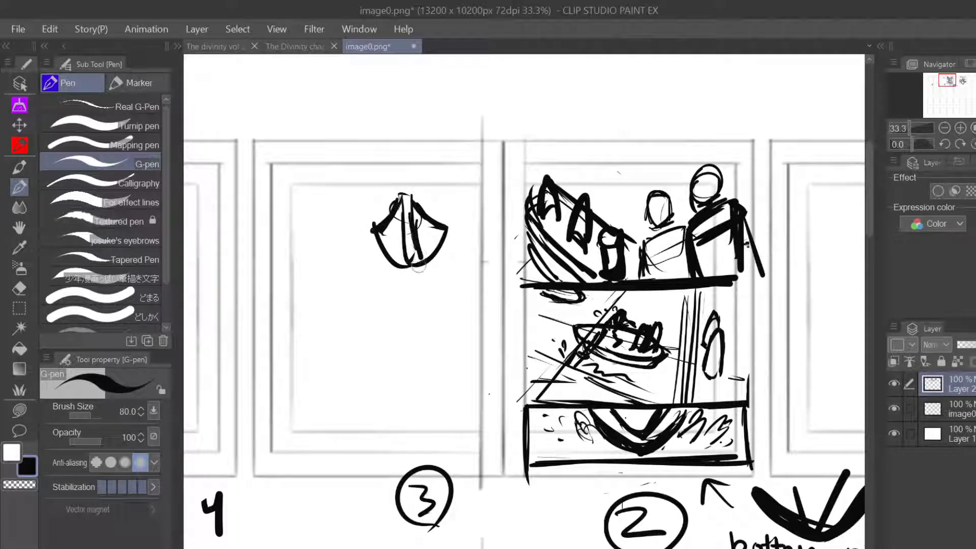
{"action": "left_click_drag", "start_coordinate": [410, 264], "coordinate": [450, 259]}
{"action": "left_click_drag", "start_coordinate": [447, 254], "coordinate": [407, 262]}
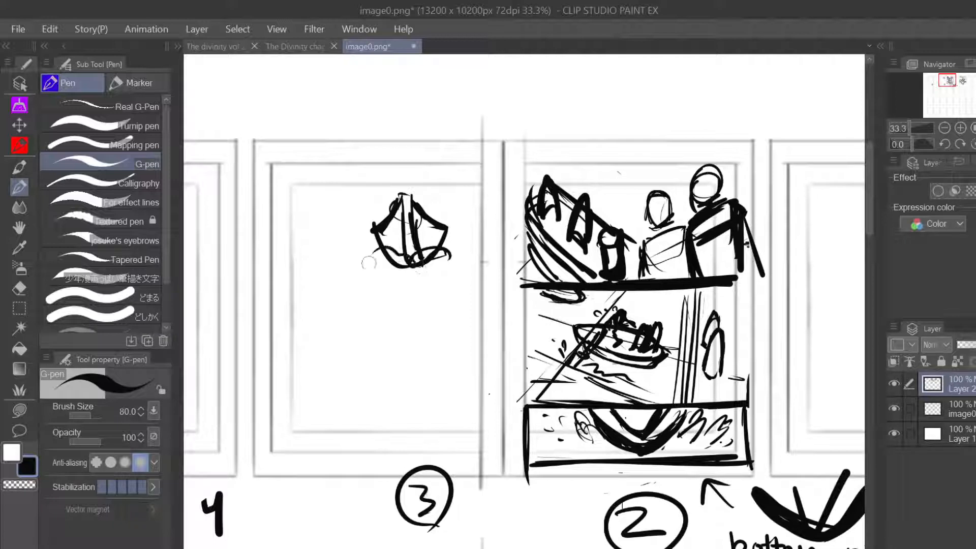
{"action": "mouse_move", "coordinate": [340, 251]}
{"action": "left_mouse_down"}
{"action": "mouse_move", "coordinate": [402, 275]}
{"action": "mouse_move", "coordinate": [489, 260]}
{"action": "left_mouse_up"}
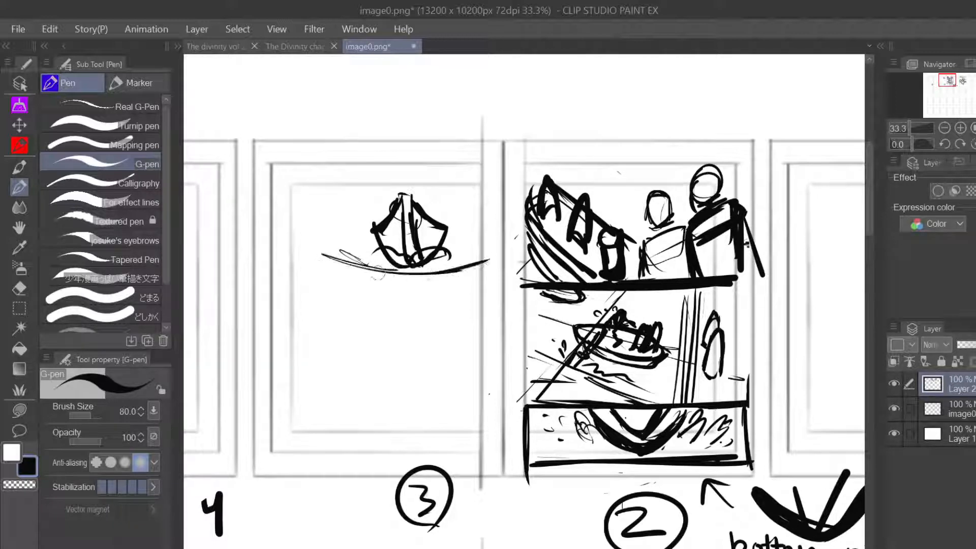
{"action": "left_click_drag", "start_coordinate": [376, 278], "coordinate": [473, 264]}
{"action": "mouse_move", "coordinate": [341, 277]}
{"action": "left_mouse_down"}
{"action": "mouse_move", "coordinate": [480, 280]}
{"action": "mouse_move", "coordinate": [491, 259]}
{"action": "left_mouse_up"}
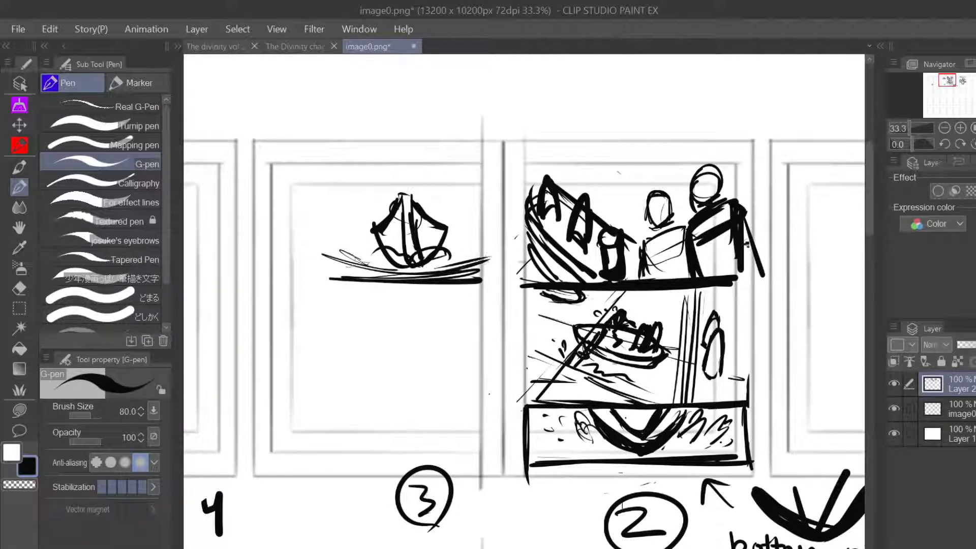
{"action": "mouse_move", "coordinate": [334, 258]}
{"action": "left_mouse_down"}
{"action": "mouse_move", "coordinate": [500, 255]}
{"action": "mouse_move", "coordinate": [355, 261]}
{"action": "left_mouse_up"}
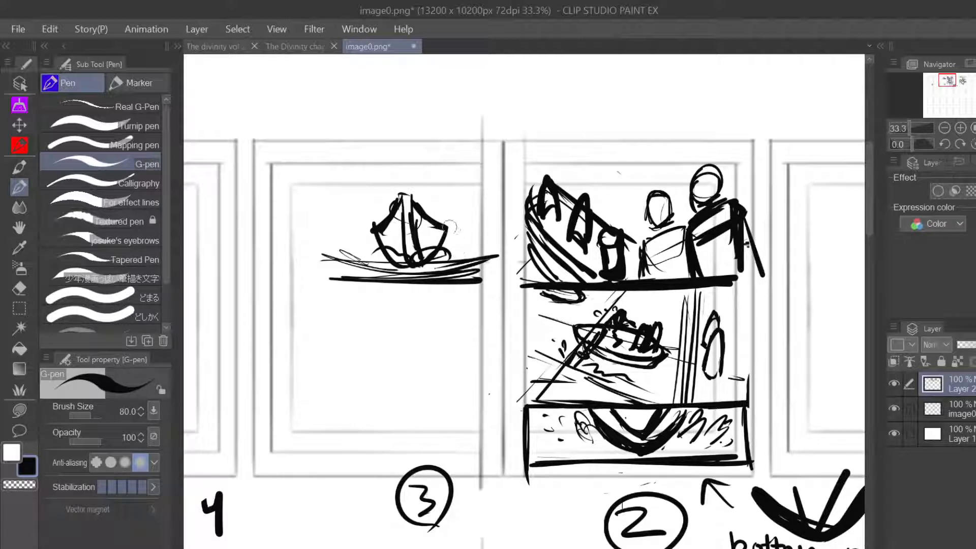
{"action": "key", "text": "ctrl+z"}
{"action": "key", "text": "ctrl+z"}
{"action": "key", "text": "ctrl+z"}
{"action": "key", "text": "ctrl+z"}
{"action": "key", "text": "ctrl+z"}
{"action": "key", "text": "ctrl+z"}
{"action": "key", "text": "ctrl+z"}
{"action": "key", "text": "ctrl+z"}
{"action": "key", "text": "ctrl+z"}
{"action": "key", "text": "ctrl+z"}
{"action": "key", "text": "ctrl+z"}
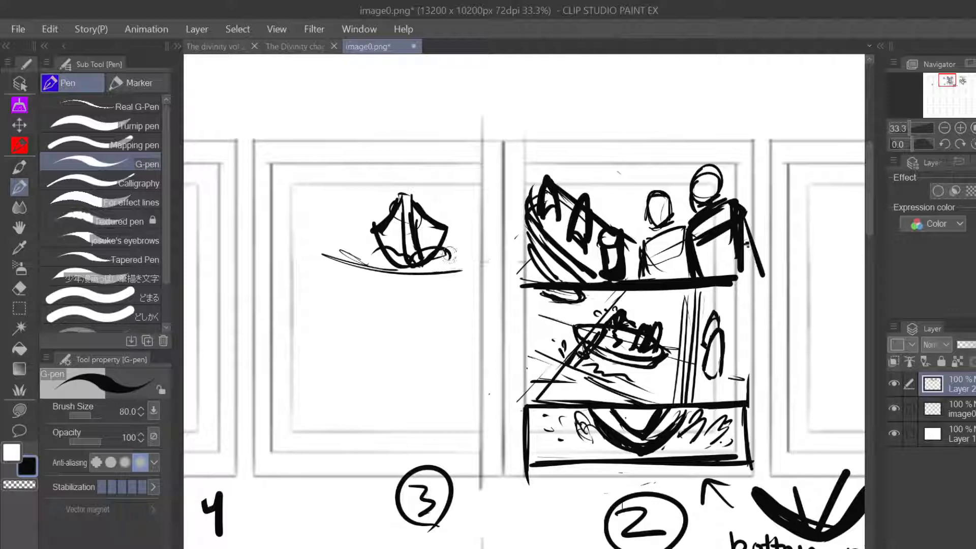
{"action": "key", "text": "ctrl+z"}
{"action": "key", "text": "ctrl+z"}
{"action": "key", "text": "ctrl+z"}
{"action": "key", "text": "ctrl+z"}
{"action": "key", "text": "ctrl+z"}
{"action": "key", "text": "ctrl+z"}
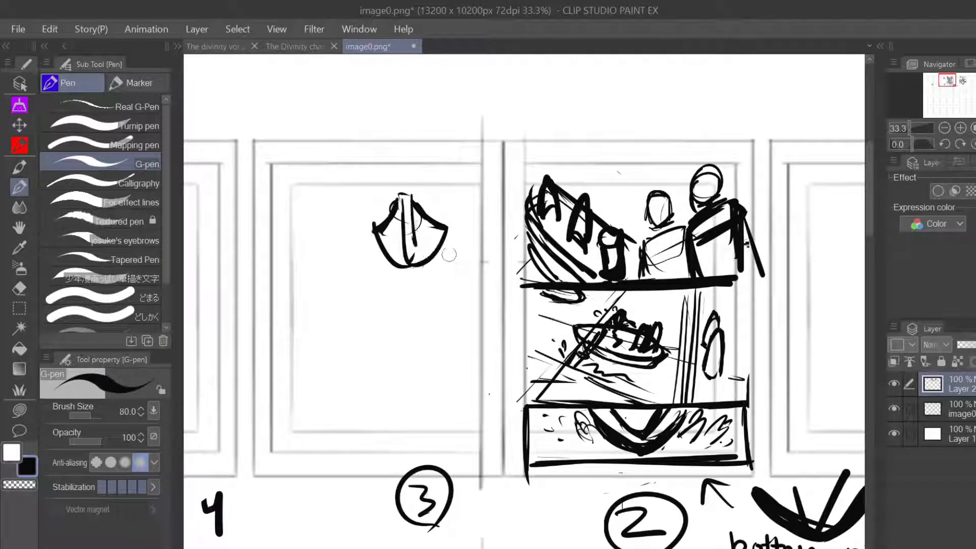
{"action": "key", "text": "ctrl+z"}
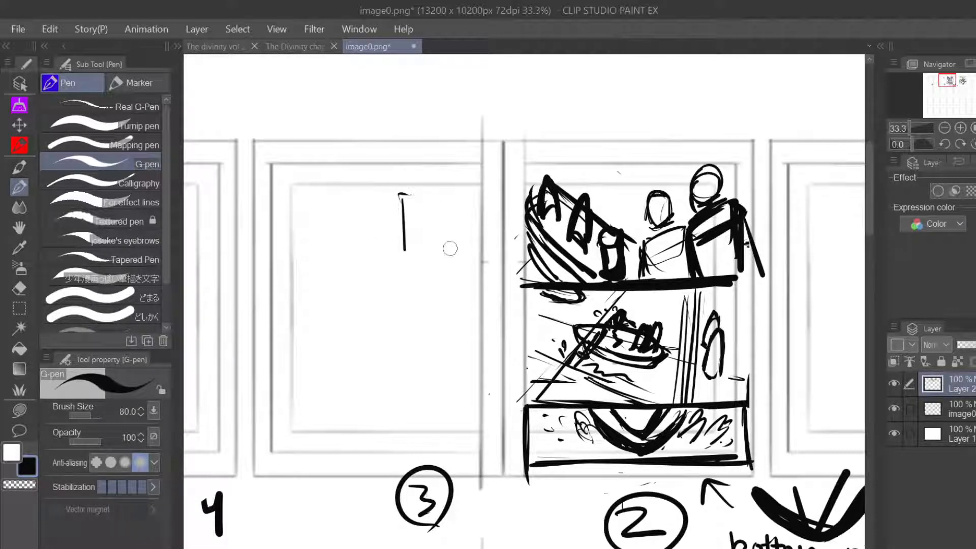
{"action": "key", "text": "ctrl+z"}
- Sketch a front-view boat hull with a small boxy detail at its centre in page 3's upper half
{"action": "mouse_move", "coordinate": [391, 239]}
{"action": "left_mouse_down"}
{"action": "mouse_move", "coordinate": [421, 236]}
{"action": "mouse_move", "coordinate": [403, 250]}
{"action": "mouse_move", "coordinate": [410, 261]}
{"action": "mouse_move", "coordinate": [397, 263]}
{"action": "left_mouse_up"}
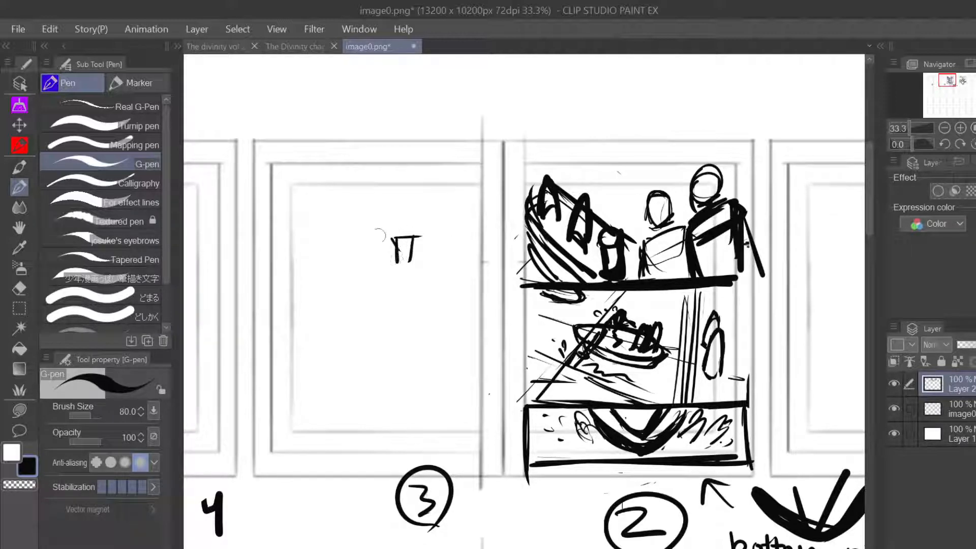
{"action": "mouse_move", "coordinate": [386, 208]}
{"action": "left_mouse_down"}
{"action": "mouse_move", "coordinate": [364, 242]}
{"action": "mouse_move", "coordinate": [374, 250]}
{"action": "left_mouse_up"}
{"action": "left_click_drag", "start_coordinate": [392, 256], "coordinate": [428, 235]}
{"action": "mouse_move", "coordinate": [416, 206]}
{"action": "left_mouse_down"}
{"action": "mouse_move", "coordinate": [437, 244]}
{"action": "mouse_move", "coordinate": [398, 257]}
{"action": "left_mouse_up"}
{"action": "mouse_move", "coordinate": [364, 238]}
{"action": "left_mouse_down"}
{"action": "mouse_move", "coordinate": [390, 253]}
{"action": "mouse_move", "coordinate": [362, 246]}
{"action": "mouse_move", "coordinate": [395, 273]}
{"action": "mouse_move", "coordinate": [439, 247]}
{"action": "left_mouse_up"}
{"action": "left_click_drag", "start_coordinate": [438, 246], "coordinate": [380, 271]}
{"action": "mouse_move", "coordinate": [362, 238]}
{"action": "left_mouse_down"}
{"action": "mouse_move", "coordinate": [414, 282]}
{"action": "mouse_move", "coordinate": [448, 249]}
{"action": "left_mouse_up"}
- Add two pointed shapes rising above page 3's boat hull and thicken its outline with slanted lines at the sides
{"action": "left_click_drag", "start_coordinate": [417, 206], "coordinate": [438, 238]}
{"action": "mouse_move", "coordinate": [441, 243]}
{"action": "left_mouse_down"}
{"action": "mouse_move", "coordinate": [423, 215]}
{"action": "mouse_move", "coordinate": [421, 191]}
{"action": "mouse_move", "coordinate": [407, 202]}
{"action": "mouse_move", "coordinate": [386, 196]}
{"action": "mouse_move", "coordinate": [422, 196]}
{"action": "left_mouse_up"}
{"action": "left_click_drag", "start_coordinate": [422, 197], "coordinate": [387, 201]}
{"action": "mouse_move", "coordinate": [381, 196]}
{"action": "left_mouse_down"}
{"action": "mouse_move", "coordinate": [369, 238]}
{"action": "mouse_move", "coordinate": [392, 191]}
{"action": "mouse_move", "coordinate": [402, 212]}
{"action": "mouse_move", "coordinate": [389, 214]}
{"action": "mouse_move", "coordinate": [410, 213]}
{"action": "left_mouse_up"}
{"action": "mouse_move", "coordinate": [417, 191]}
{"action": "left_mouse_down"}
{"action": "mouse_move", "coordinate": [424, 211]}
{"action": "mouse_move", "coordinate": [400, 226]}
{"action": "left_mouse_up"}
{"action": "mouse_move", "coordinate": [405, 216]}
{"action": "left_mouse_down"}
{"action": "mouse_move", "coordinate": [416, 231]}
{"action": "mouse_move", "coordinate": [419, 219]}
{"action": "mouse_move", "coordinate": [417, 229]}
{"action": "mouse_move", "coordinate": [371, 230]}
{"action": "left_mouse_up"}
{"action": "left_click_drag", "start_coordinate": [415, 217], "coordinate": [331, 249]}
{"action": "mouse_move", "coordinate": [430, 229]}
{"action": "left_mouse_down"}
{"action": "mouse_move", "coordinate": [436, 246]}
{"action": "mouse_move", "coordinate": [455, 246]}
{"action": "left_mouse_up"}
{"action": "left_click_drag", "start_coordinate": [359, 241], "coordinate": [396, 282]}
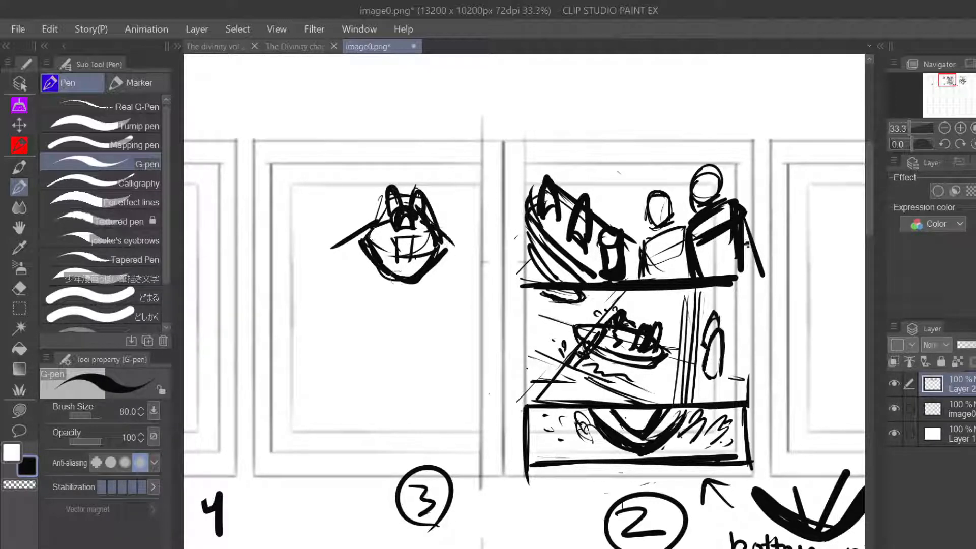
{"action": "left_click_drag", "start_coordinate": [447, 238], "coordinate": [411, 276]}
{"action": "left_click_drag", "start_coordinate": [383, 221], "coordinate": [372, 251]}
{"action": "left_click_drag", "start_coordinate": [384, 204], "coordinate": [366, 238]}
- Draw a horizon line above page 3's boat and curved waves around its hull, with a straight baseline beneath
{"action": "left_click_drag", "start_coordinate": [363, 176], "coordinate": [465, 173]}
{"action": "left_click_drag", "start_coordinate": [382, 201], "coordinate": [391, 189]}
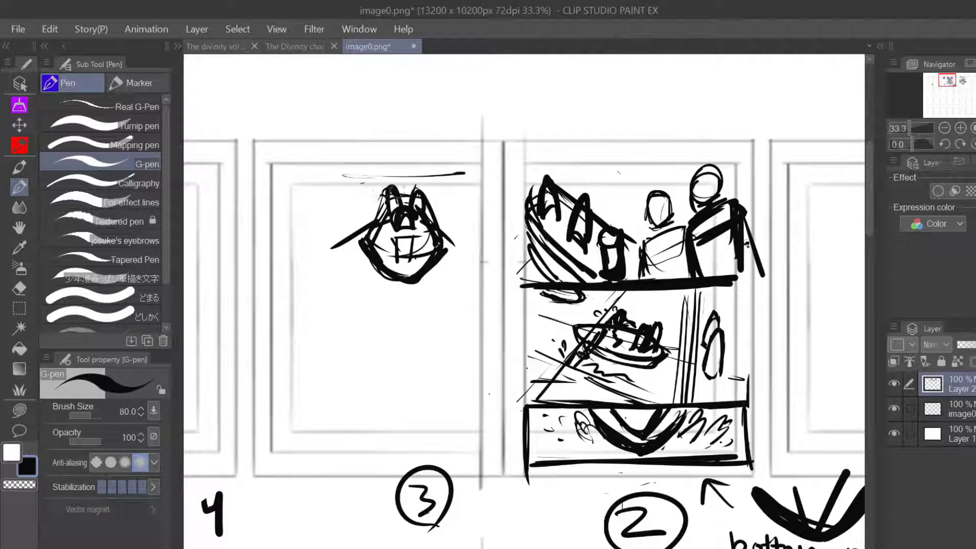
{"action": "left_click_drag", "start_coordinate": [431, 224], "coordinate": [466, 258]}
{"action": "mouse_move", "coordinate": [456, 193]}
{"action": "left_mouse_down"}
{"action": "mouse_move", "coordinate": [465, 199]}
{"action": "mouse_move", "coordinate": [426, 203]}
{"action": "left_mouse_up"}
{"action": "mouse_move", "coordinate": [413, 234]}
{"action": "left_mouse_down"}
{"action": "mouse_move", "coordinate": [410, 268]}
{"action": "mouse_move", "coordinate": [400, 240]}
{"action": "mouse_move", "coordinate": [400, 276]}
{"action": "mouse_move", "coordinate": [408, 270]}
{"action": "mouse_move", "coordinate": [337, 258]}
{"action": "left_mouse_up"}
{"action": "mouse_move", "coordinate": [381, 280]}
{"action": "left_mouse_down"}
{"action": "mouse_move", "coordinate": [326, 268]}
{"action": "mouse_move", "coordinate": [408, 287]}
{"action": "mouse_move", "coordinate": [456, 266]}
{"action": "mouse_move", "coordinate": [430, 282]}
{"action": "mouse_move", "coordinate": [481, 222]}
{"action": "left_mouse_up"}
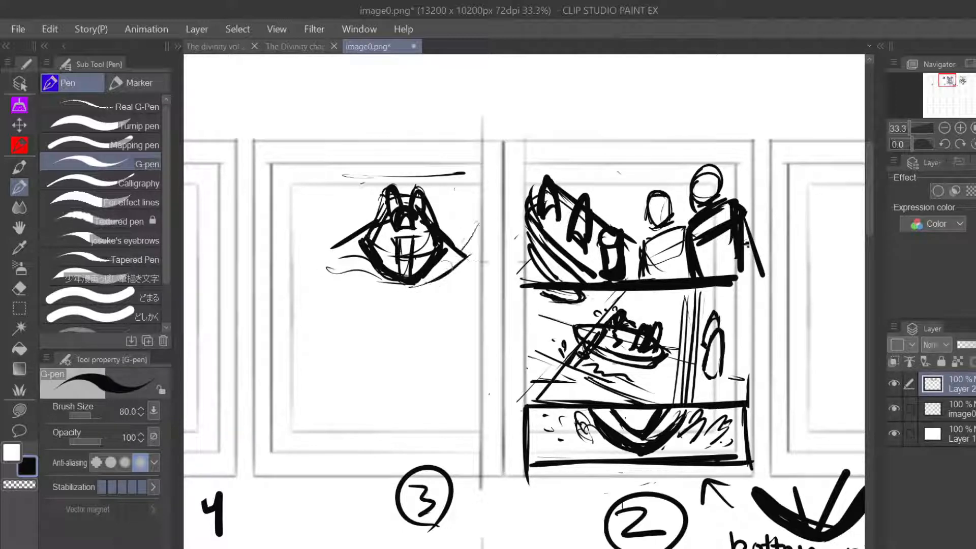
{"action": "left_click_drag", "start_coordinate": [435, 290], "coordinate": [488, 245]}
{"action": "left_click_drag", "start_coordinate": [423, 298], "coordinate": [432, 284]}
{"action": "left_click_drag", "start_coordinate": [326, 220], "coordinate": [365, 269]}
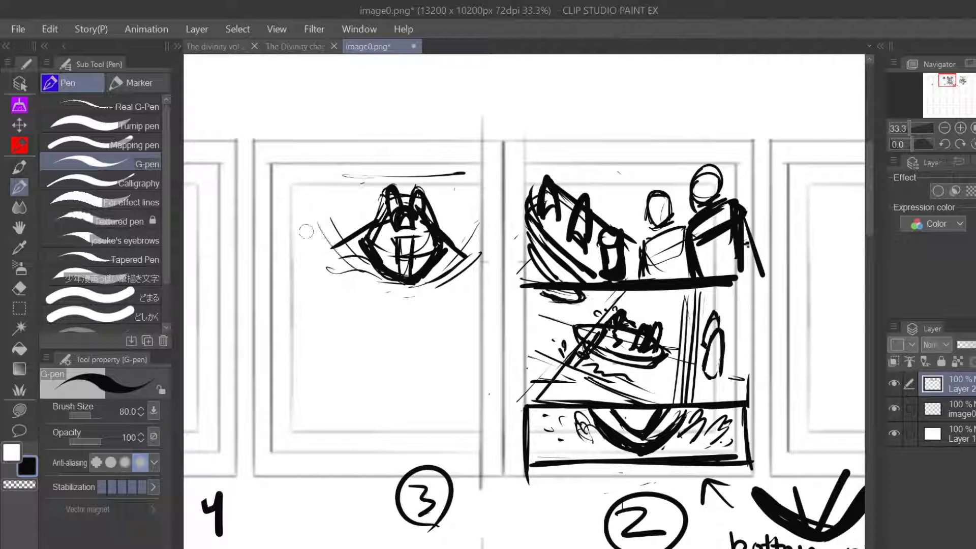
{"action": "mouse_move", "coordinate": [320, 248]}
{"action": "left_mouse_down"}
{"action": "mouse_move", "coordinate": [359, 278]}
{"action": "mouse_move", "coordinate": [345, 276]}
{"action": "mouse_move", "coordinate": [397, 291]}
{"action": "mouse_move", "coordinate": [372, 292]}
{"action": "mouse_move", "coordinate": [453, 291]}
{"action": "left_mouse_up"}
{"action": "left_click_drag", "start_coordinate": [327, 292], "coordinate": [495, 290]}
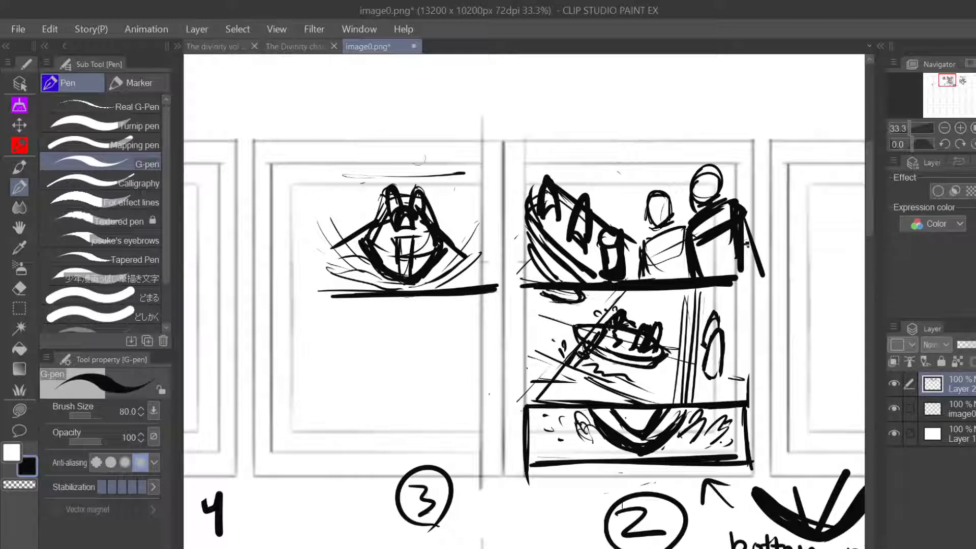
- Thicken page 3's horizon line and add two small distant boats on it and an elongated oval shape beside it
{"action": "mouse_move", "coordinate": [469, 171]}
{"action": "left_mouse_down"}
{"action": "mouse_move", "coordinate": [459, 191]}
{"action": "mouse_move", "coordinate": [447, 178]}
{"action": "mouse_move", "coordinate": [415, 175]}
{"action": "mouse_move", "coordinate": [348, 183]}
{"action": "mouse_move", "coordinate": [475, 190]}
{"action": "left_mouse_up"}
{"action": "left_click_drag", "start_coordinate": [476, 195], "coordinate": [424, 195]}
{"action": "mouse_move", "coordinate": [351, 182]}
{"action": "left_mouse_down"}
{"action": "mouse_move", "coordinate": [456, 181]}
{"action": "mouse_move", "coordinate": [484, 199]}
{"action": "left_mouse_up"}
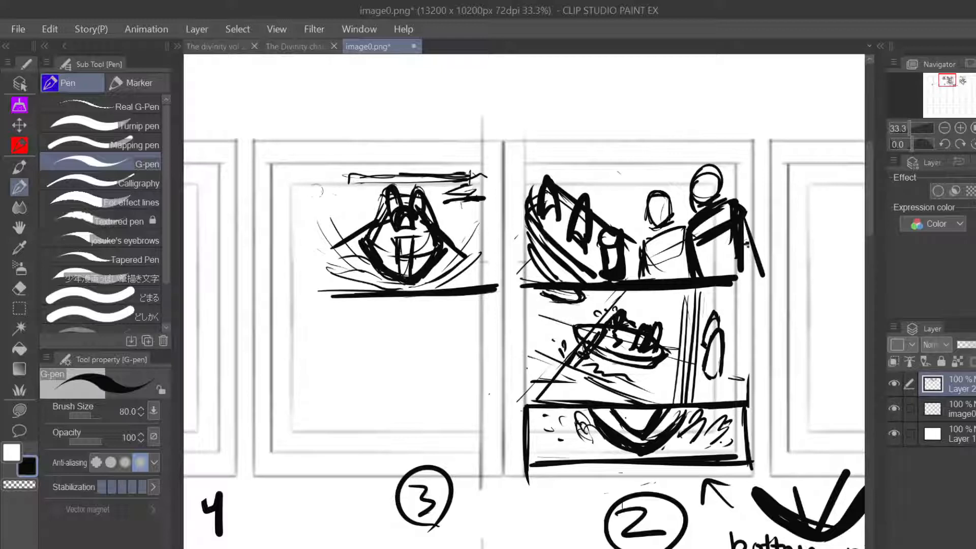
{"action": "mouse_move", "coordinate": [287, 208]}
{"action": "left_mouse_down"}
{"action": "mouse_move", "coordinate": [350, 186]}
{"action": "mouse_move", "coordinate": [276, 225]}
{"action": "mouse_move", "coordinate": [328, 192]}
{"action": "mouse_move", "coordinate": [315, 209]}
{"action": "left_mouse_up"}
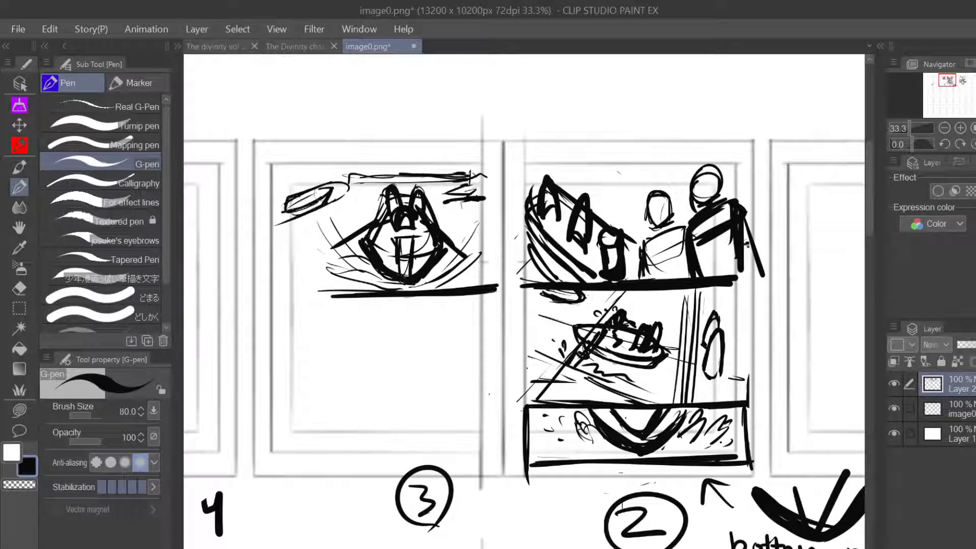
{"action": "mouse_move", "coordinate": [407, 161]}
{"action": "left_mouse_down"}
{"action": "mouse_move", "coordinate": [423, 157]}
{"action": "mouse_move", "coordinate": [446, 167]}
{"action": "mouse_move", "coordinate": [408, 158]}
{"action": "mouse_move", "coordinate": [403, 172]}
{"action": "mouse_move", "coordinate": [410, 160]}
{"action": "mouse_move", "coordinate": [324, 179]}
{"action": "left_mouse_up"}
- Outline the boat scene with a thick rectangular panel border across page 3's upper half
{"action": "mouse_move", "coordinate": [272, 146]}
{"action": "left_mouse_down"}
{"action": "mouse_move", "coordinate": [275, 295]}
{"action": "mouse_move", "coordinate": [402, 300]}
{"action": "left_mouse_up"}
{"action": "left_click_drag", "start_coordinate": [278, 296], "coordinate": [479, 291]}
{"action": "mouse_move", "coordinate": [479, 292]}
{"action": "left_mouse_down"}
{"action": "mouse_move", "coordinate": [292, 291]}
{"action": "mouse_move", "coordinate": [522, 291]}
{"action": "left_mouse_up"}
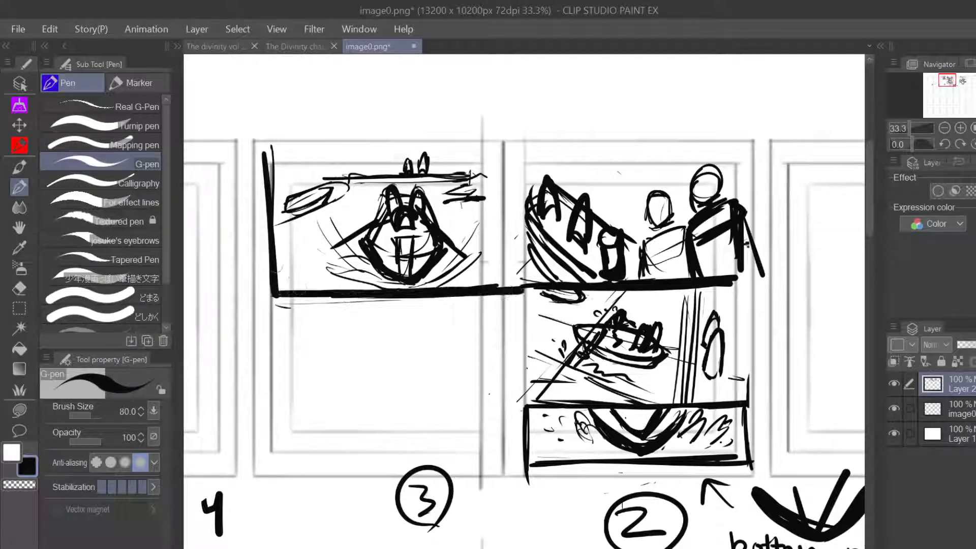
{"action": "left_click_drag", "start_coordinate": [271, 148], "coordinate": [276, 278]}
{"action": "left_click_drag", "start_coordinate": [266, 169], "coordinate": [273, 291]}
{"action": "left_click_drag", "start_coordinate": [342, 304], "coordinate": [301, 297]}
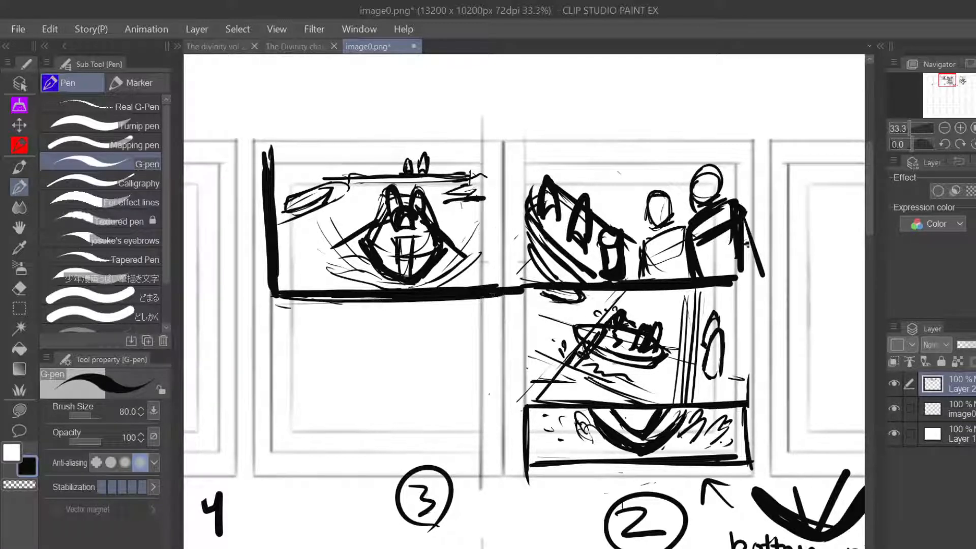
{"action": "left_click_drag", "start_coordinate": [503, 132], "coordinate": [508, 285]}
{"action": "mouse_move", "coordinate": [258, 144]}
{"action": "left_mouse_down"}
{"action": "mouse_move", "coordinate": [497, 135]}
{"action": "mouse_move", "coordinate": [436, 136]}
{"action": "mouse_move", "coordinate": [267, 277]}
{"action": "left_mouse_up"}
{"action": "mouse_move", "coordinate": [260, 174]}
{"action": "left_mouse_down"}
{"action": "mouse_move", "coordinate": [274, 299]}
{"action": "mouse_move", "coordinate": [521, 287]}
{"action": "left_mouse_up"}
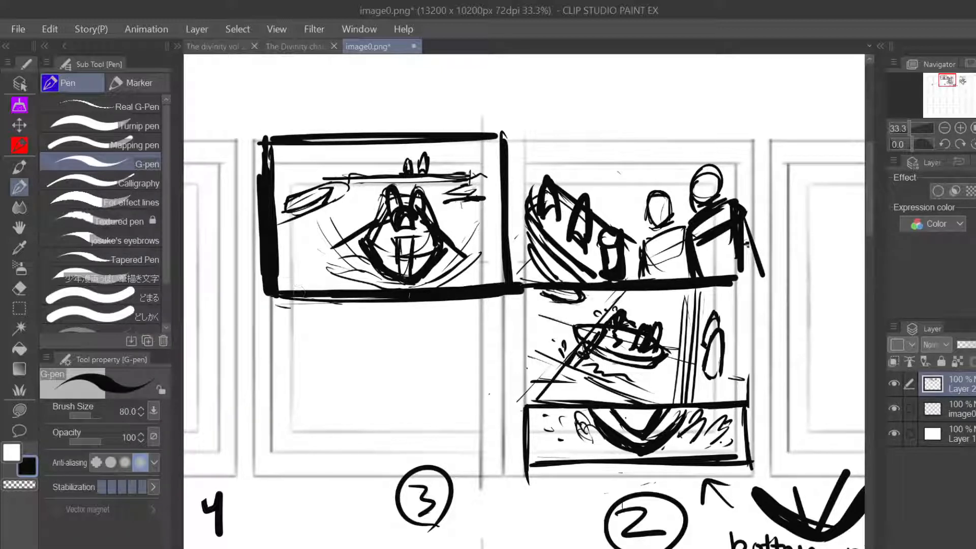
{"action": "left_click_drag", "start_coordinate": [263, 298], "coordinate": [374, 298]}
{"action": "left_click_drag", "start_coordinate": [303, 304], "coordinate": [322, 308]}
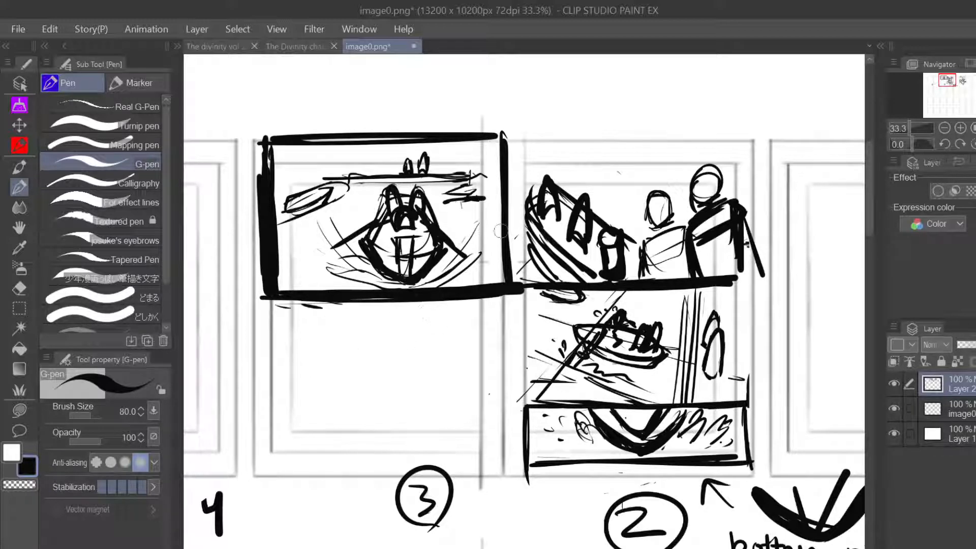
- Delete the overhanging border strokes below and beside page 3's upper panel using rectangular selections
{"action": "left_click", "coordinate": [19, 306]}
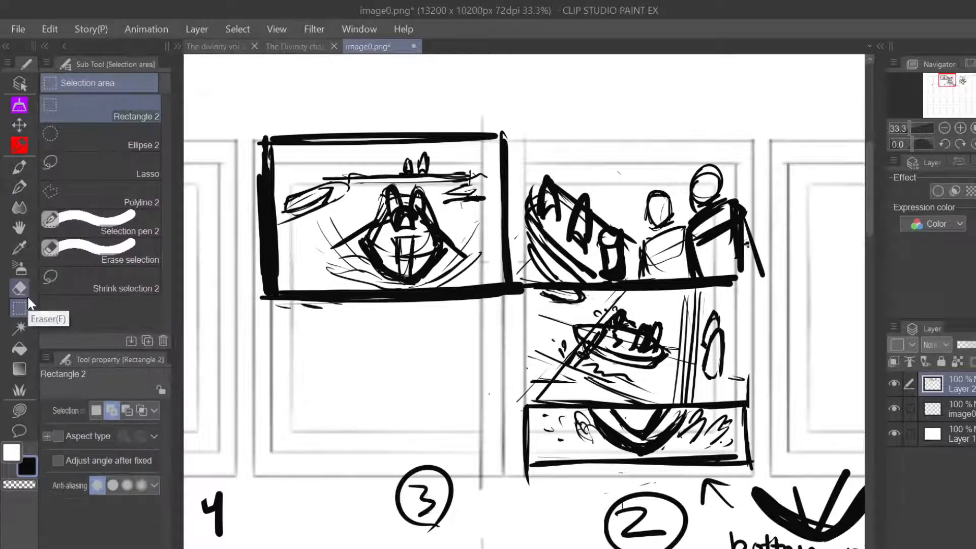
{"action": "left_click_drag", "start_coordinate": [254, 293], "coordinate": [522, 408]}
{"action": "left_click", "coordinate": [351, 432]}
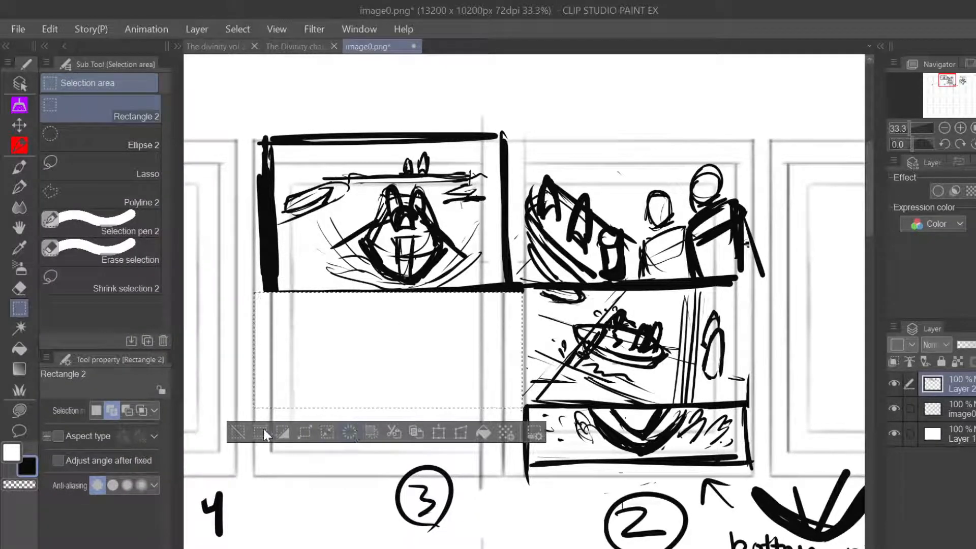
{"action": "left_click", "coordinate": [239, 433]}
{"action": "mouse_move", "coordinate": [513, 247]}
{"action": "left_mouse_down"}
{"action": "mouse_move", "coordinate": [533, 342]}
{"action": "mouse_move", "coordinate": [526, 372]}
{"action": "left_mouse_up"}
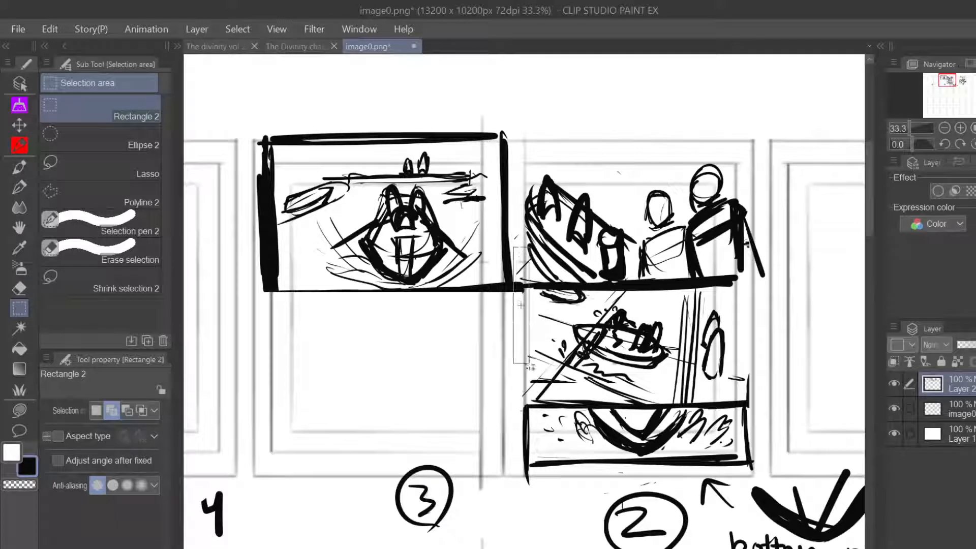
{"action": "left_click", "coordinate": [371, 398]}
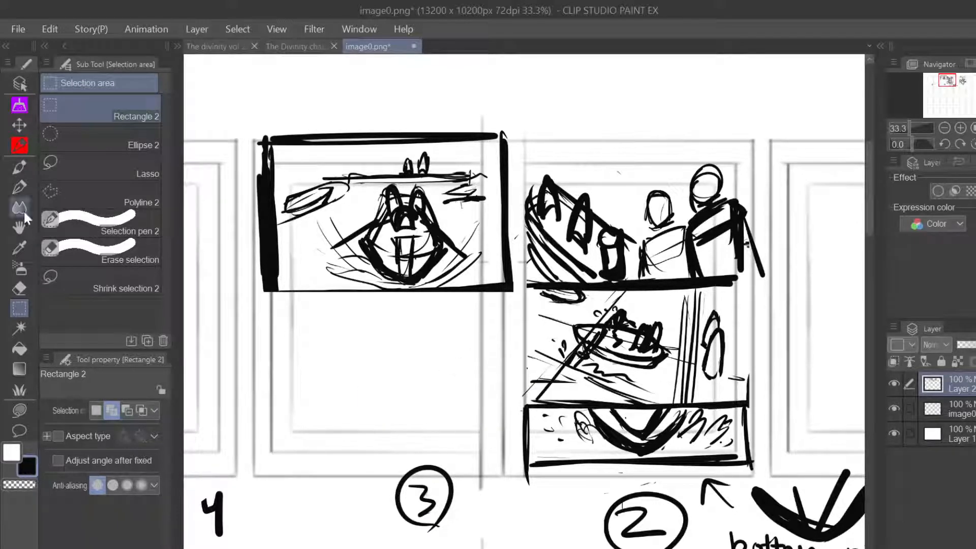
- Sketch a slanted boat's upper edge, curved bow and stern corner below page 3's upper panel with the G-pen
{"action": "left_click", "coordinate": [25, 186]}
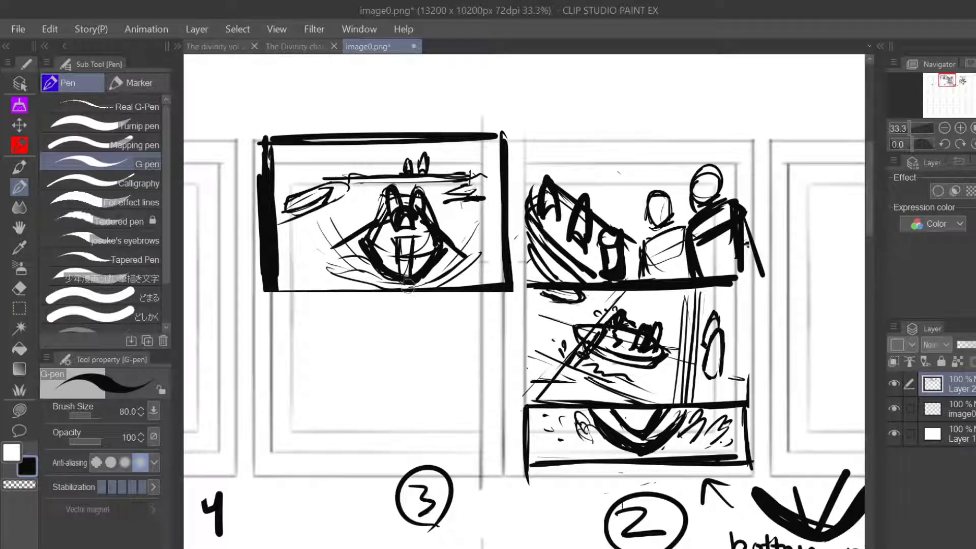
{"action": "left_click_drag", "start_coordinate": [407, 306], "coordinate": [333, 341]}
{"action": "mouse_move", "coordinate": [321, 348]}
{"action": "left_mouse_down"}
{"action": "mouse_move", "coordinate": [328, 362]}
{"action": "mouse_move", "coordinate": [382, 353]}
{"action": "mouse_move", "coordinate": [385, 367]}
{"action": "left_mouse_up"}
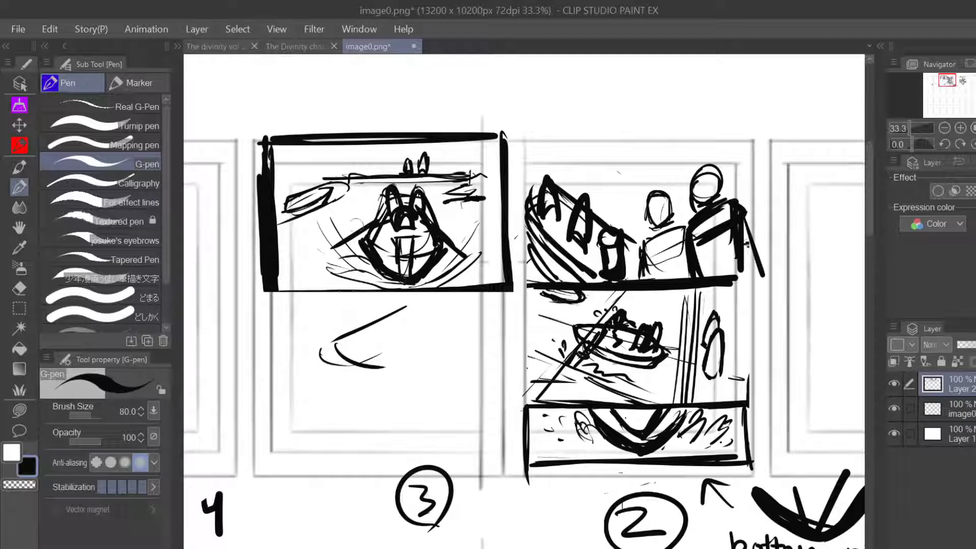
{"action": "left_click_drag", "start_coordinate": [313, 312], "coordinate": [369, 376]}
{"action": "left_click_drag", "start_coordinate": [340, 339], "coordinate": [446, 300]}
{"action": "left_click_drag", "start_coordinate": [373, 322], "coordinate": [437, 297]}
{"action": "left_click_drag", "start_coordinate": [453, 308], "coordinate": [463, 324]}
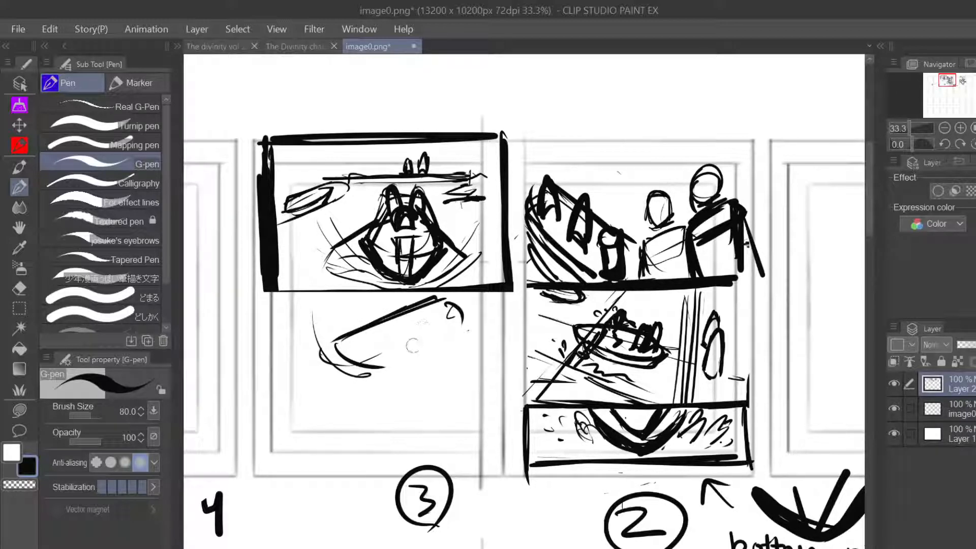
- Close the slanted boat's hull with a lower side, rounded stern and thickened outline in page 3's middle strip
{"action": "mouse_move", "coordinate": [339, 355]}
{"action": "left_mouse_down"}
{"action": "mouse_move", "coordinate": [467, 325]}
{"action": "mouse_move", "coordinate": [470, 336]}
{"action": "left_mouse_up"}
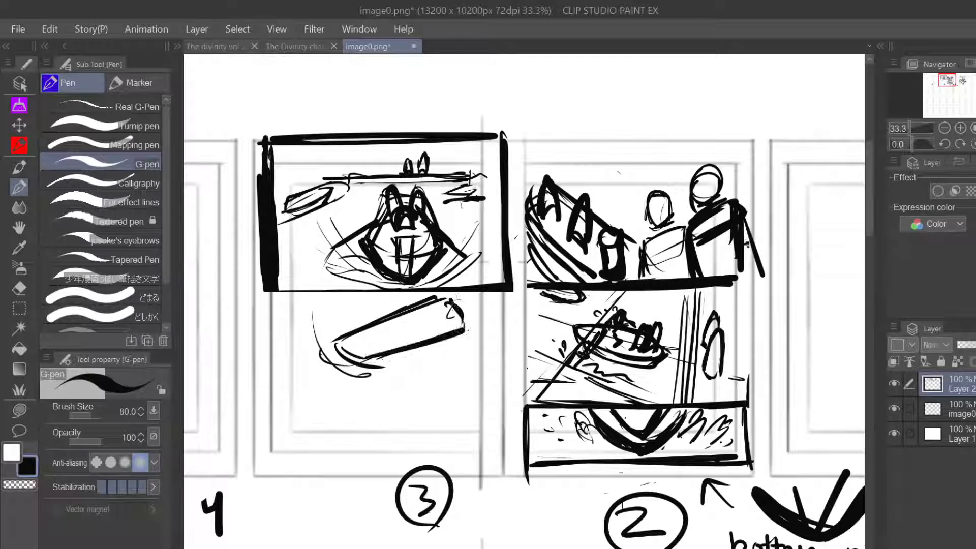
{"action": "left_click_drag", "start_coordinate": [451, 297], "coordinate": [474, 323]}
{"action": "mouse_move", "coordinate": [476, 331]}
{"action": "left_mouse_down"}
{"action": "mouse_move", "coordinate": [362, 376]}
{"action": "mouse_move", "coordinate": [336, 365]}
{"action": "mouse_move", "coordinate": [339, 341]}
{"action": "mouse_move", "coordinate": [361, 373]}
{"action": "mouse_move", "coordinate": [421, 364]}
{"action": "left_mouse_up"}
{"action": "left_click_drag", "start_coordinate": [468, 323], "coordinate": [360, 358]}
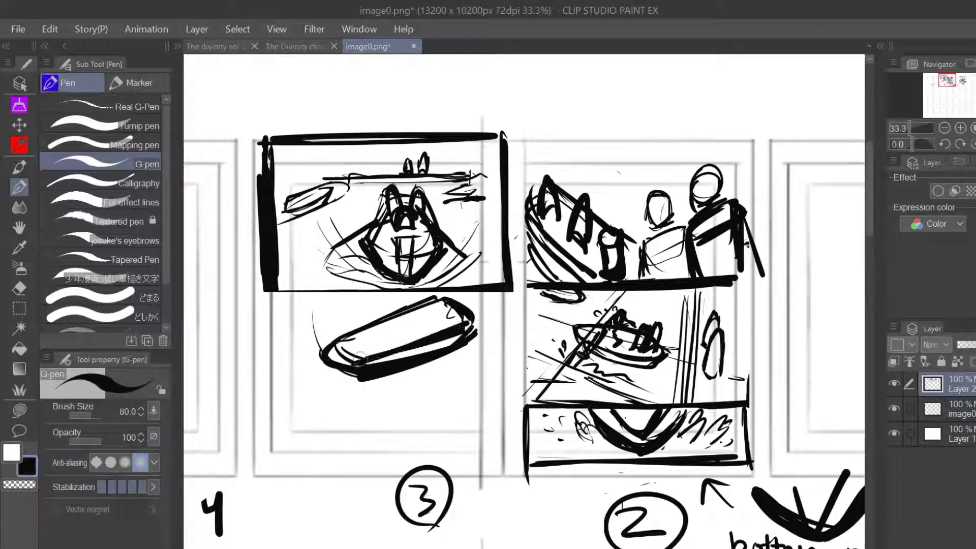
{"action": "left_click_drag", "start_coordinate": [442, 298], "coordinate": [346, 340]}
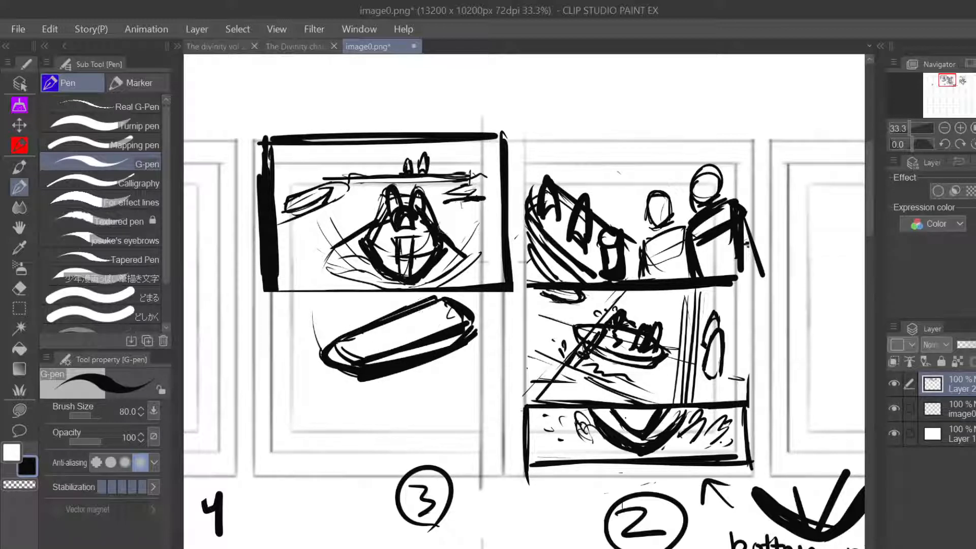
- Add small upright figures inside page 3's slanted boat and reinforce its bow outline
{"action": "mouse_move", "coordinate": [427, 295]}
{"action": "left_mouse_down"}
{"action": "mouse_move", "coordinate": [428, 314]}
{"action": "mouse_move", "coordinate": [442, 309]}
{"action": "mouse_move", "coordinate": [429, 320]}
{"action": "left_mouse_up"}
{"action": "mouse_move", "coordinate": [432, 292]}
{"action": "left_mouse_down"}
{"action": "mouse_move", "coordinate": [444, 312]}
{"action": "mouse_move", "coordinate": [438, 331]}
{"action": "mouse_move", "coordinate": [464, 306]}
{"action": "mouse_move", "coordinate": [467, 319]}
{"action": "mouse_move", "coordinate": [450, 332]}
{"action": "left_mouse_up"}
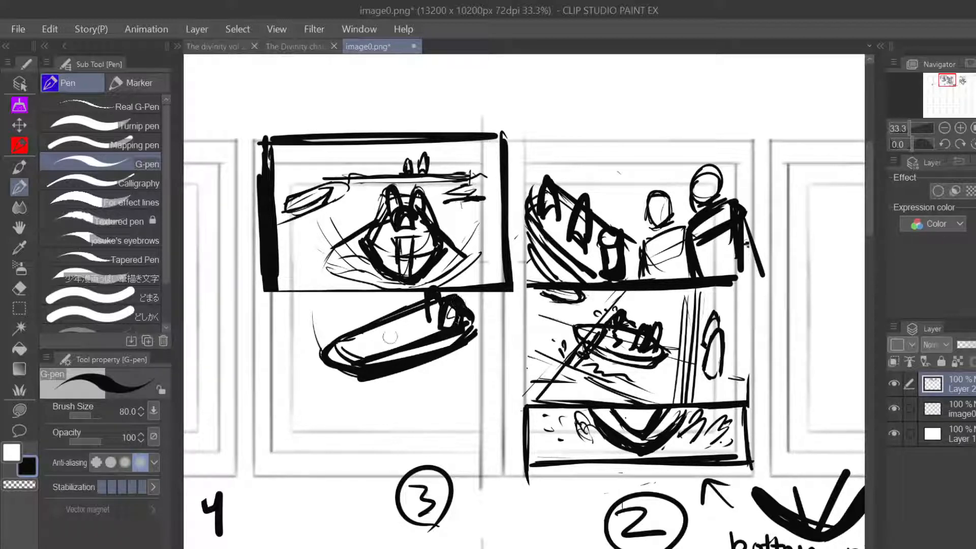
{"action": "mouse_move", "coordinate": [386, 336]}
{"action": "left_mouse_down"}
{"action": "mouse_move", "coordinate": [407, 328]}
{"action": "mouse_move", "coordinate": [401, 313]}
{"action": "mouse_move", "coordinate": [389, 310]}
{"action": "mouse_move", "coordinate": [407, 321]}
{"action": "mouse_move", "coordinate": [392, 342]}
{"action": "left_mouse_up"}
{"action": "left_click_drag", "start_coordinate": [322, 351], "coordinate": [381, 328]}
{"action": "left_click_drag", "start_coordinate": [327, 351], "coordinate": [358, 353]}
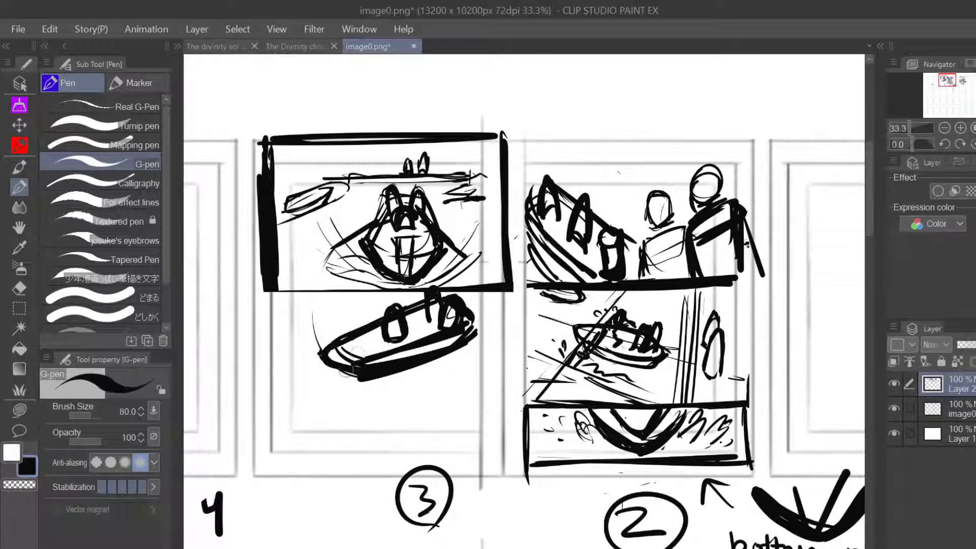
{"action": "left_click_drag", "start_coordinate": [374, 377], "coordinate": [326, 366]}
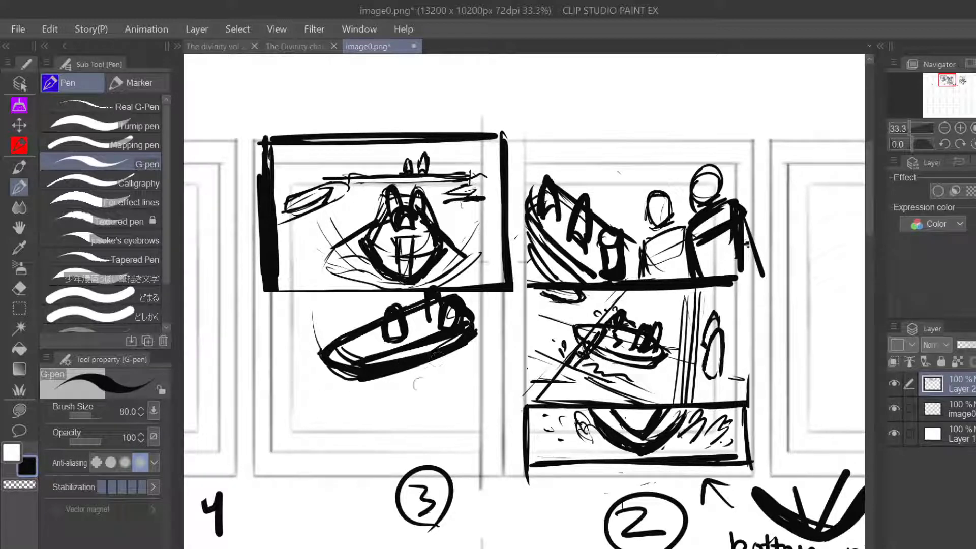
- Draw a thick, multi-stroke horizontal panel divider beneath page 3's slanted boat
{"action": "left_click_drag", "start_coordinate": [264, 393], "coordinate": [508, 379]}
{"action": "left_click_drag", "start_coordinate": [264, 395], "coordinate": [519, 387]}
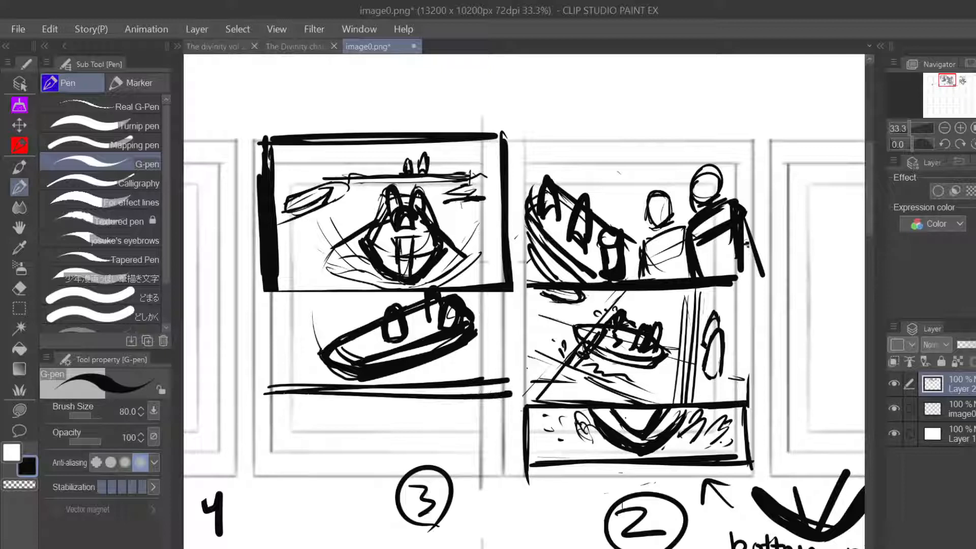
{"action": "mouse_move", "coordinate": [346, 394]}
{"action": "left_mouse_down"}
{"action": "mouse_move", "coordinate": [518, 380]}
{"action": "mouse_move", "coordinate": [255, 405]}
{"action": "left_mouse_up"}
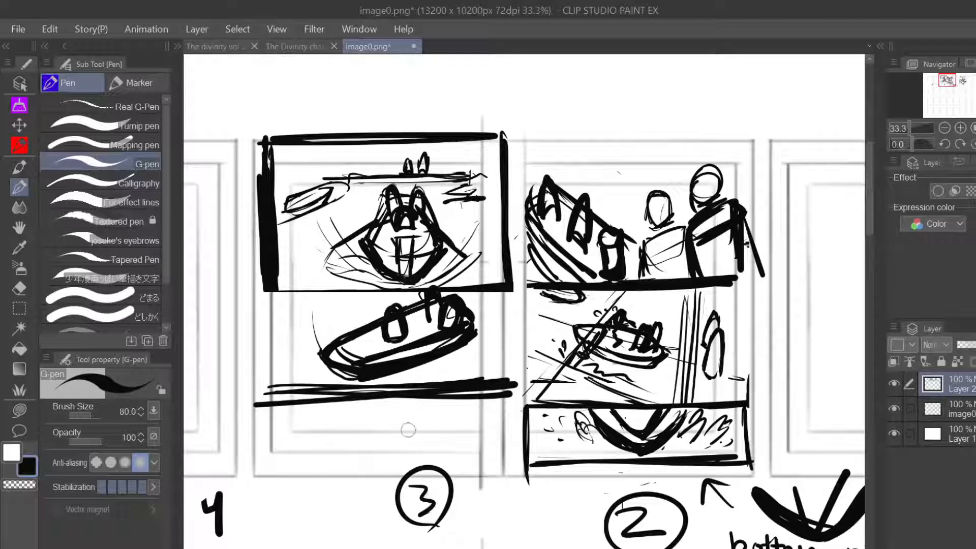
{"action": "mouse_move", "coordinate": [411, 418]}
{"action": "left_mouse_down"}
{"action": "mouse_move", "coordinate": [432, 406]}
{"action": "mouse_move", "coordinate": [437, 421]}
{"action": "left_mouse_up"}
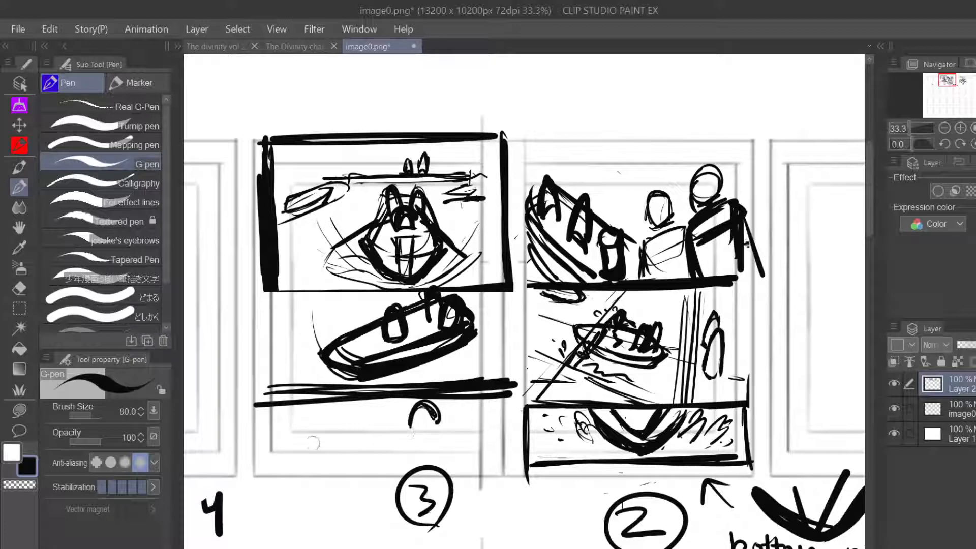
{"action": "left_click_drag", "start_coordinate": [407, 427], "coordinate": [438, 424]}
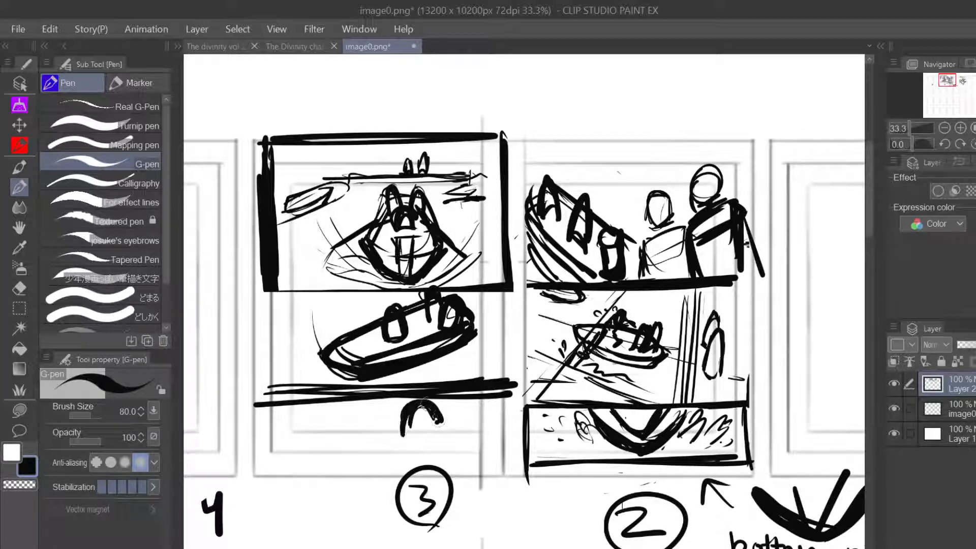
{"action": "key", "text": "ctrl+z"}
{"action": "key", "text": "ctrl+z"}
{"action": "key", "text": "ctrl+z"}
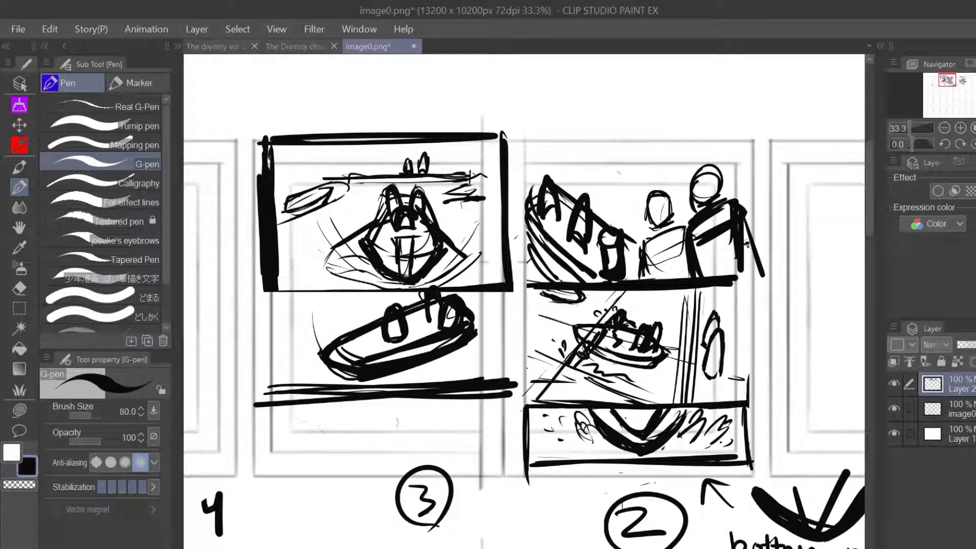
- Draw a thin, slightly sloping line across page 3's bottom strip
{"action": "mouse_move", "coordinate": [281, 431]}
{"action": "left_mouse_down"}
{"action": "mouse_move", "coordinate": [441, 418]}
{"action": "mouse_move", "coordinate": [365, 426]}
{"action": "mouse_move", "coordinate": [373, 401]}
{"action": "mouse_move", "coordinate": [381, 417]}
{"action": "left_mouse_up"}
{"action": "mouse_move", "coordinate": [336, 426]}
{"action": "left_mouse_down"}
{"action": "mouse_move", "coordinate": [349, 401]}
{"action": "mouse_move", "coordinate": [379, 420]}
{"action": "mouse_move", "coordinate": [356, 401]}
{"action": "left_mouse_up"}
{"action": "left_click_drag", "start_coordinate": [373, 402], "coordinate": [382, 430]}
{"action": "key", "text": "ctrl+z"}
{"action": "key", "text": "ctrl+z"}
{"action": "key", "text": "ctrl+z"}
{"action": "key", "text": "ctrl+z"}
{"action": "key", "text": "ctrl+z"}
{"action": "key", "text": "ctrl+z"}
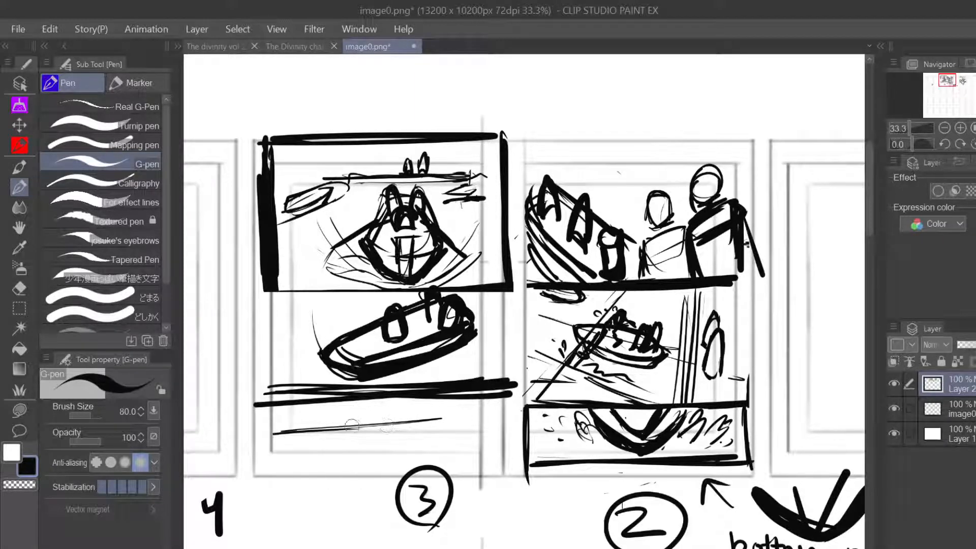
- Draw a round-headed figure with a small face mark, shoulders and arms over the sloping line in page 3's bottom strip
{"action": "mouse_move", "coordinate": [349, 426]}
{"action": "left_mouse_down"}
{"action": "mouse_move", "coordinate": [385, 420]}
{"action": "mouse_move", "coordinate": [350, 428]}
{"action": "mouse_move", "coordinate": [360, 442]}
{"action": "left_mouse_up"}
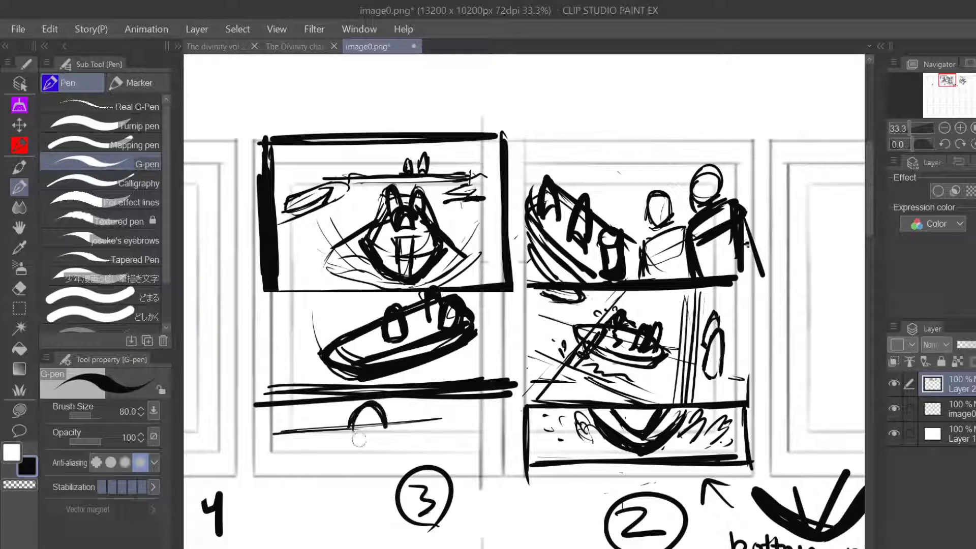
{"action": "left_click_drag", "start_coordinate": [376, 406], "coordinate": [384, 440]}
{"action": "mouse_move", "coordinate": [387, 428]}
{"action": "left_mouse_down"}
{"action": "mouse_move", "coordinate": [375, 442]}
{"action": "mouse_move", "coordinate": [379, 436]}
{"action": "left_mouse_up"}
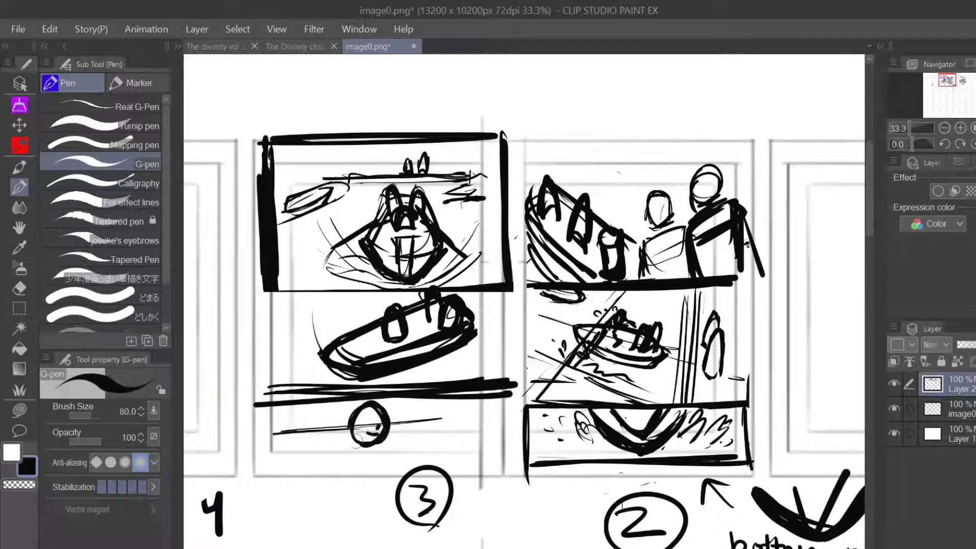
{"action": "mouse_move", "coordinate": [349, 441]}
{"action": "left_mouse_down"}
{"action": "mouse_move", "coordinate": [372, 455]}
{"action": "mouse_move", "coordinate": [330, 467]}
{"action": "mouse_move", "coordinate": [374, 462]}
{"action": "left_mouse_up"}
{"action": "left_click_drag", "start_coordinate": [377, 456], "coordinate": [365, 482]}
{"action": "mouse_move", "coordinate": [347, 440]}
{"action": "left_mouse_down"}
{"action": "mouse_move", "coordinate": [318, 479]}
{"action": "mouse_move", "coordinate": [324, 460]}
{"action": "mouse_move", "coordinate": [296, 432]}
{"action": "mouse_move", "coordinate": [352, 449]}
{"action": "mouse_move", "coordinate": [390, 482]}
{"action": "left_mouse_up"}
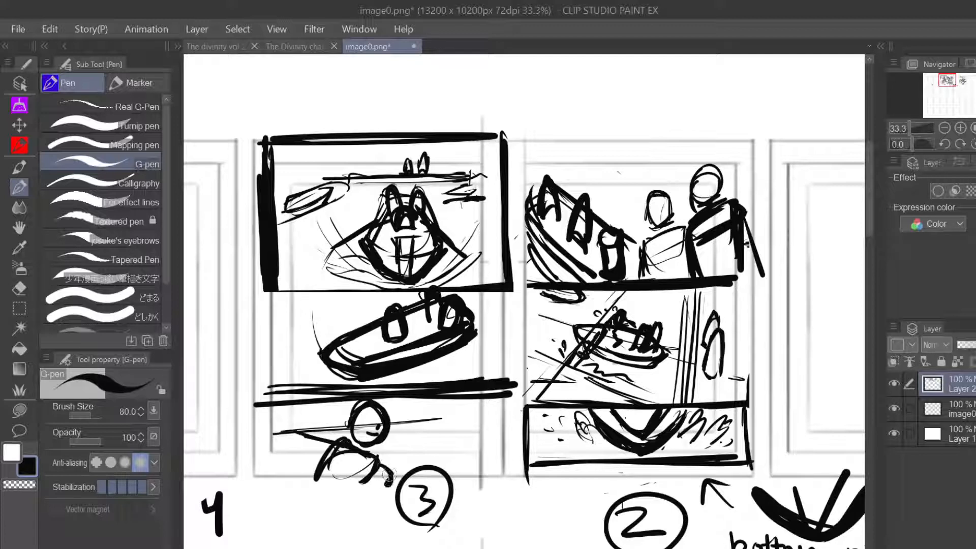
- Add a second round-headed figure with a thick shoulder line to the left of the first in page 3's bottom strip
{"action": "left_click_drag", "start_coordinate": [290, 434], "coordinate": [337, 443]}
{"action": "mouse_move", "coordinate": [286, 418]}
{"action": "left_mouse_down"}
{"action": "mouse_move", "coordinate": [283, 458]}
{"action": "mouse_move", "coordinate": [285, 417]}
{"action": "left_mouse_up"}
{"action": "left_click_drag", "start_coordinate": [271, 459], "coordinate": [311, 467]}
{"action": "mouse_move", "coordinate": [308, 463]}
{"action": "left_mouse_down"}
{"action": "mouse_move", "coordinate": [309, 487]}
{"action": "mouse_move", "coordinate": [246, 465]}
{"action": "left_mouse_up"}
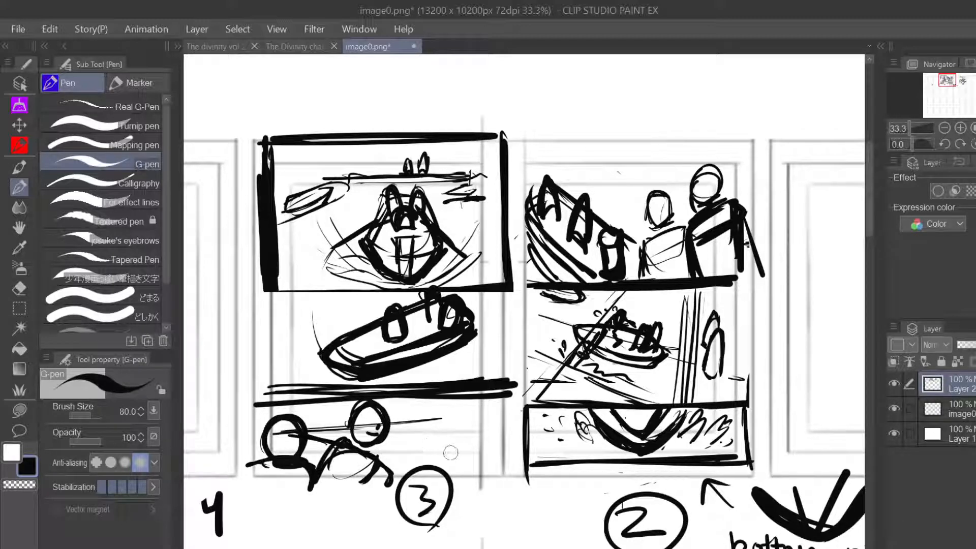
- Fill the water beside the two figures in page 3's bottom strip with ripples, wavy strokes and small marks
{"action": "mouse_move", "coordinate": [426, 446]}
{"action": "left_mouse_down"}
{"action": "mouse_move", "coordinate": [449, 456]}
{"action": "mouse_move", "coordinate": [473, 450]}
{"action": "left_mouse_up"}
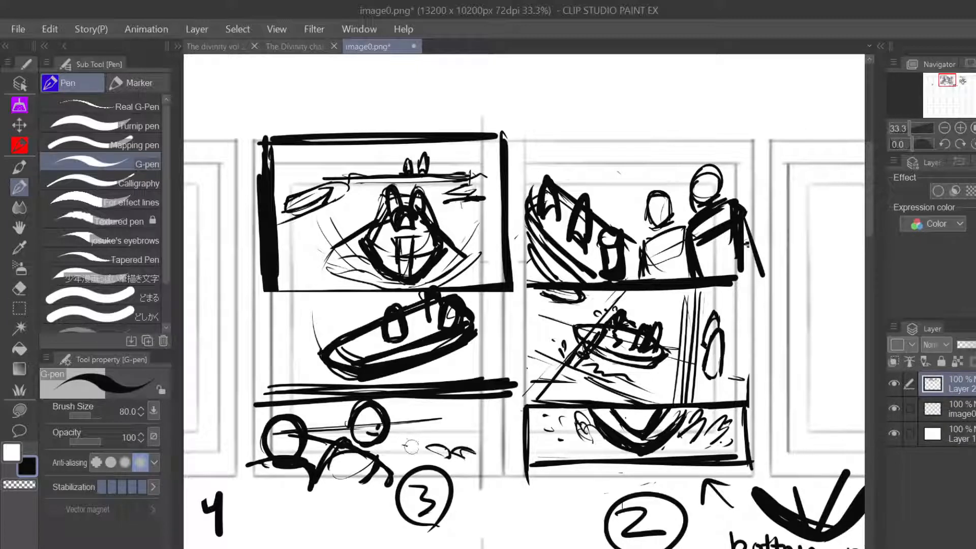
{"action": "left_click_drag", "start_coordinate": [397, 444], "coordinate": [472, 441]}
{"action": "left_click_drag", "start_coordinate": [405, 436], "coordinate": [487, 415]}
{"action": "left_click_drag", "start_coordinate": [412, 442], "coordinate": [447, 431]}
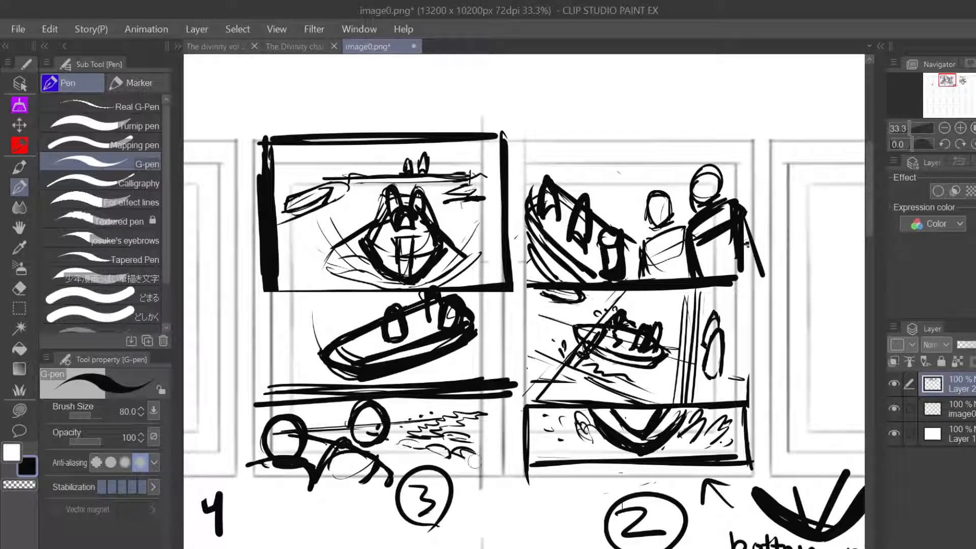
{"action": "mouse_move", "coordinate": [376, 451]}
{"action": "left_mouse_down"}
{"action": "mouse_move", "coordinate": [481, 473]}
{"action": "mouse_move", "coordinate": [414, 456]}
{"action": "left_mouse_up"}
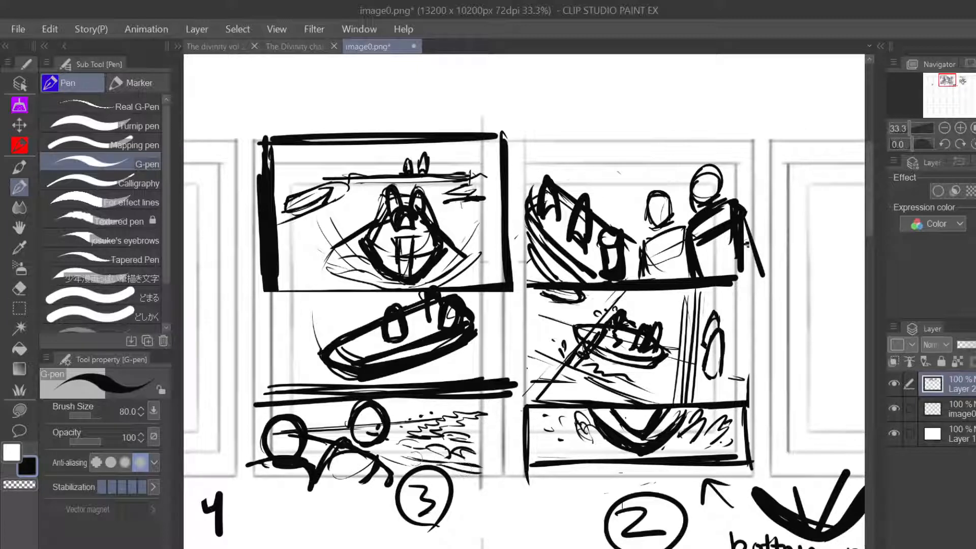
- Write the note "Notice FISH" below page 3, beside its circled page number
{"action": "mouse_move", "coordinate": [302, 523]}
{"action": "left_mouse_down"}
{"action": "mouse_move", "coordinate": [324, 507]}
{"action": "mouse_move", "coordinate": [332, 519]}
{"action": "mouse_move", "coordinate": [372, 513]}
{"action": "mouse_move", "coordinate": [335, 528]}
{"action": "left_mouse_up"}
{"action": "mouse_move", "coordinate": [324, 538]}
{"action": "left_mouse_down"}
{"action": "mouse_move", "coordinate": [363, 547]}
{"action": "mouse_move", "coordinate": [374, 537]}
{"action": "left_mouse_up"}
{"action": "left_click_drag", "start_coordinate": [374, 529], "coordinate": [372, 547]}
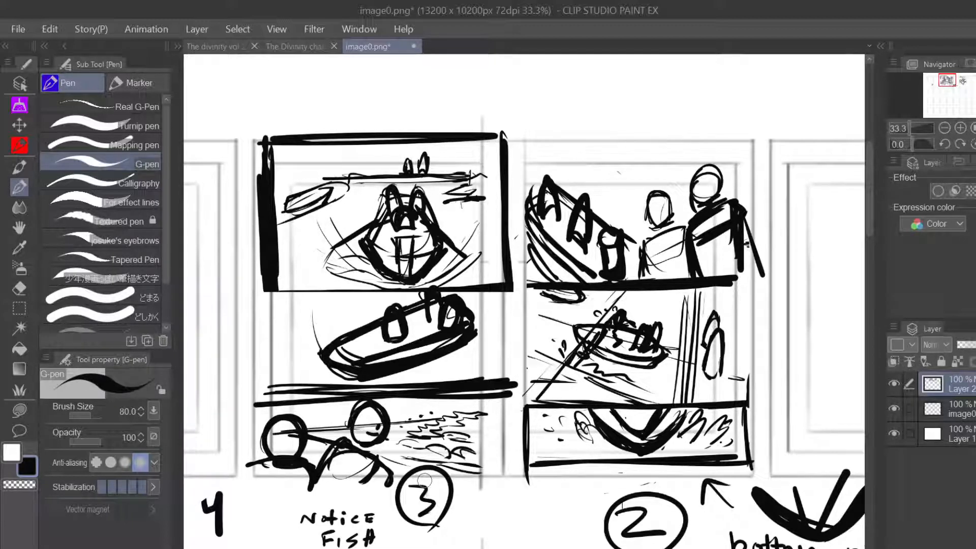
- Draw a small flat-topped, cup-shaped boat in the blank space above page 2
{"action": "left_click_drag", "start_coordinate": [548, 90], "coordinate": [591, 90]}
{"action": "mouse_move", "coordinate": [549, 92]}
{"action": "left_mouse_down"}
{"action": "mouse_move", "coordinate": [567, 115]}
{"action": "mouse_move", "coordinate": [590, 92]}
{"action": "left_mouse_up"}
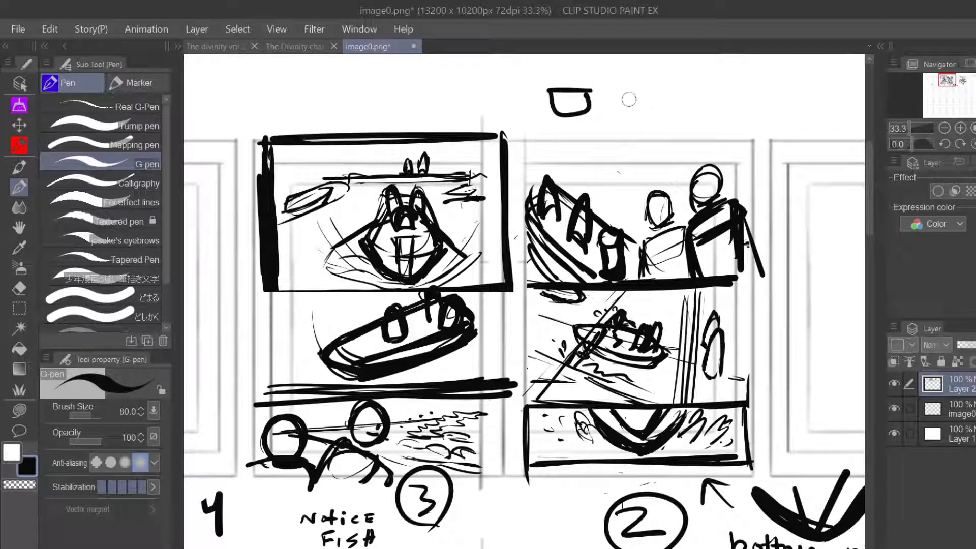
{"action": "mouse_move", "coordinate": [613, 113]}
{"action": "left_mouse_down"}
{"action": "mouse_move", "coordinate": [692, 102]}
{"action": "mouse_move", "coordinate": [634, 136]}
{"action": "mouse_move", "coordinate": [607, 115]}
{"action": "left_mouse_up"}
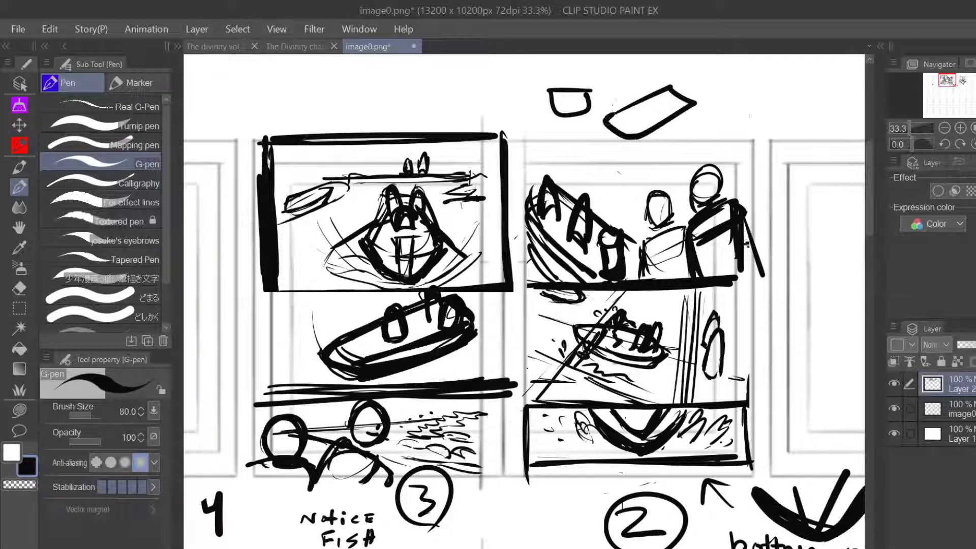
{"action": "left_click_drag", "start_coordinate": [948, 81], "coordinate": [951, 81]}
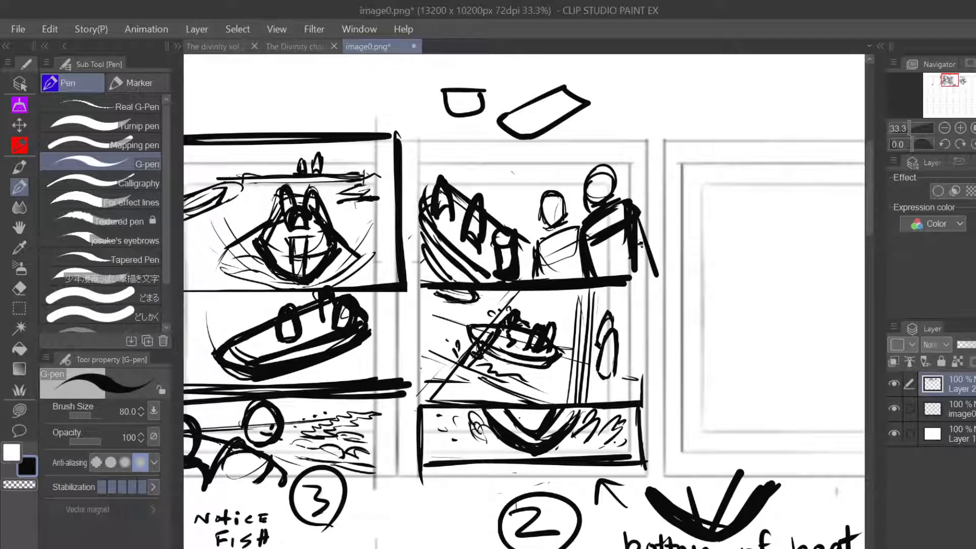
{"action": "mouse_move", "coordinate": [457, 285]}
{"action": "left_mouse_down"}
{"action": "mouse_move", "coordinate": [544, 306]}
{"action": "mouse_move", "coordinate": [606, 306]}
{"action": "left_mouse_up"}
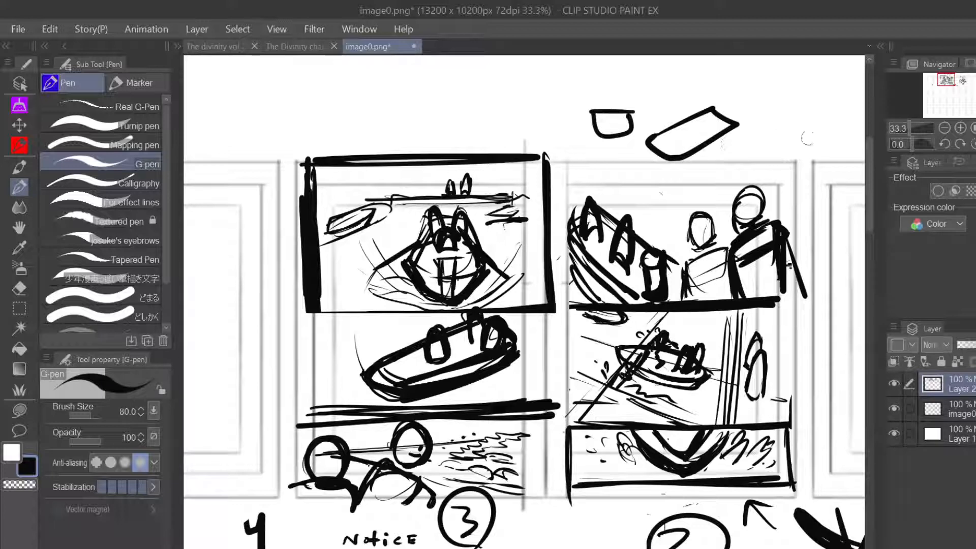
{"action": "mouse_move", "coordinate": [812, 136]}
{"action": "left_mouse_down"}
{"action": "mouse_move", "coordinate": [754, 122]}
{"action": "mouse_move", "coordinate": [741, 146]}
{"action": "mouse_move", "coordinate": [794, 166]}
{"action": "mouse_move", "coordinate": [812, 146]}
{"action": "mouse_move", "coordinate": [802, 170]}
{"action": "left_mouse_up"}
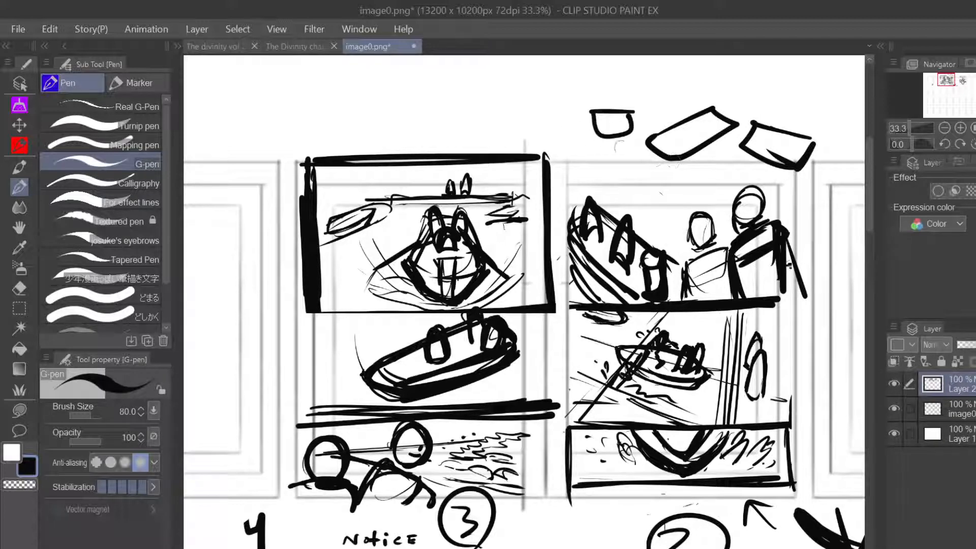
{"action": "key", "text": "ctrl+z"}
{"action": "key", "text": "ctrl+z"}
{"action": "key", "text": "ctrl+z"}
{"action": "key", "text": "ctrl+z"}
{"action": "key", "text": "ctrl+z"}
{"action": "key", "text": "ctrl+z"}
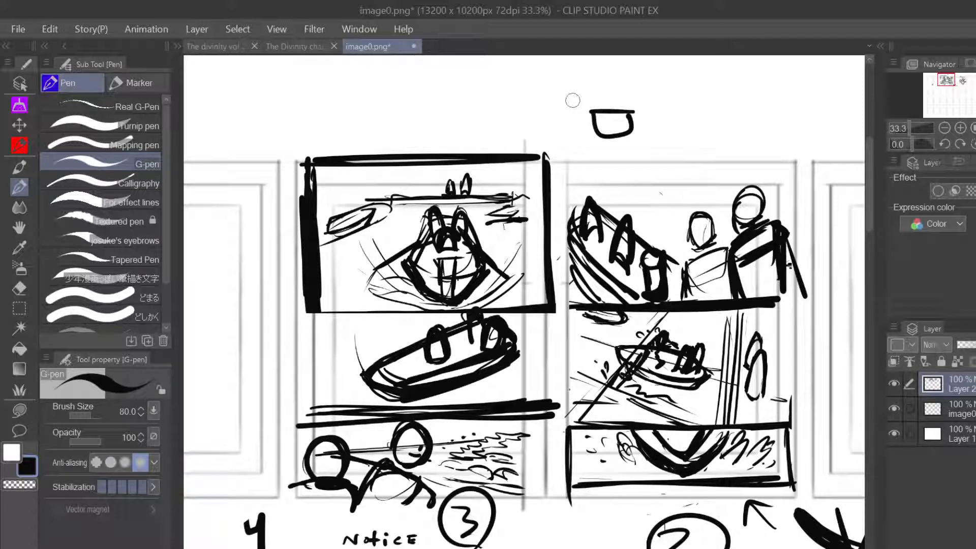
{"action": "mouse_move", "coordinate": [572, 98]}
{"action": "left_mouse_down"}
{"action": "mouse_move", "coordinate": [560, 118]}
{"action": "mouse_move", "coordinate": [577, 98]}
{"action": "mouse_move", "coordinate": [522, 74]}
{"action": "mouse_move", "coordinate": [502, 99]}
{"action": "mouse_move", "coordinate": [522, 115]}
{"action": "mouse_move", "coordinate": [574, 95]}
{"action": "left_mouse_up"}
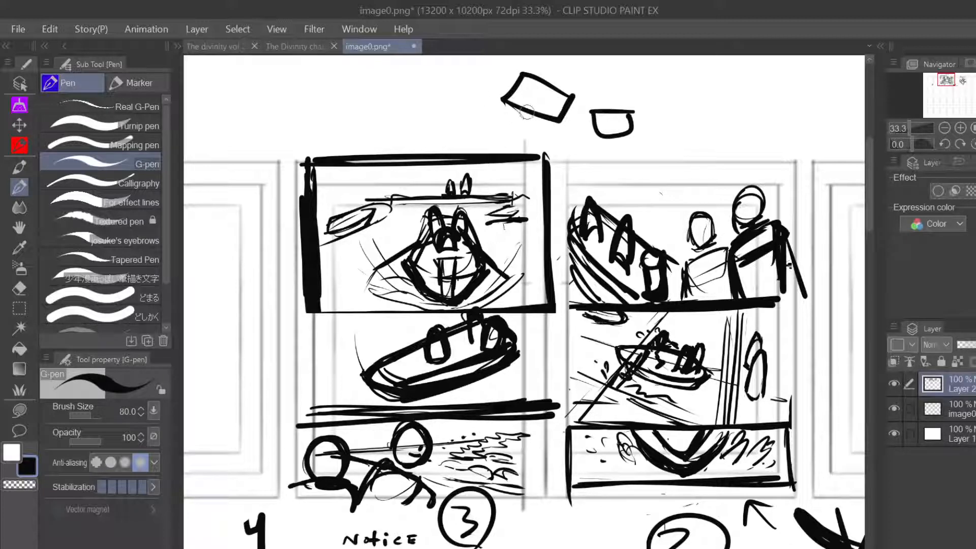
{"action": "key", "text": "ctrl+z"}
{"action": "key", "text": "ctrl+z"}
{"action": "key", "text": "ctrl+z"}
{"action": "key", "text": "ctrl+z"}
{"action": "key", "text": "ctrl+z"}
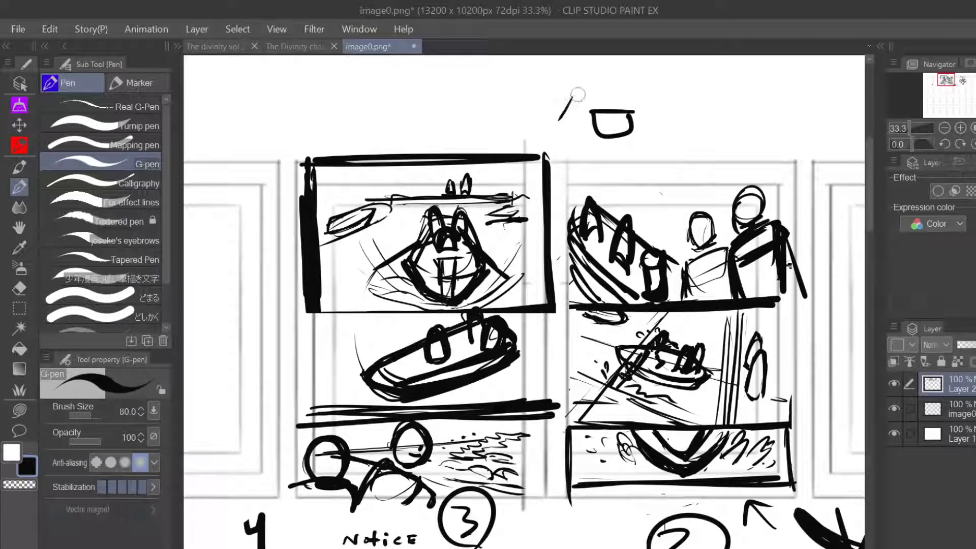
- Sketch a side-view boat and a slanted boat above page 3, linked to the cup-shaped boat by a curved path
{"action": "mouse_move", "coordinate": [493, 93]}
{"action": "left_mouse_down"}
{"action": "mouse_move", "coordinate": [563, 108]}
{"action": "mouse_move", "coordinate": [502, 119]}
{"action": "mouse_move", "coordinate": [485, 93]}
{"action": "mouse_move", "coordinate": [523, 118]}
{"action": "mouse_move", "coordinate": [564, 99]}
{"action": "mouse_move", "coordinate": [563, 85]}
{"action": "mouse_move", "coordinate": [545, 134]}
{"action": "mouse_move", "coordinate": [460, 122]}
{"action": "mouse_move", "coordinate": [430, 100]}
{"action": "mouse_move", "coordinate": [408, 108]}
{"action": "left_mouse_up"}
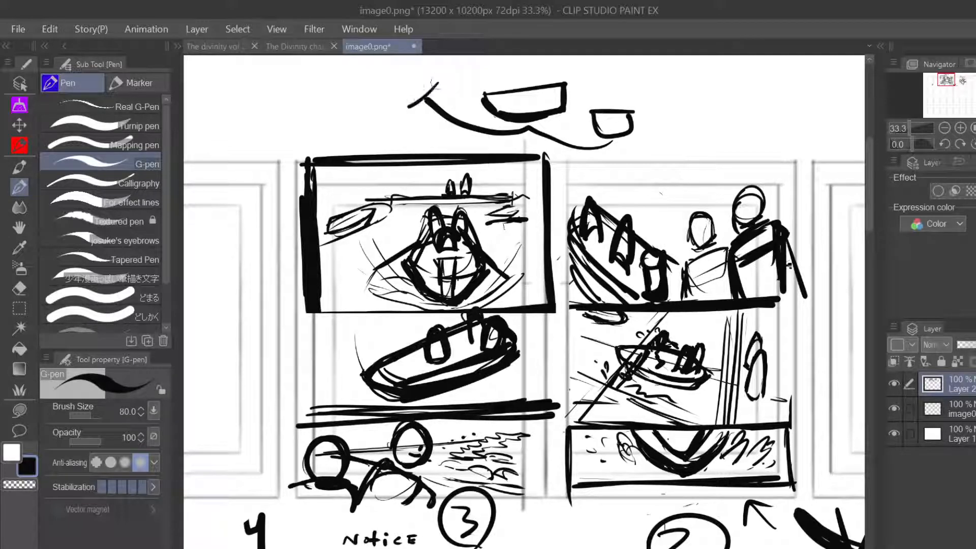
{"action": "left_click_drag", "start_coordinate": [444, 81], "coordinate": [389, 66]}
{"action": "left_click_drag", "start_coordinate": [420, 107], "coordinate": [343, 73]}
{"action": "mouse_move", "coordinate": [342, 72]}
{"action": "left_mouse_down"}
{"action": "mouse_move", "coordinate": [444, 76]}
{"action": "mouse_move", "coordinate": [389, 61]}
{"action": "left_mouse_up"}
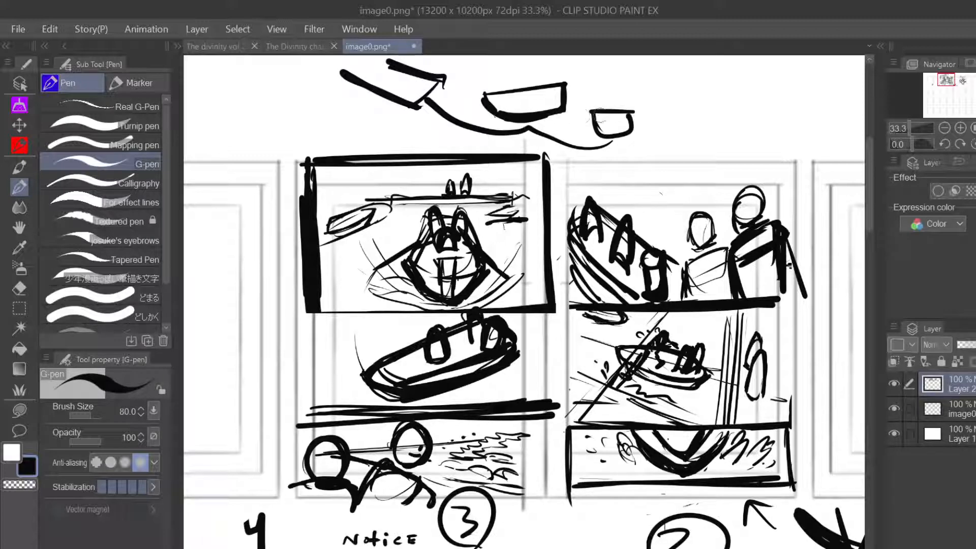
{"action": "mouse_move", "coordinate": [499, 108]}
{"action": "left_mouse_down"}
{"action": "mouse_move", "coordinate": [481, 94]}
{"action": "mouse_move", "coordinate": [498, 110]}
{"action": "mouse_move", "coordinate": [567, 111]}
{"action": "left_mouse_up"}
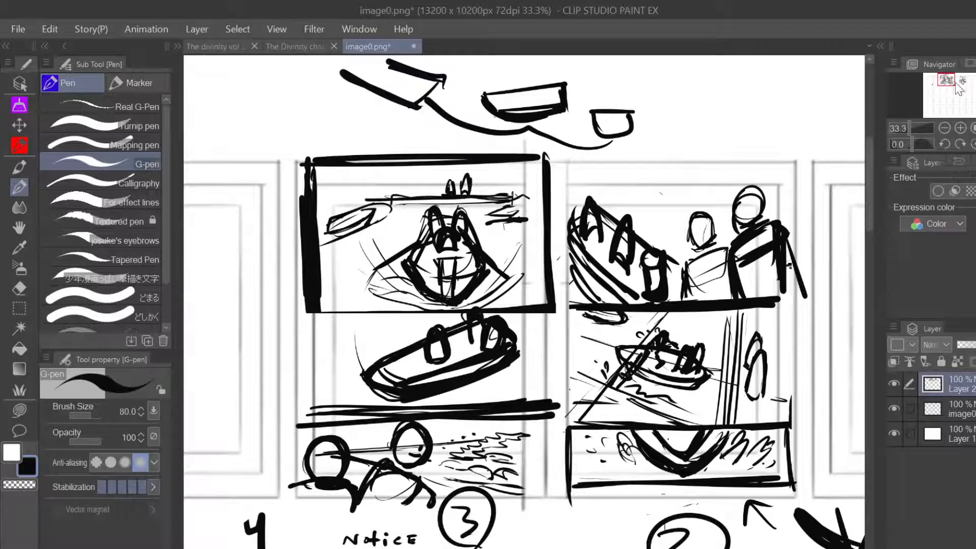
{"action": "left_click_drag", "start_coordinate": [950, 79], "coordinate": [942, 78]}
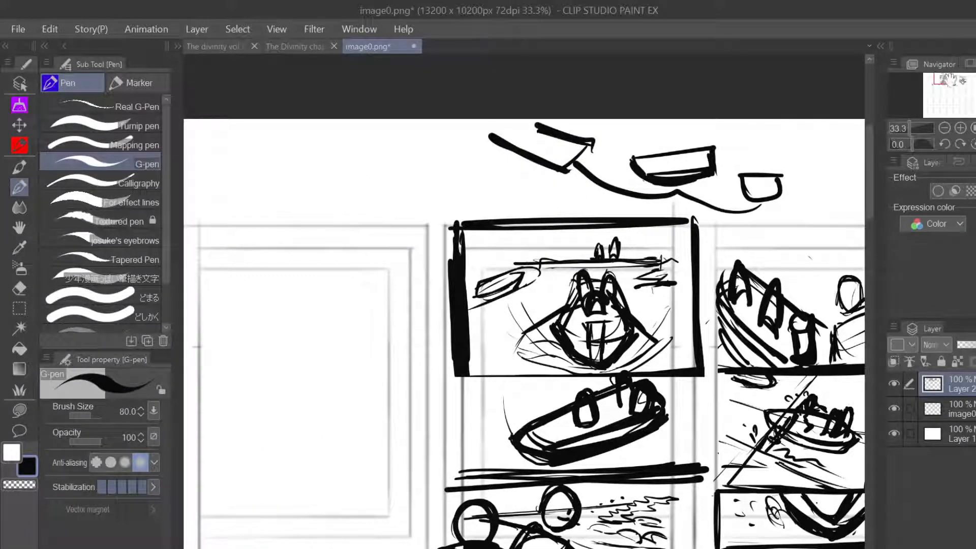
- Shift the slanted boat in page 3's middle panel slightly left using a rectangular selection and Free Transform
{"action": "left_click_drag", "start_coordinate": [943, 79], "coordinate": [950, 77]}
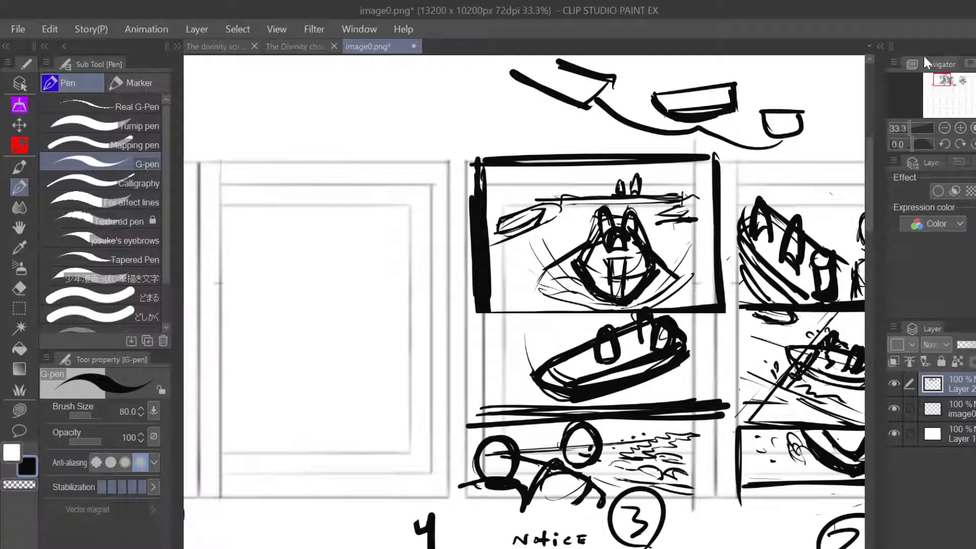
{"action": "left_click_drag", "start_coordinate": [949, 87], "coordinate": [947, 82]}
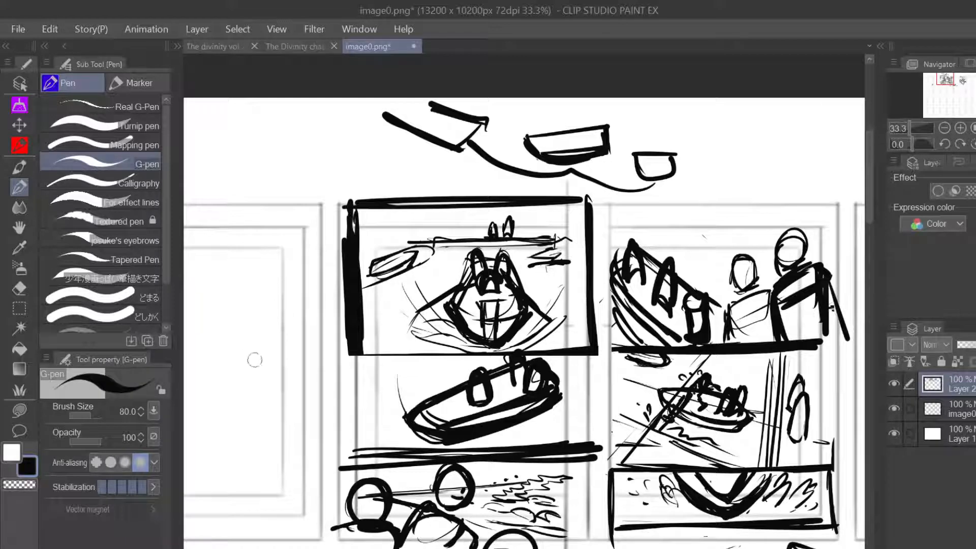
{"action": "key", "text": "m"}
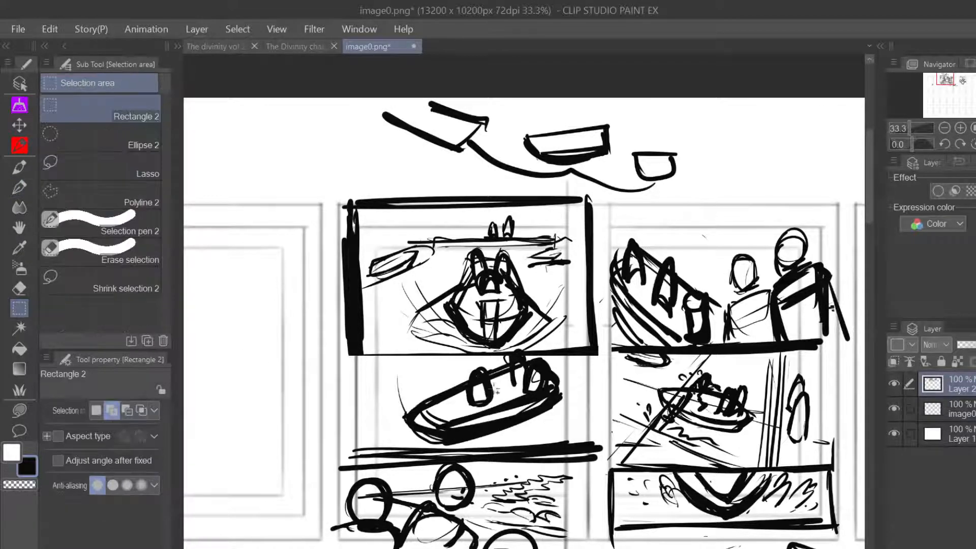
{"action": "left_click_drag", "start_coordinate": [383, 357], "coordinate": [590, 446]}
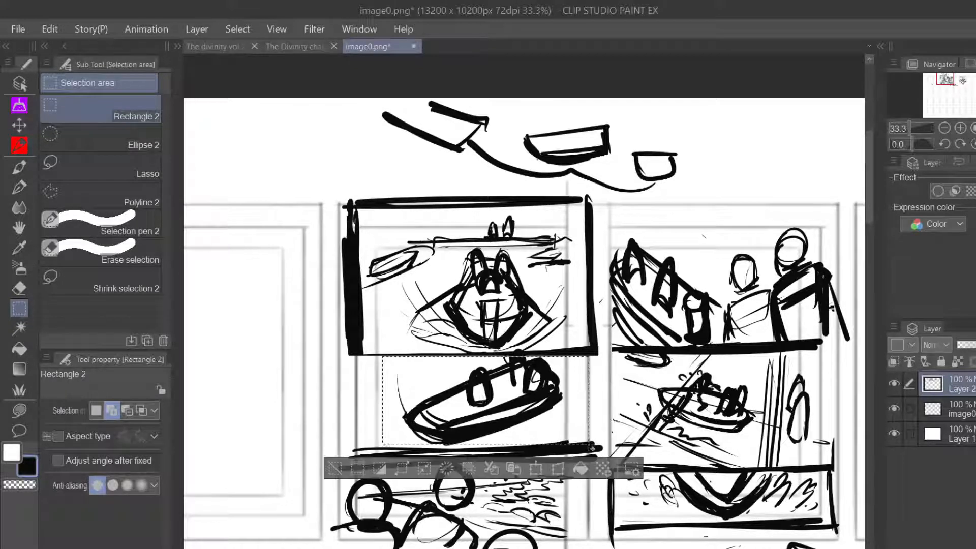
{"action": "left_click", "coordinate": [558, 468]}
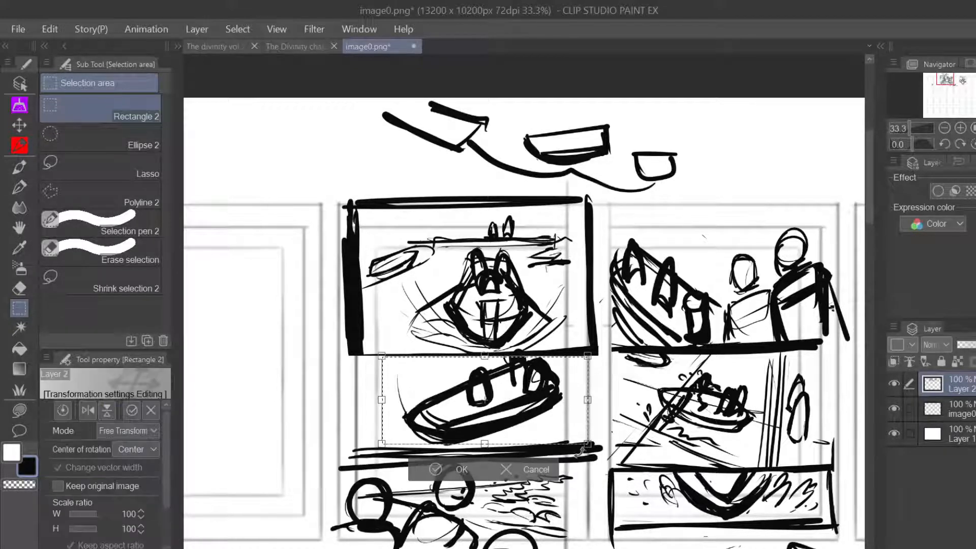
{"action": "left_click_drag", "start_coordinate": [578, 447], "coordinate": [552, 450]}
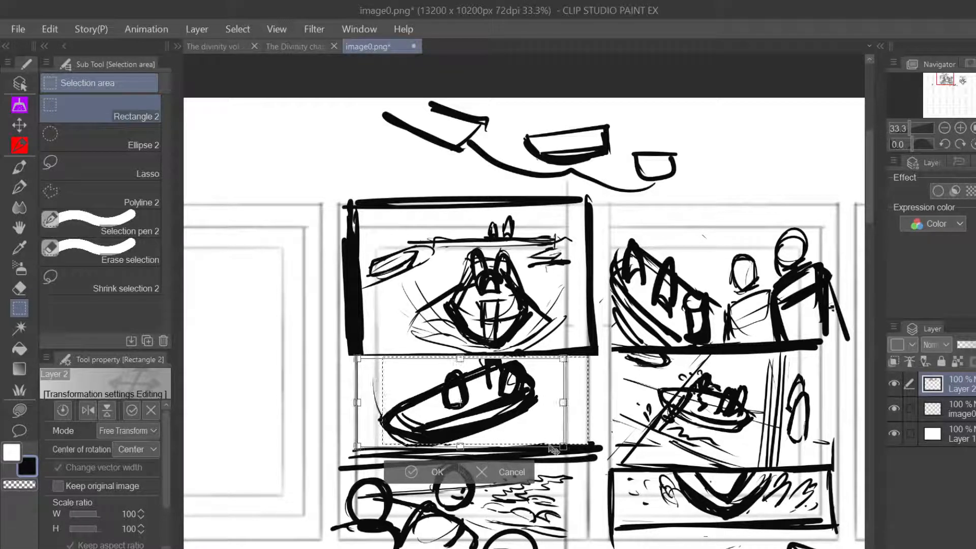
{"action": "left_click", "coordinate": [430, 472]}
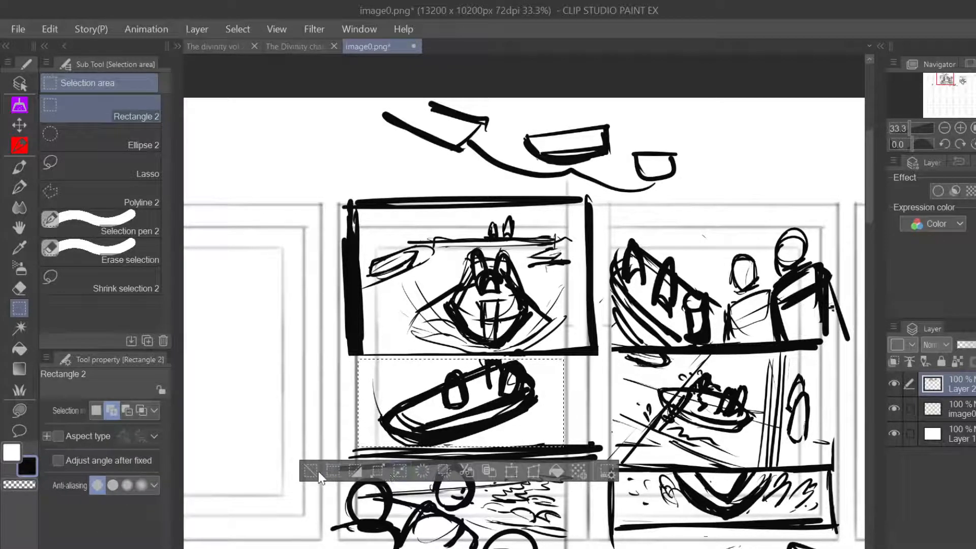
{"action": "left_click", "coordinate": [418, 298]}
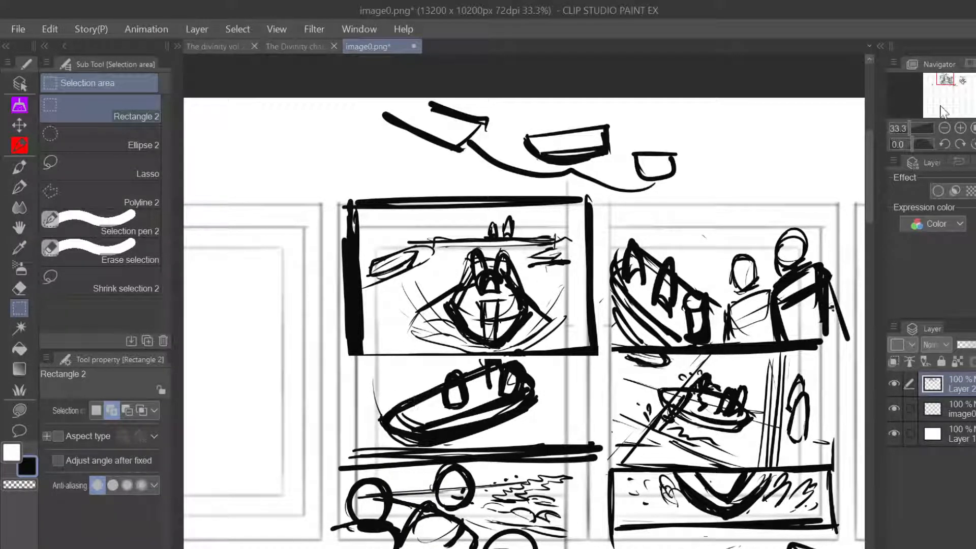
- Add a new layer above the sketches in Multiply mode and set the drawing color to crimson red
{"action": "left_click_drag", "start_coordinate": [949, 80], "coordinate": [947, 82]}
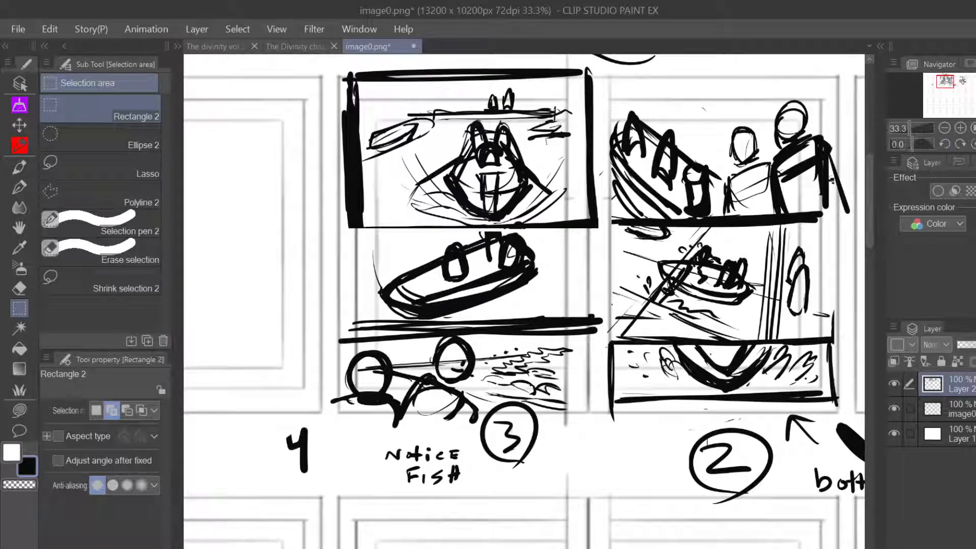
{"action": "key", "text": "ctrl+shift+n"}
{"action": "left_click", "coordinate": [945, 346]}
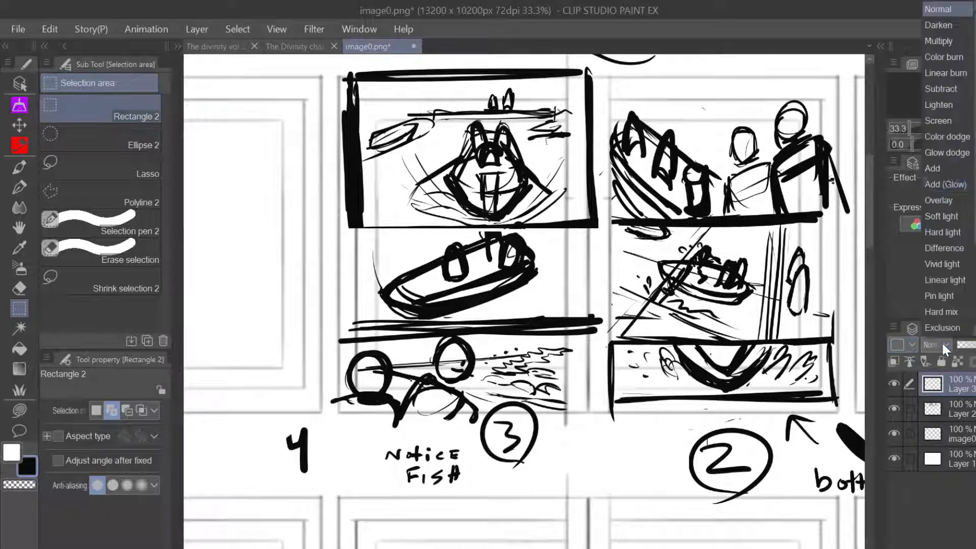
{"action": "left_click", "coordinate": [953, 43]}
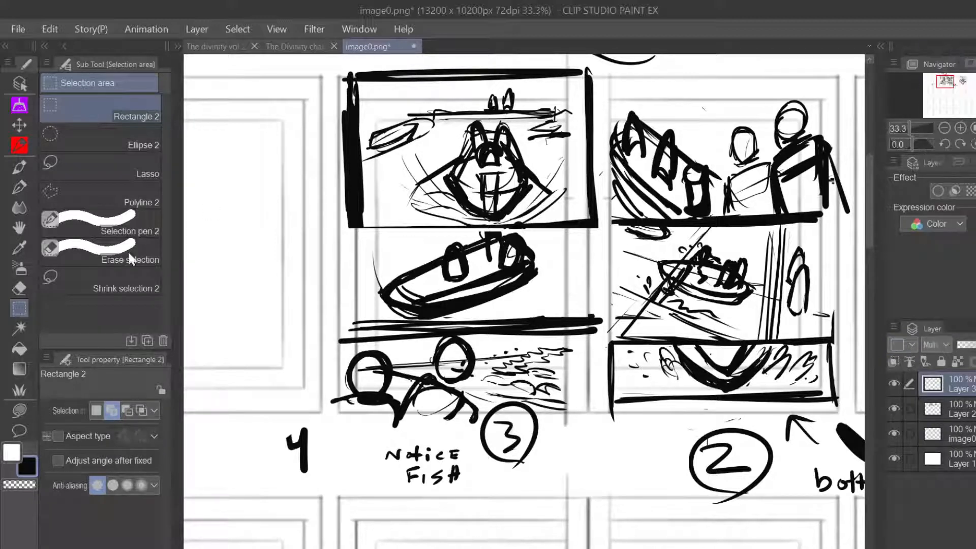
{"action": "left_click", "coordinate": [18, 459]}
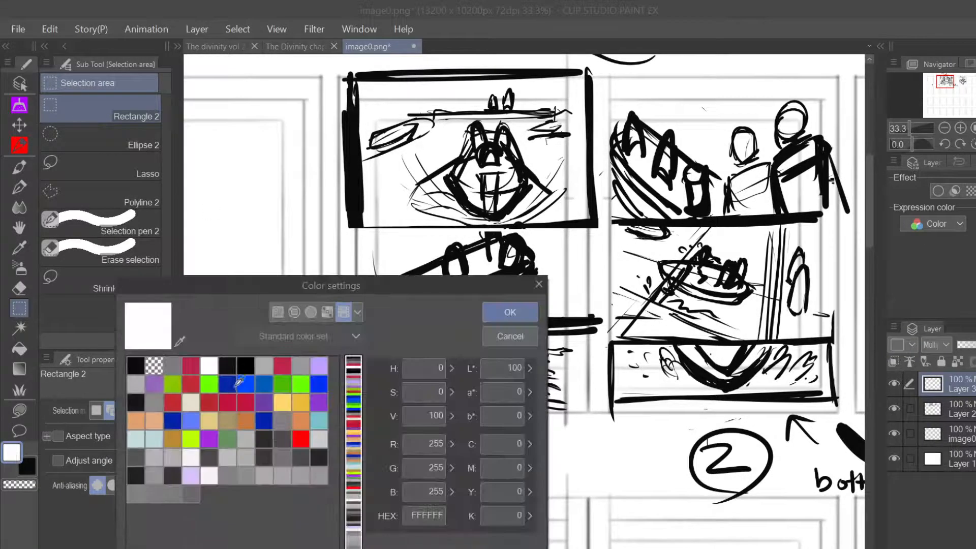
{"action": "left_click", "coordinate": [190, 365]}
{"action": "left_click", "coordinate": [510, 312]}
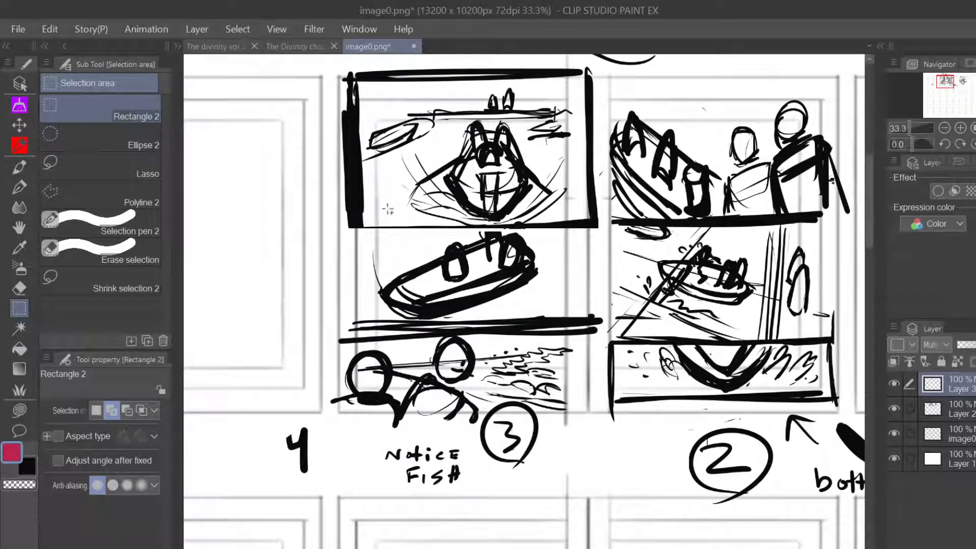
- Switch to the Calligraphy pen and try red test strokes beside page 3 and over its top panel, undoing them
{"action": "key", "text": "p"}
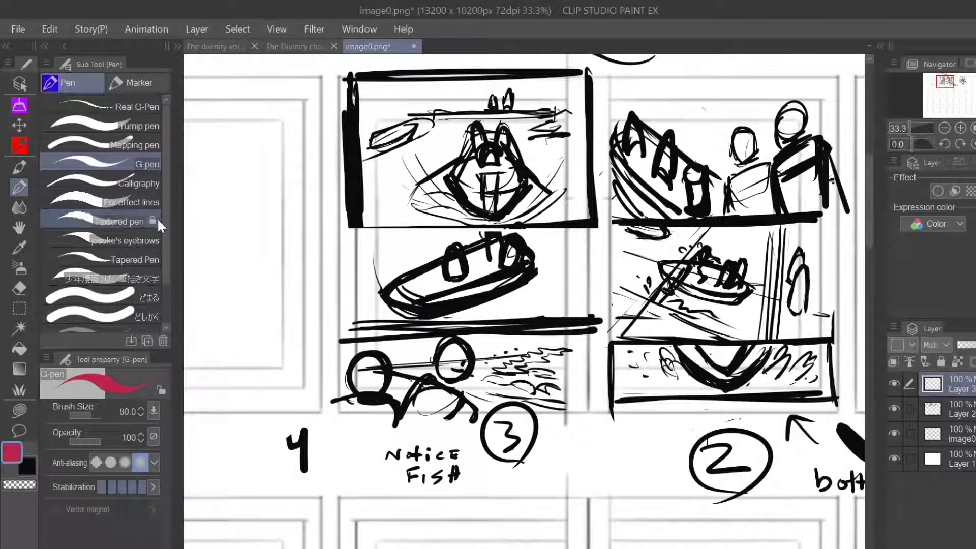
{"action": "left_click", "coordinate": [146, 182]}
{"action": "left_click_drag", "start_coordinate": [298, 155], "coordinate": [301, 274]}
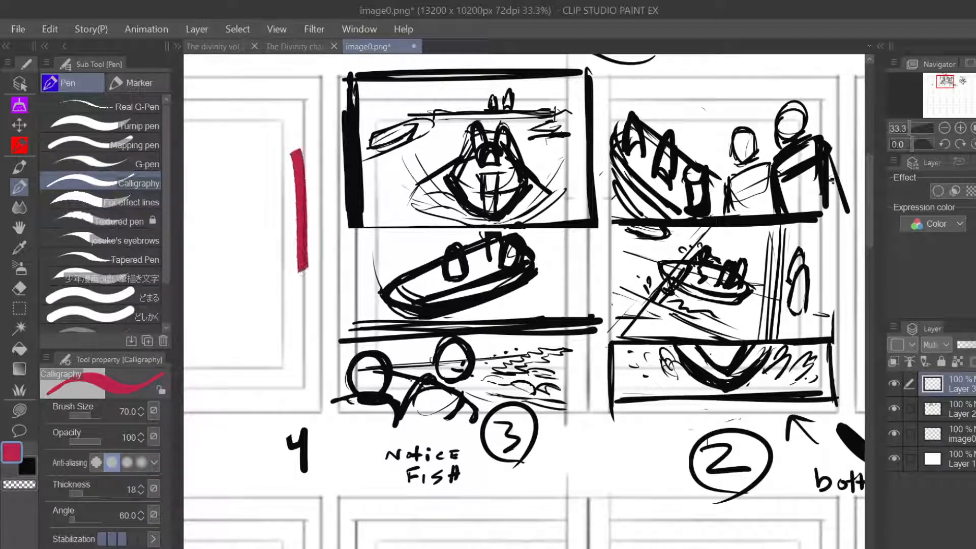
{"action": "key", "text": "ctrl+z"}
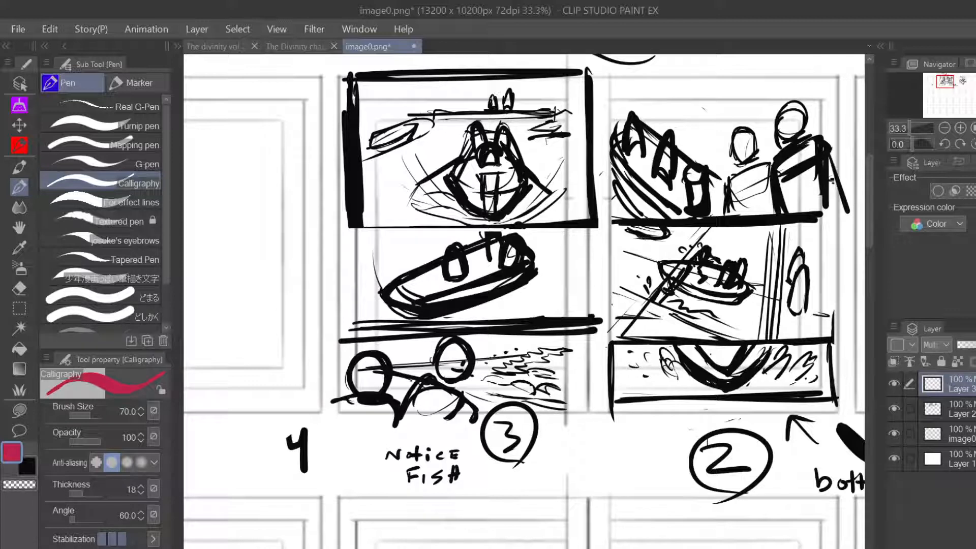
{"action": "mouse_move", "coordinate": [491, 93]}
{"action": "left_mouse_down"}
{"action": "mouse_move", "coordinate": [487, 203]}
{"action": "mouse_move", "coordinate": [469, 195]}
{"action": "left_mouse_up"}
{"action": "key", "text": "ctrl+z"}
{"action": "key", "text": "ctrl+z"}
- Set the new layer's blending mode to Normal and give it a white border effect
{"action": "left_click", "coordinate": [935, 345]}
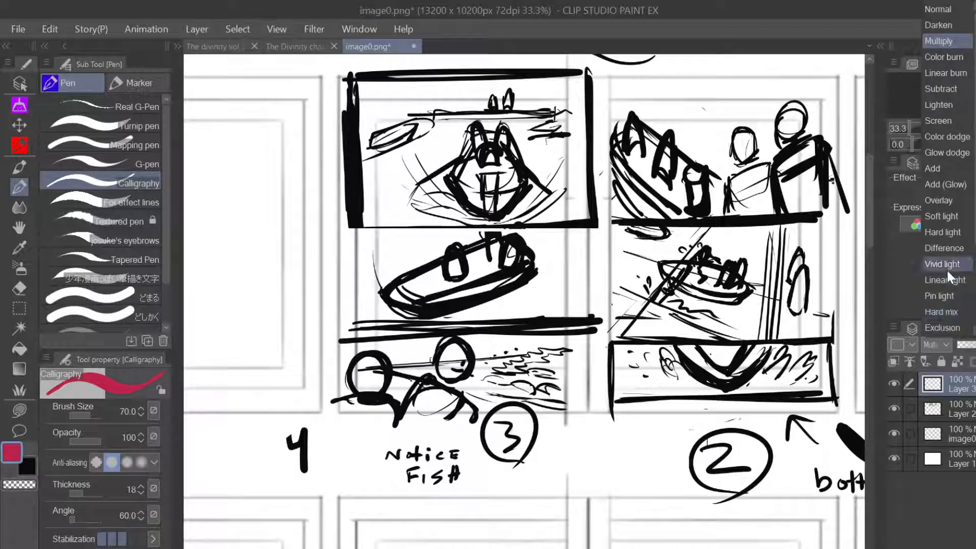
{"action": "left_click", "coordinate": [946, 12]}
{"action": "left_click", "coordinate": [938, 191]}
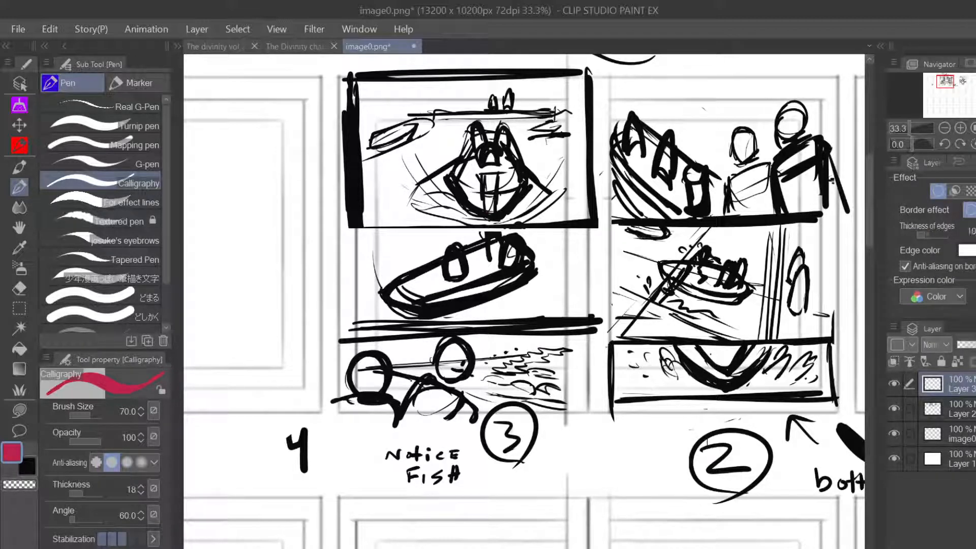
- Try a red downward arrow and directional strokes across page 3's three panels, and undo them all
{"action": "mouse_move", "coordinate": [490, 77]}
{"action": "left_mouse_down"}
{"action": "mouse_move", "coordinate": [483, 214]}
{"action": "mouse_move", "coordinate": [460, 175]}
{"action": "left_mouse_up"}
{"action": "left_click_drag", "start_coordinate": [482, 213], "coordinate": [514, 171]}
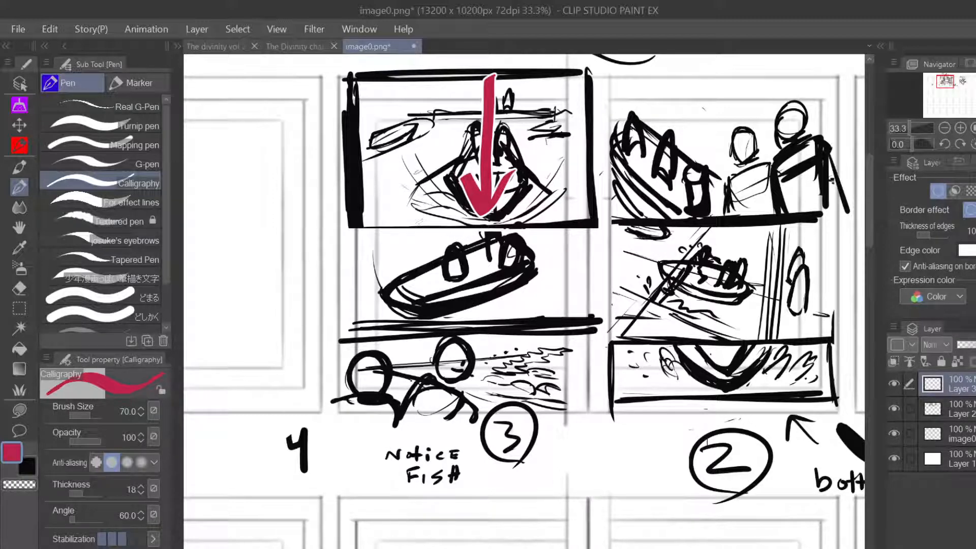
{"action": "mouse_move", "coordinate": [420, 149]}
{"action": "left_mouse_down"}
{"action": "mouse_move", "coordinate": [418, 255]}
{"action": "mouse_move", "coordinate": [382, 236]}
{"action": "mouse_move", "coordinate": [378, 336]}
{"action": "left_mouse_up"}
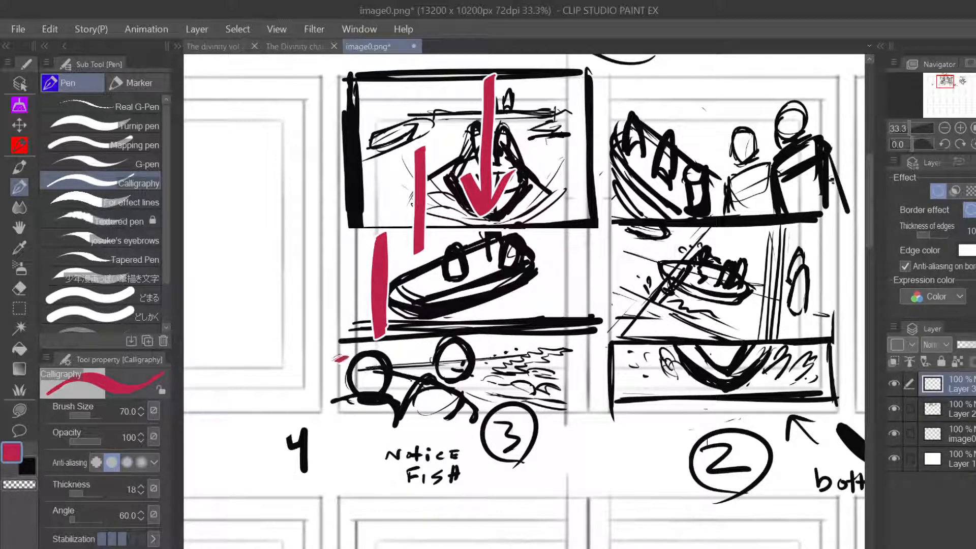
{"action": "mouse_move", "coordinate": [315, 357]}
{"action": "left_mouse_down"}
{"action": "mouse_move", "coordinate": [475, 404]}
{"action": "mouse_move", "coordinate": [476, 430]}
{"action": "left_mouse_up"}
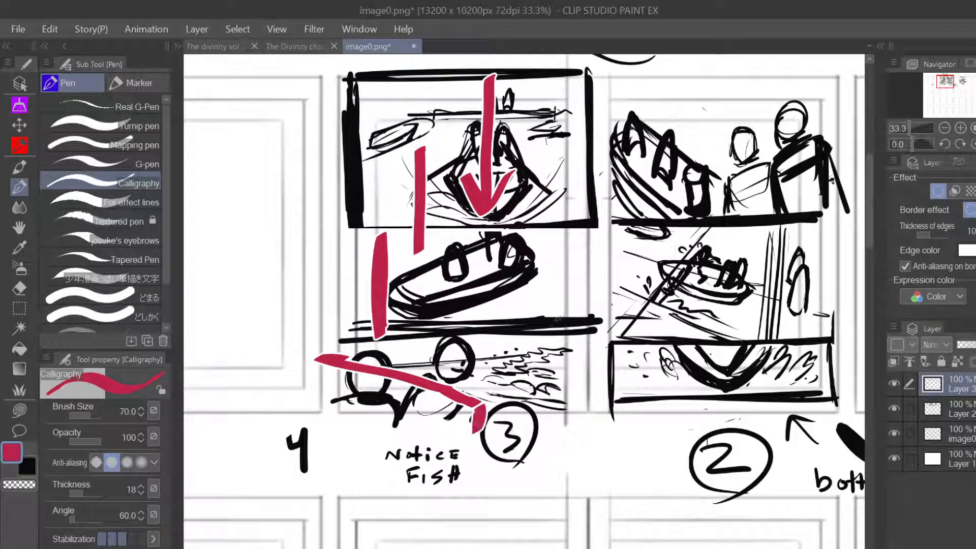
{"action": "key", "text": "ctrl+z"}
{"action": "key", "text": "ctrl+z"}
{"action": "key", "text": "ctrl+z"}
{"action": "key", "text": "ctrl+z"}
{"action": "key", "text": "ctrl+z"}
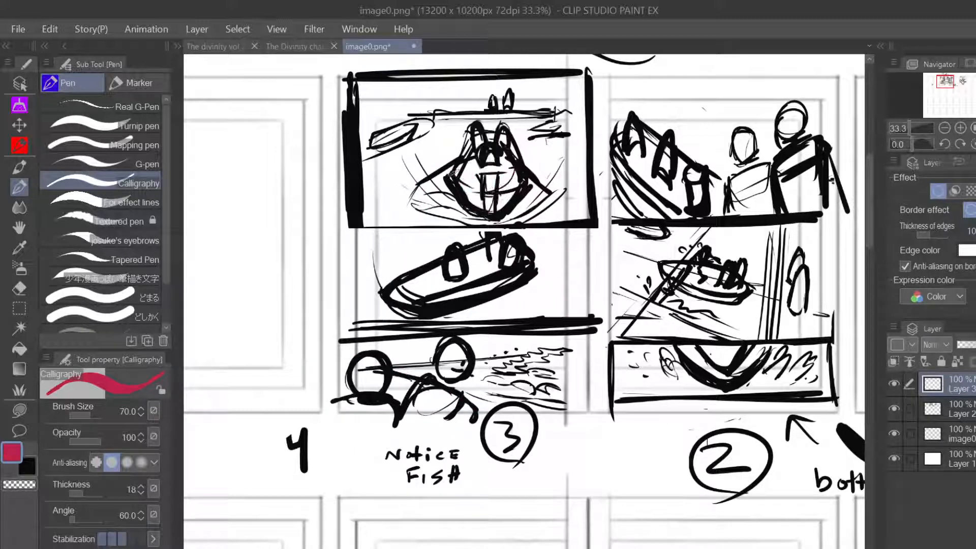
- Cover the boats in page 3's top and middle panels with solid red shapes
{"action": "mouse_move", "coordinate": [485, 125]}
{"action": "left_mouse_down"}
{"action": "mouse_move", "coordinate": [440, 194]}
{"action": "mouse_move", "coordinate": [503, 213]}
{"action": "mouse_move", "coordinate": [529, 155]}
{"action": "mouse_move", "coordinate": [480, 127]}
{"action": "mouse_move", "coordinate": [456, 187]}
{"action": "mouse_move", "coordinate": [460, 214]}
{"action": "mouse_move", "coordinate": [475, 220]}
{"action": "mouse_move", "coordinate": [508, 206]}
{"action": "mouse_move", "coordinate": [506, 130]}
{"action": "mouse_move", "coordinate": [503, 162]}
{"action": "left_mouse_up"}
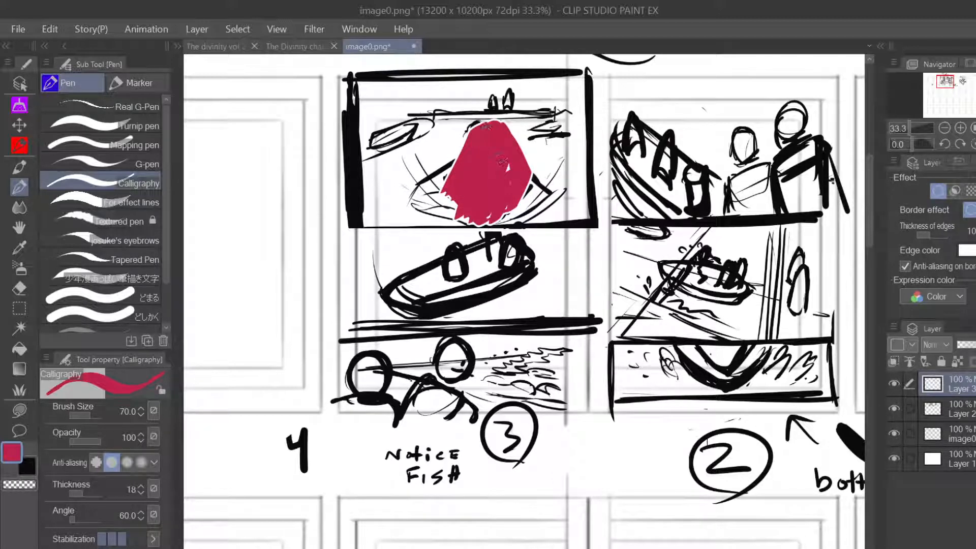
{"action": "mouse_move", "coordinate": [503, 229]}
{"action": "left_mouse_down"}
{"action": "mouse_move", "coordinate": [391, 279]}
{"action": "mouse_move", "coordinate": [472, 312]}
{"action": "mouse_move", "coordinate": [524, 238]}
{"action": "mouse_move", "coordinate": [399, 282]}
{"action": "mouse_move", "coordinate": [483, 244]}
{"action": "mouse_move", "coordinate": [501, 305]}
{"action": "mouse_move", "coordinate": [518, 244]}
{"action": "mouse_move", "coordinate": [483, 269]}
{"action": "mouse_move", "coordinate": [401, 285]}
{"action": "mouse_move", "coordinate": [432, 307]}
{"action": "mouse_move", "coordinate": [478, 264]}
{"action": "mouse_move", "coordinate": [508, 272]}
{"action": "left_mouse_up"}
- Try a red block over the bottom strip's figures and a curved sweep down page 3, and undo both
{"action": "mouse_move", "coordinate": [340, 358]}
{"action": "left_mouse_down"}
{"action": "mouse_move", "coordinate": [478, 397]}
{"action": "mouse_move", "coordinate": [480, 419]}
{"action": "mouse_move", "coordinate": [352, 383]}
{"action": "mouse_move", "coordinate": [381, 399]}
{"action": "mouse_move", "coordinate": [460, 409]}
{"action": "mouse_move", "coordinate": [442, 399]}
{"action": "mouse_move", "coordinate": [485, 421]}
{"action": "left_mouse_up"}
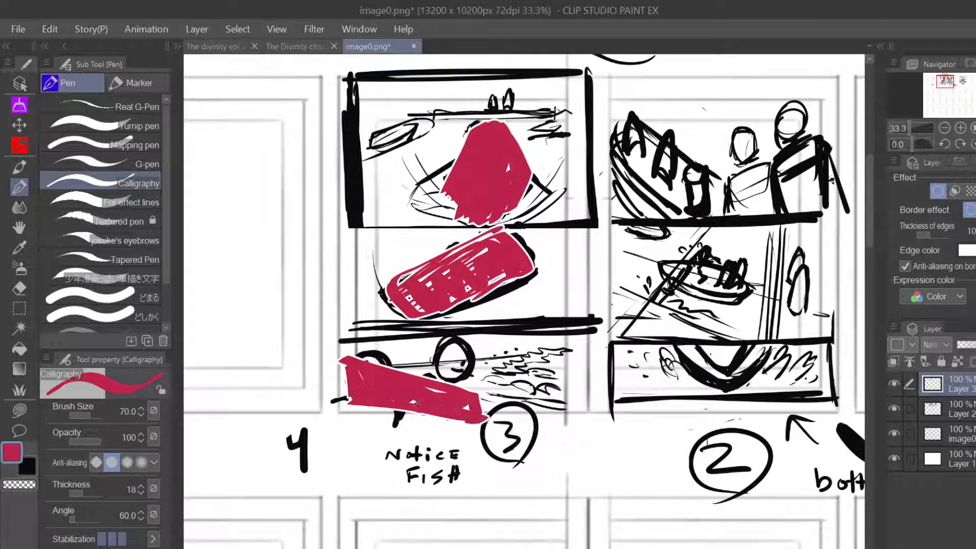
{"action": "mouse_move", "coordinate": [548, 160]}
{"action": "left_mouse_down"}
{"action": "mouse_move", "coordinate": [421, 379]}
{"action": "mouse_move", "coordinate": [313, 384]}
{"action": "left_mouse_up"}
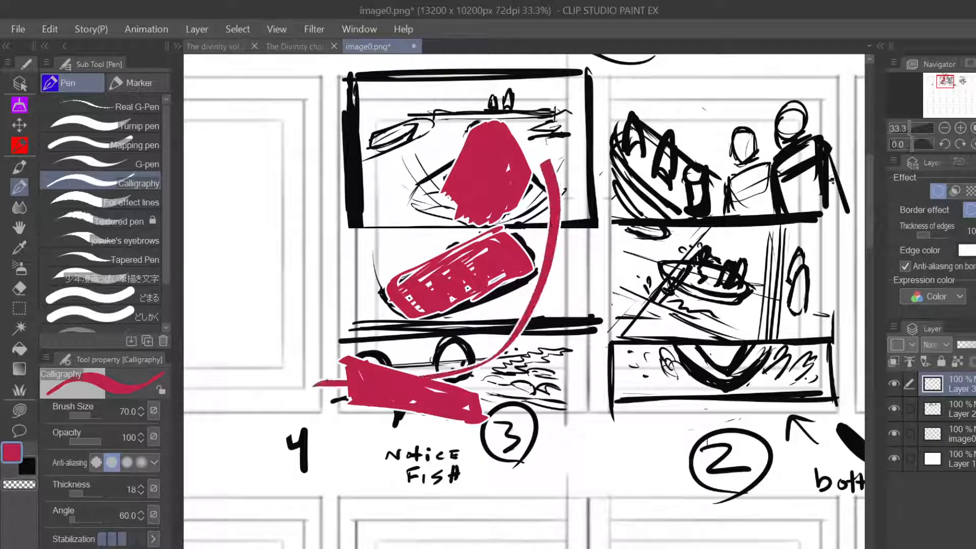
{"action": "key", "text": "ctrl+z"}
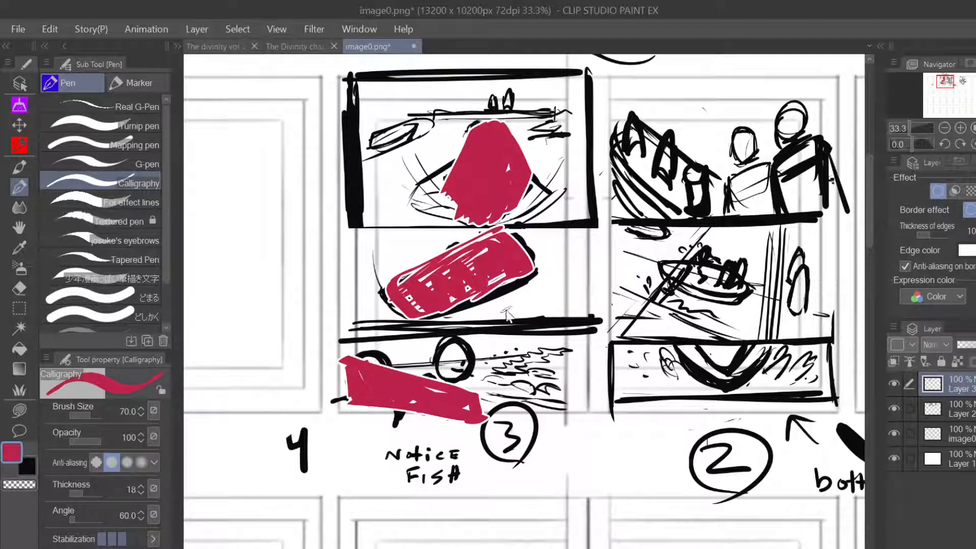
{"action": "key", "text": "ctrl+z"}
{"action": "key", "text": "ctrl+z"}
{"action": "key", "text": "ctrl+z"}
{"action": "key", "text": "ctrl+z"}
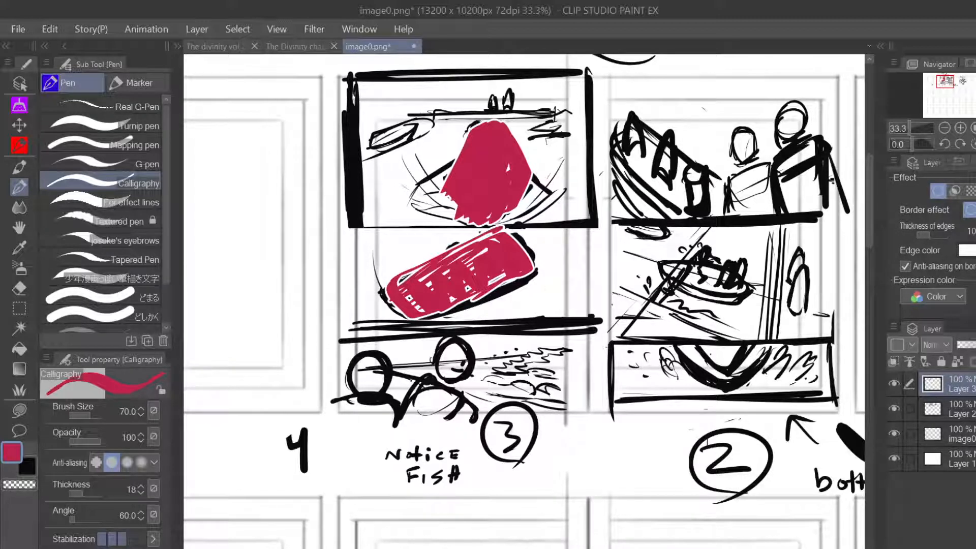
{"action": "left_click", "coordinate": [19, 308]}
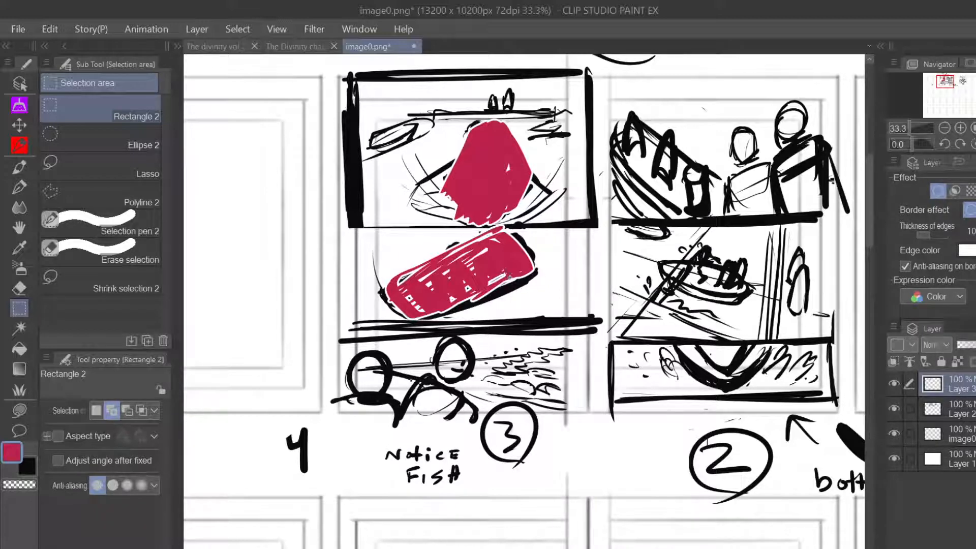
{"action": "scroll", "coordinate": [508, 276], "scroll_direction": "up", "scroll_amount": 3}
{"action": "scroll", "coordinate": [486, 275], "scroll_direction": "down", "scroll_amount": 5}
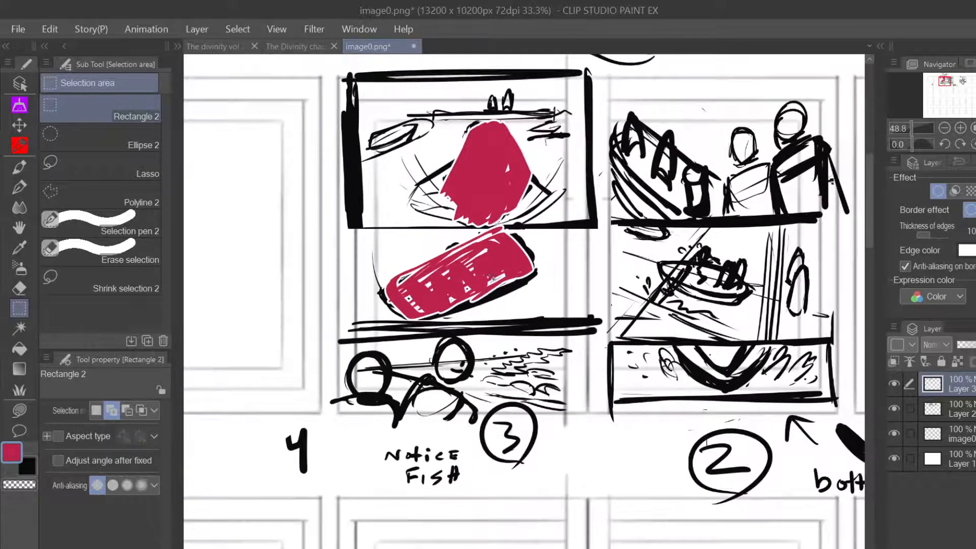
{"action": "scroll", "coordinate": [488, 275], "scroll_direction": "up", "scroll_amount": 1}
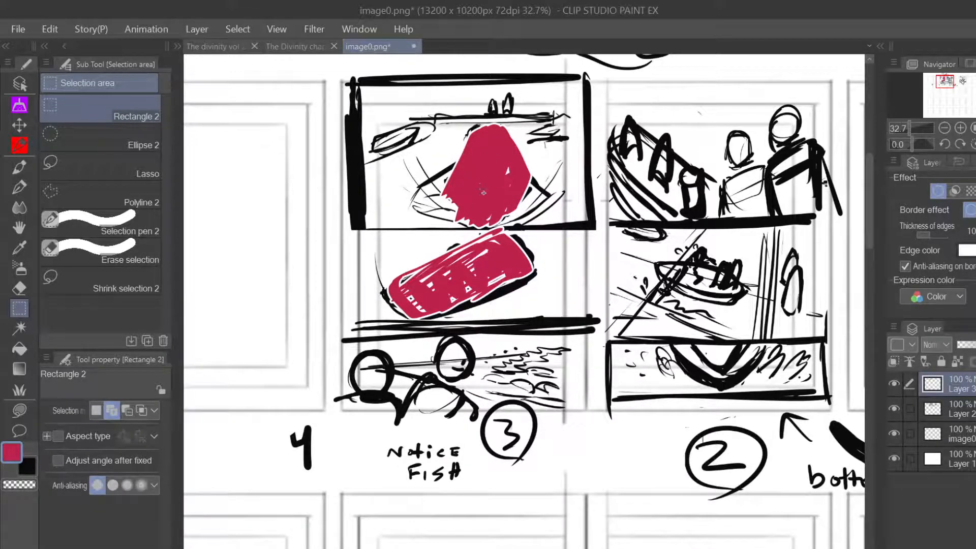
{"action": "scroll", "coordinate": [483, 192], "scroll_direction": "down", "scroll_amount": 1}
{"action": "scroll", "coordinate": [483, 193], "scroll_direction": "up", "scroll_amount": 2}
{"action": "scroll", "coordinate": [483, 192], "scroll_direction": "down", "scroll_amount": 1}
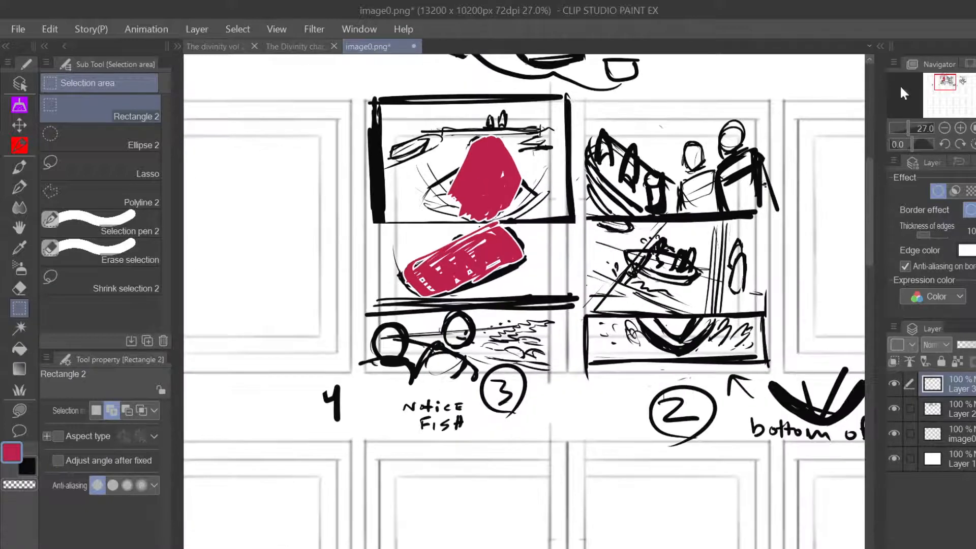
- Return to the Calligraphy pen, make the sketch layer Layer 2 active, and hide the red markup layer
{"action": "left_click_drag", "start_coordinate": [949, 83], "coordinate": [946, 84]}
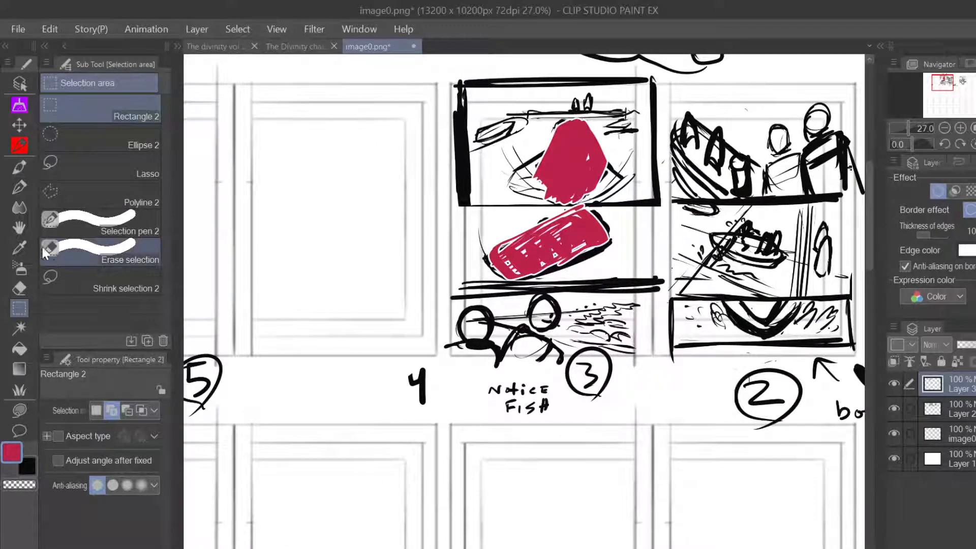
{"action": "left_click", "coordinate": [19, 190]}
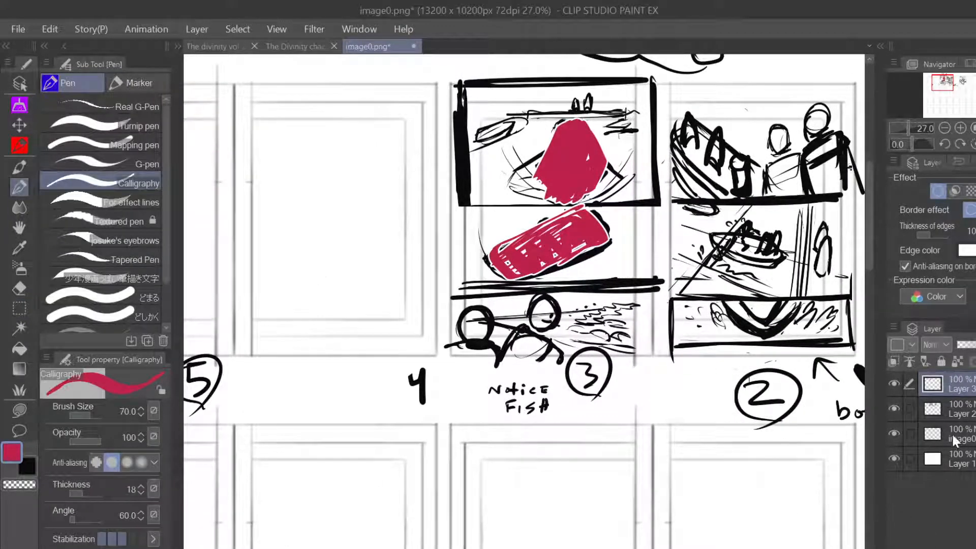
{"action": "left_click", "coordinate": [957, 412]}
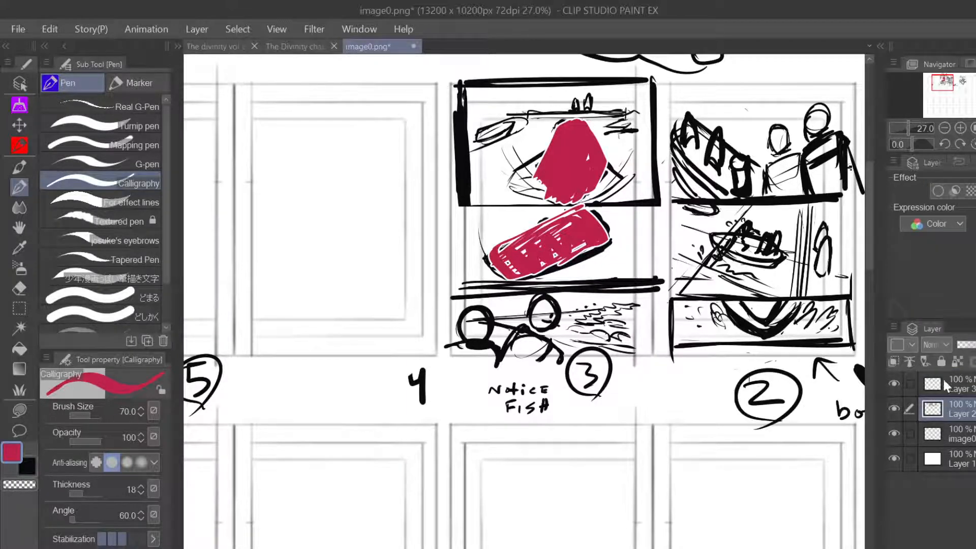
{"action": "left_click", "coordinate": [894, 384]}
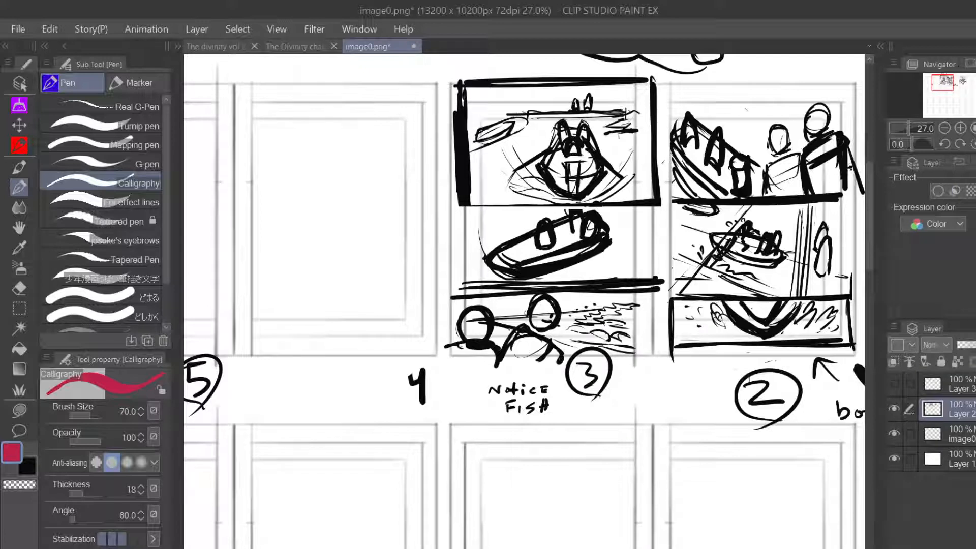
- Switch to the G-pen in black and add a smaller third figure beside the two figures in page 3's bottom strip
{"action": "left_click", "coordinate": [29, 463]}
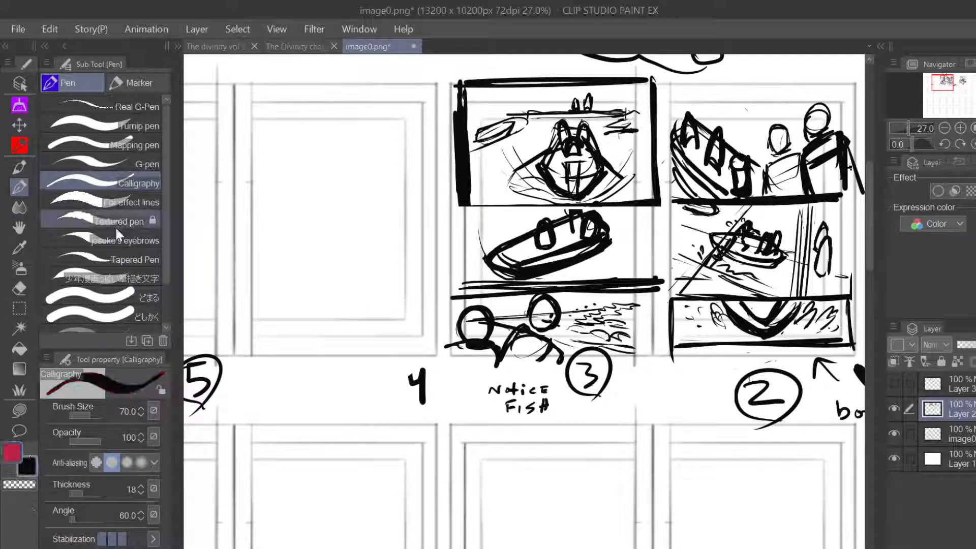
{"action": "left_click", "coordinate": [101, 164]}
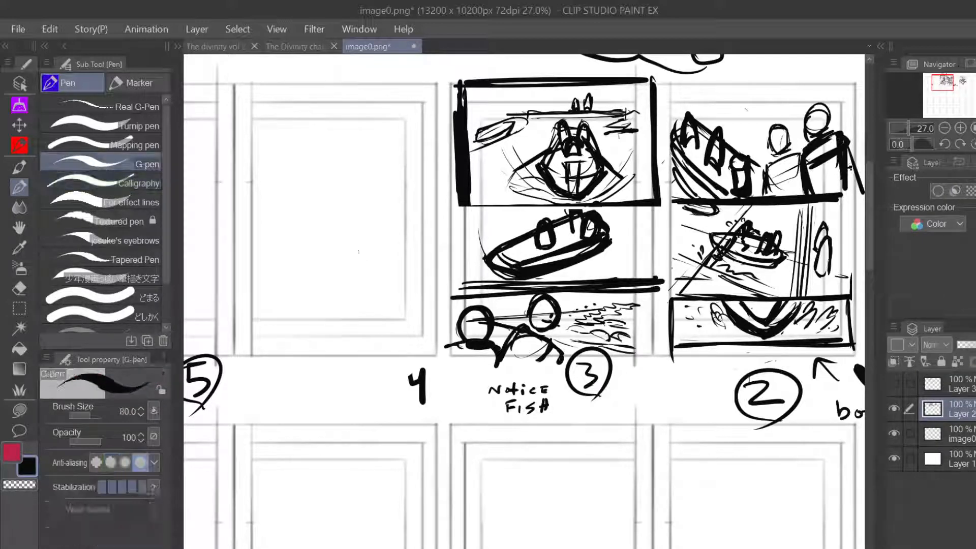
{"action": "mouse_move", "coordinate": [356, 245]}
{"action": "left_mouse_down"}
{"action": "mouse_move", "coordinate": [365, 279]}
{"action": "mouse_move", "coordinate": [322, 362]}
{"action": "left_mouse_up"}
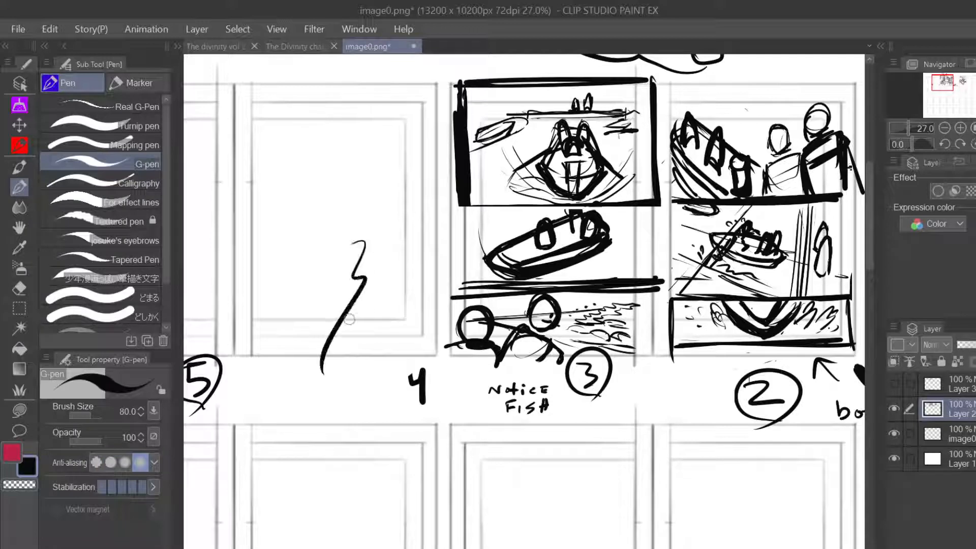
{"action": "key", "text": "ctrl+z"}
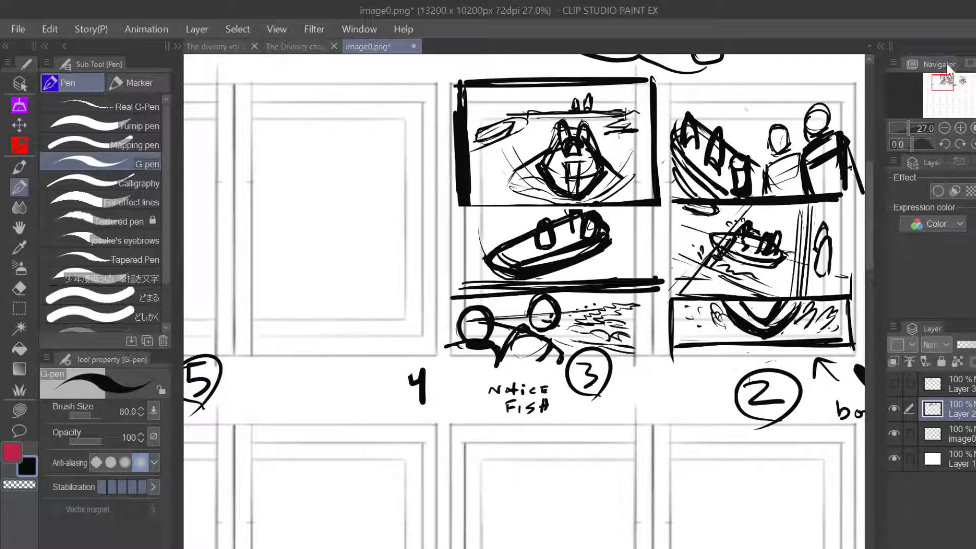
{"action": "left_click_drag", "start_coordinate": [949, 80], "coordinate": [947, 77]}
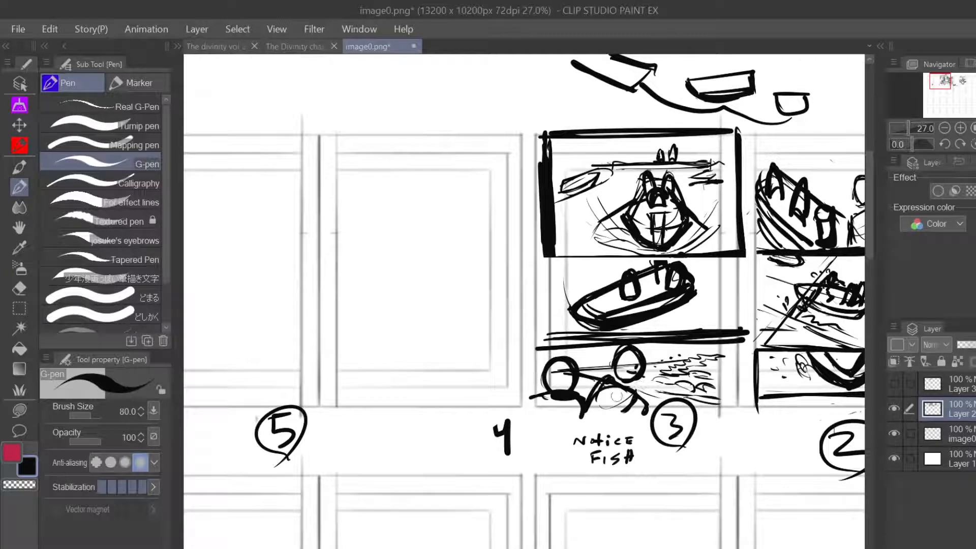
{"action": "mouse_move", "coordinate": [636, 393]}
{"action": "left_mouse_down"}
{"action": "mouse_move", "coordinate": [647, 397]}
{"action": "mouse_move", "coordinate": [648, 382]}
{"action": "mouse_move", "coordinate": [660, 387]}
{"action": "mouse_move", "coordinate": [621, 412]}
{"action": "mouse_move", "coordinate": [643, 410]}
{"action": "mouse_move", "coordinate": [642, 401]}
{"action": "mouse_move", "coordinate": [624, 413]}
{"action": "left_mouse_up"}
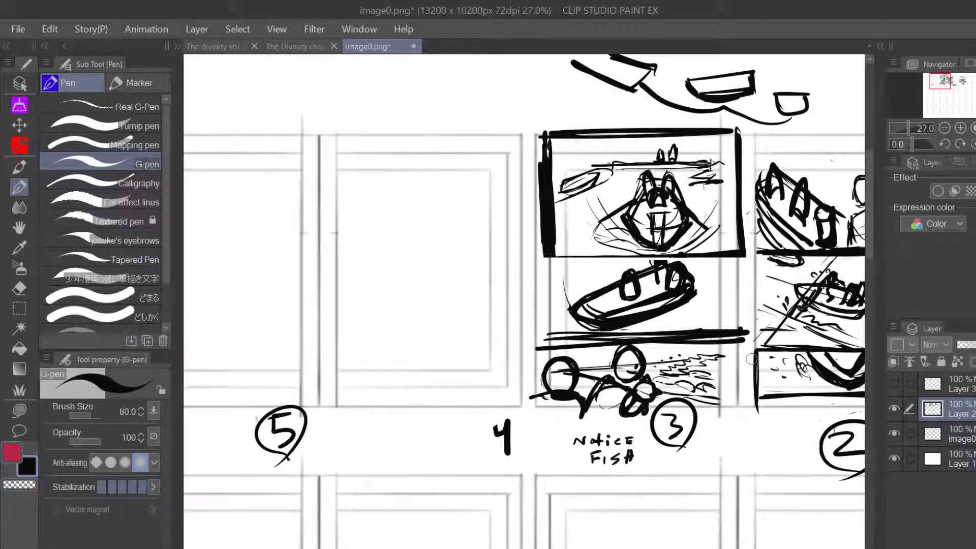
- Try zigzag and slanted flow strokes down the middle of page 4's empty frame, and undo them all
{"action": "left_click_drag", "start_coordinate": [939, 81], "coordinate": [934, 81]}
{"action": "left_click", "coordinate": [961, 128]}
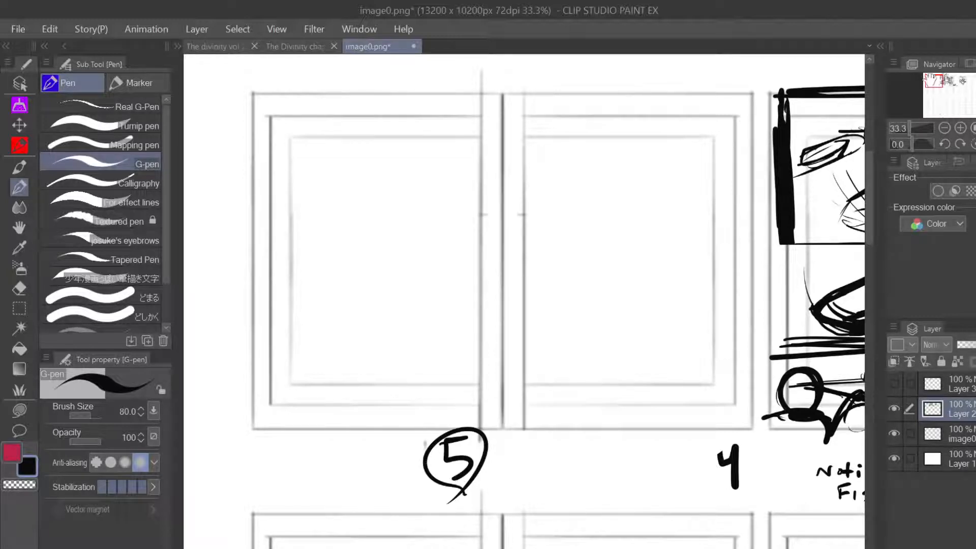
{"action": "left_click_drag", "start_coordinate": [934, 81], "coordinate": [937, 80]}
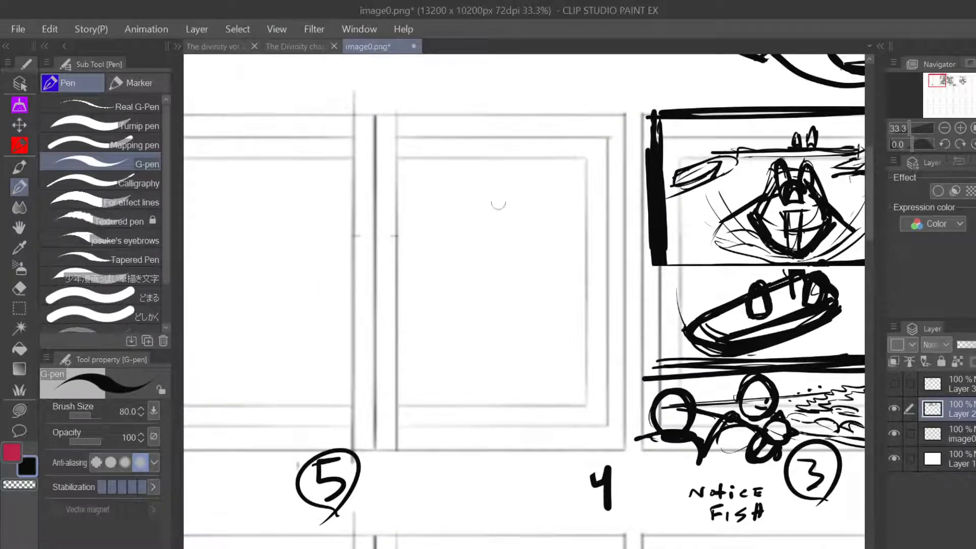
{"action": "left_click_drag", "start_coordinate": [504, 222], "coordinate": [495, 341]}
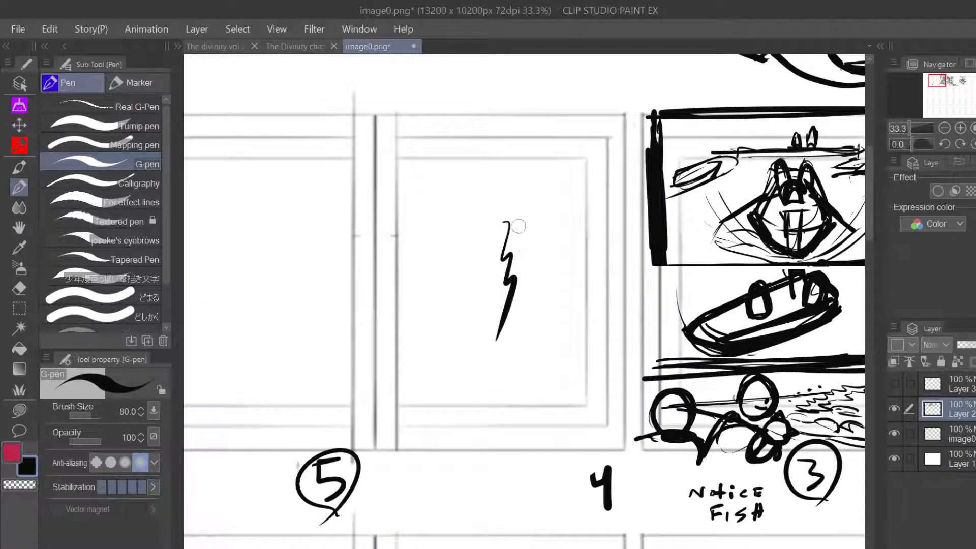
{"action": "key", "text": "ctrl+z"}
{"action": "mouse_move", "coordinate": [541, 195]}
{"action": "left_mouse_down"}
{"action": "mouse_move", "coordinate": [542, 240]}
{"action": "mouse_move", "coordinate": [517, 349]}
{"action": "left_mouse_up"}
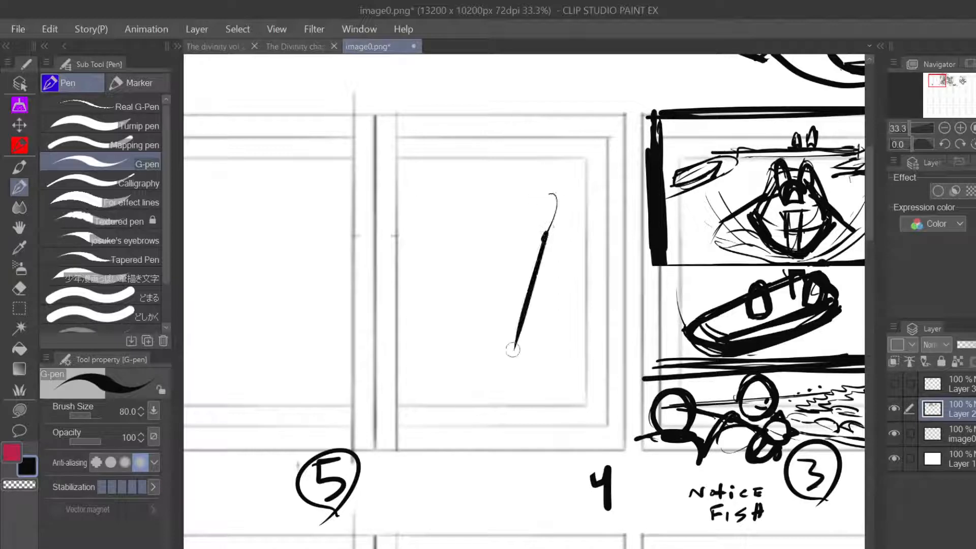
{"action": "key", "text": "ctrl+z"}
{"action": "mouse_move", "coordinate": [548, 191]}
{"action": "left_mouse_down"}
{"action": "mouse_move", "coordinate": [538, 255]}
{"action": "mouse_move", "coordinate": [488, 401]}
{"action": "left_mouse_up"}
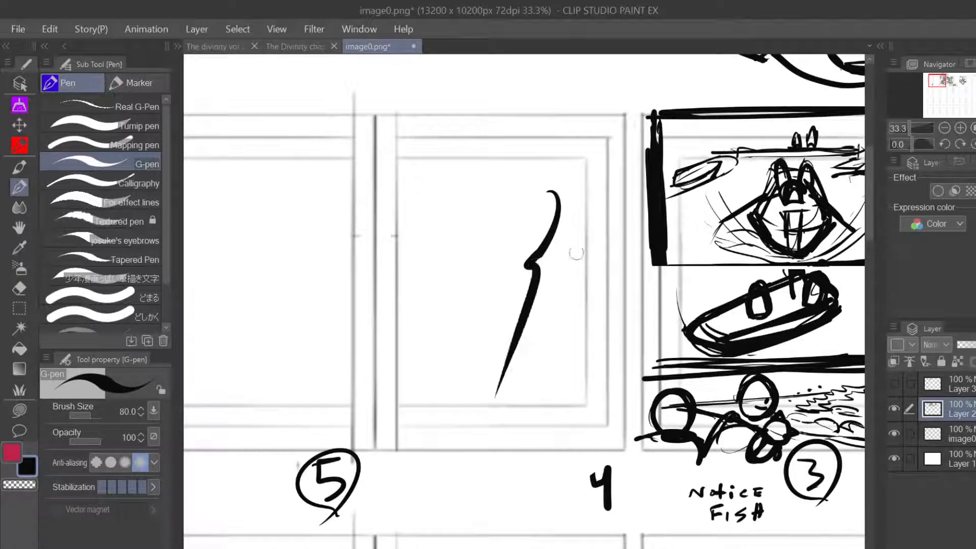
{"action": "key", "text": "ctrl+z"}
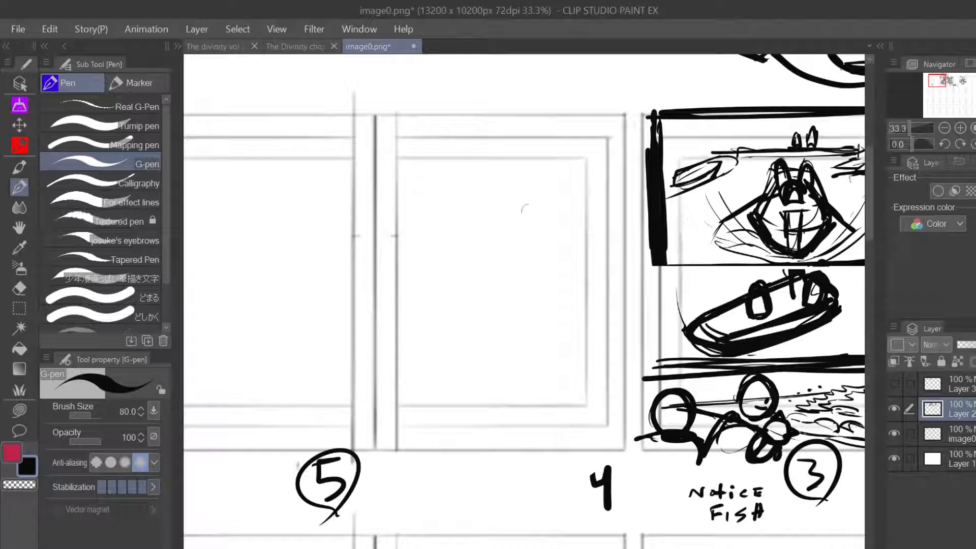
- Try a vertical divider down the upper part of page 4's frame, and undo the strokes
{"action": "left_click", "coordinate": [485, 116]}
{"action": "left_click_drag", "start_coordinate": [503, 113], "coordinate": [508, 233]}
{"action": "left_click_drag", "start_coordinate": [509, 112], "coordinate": [510, 235]}
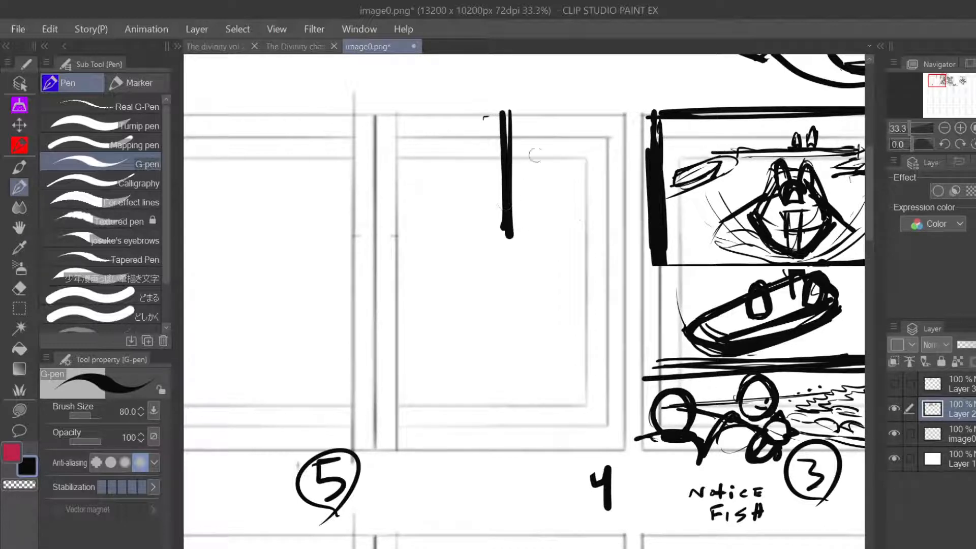
{"action": "key", "text": "ctrl+z"}
{"action": "key", "text": "ctrl+z"}
{"action": "mouse_move", "coordinate": [497, 108]}
{"action": "left_mouse_down"}
{"action": "mouse_move", "coordinate": [488, 228]}
{"action": "mouse_move", "coordinate": [498, 226]}
{"action": "mouse_move", "coordinate": [485, 171]}
{"action": "mouse_move", "coordinate": [492, 240]}
{"action": "left_mouse_up"}
{"action": "left_click_drag", "start_coordinate": [488, 155], "coordinate": [486, 232]}
{"action": "key", "text": "ctrl+z"}
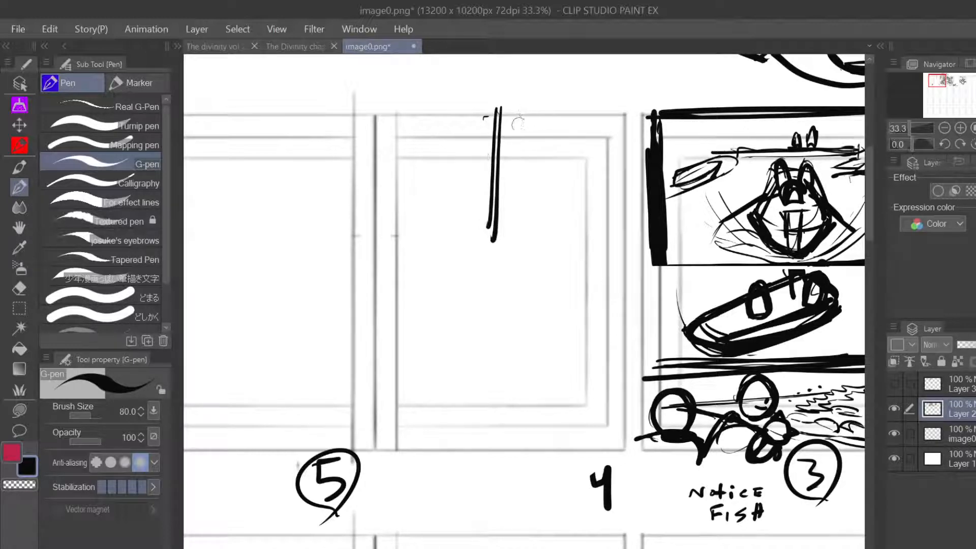
{"action": "key", "text": "ctrl+z"}
{"action": "key", "text": "ctrl+z"}
- Try a double vertical divider with a horizontal line beneath it across page 4, and undo the lines
{"action": "mouse_move", "coordinate": [497, 109]}
{"action": "left_mouse_down"}
{"action": "mouse_move", "coordinate": [496, 185]}
{"action": "mouse_move", "coordinate": [506, 115]}
{"action": "mouse_move", "coordinate": [500, 223]}
{"action": "left_mouse_up"}
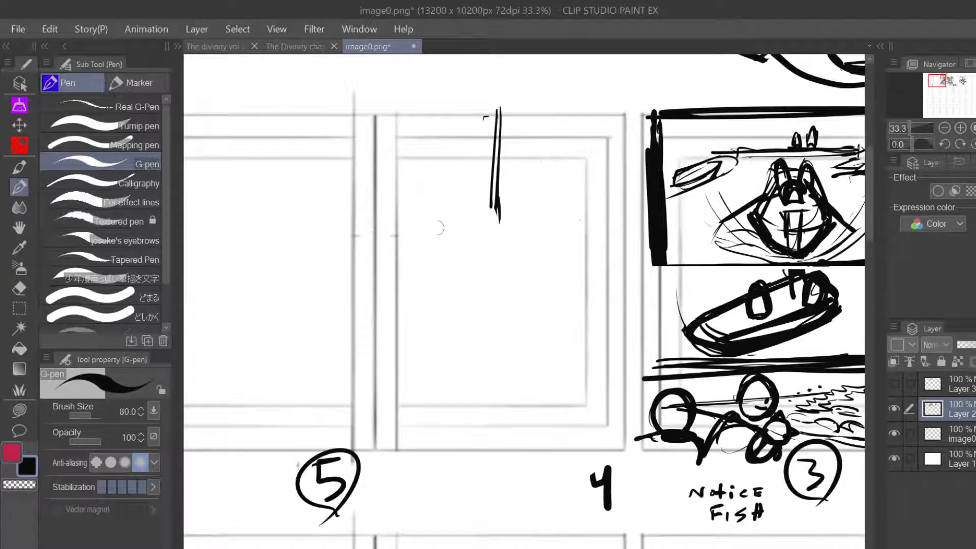
{"action": "left_click_drag", "start_coordinate": [395, 234], "coordinate": [615, 229]}
{"action": "left_click_drag", "start_coordinate": [425, 233], "coordinate": [620, 231]}
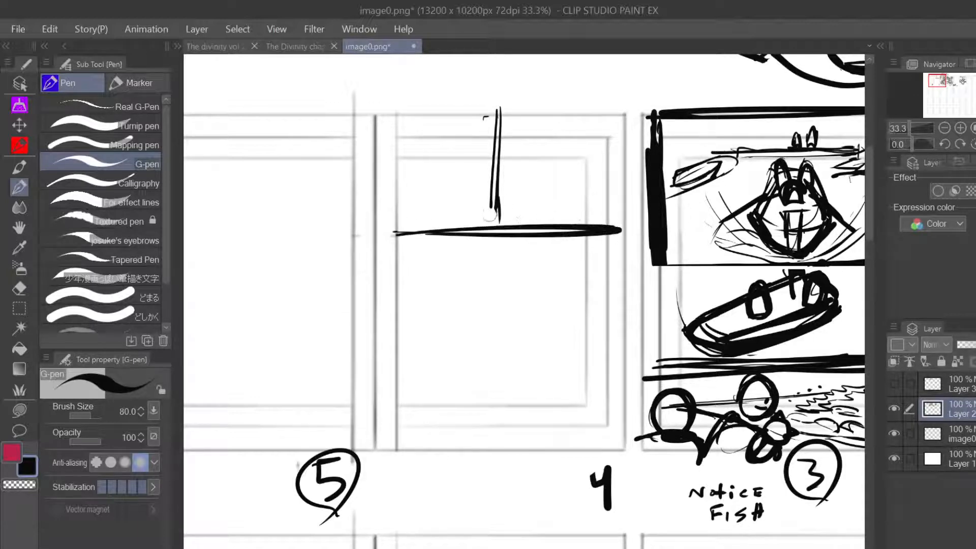
{"action": "left_click_drag", "start_coordinate": [489, 193], "coordinate": [492, 227]}
{"action": "key", "text": "ctrl+z"}
{"action": "key", "text": "ctrl+z"}
{"action": "key", "text": "ctrl+z"}
{"action": "key", "text": "ctrl+z"}
{"action": "key", "text": "ctrl+z"}
{"action": "key", "text": "ctrl+z"}
{"action": "key", "text": "ctrl+z"}
{"action": "key", "text": "ctrl+z"}
{"action": "key", "text": "ctrl+z"}
{"action": "key", "text": "ctrl+z"}
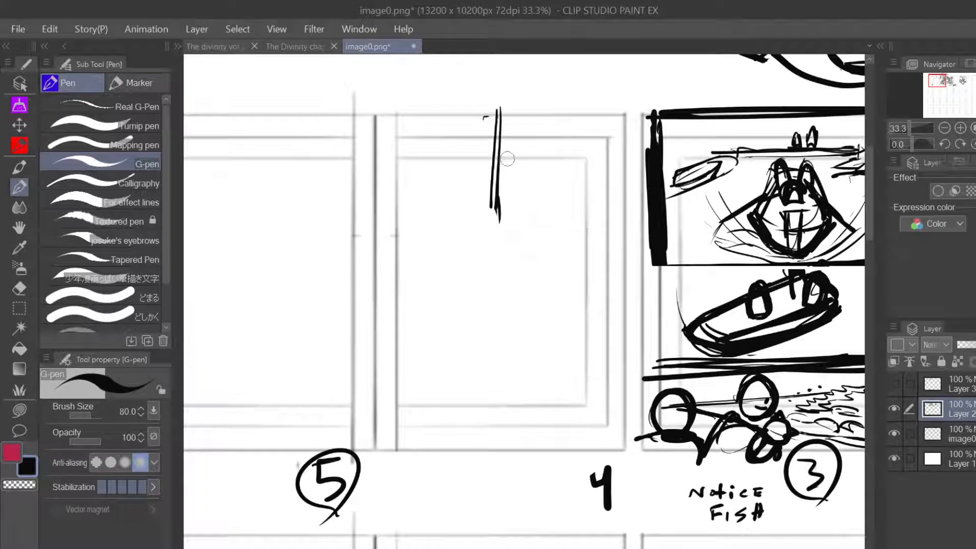
- Divide page 4 with a vertical line splitting its upper part and a thick horizontal line across the frame below
{"action": "left_click_drag", "start_coordinate": [494, 103], "coordinate": [497, 233]}
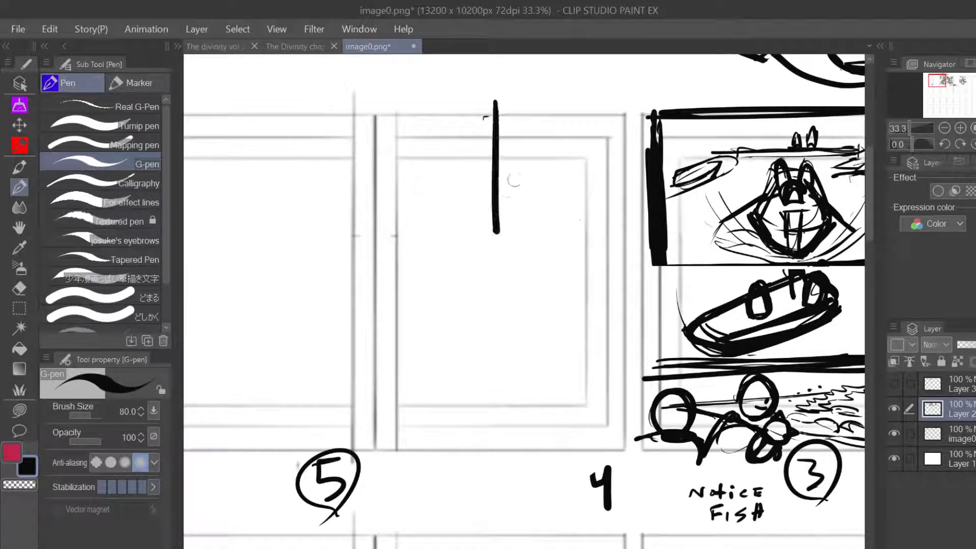
{"action": "mouse_move", "coordinate": [407, 239]}
{"action": "left_mouse_down"}
{"action": "mouse_move", "coordinate": [622, 227]}
{"action": "mouse_move", "coordinate": [525, 240]}
{"action": "mouse_move", "coordinate": [632, 238]}
{"action": "left_mouse_up"}
{"action": "left_click_drag", "start_coordinate": [401, 245], "coordinate": [420, 243]}
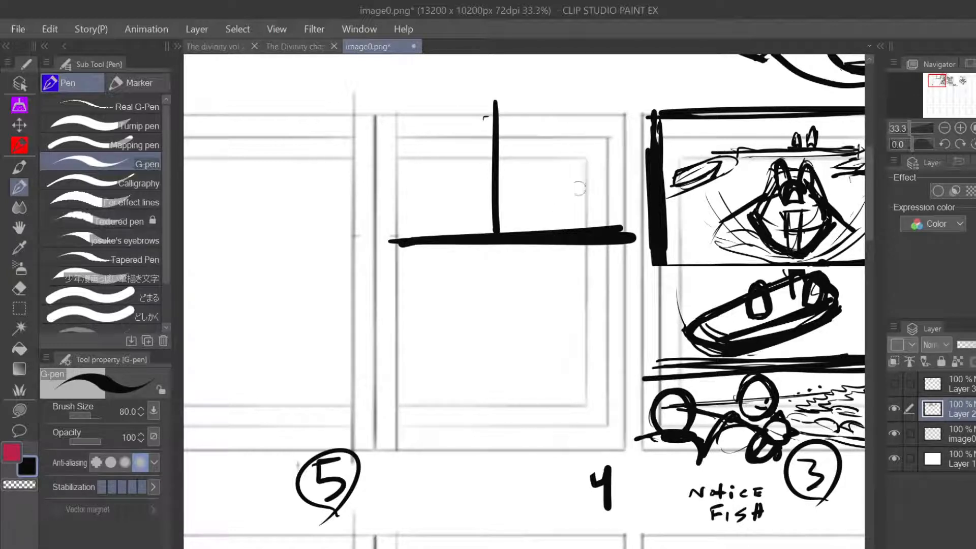
- Sketch a small boat carrying three figures with a faint horizon line behind it in page 4's top-right panel
{"action": "mouse_move", "coordinate": [603, 196]}
{"action": "left_mouse_down"}
{"action": "mouse_move", "coordinate": [572, 196]}
{"action": "mouse_move", "coordinate": [572, 209]}
{"action": "mouse_move", "coordinate": [580, 218]}
{"action": "mouse_move", "coordinate": [610, 202]}
{"action": "mouse_move", "coordinate": [595, 222]}
{"action": "mouse_move", "coordinate": [563, 208]}
{"action": "mouse_move", "coordinate": [562, 179]}
{"action": "mouse_move", "coordinate": [576, 195]}
{"action": "mouse_move", "coordinate": [601, 191]}
{"action": "mouse_move", "coordinate": [578, 180]}
{"action": "mouse_move", "coordinate": [541, 208]}
{"action": "left_mouse_up"}
{"action": "left_click_drag", "start_coordinate": [605, 194], "coordinate": [621, 216]}
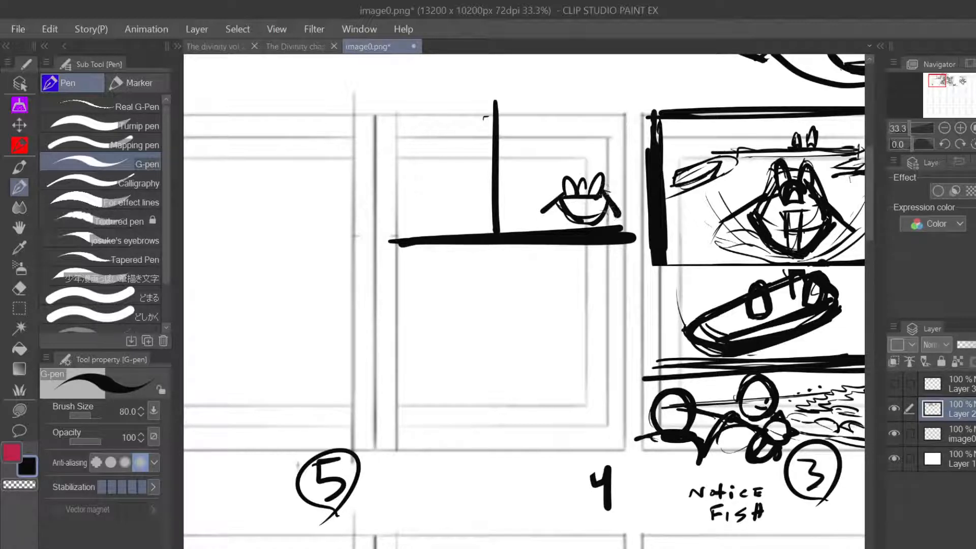
{"action": "mouse_move", "coordinate": [557, 221]}
{"action": "left_mouse_down"}
{"action": "mouse_move", "coordinate": [529, 222]}
{"action": "mouse_move", "coordinate": [538, 222]}
{"action": "left_mouse_up"}
{"action": "key", "text": "ctrl+z"}
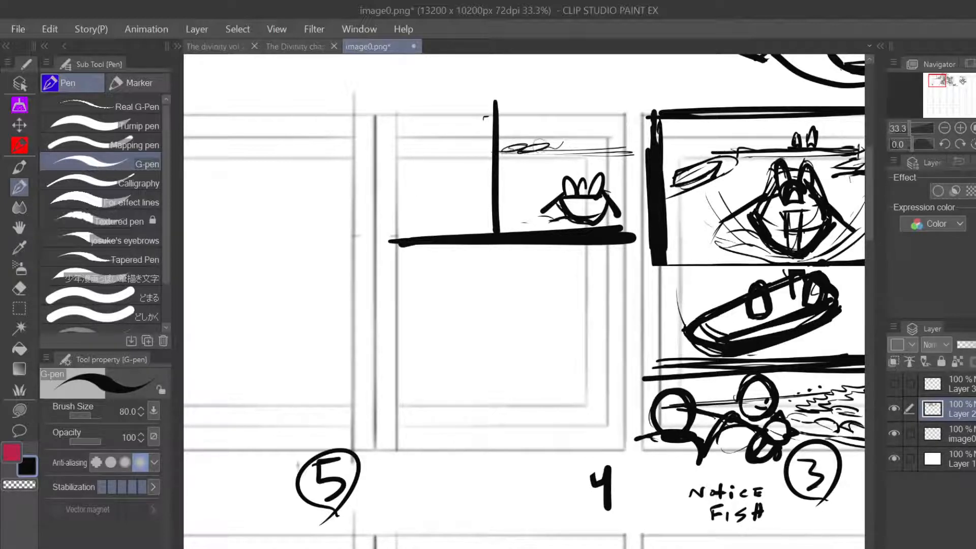
- Try a mountain peak on the horizon of page 4's top-right panel, and undo it
{"action": "mouse_move", "coordinate": [541, 146]}
{"action": "left_mouse_down"}
{"action": "mouse_move", "coordinate": [585, 137]}
{"action": "mouse_move", "coordinate": [555, 149]}
{"action": "mouse_move", "coordinate": [564, 130]}
{"action": "mouse_move", "coordinate": [593, 141]}
{"action": "mouse_move", "coordinate": [565, 129]}
{"action": "left_mouse_up"}
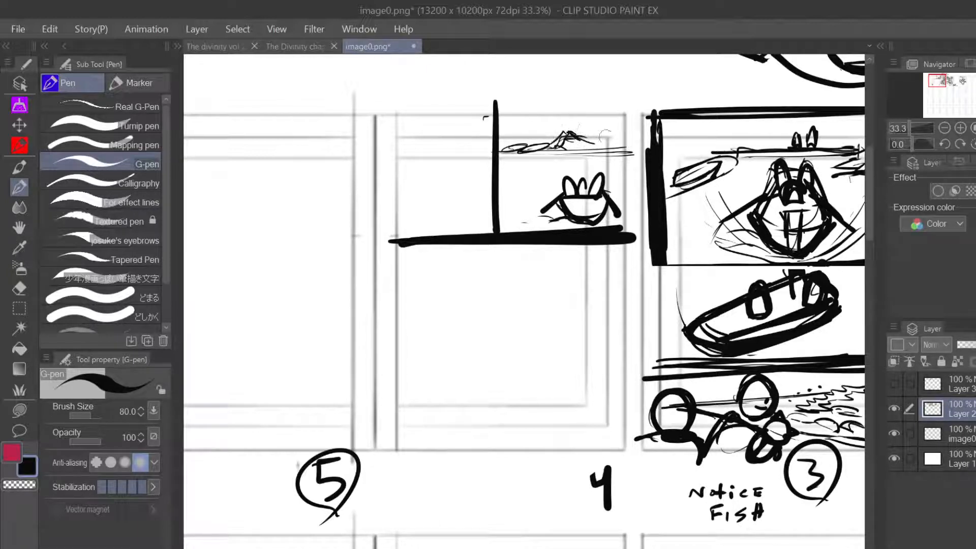
{"action": "key", "text": "ctrl+z"}
{"action": "key", "text": "ctrl+z"}
{"action": "key", "text": "ctrl+z"}
- Try a shaded strip of land along the horizon behind page 4's boat, and undo the strokes
{"action": "mouse_move", "coordinate": [555, 147]}
{"action": "left_mouse_down"}
{"action": "mouse_move", "coordinate": [576, 147]}
{"action": "mouse_move", "coordinate": [570, 140]}
{"action": "mouse_move", "coordinate": [600, 147]}
{"action": "mouse_move", "coordinate": [575, 139]}
{"action": "mouse_move", "coordinate": [605, 145]}
{"action": "mouse_move", "coordinate": [585, 137]}
{"action": "mouse_move", "coordinate": [630, 148]}
{"action": "left_mouse_up"}
{"action": "mouse_move", "coordinate": [551, 150]}
{"action": "left_mouse_down"}
{"action": "mouse_move", "coordinate": [567, 134]}
{"action": "mouse_move", "coordinate": [560, 142]}
{"action": "mouse_move", "coordinate": [514, 138]}
{"action": "left_mouse_up"}
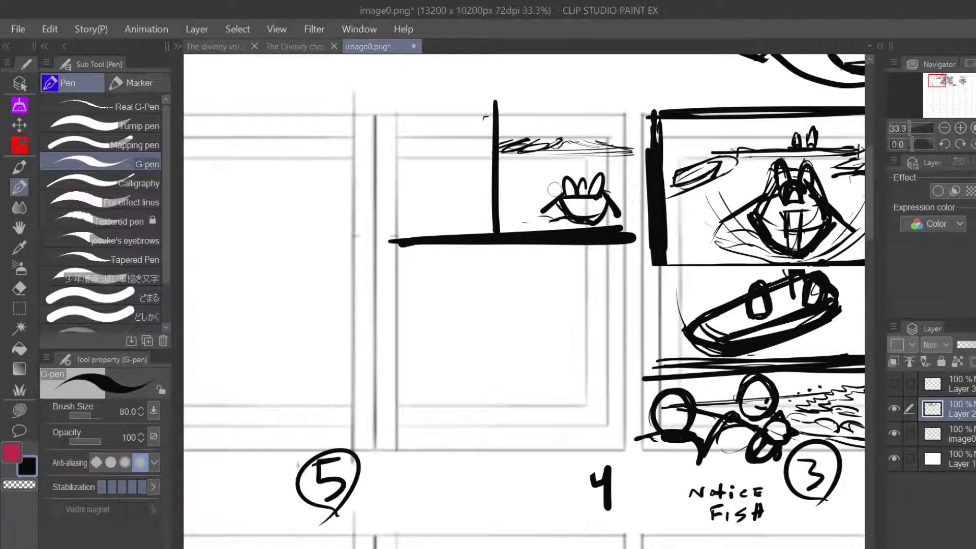
{"action": "key", "text": "ctrl+z"}
{"action": "key", "text": "ctrl+z"}
{"action": "key", "text": "ctrl+z"}
{"action": "key", "text": "ctrl+z"}
{"action": "key", "text": "ctrl+z"}
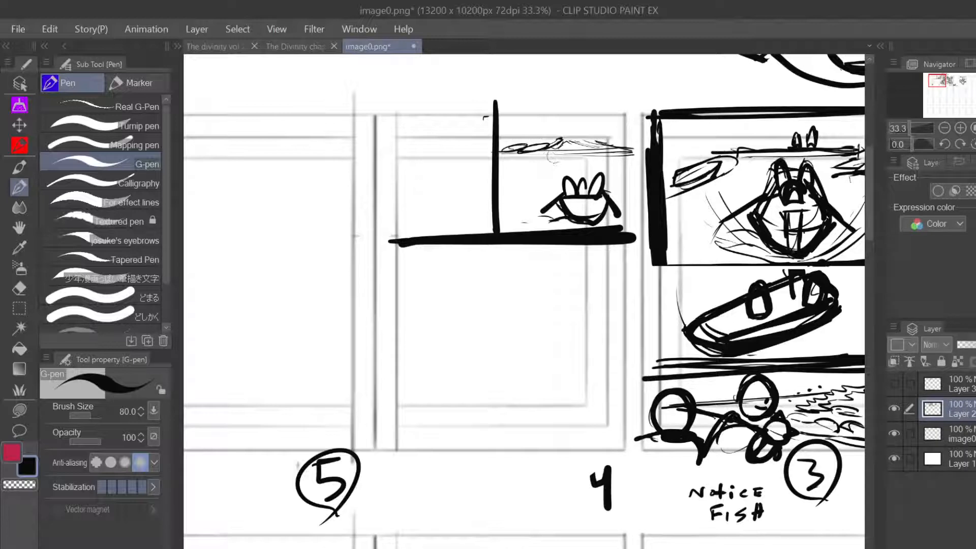
{"action": "key", "text": "ctrl+z"}
{"action": "key", "text": "ctrl+z"}
{"action": "key", "text": "ctrl+z"}
{"action": "key", "text": "ctrl+z"}
{"action": "key", "text": "ctrl+z"}
{"action": "key", "text": "ctrl+z"}
{"action": "key", "text": "ctrl+z"}
{"action": "key", "text": "ctrl+z"}
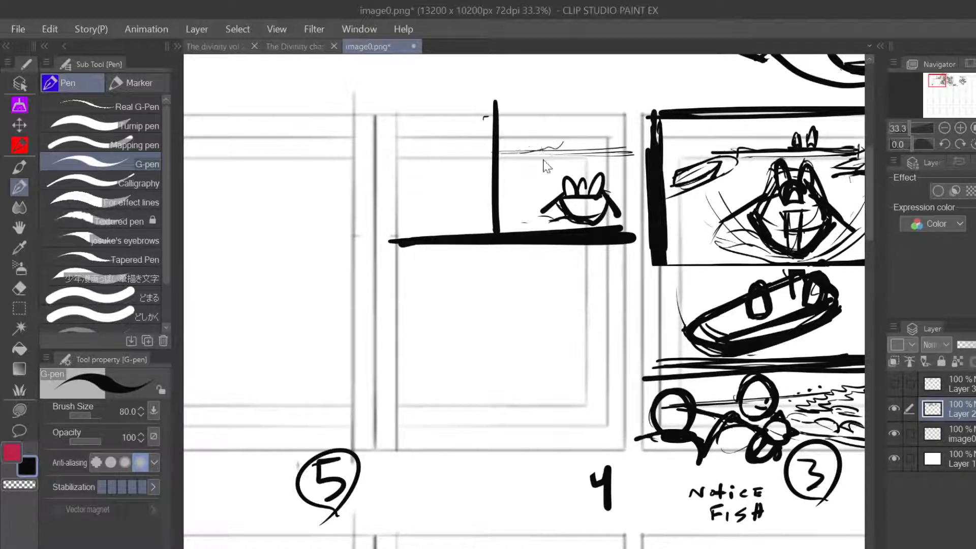
{"action": "key", "text": "ctrl+z"}
- Sketch rough land masses with tall curling forms on both sides of the horizon behind page 4's boat, plus ripples between them
{"action": "mouse_move", "coordinate": [522, 151]}
{"action": "left_mouse_down"}
{"action": "mouse_move", "coordinate": [497, 160]}
{"action": "mouse_move", "coordinate": [528, 148]}
{"action": "mouse_move", "coordinate": [539, 123]}
{"action": "mouse_move", "coordinate": [509, 124]}
{"action": "mouse_move", "coordinate": [544, 124]}
{"action": "mouse_move", "coordinate": [548, 137]}
{"action": "mouse_move", "coordinate": [532, 152]}
{"action": "mouse_move", "coordinate": [552, 143]}
{"action": "mouse_move", "coordinate": [548, 124]}
{"action": "mouse_move", "coordinate": [553, 150]}
{"action": "mouse_move", "coordinate": [560, 133]}
{"action": "mouse_move", "coordinate": [583, 138]}
{"action": "mouse_move", "coordinate": [580, 126]}
{"action": "mouse_move", "coordinate": [586, 149]}
{"action": "mouse_move", "coordinate": [596, 151]}
{"action": "left_mouse_up"}
{"action": "left_click_drag", "start_coordinate": [594, 150], "coordinate": [610, 159]}
{"action": "mouse_move", "coordinate": [584, 143]}
{"action": "left_mouse_down"}
{"action": "mouse_move", "coordinate": [595, 151]}
{"action": "mouse_move", "coordinate": [502, 165]}
{"action": "left_mouse_up"}
{"action": "mouse_move", "coordinate": [593, 157]}
{"action": "left_mouse_down"}
{"action": "mouse_move", "coordinate": [623, 162]}
{"action": "mouse_move", "coordinate": [631, 153]}
{"action": "mouse_move", "coordinate": [590, 116]}
{"action": "left_mouse_up"}
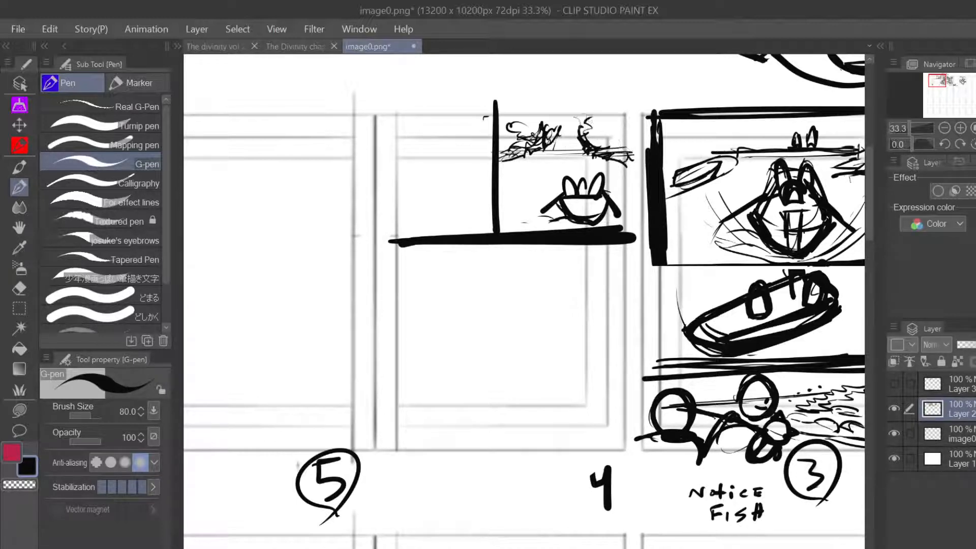
{"action": "mouse_move", "coordinate": [542, 135]}
{"action": "left_mouse_down"}
{"action": "mouse_move", "coordinate": [558, 122]}
{"action": "mouse_move", "coordinate": [554, 108]}
{"action": "left_mouse_up"}
{"action": "mouse_move", "coordinate": [580, 127]}
{"action": "left_mouse_down"}
{"action": "mouse_move", "coordinate": [592, 138]}
{"action": "mouse_move", "coordinate": [613, 115]}
{"action": "left_mouse_up"}
{"action": "mouse_move", "coordinate": [553, 137]}
{"action": "left_mouse_down"}
{"action": "mouse_move", "coordinate": [564, 121]}
{"action": "mouse_move", "coordinate": [549, 150]}
{"action": "mouse_move", "coordinate": [586, 152]}
{"action": "left_mouse_up"}
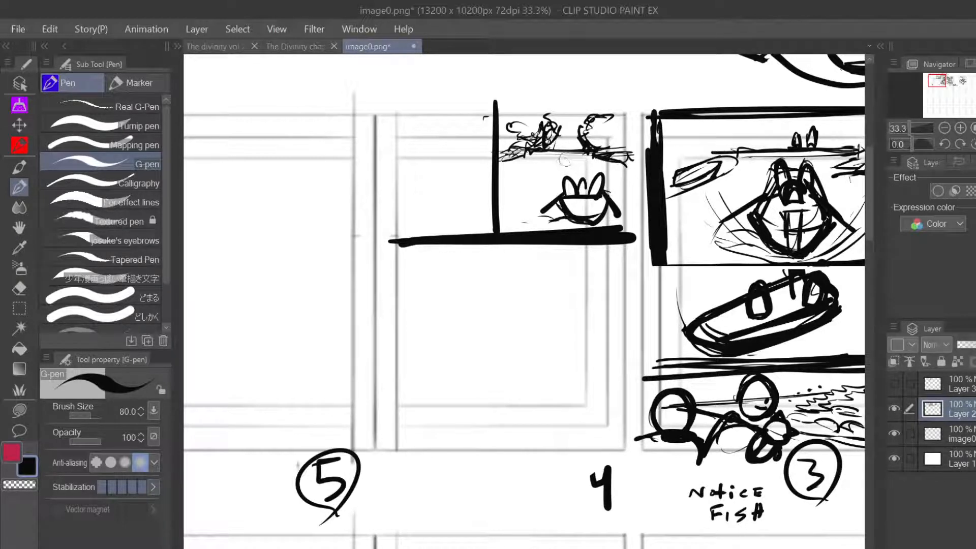
{"action": "mouse_move", "coordinate": [564, 160]}
{"action": "left_mouse_down"}
{"action": "mouse_move", "coordinate": [584, 162]}
{"action": "mouse_move", "coordinate": [575, 171]}
{"action": "mouse_move", "coordinate": [559, 165]}
{"action": "mouse_move", "coordinate": [564, 159]}
{"action": "left_mouse_up"}
- Try a narrow tilted boat outline in page 4's top-left panel, and undo it
{"action": "mouse_move", "coordinate": [426, 162]}
{"action": "left_mouse_down"}
{"action": "mouse_move", "coordinate": [437, 204]}
{"action": "mouse_move", "coordinate": [438, 161]}
{"action": "mouse_move", "coordinate": [457, 184]}
{"action": "mouse_move", "coordinate": [441, 207]}
{"action": "mouse_move", "coordinate": [465, 197]}
{"action": "mouse_move", "coordinate": [450, 171]}
{"action": "mouse_move", "coordinate": [463, 207]}
{"action": "mouse_move", "coordinate": [445, 213]}
{"action": "mouse_move", "coordinate": [464, 207]}
{"action": "mouse_move", "coordinate": [455, 180]}
{"action": "left_mouse_up"}
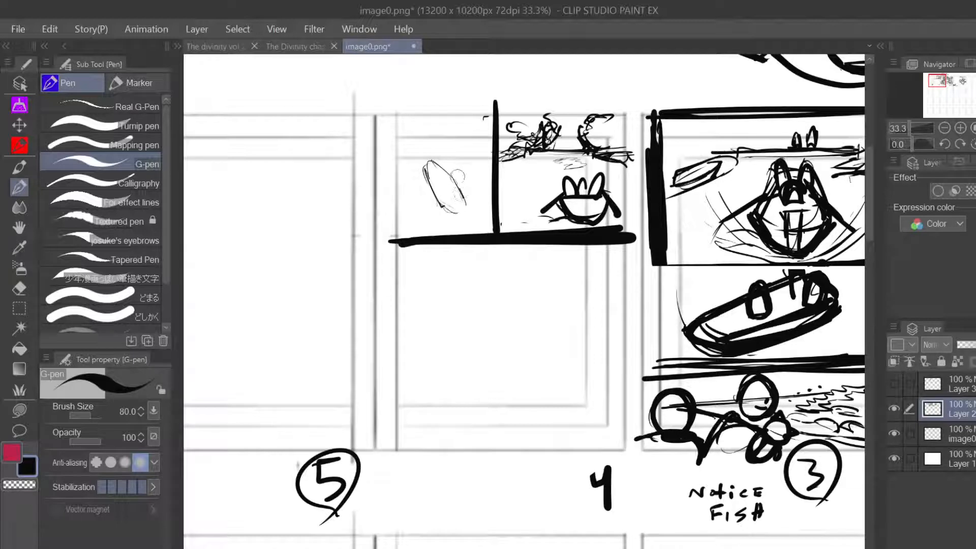
{"action": "key", "text": "ctrl+z"}
{"action": "key", "text": "ctrl+z"}
{"action": "key", "text": "ctrl+z"}
{"action": "key", "text": "ctrl+z"}
{"action": "key", "text": "ctrl+z"}
- Sketch a tilted boat in page 4's top-left panel with curved strokes beside it and jagged outlines along the panel's sides
{"action": "mouse_move", "coordinate": [424, 171]}
{"action": "left_mouse_down"}
{"action": "mouse_move", "coordinate": [446, 165]}
{"action": "mouse_move", "coordinate": [425, 167]}
{"action": "mouse_move", "coordinate": [425, 185]}
{"action": "mouse_move", "coordinate": [450, 190]}
{"action": "mouse_move", "coordinate": [460, 176]}
{"action": "mouse_move", "coordinate": [470, 204]}
{"action": "mouse_move", "coordinate": [475, 193]}
{"action": "mouse_move", "coordinate": [426, 168]}
{"action": "mouse_move", "coordinate": [454, 173]}
{"action": "left_mouse_up"}
{"action": "mouse_move", "coordinate": [430, 160]}
{"action": "left_mouse_down"}
{"action": "mouse_move", "coordinate": [442, 201]}
{"action": "mouse_move", "coordinate": [413, 178]}
{"action": "mouse_move", "coordinate": [417, 201]}
{"action": "left_mouse_up"}
{"action": "left_click_drag", "start_coordinate": [422, 141], "coordinate": [413, 199]}
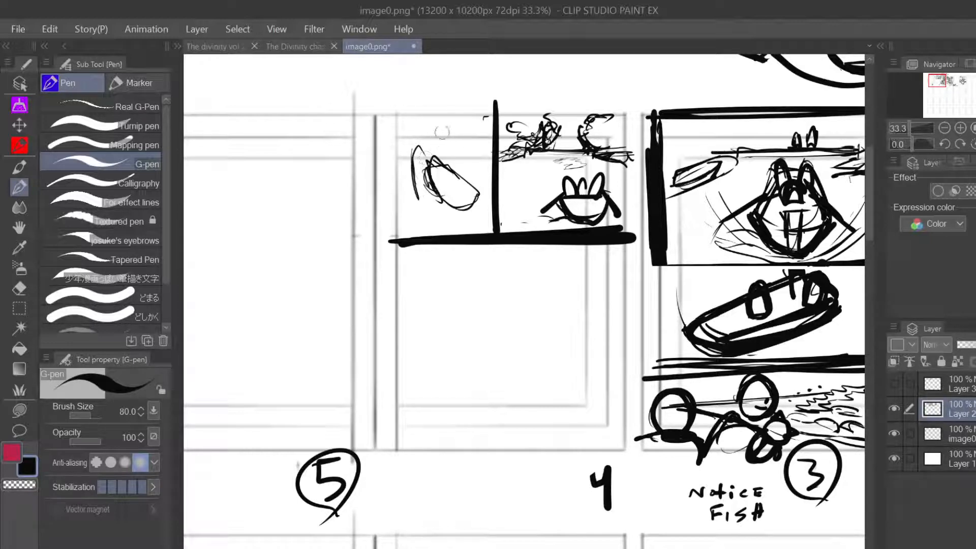
{"action": "mouse_move", "coordinate": [452, 110]}
{"action": "left_mouse_down"}
{"action": "mouse_move", "coordinate": [447, 133]}
{"action": "mouse_move", "coordinate": [492, 173]}
{"action": "left_mouse_up"}
{"action": "mouse_move", "coordinate": [402, 125]}
{"action": "left_mouse_down"}
{"action": "mouse_move", "coordinate": [391, 157]}
{"action": "mouse_move", "coordinate": [397, 204]}
{"action": "left_mouse_up"}
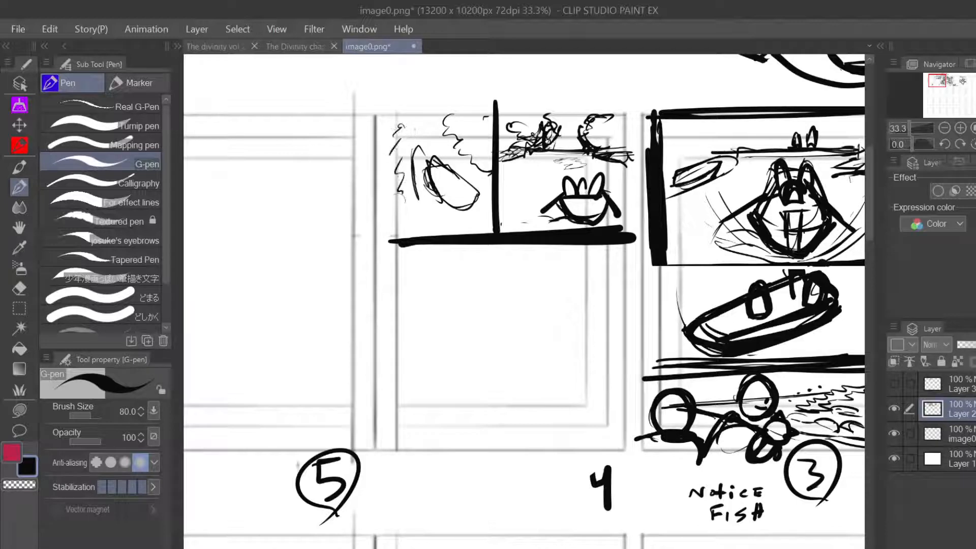
- Sketch and hatch the dark foliage along the left edge and upper right corner of page 4's top-left panel
{"action": "left_click_drag", "start_coordinate": [407, 152], "coordinate": [402, 206]}
{"action": "left_click_drag", "start_coordinate": [401, 127], "coordinate": [391, 160]}
{"action": "mouse_move", "coordinate": [395, 118]}
{"action": "left_mouse_down"}
{"action": "mouse_move", "coordinate": [437, 132]}
{"action": "mouse_move", "coordinate": [439, 122]}
{"action": "mouse_move", "coordinate": [449, 155]}
{"action": "mouse_move", "coordinate": [452, 141]}
{"action": "mouse_move", "coordinate": [443, 145]}
{"action": "mouse_move", "coordinate": [492, 173]}
{"action": "left_mouse_up"}
{"action": "mouse_move", "coordinate": [456, 121]}
{"action": "left_mouse_down"}
{"action": "mouse_move", "coordinate": [449, 133]}
{"action": "mouse_move", "coordinate": [486, 113]}
{"action": "left_mouse_up"}
{"action": "mouse_move", "coordinate": [452, 143]}
{"action": "left_mouse_down"}
{"action": "mouse_move", "coordinate": [491, 120]}
{"action": "mouse_move", "coordinate": [496, 130]}
{"action": "left_mouse_up"}
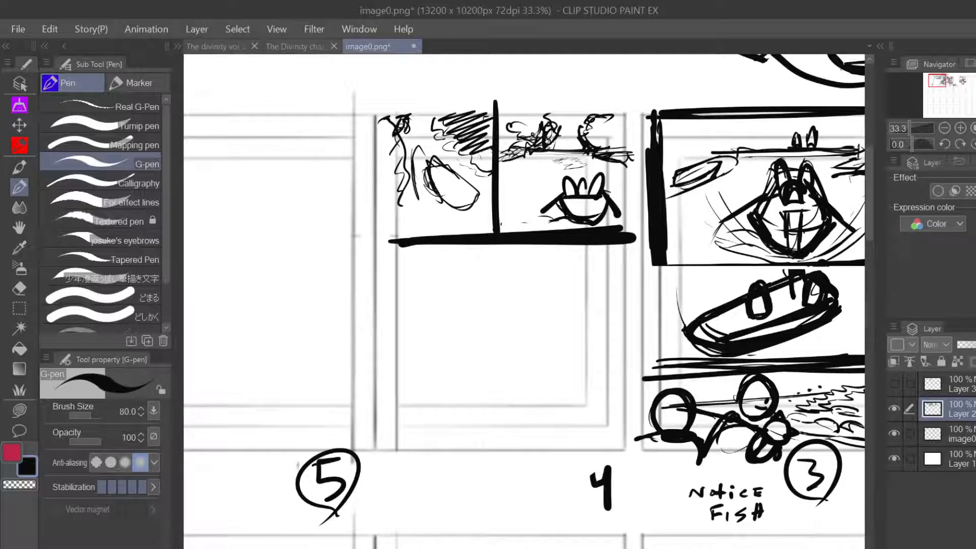
{"action": "left_click_drag", "start_coordinate": [472, 176], "coordinate": [492, 152]}
{"action": "left_click_drag", "start_coordinate": [394, 116], "coordinate": [383, 233]}
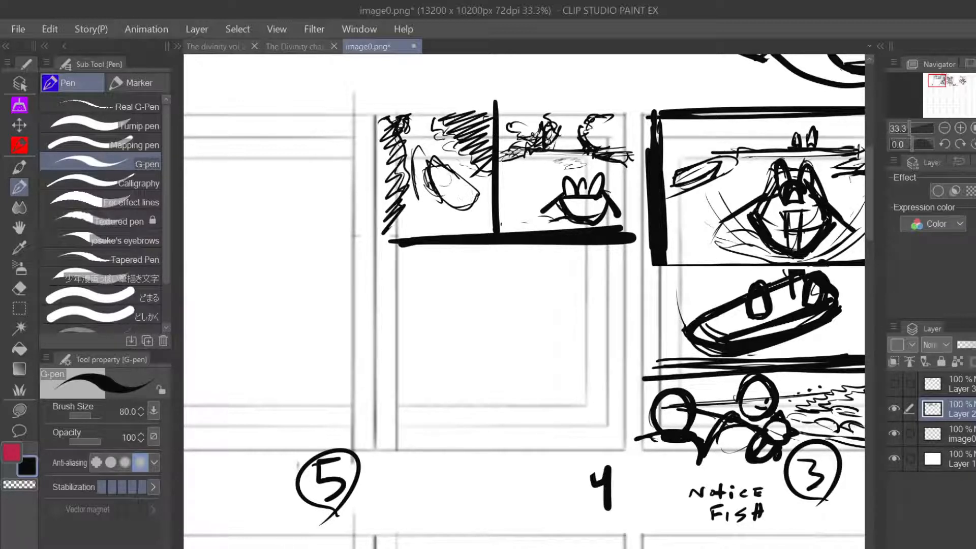
- Redraw the small boat with seated figures in page 4's top-left panel, cleaning stray lines with the transparent colour and restoring black
{"action": "mouse_move", "coordinate": [431, 176]}
{"action": "left_mouse_down"}
{"action": "mouse_move", "coordinate": [451, 198]}
{"action": "mouse_move", "coordinate": [463, 200]}
{"action": "mouse_move", "coordinate": [454, 174]}
{"action": "mouse_move", "coordinate": [463, 195]}
{"action": "mouse_move", "coordinate": [470, 170]}
{"action": "mouse_move", "coordinate": [459, 187]}
{"action": "mouse_move", "coordinate": [473, 184]}
{"action": "mouse_move", "coordinate": [439, 163]}
{"action": "mouse_move", "coordinate": [441, 177]}
{"action": "mouse_move", "coordinate": [450, 173]}
{"action": "mouse_move", "coordinate": [444, 180]}
{"action": "mouse_move", "coordinate": [452, 170]}
{"action": "mouse_move", "coordinate": [439, 177]}
{"action": "mouse_move", "coordinate": [443, 162]}
{"action": "mouse_move", "coordinate": [414, 140]}
{"action": "mouse_move", "coordinate": [417, 201]}
{"action": "left_mouse_up"}
{"action": "left_click", "coordinate": [27, 485]}
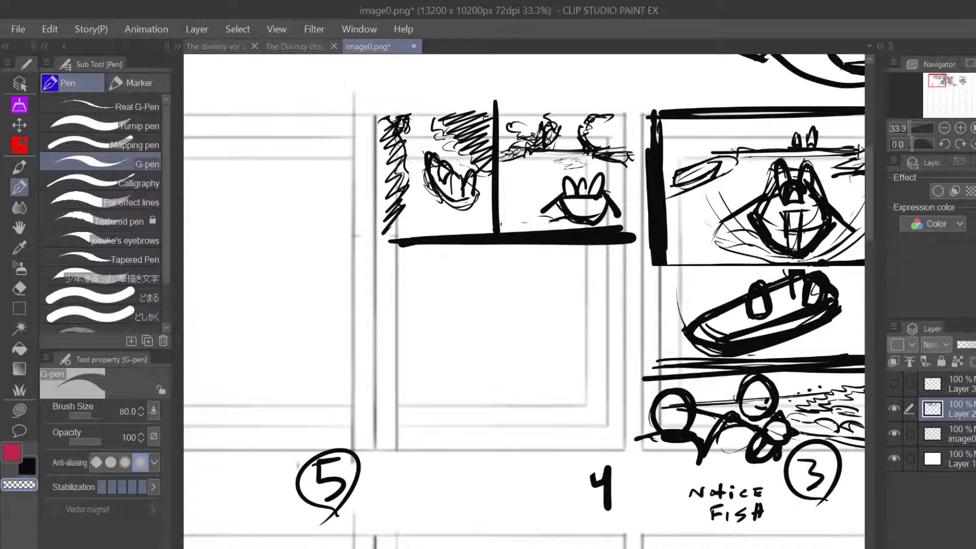
{"action": "left_click", "coordinate": [29, 464]}
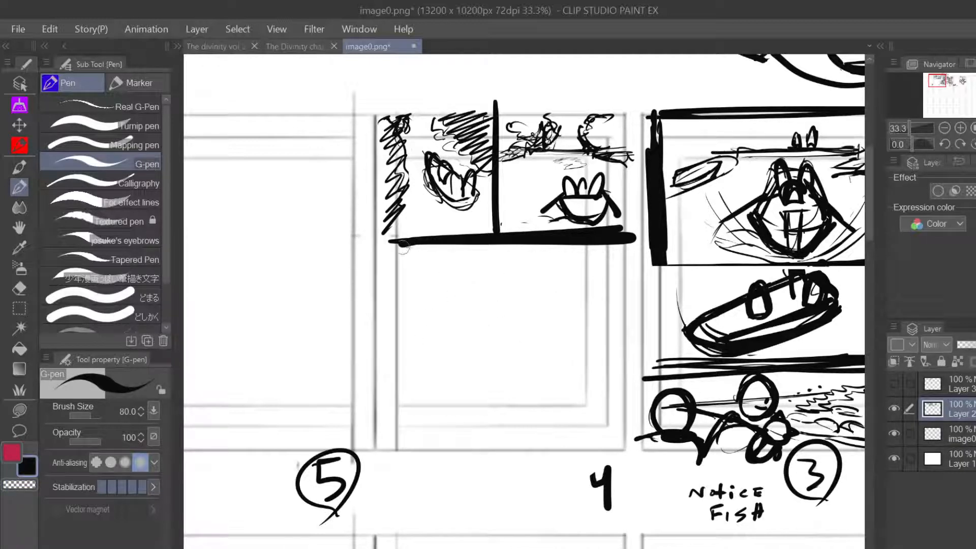
{"action": "left_click_drag", "start_coordinate": [404, 246], "coordinate": [452, 248]}
{"action": "mouse_move", "coordinate": [425, 398]}
{"action": "left_mouse_down"}
{"action": "mouse_move", "coordinate": [594, 361]}
{"action": "mouse_move", "coordinate": [407, 397]}
{"action": "left_mouse_up"}
{"action": "key", "text": "ctrl+z"}
{"action": "key", "text": "ctrl+z"}
- Rough in diagonal guide strokes across the upper half of page 4's large lower panel
{"action": "left_click_drag", "start_coordinate": [402, 292], "coordinate": [506, 353]}
{"action": "left_click_drag", "start_coordinate": [442, 257], "coordinate": [548, 314]}
{"action": "left_click_drag", "start_coordinate": [490, 255], "coordinate": [548, 277]}
{"action": "left_click_drag", "start_coordinate": [538, 250], "coordinate": [577, 295]}
{"action": "left_click_drag", "start_coordinate": [570, 254], "coordinate": [605, 321]}
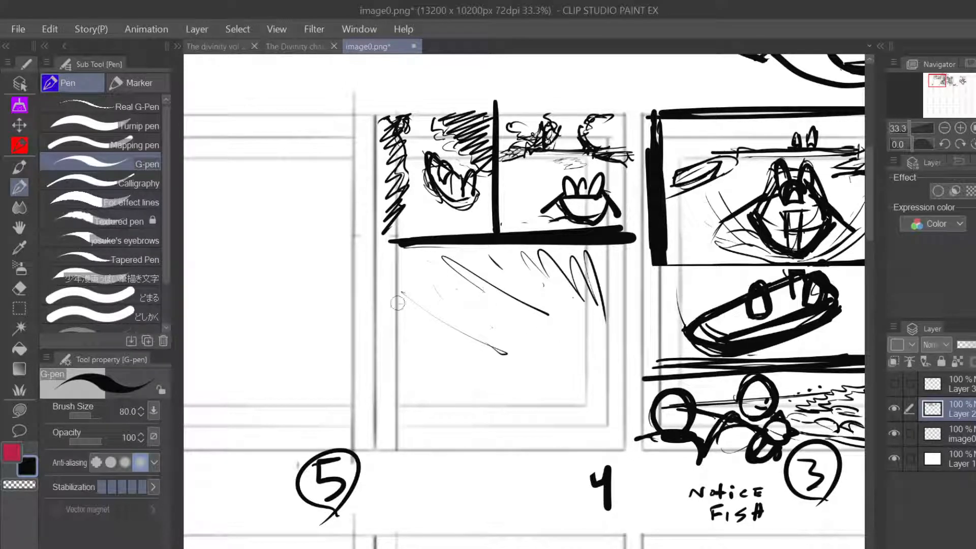
- Sketch loose overhanging foliage and rough waterline strokes in page 4's lower panel
{"action": "left_click_drag", "start_coordinate": [398, 302], "coordinate": [407, 304]}
{"action": "left_click_drag", "start_coordinate": [396, 325], "coordinate": [427, 348]}
{"action": "left_click_drag", "start_coordinate": [501, 362], "coordinate": [579, 351]}
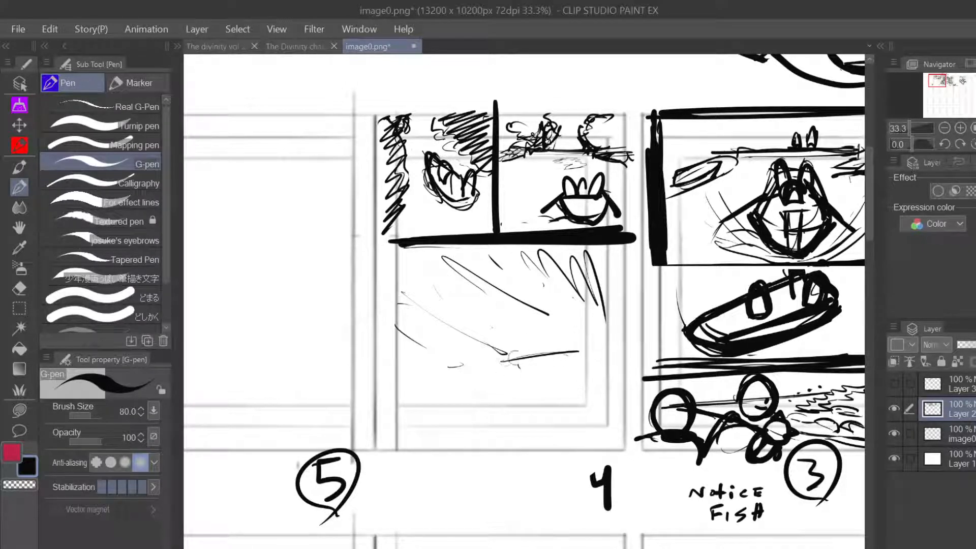
{"action": "mouse_move", "coordinate": [512, 270]}
{"action": "left_mouse_down"}
{"action": "mouse_move", "coordinate": [500, 289]}
{"action": "mouse_move", "coordinate": [536, 278]}
{"action": "mouse_move", "coordinate": [571, 285]}
{"action": "mouse_move", "coordinate": [508, 284]}
{"action": "mouse_move", "coordinate": [486, 320]}
{"action": "mouse_move", "coordinate": [475, 285]}
{"action": "mouse_move", "coordinate": [455, 291]}
{"action": "mouse_move", "coordinate": [488, 249]}
{"action": "mouse_move", "coordinate": [422, 297]}
{"action": "mouse_move", "coordinate": [464, 294]}
{"action": "left_mouse_up"}
{"action": "left_click_drag", "start_coordinate": [548, 374], "coordinate": [542, 382]}
{"action": "left_click_drag", "start_coordinate": [420, 381], "coordinate": [570, 386]}
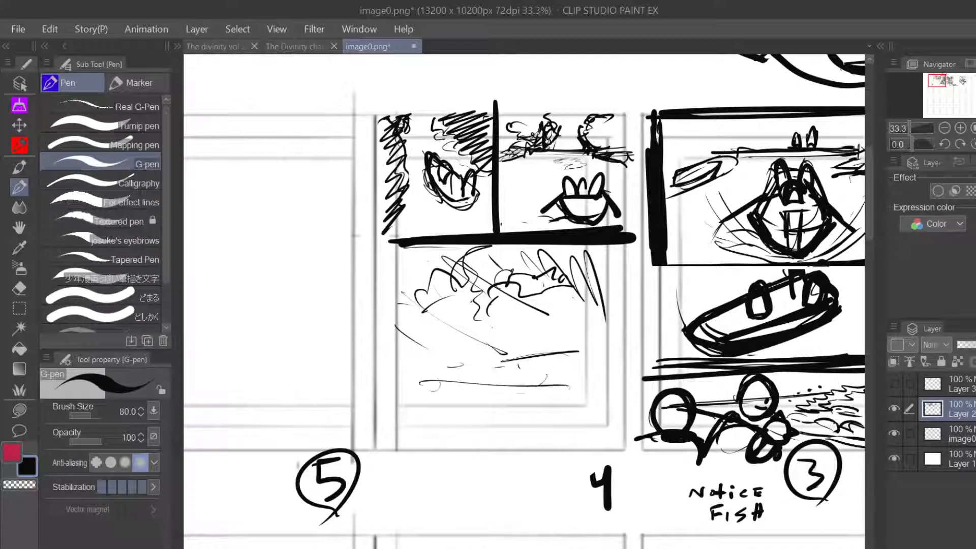
- Draw the horizon and perspective lines fanning from the right side of page 4's lower panel, and extend the foliage outline above
{"action": "left_click_drag", "start_coordinate": [520, 364], "coordinate": [598, 364]}
{"action": "mouse_move", "coordinate": [475, 361]}
{"action": "left_mouse_down"}
{"action": "mouse_move", "coordinate": [582, 364]}
{"action": "mouse_move", "coordinate": [466, 441]}
{"action": "left_mouse_up"}
{"action": "left_click_drag", "start_coordinate": [573, 351], "coordinate": [363, 414]}
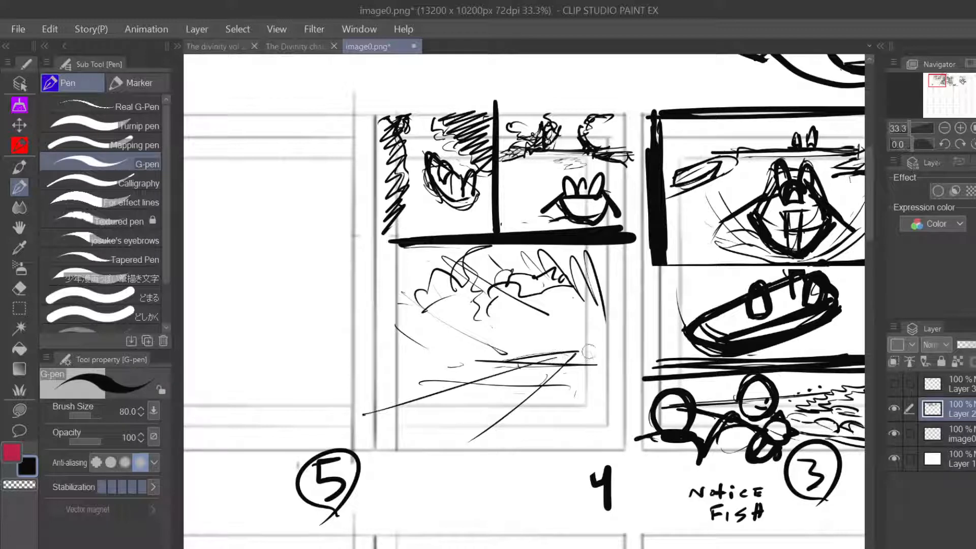
{"action": "left_click_drag", "start_coordinate": [589, 351], "coordinate": [573, 464]}
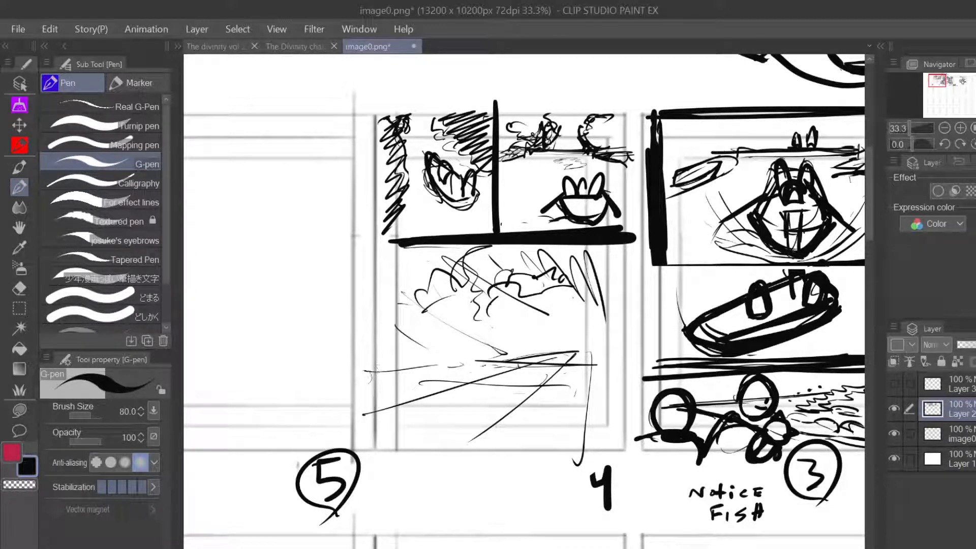
{"action": "left_click_drag", "start_coordinate": [517, 364], "coordinate": [358, 379]}
{"action": "mouse_move", "coordinate": [456, 291]}
{"action": "left_mouse_down"}
{"action": "mouse_move", "coordinate": [426, 326]}
{"action": "mouse_move", "coordinate": [425, 348]}
{"action": "mouse_move", "coordinate": [480, 282]}
{"action": "mouse_move", "coordinate": [606, 258]}
{"action": "left_mouse_up"}
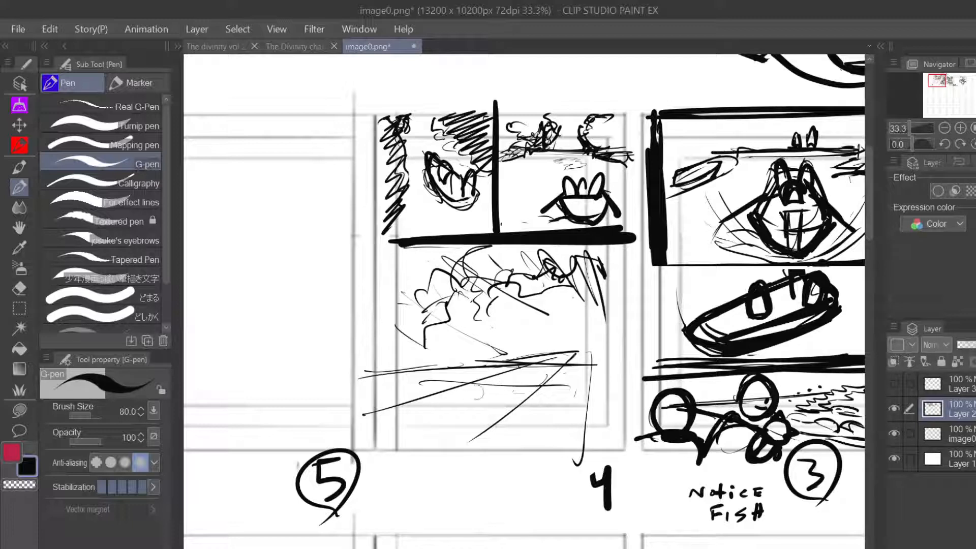
- Draw an angled boat carrying seated figures in the foreground of page 4's lower panel, cleaning overlaps with the transparent colour
{"action": "left_click_drag", "start_coordinate": [516, 375], "coordinate": [456, 404]}
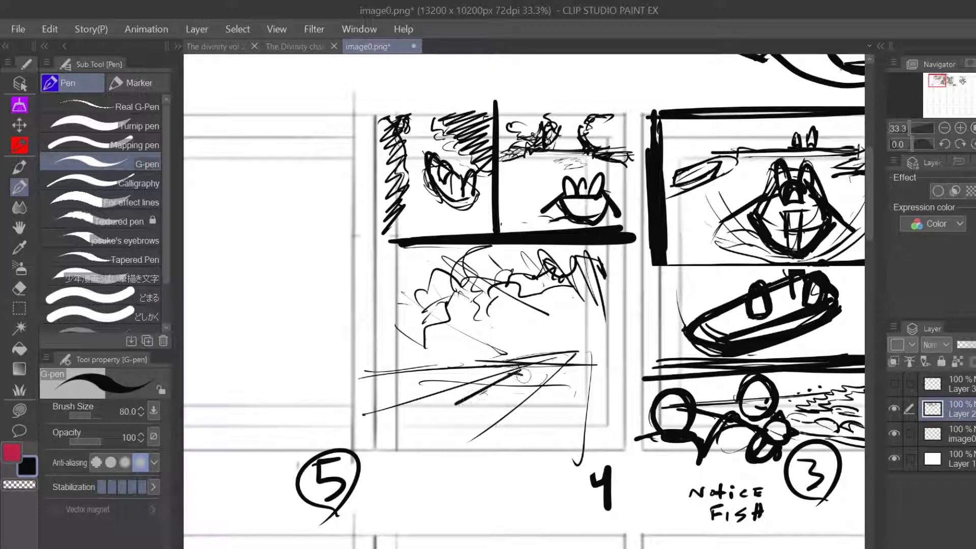
{"action": "mouse_move", "coordinate": [535, 385]}
{"action": "left_mouse_down"}
{"action": "mouse_move", "coordinate": [483, 421]}
{"action": "mouse_move", "coordinate": [433, 402]}
{"action": "mouse_move", "coordinate": [459, 432]}
{"action": "mouse_move", "coordinate": [458, 422]}
{"action": "mouse_move", "coordinate": [467, 431]}
{"action": "mouse_move", "coordinate": [531, 397]}
{"action": "left_mouse_up"}
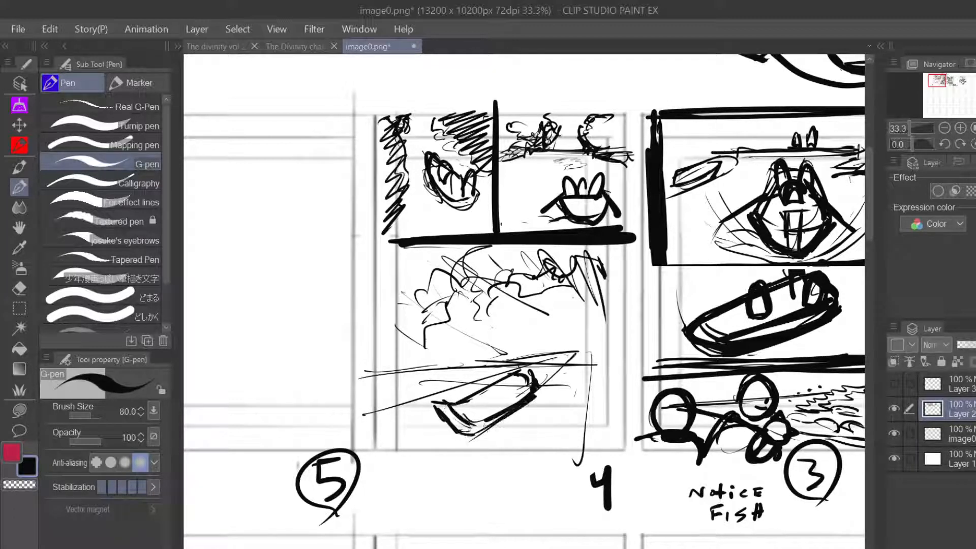
{"action": "left_click_drag", "start_coordinate": [475, 433], "coordinate": [540, 393]}
{"action": "mouse_move", "coordinate": [440, 404]}
{"action": "left_mouse_down"}
{"action": "mouse_move", "coordinate": [481, 406]}
{"action": "mouse_move", "coordinate": [539, 377]}
{"action": "mouse_move", "coordinate": [528, 365]}
{"action": "mouse_move", "coordinate": [544, 376]}
{"action": "mouse_move", "coordinate": [536, 387]}
{"action": "mouse_move", "coordinate": [499, 363]}
{"action": "mouse_move", "coordinate": [509, 383]}
{"action": "mouse_move", "coordinate": [523, 362]}
{"action": "left_mouse_up"}
{"action": "left_click_drag", "start_coordinate": [524, 377], "coordinate": [534, 368]}
{"action": "mouse_move", "coordinate": [481, 401]}
{"action": "left_mouse_down"}
{"action": "mouse_move", "coordinate": [486, 397]}
{"action": "mouse_move", "coordinate": [492, 377]}
{"action": "mouse_move", "coordinate": [499, 386]}
{"action": "mouse_move", "coordinate": [494, 377]}
{"action": "mouse_move", "coordinate": [497, 391]}
{"action": "mouse_move", "coordinate": [495, 376]}
{"action": "mouse_move", "coordinate": [488, 395]}
{"action": "left_mouse_up"}
{"action": "left_click", "coordinate": [21, 487]}
{"action": "left_click", "coordinate": [27, 467]}
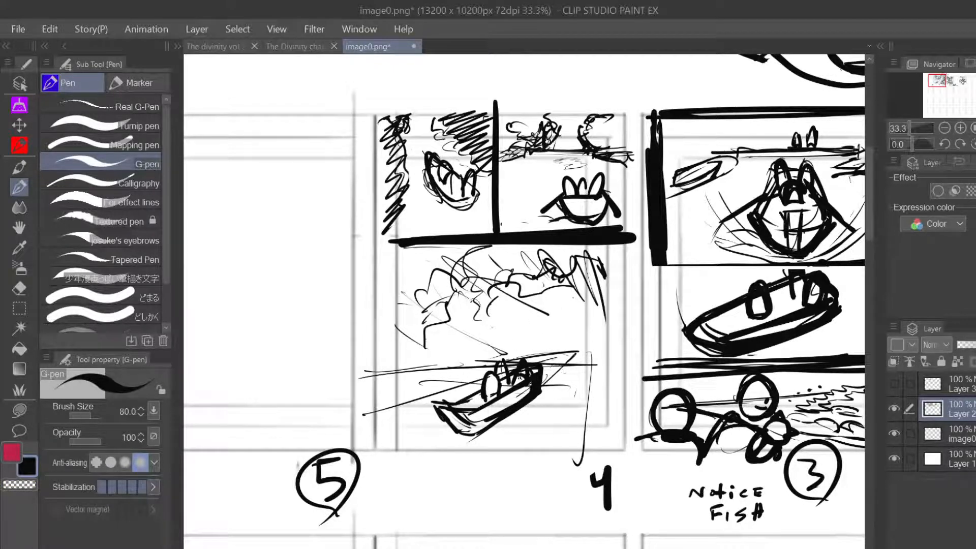
- Outline the foliage and rocks framing both sides of the boat scene in page 4's lower panel
{"action": "mouse_move", "coordinate": [424, 333]}
{"action": "left_mouse_down"}
{"action": "mouse_move", "coordinate": [397, 364]}
{"action": "mouse_move", "coordinate": [399, 384]}
{"action": "left_mouse_up"}
{"action": "left_click_drag", "start_coordinate": [422, 350], "coordinate": [387, 415]}
{"action": "mouse_move", "coordinate": [557, 424]}
{"action": "left_mouse_down"}
{"action": "mouse_move", "coordinate": [549, 427]}
{"action": "mouse_move", "coordinate": [579, 420]}
{"action": "left_mouse_up"}
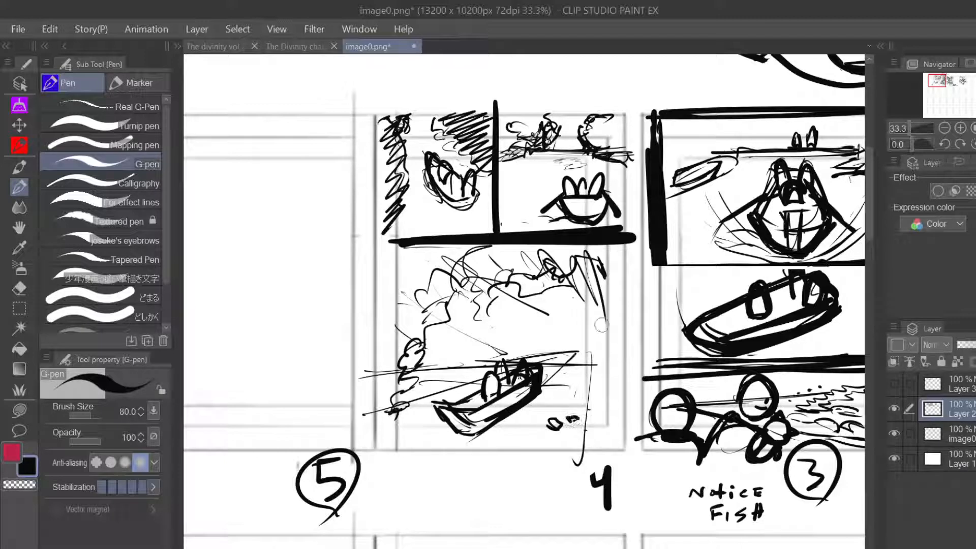
{"action": "mouse_move", "coordinate": [595, 300]}
{"action": "left_mouse_down"}
{"action": "mouse_move", "coordinate": [602, 344]}
{"action": "mouse_move", "coordinate": [586, 363]}
{"action": "mouse_move", "coordinate": [572, 420]}
{"action": "left_mouse_up"}
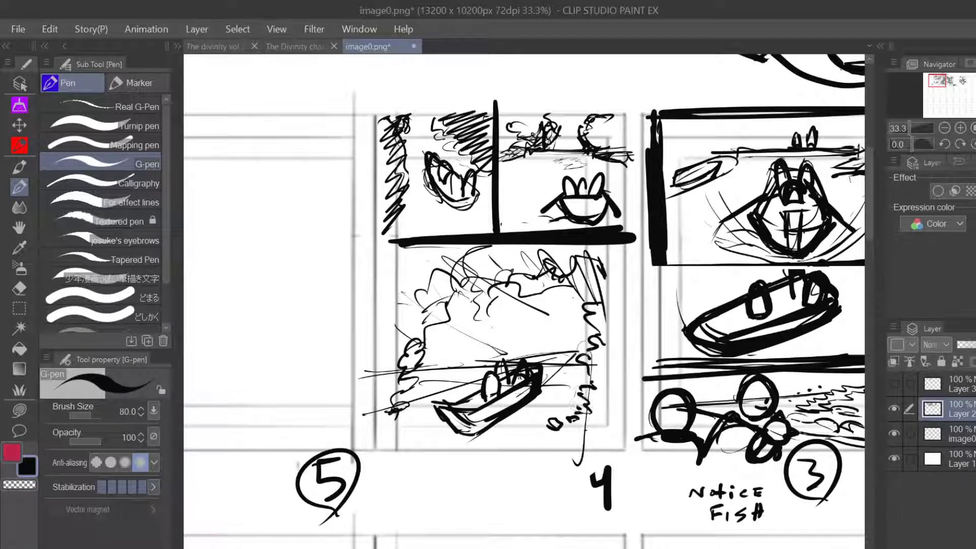
{"action": "mouse_move", "coordinate": [589, 353]}
{"action": "left_mouse_down"}
{"action": "mouse_move", "coordinate": [556, 318]}
{"action": "mouse_move", "coordinate": [585, 308]}
{"action": "mouse_move", "coordinate": [560, 300]}
{"action": "mouse_move", "coordinate": [590, 285]}
{"action": "mouse_move", "coordinate": [564, 273]}
{"action": "left_mouse_up"}
{"action": "mouse_move", "coordinate": [412, 350]}
{"action": "left_mouse_down"}
{"action": "mouse_move", "coordinate": [450, 333]}
{"action": "mouse_move", "coordinate": [425, 315]}
{"action": "left_mouse_up"}
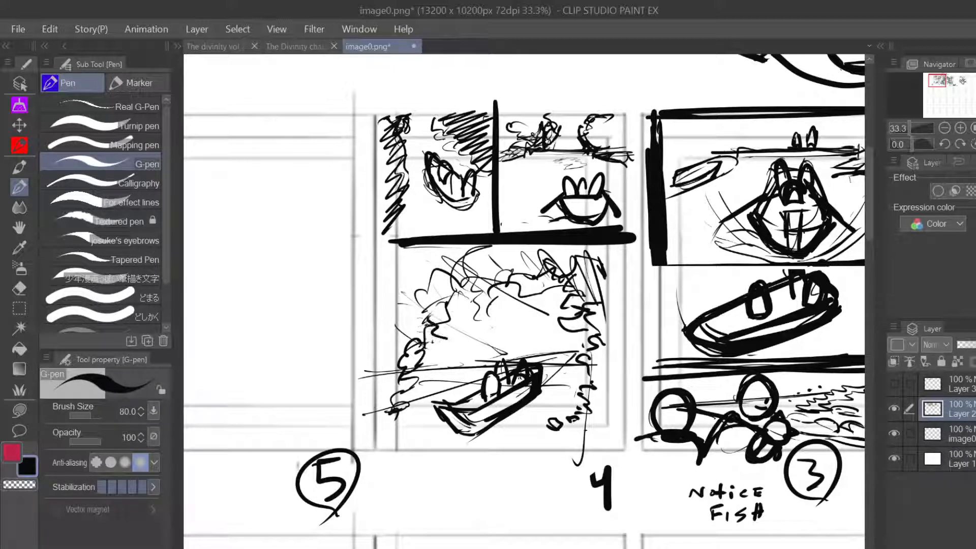
- Add small distant shapes along the horizon and detail strokes around the boat in page 4's lower panel
{"action": "mouse_move", "coordinate": [430, 371]}
{"action": "left_mouse_down"}
{"action": "mouse_move", "coordinate": [560, 350]}
{"action": "mouse_move", "coordinate": [525, 347]}
{"action": "mouse_move", "coordinate": [555, 348]}
{"action": "left_mouse_up"}
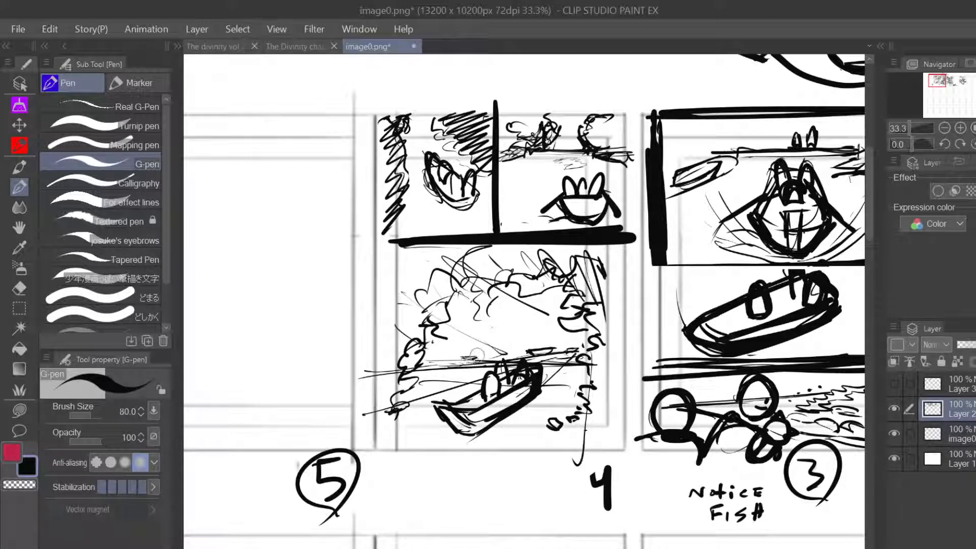
{"action": "left_click_drag", "start_coordinate": [465, 357], "coordinate": [472, 357]}
{"action": "left_click_drag", "start_coordinate": [506, 398], "coordinate": [545, 409]}
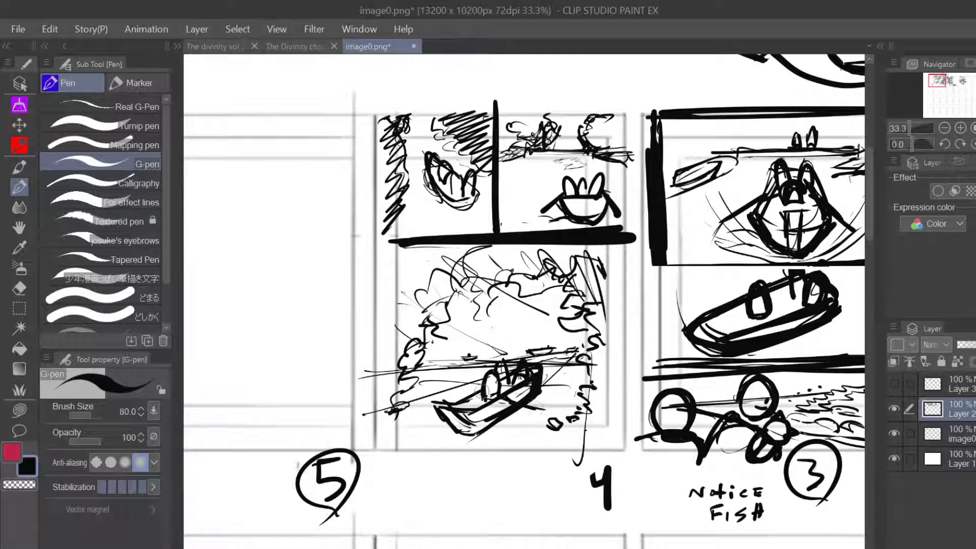
{"action": "left_click_drag", "start_coordinate": [483, 390], "coordinate": [451, 400]}
{"action": "mouse_move", "coordinate": [520, 401]}
{"action": "left_mouse_down"}
{"action": "mouse_move", "coordinate": [536, 410]}
{"action": "mouse_move", "coordinate": [552, 395]}
{"action": "mouse_move", "coordinate": [554, 422]}
{"action": "mouse_move", "coordinate": [571, 387]}
{"action": "mouse_move", "coordinate": [565, 395]}
{"action": "left_mouse_up"}
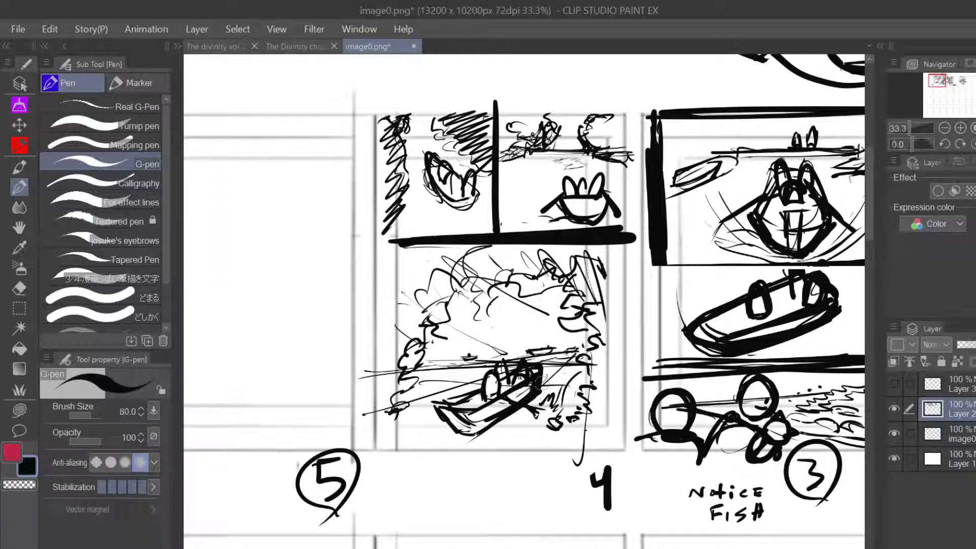
- Hatch the water beneath and to the right of the boat in page 4's lower panel
{"action": "mouse_move", "coordinate": [501, 419]}
{"action": "left_mouse_down"}
{"action": "mouse_move", "coordinate": [480, 439]}
{"action": "mouse_move", "coordinate": [496, 432]}
{"action": "left_mouse_up"}
{"action": "left_click_drag", "start_coordinate": [544, 413], "coordinate": [506, 436]}
{"action": "mouse_move", "coordinate": [553, 389]}
{"action": "left_mouse_down"}
{"action": "mouse_move", "coordinate": [524, 418]}
{"action": "mouse_move", "coordinate": [534, 396]}
{"action": "mouse_move", "coordinate": [547, 400]}
{"action": "left_mouse_up"}
{"action": "left_click_drag", "start_coordinate": [581, 368], "coordinate": [555, 400]}
{"action": "left_click_drag", "start_coordinate": [571, 378], "coordinate": [560, 402]}
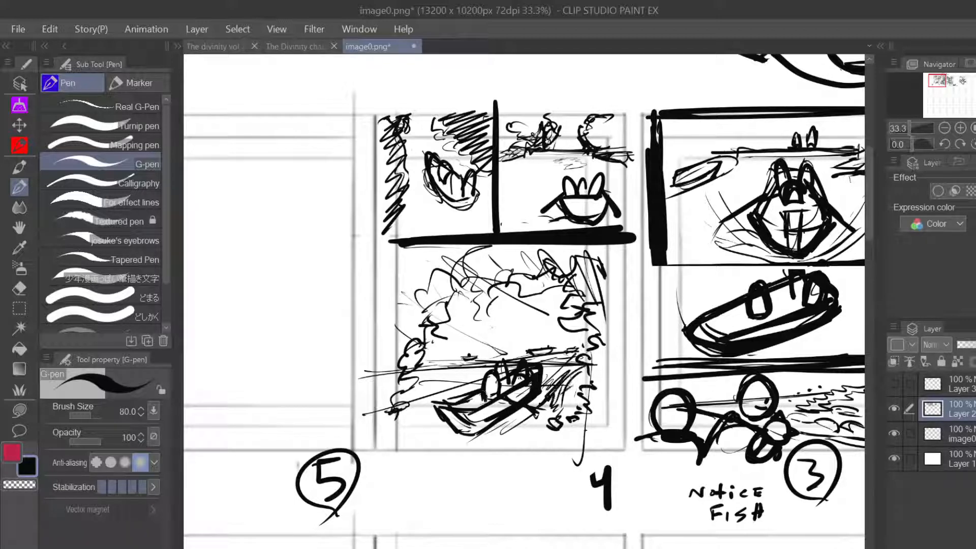
- Hatch the water to the left of the boat and along the bottom of page 4's lower panel
{"action": "left_click_drag", "start_coordinate": [480, 373], "coordinate": [418, 392]}
{"action": "left_click_drag", "start_coordinate": [460, 367], "coordinate": [441, 383]}
{"action": "mouse_move", "coordinate": [478, 364]}
{"action": "left_mouse_down"}
{"action": "mouse_move", "coordinate": [424, 390]}
{"action": "mouse_move", "coordinate": [382, 432]}
{"action": "left_mouse_up"}
{"action": "mouse_move", "coordinate": [424, 406]}
{"action": "left_mouse_down"}
{"action": "mouse_move", "coordinate": [392, 435]}
{"action": "mouse_move", "coordinate": [403, 445]}
{"action": "mouse_move", "coordinate": [399, 465]}
{"action": "left_mouse_up"}
{"action": "left_click_drag", "start_coordinate": [453, 431], "coordinate": [407, 466]}
{"action": "left_click_drag", "start_coordinate": [496, 431], "coordinate": [441, 463]}
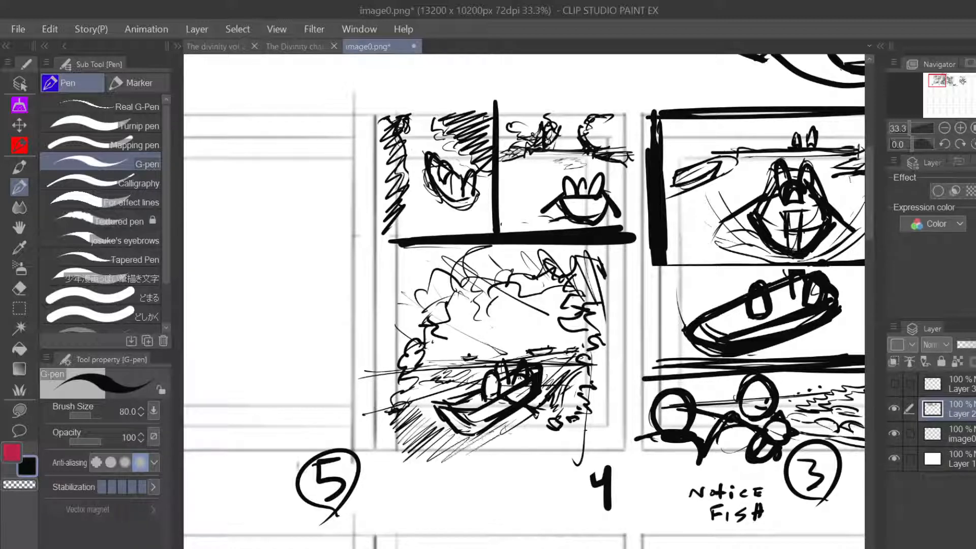
{"action": "mouse_move", "coordinate": [531, 422]}
{"action": "left_mouse_down"}
{"action": "mouse_move", "coordinate": [473, 457]}
{"action": "mouse_move", "coordinate": [501, 451]}
{"action": "left_mouse_up"}
{"action": "left_click_drag", "start_coordinate": [555, 429], "coordinate": [514, 455]}
{"action": "left_click_drag", "start_coordinate": [582, 436], "coordinate": [541, 456]}
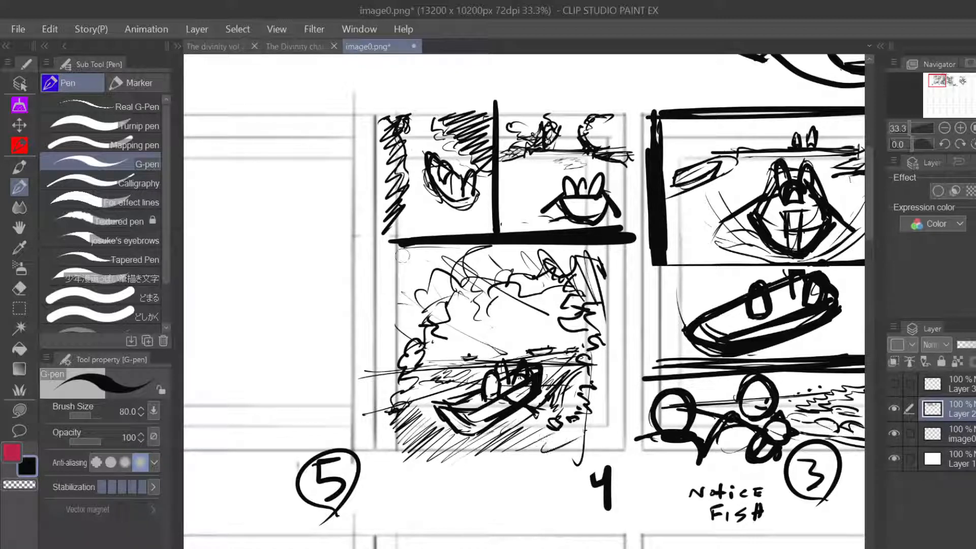
- Fill the left foliage of page 4's lower panel with dense diagonal hatching
{"action": "mouse_move", "coordinate": [419, 242]}
{"action": "left_mouse_down"}
{"action": "mouse_move", "coordinate": [395, 262]}
{"action": "mouse_move", "coordinate": [392, 300]}
{"action": "left_mouse_up"}
{"action": "mouse_move", "coordinate": [434, 257]}
{"action": "left_mouse_down"}
{"action": "mouse_move", "coordinate": [392, 310]}
{"action": "mouse_move", "coordinate": [391, 328]}
{"action": "left_mouse_up"}
{"action": "left_click_drag", "start_coordinate": [434, 295], "coordinate": [382, 369]}
{"action": "left_click_drag", "start_coordinate": [427, 326], "coordinate": [388, 384]}
{"action": "mouse_move", "coordinate": [424, 347]}
{"action": "left_mouse_down"}
{"action": "mouse_move", "coordinate": [380, 402]}
{"action": "mouse_move", "coordinate": [382, 435]}
{"action": "left_mouse_up"}
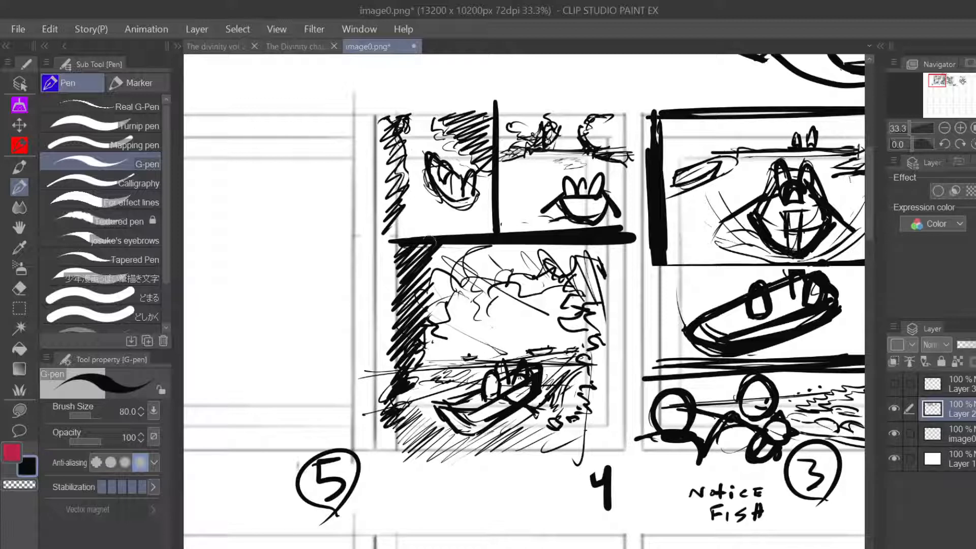
{"action": "mouse_move", "coordinate": [452, 233]}
{"action": "left_mouse_down"}
{"action": "mouse_move", "coordinate": [418, 256]}
{"action": "mouse_move", "coordinate": [413, 284]}
{"action": "left_mouse_up"}
{"action": "mouse_move", "coordinate": [452, 270]}
{"action": "left_mouse_down"}
{"action": "mouse_move", "coordinate": [409, 323]}
{"action": "mouse_move", "coordinate": [425, 328]}
{"action": "left_mouse_up"}
{"action": "left_click_drag", "start_coordinate": [456, 263], "coordinate": [433, 292]}
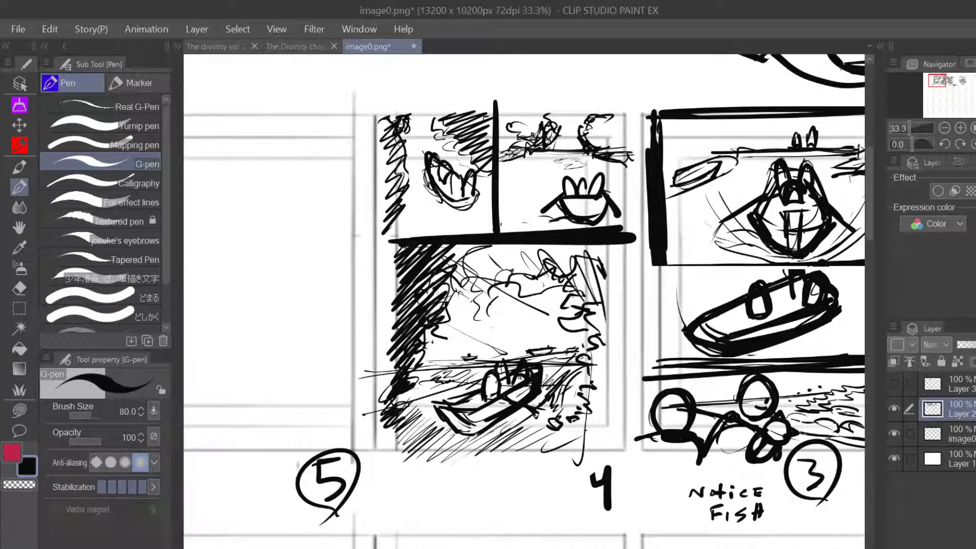
- Darken the overhanging foliage along the top of page 4's lower panel with dense scribbled strokes
{"action": "left_click_drag", "start_coordinate": [472, 244], "coordinate": [432, 274]}
{"action": "mouse_move", "coordinate": [470, 245]}
{"action": "left_mouse_down"}
{"action": "mouse_move", "coordinate": [441, 290]}
{"action": "mouse_move", "coordinate": [446, 263]}
{"action": "left_mouse_up"}
{"action": "mouse_move", "coordinate": [487, 245]}
{"action": "left_mouse_down"}
{"action": "mouse_move", "coordinate": [448, 267]}
{"action": "mouse_move", "coordinate": [469, 263]}
{"action": "left_mouse_up"}
{"action": "mouse_move", "coordinate": [467, 252]}
{"action": "left_mouse_down"}
{"action": "mouse_move", "coordinate": [448, 289]}
{"action": "mouse_move", "coordinate": [465, 277]}
{"action": "left_mouse_up"}
{"action": "mouse_move", "coordinate": [511, 244]}
{"action": "left_mouse_down"}
{"action": "mouse_move", "coordinate": [476, 286]}
{"action": "mouse_move", "coordinate": [483, 272]}
{"action": "mouse_move", "coordinate": [491, 279]}
{"action": "mouse_move", "coordinate": [485, 260]}
{"action": "mouse_move", "coordinate": [514, 261]}
{"action": "left_mouse_up"}
{"action": "mouse_move", "coordinate": [526, 251]}
{"action": "left_mouse_down"}
{"action": "mouse_move", "coordinate": [541, 268]}
{"action": "mouse_move", "coordinate": [531, 268]}
{"action": "left_mouse_up"}
{"action": "mouse_move", "coordinate": [562, 245]}
{"action": "left_mouse_down"}
{"action": "mouse_move", "coordinate": [543, 255]}
{"action": "mouse_move", "coordinate": [554, 261]}
{"action": "left_mouse_up"}
{"action": "mouse_move", "coordinate": [535, 243]}
{"action": "left_mouse_down"}
{"action": "mouse_move", "coordinate": [523, 253]}
{"action": "mouse_move", "coordinate": [551, 279]}
{"action": "left_mouse_up"}
{"action": "mouse_move", "coordinate": [589, 256]}
{"action": "left_mouse_down"}
{"action": "mouse_move", "coordinate": [557, 283]}
{"action": "mouse_move", "coordinate": [578, 268]}
{"action": "left_mouse_up"}
{"action": "left_click_drag", "start_coordinate": [597, 245], "coordinate": [569, 270]}
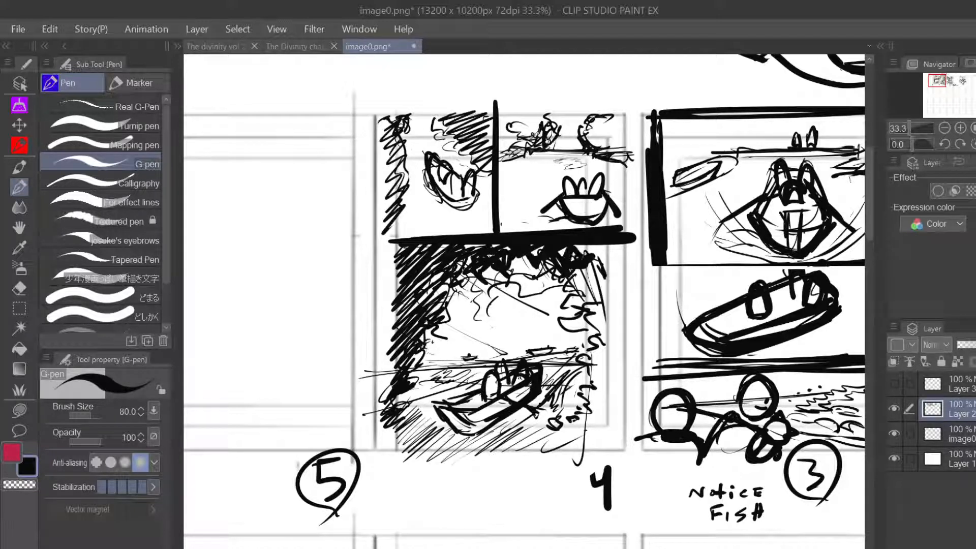
- Darken the lower left bank and fill the right-side foliage of page 4's lower panel with heavy hatching
{"action": "mouse_move", "coordinate": [450, 340]}
{"action": "left_mouse_down"}
{"action": "mouse_move", "coordinate": [419, 382]}
{"action": "mouse_move", "coordinate": [418, 406]}
{"action": "mouse_move", "coordinate": [405, 407]}
{"action": "left_mouse_up"}
{"action": "left_click_drag", "start_coordinate": [426, 382], "coordinate": [404, 399]}
{"action": "left_click_drag", "start_coordinate": [430, 354], "coordinate": [405, 388]}
{"action": "mouse_move", "coordinate": [442, 346]}
{"action": "left_mouse_down"}
{"action": "mouse_move", "coordinate": [459, 337]}
{"action": "mouse_move", "coordinate": [448, 324]}
{"action": "mouse_move", "coordinate": [432, 333]}
{"action": "mouse_move", "coordinate": [474, 330]}
{"action": "mouse_move", "coordinate": [448, 295]}
{"action": "mouse_move", "coordinate": [430, 333]}
{"action": "left_mouse_up"}
{"action": "left_click_drag", "start_coordinate": [448, 331], "coordinate": [458, 338]}
{"action": "mouse_move", "coordinate": [572, 313]}
{"action": "left_mouse_down"}
{"action": "mouse_move", "coordinate": [595, 326]}
{"action": "mouse_move", "coordinate": [595, 307]}
{"action": "mouse_move", "coordinate": [592, 340]}
{"action": "mouse_move", "coordinate": [607, 356]}
{"action": "mouse_move", "coordinate": [591, 365]}
{"action": "mouse_move", "coordinate": [604, 395]}
{"action": "mouse_move", "coordinate": [580, 402]}
{"action": "mouse_move", "coordinate": [577, 417]}
{"action": "mouse_move", "coordinate": [546, 435]}
{"action": "mouse_move", "coordinate": [610, 416]}
{"action": "mouse_move", "coordinate": [585, 437]}
{"action": "mouse_move", "coordinate": [608, 384]}
{"action": "mouse_move", "coordinate": [605, 339]}
{"action": "mouse_move", "coordinate": [585, 294]}
{"action": "mouse_move", "coordinate": [562, 305]}
{"action": "mouse_move", "coordinate": [601, 287]}
{"action": "mouse_move", "coordinate": [569, 270]}
{"action": "mouse_move", "coordinate": [610, 244]}
{"action": "mouse_move", "coordinate": [623, 264]}
{"action": "mouse_move", "coordinate": [599, 331]}
{"action": "mouse_move", "coordinate": [607, 432]}
{"action": "mouse_move", "coordinate": [618, 442]}
{"action": "left_mouse_up"}
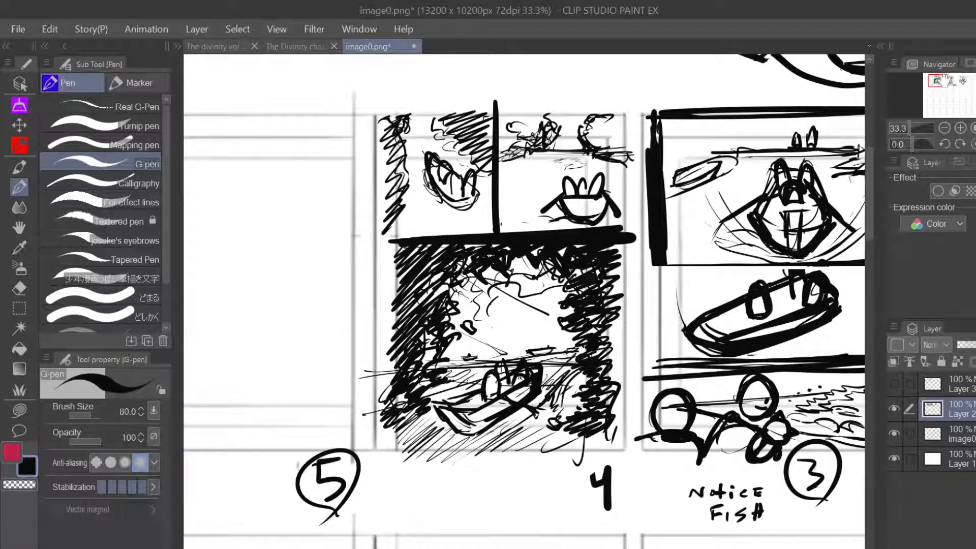
{"action": "left_click_drag", "start_coordinate": [941, 81], "coordinate": [953, 80]}
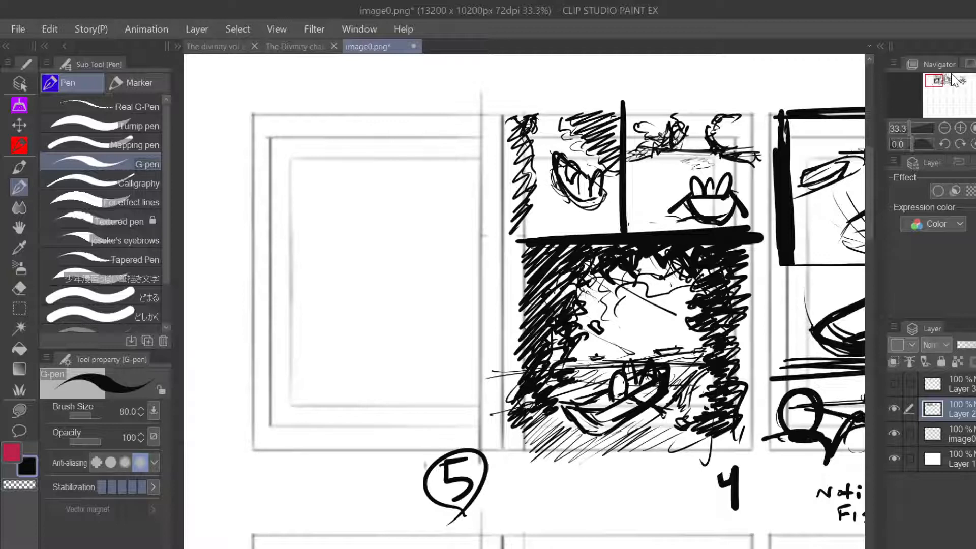
{"action": "mouse_move", "coordinate": [410, 139]}
{"action": "left_mouse_down"}
{"action": "mouse_move", "coordinate": [356, 234]}
{"action": "mouse_move", "coordinate": [404, 418]}
{"action": "left_mouse_up"}
{"action": "key", "text": "ctrl+z"}
{"action": "left_click_drag", "start_coordinate": [934, 80], "coordinate": [928, 79]}
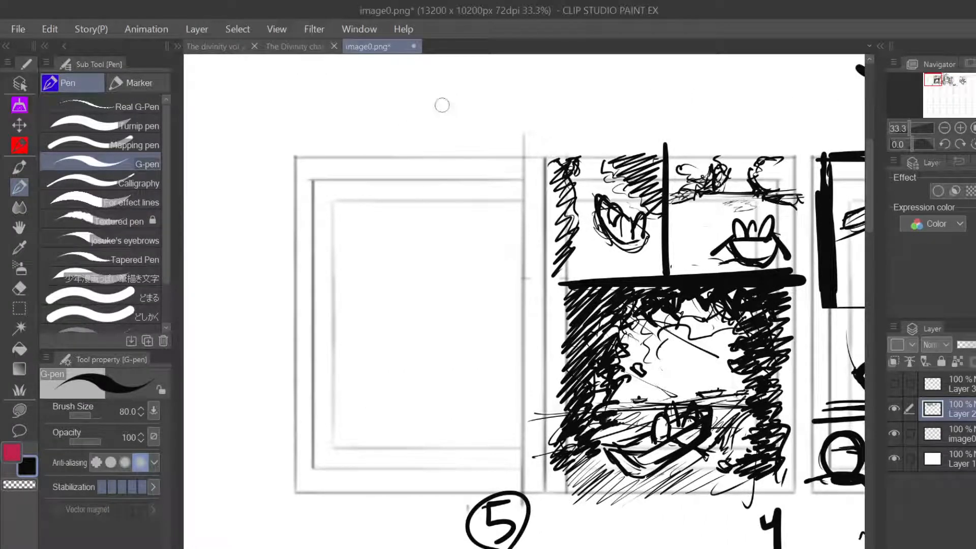
{"action": "left_click_drag", "start_coordinate": [341, 272], "coordinate": [532, 260]}
{"action": "key", "text": "ctrl+z"}
{"action": "key", "text": "ctrl+z"}
- Draw a thick horizontal panel divider across page 5, about a third of the way down
{"action": "left_click_drag", "start_coordinate": [347, 275], "coordinate": [501, 269]}
{"action": "left_click_drag", "start_coordinate": [329, 266], "coordinate": [528, 262]}
{"action": "mouse_move", "coordinate": [304, 267]}
{"action": "left_mouse_down"}
{"action": "mouse_move", "coordinate": [546, 259]}
{"action": "mouse_move", "coordinate": [407, 270]}
{"action": "left_mouse_up"}
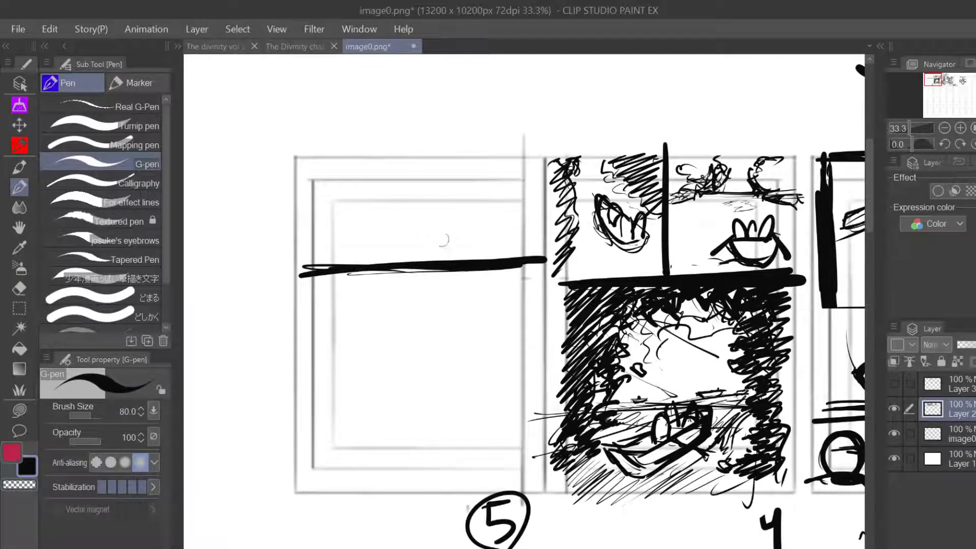
{"action": "left_click_drag", "start_coordinate": [522, 214], "coordinate": [446, 215]}
{"action": "key", "text": "ctrl+z"}
{"action": "mouse_move", "coordinate": [505, 224]}
{"action": "left_mouse_down"}
{"action": "mouse_move", "coordinate": [480, 222]}
{"action": "mouse_move", "coordinate": [487, 231]}
{"action": "left_mouse_up"}
{"action": "key", "text": "ctrl+z"}
- Sketch dark foliage down the right edge of page 5's top panel
{"action": "mouse_move", "coordinate": [505, 251]}
{"action": "left_mouse_down"}
{"action": "mouse_move", "coordinate": [515, 181]}
{"action": "mouse_move", "coordinate": [487, 190]}
{"action": "mouse_move", "coordinate": [482, 179]}
{"action": "mouse_move", "coordinate": [501, 155]}
{"action": "mouse_move", "coordinate": [524, 164]}
{"action": "mouse_move", "coordinate": [516, 158]}
{"action": "mouse_move", "coordinate": [511, 180]}
{"action": "mouse_move", "coordinate": [525, 179]}
{"action": "mouse_move", "coordinate": [523, 252]}
{"action": "left_mouse_up"}
{"action": "mouse_move", "coordinate": [503, 175]}
{"action": "left_mouse_down"}
{"action": "mouse_move", "coordinate": [488, 172]}
{"action": "mouse_move", "coordinate": [519, 158]}
{"action": "left_mouse_up"}
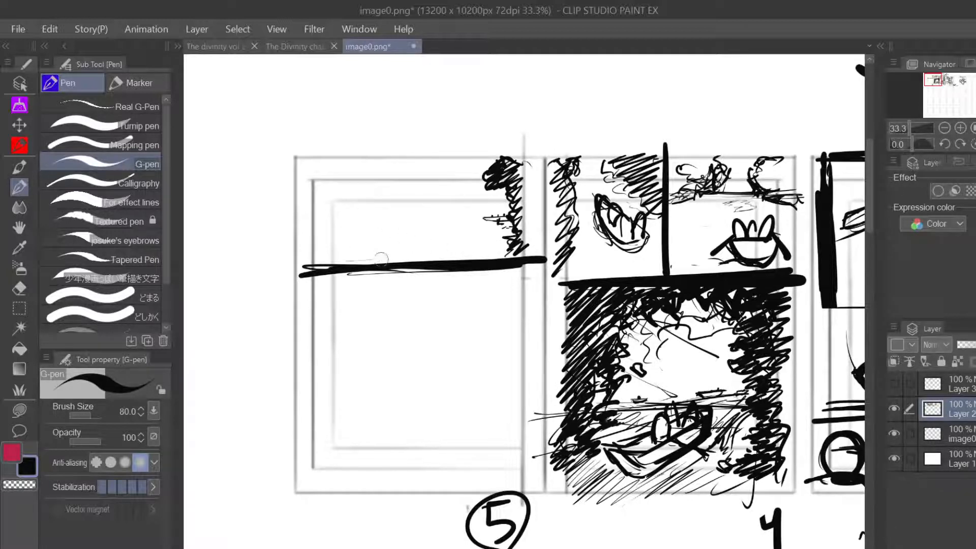
- Sketch the jagged left bank and a small distant tree in page 5's top panel, and build up the right-hand trees
{"action": "mouse_move", "coordinate": [382, 259]}
{"action": "left_mouse_down"}
{"action": "mouse_move", "coordinate": [346, 255]}
{"action": "mouse_move", "coordinate": [361, 248]}
{"action": "mouse_move", "coordinate": [346, 242]}
{"action": "mouse_move", "coordinate": [406, 235]}
{"action": "mouse_move", "coordinate": [352, 225]}
{"action": "mouse_move", "coordinate": [374, 228]}
{"action": "mouse_move", "coordinate": [374, 243]}
{"action": "mouse_move", "coordinate": [370, 222]}
{"action": "left_mouse_up"}
{"action": "mouse_move", "coordinate": [377, 218]}
{"action": "left_mouse_down"}
{"action": "mouse_move", "coordinate": [366, 223]}
{"action": "mouse_move", "coordinate": [396, 235]}
{"action": "mouse_move", "coordinate": [377, 245]}
{"action": "mouse_move", "coordinate": [346, 240]}
{"action": "mouse_move", "coordinate": [382, 237]}
{"action": "mouse_move", "coordinate": [374, 245]}
{"action": "left_mouse_up"}
{"action": "mouse_move", "coordinate": [378, 220]}
{"action": "left_mouse_down"}
{"action": "mouse_move", "coordinate": [327, 216]}
{"action": "mouse_move", "coordinate": [362, 210]}
{"action": "mouse_move", "coordinate": [326, 208]}
{"action": "mouse_move", "coordinate": [367, 211]}
{"action": "left_mouse_up"}
{"action": "mouse_move", "coordinate": [350, 207]}
{"action": "left_mouse_down"}
{"action": "mouse_move", "coordinate": [435, 192]}
{"action": "mouse_move", "coordinate": [409, 181]}
{"action": "mouse_move", "coordinate": [414, 189]}
{"action": "mouse_move", "coordinate": [416, 164]}
{"action": "mouse_move", "coordinate": [401, 170]}
{"action": "mouse_move", "coordinate": [404, 159]}
{"action": "mouse_move", "coordinate": [394, 193]}
{"action": "mouse_move", "coordinate": [414, 172]}
{"action": "mouse_move", "coordinate": [396, 160]}
{"action": "mouse_move", "coordinate": [419, 177]}
{"action": "mouse_move", "coordinate": [416, 160]}
{"action": "left_mouse_up"}
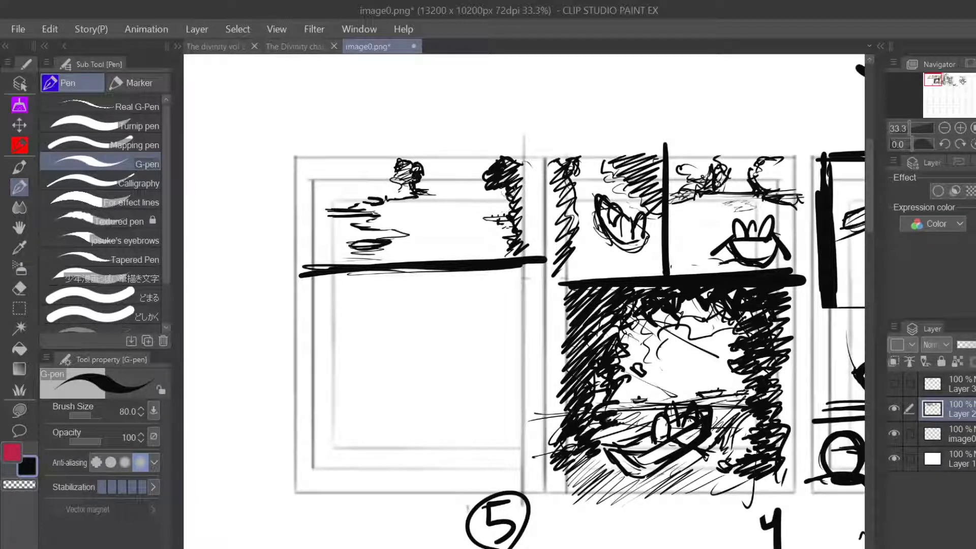
{"action": "mouse_move", "coordinate": [508, 189]}
{"action": "left_mouse_down"}
{"action": "mouse_move", "coordinate": [487, 204]}
{"action": "mouse_move", "coordinate": [470, 195]}
{"action": "mouse_move", "coordinate": [481, 166]}
{"action": "mouse_move", "coordinate": [465, 169]}
{"action": "mouse_move", "coordinate": [480, 150]}
{"action": "mouse_move", "coordinate": [489, 152]}
{"action": "mouse_move", "coordinate": [468, 158]}
{"action": "mouse_move", "coordinate": [489, 171]}
{"action": "mouse_move", "coordinate": [466, 189]}
{"action": "mouse_move", "coordinate": [480, 188]}
{"action": "mouse_move", "coordinate": [491, 134]}
{"action": "mouse_move", "coordinate": [524, 153]}
{"action": "mouse_move", "coordinate": [496, 137]}
{"action": "mouse_move", "coordinate": [510, 150]}
{"action": "mouse_move", "coordinate": [547, 147]}
{"action": "mouse_move", "coordinate": [513, 201]}
{"action": "mouse_move", "coordinate": [534, 234]}
{"action": "mouse_move", "coordinate": [521, 254]}
{"action": "left_mouse_up"}
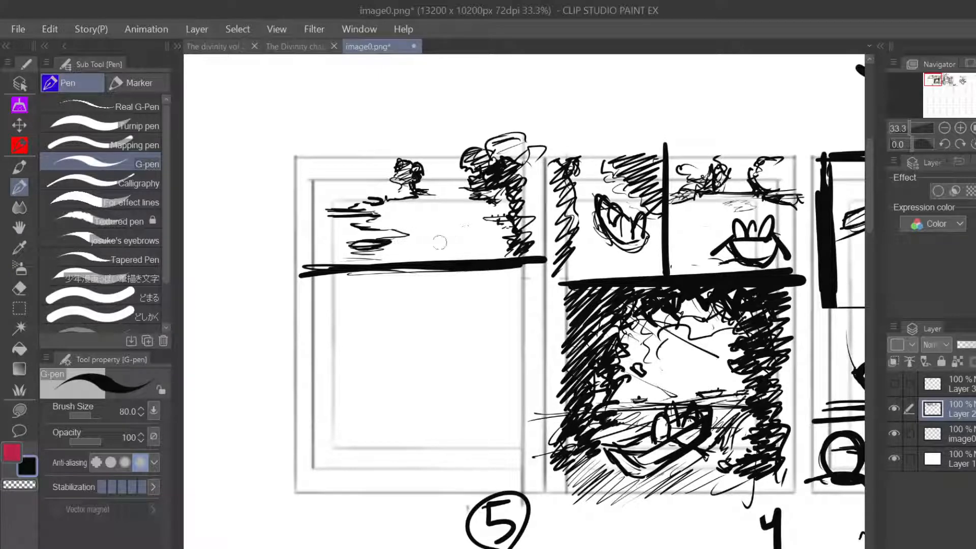
{"action": "mouse_move", "coordinate": [437, 245]}
{"action": "left_mouse_down"}
{"action": "mouse_move", "coordinate": [477, 244]}
{"action": "mouse_move", "coordinate": [444, 248]}
{"action": "left_mouse_up"}
{"action": "key", "text": "ctrl+z"}
{"action": "key", "text": "ctrl+z"}
- Add small flat rocks and ripple marks on the open water in page 5's top panel
{"action": "mouse_move", "coordinate": [451, 245]}
{"action": "left_mouse_down"}
{"action": "mouse_move", "coordinate": [468, 244]}
{"action": "mouse_move", "coordinate": [424, 251]}
{"action": "left_mouse_up"}
{"action": "left_click_drag", "start_coordinate": [449, 206], "coordinate": [460, 205]}
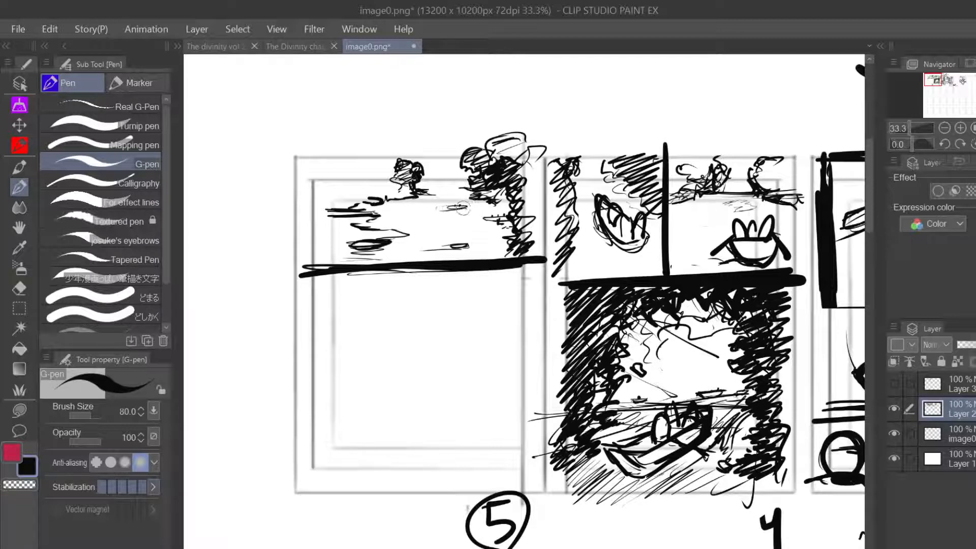
{"action": "mouse_move", "coordinate": [462, 208]}
{"action": "left_mouse_down"}
{"action": "mouse_move", "coordinate": [454, 209]}
{"action": "mouse_move", "coordinate": [465, 208]}
{"action": "left_mouse_up"}
{"action": "left_click_drag", "start_coordinate": [467, 245], "coordinate": [452, 251]}
{"action": "left_click_drag", "start_coordinate": [490, 221], "coordinate": [503, 220]}
- Sketch the far shoreline and background trees in page 5's top panel, and shade the left bank
{"action": "mouse_move", "coordinate": [398, 189]}
{"action": "left_mouse_down"}
{"action": "mouse_move", "coordinate": [356, 194]}
{"action": "mouse_move", "coordinate": [463, 178]}
{"action": "mouse_move", "coordinate": [427, 176]}
{"action": "mouse_move", "coordinate": [449, 175]}
{"action": "mouse_move", "coordinate": [439, 173]}
{"action": "mouse_move", "coordinate": [427, 184]}
{"action": "mouse_move", "coordinate": [465, 180]}
{"action": "left_mouse_up"}
{"action": "mouse_move", "coordinate": [352, 179]}
{"action": "left_mouse_down"}
{"action": "mouse_move", "coordinate": [393, 181]}
{"action": "mouse_move", "coordinate": [366, 183]}
{"action": "mouse_move", "coordinate": [386, 189]}
{"action": "mouse_move", "coordinate": [362, 170]}
{"action": "mouse_move", "coordinate": [382, 161]}
{"action": "mouse_move", "coordinate": [356, 148]}
{"action": "mouse_move", "coordinate": [391, 168]}
{"action": "mouse_move", "coordinate": [378, 149]}
{"action": "mouse_move", "coordinate": [351, 188]}
{"action": "mouse_move", "coordinate": [333, 173]}
{"action": "mouse_move", "coordinate": [337, 150]}
{"action": "mouse_move", "coordinate": [305, 175]}
{"action": "mouse_move", "coordinate": [320, 152]}
{"action": "mouse_move", "coordinate": [298, 153]}
{"action": "mouse_move", "coordinate": [336, 184]}
{"action": "mouse_move", "coordinate": [290, 173]}
{"action": "mouse_move", "coordinate": [356, 150]}
{"action": "mouse_move", "coordinate": [370, 178]}
{"action": "mouse_move", "coordinate": [321, 183]}
{"action": "mouse_move", "coordinate": [337, 198]}
{"action": "mouse_move", "coordinate": [325, 188]}
{"action": "mouse_move", "coordinate": [355, 191]}
{"action": "mouse_move", "coordinate": [345, 186]}
{"action": "mouse_move", "coordinate": [369, 201]}
{"action": "left_mouse_up"}
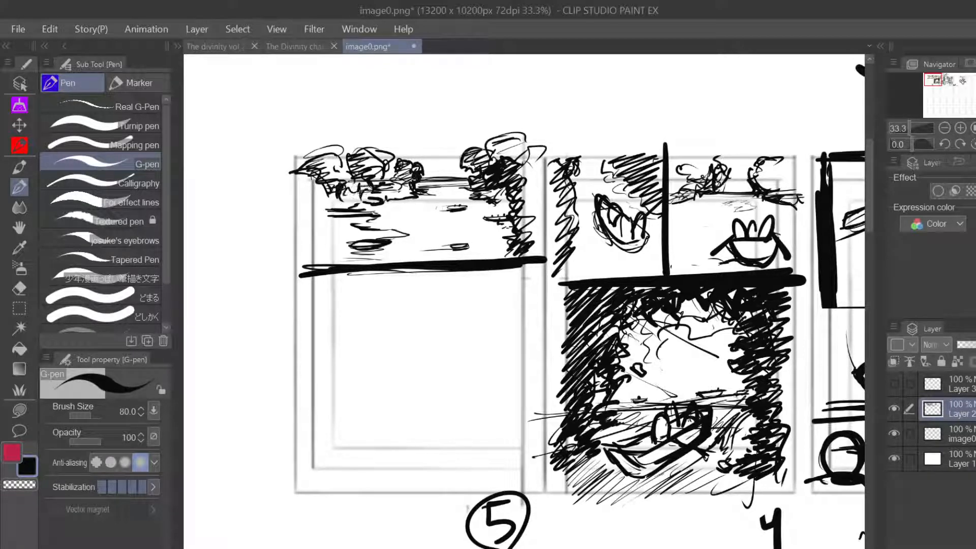
{"action": "mouse_move", "coordinate": [323, 236]}
{"action": "left_mouse_down"}
{"action": "mouse_move", "coordinate": [352, 241]}
{"action": "mouse_move", "coordinate": [343, 255]}
{"action": "mouse_move", "coordinate": [403, 233]}
{"action": "left_mouse_up"}
{"action": "mouse_move", "coordinate": [345, 254]}
{"action": "left_mouse_down"}
{"action": "mouse_move", "coordinate": [381, 257]}
{"action": "mouse_move", "coordinate": [331, 252]}
{"action": "mouse_move", "coordinate": [342, 250]}
{"action": "mouse_move", "coordinate": [355, 223]}
{"action": "left_mouse_up"}
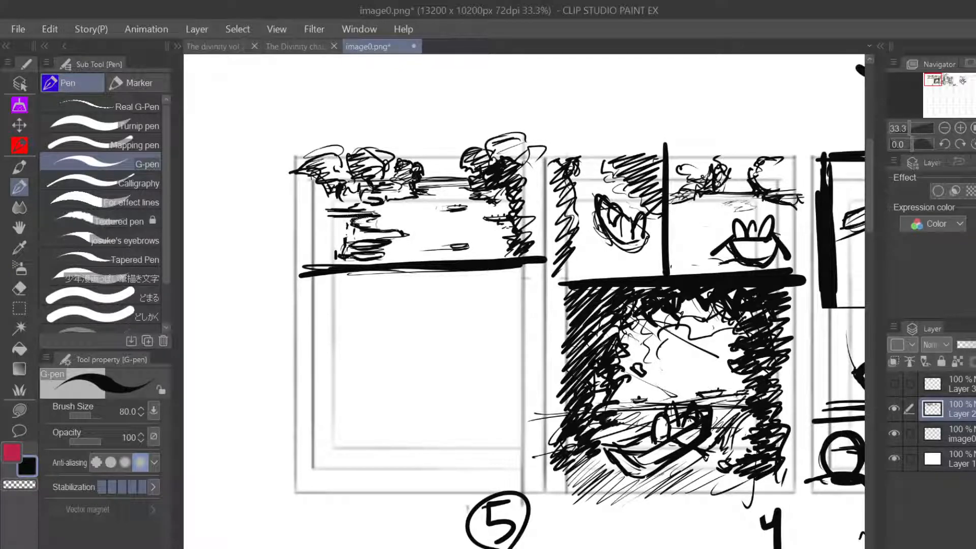
- Clear the rough lower edge of the divider under page 5's top panel and fill a thin straight black strip along it
{"action": "mouse_move", "coordinate": [373, 217]}
{"action": "left_mouse_down"}
{"action": "mouse_move", "coordinate": [360, 223]}
{"action": "mouse_move", "coordinate": [374, 222]}
{"action": "mouse_move", "coordinate": [362, 218]}
{"action": "mouse_move", "coordinate": [366, 201]}
{"action": "mouse_move", "coordinate": [439, 198]}
{"action": "mouse_move", "coordinate": [407, 193]}
{"action": "left_mouse_up"}
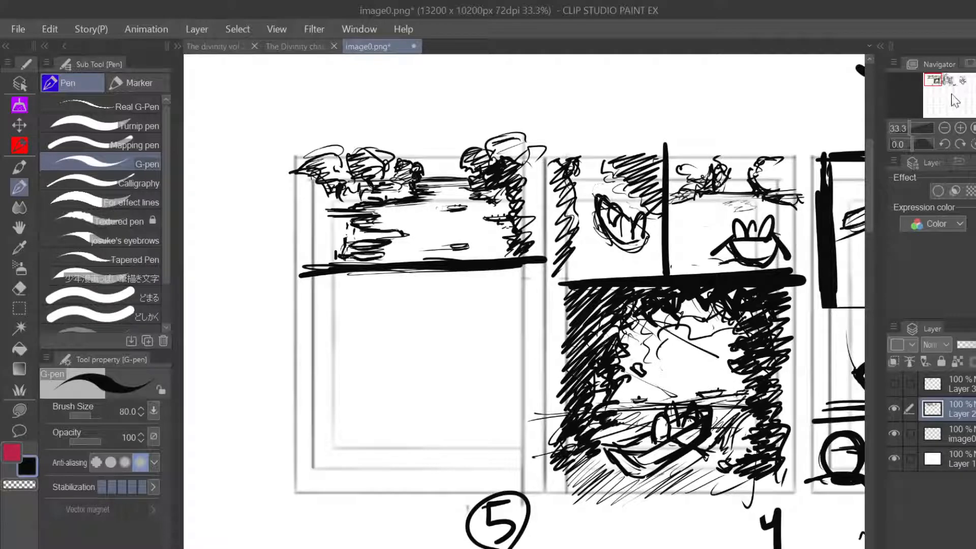
{"action": "left_click_drag", "start_coordinate": [867, 204], "coordinate": [868, 209]}
{"action": "left_click", "coordinate": [19, 308]}
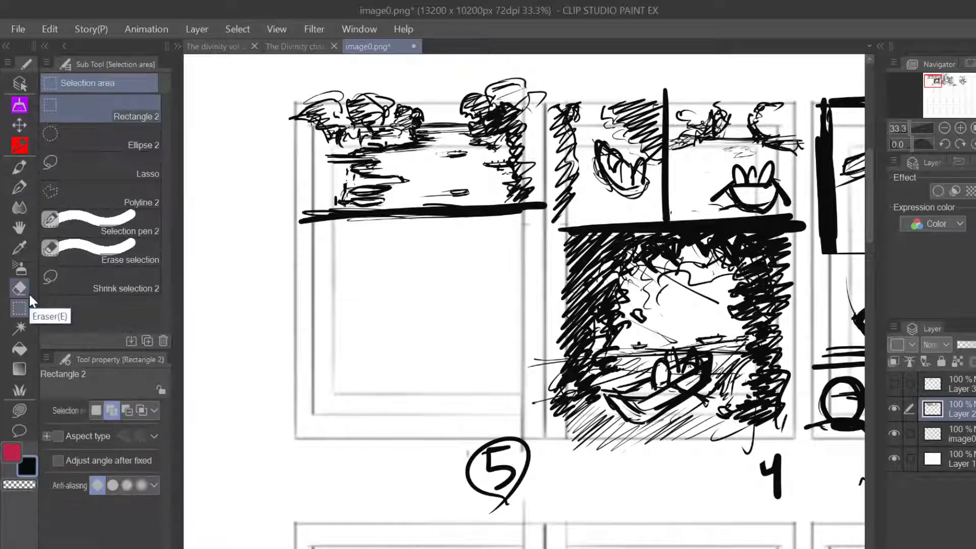
{"action": "left_click_drag", "start_coordinate": [295, 210], "coordinate": [546, 255]}
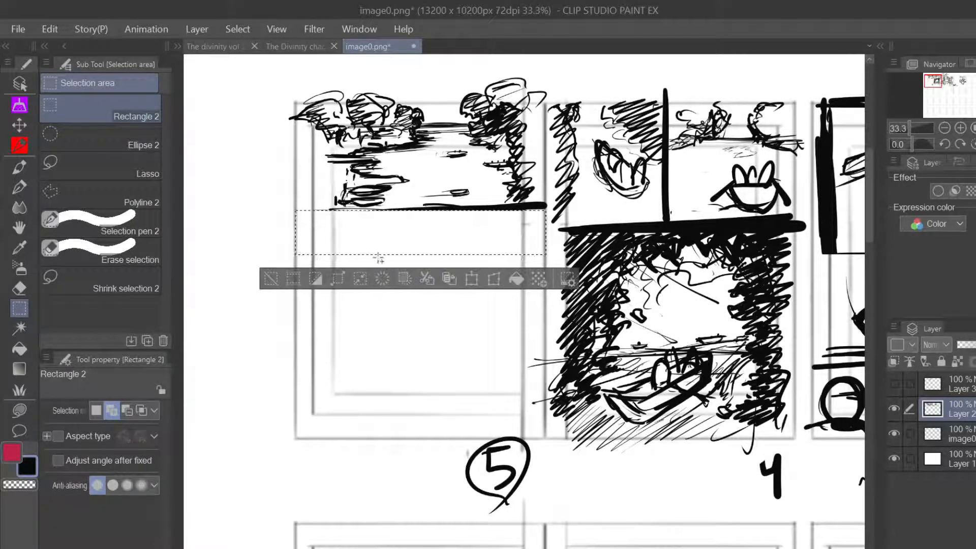
{"action": "left_click", "coordinate": [272, 281]}
{"action": "left_click_drag", "start_coordinate": [314, 208], "coordinate": [548, 211]}
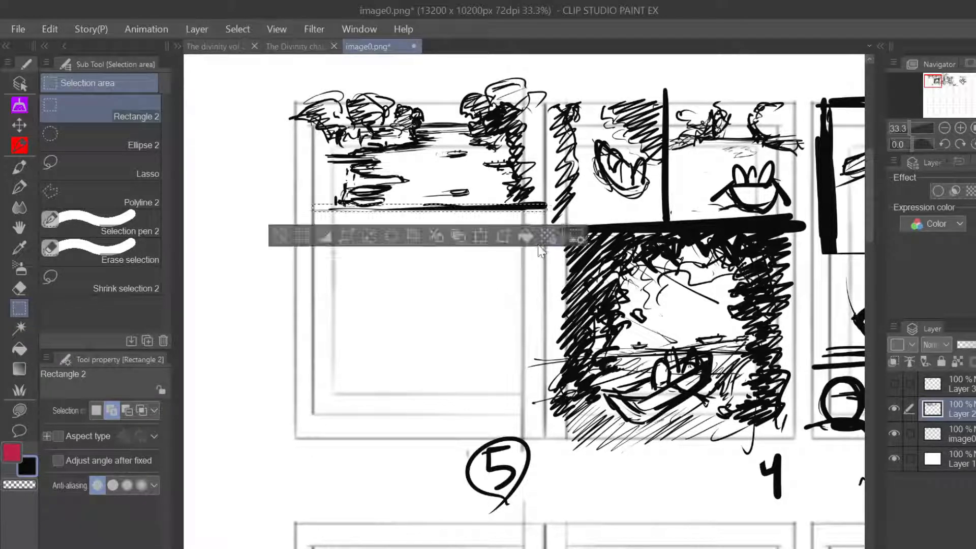
{"action": "left_click", "coordinate": [279, 236]}
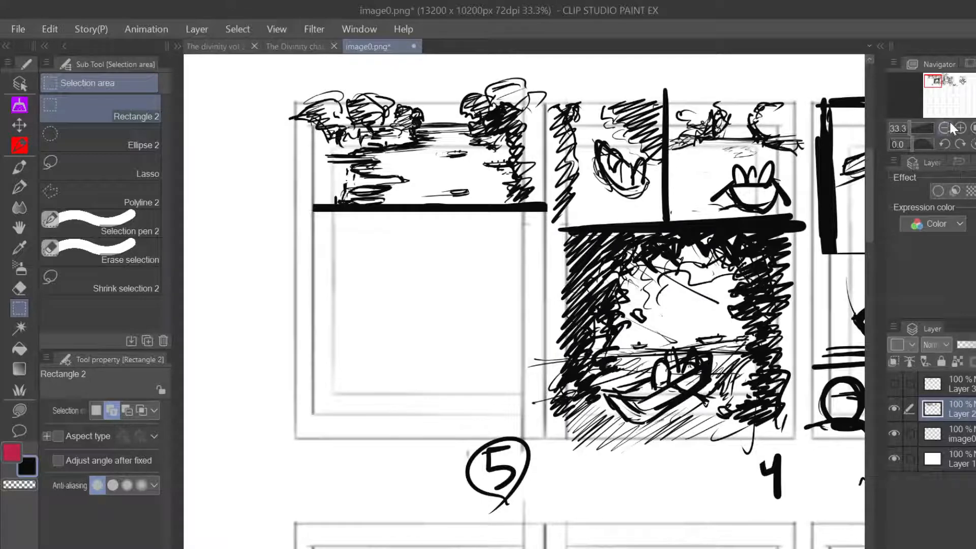
{"action": "key", "text": "p"}
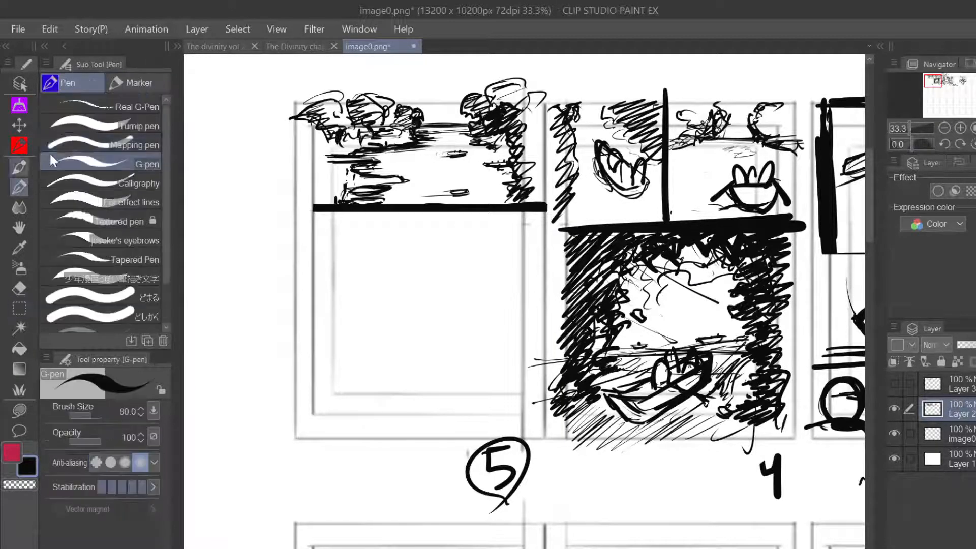
{"action": "mouse_move", "coordinate": [425, 278]}
{"action": "left_mouse_down"}
{"action": "mouse_move", "coordinate": [403, 354]}
{"action": "mouse_move", "coordinate": [419, 414]}
{"action": "left_mouse_up"}
{"action": "key", "text": "ctrl+z"}
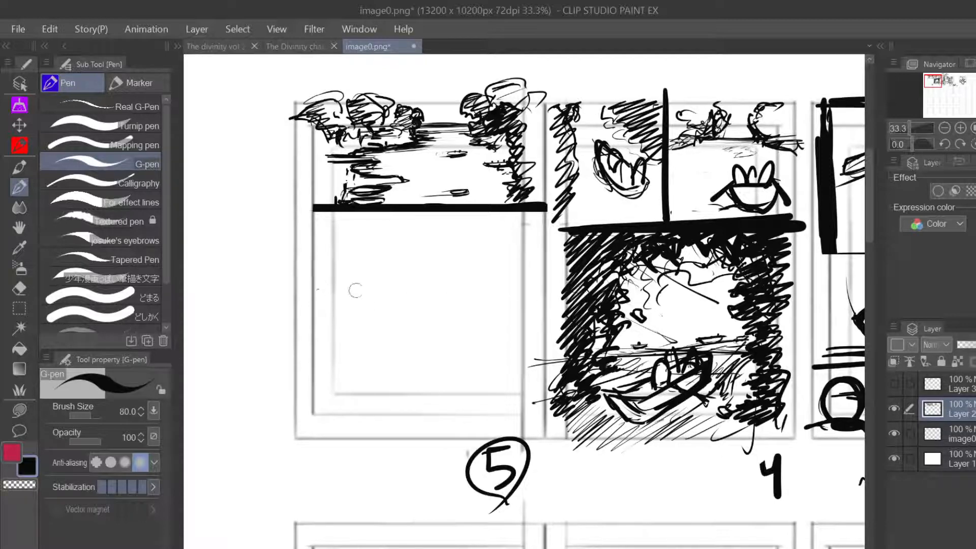
{"action": "left_click_drag", "start_coordinate": [316, 291], "coordinate": [539, 293]}
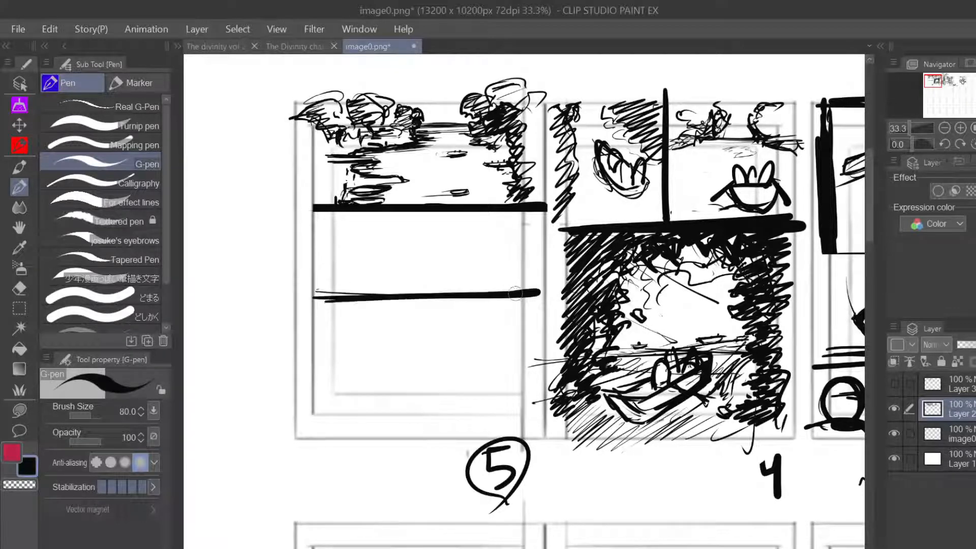
{"action": "key", "text": "ctrl+z"}
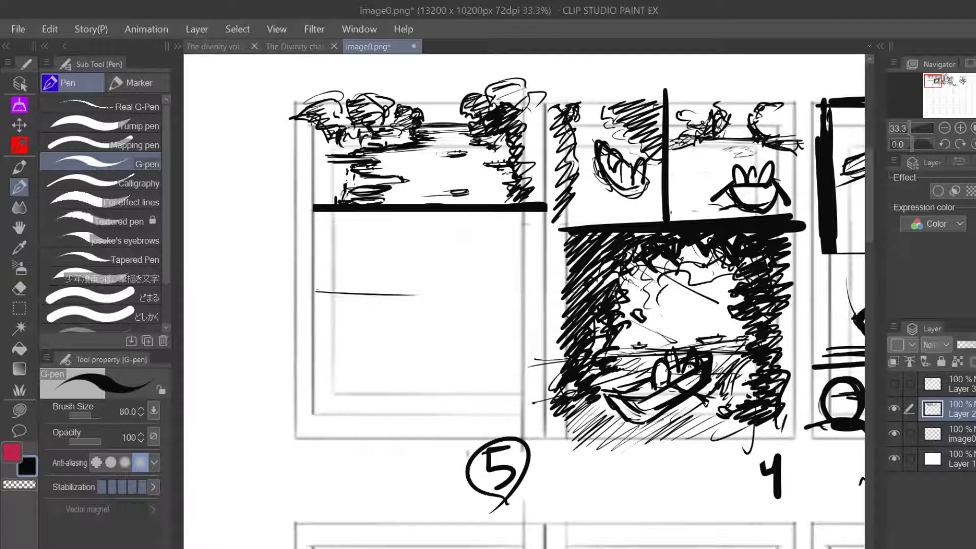
{"action": "key", "text": "ctrl+z"}
- Draw a horizontal divider halfway down page 5's lower area and sketch a blocky head with a simple face above it
{"action": "left_click_drag", "start_coordinate": [314, 295], "coordinate": [520, 290]}
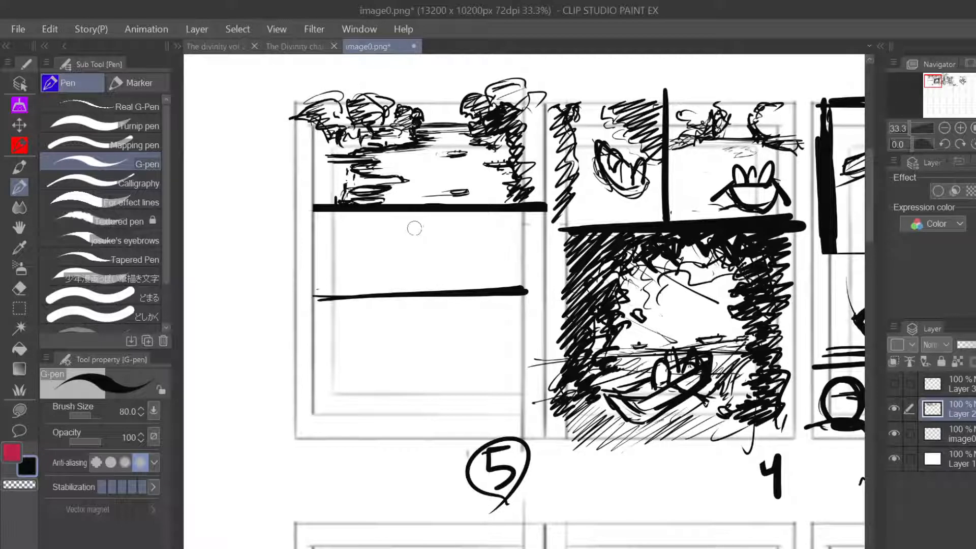
{"action": "left_click_drag", "start_coordinate": [422, 216], "coordinate": [422, 242]}
{"action": "mouse_move", "coordinate": [422, 216]}
{"action": "left_mouse_down"}
{"action": "mouse_move", "coordinate": [443, 217]}
{"action": "mouse_move", "coordinate": [447, 242]}
{"action": "mouse_move", "coordinate": [424, 248]}
{"action": "mouse_move", "coordinate": [443, 239]}
{"action": "left_mouse_up"}
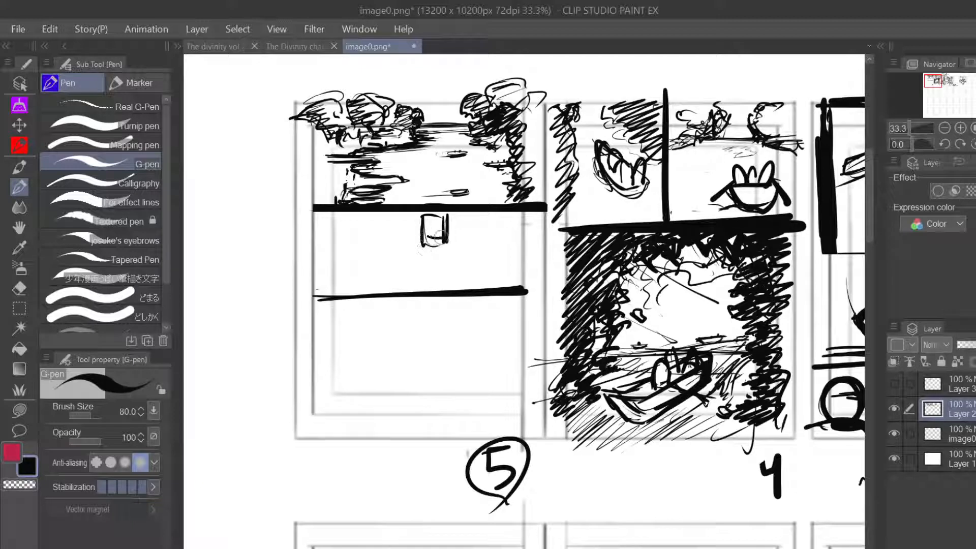
{"action": "left_click", "coordinate": [428, 228]}
{"action": "left_click", "coordinate": [437, 228]}
- Sketch the shoulders, bent arms and torso of the central figure in page 5's middle panel
{"action": "mouse_move", "coordinate": [421, 244]}
{"action": "left_mouse_down"}
{"action": "mouse_move", "coordinate": [408, 253]}
{"action": "mouse_move", "coordinate": [457, 250]}
{"action": "mouse_move", "coordinate": [459, 265]}
{"action": "mouse_move", "coordinate": [393, 279]}
{"action": "left_mouse_up"}
{"action": "left_click_drag", "start_coordinate": [454, 250], "coordinate": [472, 268]}
{"action": "mouse_move", "coordinate": [410, 258]}
{"action": "left_mouse_down"}
{"action": "mouse_move", "coordinate": [401, 282]}
{"action": "mouse_move", "coordinate": [391, 272]}
{"action": "mouse_move", "coordinate": [413, 290]}
{"action": "left_mouse_up"}
{"action": "left_click_drag", "start_coordinate": [452, 259], "coordinate": [457, 290]}
{"action": "mouse_move", "coordinate": [410, 259]}
{"action": "left_mouse_down"}
{"action": "mouse_move", "coordinate": [418, 288]}
{"action": "mouse_move", "coordinate": [449, 265]}
{"action": "mouse_move", "coordinate": [454, 291]}
{"action": "left_mouse_up"}
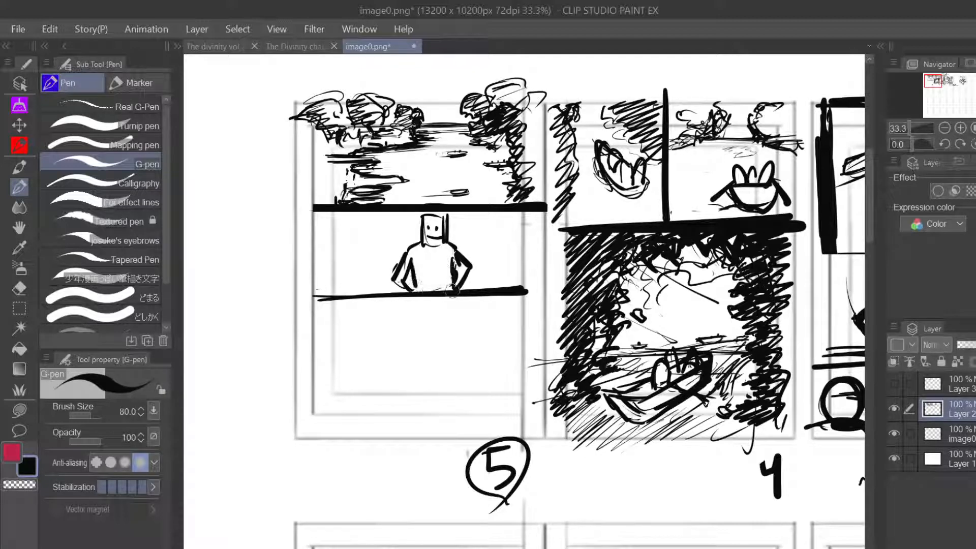
- Sketch two large head-and-shoulder silhouettes with ears flanking the central figure, and refine that figure's chin
{"action": "mouse_move", "coordinate": [356, 208]}
{"action": "left_mouse_down"}
{"action": "mouse_move", "coordinate": [361, 269]}
{"action": "mouse_move", "coordinate": [353, 305]}
{"action": "left_mouse_up"}
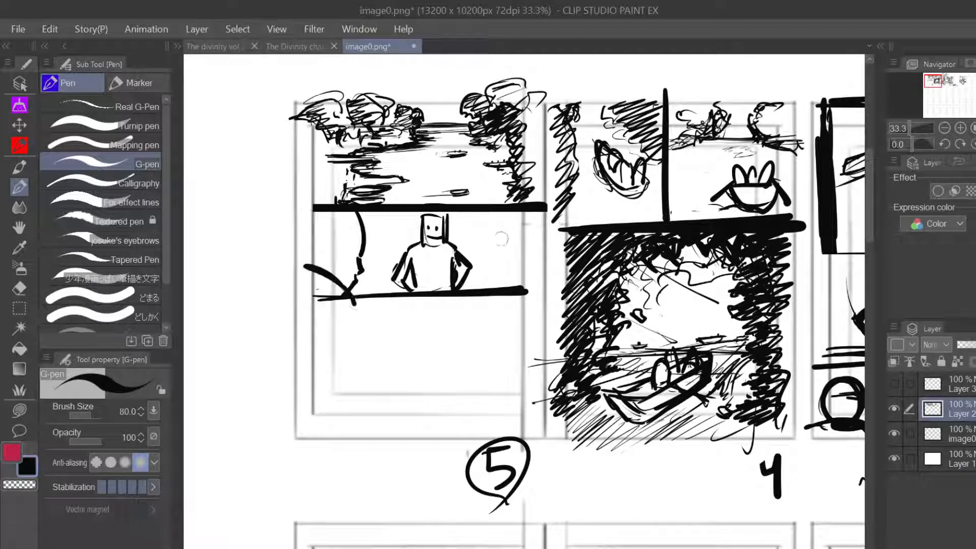
{"action": "mouse_move", "coordinate": [497, 214]}
{"action": "left_mouse_down"}
{"action": "mouse_move", "coordinate": [503, 287]}
{"action": "mouse_move", "coordinate": [513, 280]}
{"action": "left_mouse_up"}
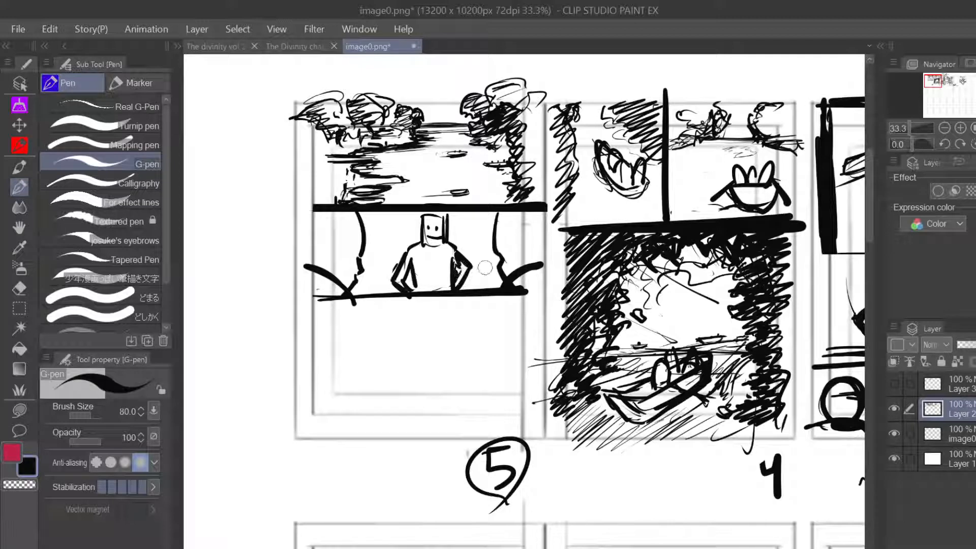
{"action": "left_click_drag", "start_coordinate": [358, 249], "coordinate": [355, 258]}
{"action": "mouse_move", "coordinate": [514, 248]}
{"action": "left_mouse_down"}
{"action": "mouse_move", "coordinate": [502, 244]}
{"action": "mouse_move", "coordinate": [507, 259]}
{"action": "mouse_move", "coordinate": [506, 251]}
{"action": "left_mouse_up"}
{"action": "left_click_drag", "start_coordinate": [427, 246], "coordinate": [446, 249]}
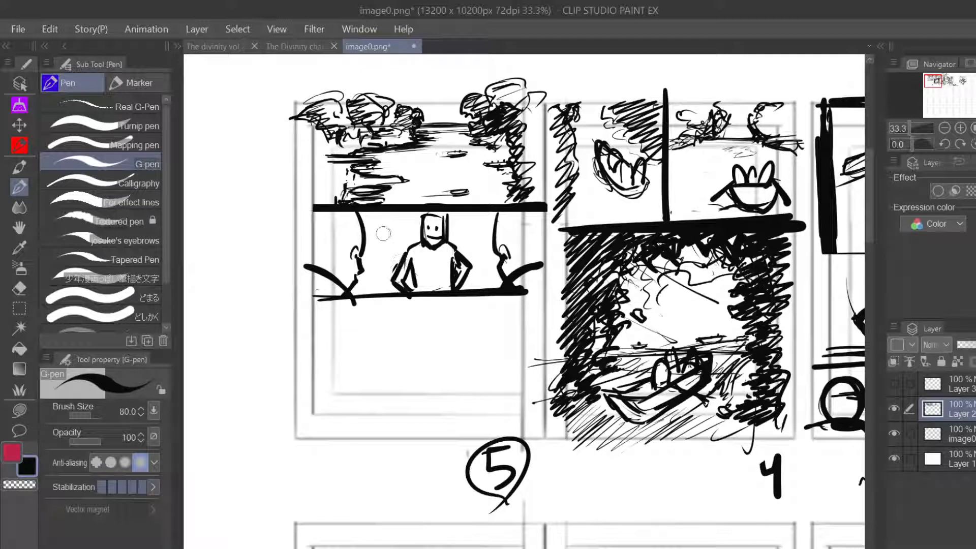
- Thicken the divider below page 5's middle panel with repeated horizontal strokes
{"action": "left_click_drag", "start_coordinate": [369, 296], "coordinate": [435, 290]}
{"action": "left_click_drag", "start_coordinate": [333, 300], "coordinate": [513, 293]}
{"action": "mouse_move", "coordinate": [352, 302]}
{"action": "left_mouse_down"}
{"action": "mouse_move", "coordinate": [537, 298]}
{"action": "mouse_move", "coordinate": [496, 293]}
{"action": "left_mouse_up"}
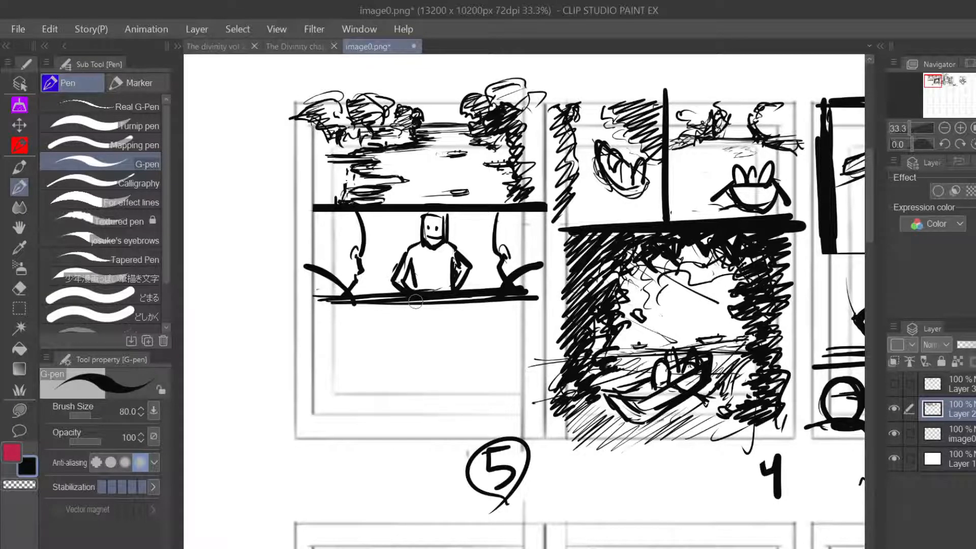
{"action": "left_click_drag", "start_coordinate": [322, 299], "coordinate": [441, 301]}
- Sketch two tall rounded foreground figures on either side of page 5's bottom panel
{"action": "left_click_drag", "start_coordinate": [416, 320], "coordinate": [419, 371]}
{"action": "key", "text": "ctrl+z"}
{"action": "mouse_move", "coordinate": [374, 411]}
{"action": "left_mouse_down"}
{"action": "mouse_move", "coordinate": [364, 343]}
{"action": "mouse_move", "coordinate": [385, 350]}
{"action": "mouse_move", "coordinate": [396, 405]}
{"action": "left_mouse_up"}
{"action": "mouse_move", "coordinate": [374, 348]}
{"action": "left_mouse_down"}
{"action": "mouse_move", "coordinate": [375, 411]}
{"action": "mouse_move", "coordinate": [397, 409]}
{"action": "mouse_move", "coordinate": [382, 424]}
{"action": "mouse_move", "coordinate": [402, 422]}
{"action": "left_mouse_up"}
{"action": "mouse_move", "coordinate": [472, 388]}
{"action": "left_mouse_down"}
{"action": "mouse_move", "coordinate": [471, 343]}
{"action": "mouse_move", "coordinate": [461, 422]}
{"action": "mouse_move", "coordinate": [493, 422]}
{"action": "mouse_move", "coordinate": [482, 338]}
{"action": "mouse_move", "coordinate": [493, 350]}
{"action": "left_mouse_up"}
{"action": "mouse_move", "coordinate": [476, 338]}
{"action": "left_mouse_down"}
{"action": "mouse_move", "coordinate": [459, 399]}
{"action": "mouse_move", "coordinate": [497, 404]}
{"action": "mouse_move", "coordinate": [460, 407]}
{"action": "left_mouse_up"}
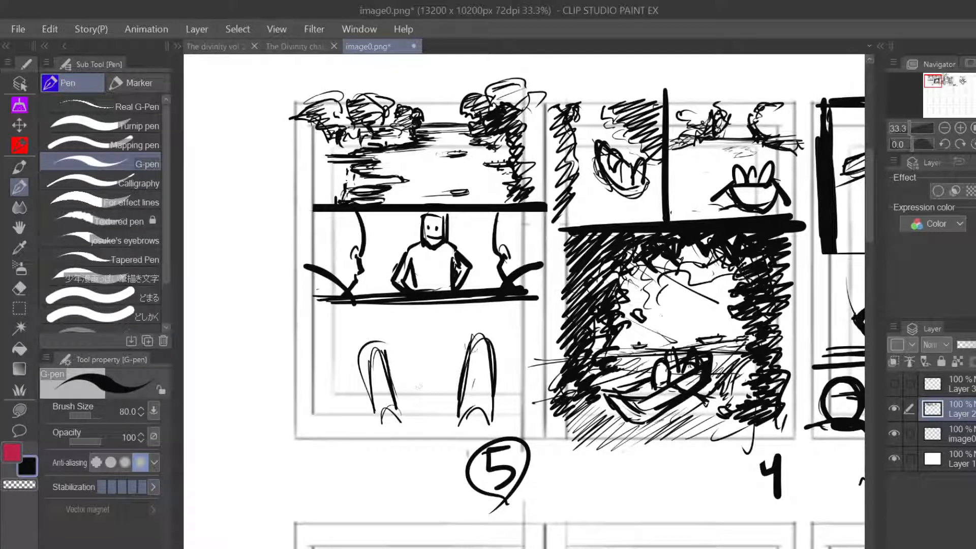
- Draw a vertical centre line in page 5's bottom panel and sketch a small distant figure on it
{"action": "left_click_drag", "start_coordinate": [430, 318], "coordinate": [430, 434]}
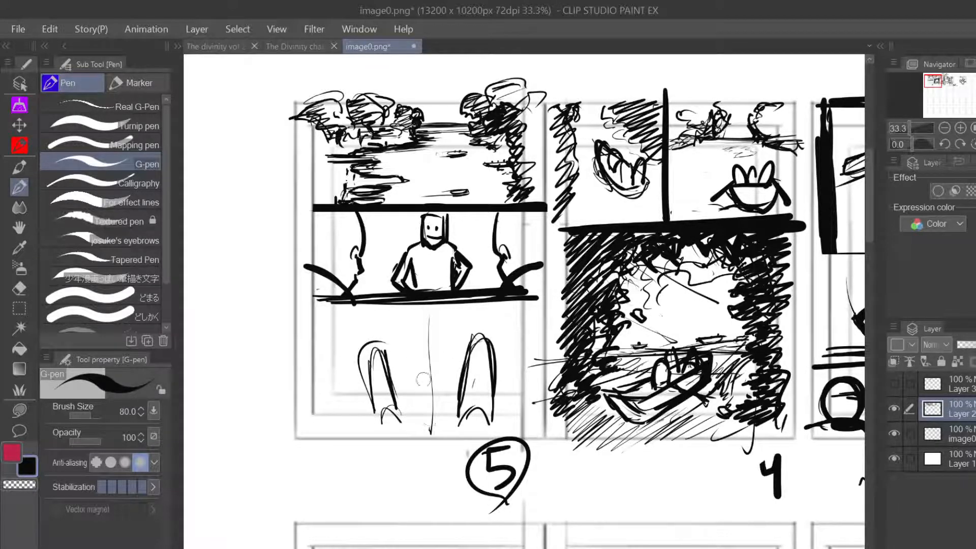
{"action": "mouse_move", "coordinate": [421, 361]}
{"action": "left_mouse_down"}
{"action": "mouse_move", "coordinate": [421, 395]}
{"action": "mouse_move", "coordinate": [442, 379]}
{"action": "mouse_move", "coordinate": [422, 403]}
{"action": "mouse_move", "coordinate": [432, 411]}
{"action": "mouse_move", "coordinate": [441, 398]}
{"action": "mouse_move", "coordinate": [427, 405]}
{"action": "left_mouse_up"}
{"action": "mouse_move", "coordinate": [423, 351]}
{"action": "left_mouse_down"}
{"action": "mouse_move", "coordinate": [438, 374]}
{"action": "mouse_move", "coordinate": [423, 382]}
{"action": "left_mouse_up"}
{"action": "left_click_drag", "start_coordinate": [429, 371], "coordinate": [415, 403]}
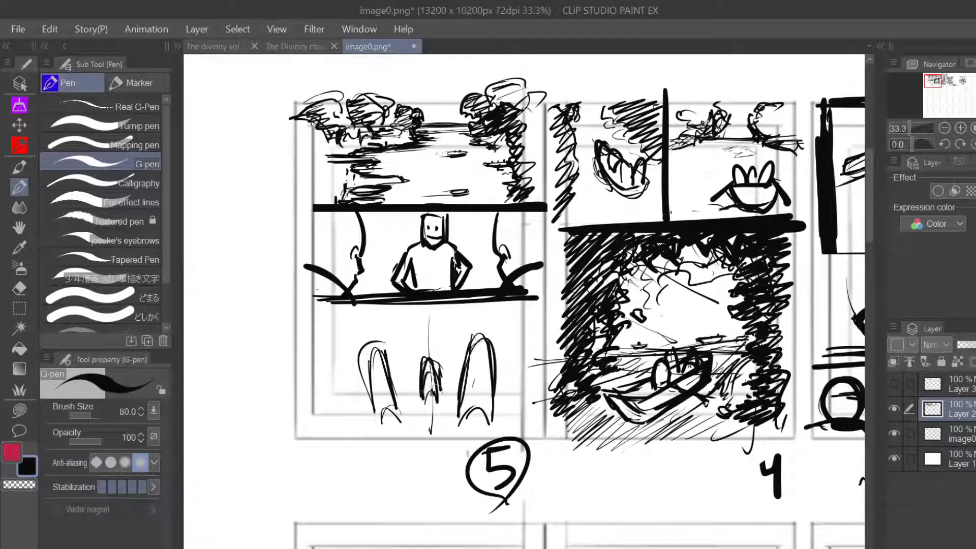
- Sketch the boat's hull and cross seats around the three figures, and hatch the water at the panel's lower left
{"action": "left_click_drag", "start_coordinate": [347, 416], "coordinate": [316, 437]}
{"action": "left_click_drag", "start_coordinate": [347, 418], "coordinate": [319, 440]}
{"action": "left_click_drag", "start_coordinate": [369, 403], "coordinate": [330, 438]}
{"action": "left_click_drag", "start_coordinate": [356, 418], "coordinate": [333, 438]}
{"action": "mouse_move", "coordinate": [392, 392]}
{"action": "left_mouse_down"}
{"action": "mouse_move", "coordinate": [421, 372]}
{"action": "mouse_move", "coordinate": [447, 377]}
{"action": "mouse_move", "coordinate": [523, 439]}
{"action": "left_mouse_up"}
{"action": "left_click_drag", "start_coordinate": [456, 390], "coordinate": [459, 433]}
{"action": "mouse_move", "coordinate": [432, 389]}
{"action": "left_mouse_down"}
{"action": "mouse_move", "coordinate": [450, 396]}
{"action": "mouse_move", "coordinate": [424, 406]}
{"action": "mouse_move", "coordinate": [455, 406]}
{"action": "mouse_move", "coordinate": [456, 417]}
{"action": "left_mouse_up"}
{"action": "left_click_drag", "start_coordinate": [382, 423], "coordinate": [342, 440]}
{"action": "left_click_drag", "start_coordinate": [483, 420], "coordinate": [504, 439]}
{"action": "left_click_drag", "start_coordinate": [409, 418], "coordinate": [416, 430]}
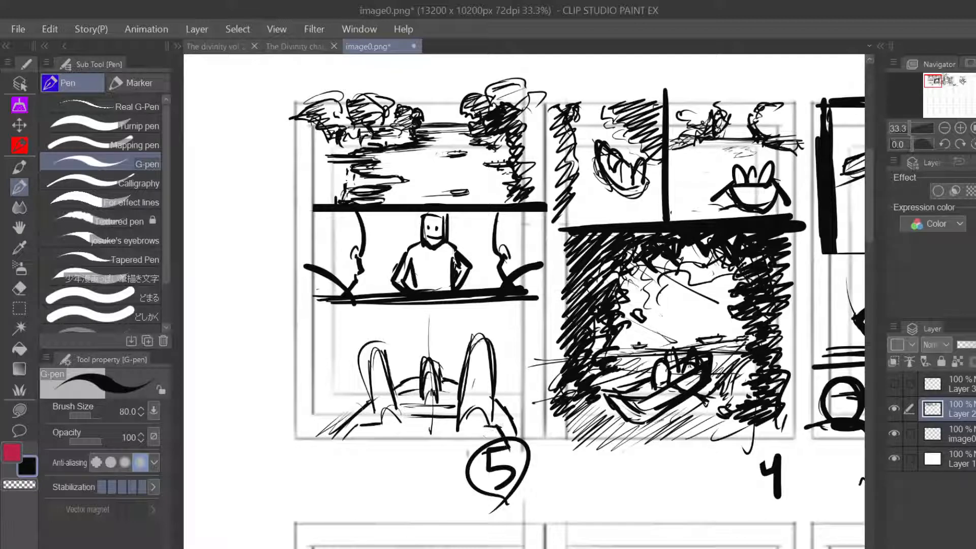
{"action": "mouse_move", "coordinate": [370, 402]}
{"action": "left_mouse_down"}
{"action": "mouse_move", "coordinate": [331, 440]}
{"action": "mouse_move", "coordinate": [422, 377]}
{"action": "left_mouse_up"}
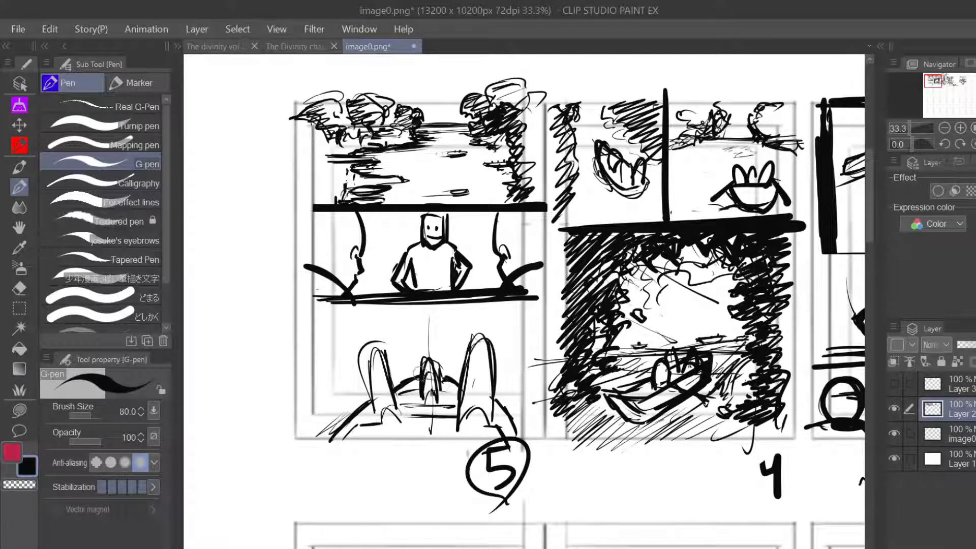
- Add two large speech bubbles in the bottom panel's upper corners and two small ones beside the central figure
{"action": "mouse_move", "coordinate": [448, 348]}
{"action": "left_mouse_down"}
{"action": "mouse_move", "coordinate": [457, 329]}
{"action": "mouse_move", "coordinate": [465, 351]}
{"action": "mouse_move", "coordinate": [448, 354]}
{"action": "left_mouse_up"}
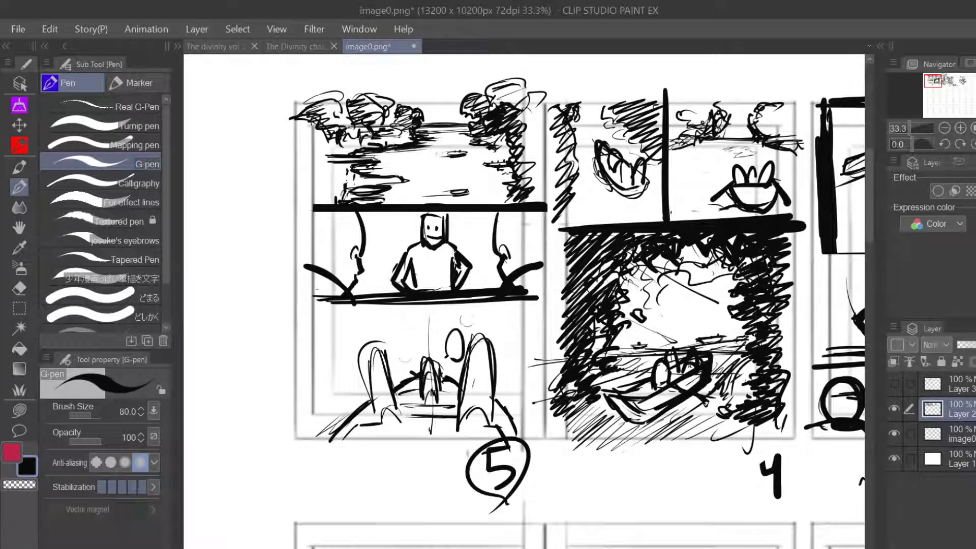
{"action": "key", "text": "ctrl+z"}
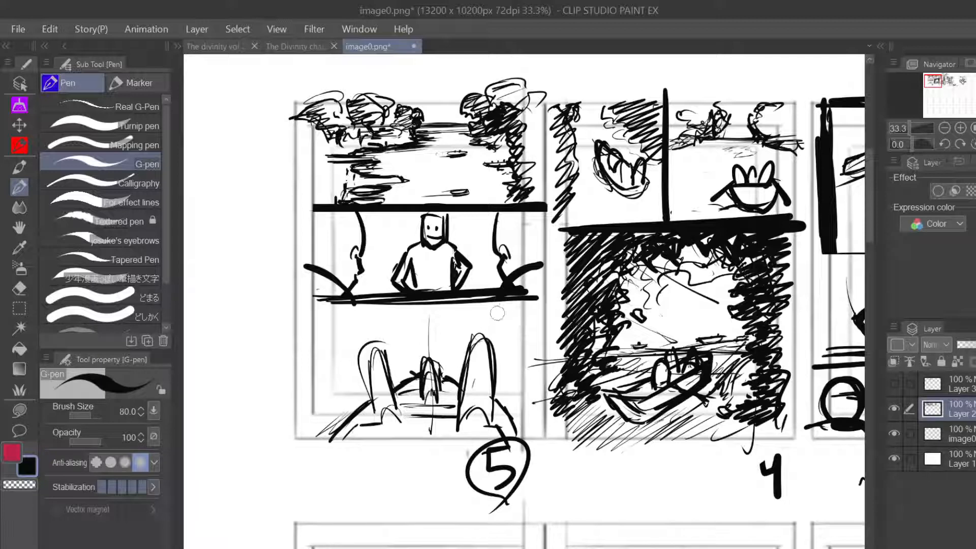
{"action": "mouse_move", "coordinate": [497, 313]}
{"action": "left_mouse_down"}
{"action": "mouse_move", "coordinate": [529, 301]}
{"action": "mouse_move", "coordinate": [515, 352]}
{"action": "left_mouse_up"}
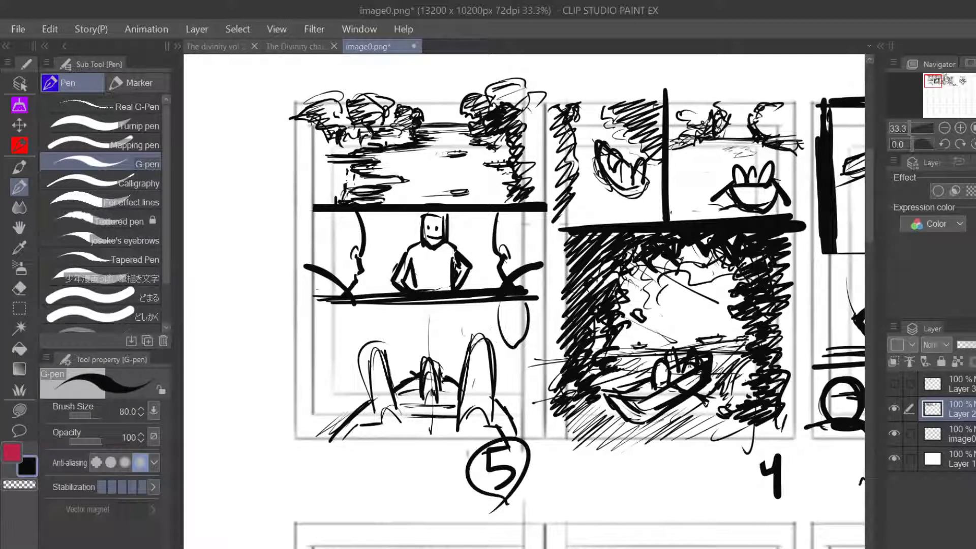
{"action": "left_click_drag", "start_coordinate": [496, 317], "coordinate": [487, 323]}
{"action": "mouse_move", "coordinate": [423, 367]}
{"action": "left_mouse_down"}
{"action": "mouse_move", "coordinate": [437, 368]}
{"action": "mouse_move", "coordinate": [431, 347]}
{"action": "left_mouse_up"}
{"action": "left_click_drag", "start_coordinate": [320, 307], "coordinate": [358, 338]}
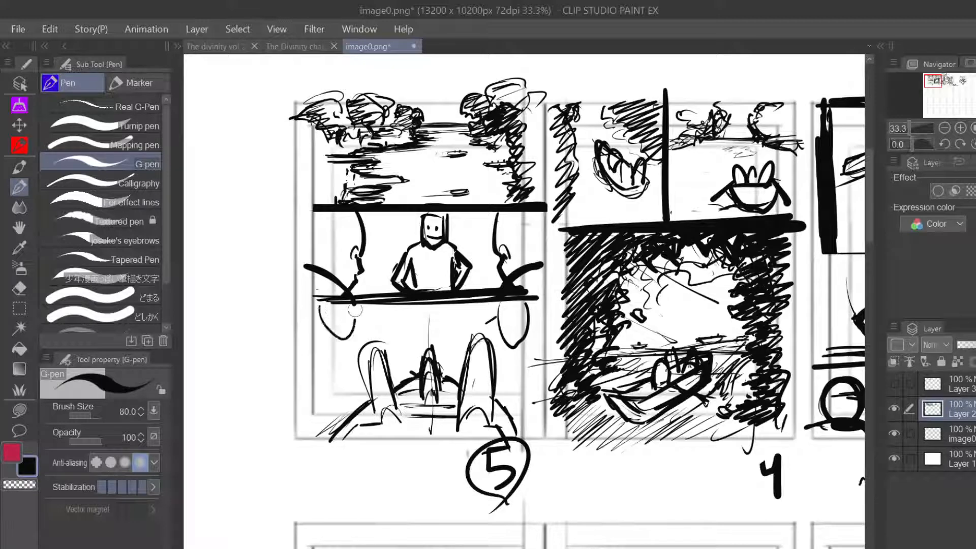
{"action": "mouse_move", "coordinate": [358, 305]}
{"action": "left_mouse_down"}
{"action": "mouse_move", "coordinate": [356, 335]}
{"action": "mouse_move", "coordinate": [365, 335]}
{"action": "mouse_move", "coordinate": [332, 330]}
{"action": "mouse_move", "coordinate": [373, 338]}
{"action": "left_mouse_up"}
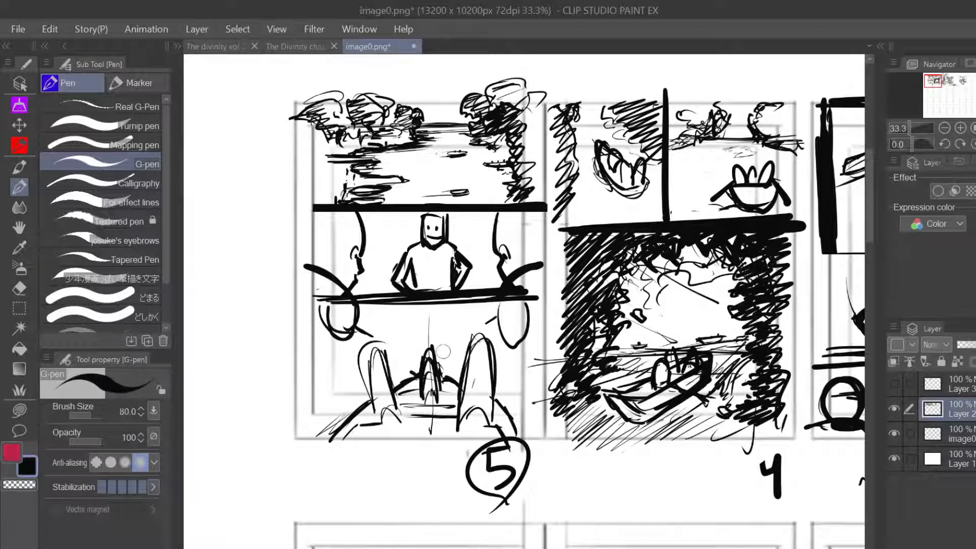
{"action": "left_click_drag", "start_coordinate": [446, 349], "coordinate": [458, 350]}
{"action": "mouse_move", "coordinate": [394, 353]}
{"action": "left_mouse_down"}
{"action": "mouse_move", "coordinate": [407, 343]}
{"action": "mouse_move", "coordinate": [384, 352]}
{"action": "mouse_move", "coordinate": [370, 412]}
{"action": "left_mouse_up"}
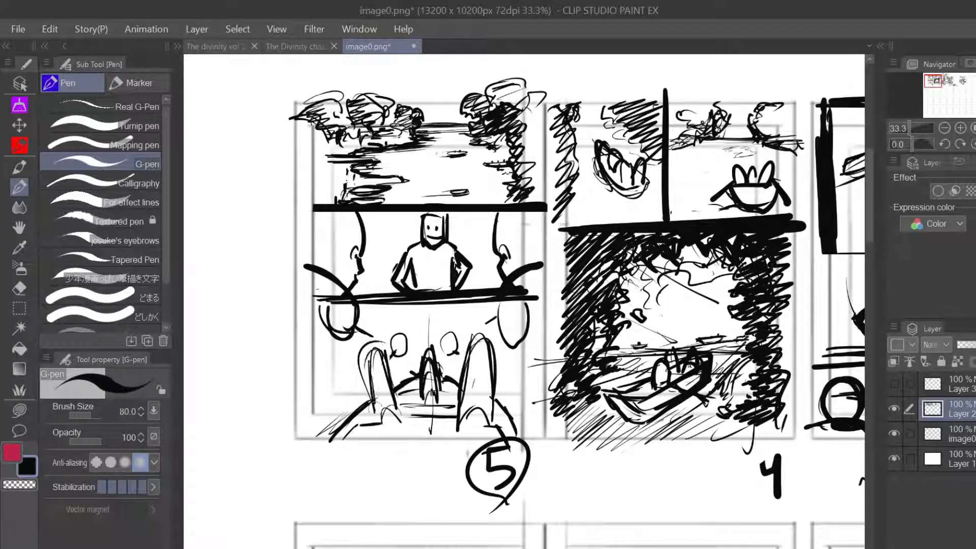
- Darken the sides and jagged bases of the two foreground figures in page 5's bottom panel
{"action": "mouse_move", "coordinate": [369, 367]}
{"action": "left_mouse_down"}
{"action": "mouse_move", "coordinate": [366, 427]}
{"action": "mouse_move", "coordinate": [392, 420]}
{"action": "left_mouse_up"}
{"action": "left_click_drag", "start_coordinate": [394, 376], "coordinate": [401, 420]}
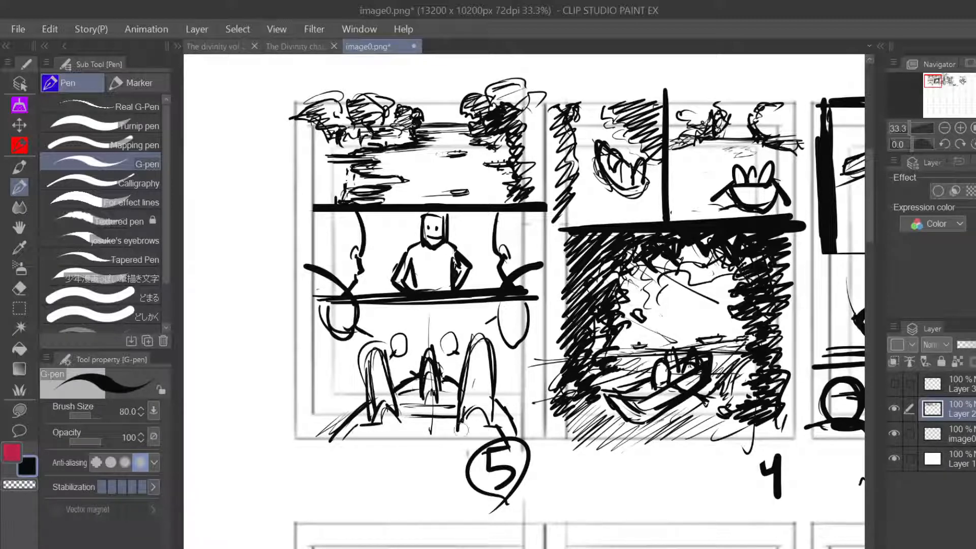
{"action": "mouse_move", "coordinate": [465, 410]}
{"action": "left_mouse_down"}
{"action": "mouse_move", "coordinate": [472, 435]}
{"action": "mouse_move", "coordinate": [495, 435]}
{"action": "left_mouse_up"}
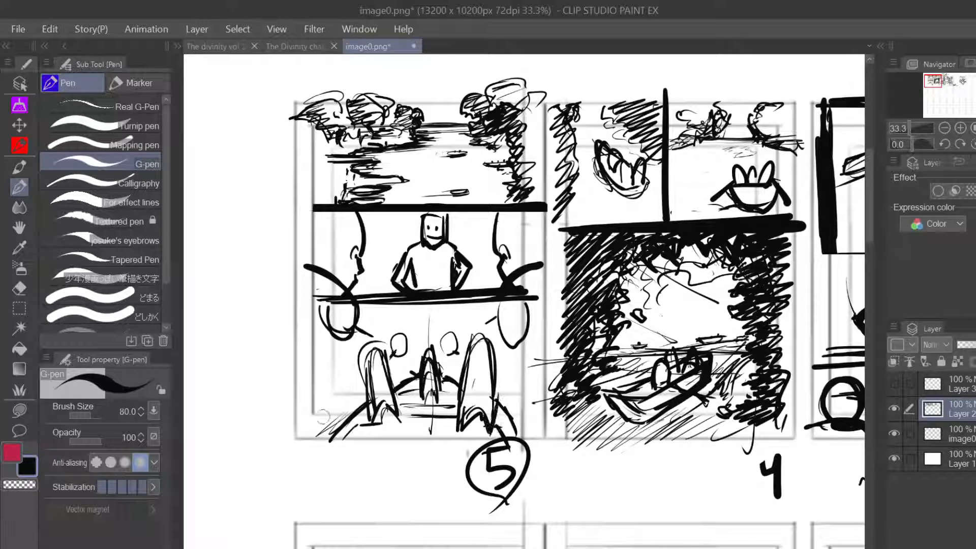
- Sketch water strokes along both sides of the boat and behind it in page 5's bottom panel
{"action": "left_click_drag", "start_coordinate": [311, 430], "coordinate": [332, 409]}
{"action": "left_click_drag", "start_coordinate": [354, 394], "coordinate": [297, 429]}
{"action": "mouse_move", "coordinate": [312, 430]}
{"action": "left_mouse_down"}
{"action": "mouse_move", "coordinate": [330, 404]}
{"action": "mouse_move", "coordinate": [358, 403]}
{"action": "left_mouse_up"}
{"action": "left_click_drag", "start_coordinate": [497, 398], "coordinate": [530, 423]}
{"action": "left_click_drag", "start_coordinate": [503, 393], "coordinate": [534, 411]}
{"action": "left_click_drag", "start_coordinate": [502, 391], "coordinate": [533, 403]}
{"action": "left_click_drag", "start_coordinate": [358, 396], "coordinate": [372, 386]}
{"action": "mouse_move", "coordinate": [347, 395]}
{"action": "left_mouse_down"}
{"action": "mouse_move", "coordinate": [370, 381]}
{"action": "mouse_move", "coordinate": [440, 376]}
{"action": "left_mouse_up"}
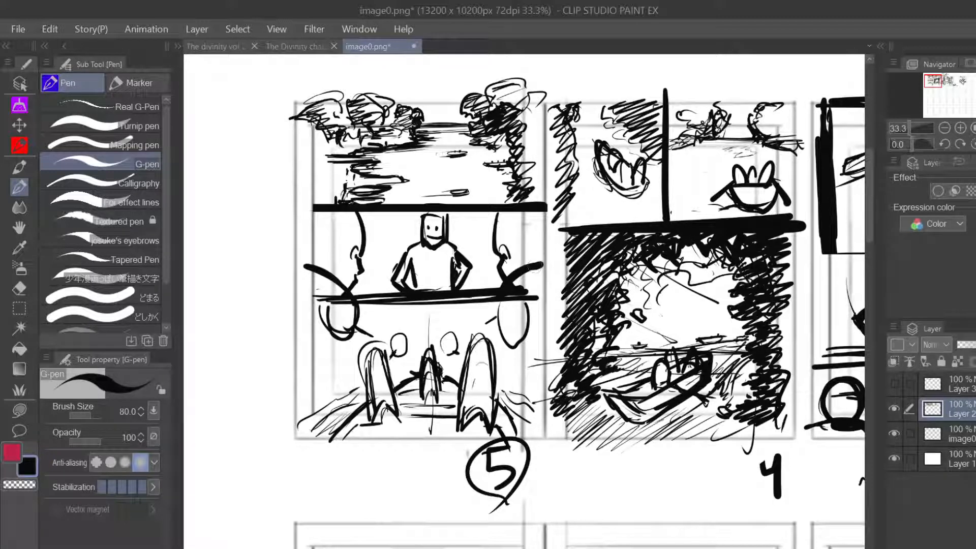
- Add a head circle and dark hair to the right foreground figure, and sketch faint foliage behind the boat
{"action": "mouse_move", "coordinate": [480, 353]}
{"action": "left_mouse_down"}
{"action": "mouse_move", "coordinate": [460, 356]}
{"action": "mouse_move", "coordinate": [475, 341]}
{"action": "mouse_move", "coordinate": [469, 370]}
{"action": "mouse_move", "coordinate": [465, 358]}
{"action": "mouse_move", "coordinate": [477, 379]}
{"action": "mouse_move", "coordinate": [470, 387]}
{"action": "mouse_move", "coordinate": [483, 366]}
{"action": "mouse_move", "coordinate": [496, 379]}
{"action": "mouse_move", "coordinate": [497, 407]}
{"action": "left_mouse_up"}
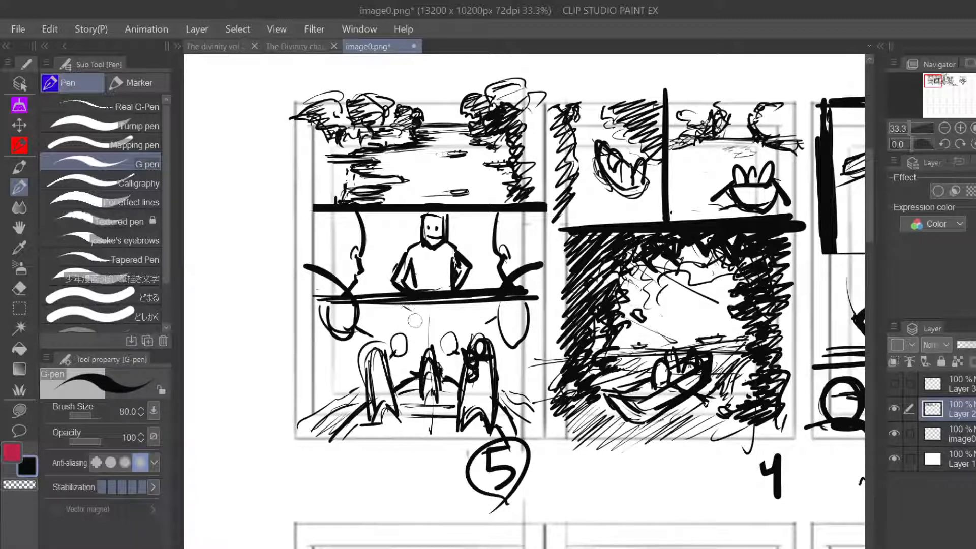
{"action": "mouse_move", "coordinate": [412, 319]}
{"action": "left_mouse_down"}
{"action": "mouse_move", "coordinate": [384, 314]}
{"action": "mouse_move", "coordinate": [383, 325]}
{"action": "mouse_move", "coordinate": [379, 313]}
{"action": "mouse_move", "coordinate": [368, 326]}
{"action": "mouse_move", "coordinate": [379, 314]}
{"action": "mouse_move", "coordinate": [379, 338]}
{"action": "mouse_move", "coordinate": [377, 322]}
{"action": "mouse_move", "coordinate": [415, 341]}
{"action": "mouse_move", "coordinate": [412, 334]}
{"action": "mouse_move", "coordinate": [407, 361]}
{"action": "left_mouse_up"}
{"action": "mouse_move", "coordinate": [414, 327]}
{"action": "left_mouse_down"}
{"action": "mouse_move", "coordinate": [422, 337]}
{"action": "mouse_move", "coordinate": [468, 314]}
{"action": "mouse_move", "coordinate": [495, 318]}
{"action": "mouse_move", "coordinate": [454, 336]}
{"action": "mouse_move", "coordinate": [468, 344]}
{"action": "mouse_move", "coordinate": [426, 328]}
{"action": "mouse_move", "coordinate": [452, 337]}
{"action": "mouse_move", "coordinate": [418, 361]}
{"action": "mouse_move", "coordinate": [408, 354]}
{"action": "mouse_move", "coordinate": [464, 373]}
{"action": "left_mouse_up"}
{"action": "key", "text": "ctrl+z"}
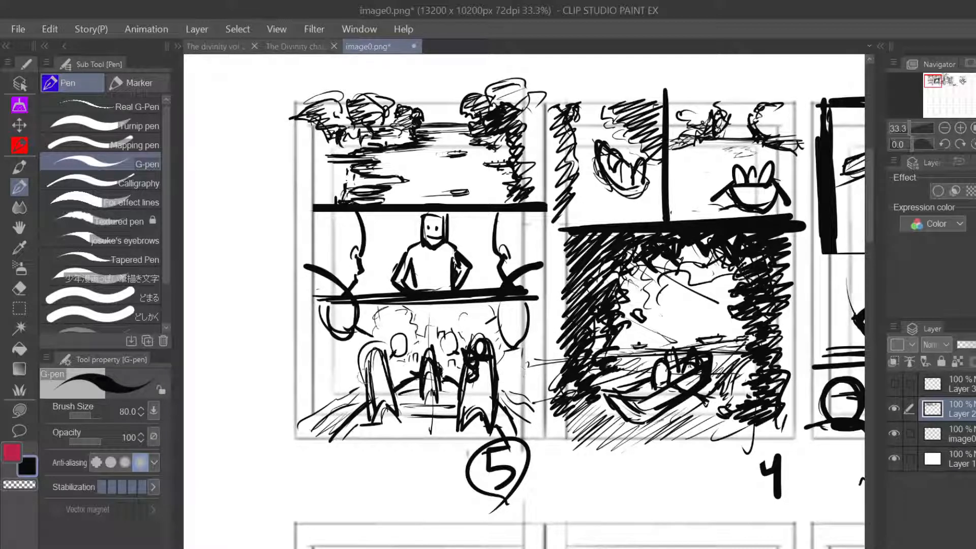
- Sketch a small post on the left and shoreline strokes extending past both sides of page 5's bottom panel
{"action": "mouse_move", "coordinate": [347, 359]}
{"action": "left_mouse_down"}
{"action": "mouse_move", "coordinate": [310, 393]}
{"action": "mouse_move", "coordinate": [322, 380]}
{"action": "mouse_move", "coordinate": [319, 404]}
{"action": "mouse_move", "coordinate": [299, 423]}
{"action": "left_mouse_up"}
{"action": "left_click_drag", "start_coordinate": [327, 382], "coordinate": [281, 401]}
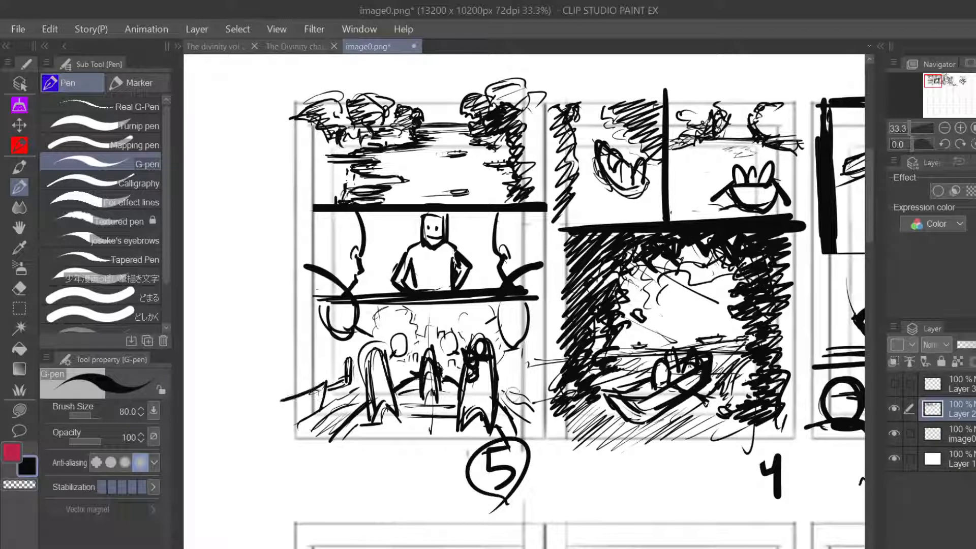
{"action": "mouse_move", "coordinate": [510, 377]}
{"action": "left_mouse_down"}
{"action": "mouse_move", "coordinate": [506, 389]}
{"action": "mouse_move", "coordinate": [515, 373]}
{"action": "mouse_move", "coordinate": [542, 387]}
{"action": "mouse_move", "coordinate": [507, 388]}
{"action": "mouse_move", "coordinate": [542, 405]}
{"action": "mouse_move", "coordinate": [520, 396]}
{"action": "mouse_move", "coordinate": [552, 391]}
{"action": "left_mouse_up"}
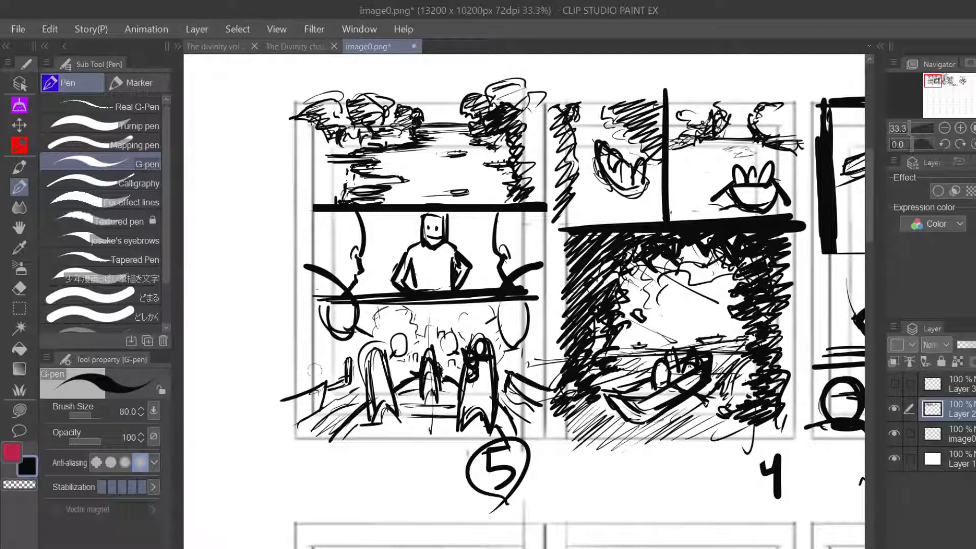
{"action": "mouse_move", "coordinate": [263, 379]}
{"action": "left_mouse_down"}
{"action": "mouse_move", "coordinate": [314, 377]}
{"action": "mouse_move", "coordinate": [256, 385]}
{"action": "mouse_move", "coordinate": [314, 381]}
{"action": "mouse_move", "coordinate": [260, 395]}
{"action": "left_mouse_up"}
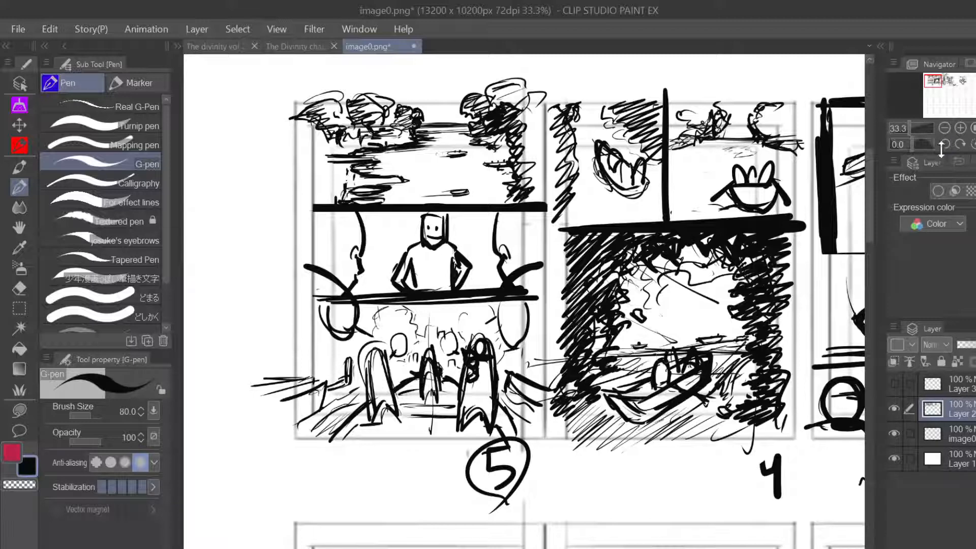
- Thicken the black divider line between page 5's middle and bottom panels, extending it past both sides of the frame
{"action": "left_click", "coordinate": [942, 129]}
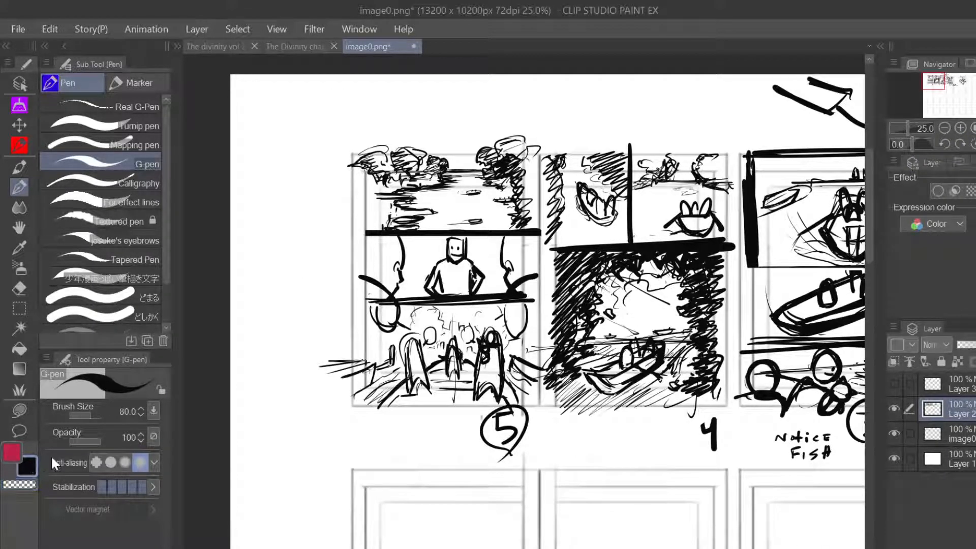
{"action": "left_click_drag", "start_coordinate": [378, 301], "coordinate": [540, 304]}
{"action": "left_click_drag", "start_coordinate": [344, 309], "coordinate": [549, 303]}
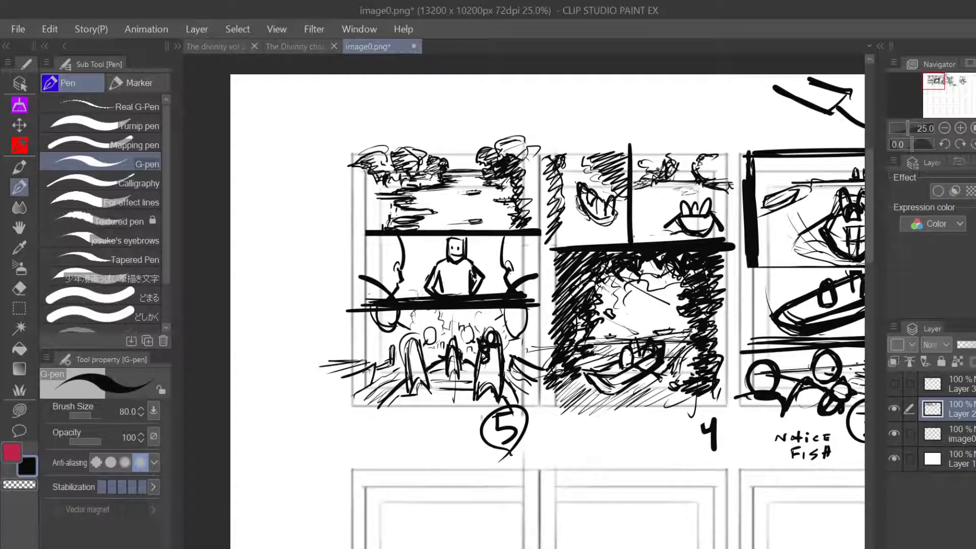
- Draw lines outward from the central figure's arms, and add faint background hatching and an upper speech bubble to page 5's middle panel
{"action": "mouse_move", "coordinate": [393, 296]}
{"action": "left_mouse_down"}
{"action": "mouse_move", "coordinate": [430, 284]}
{"action": "mouse_move", "coordinate": [505, 292]}
{"action": "left_mouse_up"}
{"action": "mouse_move", "coordinate": [429, 242]}
{"action": "left_mouse_down"}
{"action": "mouse_move", "coordinate": [407, 249]}
{"action": "mouse_move", "coordinate": [423, 253]}
{"action": "mouse_move", "coordinate": [408, 272]}
{"action": "left_mouse_up"}
{"action": "left_click_drag", "start_coordinate": [430, 262], "coordinate": [409, 274]}
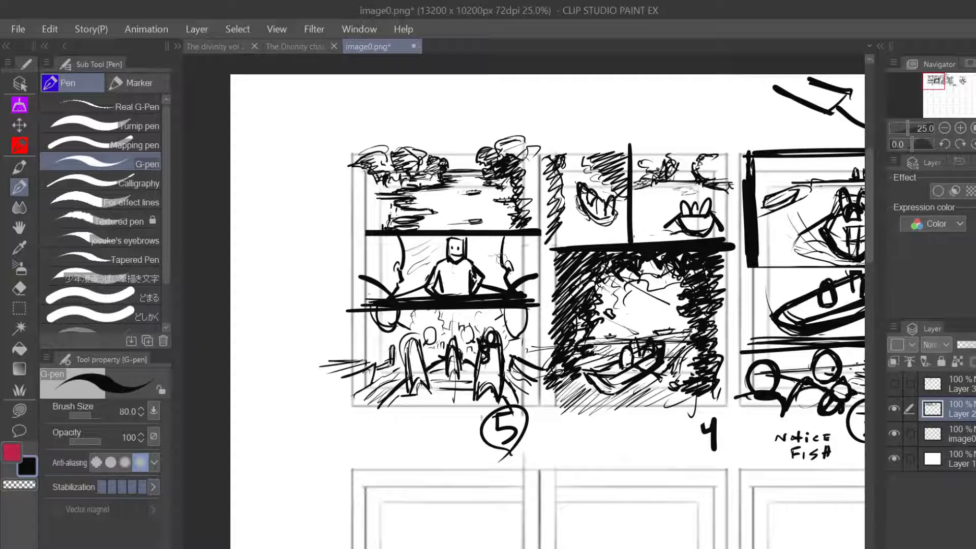
{"action": "mouse_move", "coordinate": [475, 237]}
{"action": "left_mouse_down"}
{"action": "mouse_move", "coordinate": [496, 234]}
{"action": "mouse_move", "coordinate": [474, 237]}
{"action": "left_mouse_up"}
- Number the four rightmost frames of the second row 6, 7, 8 and 9 from right to left, below each frame
{"action": "left_click", "coordinate": [945, 128]}
{"action": "mouse_move", "coordinate": [941, 93]}
{"action": "left_mouse_down"}
{"action": "mouse_move", "coordinate": [959, 103]}
{"action": "mouse_move", "coordinate": [947, 102]}
{"action": "left_mouse_up"}
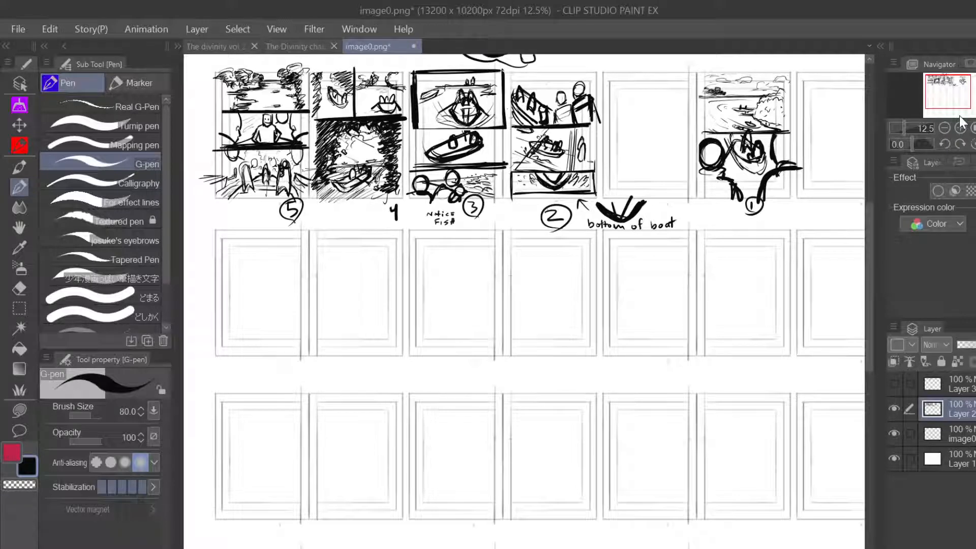
{"action": "left_click_drag", "start_coordinate": [946, 95], "coordinate": [964, 95]}
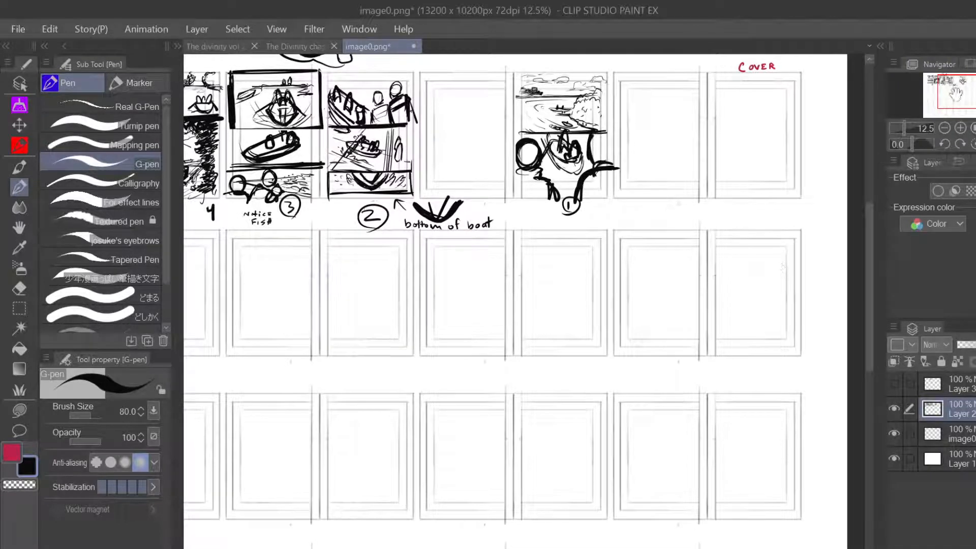
{"action": "mouse_move", "coordinate": [964, 101]}
{"action": "left_mouse_down"}
{"action": "mouse_move", "coordinate": [973, 99]}
{"action": "mouse_move", "coordinate": [961, 82]}
{"action": "mouse_move", "coordinate": [972, 92]}
{"action": "mouse_move", "coordinate": [965, 90]}
{"action": "left_mouse_up"}
{"action": "left_click", "coordinate": [960, 128]}
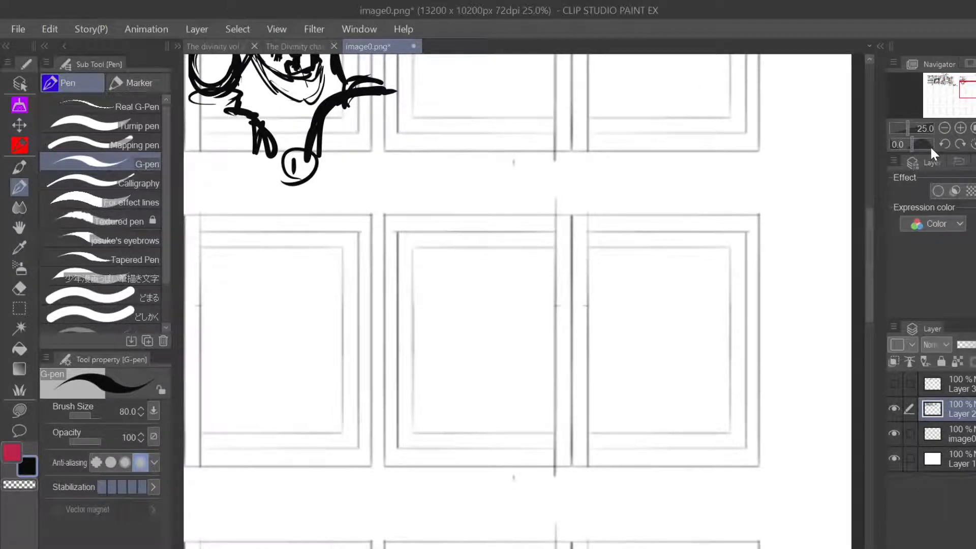
{"action": "left_click_drag", "start_coordinate": [674, 488], "coordinate": [670, 499]}
{"action": "mouse_move", "coordinate": [482, 483]}
{"action": "left_mouse_down"}
{"action": "mouse_move", "coordinate": [498, 480]}
{"action": "mouse_move", "coordinate": [489, 505]}
{"action": "left_mouse_up"}
{"action": "left_click_drag", "start_coordinate": [967, 91], "coordinate": [962, 93]}
{"action": "mouse_move", "coordinate": [483, 491]}
{"action": "left_mouse_down"}
{"action": "mouse_move", "coordinate": [475, 502]}
{"action": "mouse_move", "coordinate": [482, 493]}
{"action": "left_mouse_up"}
{"action": "left_click_drag", "start_coordinate": [283, 490], "coordinate": [285, 506]}
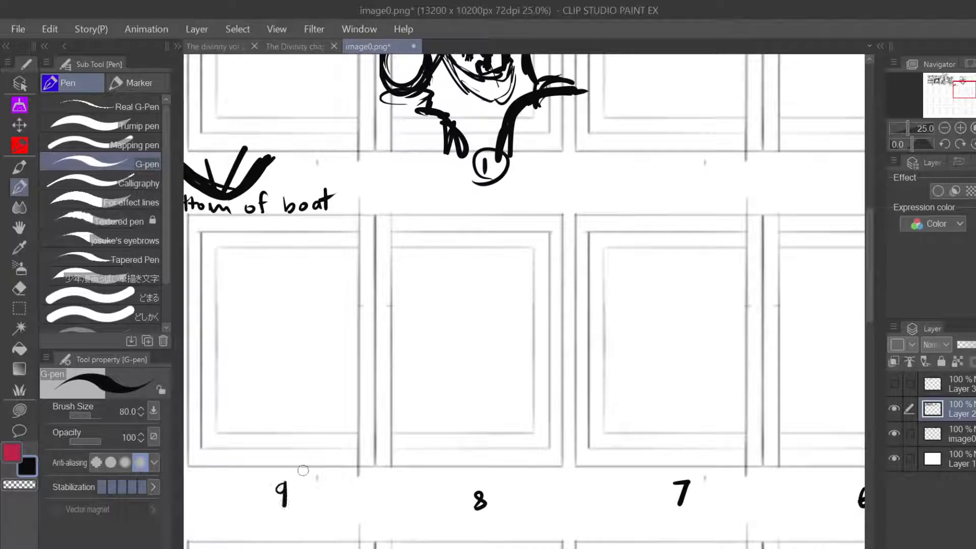
- Continue numbering the second row from right to left, writing 10, 11, 12 and 13 below the remaining frames
{"action": "left_click_drag", "start_coordinate": [960, 91], "coordinate": [948, 83]}
{"action": "mouse_move", "coordinate": [491, 517]}
{"action": "left_mouse_down"}
{"action": "mouse_move", "coordinate": [493, 535]}
{"action": "mouse_move", "coordinate": [509, 527]}
{"action": "mouse_move", "coordinate": [501, 536]}
{"action": "left_mouse_up"}
{"action": "mouse_move", "coordinate": [286, 517]}
{"action": "left_mouse_down"}
{"action": "mouse_move", "coordinate": [288, 539]}
{"action": "mouse_move", "coordinate": [299, 540]}
{"action": "left_mouse_up"}
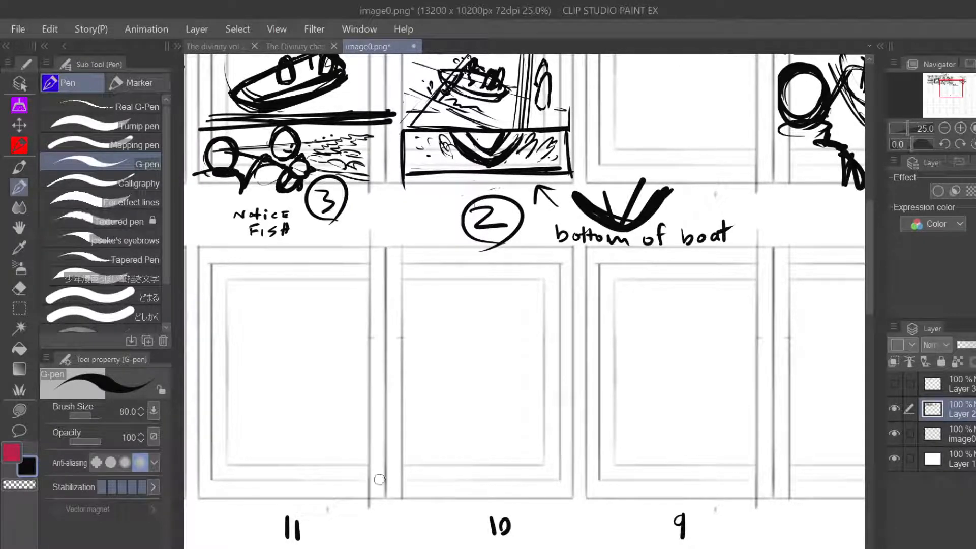
{"action": "left_click", "coordinate": [946, 129]}
{"action": "left_click_drag", "start_coordinate": [963, 92], "coordinate": [954, 90]}
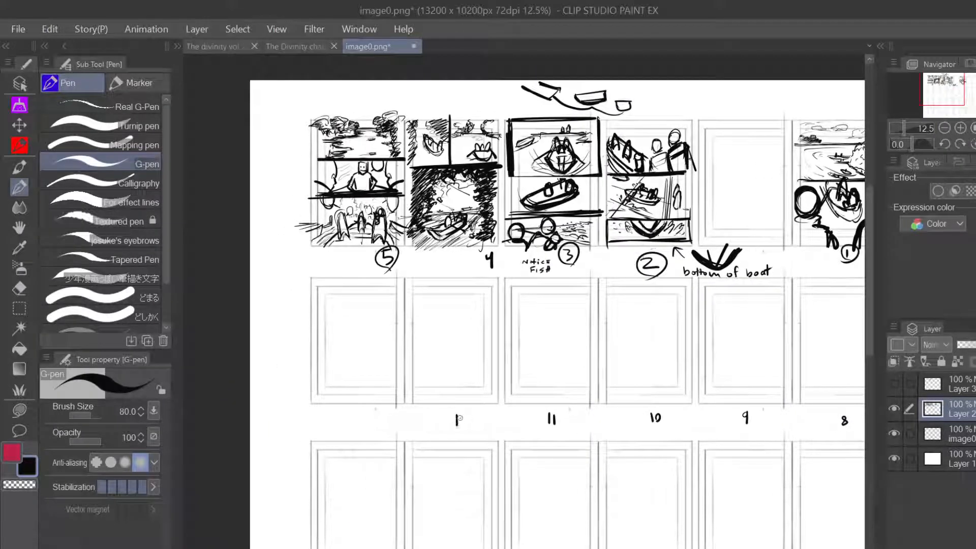
{"action": "left_click_drag", "start_coordinate": [460, 416], "coordinate": [470, 425]}
{"action": "left_click_drag", "start_coordinate": [374, 417], "coordinate": [370, 428]}
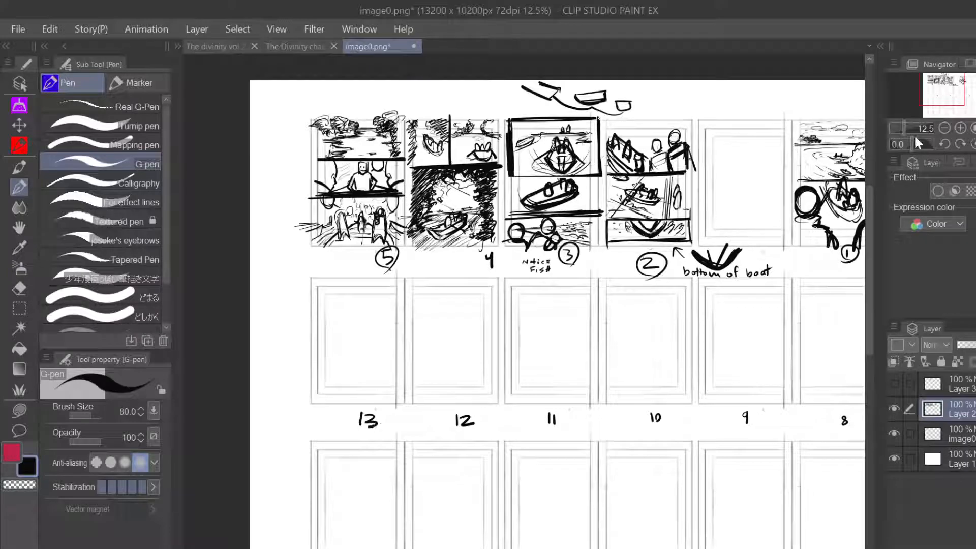
- Number the four rightmost frames of the third row 14, 15, 16 and 17 from right to left
{"action": "left_click_drag", "start_coordinate": [950, 97], "coordinate": [965, 110]}
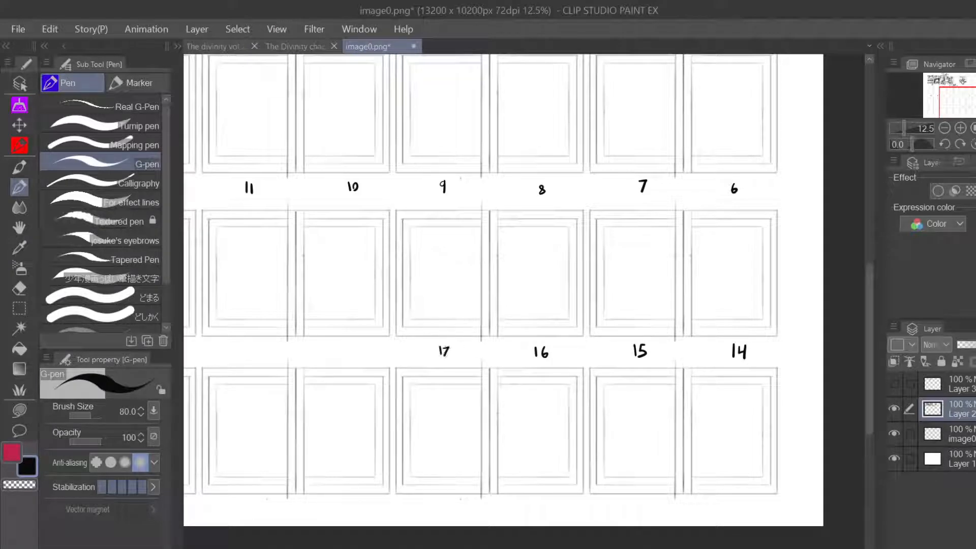
{"action": "mouse_move", "coordinate": [956, 106]}
{"action": "left_mouse_down"}
{"action": "mouse_move", "coordinate": [949, 96]}
{"action": "mouse_move", "coordinate": [970, 96]}
{"action": "left_mouse_up"}
{"action": "left_click", "coordinate": [945, 128]}
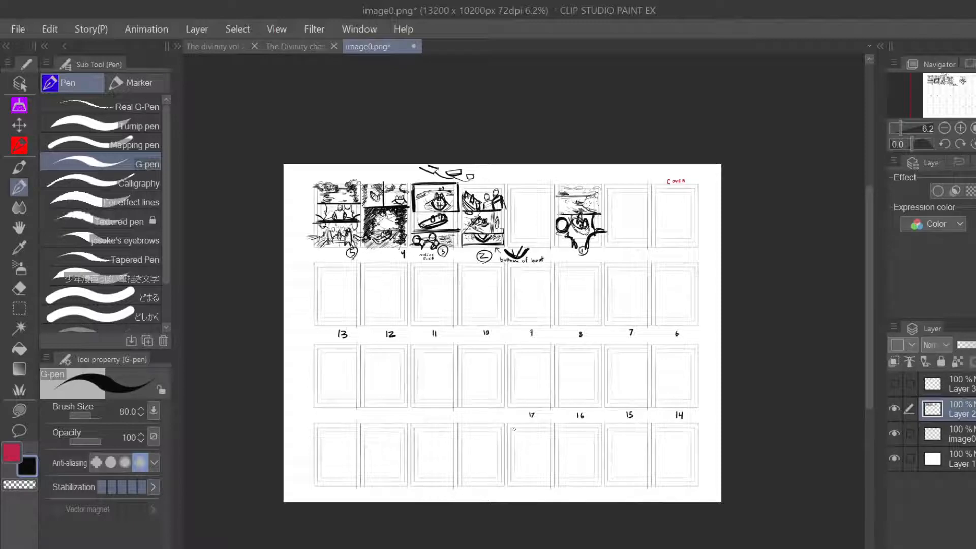
- Review the sketched pages and the numbered blank frames across the thumbnail sheet
{"action": "left_click_drag", "start_coordinate": [966, 102], "coordinate": [954, 94]}
{"action": "left_click", "coordinate": [959, 127]}
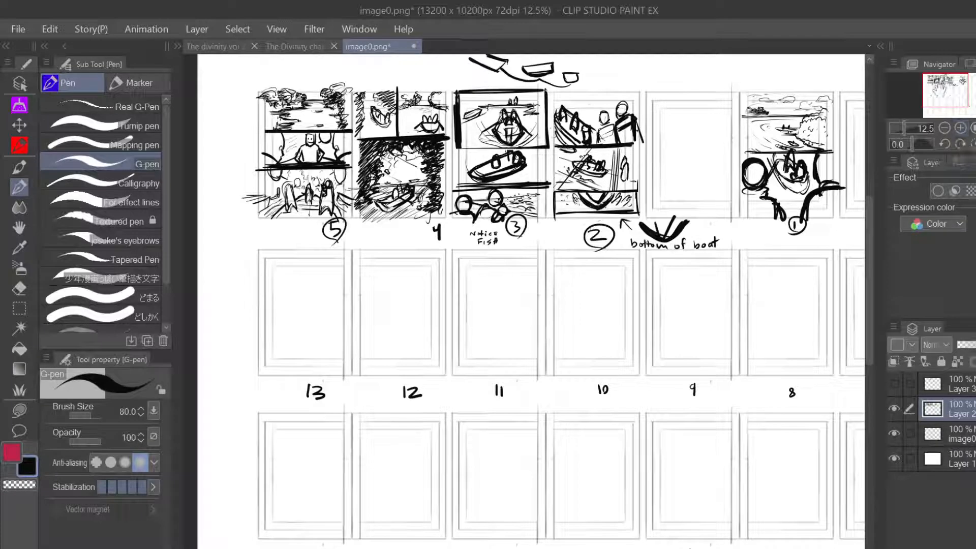
{"action": "left_click_drag", "start_coordinate": [949, 97], "coordinate": [950, 104]}
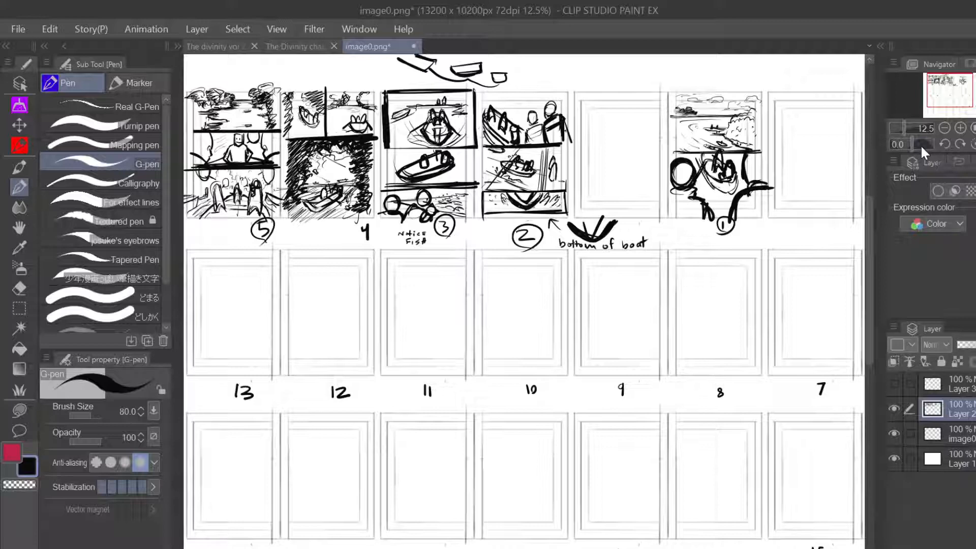
{"action": "left_click_drag", "start_coordinate": [950, 92], "coordinate": [948, 93]}
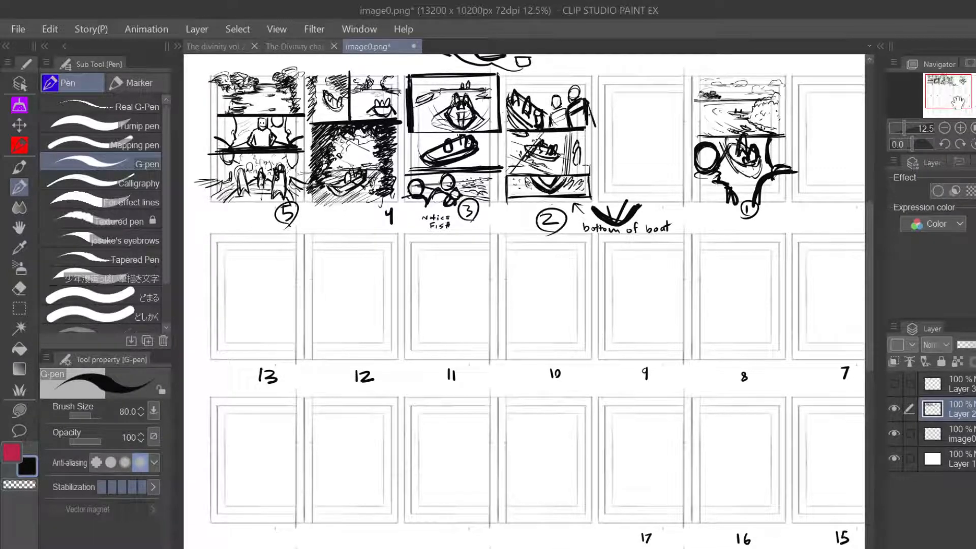
{"action": "left_click_drag", "start_coordinate": [963, 100], "coordinate": [964, 100]}
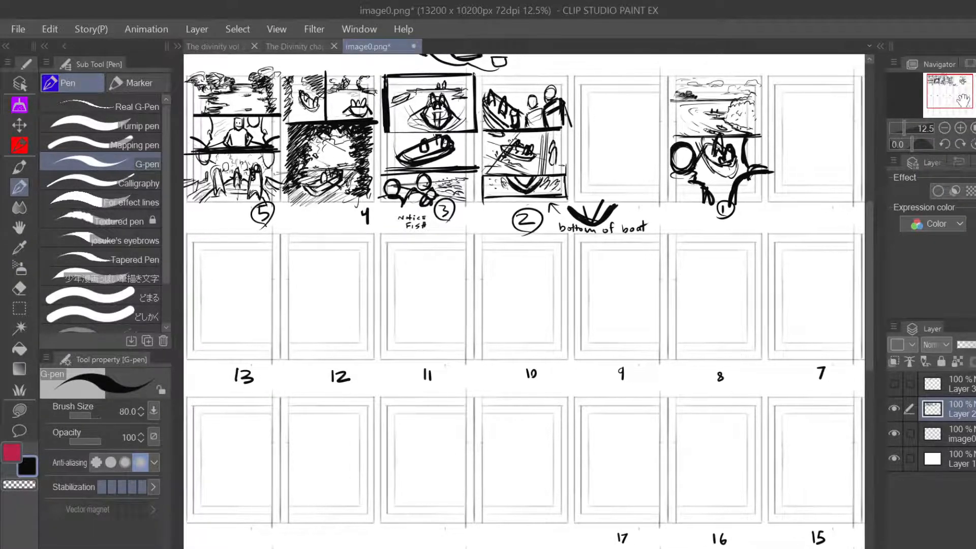
{"action": "left_click", "coordinate": [944, 128]}
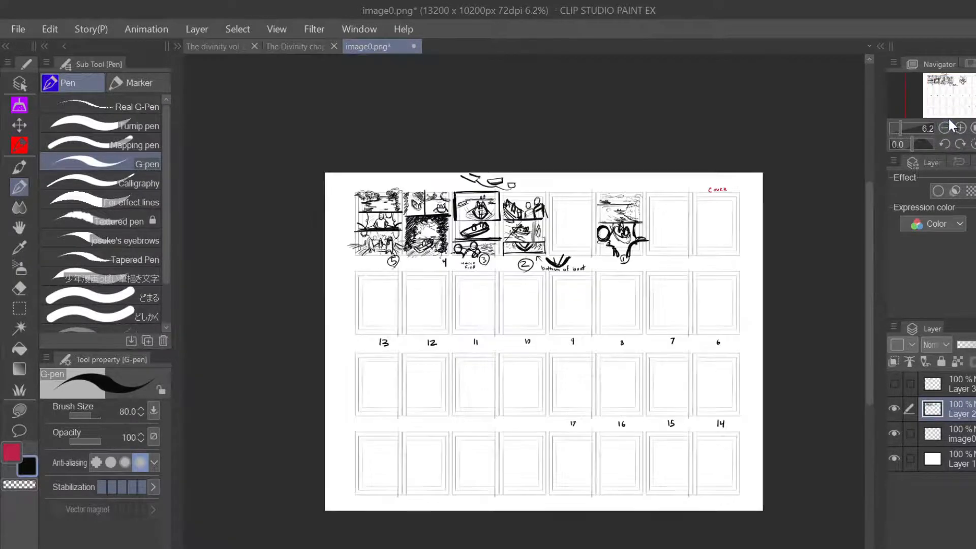
{"action": "left_click", "coordinate": [962, 130]}
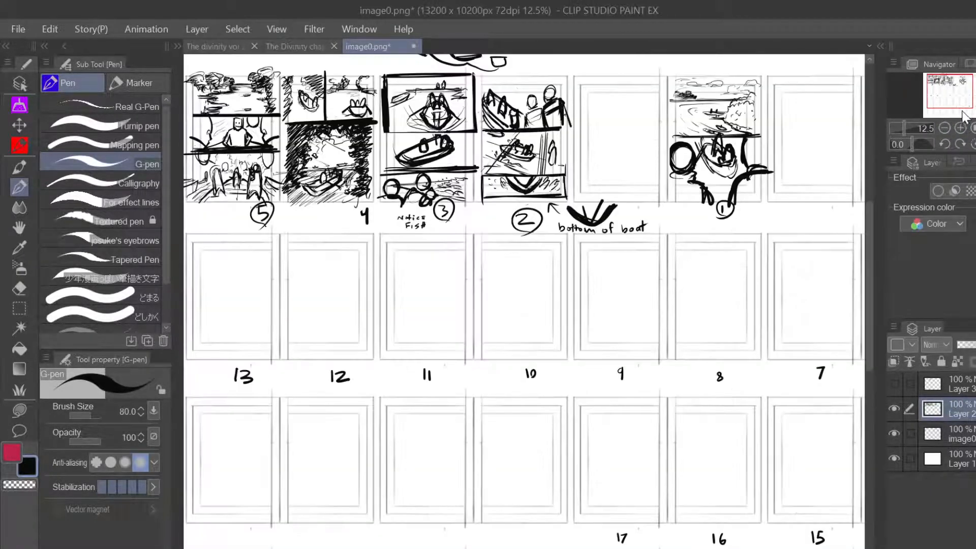
{"action": "left_click_drag", "start_coordinate": [953, 97], "coordinate": [945, 93]}
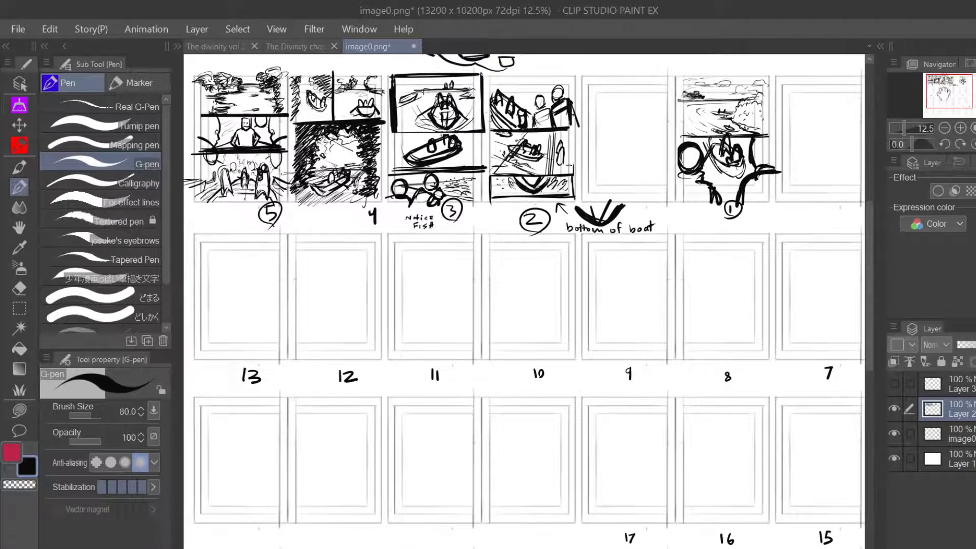
- Collapse the sub tool and tool property palettes to give the canvas more room
{"action": "left_click", "coordinate": [63, 45]}
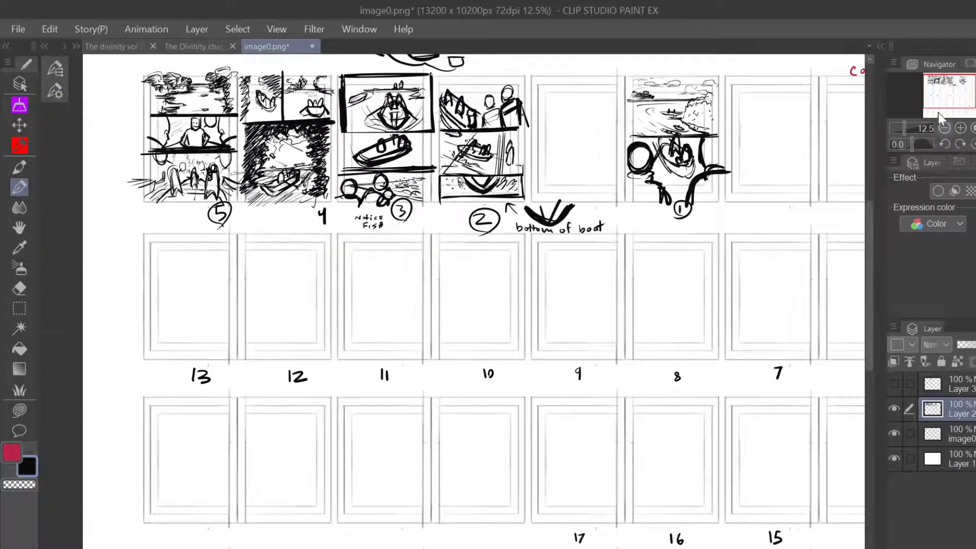
{"action": "left_click_drag", "start_coordinate": [948, 94], "coordinate": [954, 93]}
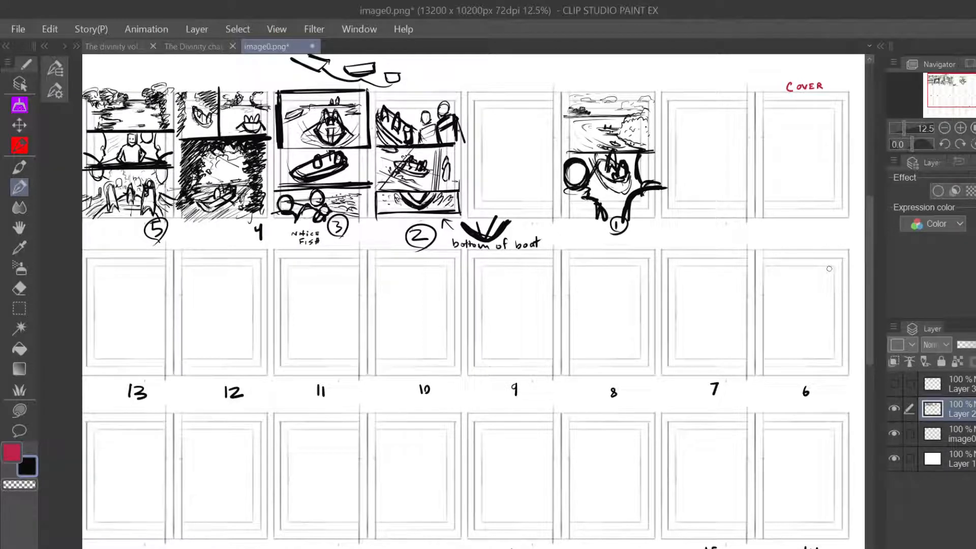
{"action": "left_click_drag", "start_coordinate": [951, 91], "coordinate": [932, 83]}
{"action": "left_click", "coordinate": [960, 129]}
{"action": "left_click", "coordinate": [961, 128]}
{"action": "left_click", "coordinate": [961, 129]}
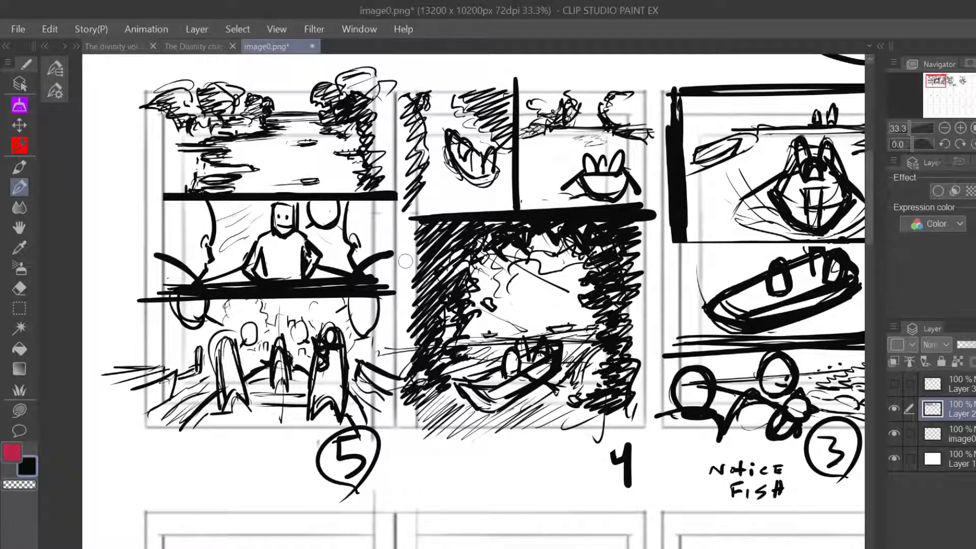
{"action": "left_click_drag", "start_coordinate": [936, 81], "coordinate": [933, 91]}
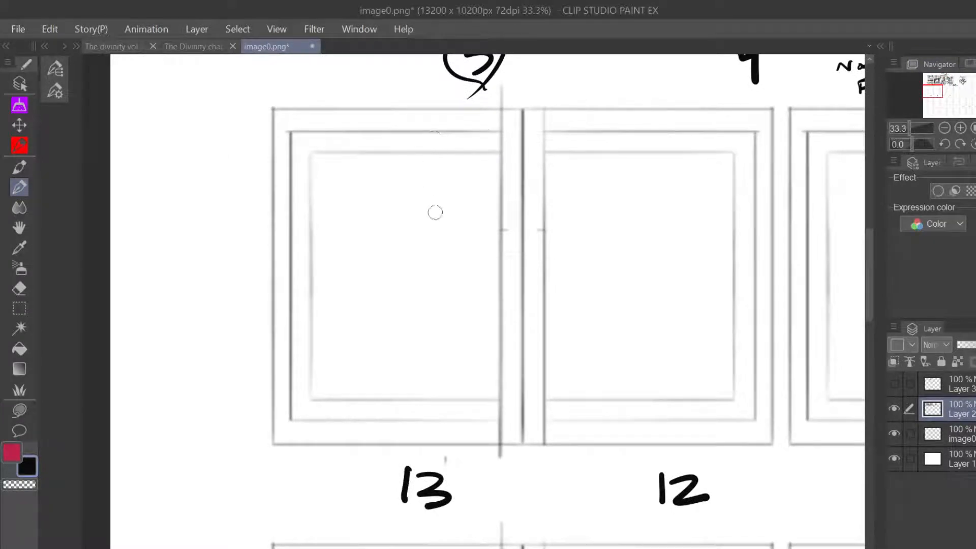
{"action": "left_click_drag", "start_coordinate": [424, 119], "coordinate": [418, 250]}
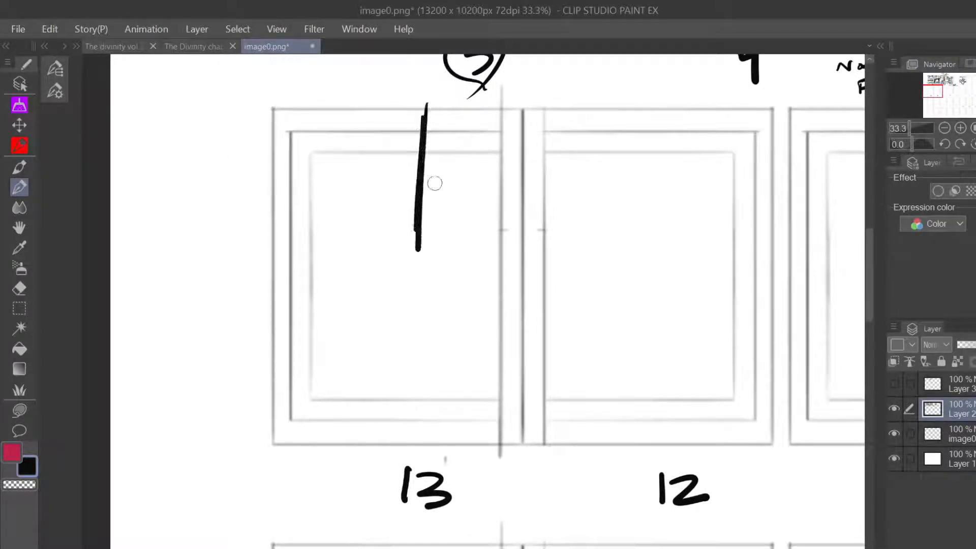
{"action": "key", "text": "ctrl+z"}
{"action": "key", "text": "ctrl+z"}
{"action": "left_click_drag", "start_coordinate": [423, 101], "coordinate": [427, 257]}
{"action": "key", "text": "ctrl+z"}
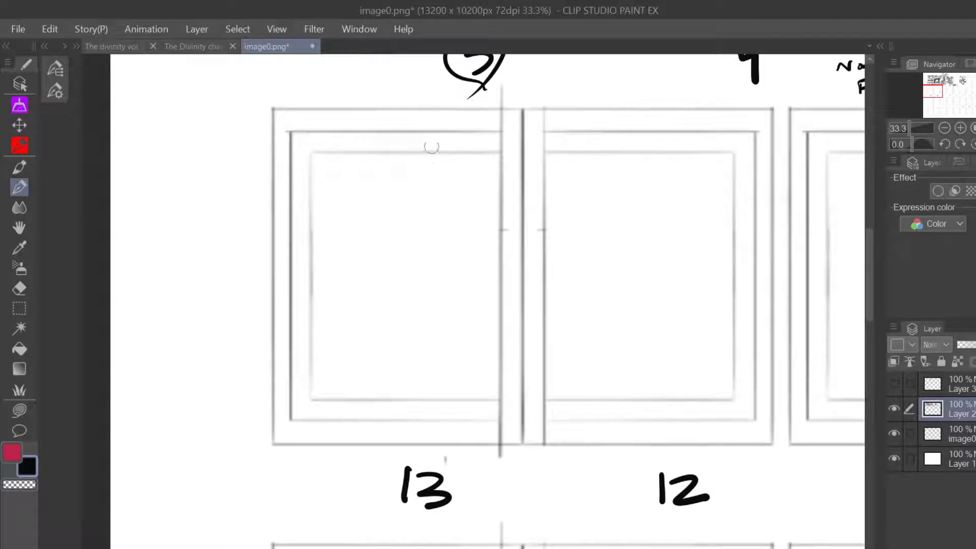
{"action": "left_click_drag", "start_coordinate": [430, 109], "coordinate": [433, 261]}
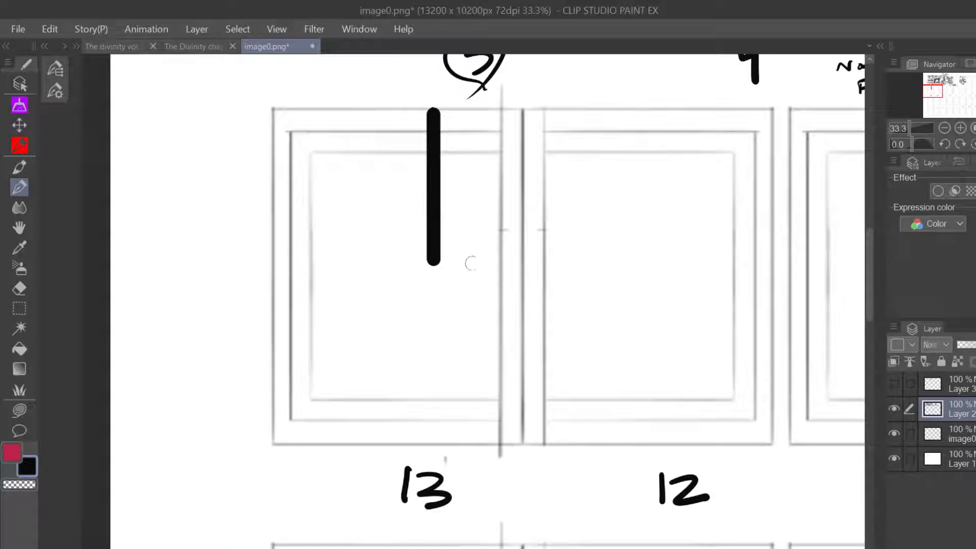
{"action": "left_click_drag", "start_coordinate": [507, 260], "coordinate": [507, 259]}
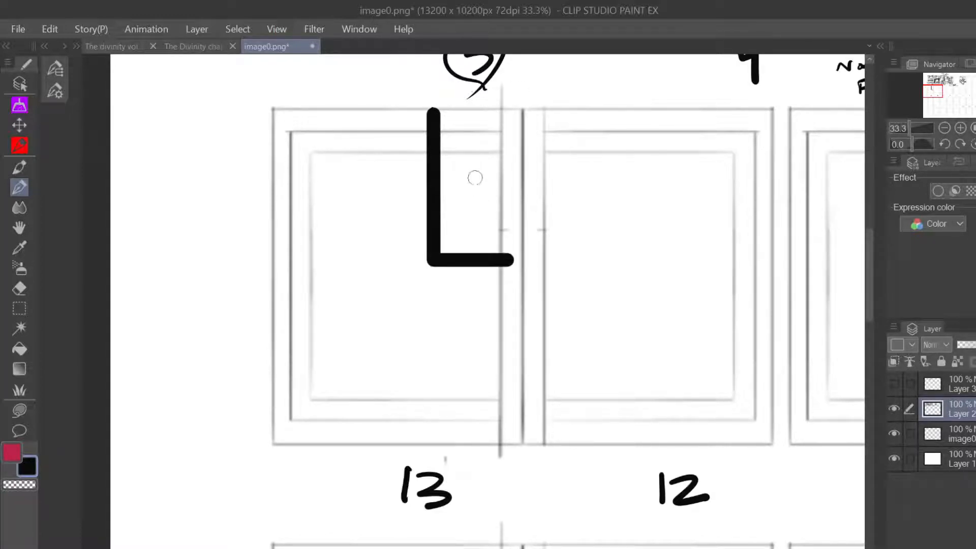
{"action": "key", "text": "ctrl+z"}
{"action": "key", "text": "ctrl+z"}
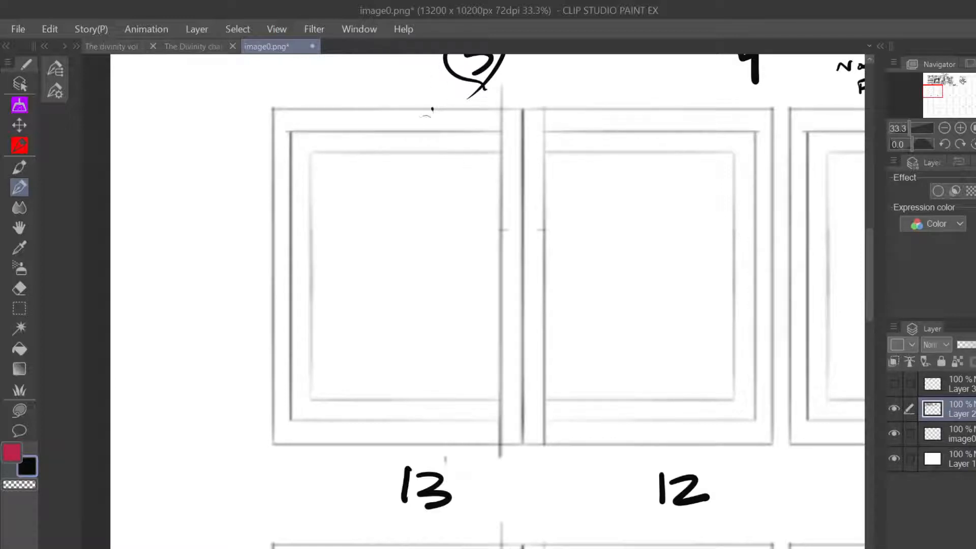
- Draw an L-shaped border for a narrow panel in frame 13's upper right corner, and sketch a small boat-like form inside it
{"action": "mouse_move", "coordinate": [431, 108]}
{"action": "left_mouse_down"}
{"action": "mouse_move", "coordinate": [429, 256]}
{"action": "mouse_move", "coordinate": [530, 259]}
{"action": "left_mouse_up"}
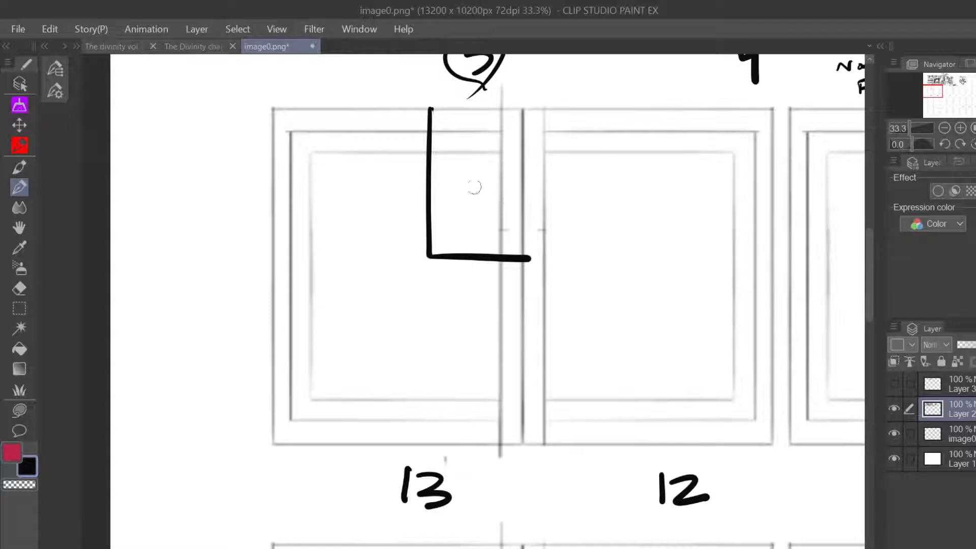
{"action": "mouse_move", "coordinate": [940, 89]}
{"action": "left_mouse_down"}
{"action": "mouse_move", "coordinate": [940, 77]}
{"action": "mouse_move", "coordinate": [924, 88]}
{"action": "left_mouse_up"}
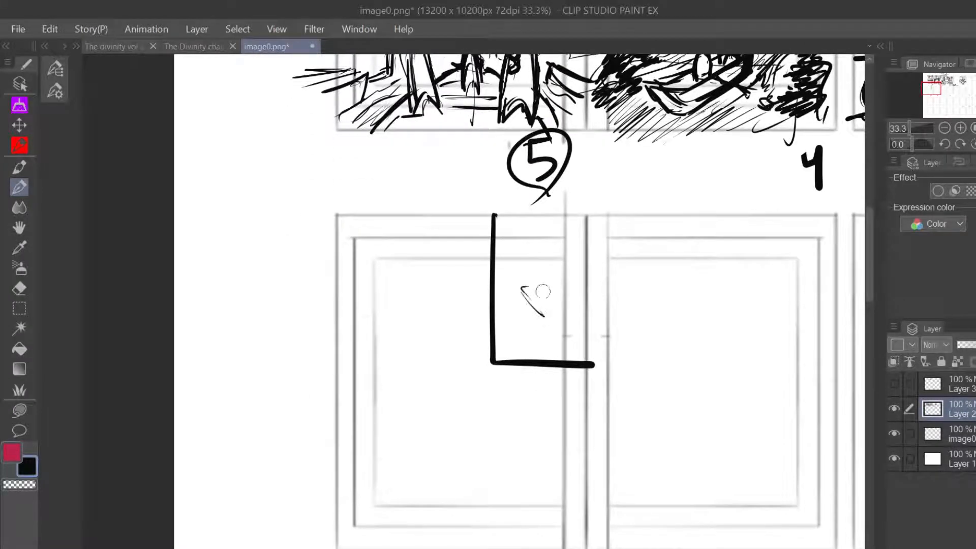
{"action": "left_click_drag", "start_coordinate": [522, 283], "coordinate": [555, 294]}
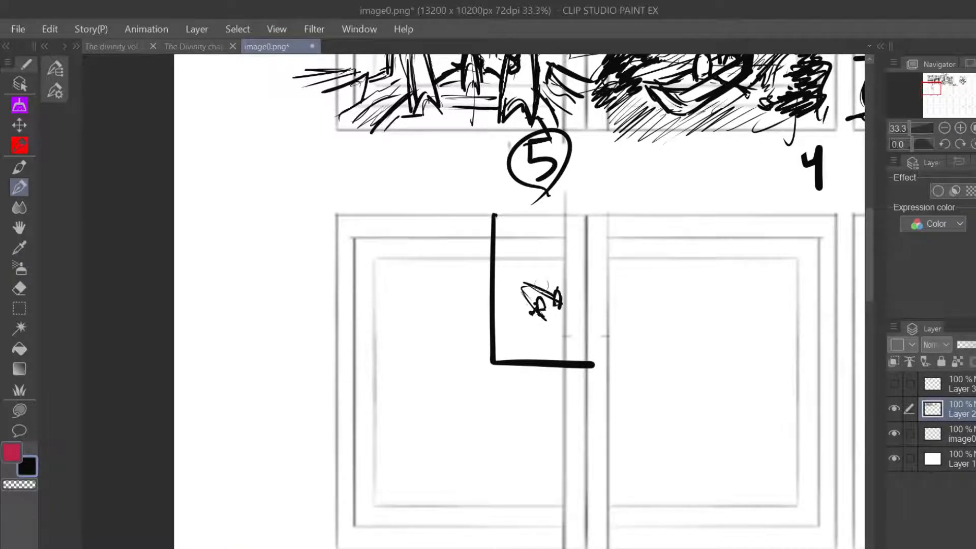
{"action": "left_click_drag", "start_coordinate": [527, 314], "coordinate": [545, 337]}
{"action": "mouse_move", "coordinate": [538, 292]}
{"action": "left_mouse_down"}
{"action": "mouse_move", "coordinate": [521, 286]}
{"action": "mouse_move", "coordinate": [557, 297]}
{"action": "mouse_move", "coordinate": [520, 315]}
{"action": "mouse_move", "coordinate": [538, 341]}
{"action": "left_mouse_up"}
{"action": "mouse_move", "coordinate": [519, 309]}
{"action": "left_mouse_down"}
{"action": "mouse_move", "coordinate": [554, 349]}
{"action": "mouse_move", "coordinate": [518, 310]}
{"action": "mouse_move", "coordinate": [559, 363]}
{"action": "left_mouse_up"}
{"action": "mouse_move", "coordinate": [533, 293]}
{"action": "left_mouse_down"}
{"action": "mouse_move", "coordinate": [552, 334]}
{"action": "mouse_move", "coordinate": [568, 323]}
{"action": "left_mouse_up"}
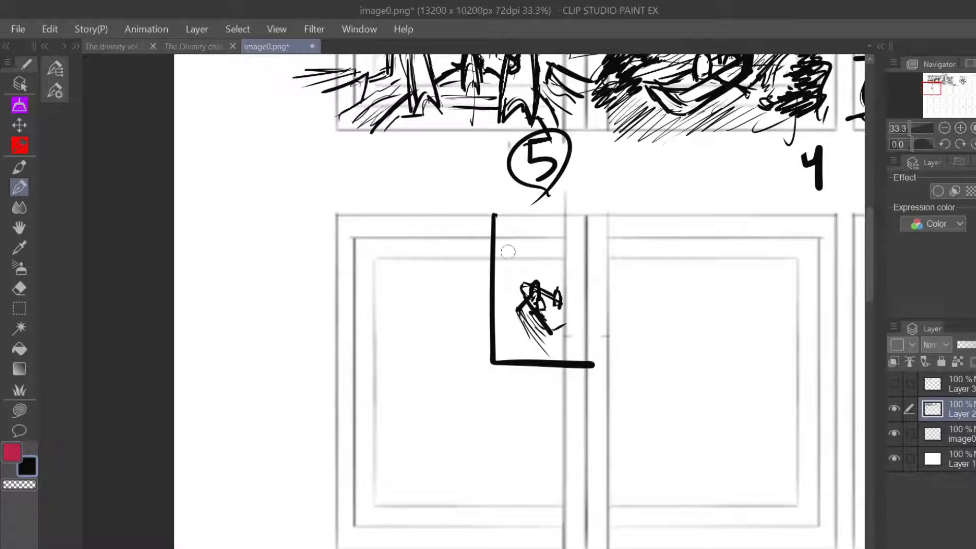
- Fill the upper part of frame 13's corner panel with dense dark diagonal hatching that has a jagged lower edge
{"action": "left_click_drag", "start_coordinate": [502, 248], "coordinate": [520, 247]}
{"action": "left_click_drag", "start_coordinate": [519, 252], "coordinate": [532, 250]}
{"action": "mouse_move", "coordinate": [507, 232]}
{"action": "left_mouse_down"}
{"action": "mouse_move", "coordinate": [542, 226]}
{"action": "mouse_move", "coordinate": [532, 257]}
{"action": "mouse_move", "coordinate": [551, 269]}
{"action": "mouse_move", "coordinate": [546, 252]}
{"action": "mouse_move", "coordinate": [511, 257]}
{"action": "mouse_move", "coordinate": [524, 262]}
{"action": "mouse_move", "coordinate": [539, 244]}
{"action": "mouse_move", "coordinate": [508, 216]}
{"action": "left_mouse_up"}
{"action": "mouse_move", "coordinate": [530, 252]}
{"action": "left_mouse_down"}
{"action": "mouse_move", "coordinate": [541, 239]}
{"action": "mouse_move", "coordinate": [523, 206]}
{"action": "left_mouse_up"}
{"action": "left_click_drag", "start_coordinate": [495, 236], "coordinate": [534, 213]}
{"action": "mouse_move", "coordinate": [498, 253]}
{"action": "left_mouse_down"}
{"action": "mouse_move", "coordinate": [539, 219]}
{"action": "mouse_move", "coordinate": [558, 216]}
{"action": "left_mouse_up"}
{"action": "mouse_move", "coordinate": [509, 261]}
{"action": "left_mouse_down"}
{"action": "mouse_move", "coordinate": [562, 239]}
{"action": "mouse_move", "coordinate": [577, 279]}
{"action": "mouse_move", "coordinate": [545, 282]}
{"action": "left_mouse_up"}
{"action": "mouse_move", "coordinate": [504, 254]}
{"action": "left_mouse_down"}
{"action": "mouse_move", "coordinate": [491, 250]}
{"action": "mouse_move", "coordinate": [514, 248]}
{"action": "left_mouse_up"}
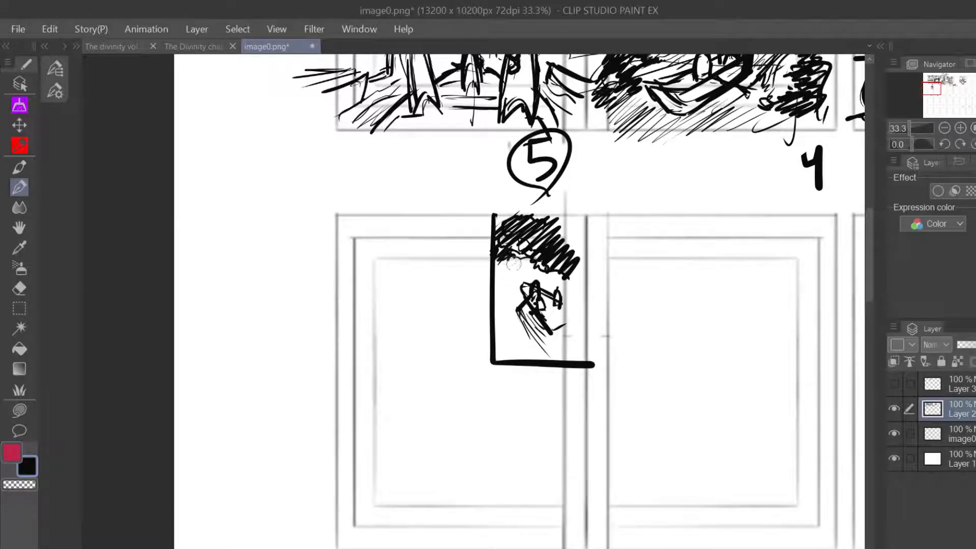
- Add diagonal hatching beside and below the small form in frame 13's corner panel, and darken the form's lower left side
{"action": "left_click_drag", "start_coordinate": [498, 273], "coordinate": [508, 290]}
{"action": "left_click_drag", "start_coordinate": [504, 273], "coordinate": [513, 285]}
{"action": "mouse_move", "coordinate": [510, 271]}
{"action": "left_mouse_down"}
{"action": "mouse_move", "coordinate": [530, 282]}
{"action": "mouse_move", "coordinate": [526, 271]}
{"action": "mouse_move", "coordinate": [503, 298]}
{"action": "mouse_move", "coordinate": [502, 325]}
{"action": "mouse_move", "coordinate": [495, 300]}
{"action": "mouse_move", "coordinate": [506, 364]}
{"action": "left_mouse_up"}
{"action": "mouse_move", "coordinate": [501, 300]}
{"action": "left_mouse_down"}
{"action": "mouse_move", "coordinate": [521, 359]}
{"action": "mouse_move", "coordinate": [509, 308]}
{"action": "mouse_move", "coordinate": [552, 387]}
{"action": "left_mouse_up"}
{"action": "left_click_drag", "start_coordinate": [525, 326], "coordinate": [553, 363]}
{"action": "left_click_drag", "start_coordinate": [534, 333], "coordinate": [555, 358]}
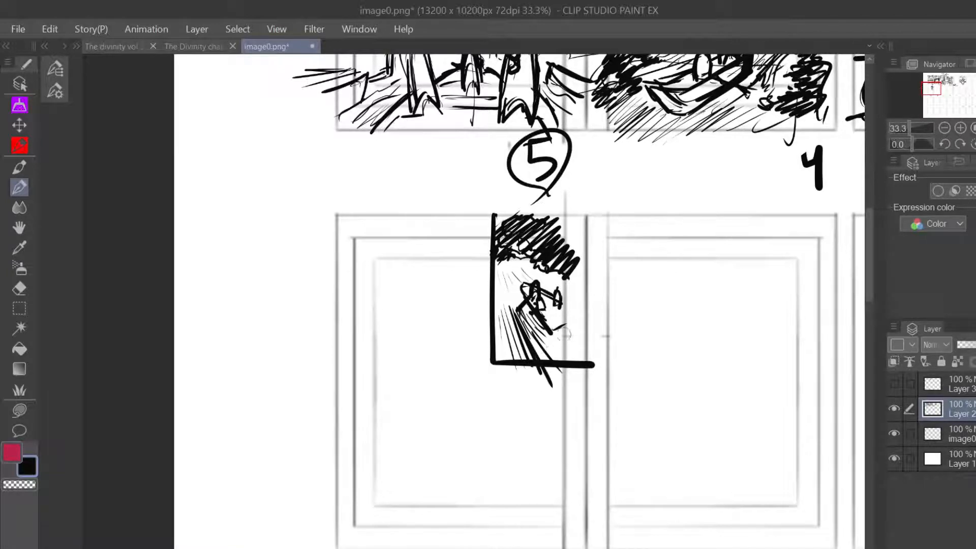
{"action": "left_click_drag", "start_coordinate": [526, 305], "coordinate": [564, 346]}
{"action": "left_click_drag", "start_coordinate": [526, 290], "coordinate": [528, 304]}
{"action": "left_click_drag", "start_coordinate": [543, 330], "coordinate": [564, 353]}
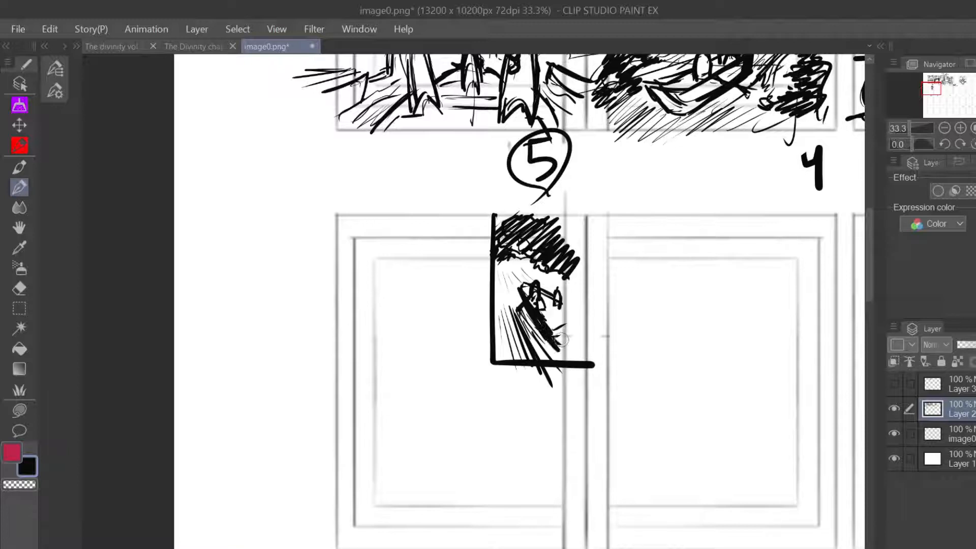
- Darken the small figures in frame 13's corner panel, and carve a light gap between them with transparent color
{"action": "mouse_move", "coordinate": [539, 311]}
{"action": "left_mouse_down"}
{"action": "mouse_move", "coordinate": [566, 338]}
{"action": "mouse_move", "coordinate": [553, 338]}
{"action": "mouse_move", "coordinate": [567, 325]}
{"action": "left_mouse_up"}
{"action": "mouse_move", "coordinate": [555, 289]}
{"action": "left_mouse_down"}
{"action": "mouse_move", "coordinate": [571, 321]}
{"action": "mouse_move", "coordinate": [536, 336]}
{"action": "left_mouse_up"}
{"action": "left_click", "coordinate": [29, 486]}
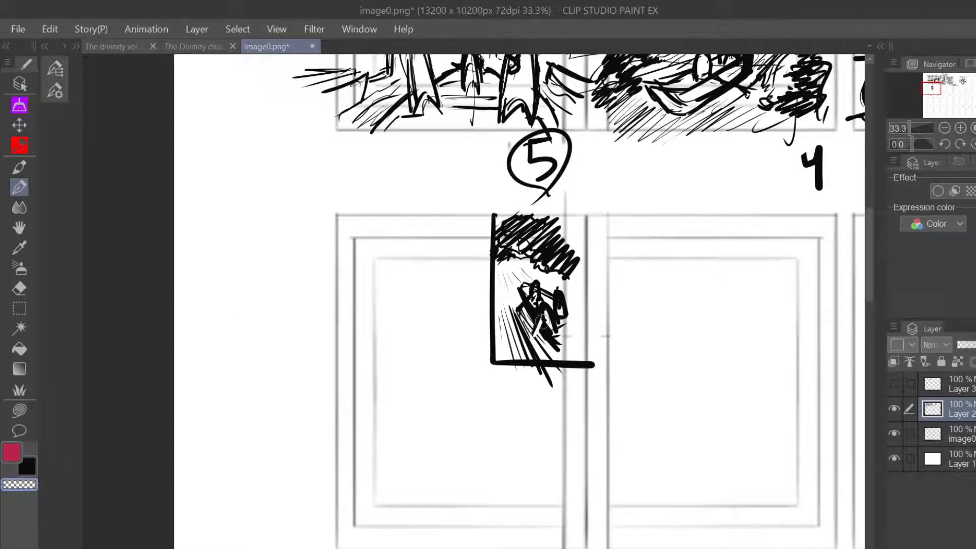
{"action": "left_click", "coordinate": [27, 464]}
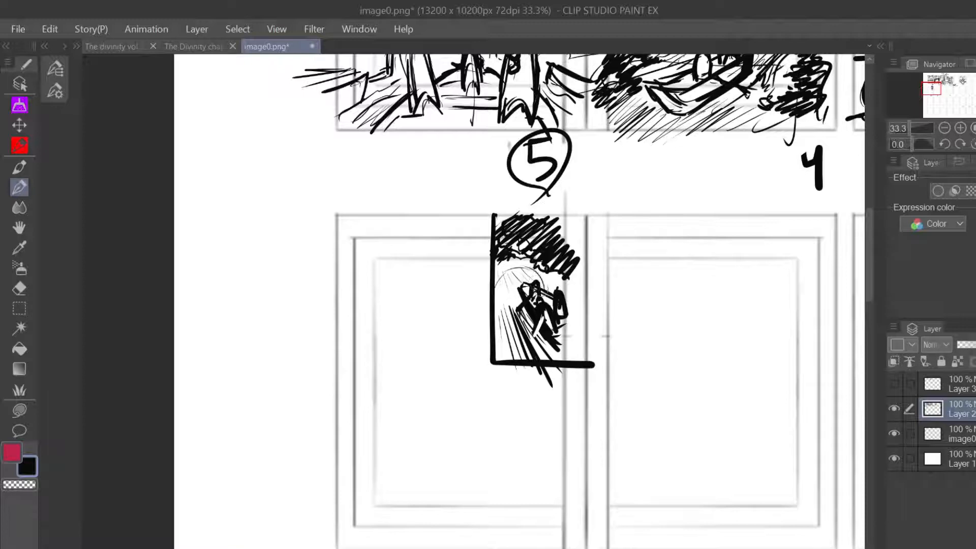
- Add fine black hatching along the corner panel's left side and around the arc above the figures
{"action": "mouse_move", "coordinate": [497, 274]}
{"action": "left_mouse_down"}
{"action": "mouse_move", "coordinate": [512, 290]}
{"action": "mouse_move", "coordinate": [499, 286]}
{"action": "mouse_move", "coordinate": [499, 356]}
{"action": "left_mouse_up"}
{"action": "mouse_move", "coordinate": [498, 284]}
{"action": "left_mouse_down"}
{"action": "mouse_move", "coordinate": [505, 355]}
{"action": "mouse_move", "coordinate": [522, 359]}
{"action": "left_mouse_up"}
{"action": "left_click_drag", "start_coordinate": [498, 285], "coordinate": [530, 358]}
{"action": "mouse_move", "coordinate": [503, 283]}
{"action": "left_mouse_down"}
{"action": "mouse_move", "coordinate": [519, 295]}
{"action": "mouse_move", "coordinate": [566, 282]}
{"action": "left_mouse_up"}
{"action": "mouse_move", "coordinate": [512, 255]}
{"action": "left_mouse_down"}
{"action": "mouse_move", "coordinate": [517, 264]}
{"action": "mouse_move", "coordinate": [504, 265]}
{"action": "mouse_move", "coordinate": [522, 264]}
{"action": "mouse_move", "coordinate": [499, 276]}
{"action": "mouse_move", "coordinate": [514, 281]}
{"action": "left_mouse_up"}
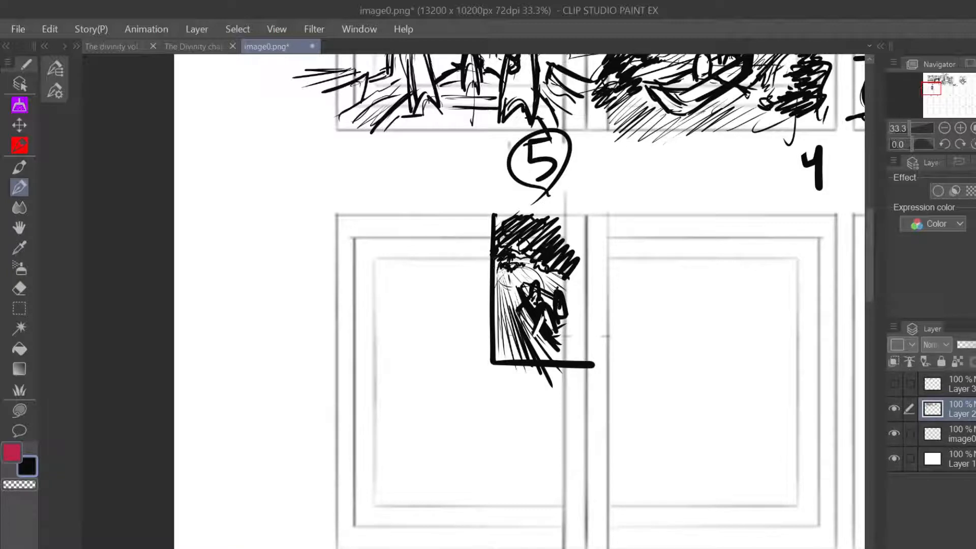
- Add dark blotches down the corner panel's left side, and fill remaining gaps in the dark hatching across its upper part
{"action": "left_click_drag", "start_coordinate": [501, 330], "coordinate": [511, 352]}
{"action": "left_click_drag", "start_coordinate": [500, 318], "coordinate": [500, 297]}
{"action": "mouse_move", "coordinate": [544, 274]}
{"action": "left_mouse_down"}
{"action": "mouse_move", "coordinate": [570, 294]}
{"action": "mouse_move", "coordinate": [550, 273]}
{"action": "left_mouse_up"}
{"action": "left_click_drag", "start_coordinate": [533, 263], "coordinate": [523, 262]}
{"action": "mouse_move", "coordinate": [519, 262]}
{"action": "left_mouse_down"}
{"action": "mouse_move", "coordinate": [509, 267]}
{"action": "mouse_move", "coordinate": [532, 259]}
{"action": "mouse_move", "coordinate": [534, 247]}
{"action": "mouse_move", "coordinate": [508, 206]}
{"action": "mouse_move", "coordinate": [523, 228]}
{"action": "mouse_move", "coordinate": [557, 216]}
{"action": "mouse_move", "coordinate": [572, 259]}
{"action": "left_mouse_up"}
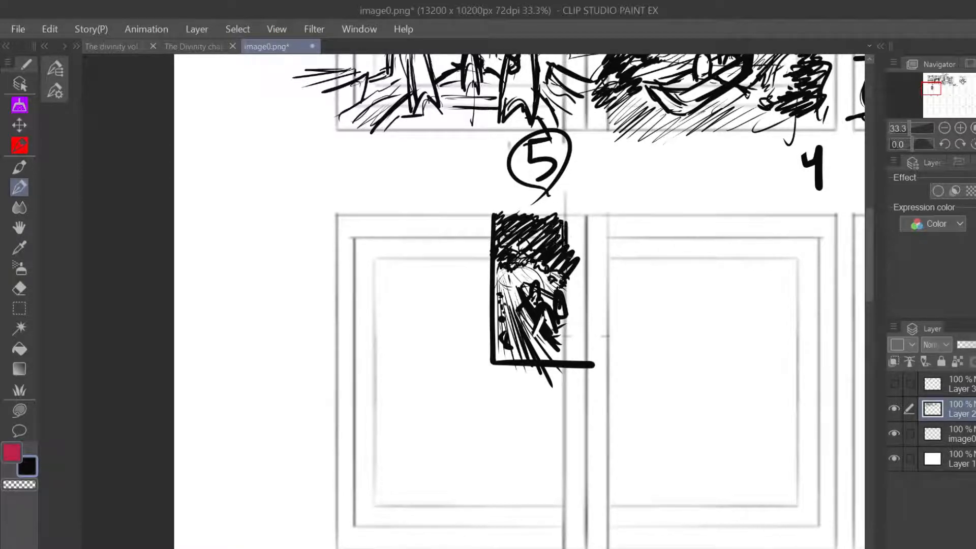
- Draw a thick vertical black border along the right side of frame 13's corner panel
{"action": "left_click_drag", "start_coordinate": [572, 224], "coordinate": [574, 361]}
{"action": "left_click_drag", "start_coordinate": [573, 264], "coordinate": [575, 357]}
{"action": "left_click_drag", "start_coordinate": [580, 228], "coordinate": [580, 293]}
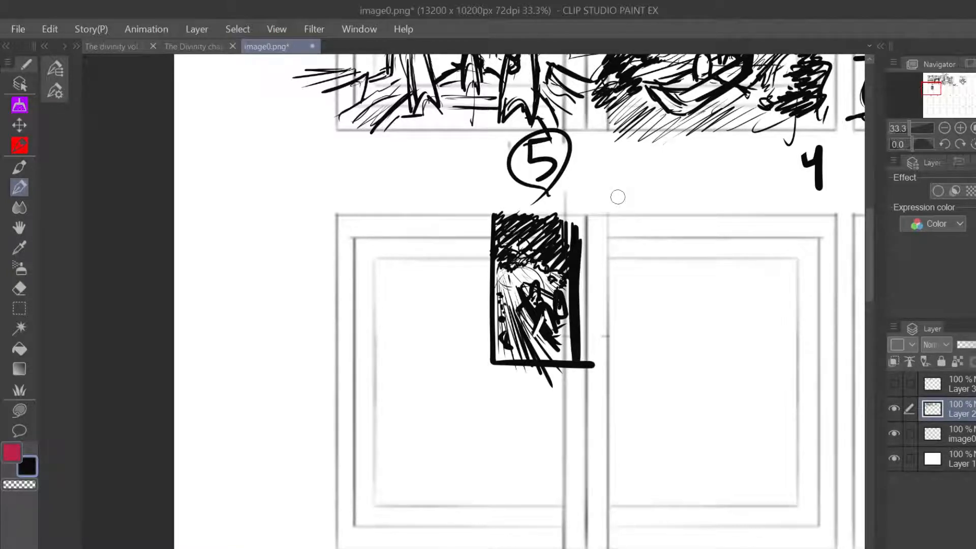
- Select the large dark boat panel at the bottom of page 4 with a rectangular selection
{"action": "left_click_drag", "start_coordinate": [935, 91], "coordinate": [931, 88]}
{"action": "scroll", "coordinate": [604, 338], "scroll_direction": "down", "scroll_amount": 1}
{"action": "scroll", "coordinate": [606, 315], "scroll_direction": "down", "scroll_amount": 1}
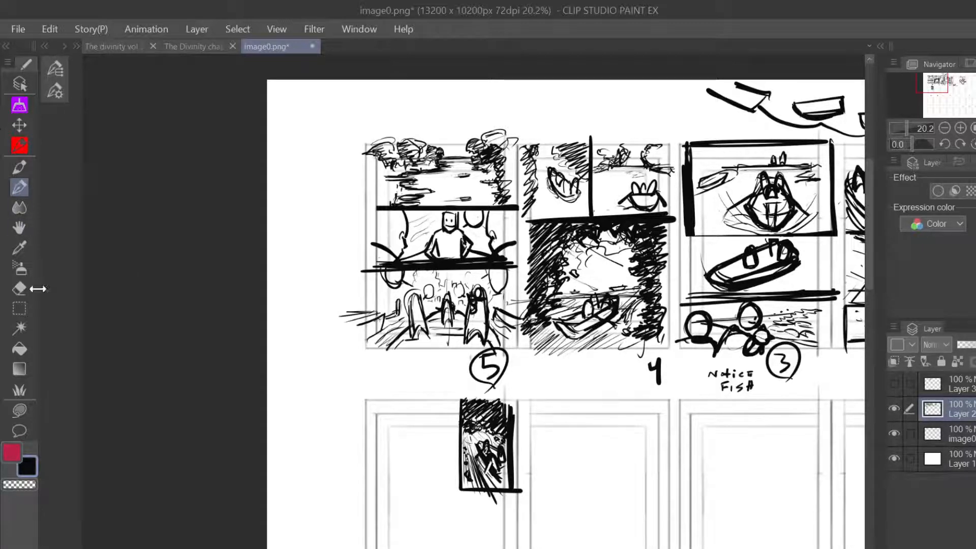
{"action": "left_click", "coordinate": [19, 308]}
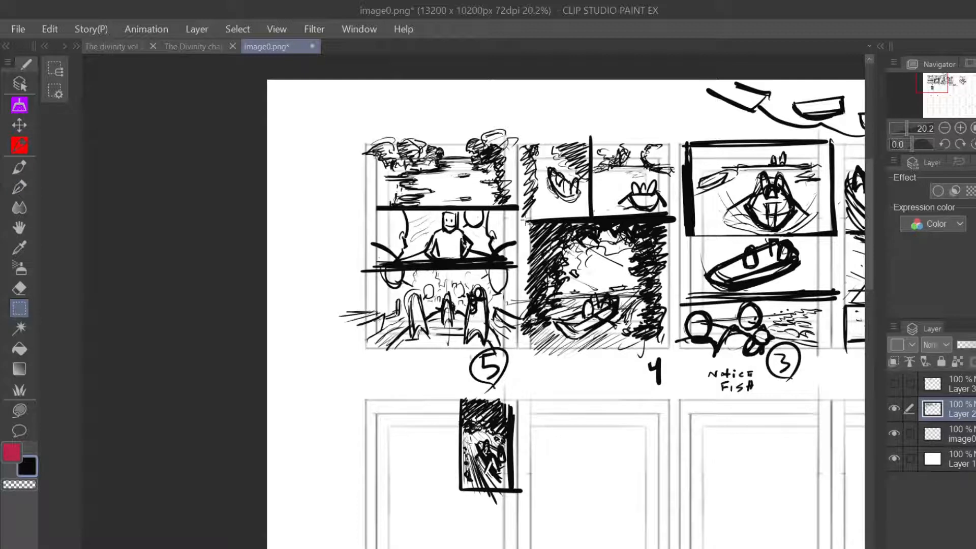
{"action": "left_click_drag", "start_coordinate": [528, 222], "coordinate": [672, 348]}
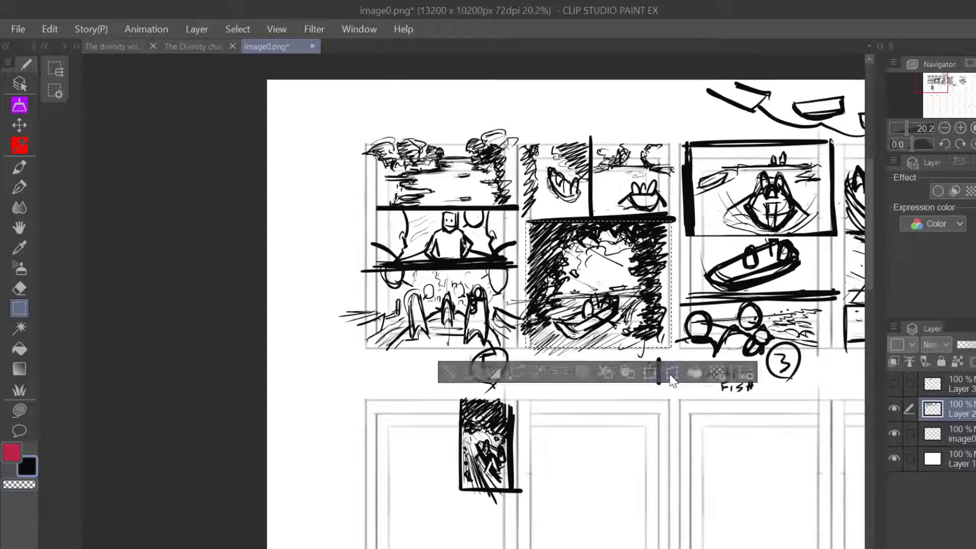
{"action": "left_click", "coordinate": [671, 374]}
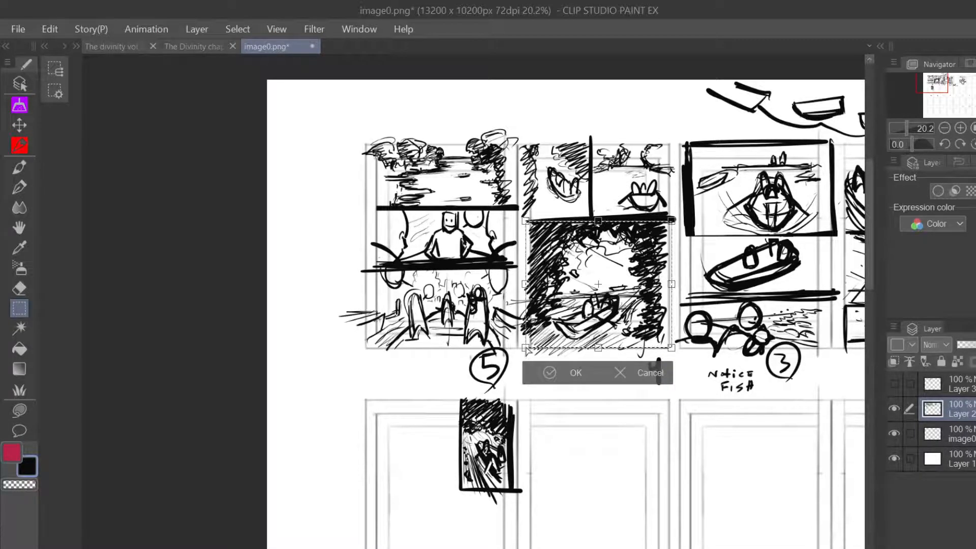
{"action": "left_click_drag", "start_coordinate": [526, 347], "coordinate": [535, 343]}
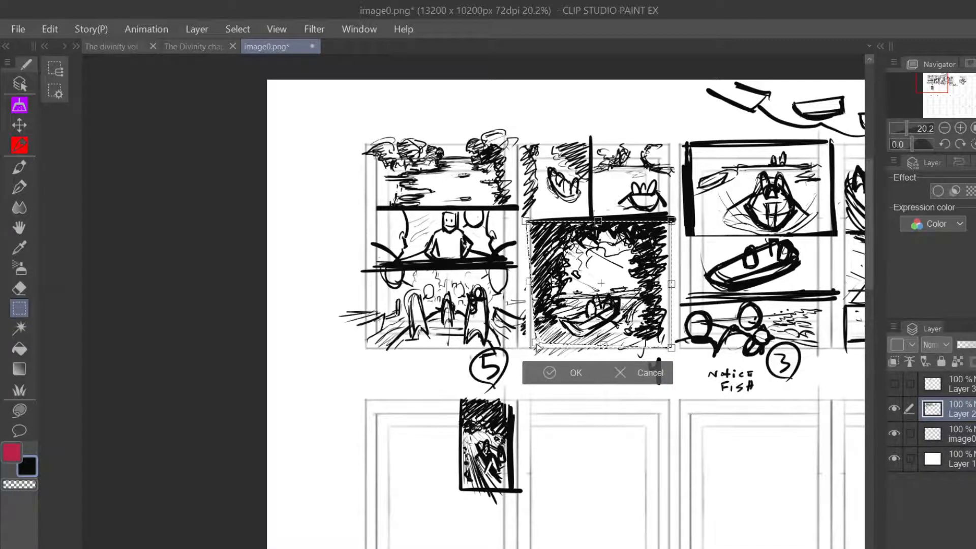
{"action": "left_click", "coordinate": [633, 371]}
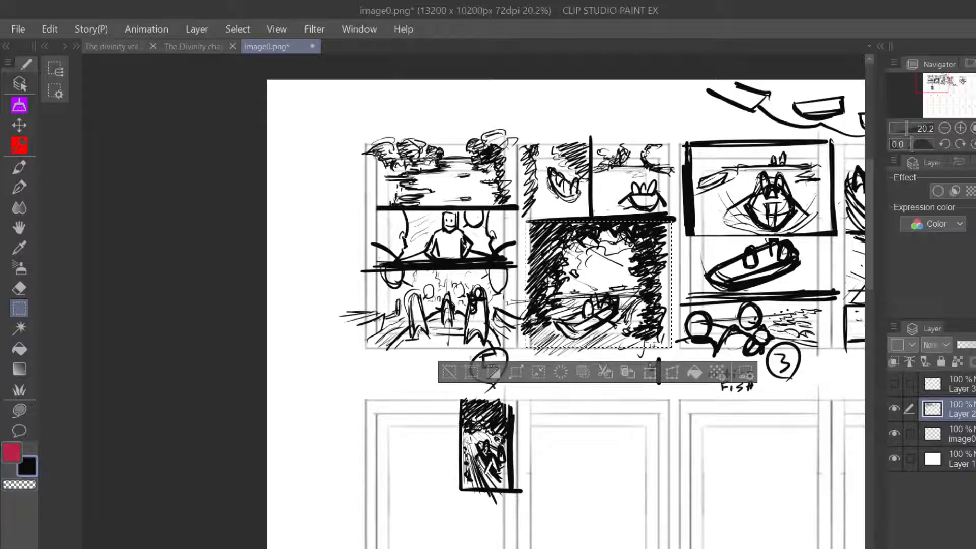
{"action": "left_click", "coordinate": [674, 368]}
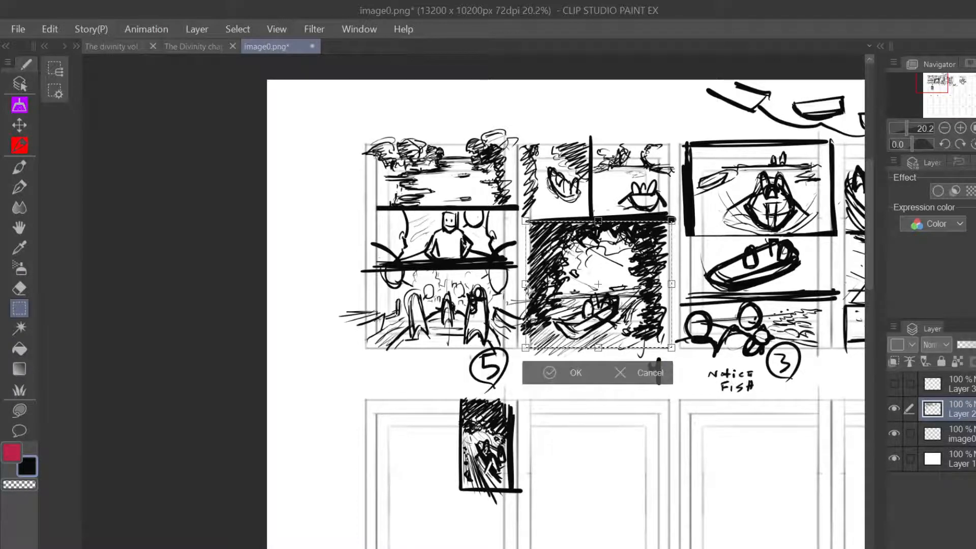
{"action": "left_click_drag", "start_coordinate": [526, 285], "coordinate": [548, 284]}
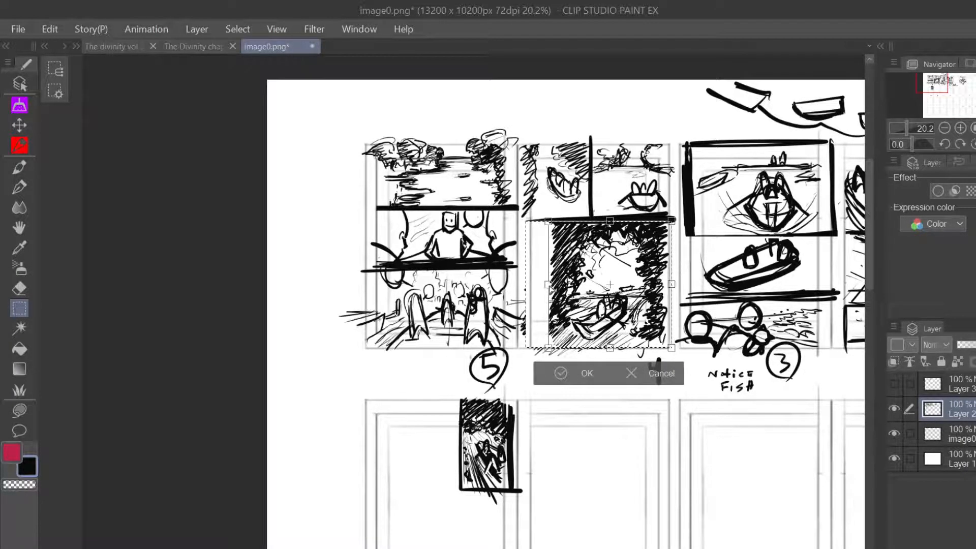
{"action": "left_click", "coordinate": [644, 374]}
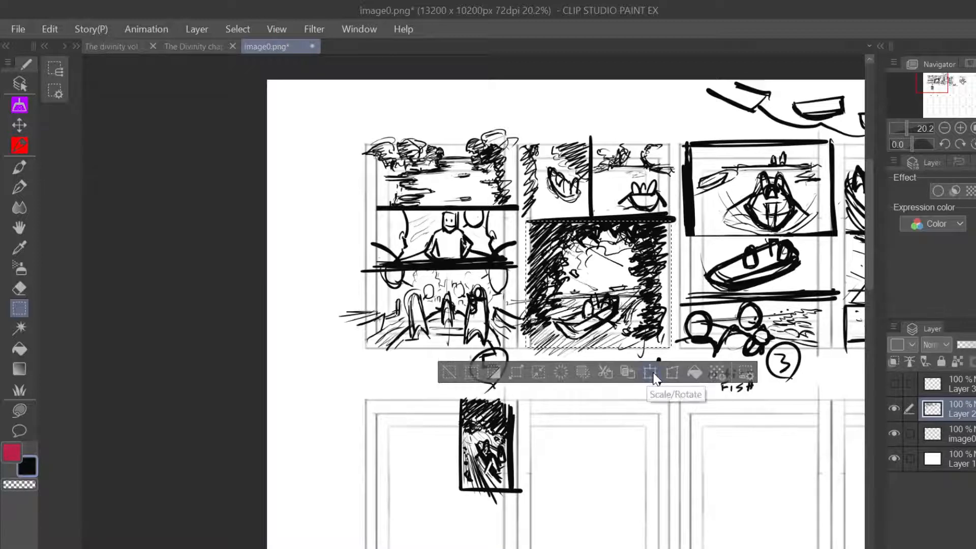
- Scale page 4's selected boat panel down toward its upper right corner, leaving space on its left, and deselect it
{"action": "left_click", "coordinate": [657, 370]}
{"action": "left_click_drag", "start_coordinate": [526, 348], "coordinate": [559, 375]}
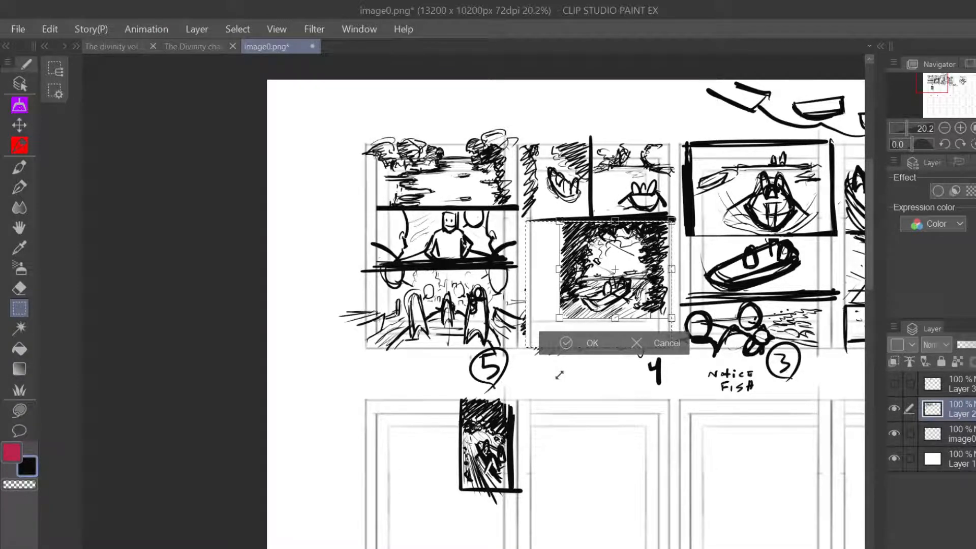
{"action": "mouse_move", "coordinate": [560, 375]}
{"action": "left_mouse_down"}
{"action": "mouse_move", "coordinate": [561, 365]}
{"action": "mouse_move", "coordinate": [556, 387]}
{"action": "left_mouse_up"}
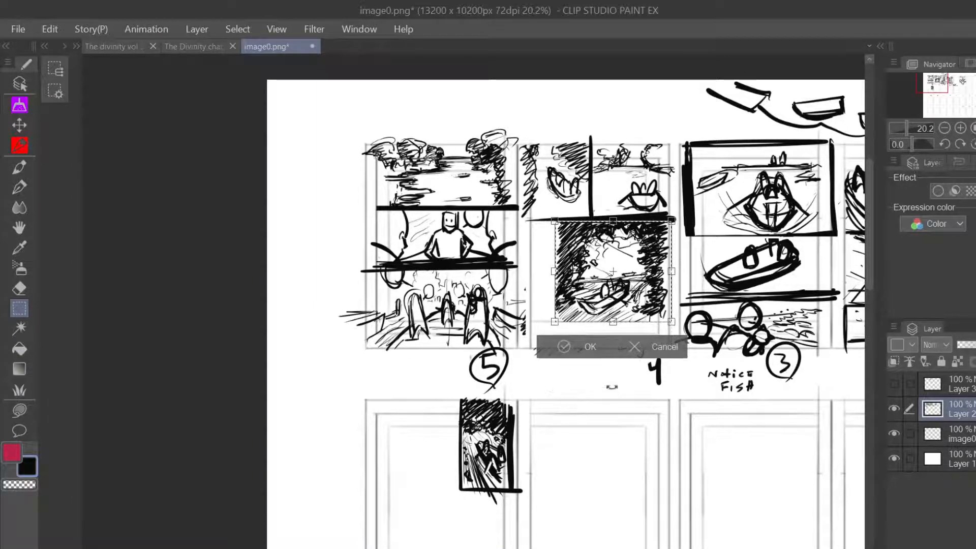
{"action": "left_click", "coordinate": [582, 351]}
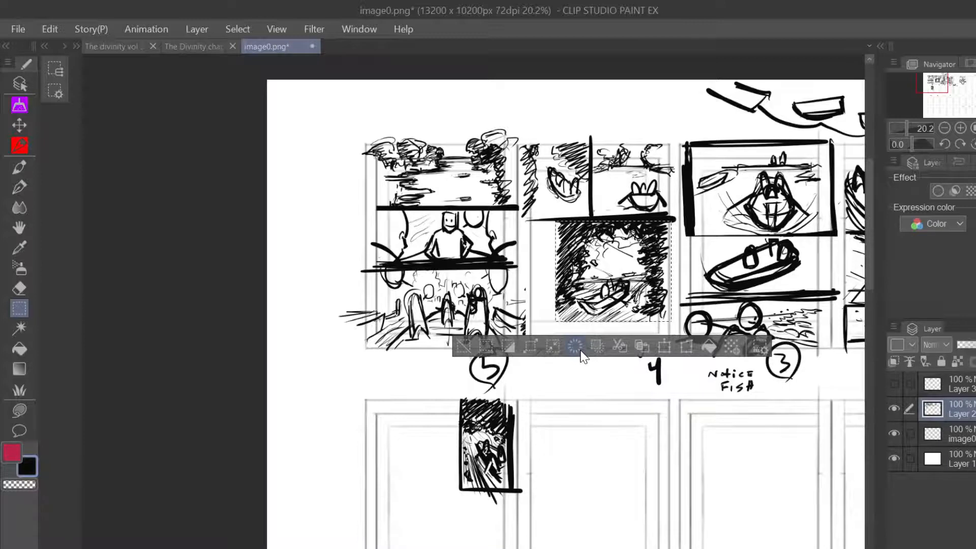
{"action": "left_click", "coordinate": [462, 345]}
- Cut frame 13's narrow panel onto its own layer and move it into the space left of page 4's shrunken boat panel
{"action": "left_click_drag", "start_coordinate": [456, 391], "coordinate": [590, 496]}
{"action": "left_click", "coordinate": [543, 538]}
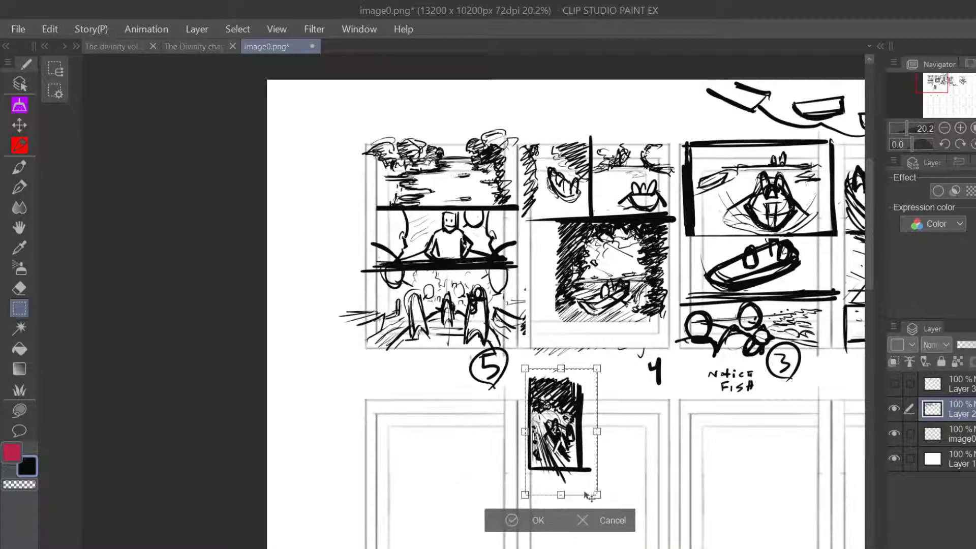
{"action": "left_click", "coordinate": [588, 526]}
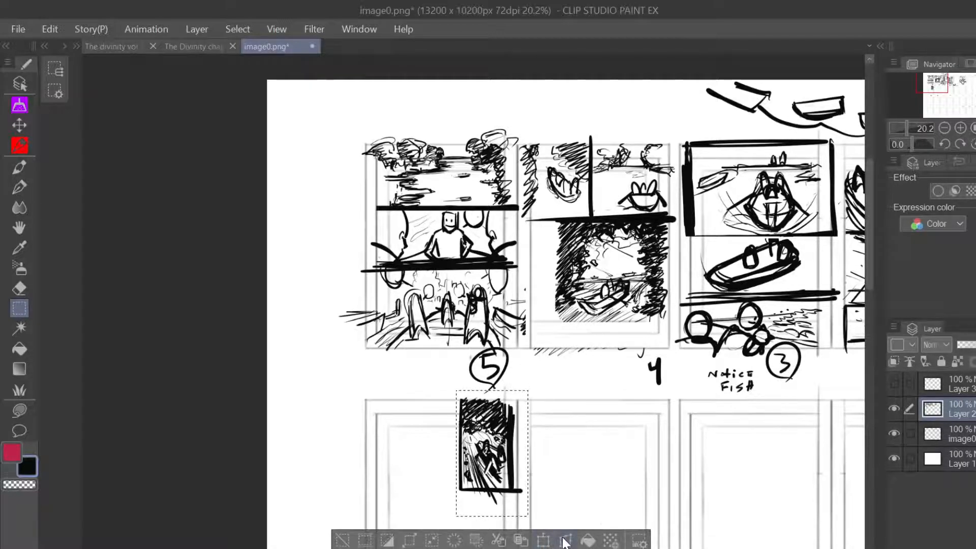
{"action": "left_click", "coordinate": [497, 540]}
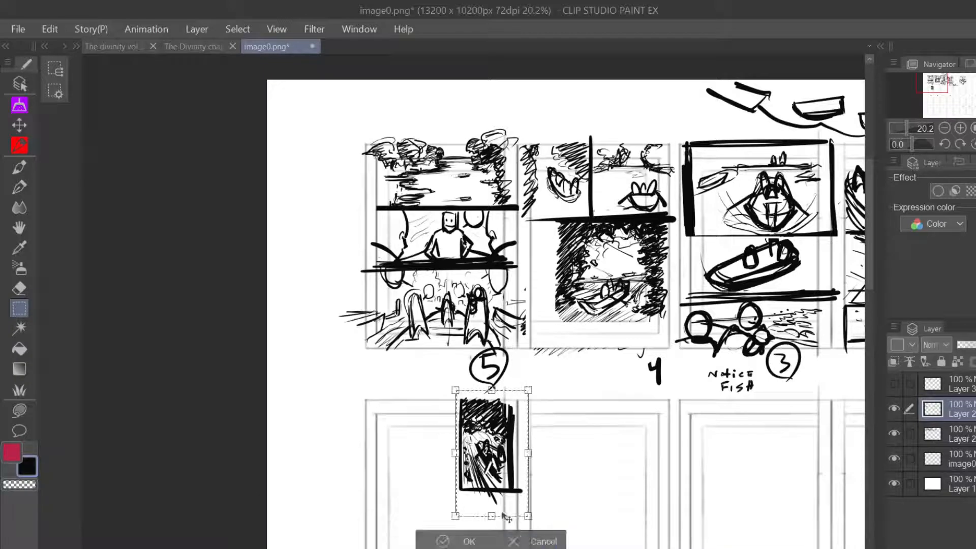
{"action": "left_click_drag", "start_coordinate": [504, 518], "coordinate": [565, 341]}
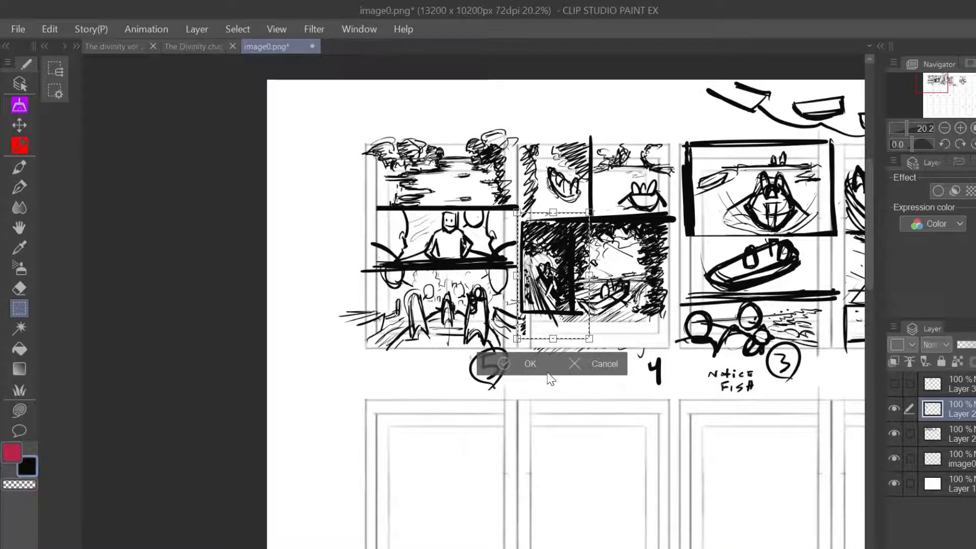
- Resize the pasted narrow panel to fit between page 4's left edge and the boat panel, reaching up to the dividing line
{"action": "left_click_drag", "start_coordinate": [553, 338], "coordinate": [546, 380]}
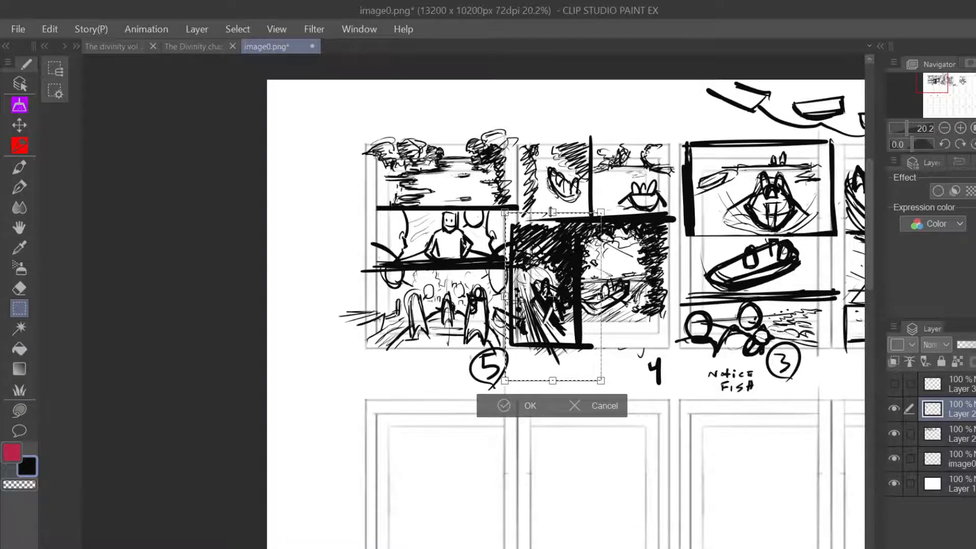
{"action": "left_click_drag", "start_coordinate": [549, 212], "coordinate": [552, 211]}
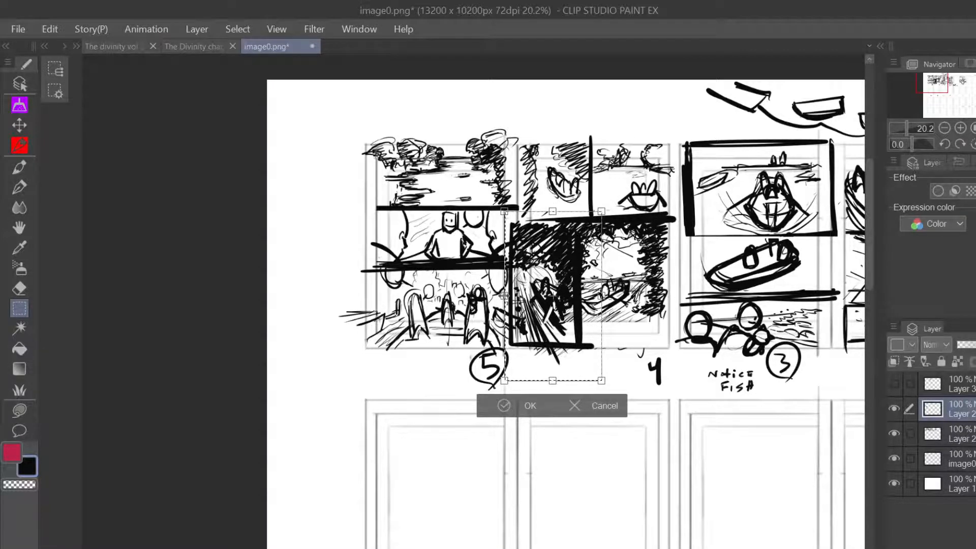
{"action": "left_click_drag", "start_coordinate": [504, 296], "coordinate": [525, 296]}
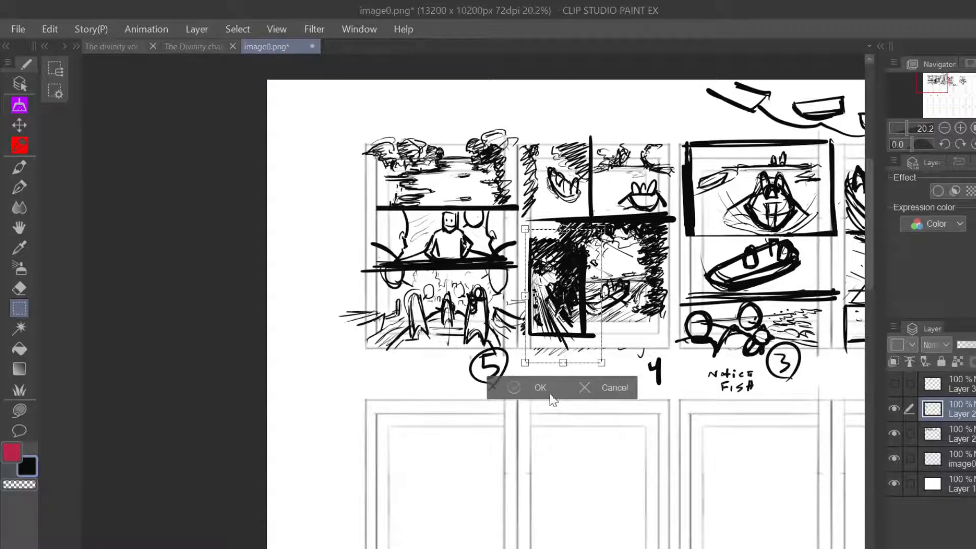
{"action": "left_click", "coordinate": [530, 391]}
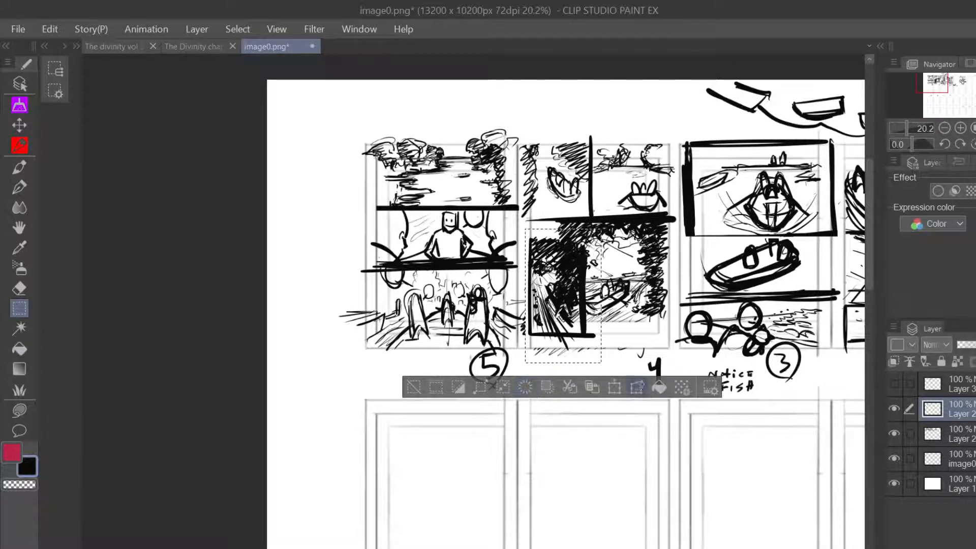
{"action": "left_click", "coordinate": [636, 387]}
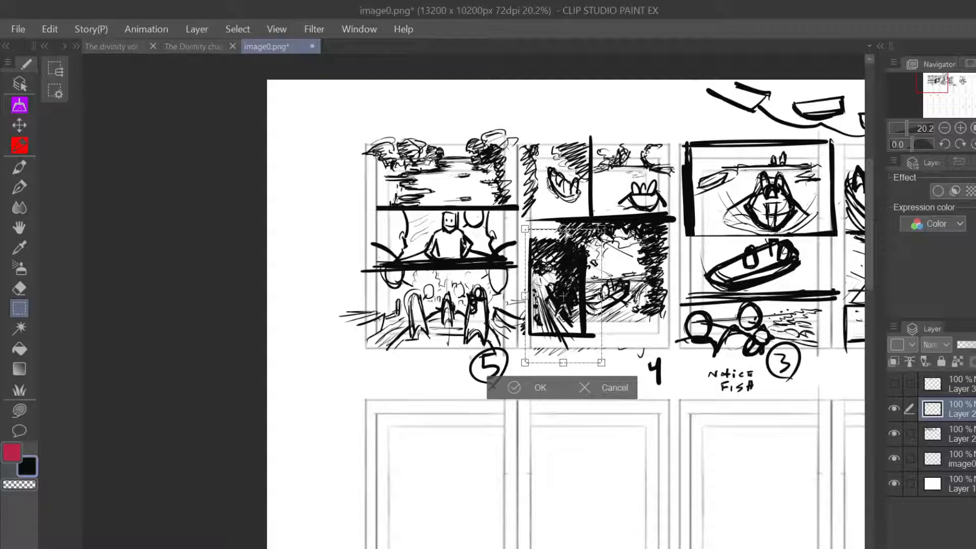
{"action": "left_click_drag", "start_coordinate": [566, 229], "coordinate": [563, 211]}
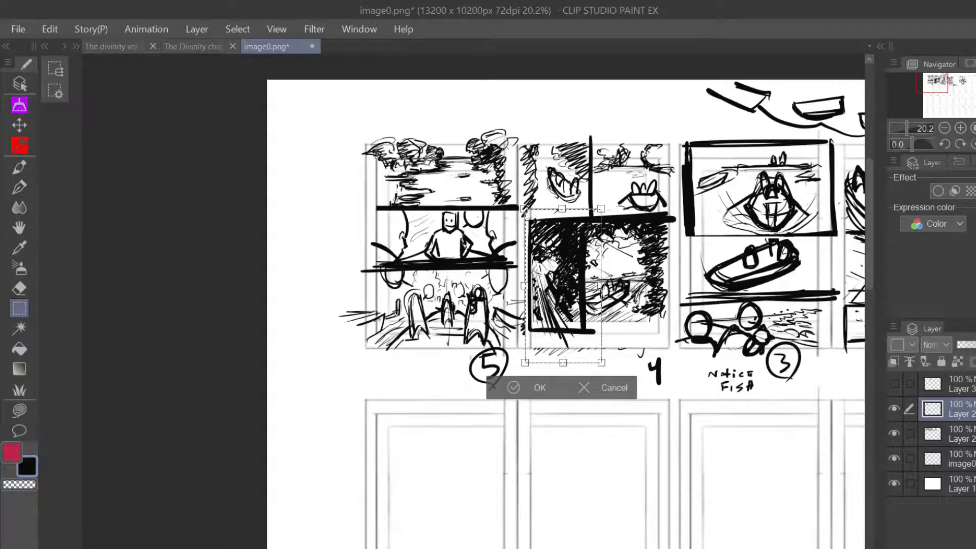
{"action": "left_click", "coordinate": [972, 436]}
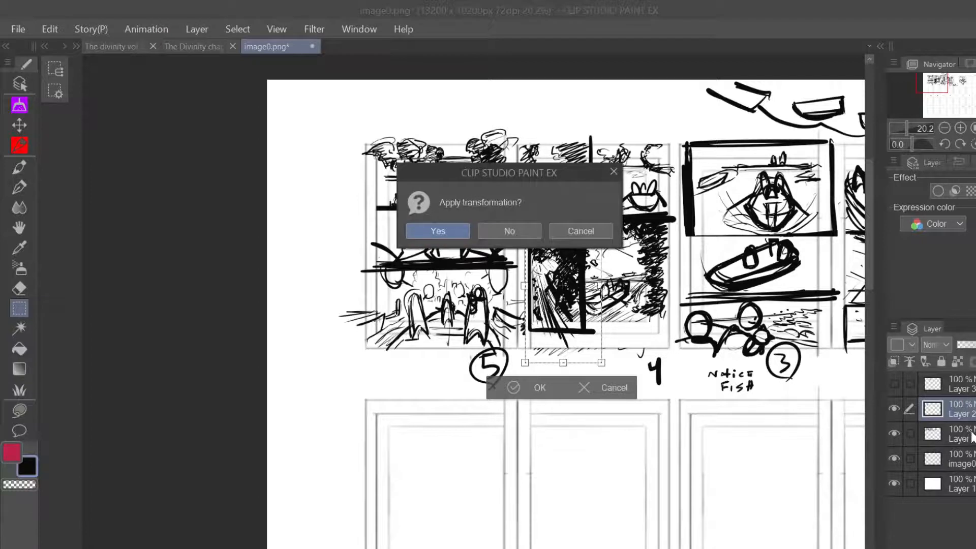
{"action": "left_click", "coordinate": [438, 230]}
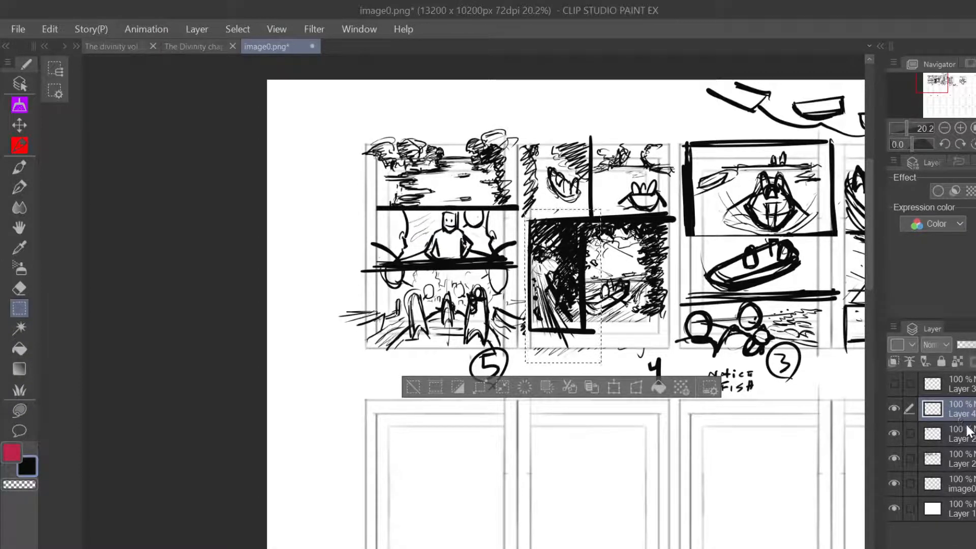
- Place a new layer beneath the narrow panel's layer, and fill the panel's area on it with white (FFFFFF)
{"action": "left_click_drag", "start_coordinate": [975, 416], "coordinate": [975, 441]}
{"action": "left_click", "coordinate": [410, 385]}
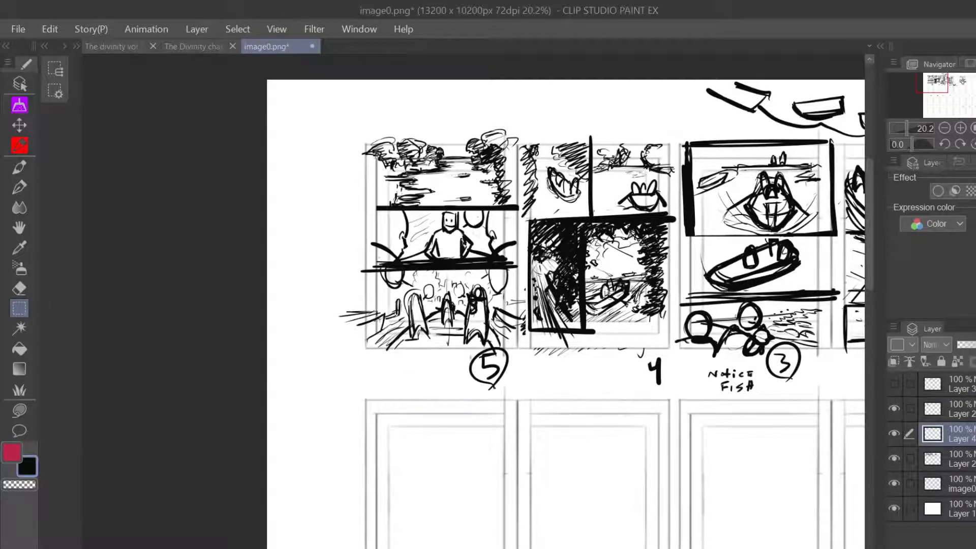
{"action": "left_click_drag", "start_coordinate": [530, 220], "coordinate": [585, 349]}
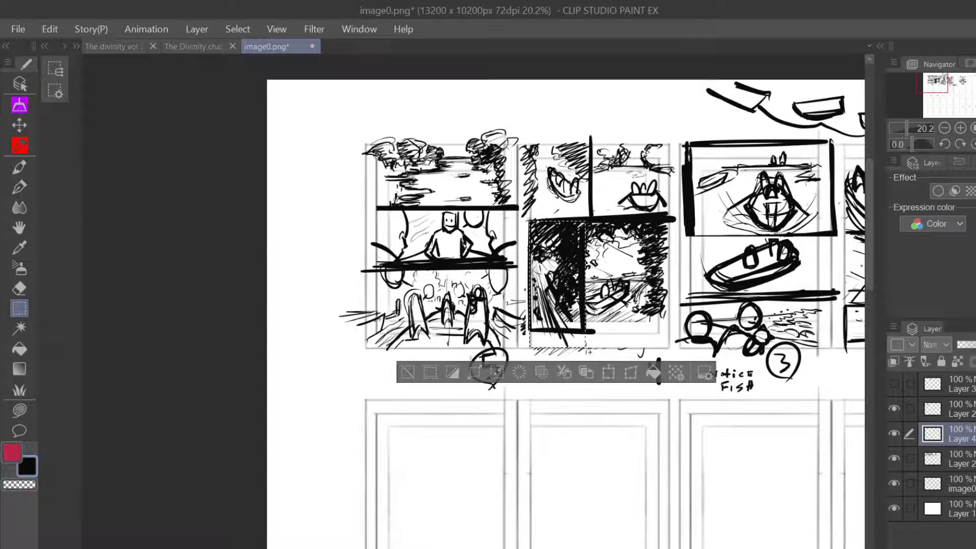
{"action": "left_click", "coordinate": [11, 452]}
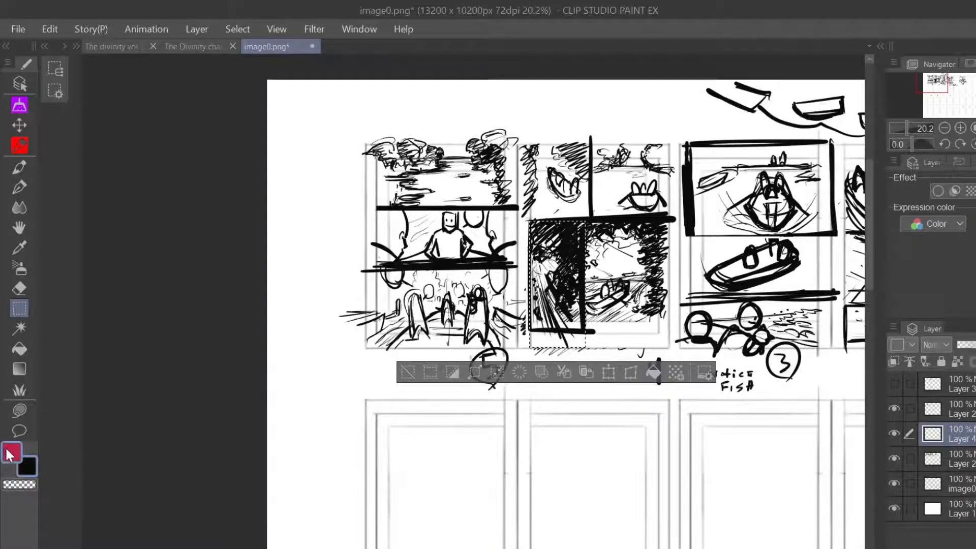
{"action": "left_click", "coordinate": [12, 452]}
{"action": "left_click", "coordinate": [207, 365]}
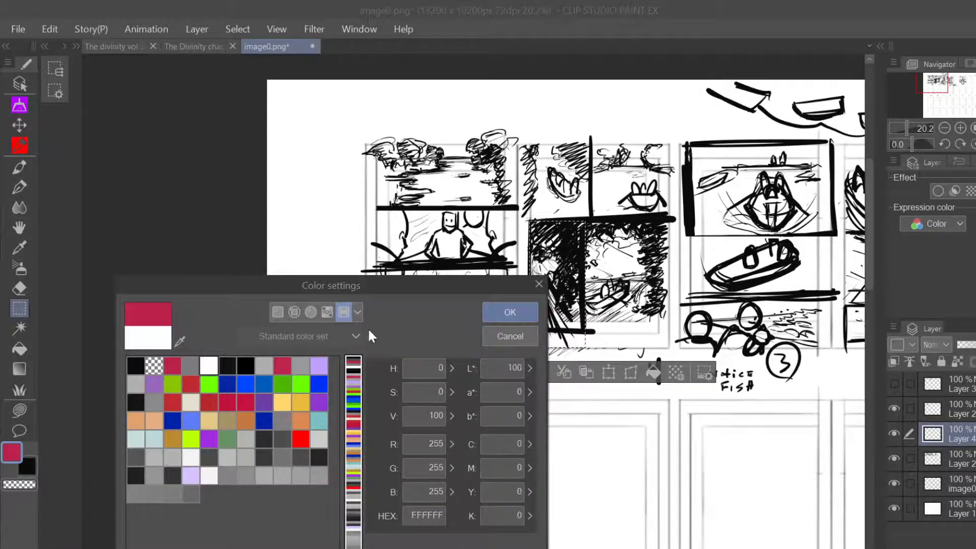
{"action": "left_click", "coordinate": [514, 312]}
{"action": "left_click", "coordinate": [653, 372]}
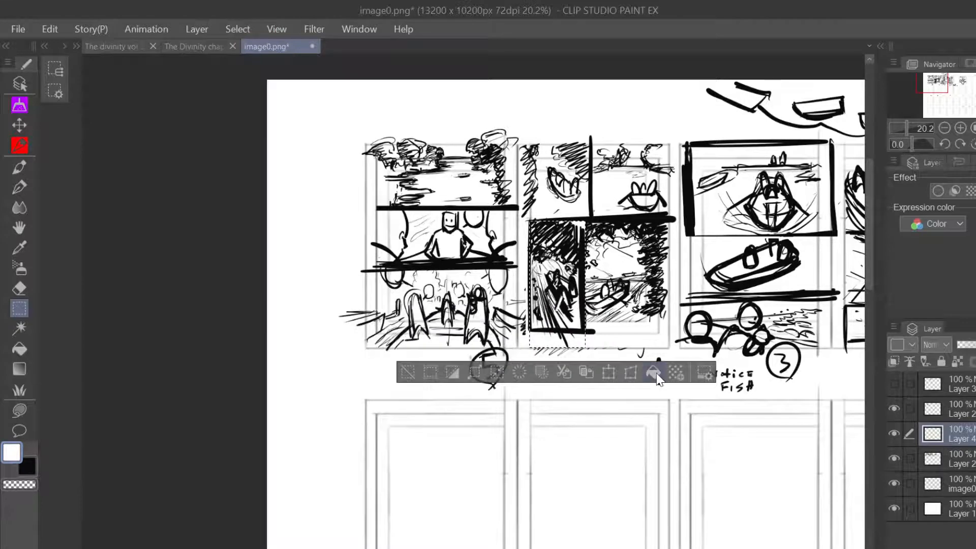
{"action": "left_click", "coordinate": [408, 373]}
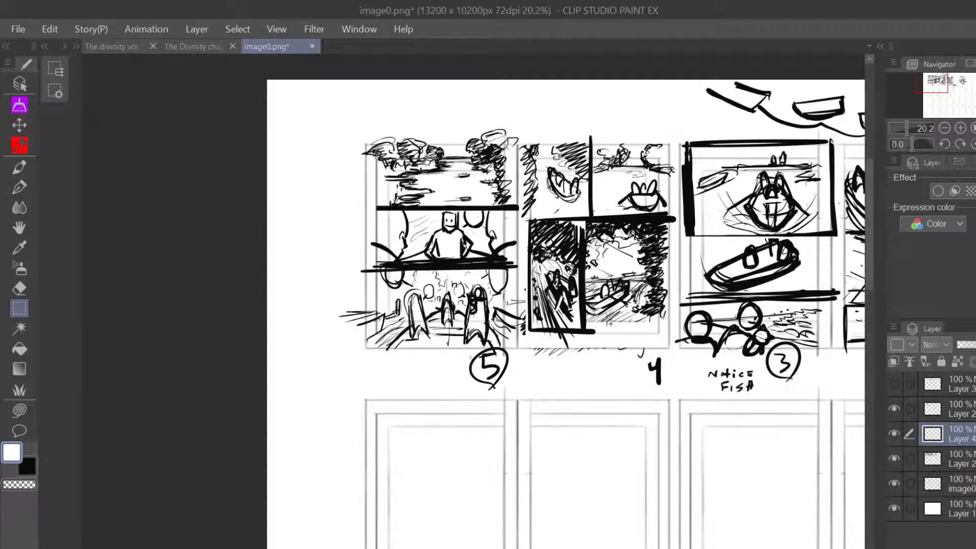
- Select page 4's narrow panel on both its line layer and its white backing layer, narrow it from the right side, and deselect
{"action": "scroll", "coordinate": [609, 323], "scroll_direction": "up", "scroll_amount": 3}
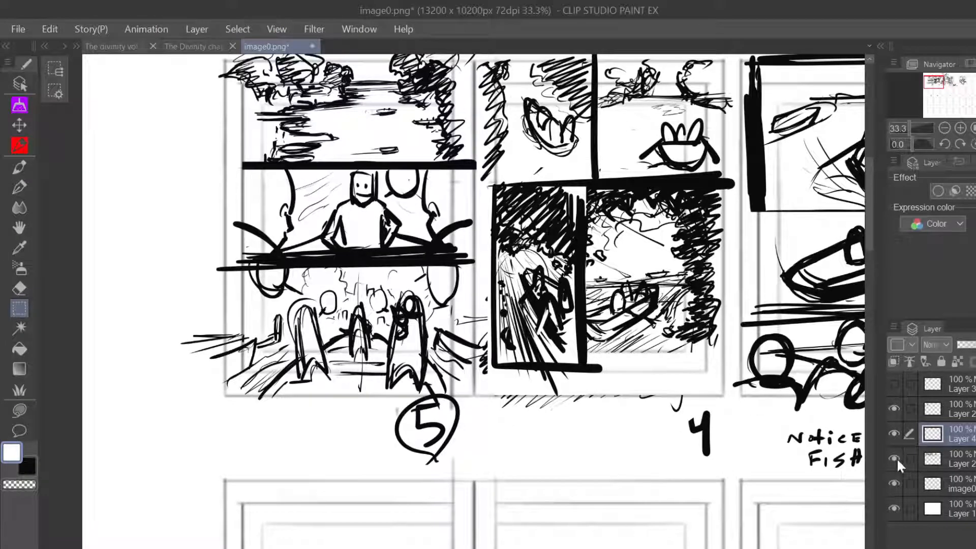
{"action": "left_click", "coordinate": [955, 408]}
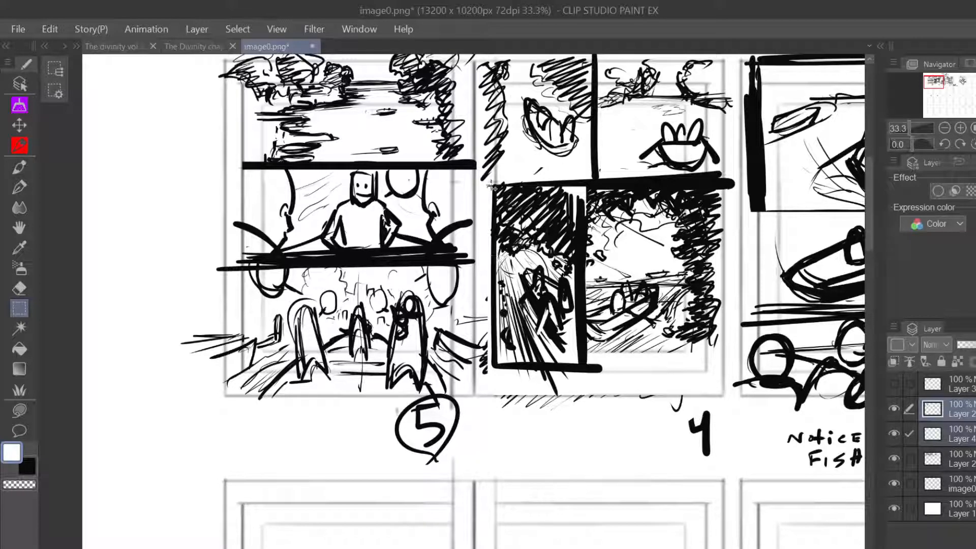
{"action": "left_click_drag", "start_coordinate": [492, 186], "coordinate": [588, 391]}
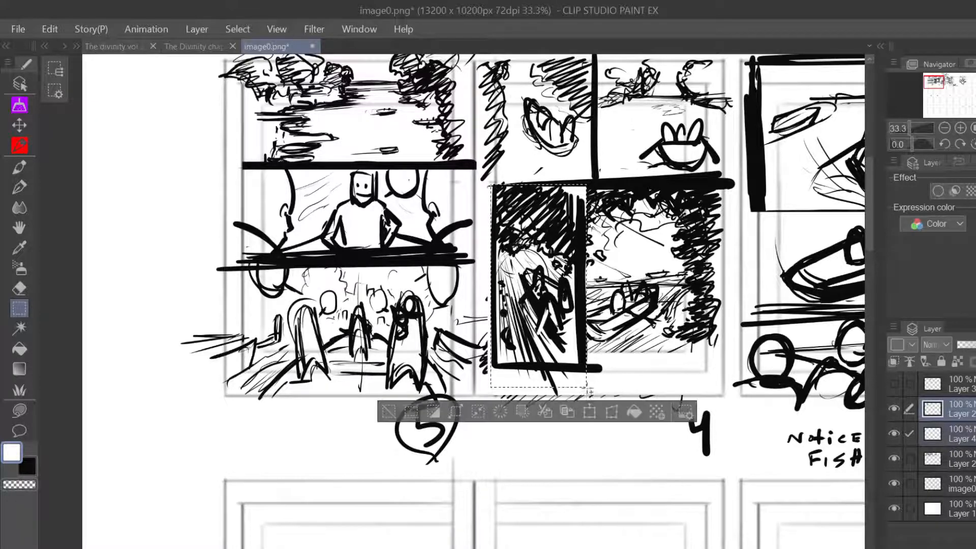
{"action": "left_click", "coordinate": [610, 418]}
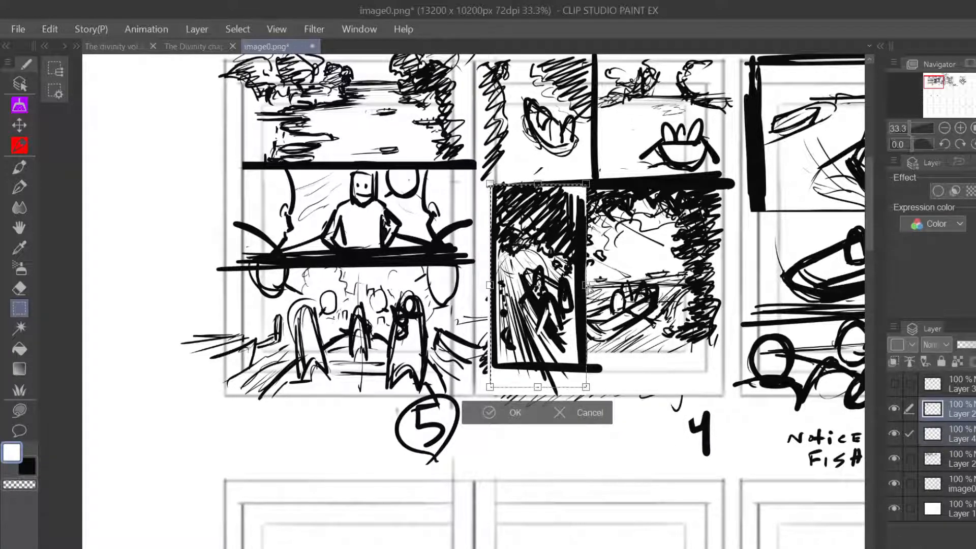
{"action": "left_click_drag", "start_coordinate": [587, 287], "coordinate": [568, 287]}
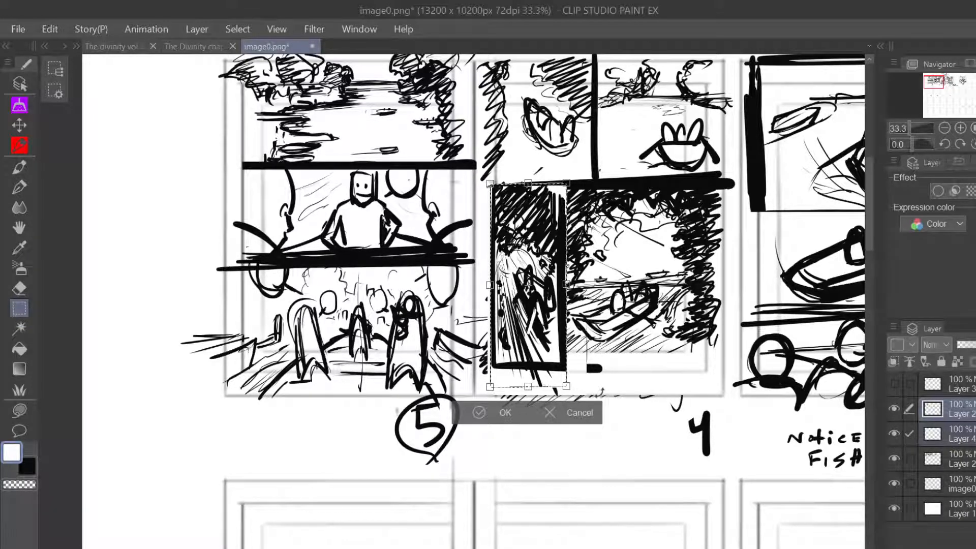
{"action": "scroll", "coordinate": [609, 404], "scroll_direction": "down", "scroll_amount": 2}
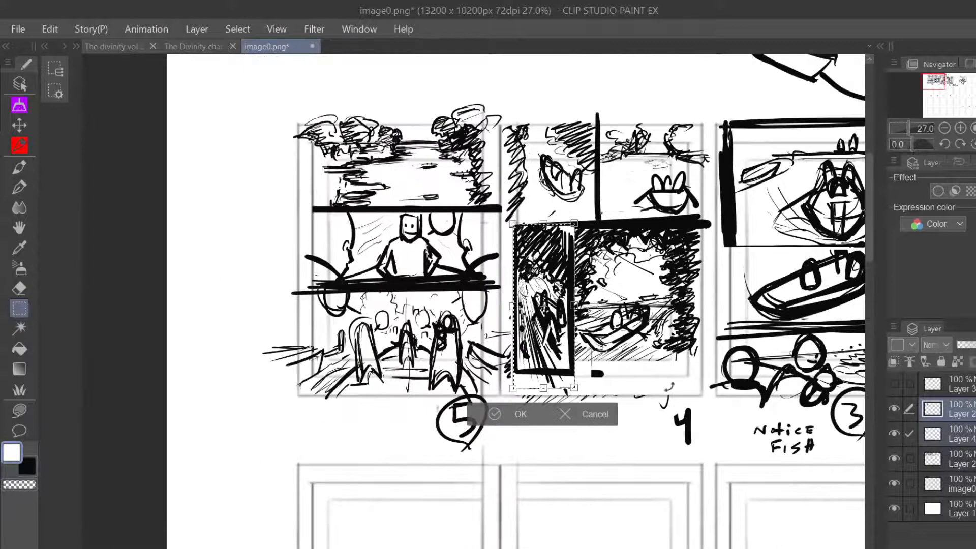
{"action": "scroll", "coordinate": [666, 333], "scroll_direction": "up", "scroll_amount": 3}
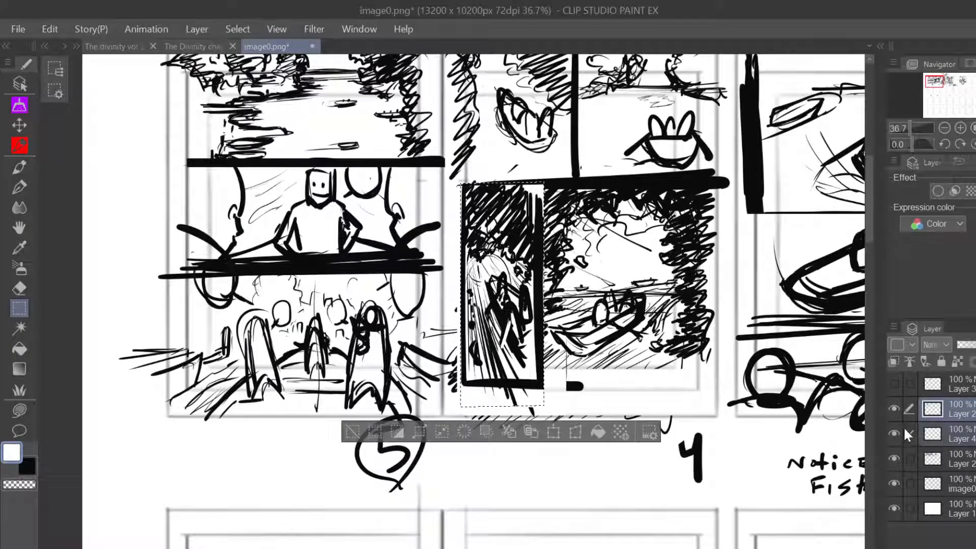
{"action": "key", "text": "Return"}
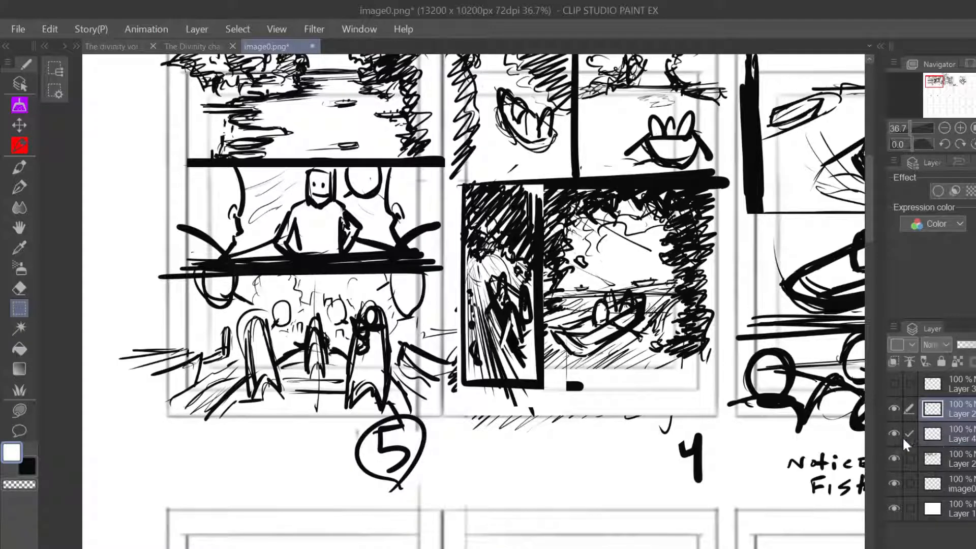
- Hide and show the sketch layers and the white backing layer to check what each one contains
{"action": "left_click", "coordinate": [907, 459]}
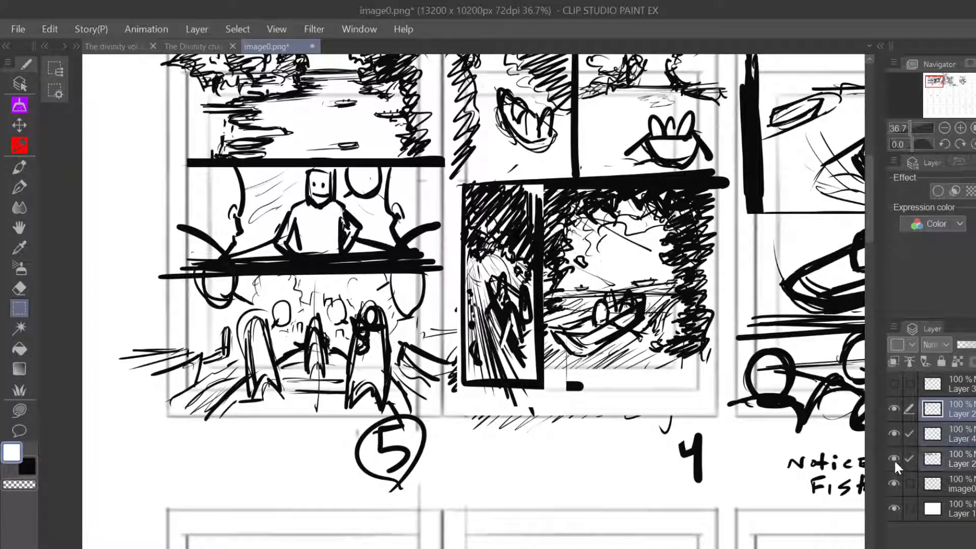
{"action": "left_click", "coordinate": [894, 459]}
{"action": "left_click", "coordinate": [895, 409]}
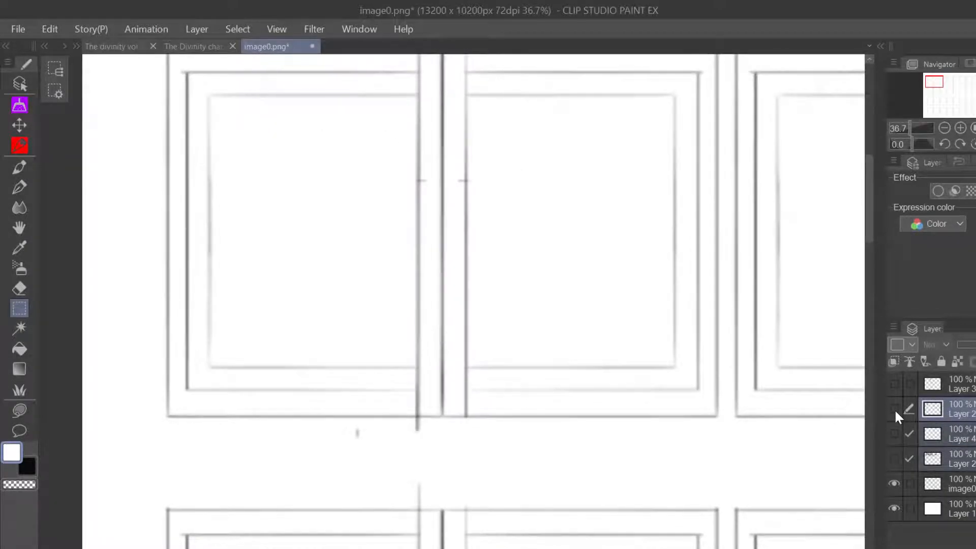
{"action": "left_click", "coordinate": [895, 409]}
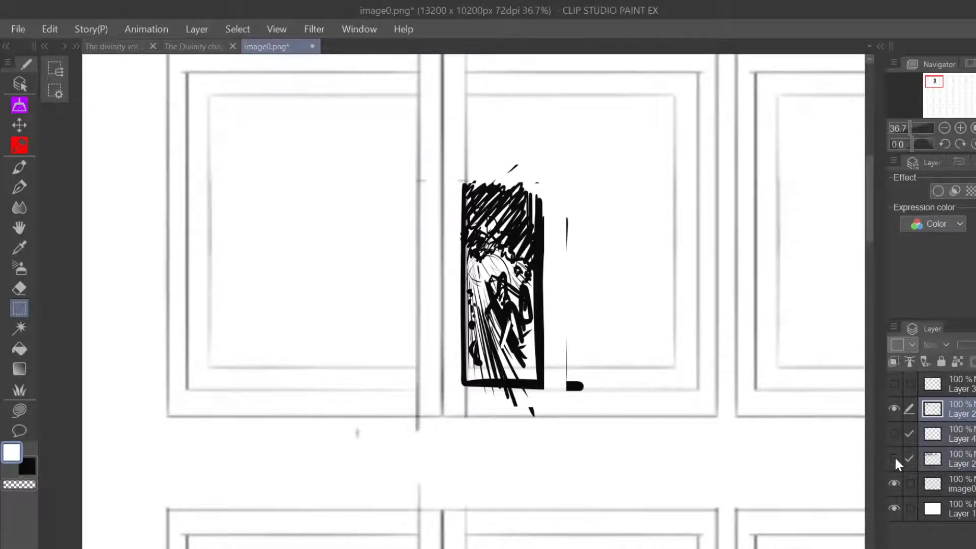
{"action": "left_click", "coordinate": [893, 434]}
{"action": "left_click", "coordinate": [894, 457]}
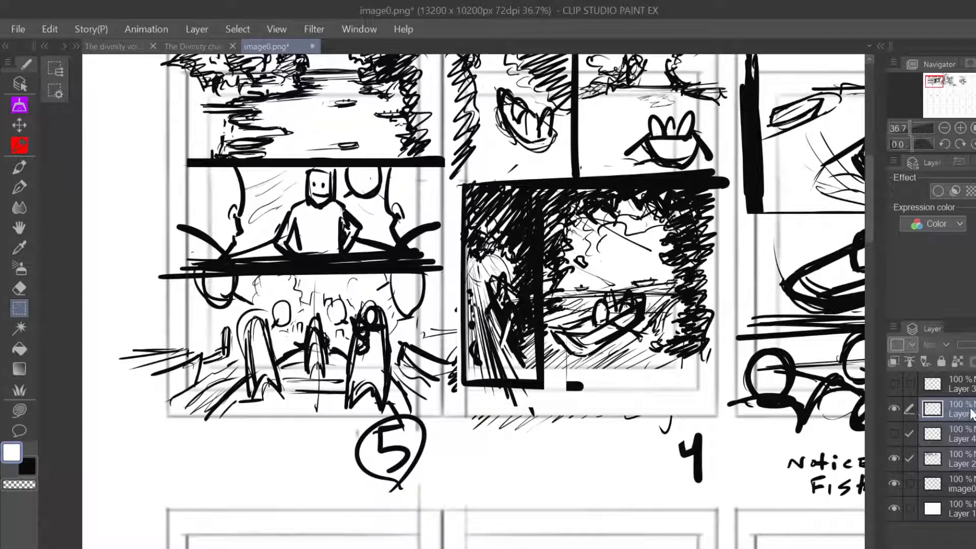
{"action": "left_click", "coordinate": [893, 408]}
{"action": "left_click", "coordinate": [893, 407]}
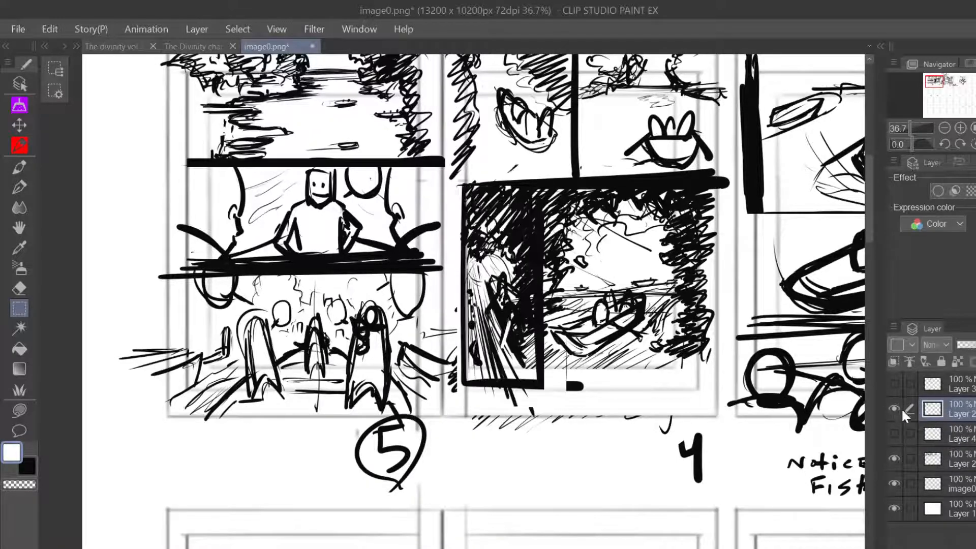
- Show the white backing layer, reselect the narrow panel's area on both layers, and stretch the panel down to page 4's bottom edge
{"action": "left_click", "coordinate": [900, 431]}
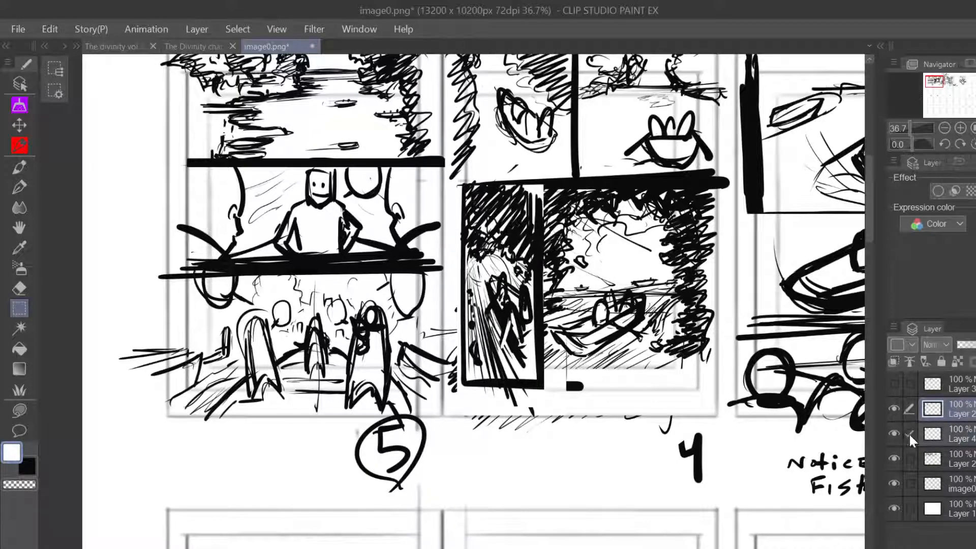
{"action": "left_click", "coordinate": [237, 29]}
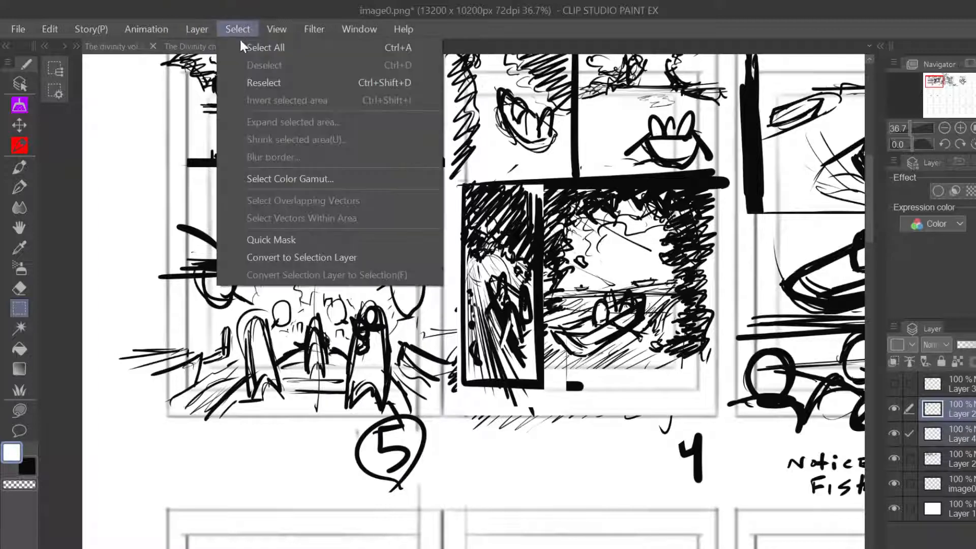
{"action": "left_click", "coordinate": [296, 83]}
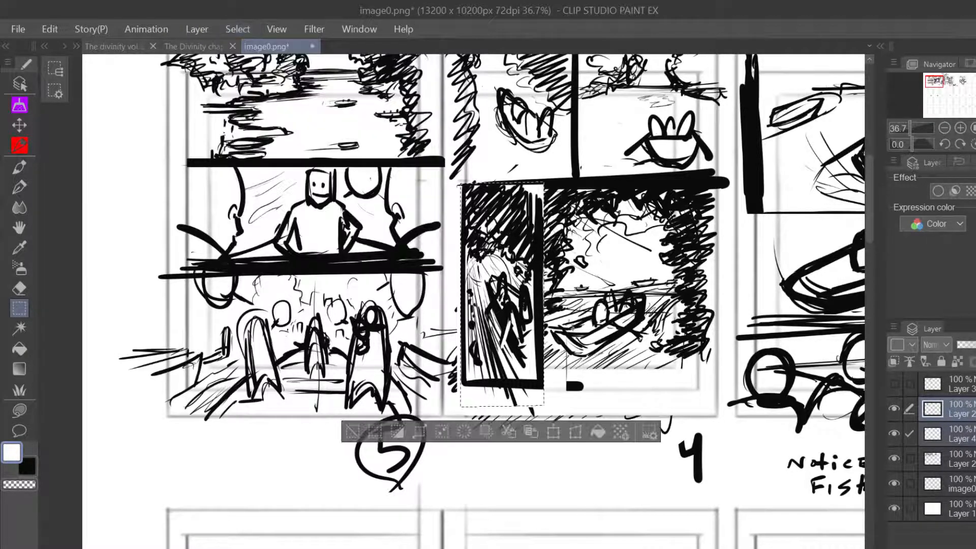
{"action": "left_click", "coordinate": [576, 431]}
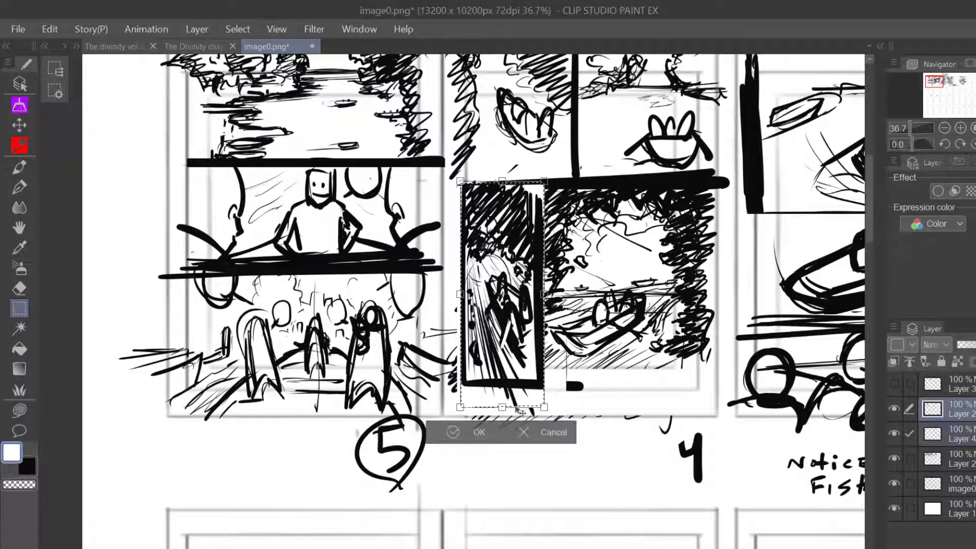
{"action": "left_click_drag", "start_coordinate": [504, 409], "coordinate": [499, 419]}
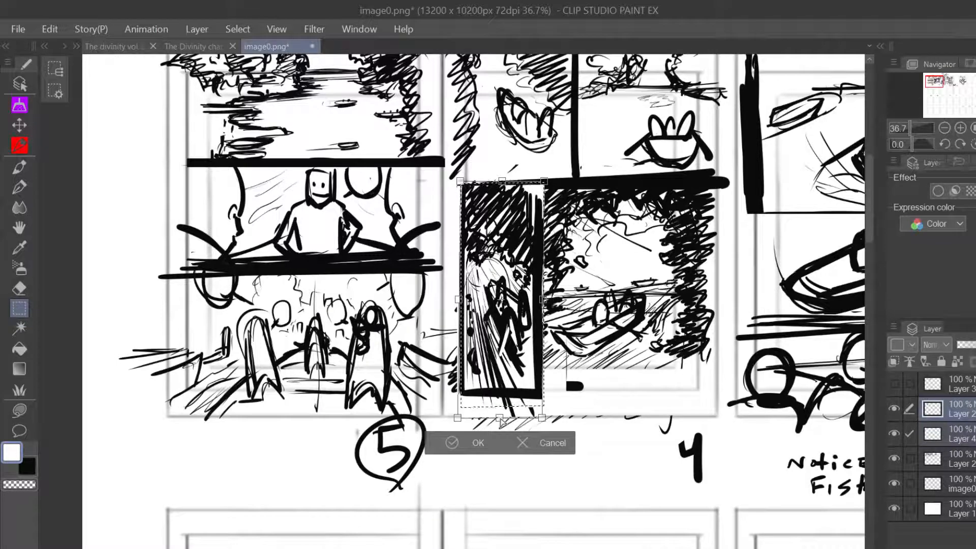
{"action": "left_click", "coordinate": [464, 444]}
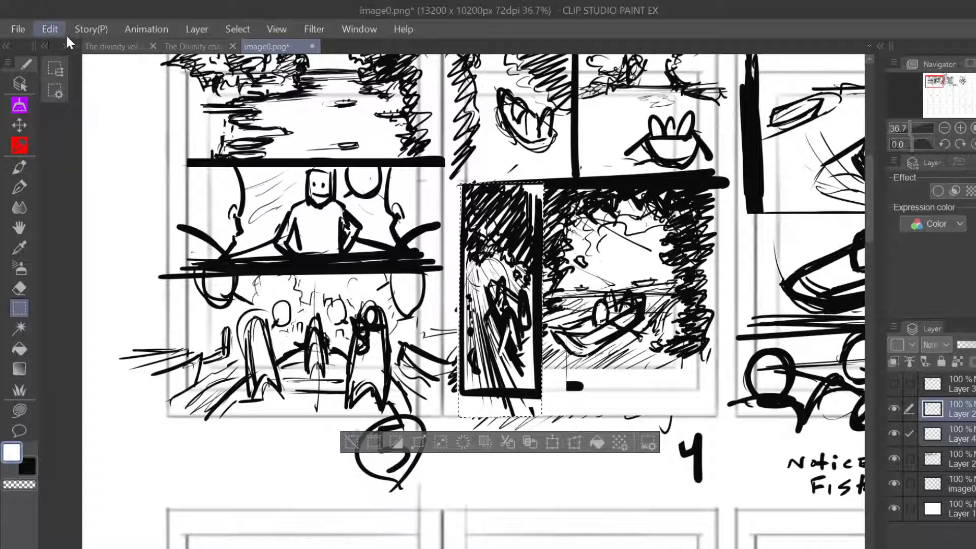
- Add a new layer on top and outline the narrow panel's selection on it with a 25 px white line drawn on the border
{"action": "left_click", "coordinate": [971, 389]}
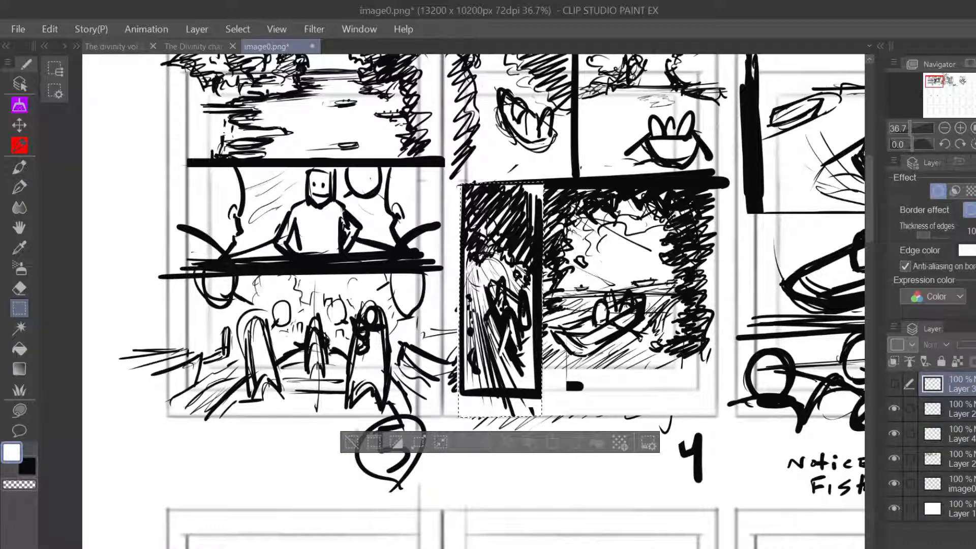
{"action": "key", "text": "ctrl+shift+n"}
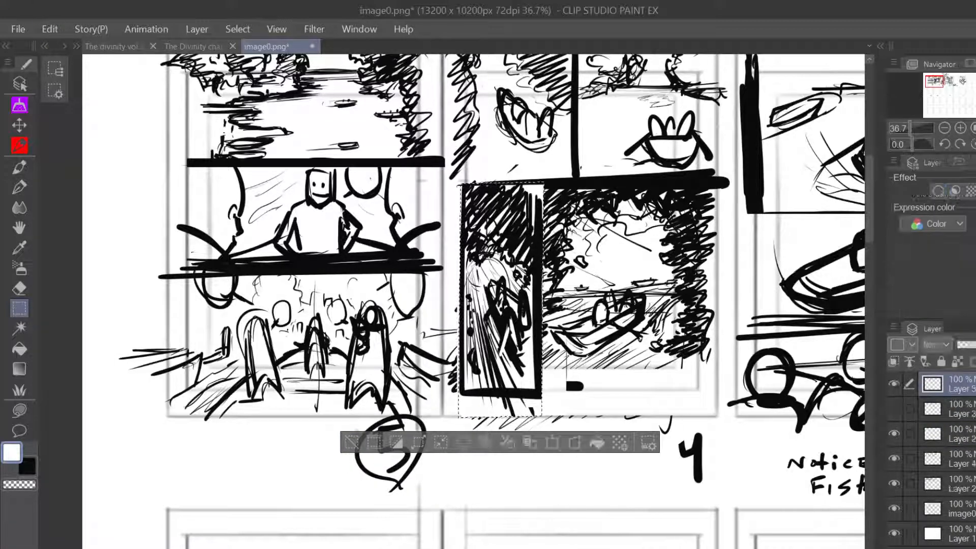
{"action": "left_click", "coordinate": [46, 28]}
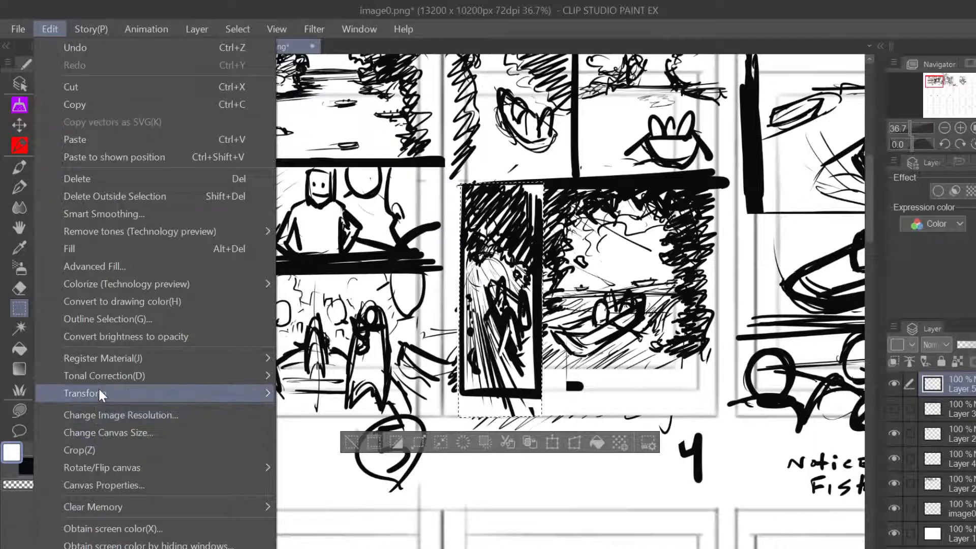
{"action": "mouse_move", "coordinate": [100, 389]}
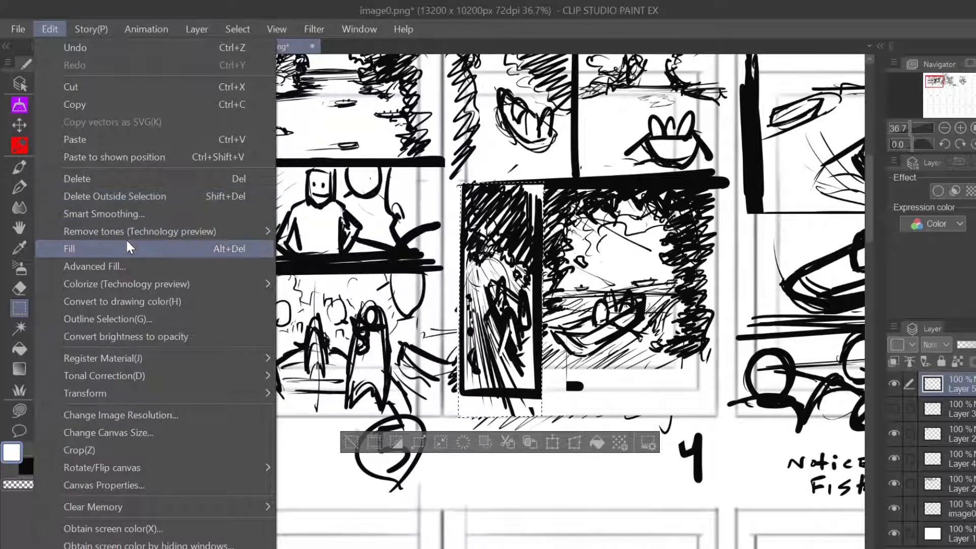
{"action": "left_click", "coordinate": [120, 318]}
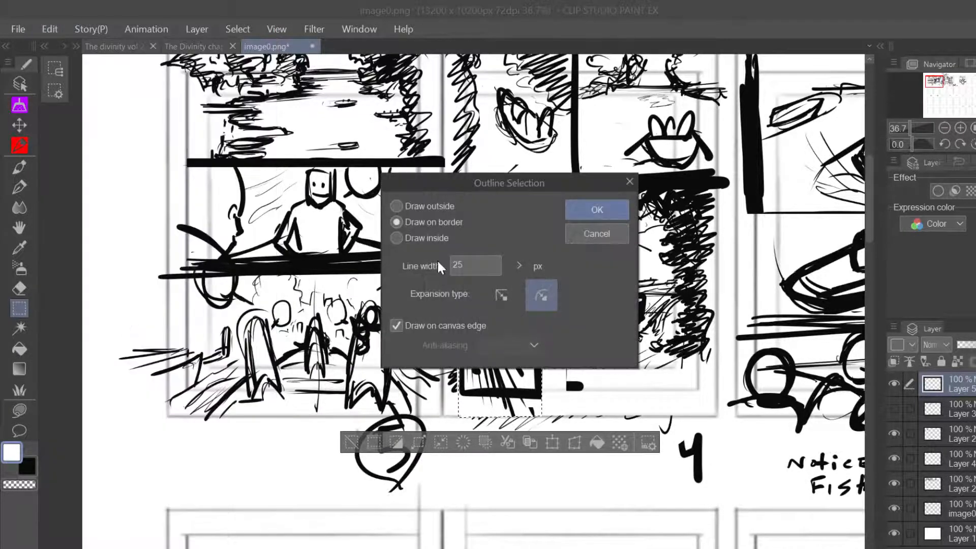
{"action": "left_click", "coordinate": [596, 212]}
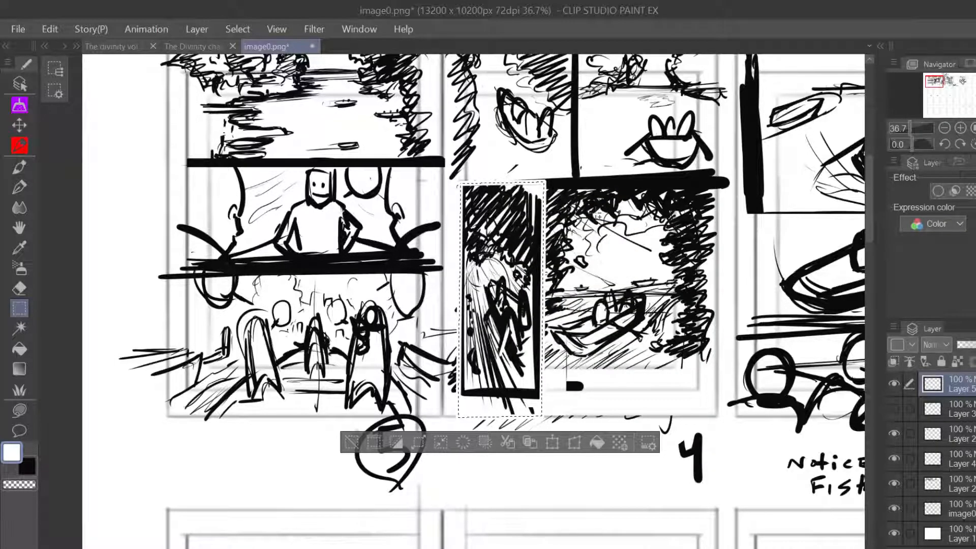
{"action": "left_click", "coordinate": [352, 443]}
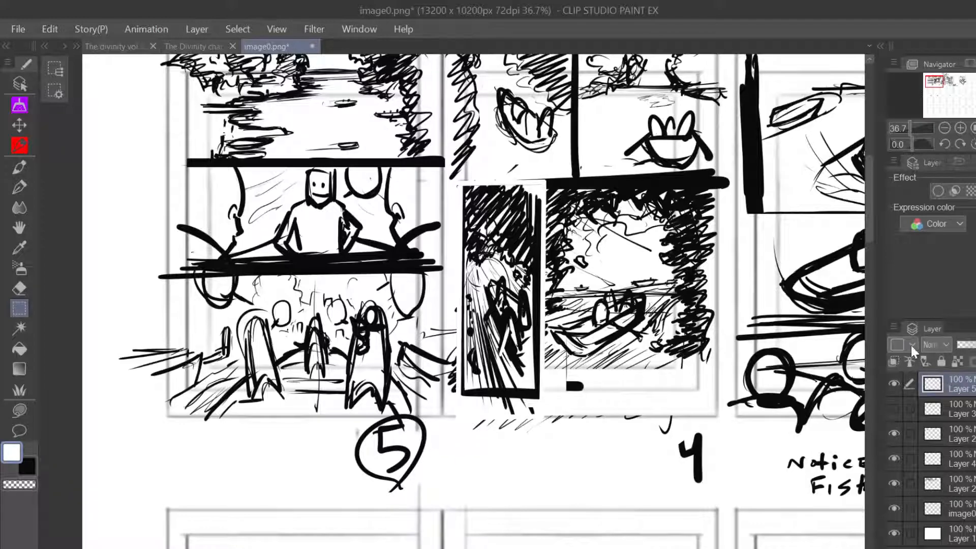
- Apply a border effect with a black edge color to the narrow panel's white outline layer
{"action": "left_click", "coordinate": [938, 191]}
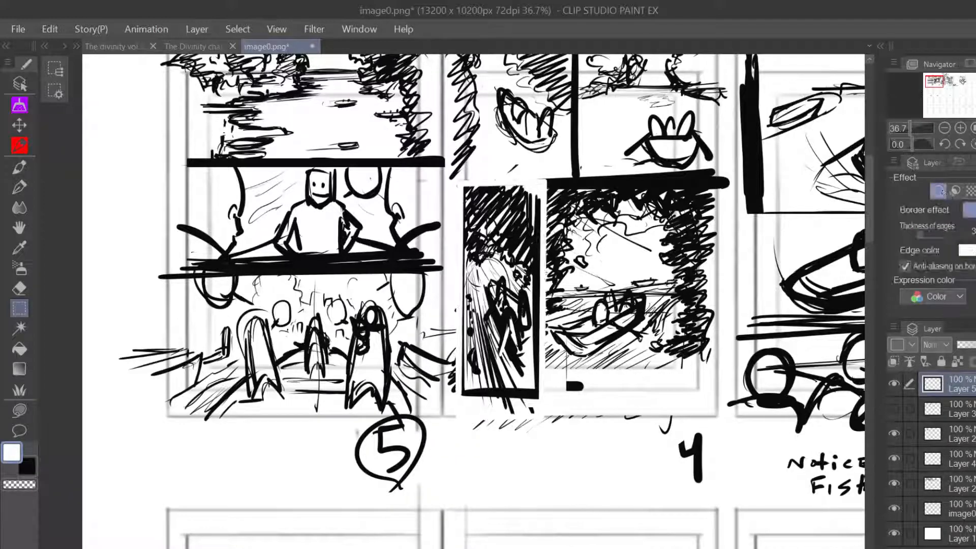
{"action": "left_click", "coordinate": [966, 250]}
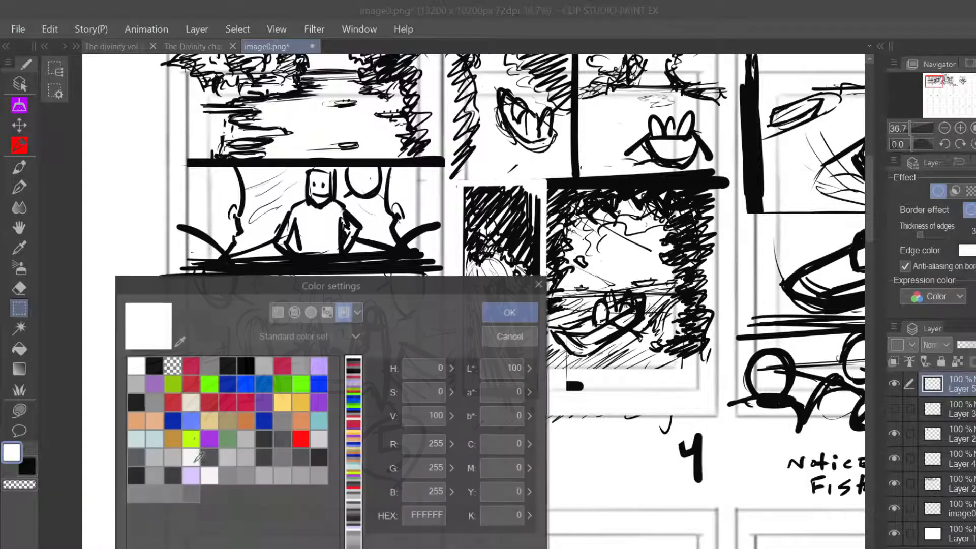
{"action": "left_click", "coordinate": [227, 365]}
{"action": "left_click", "coordinate": [510, 311]}
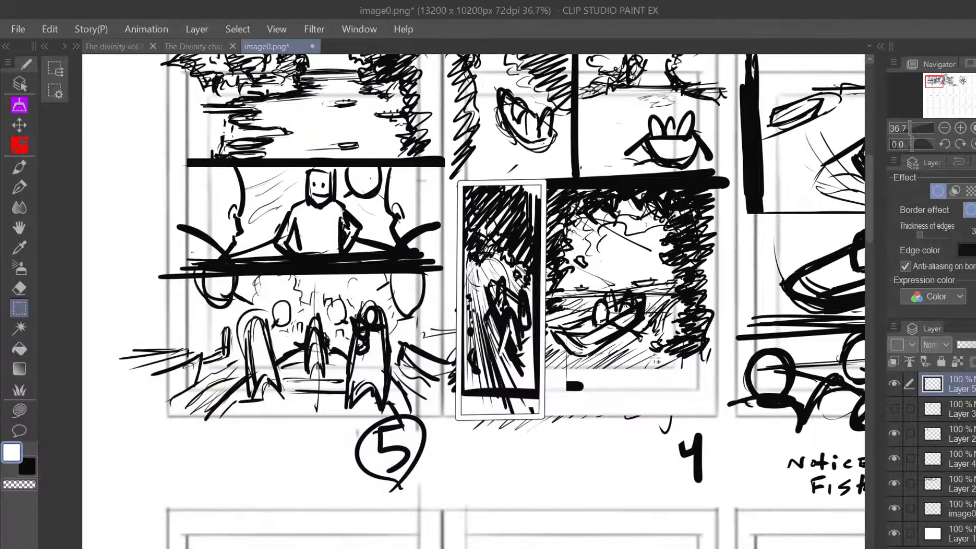
{"action": "key", "text": "ctrl+minus"}
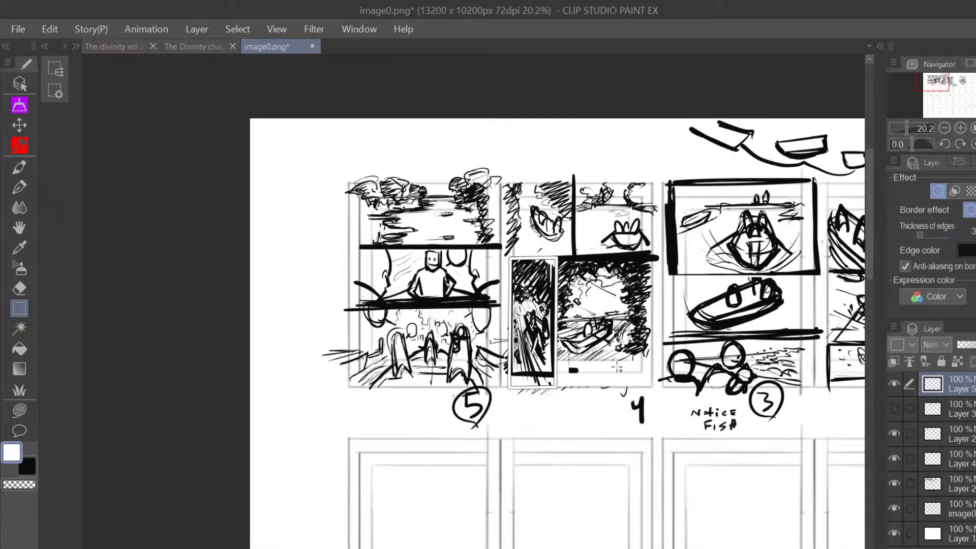
{"action": "scroll", "coordinate": [618, 368], "scroll_direction": "up", "scroll_amount": 5}
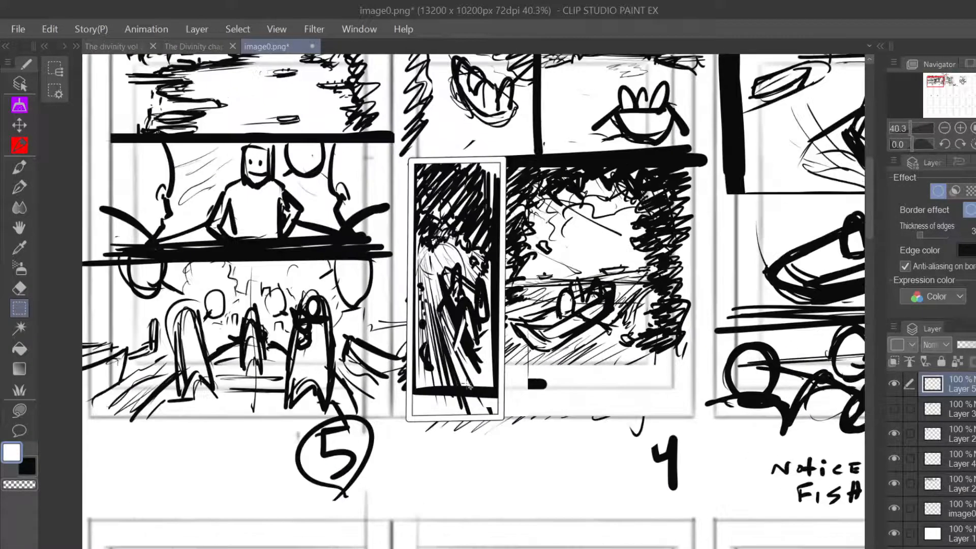
{"action": "scroll", "coordinate": [515, 367], "scroll_direction": "down", "scroll_amount": 3}
{"action": "scroll", "coordinate": [515, 367], "scroll_direction": "up", "scroll_amount": 3}
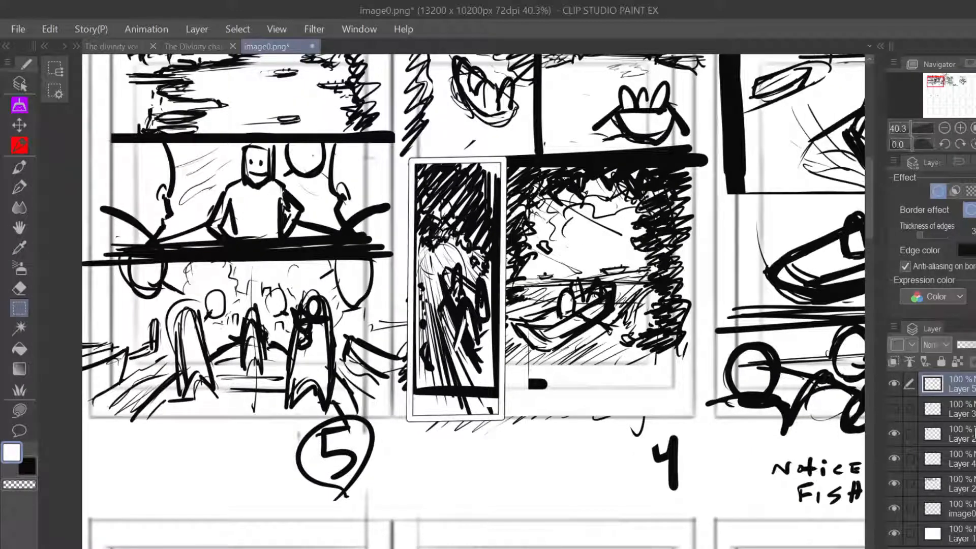
- Delete the stray black mark below page 4's boat panel from the narrow panel's line layer
{"action": "left_click", "coordinate": [902, 436]}
{"action": "left_click", "coordinate": [891, 433]}
{"action": "left_click", "coordinate": [891, 433]}
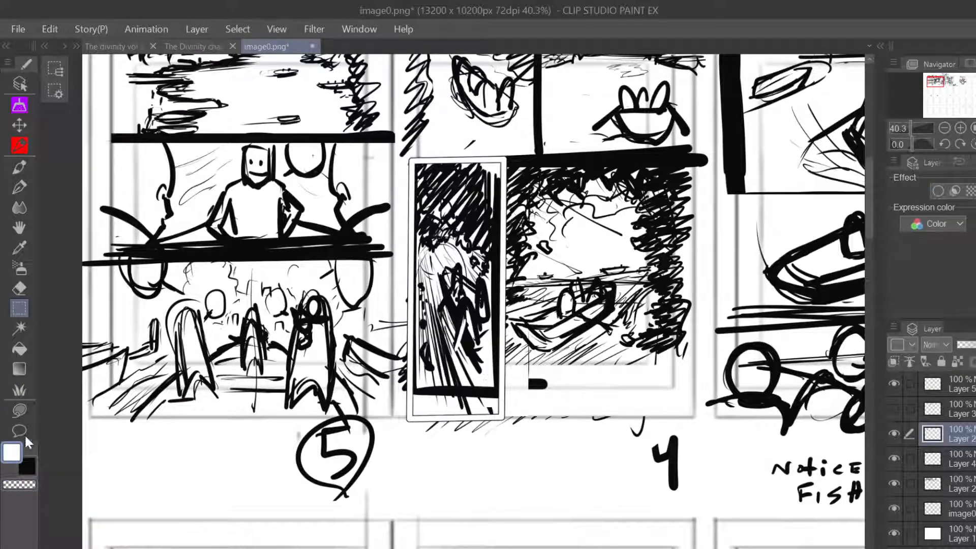
{"action": "left_click", "coordinate": [22, 309]}
{"action": "left_click_drag", "start_coordinate": [512, 365], "coordinate": [598, 412]}
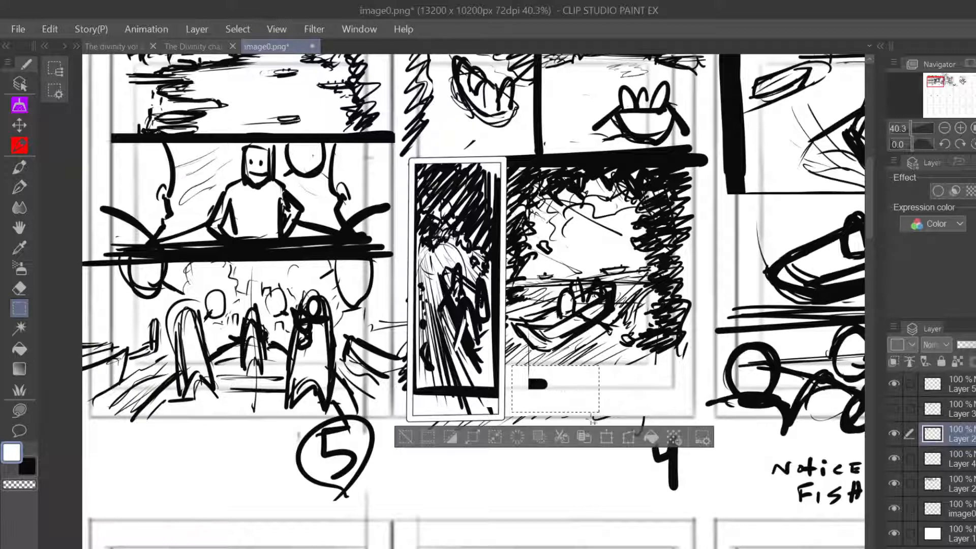
{"action": "key", "text": "Delete"}
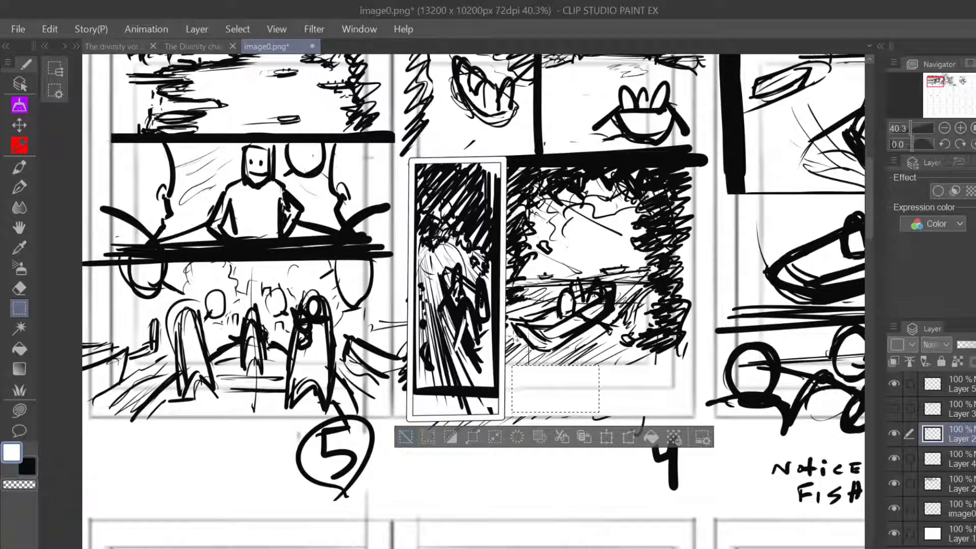
- Delete the dark band and stray marks along the bottom of page 4's narrow figure panel from its line layer
{"action": "left_click", "coordinate": [397, 433]}
{"action": "left_click_drag", "start_coordinate": [518, 295], "coordinate": [555, 381]}
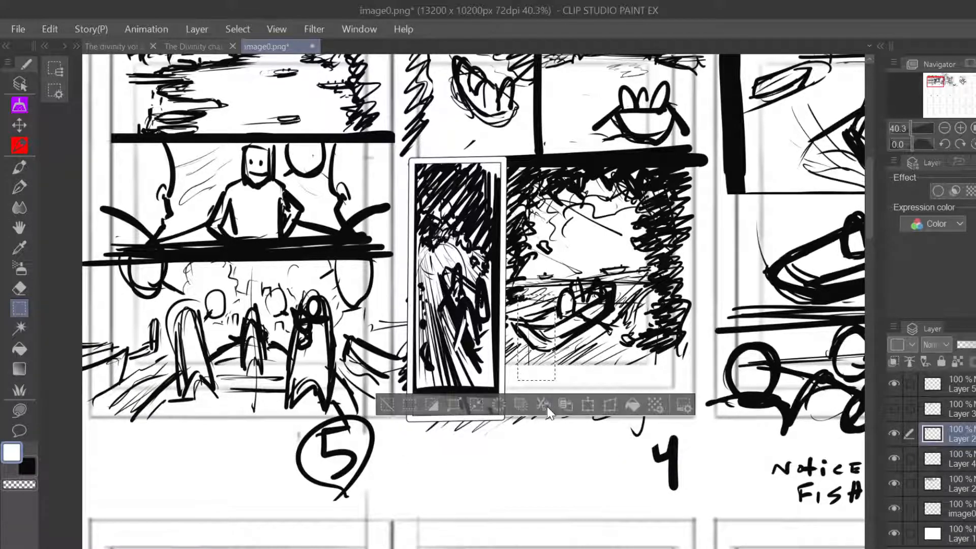
{"action": "left_click", "coordinate": [391, 405]}
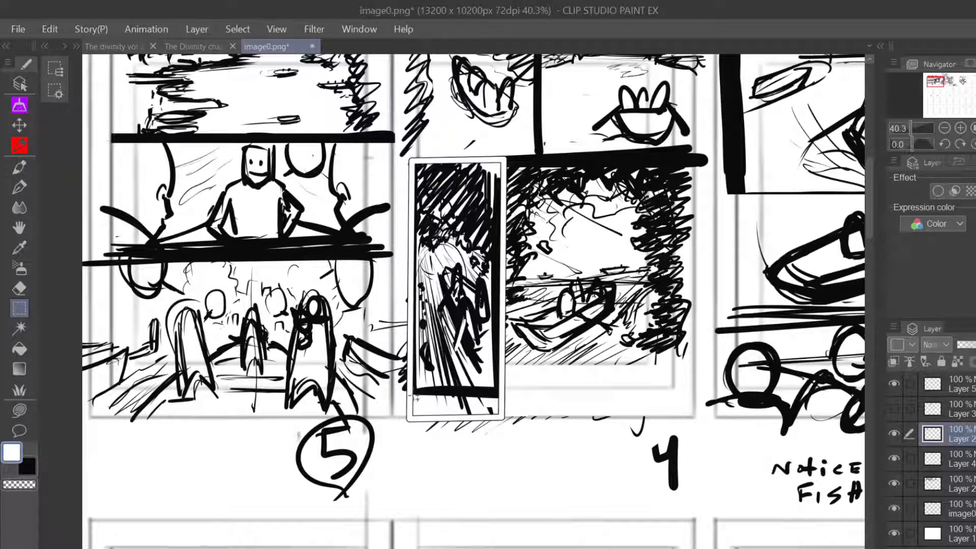
{"action": "mouse_move", "coordinate": [418, 391]}
{"action": "left_mouse_down"}
{"action": "mouse_move", "coordinate": [515, 431]}
{"action": "mouse_move", "coordinate": [501, 431]}
{"action": "left_mouse_up"}
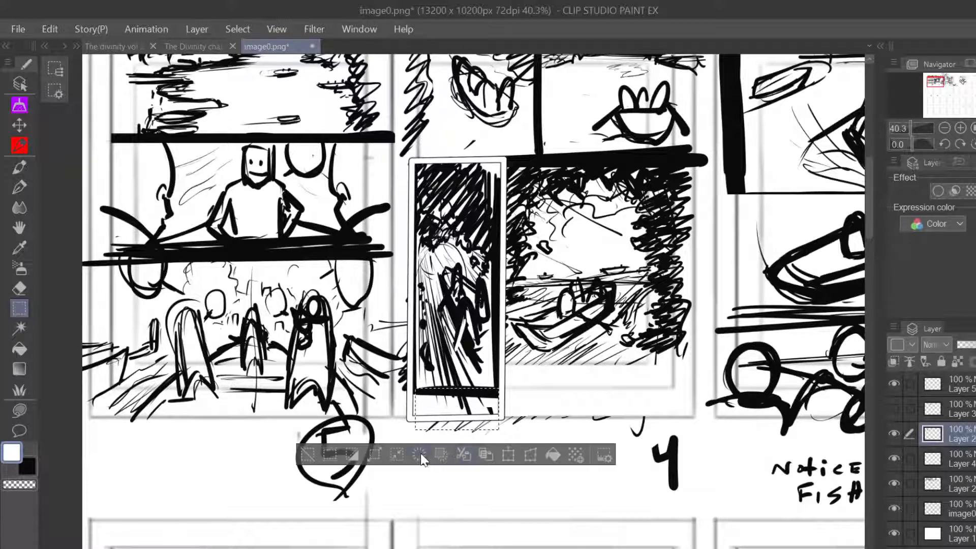
{"action": "left_click", "coordinate": [419, 453]}
{"action": "left_click", "coordinate": [308, 457]}
{"action": "scroll", "coordinate": [558, 356], "scroll_direction": "down", "scroll_amount": 2}
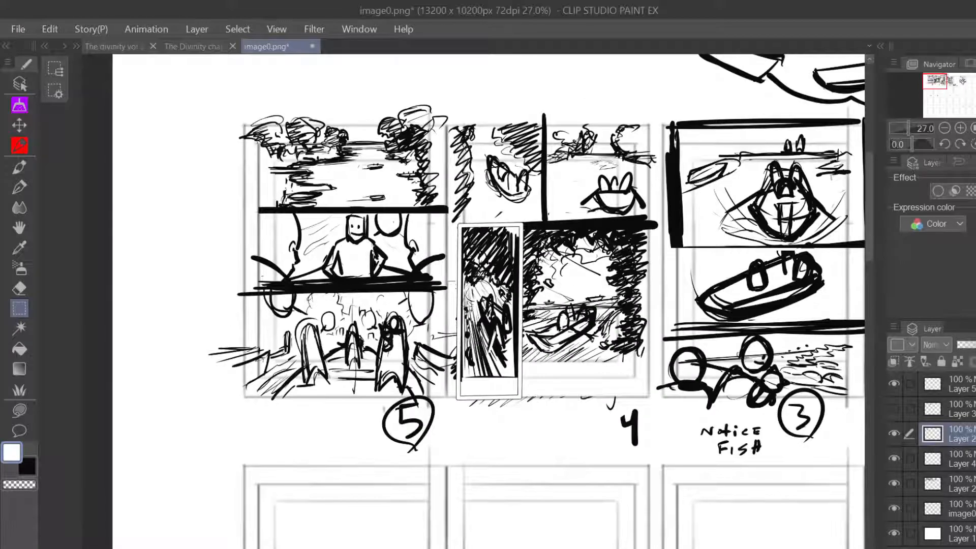
- Select the gutter strip between pages 5 and 4 and delete the stray strokes there from Layer 4 and the layer below it
{"action": "left_click_drag", "start_coordinate": [448, 281], "coordinate": [460, 454]}
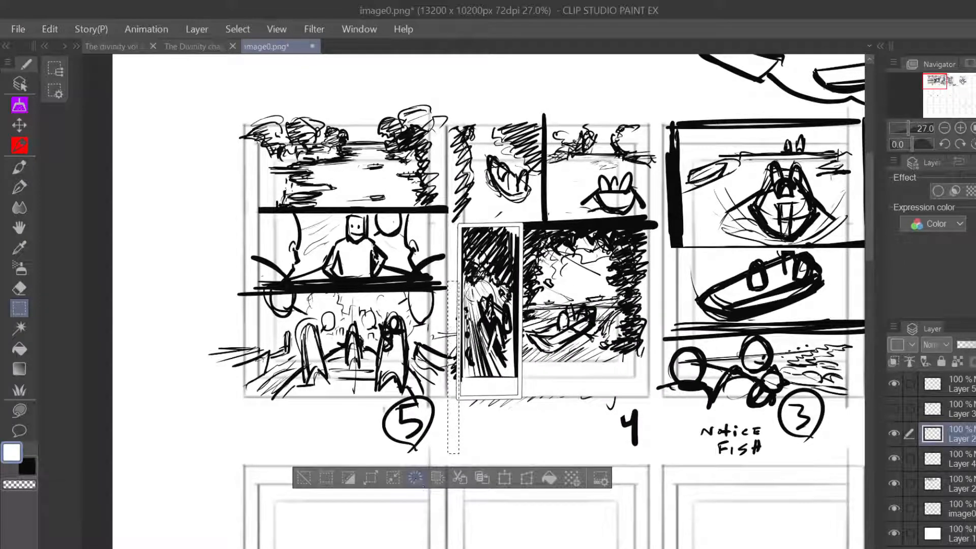
{"action": "left_click", "coordinate": [967, 457]}
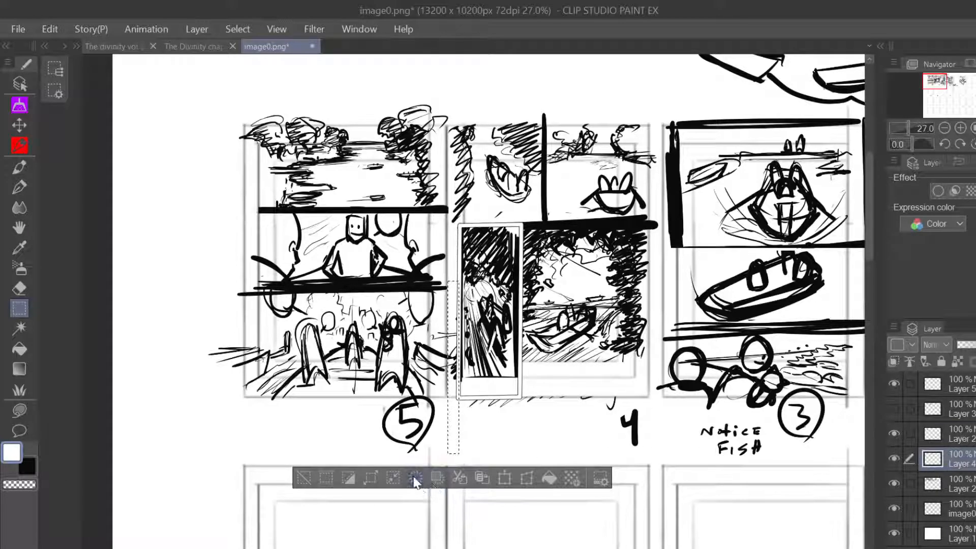
{"action": "left_click", "coordinate": [972, 485]}
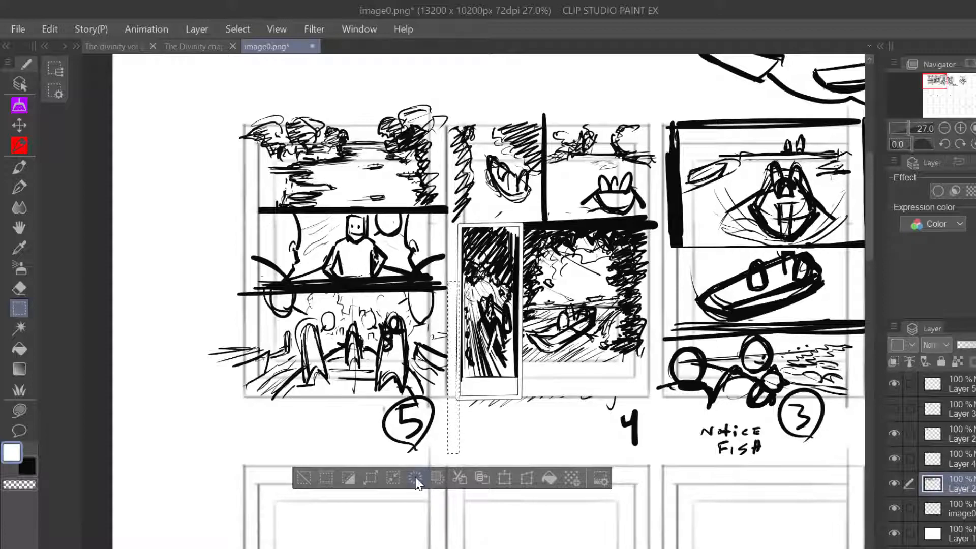
{"action": "left_click", "coordinate": [304, 478]}
- Ink dense black foliage with the pen across the top of page 4's upper-right boat panel on the main sketch layer
{"action": "scroll", "coordinate": [657, 316], "scroll_direction": "down", "scroll_amount": 2}
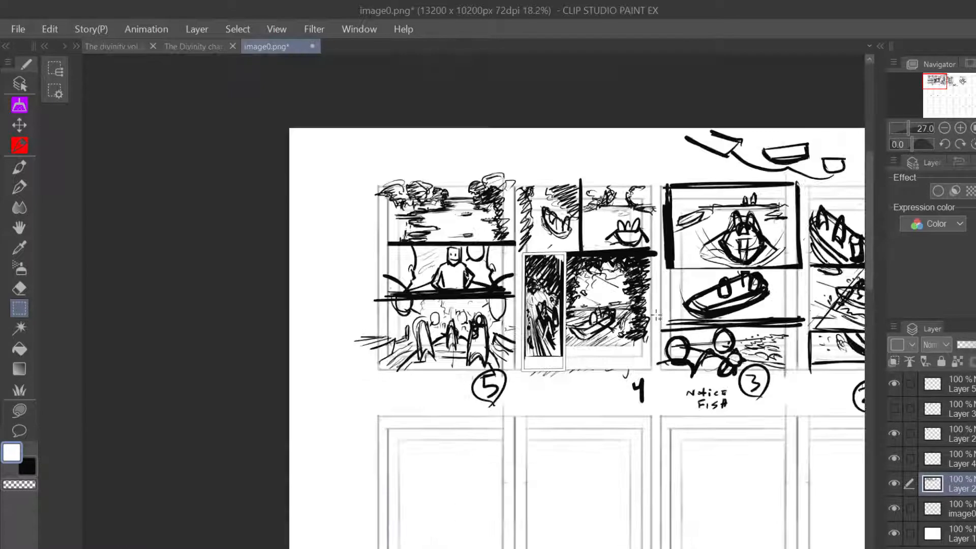
{"action": "scroll", "coordinate": [657, 316], "scroll_direction": "up", "scroll_amount": 3}
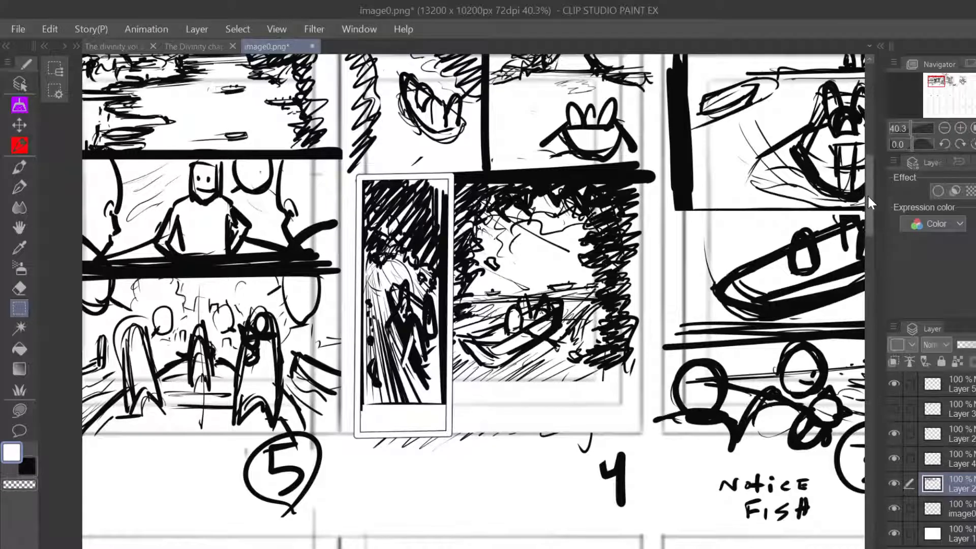
{"action": "left_click_drag", "start_coordinate": [867, 194], "coordinate": [868, 180]}
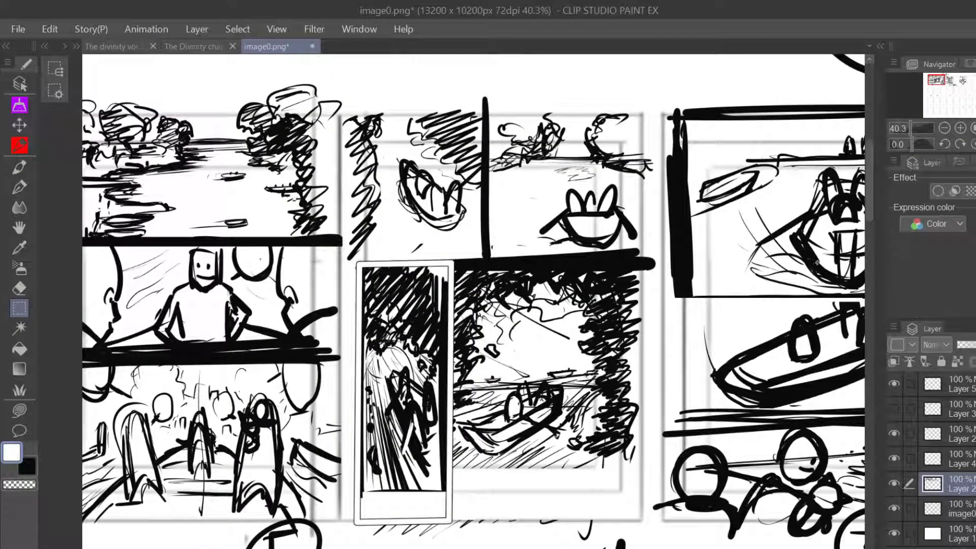
{"action": "left_click", "coordinate": [895, 482]}
{"action": "left_click", "coordinate": [896, 482]}
{"action": "left_click", "coordinate": [27, 466]}
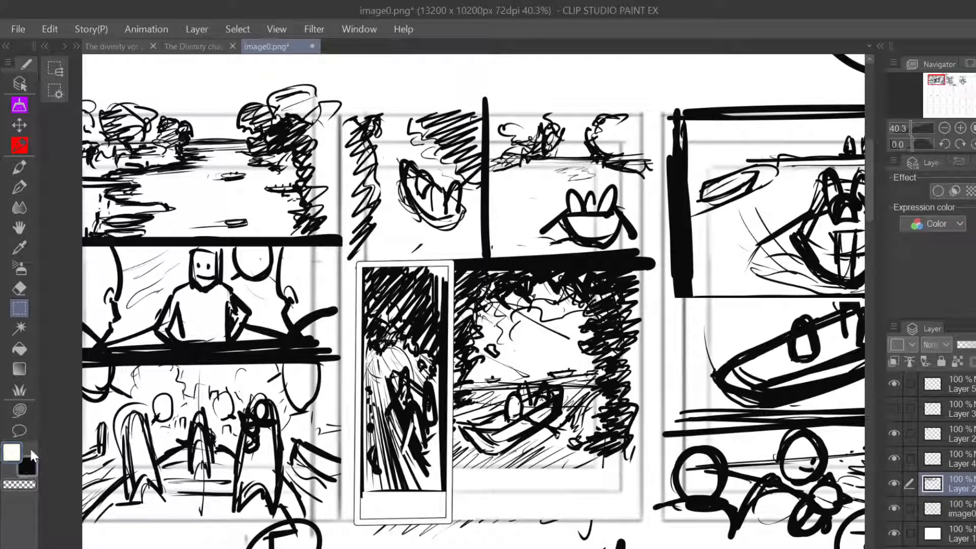
{"action": "left_click", "coordinate": [19, 187]}
{"action": "mouse_move", "coordinate": [634, 126]}
{"action": "left_mouse_down"}
{"action": "mouse_move", "coordinate": [607, 120]}
{"action": "mouse_move", "coordinate": [598, 143]}
{"action": "mouse_move", "coordinate": [630, 131]}
{"action": "mouse_move", "coordinate": [642, 153]}
{"action": "mouse_move", "coordinate": [623, 113]}
{"action": "left_mouse_up"}
{"action": "mouse_move", "coordinate": [501, 117]}
{"action": "left_mouse_down"}
{"action": "mouse_move", "coordinate": [490, 133]}
{"action": "mouse_move", "coordinate": [541, 107]}
{"action": "mouse_move", "coordinate": [508, 116]}
{"action": "mouse_move", "coordinate": [534, 135]}
{"action": "mouse_move", "coordinate": [487, 152]}
{"action": "mouse_move", "coordinate": [505, 108]}
{"action": "mouse_move", "coordinate": [509, 147]}
{"action": "mouse_move", "coordinate": [559, 120]}
{"action": "mouse_move", "coordinate": [499, 155]}
{"action": "mouse_move", "coordinate": [531, 134]}
{"action": "mouse_move", "coordinate": [515, 121]}
{"action": "mouse_move", "coordinate": [484, 106]}
{"action": "left_mouse_up"}
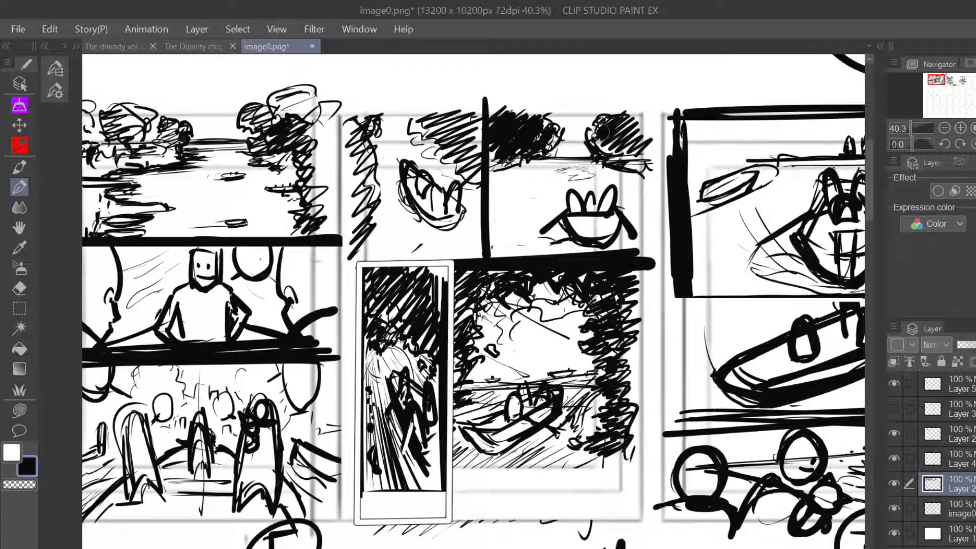
{"action": "mouse_move", "coordinate": [559, 118]}
{"action": "left_mouse_down"}
{"action": "mouse_move", "coordinate": [592, 122]}
{"action": "mouse_move", "coordinate": [589, 114]}
{"action": "mouse_move", "coordinate": [559, 117]}
{"action": "mouse_move", "coordinate": [593, 134]}
{"action": "mouse_move", "coordinate": [542, 119]}
{"action": "left_mouse_up"}
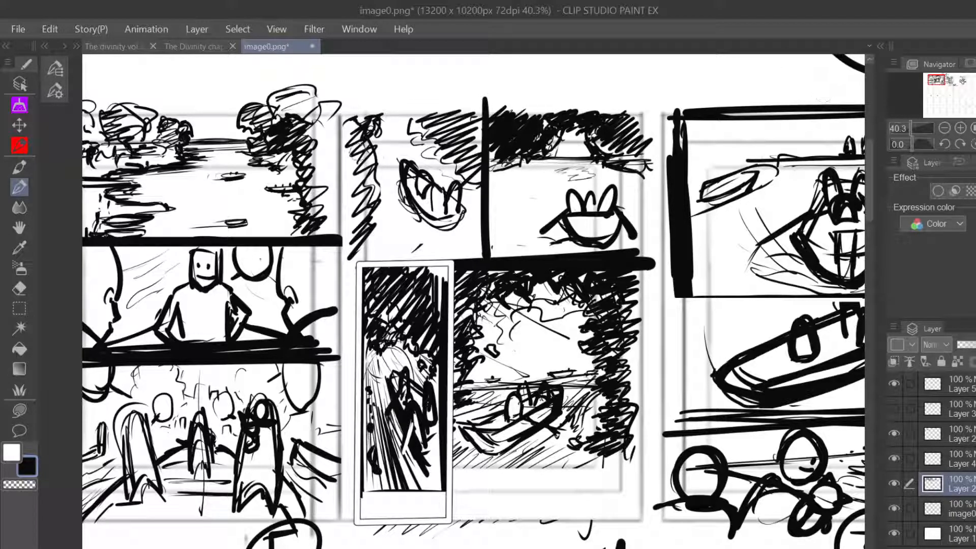
- Darken the foliage along the left edge and upper right of page 4's upper-left boat panel with black hatching
{"action": "left_click_drag", "start_coordinate": [359, 136], "coordinate": [343, 250]}
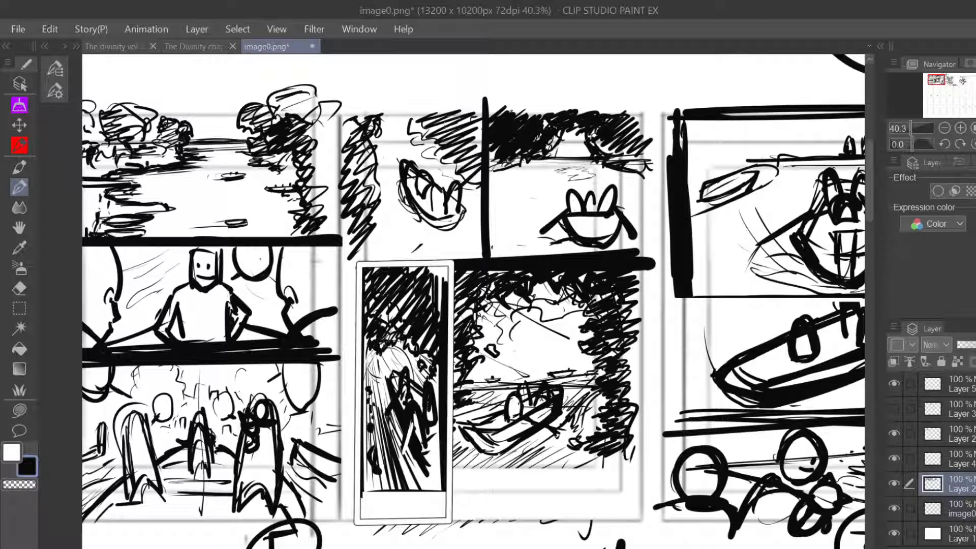
{"action": "mouse_move", "coordinate": [465, 125]}
{"action": "left_mouse_down"}
{"action": "mouse_move", "coordinate": [481, 155]}
{"action": "mouse_move", "coordinate": [474, 168]}
{"action": "left_mouse_up"}
{"action": "mouse_move", "coordinate": [363, 189]}
{"action": "left_mouse_down"}
{"action": "mouse_move", "coordinate": [340, 137]}
{"action": "mouse_move", "coordinate": [349, 262]}
{"action": "left_mouse_up"}
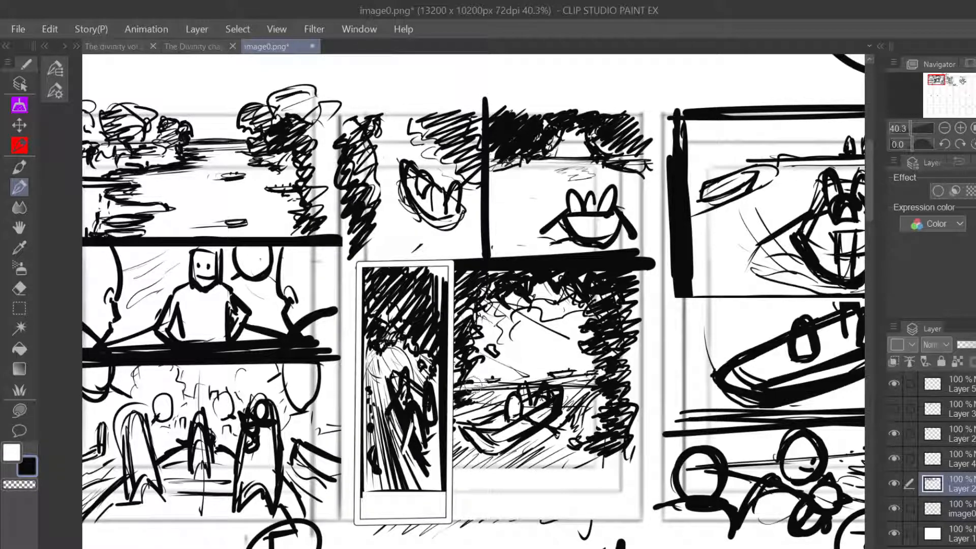
- Add black leaf clusters overhead and darken the foliage and water shading in page 4's lower boat panel
{"action": "mouse_move", "coordinate": [487, 379]}
{"action": "left_mouse_down"}
{"action": "mouse_move", "coordinate": [477, 345]}
{"action": "mouse_move", "coordinate": [487, 321]}
{"action": "mouse_move", "coordinate": [508, 325]}
{"action": "mouse_move", "coordinate": [528, 305]}
{"action": "mouse_move", "coordinate": [488, 310]}
{"action": "mouse_move", "coordinate": [510, 318]}
{"action": "mouse_move", "coordinate": [526, 300]}
{"action": "mouse_move", "coordinate": [572, 302]}
{"action": "left_mouse_up"}
{"action": "mouse_move", "coordinate": [506, 320]}
{"action": "left_mouse_down"}
{"action": "mouse_move", "coordinate": [530, 337]}
{"action": "mouse_move", "coordinate": [531, 327]}
{"action": "mouse_move", "coordinate": [559, 327]}
{"action": "mouse_move", "coordinate": [575, 362]}
{"action": "mouse_move", "coordinate": [603, 319]}
{"action": "left_mouse_up"}
{"action": "mouse_move", "coordinate": [516, 338]}
{"action": "left_mouse_down"}
{"action": "mouse_move", "coordinate": [506, 336]}
{"action": "mouse_move", "coordinate": [508, 366]}
{"action": "mouse_move", "coordinate": [480, 330]}
{"action": "mouse_move", "coordinate": [483, 367]}
{"action": "mouse_move", "coordinate": [468, 353]}
{"action": "mouse_move", "coordinate": [495, 322]}
{"action": "mouse_move", "coordinate": [488, 336]}
{"action": "mouse_move", "coordinate": [520, 330]}
{"action": "mouse_move", "coordinate": [514, 346]}
{"action": "mouse_move", "coordinate": [523, 361]}
{"action": "mouse_move", "coordinate": [569, 361]}
{"action": "mouse_move", "coordinate": [553, 350]}
{"action": "mouse_move", "coordinate": [597, 365]}
{"action": "left_mouse_up"}
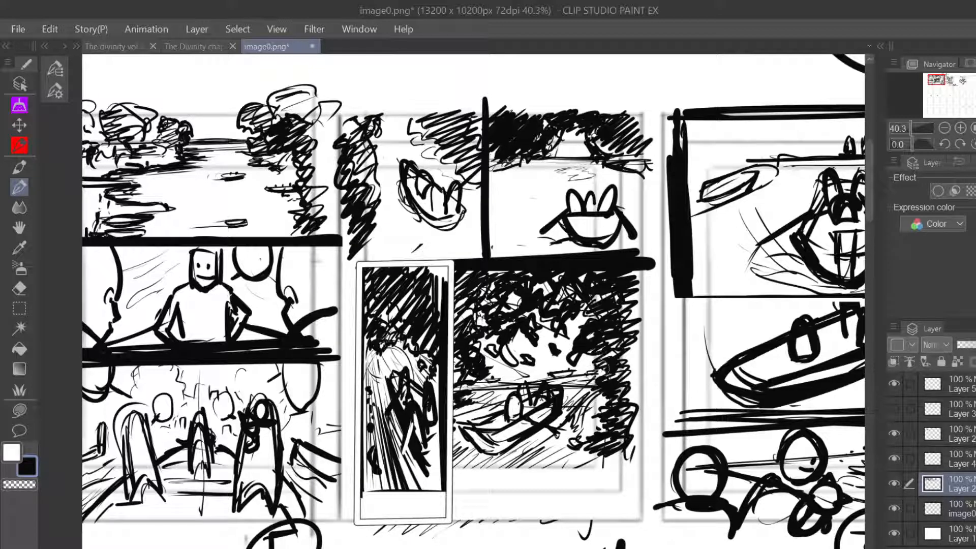
{"action": "left_click_drag", "start_coordinate": [533, 370], "coordinate": [563, 375]}
{"action": "left_click", "coordinate": [558, 366]}
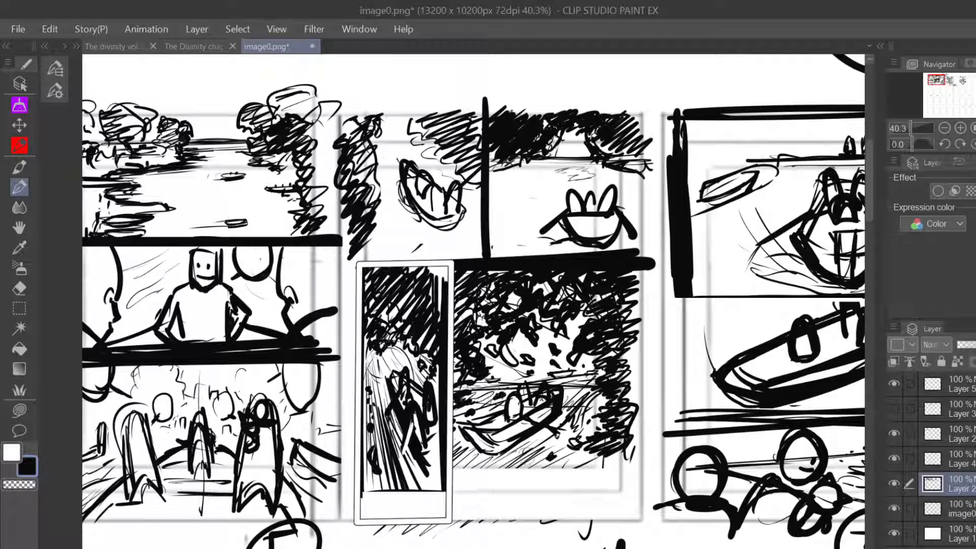
{"action": "left_click_drag", "start_coordinate": [523, 453], "coordinate": [520, 462]}
{"action": "mouse_move", "coordinate": [583, 467]}
{"action": "left_mouse_down"}
{"action": "mouse_move", "coordinate": [626, 450]}
{"action": "mouse_move", "coordinate": [626, 479]}
{"action": "left_mouse_up"}
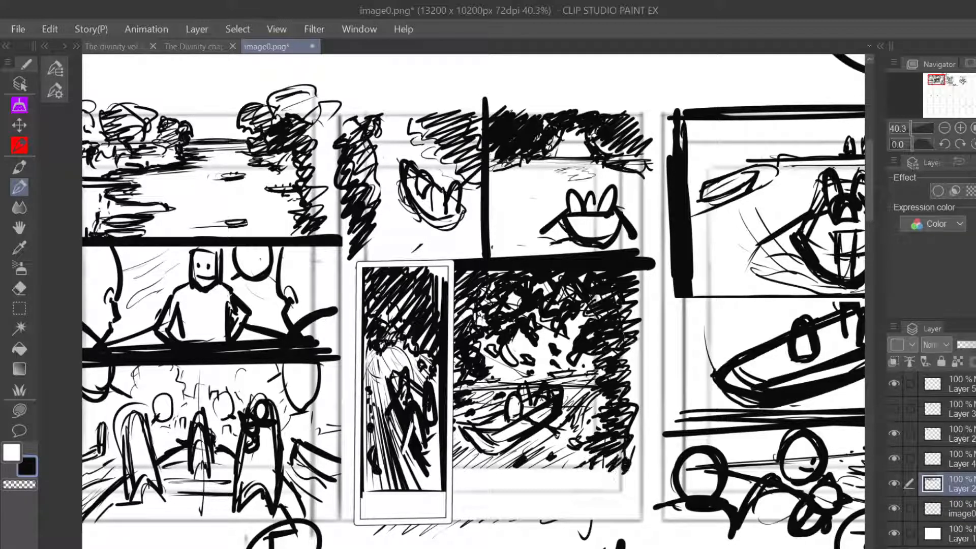
- Fill the right edge of page 4's lower boat panel with solid black, undoing the stray diagonal stroke across it
{"action": "mouse_move", "coordinate": [641, 270]}
{"action": "left_mouse_down"}
{"action": "mouse_move", "coordinate": [633, 453]}
{"action": "mouse_move", "coordinate": [623, 402]}
{"action": "left_mouse_up"}
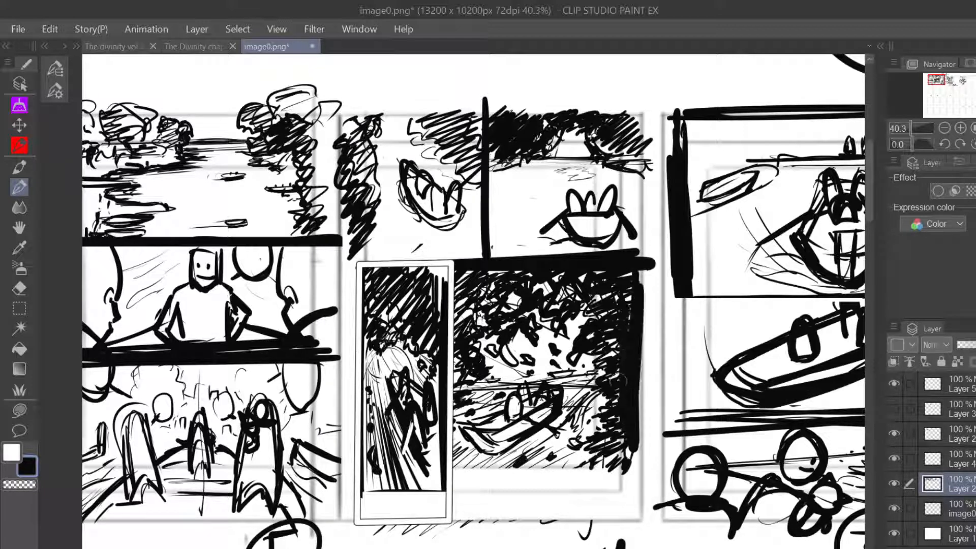
{"action": "mouse_move", "coordinate": [626, 305]}
{"action": "left_mouse_down"}
{"action": "mouse_move", "coordinate": [616, 470]}
{"action": "mouse_move", "coordinate": [638, 450]}
{"action": "left_mouse_up"}
{"action": "left_click_drag", "start_coordinate": [643, 326], "coordinate": [636, 473]}
{"action": "left_click_drag", "start_coordinate": [641, 305], "coordinate": [633, 483]}
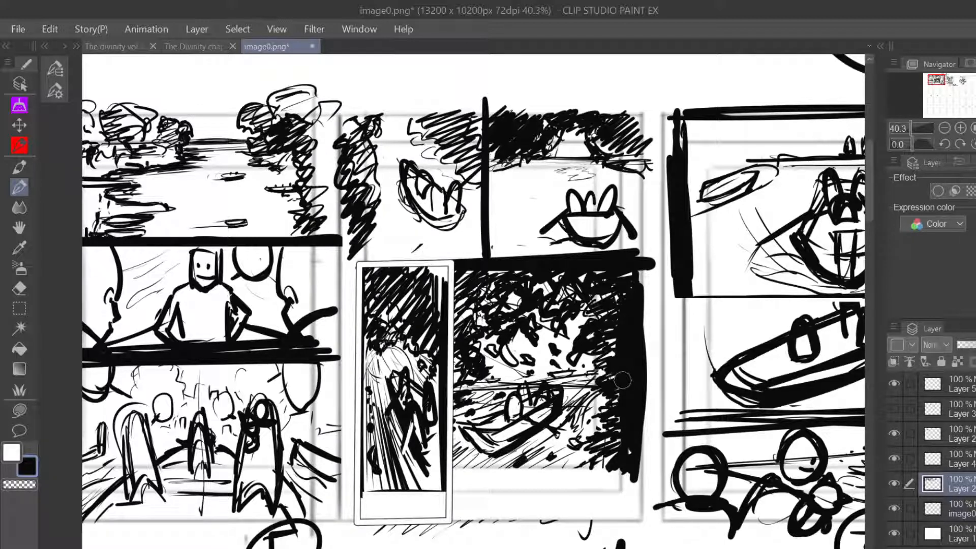
{"action": "left_click_drag", "start_coordinate": [616, 369], "coordinate": [453, 482]}
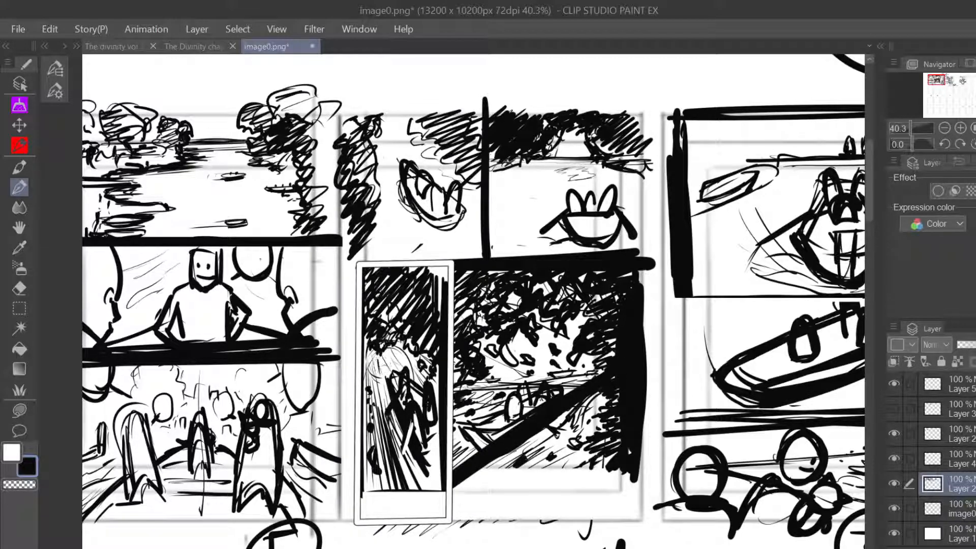
{"action": "key", "text": "ctrl+z"}
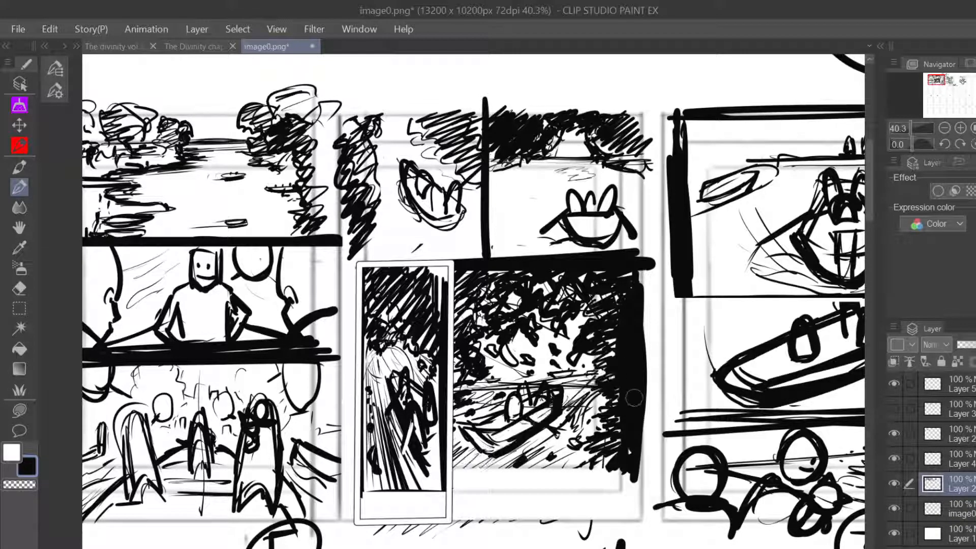
- Make Layer 5 active, show the hidden red overlay layer beneath it, and set the drawing color to crimson
{"action": "left_click", "coordinate": [935, 385]}
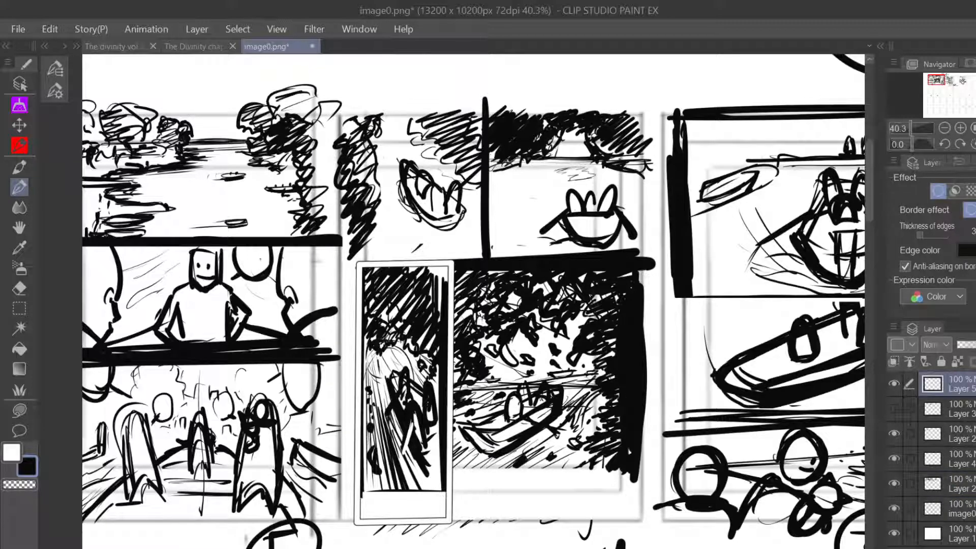
{"action": "left_click", "coordinate": [896, 409]}
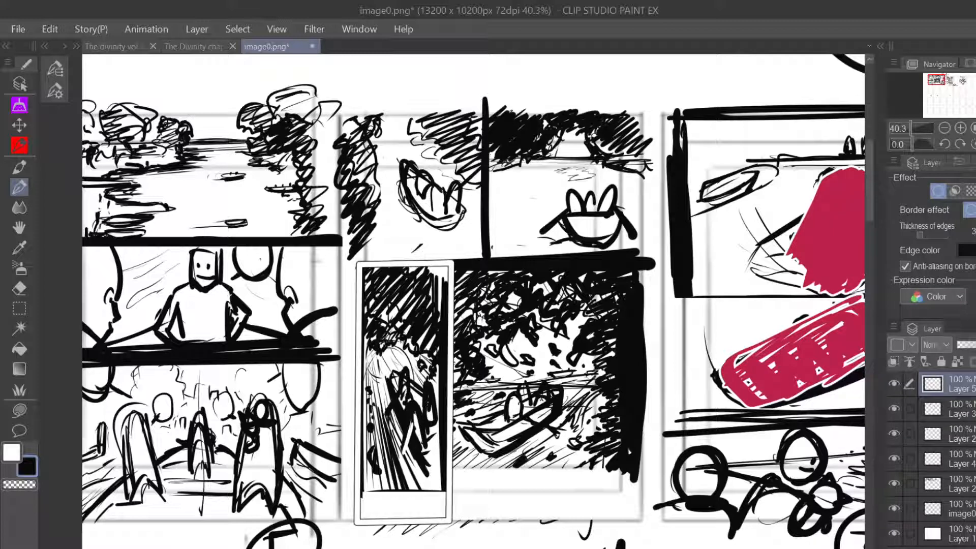
{"action": "double_click", "coordinate": [27, 463]}
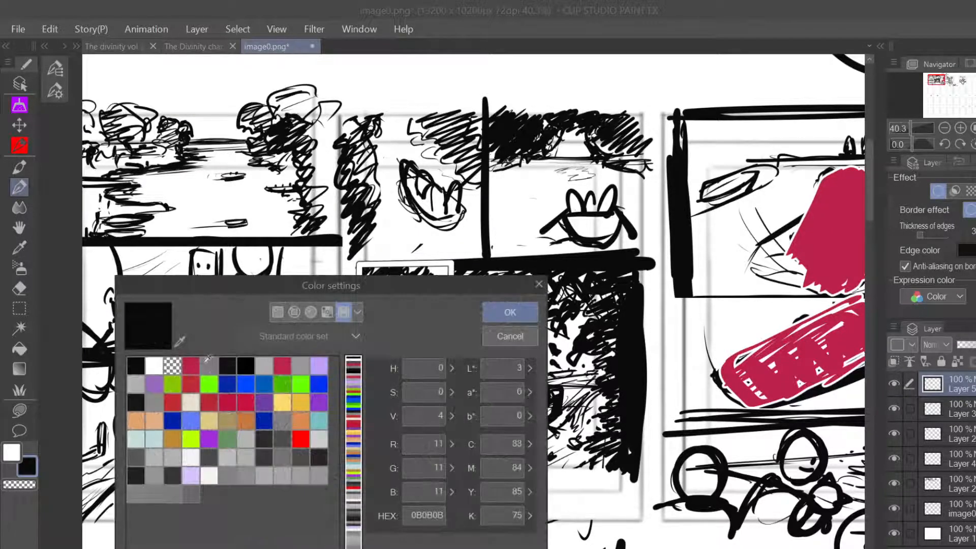
{"action": "left_click", "coordinate": [191, 365]}
{"action": "left_click", "coordinate": [534, 309]}
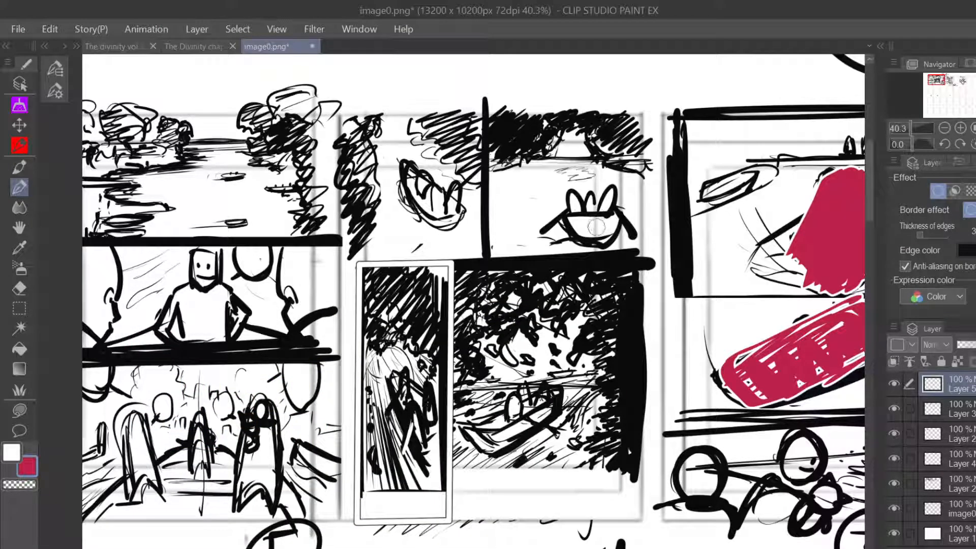
- Draw red direction arrows over page 4's upper boat panels and bottom row to show the reading flow, and undo them
{"action": "mouse_move", "coordinate": [599, 231]}
{"action": "left_mouse_down"}
{"action": "mouse_move", "coordinate": [576, 157]}
{"action": "mouse_move", "coordinate": [566, 191]}
{"action": "mouse_move", "coordinate": [613, 178]}
{"action": "left_mouse_up"}
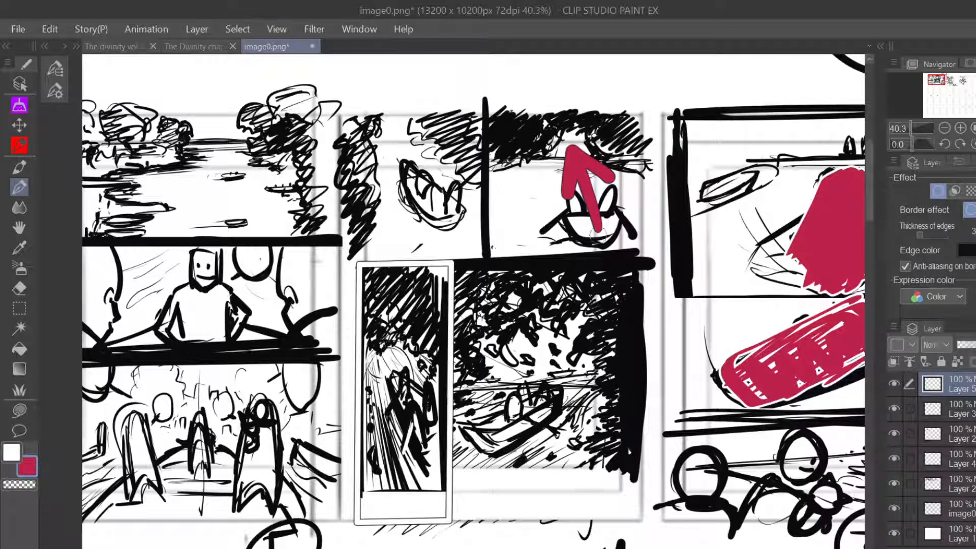
{"action": "mouse_move", "coordinate": [605, 224]}
{"action": "left_mouse_down"}
{"action": "mouse_move", "coordinate": [461, 231]}
{"action": "mouse_move", "coordinate": [395, 140]}
{"action": "mouse_move", "coordinate": [390, 199]}
{"action": "mouse_move", "coordinate": [450, 162]}
{"action": "left_mouse_up"}
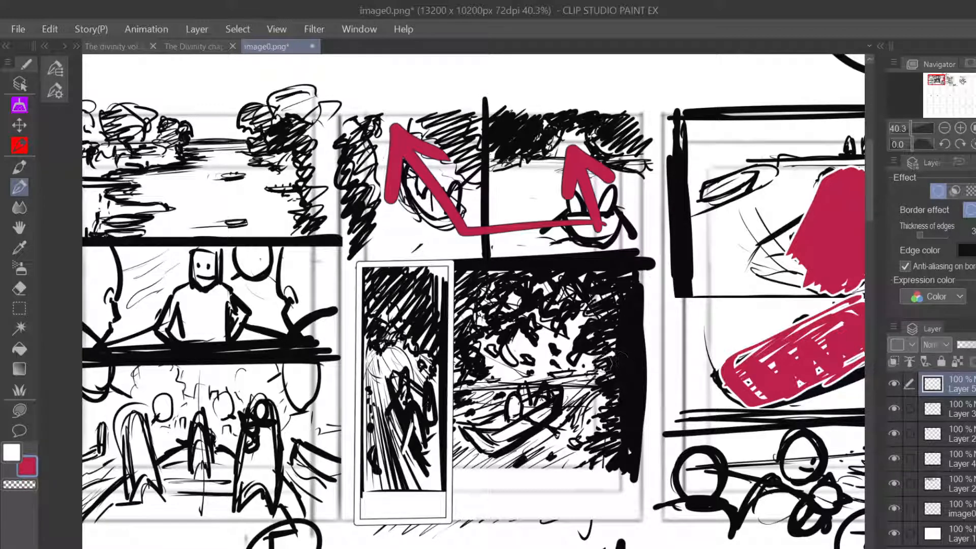
{"action": "mouse_move", "coordinate": [621, 362]}
{"action": "left_mouse_down"}
{"action": "mouse_move", "coordinate": [487, 440]}
{"action": "mouse_move", "coordinate": [435, 498]}
{"action": "mouse_move", "coordinate": [435, 484]}
{"action": "mouse_move", "coordinate": [448, 487]}
{"action": "mouse_move", "coordinate": [438, 484]}
{"action": "mouse_move", "coordinate": [397, 377]}
{"action": "mouse_move", "coordinate": [392, 441]}
{"action": "mouse_move", "coordinate": [427, 387]}
{"action": "mouse_move", "coordinate": [447, 401]}
{"action": "left_mouse_up"}
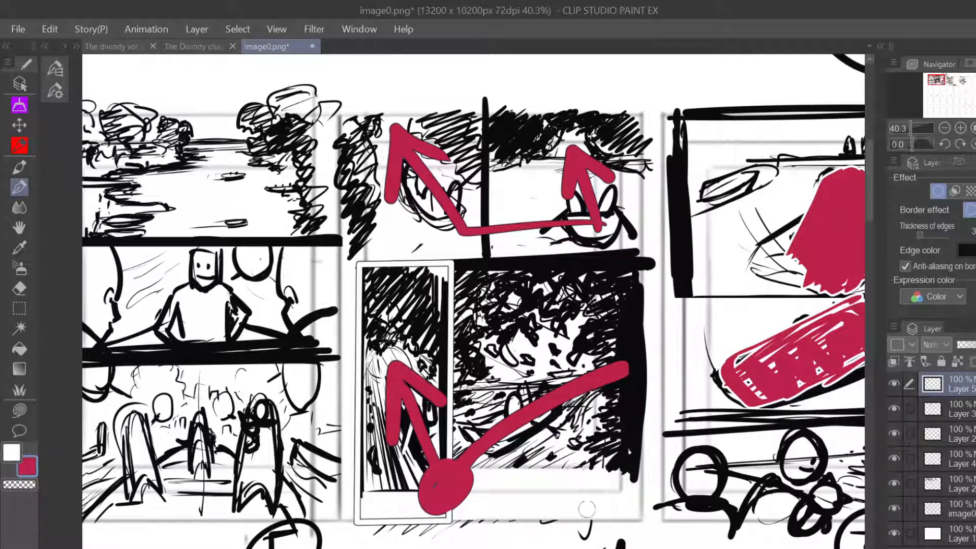
{"action": "key", "text": "ctrl+z"}
{"action": "key", "text": "ctrl+z"}
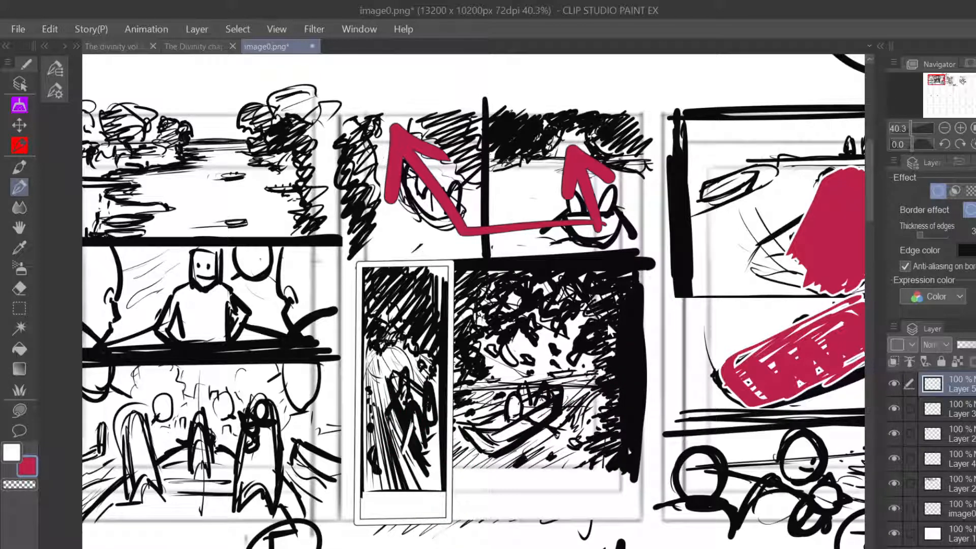
{"action": "key", "text": "ctrl+z"}
{"action": "key", "text": "ctrl+z"}
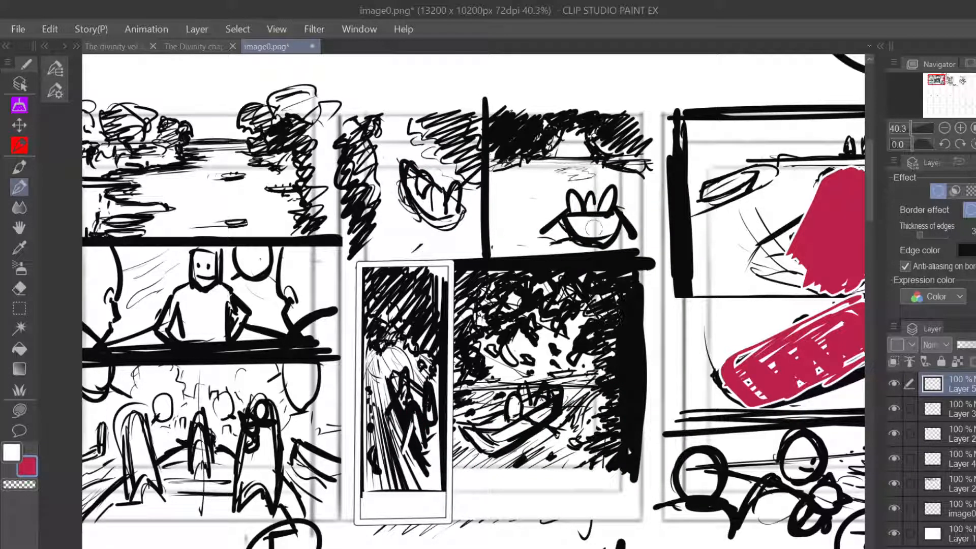
- Mark a red link between the boats in page 4's upper panels and a red outline around the upper-right panel, undoing both
{"action": "mouse_move", "coordinate": [593, 216]}
{"action": "left_mouse_down"}
{"action": "mouse_move", "coordinate": [584, 230]}
{"action": "mouse_move", "coordinate": [600, 218]}
{"action": "mouse_move", "coordinate": [454, 222]}
{"action": "left_mouse_up"}
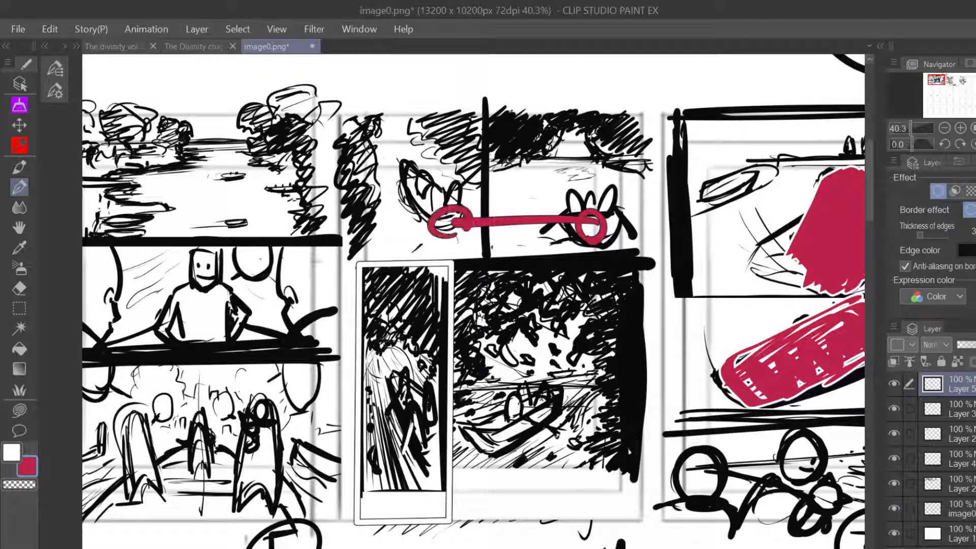
{"action": "key", "text": "ctrl+z"}
{"action": "key", "text": "ctrl+z"}
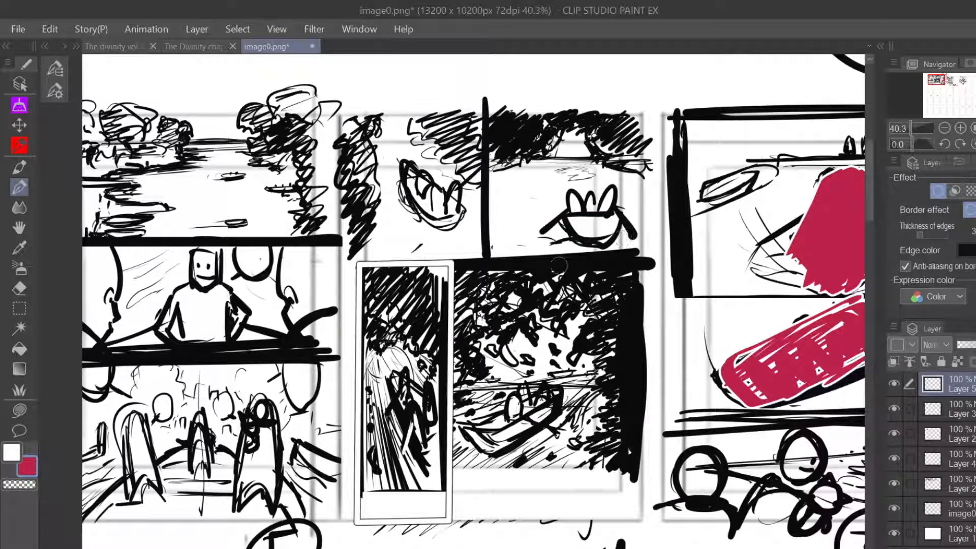
{"action": "mouse_move", "coordinate": [500, 117]}
{"action": "left_mouse_down"}
{"action": "mouse_move", "coordinate": [500, 264]}
{"action": "mouse_move", "coordinate": [646, 269]}
{"action": "mouse_move", "coordinate": [650, 99]}
{"action": "mouse_move", "coordinate": [500, 111]}
{"action": "left_mouse_up"}
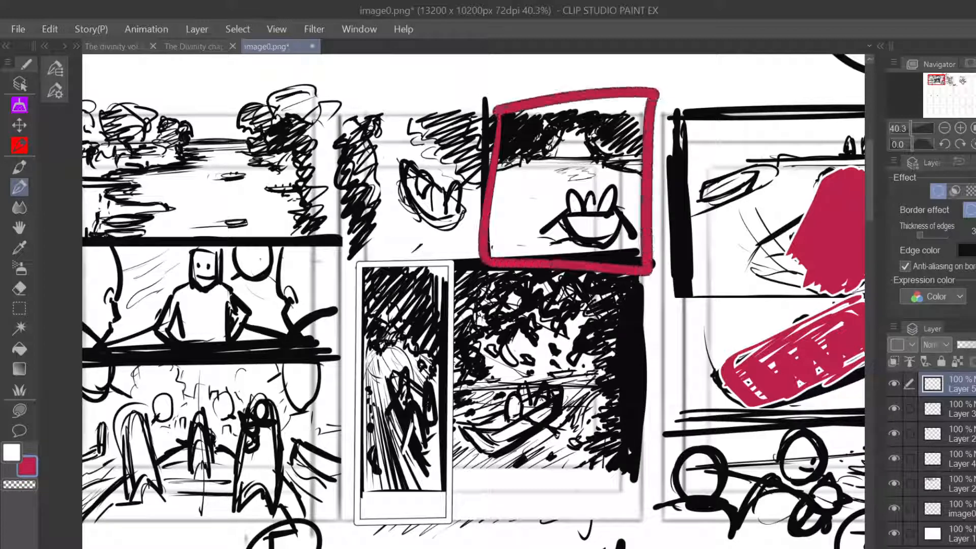
{"action": "key", "text": "ctrl+z"}
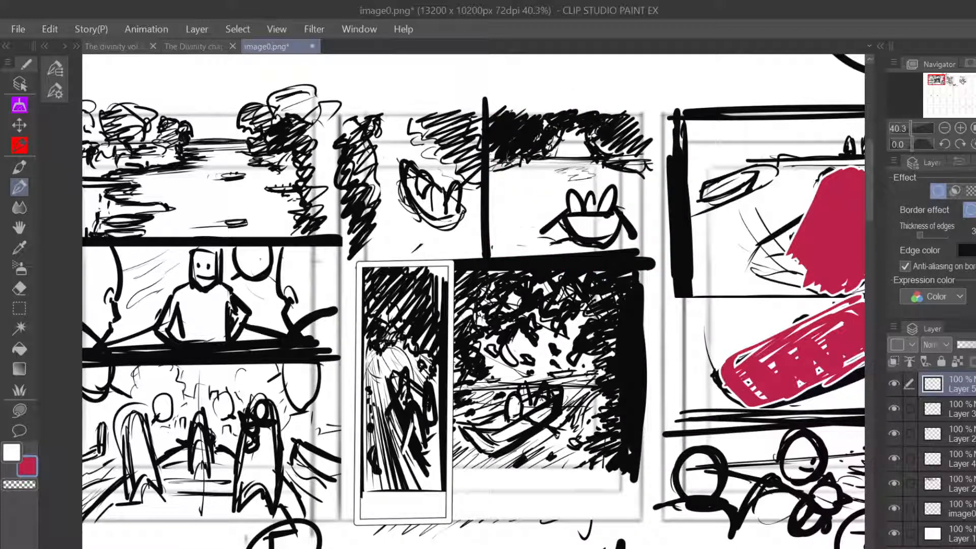
- Mark page 4's upper-right panel with a red oval, link its two boats, and draw an arrow across the lower row, undoing each mark
{"action": "left_click_drag", "start_coordinate": [505, 235], "coordinate": [504, 240]}
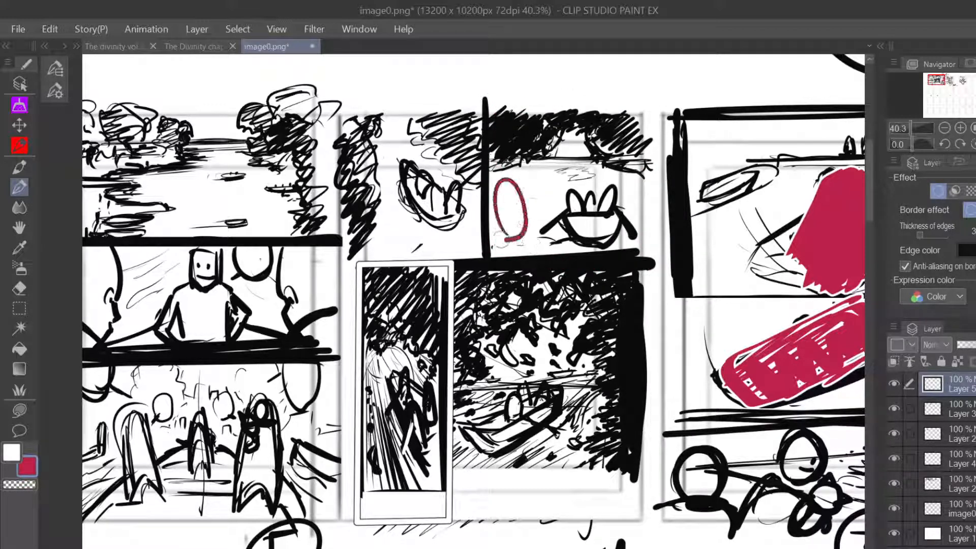
{"action": "key", "text": "ctrl+z"}
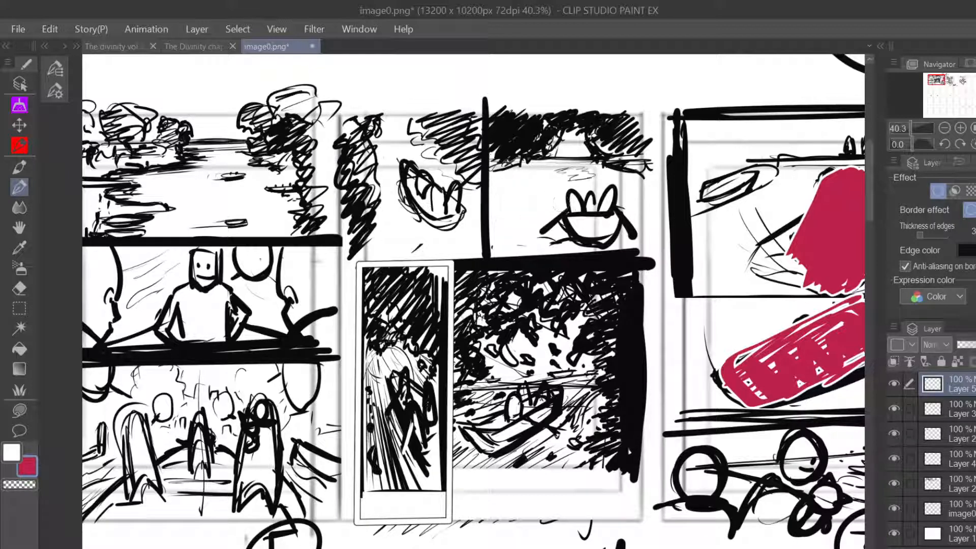
{"action": "left_click_drag", "start_coordinate": [542, 233], "coordinate": [454, 213]}
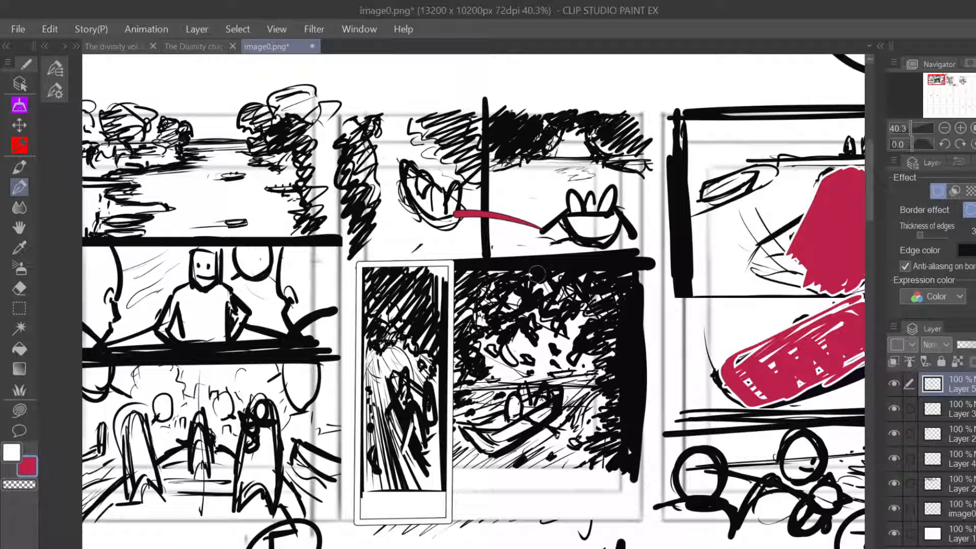
{"action": "key", "text": "ctrl+z"}
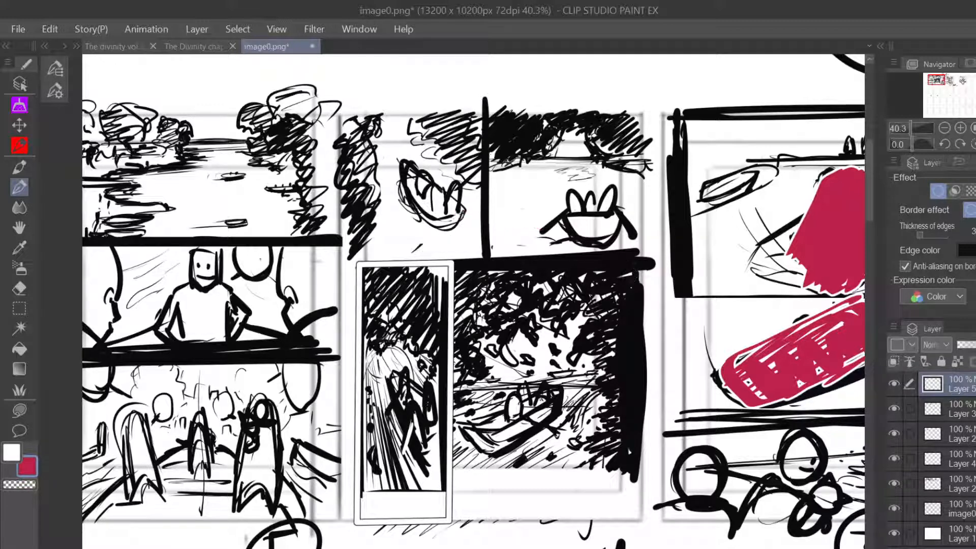
{"action": "mouse_move", "coordinate": [546, 410]}
{"action": "left_mouse_down"}
{"action": "mouse_move", "coordinate": [492, 440]}
{"action": "mouse_move", "coordinate": [409, 391]}
{"action": "mouse_move", "coordinate": [431, 423]}
{"action": "mouse_move", "coordinate": [393, 378]}
{"action": "mouse_move", "coordinate": [447, 383]}
{"action": "mouse_move", "coordinate": [427, 450]}
{"action": "left_mouse_up"}
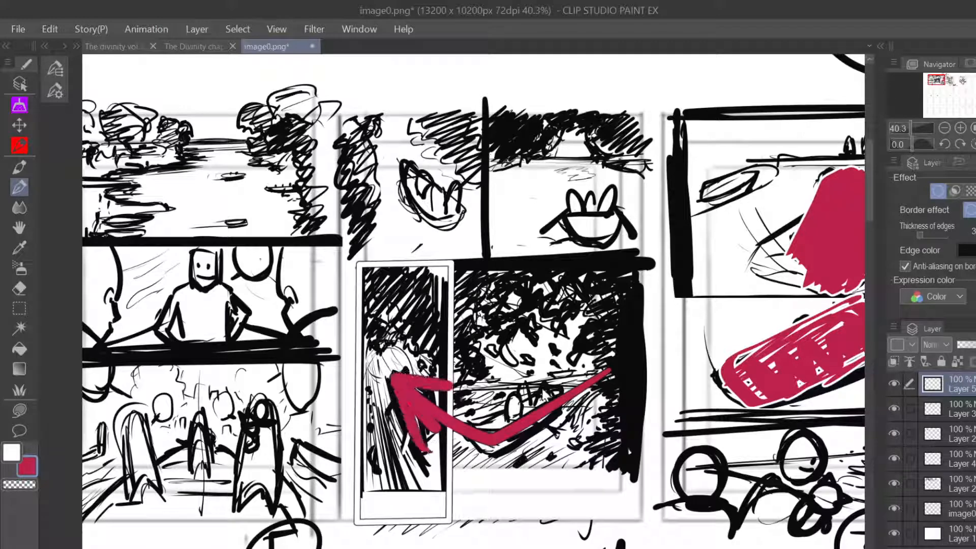
{"action": "key", "text": "ctrl+z"}
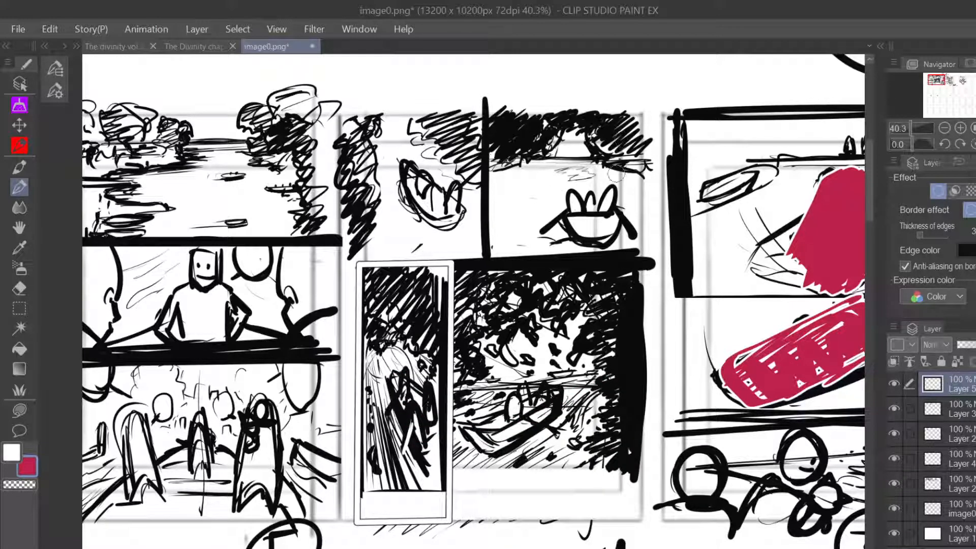
- Hide Layer 5 and set the drawing color back to black
{"action": "left_click", "coordinate": [894, 383]}
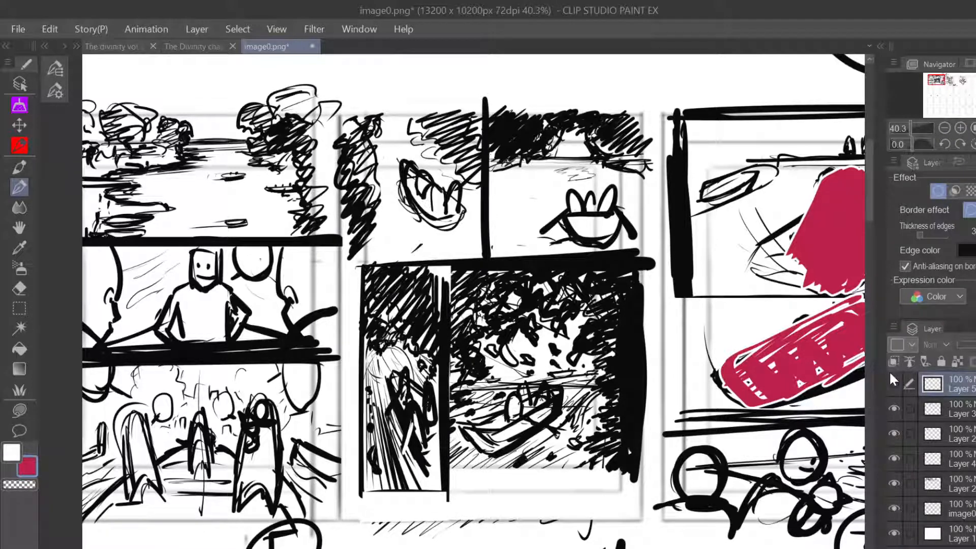
{"action": "left_click", "coordinate": [29, 464]}
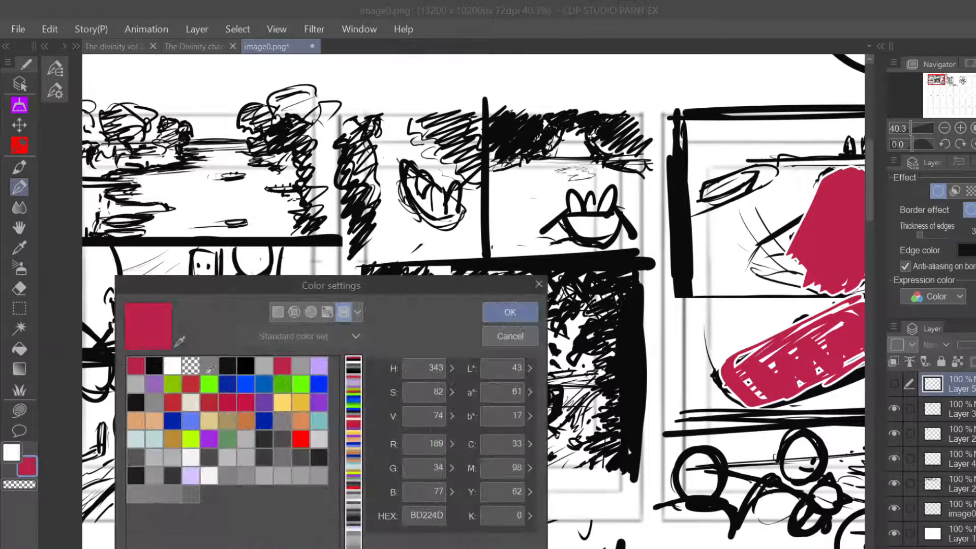
{"action": "left_click", "coordinate": [154, 365]}
{"action": "left_click", "coordinate": [511, 315]}
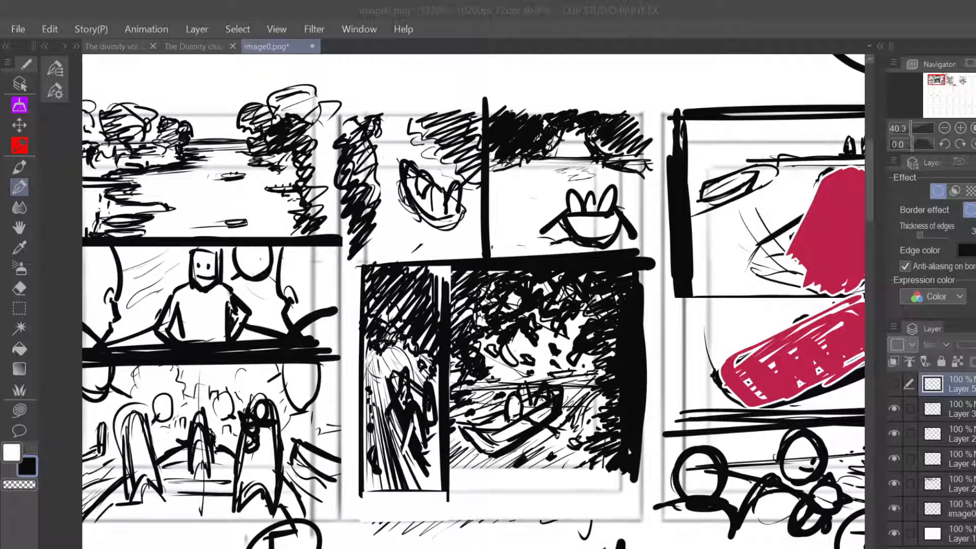
- On Layer 2, clear the ink in a horizontal strip between page 4's upper and lower rows and in the gutter between pages 4 and 3
{"action": "scroll", "coordinate": [577, 199], "scroll_direction": "down", "scroll_amount": 2}
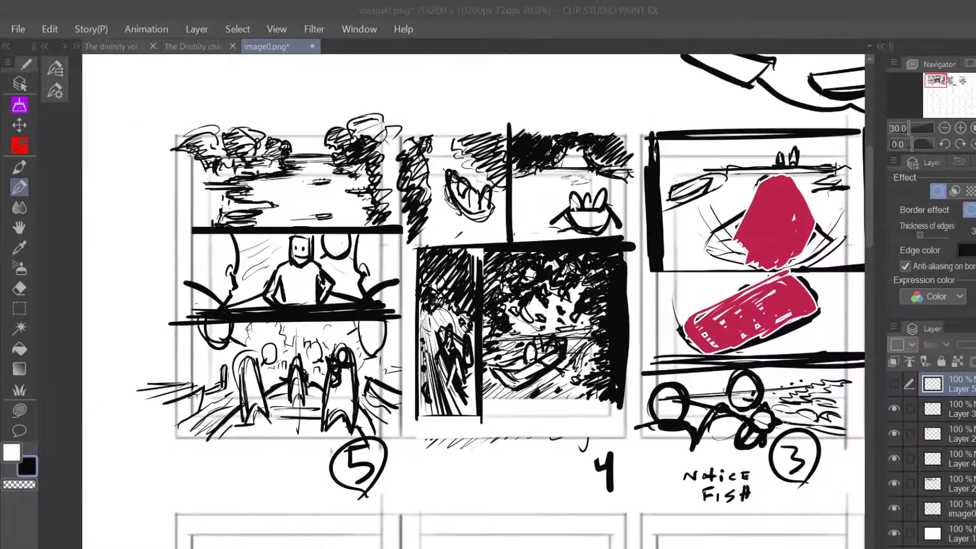
{"action": "scroll", "coordinate": [559, 250], "scroll_direction": "up", "scroll_amount": 1}
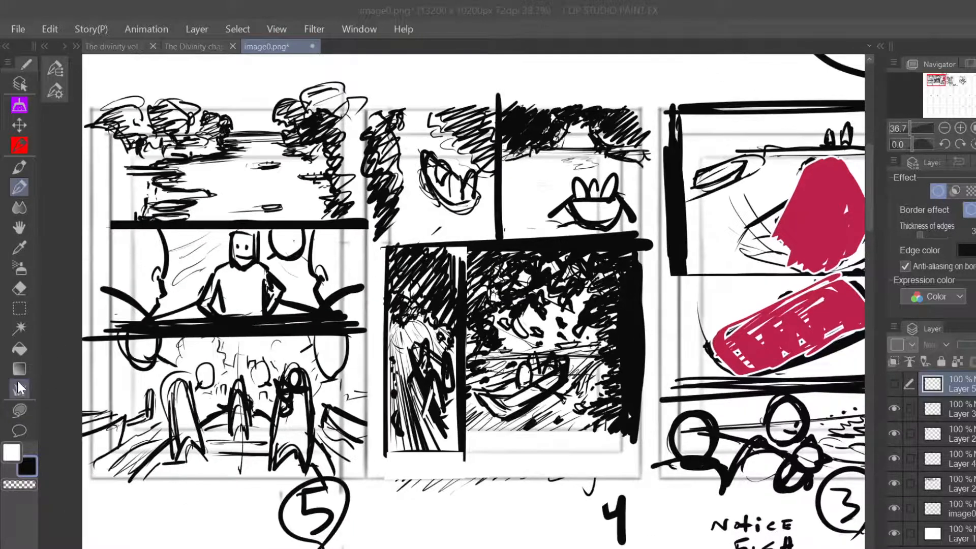
{"action": "left_click", "coordinate": [19, 308]}
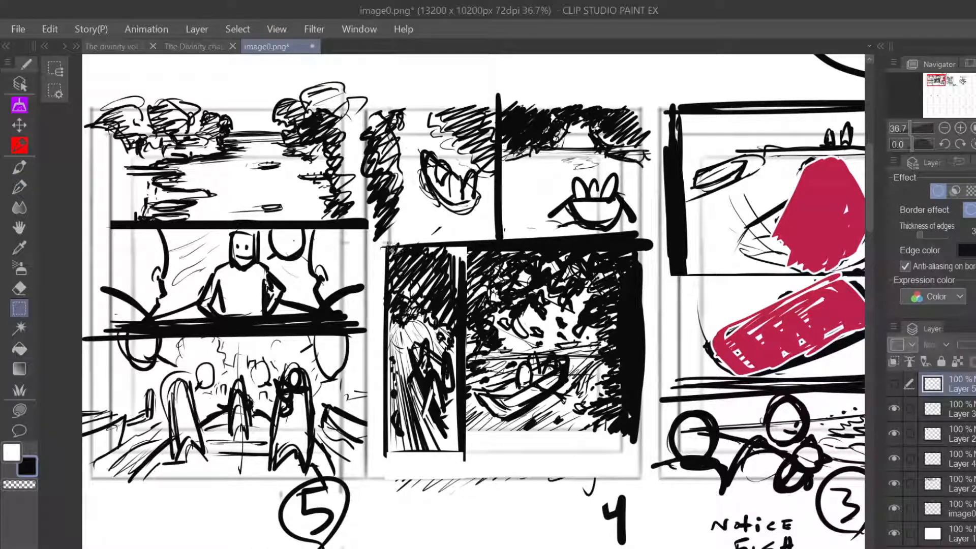
{"action": "left_click_drag", "start_coordinate": [388, 247], "coordinate": [678, 232]}
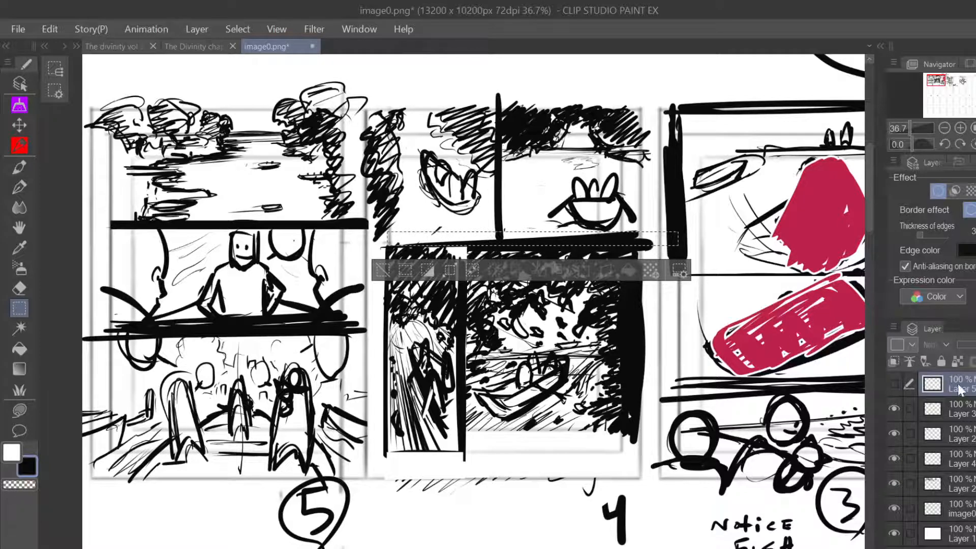
{"action": "left_click", "coordinate": [956, 483]}
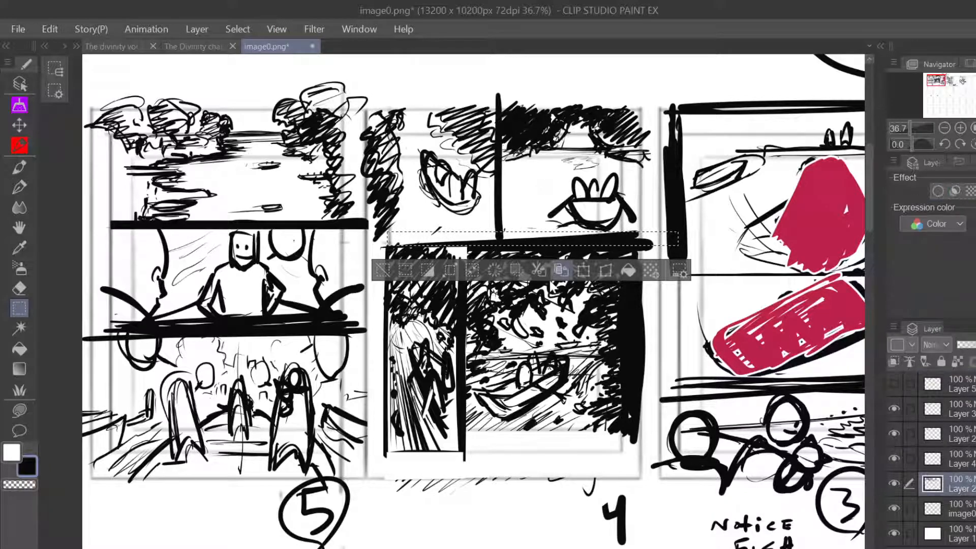
{"action": "left_click", "coordinate": [495, 270]}
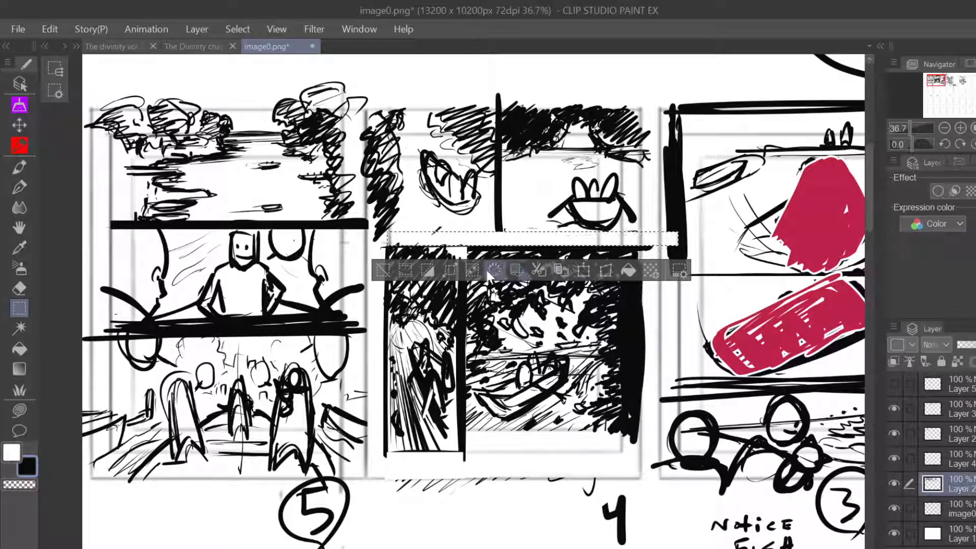
{"action": "left_click", "coordinate": [392, 266]}
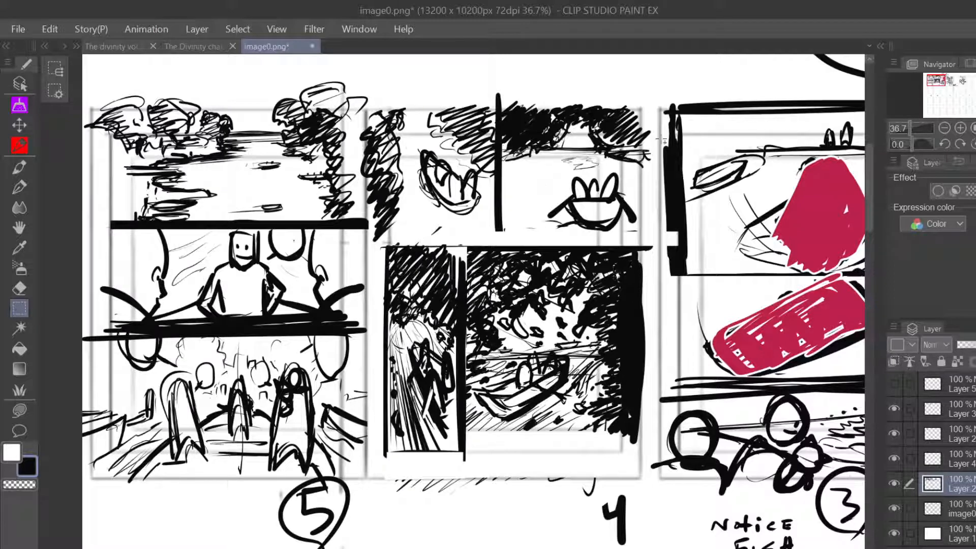
{"action": "left_click_drag", "start_coordinate": [642, 107], "coordinate": [659, 502]}
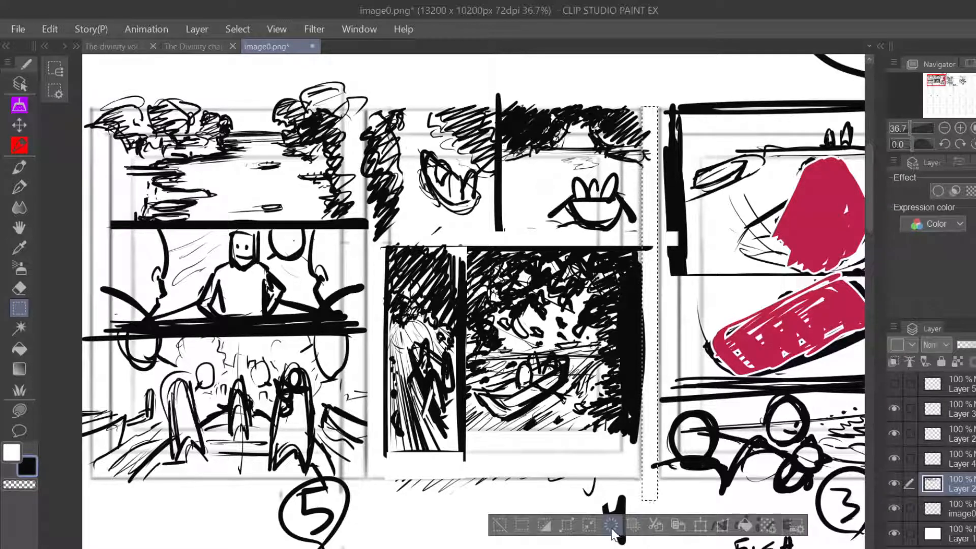
{"action": "left_click", "coordinate": [499, 521]}
- Hide the Layer 3 red overlay covering page 3's boats and switch back to the Pen tool
{"action": "scroll", "coordinate": [504, 341], "scroll_direction": "down", "scroll_amount": 2}
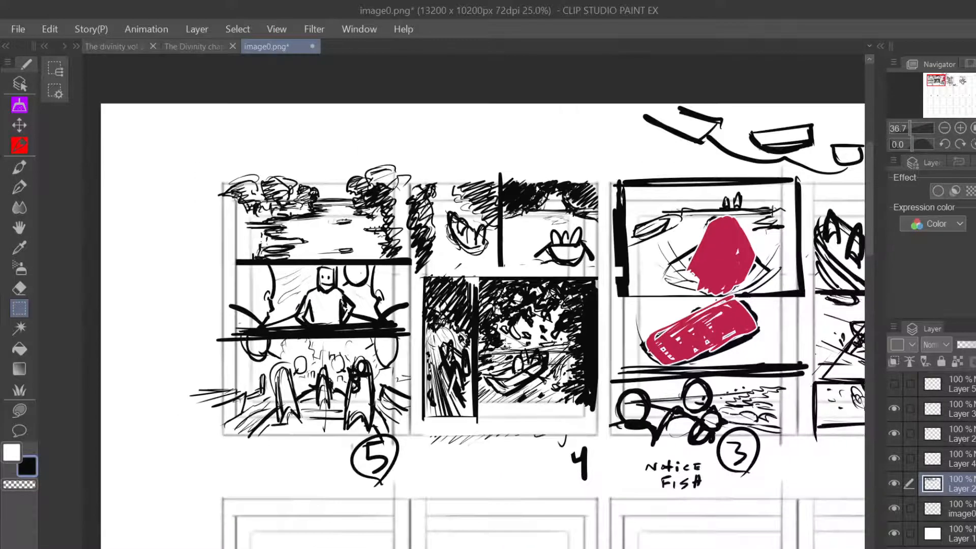
{"action": "left_click_drag", "start_coordinate": [940, 81], "coordinate": [948, 84]}
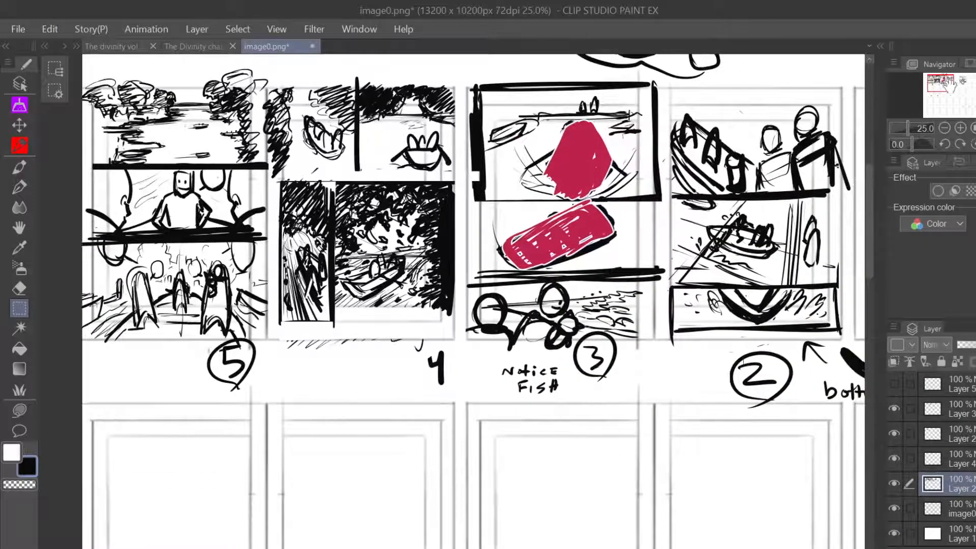
{"action": "left_click", "coordinate": [893, 406]}
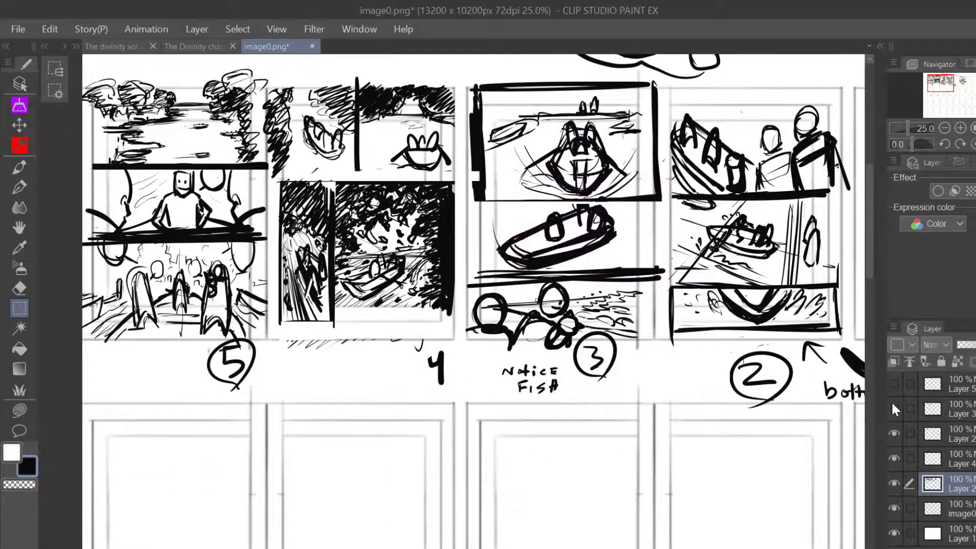
{"action": "scroll", "coordinate": [799, 265], "scroll_direction": "down", "scroll_amount": 1}
{"action": "left_click_drag", "start_coordinate": [962, 82], "coordinate": [965, 87]}
{"action": "scroll", "coordinate": [964, 86], "scroll_direction": "down", "scroll_amount": 1}
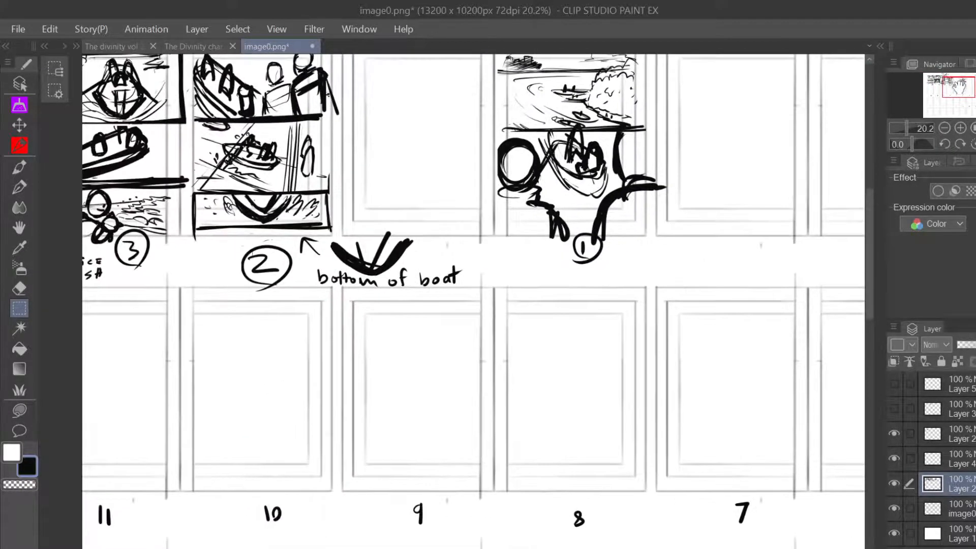
{"action": "left_click", "coordinate": [944, 128]}
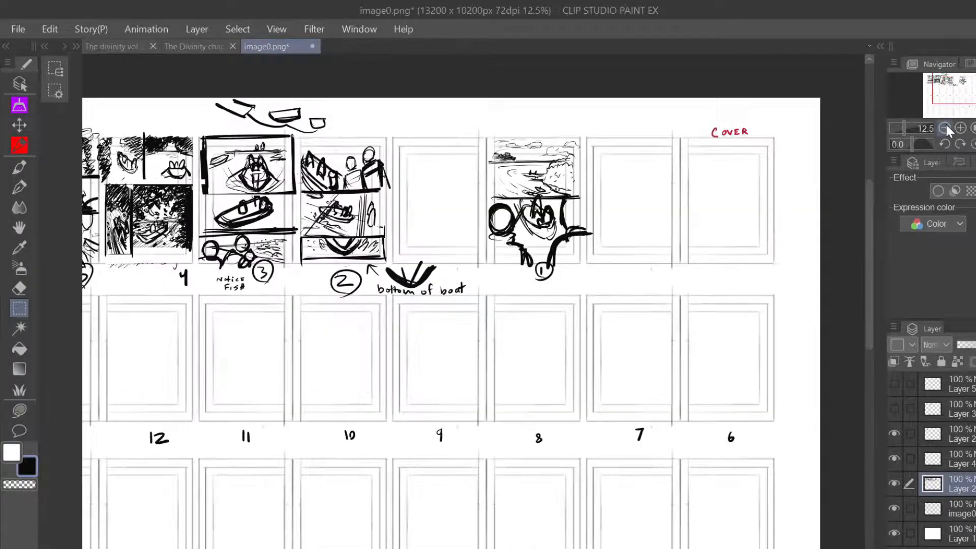
{"action": "left_click_drag", "start_coordinate": [961, 94], "coordinate": [955, 96]}
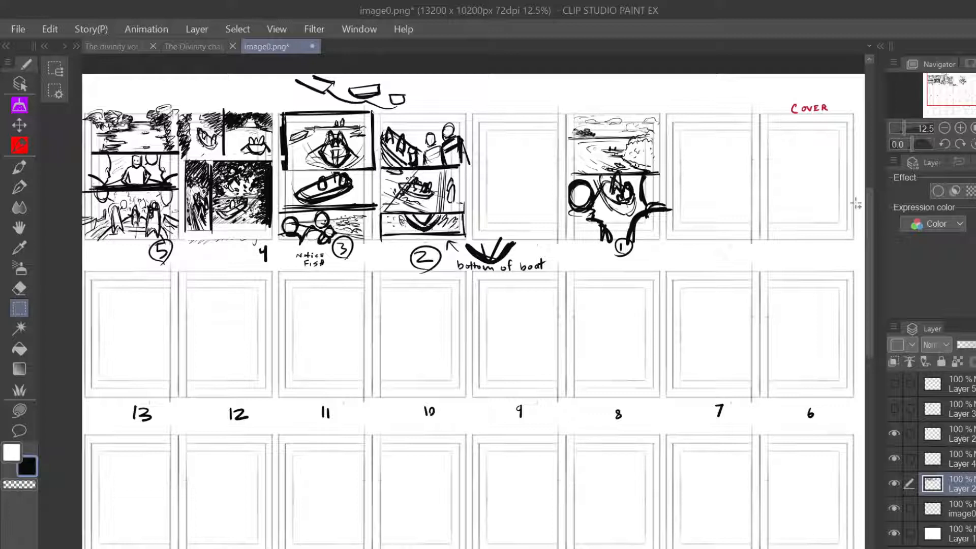
{"action": "left_click", "coordinate": [20, 187]}
- Try a vertical stroke down the edge of page 7's frame, undo it, and toggle the Layer 2 sketches off and back on
{"action": "mouse_move", "coordinate": [670, 335]}
{"action": "left_mouse_down"}
{"action": "mouse_move", "coordinate": [745, 303]}
{"action": "mouse_move", "coordinate": [741, 389]}
{"action": "mouse_move", "coordinate": [680, 486]}
{"action": "left_mouse_up"}
{"action": "key", "text": "ctrl+z"}
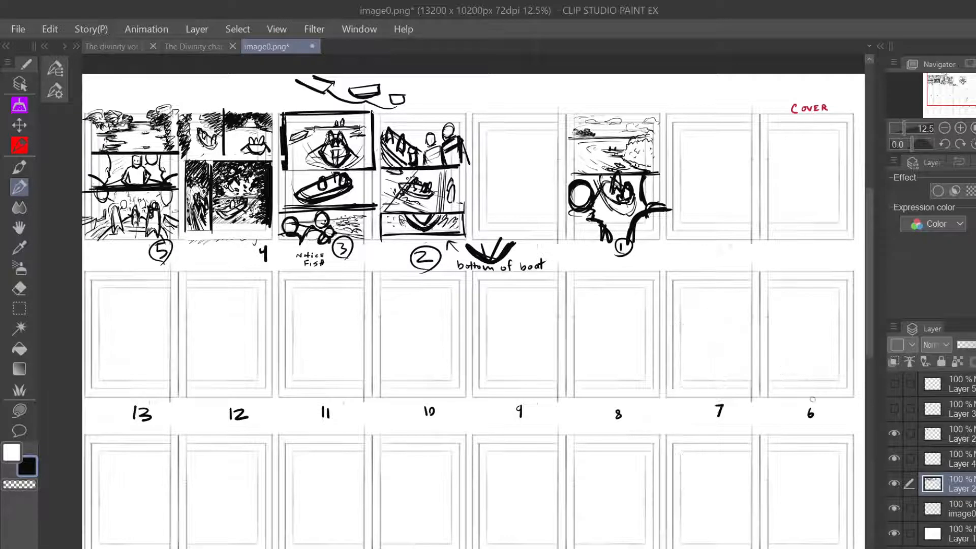
{"action": "left_click", "coordinate": [895, 480]}
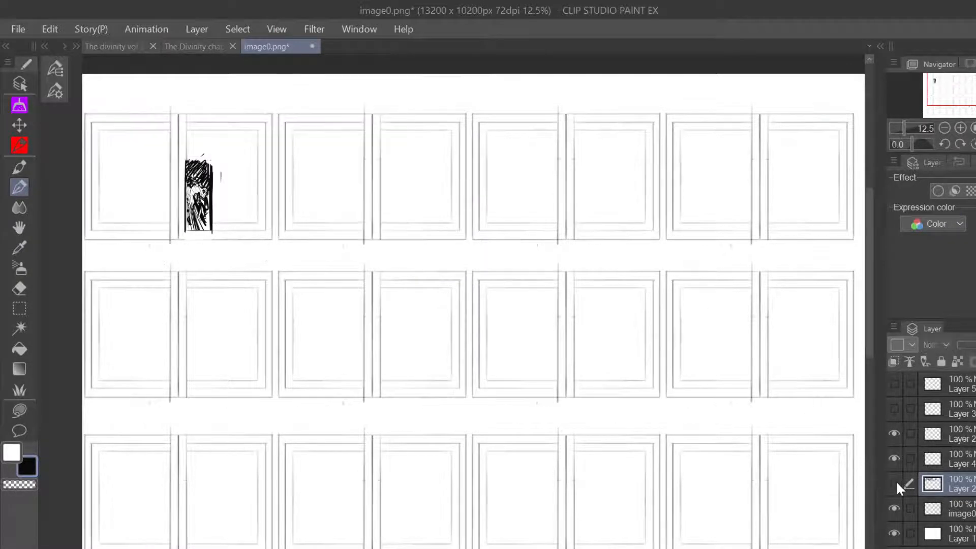
{"action": "left_click", "coordinate": [896, 481]}
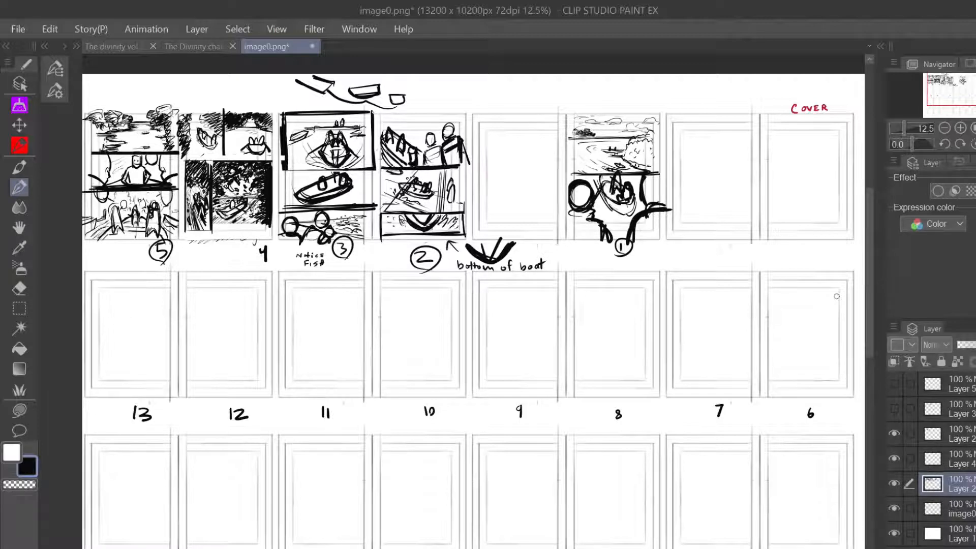
{"action": "left_click_drag", "start_coordinate": [953, 96], "coordinate": [954, 96]}
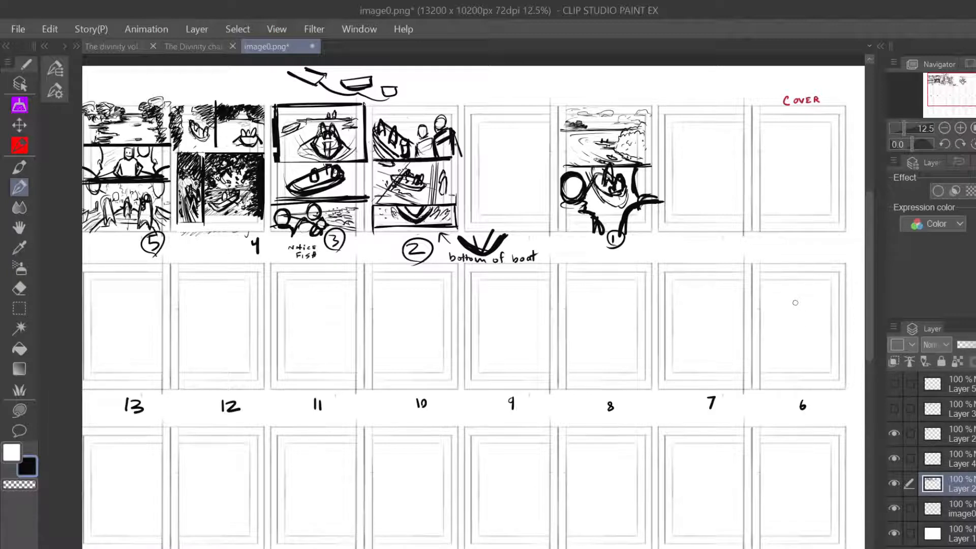
- Draw a circle with a left-pointing arrow above page 6's frame, undoing it along with a stray stroke above page 5
{"action": "mouse_move", "coordinate": [831, 252]}
{"action": "left_mouse_down"}
{"action": "mouse_move", "coordinate": [826, 259]}
{"action": "mouse_move", "coordinate": [839, 246]}
{"action": "mouse_move", "coordinate": [832, 257]}
{"action": "mouse_move", "coordinate": [777, 258]}
{"action": "left_mouse_up"}
{"action": "mouse_move", "coordinate": [803, 249]}
{"action": "left_mouse_down"}
{"action": "mouse_move", "coordinate": [777, 256]}
{"action": "mouse_move", "coordinate": [803, 267]}
{"action": "left_mouse_up"}
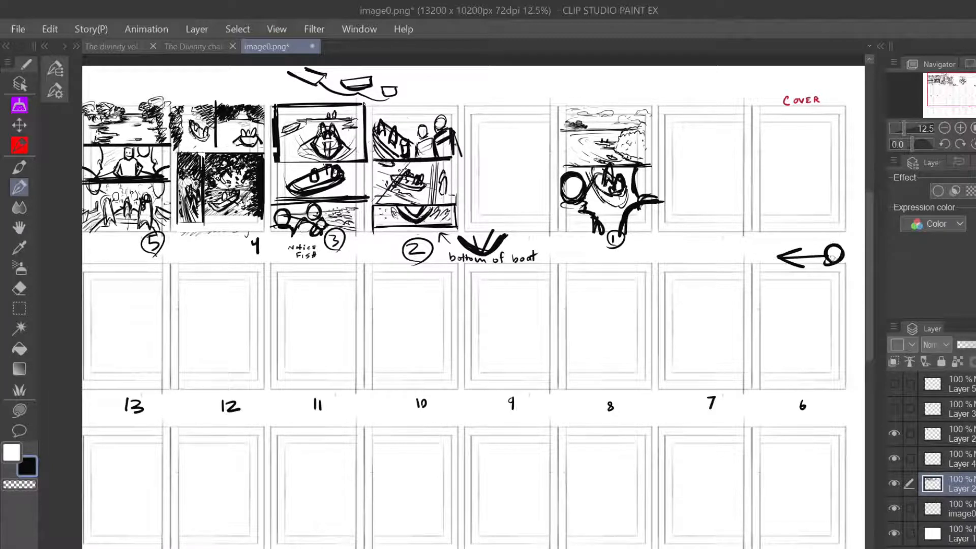
{"action": "key", "text": "ctrl+z"}
{"action": "key", "text": "ctrl+z"}
{"action": "key", "text": "ctrl+z"}
{"action": "key", "text": "ctrl+z"}
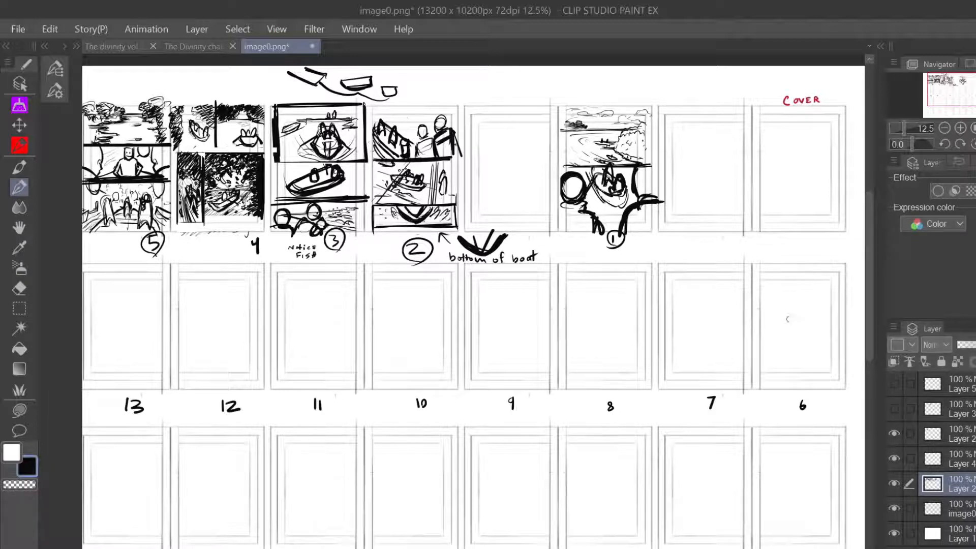
{"action": "mouse_move", "coordinate": [149, 73]}
{"action": "left_mouse_down"}
{"action": "mouse_move", "coordinate": [144, 96]}
{"action": "mouse_move", "coordinate": [153, 86]}
{"action": "left_mouse_up"}
{"action": "key", "text": "ctrl+z"}
{"action": "key", "text": "ctrl+z"}
- Sketch a long boat hull across the upper part of page 6 with its darkened bow pointing left
{"action": "mouse_move", "coordinate": [822, 283]}
{"action": "left_mouse_down"}
{"action": "mouse_move", "coordinate": [785, 316]}
{"action": "mouse_move", "coordinate": [847, 257]}
{"action": "left_mouse_up"}
{"action": "key", "text": "ctrl+z"}
{"action": "left_click_drag", "start_coordinate": [785, 298], "coordinate": [847, 294]}
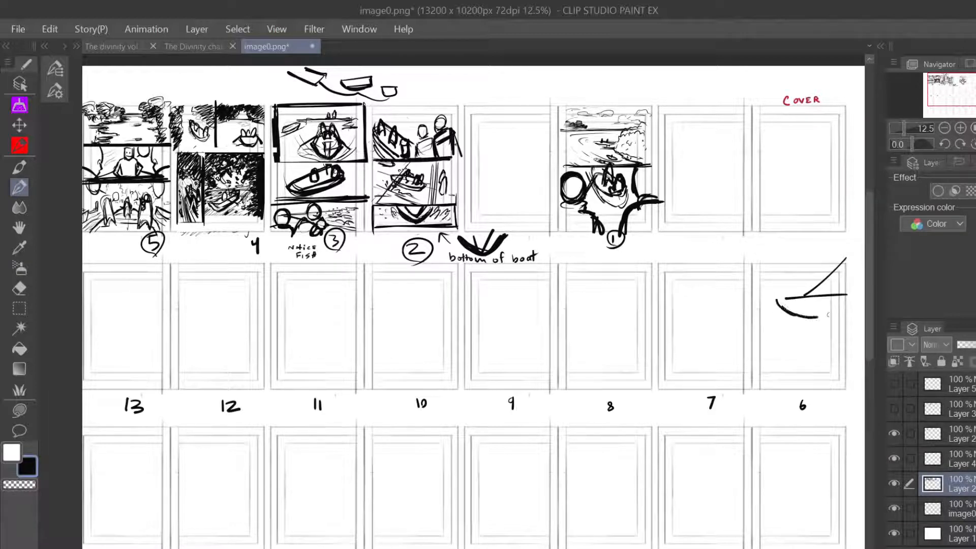
{"action": "left_click_drag", "start_coordinate": [828, 315], "coordinate": [854, 315]}
{"action": "left_click_drag", "start_coordinate": [777, 300], "coordinate": [865, 303]}
{"action": "left_click_drag", "start_coordinate": [785, 298], "coordinate": [848, 292]}
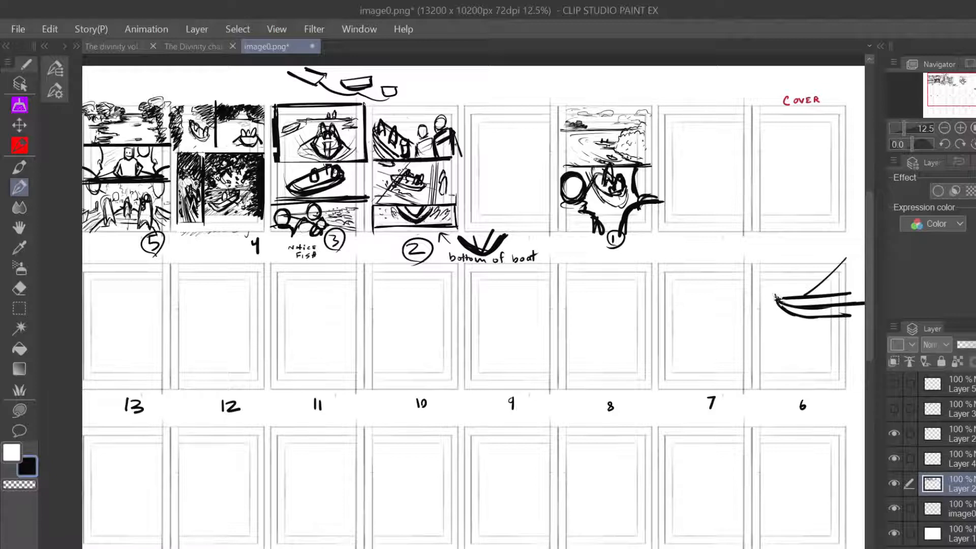
{"action": "left_click_drag", "start_coordinate": [776, 299], "coordinate": [773, 294]}
{"action": "left_click_drag", "start_coordinate": [818, 318], "coordinate": [865, 315]}
{"action": "mouse_move", "coordinate": [773, 300]}
{"action": "left_mouse_down"}
{"action": "mouse_move", "coordinate": [760, 307]}
{"action": "mouse_move", "coordinate": [777, 299]}
{"action": "left_mouse_up"}
- Undo the large pointed figure at the bow and the diagonal line, and draw a smaller pointed figure farther back in the boat
{"action": "mouse_move", "coordinate": [770, 269]}
{"action": "left_mouse_down"}
{"action": "mouse_move", "coordinate": [769, 296]}
{"action": "mouse_move", "coordinate": [789, 293]}
{"action": "mouse_move", "coordinate": [780, 263]}
{"action": "mouse_move", "coordinate": [767, 297]}
{"action": "left_mouse_up"}
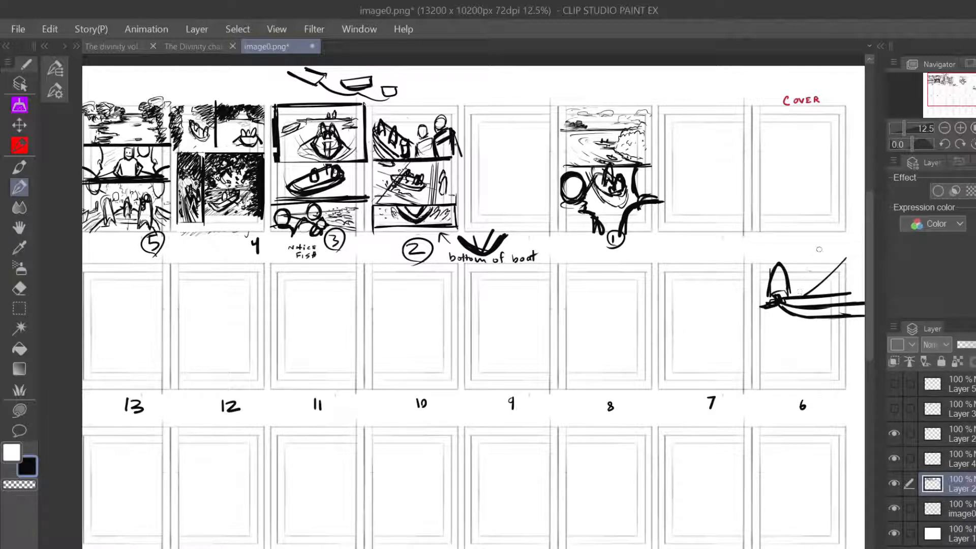
{"action": "key", "text": "ctrl+z"}
{"action": "key", "text": "ctrl+z"}
{"action": "left_click_drag", "start_coordinate": [840, 266], "coordinate": [813, 287]}
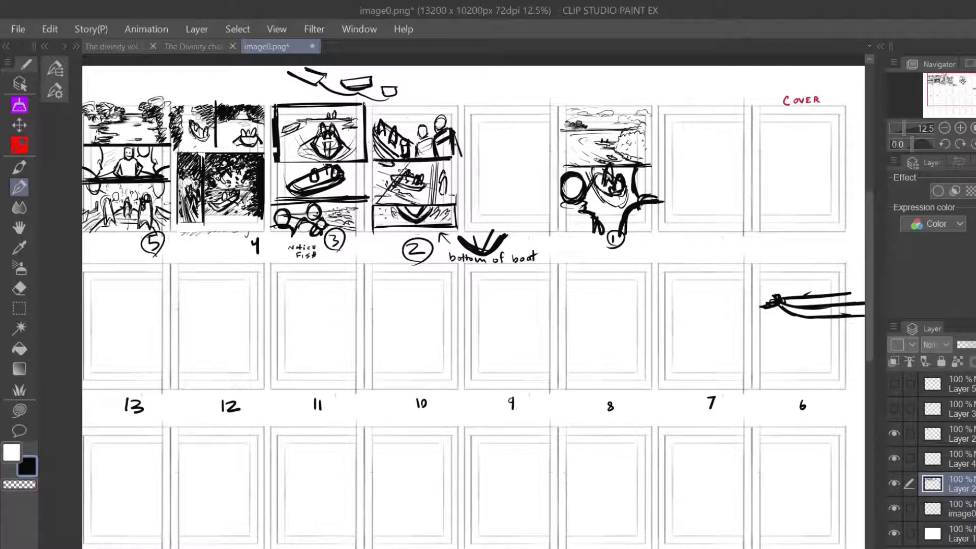
{"action": "left_click_drag", "start_coordinate": [813, 319], "coordinate": [853, 318]}
{"action": "mouse_move", "coordinate": [807, 277]}
{"action": "left_mouse_down"}
{"action": "mouse_move", "coordinate": [803, 302]}
{"action": "mouse_move", "coordinate": [813, 301]}
{"action": "mouse_move", "coordinate": [802, 302]}
{"action": "left_mouse_up"}
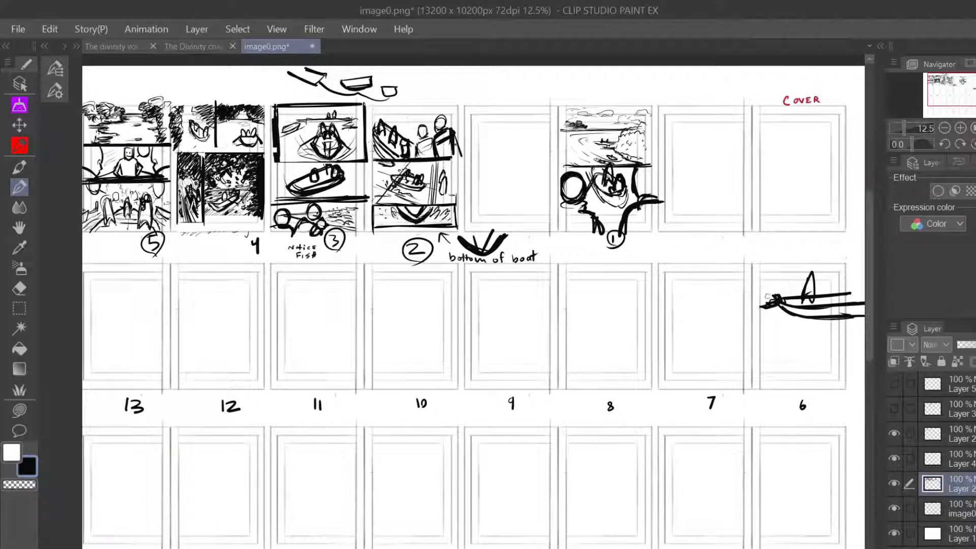
- Add a small upright shape at the bow of page 6's boat and wavy water lines beneath the hull
{"action": "mouse_move", "coordinate": [761, 300]}
{"action": "left_mouse_down"}
{"action": "mouse_move", "coordinate": [771, 299]}
{"action": "mouse_move", "coordinate": [753, 313]}
{"action": "mouse_move", "coordinate": [771, 298]}
{"action": "mouse_move", "coordinate": [762, 328]}
{"action": "mouse_move", "coordinate": [769, 291]}
{"action": "mouse_move", "coordinate": [768, 303]}
{"action": "left_mouse_up"}
{"action": "left_click_drag", "start_coordinate": [761, 306], "coordinate": [762, 319]}
{"action": "mouse_move", "coordinate": [768, 309]}
{"action": "left_mouse_down"}
{"action": "mouse_move", "coordinate": [789, 319]}
{"action": "mouse_move", "coordinate": [775, 335]}
{"action": "mouse_move", "coordinate": [836, 324]}
{"action": "left_mouse_up"}
{"action": "left_click_drag", "start_coordinate": [797, 336], "coordinate": [866, 333]}
{"action": "left_click_drag", "start_coordinate": [798, 319], "coordinate": [865, 326]}
{"action": "mouse_move", "coordinate": [794, 343]}
{"action": "left_mouse_down"}
{"action": "mouse_move", "coordinate": [866, 340]}
{"action": "mouse_move", "coordinate": [834, 348]}
{"action": "mouse_move", "coordinate": [865, 355]}
{"action": "mouse_move", "coordinate": [772, 363]}
{"action": "left_mouse_up"}
{"action": "left_click_drag", "start_coordinate": [772, 363], "coordinate": [853, 363]}
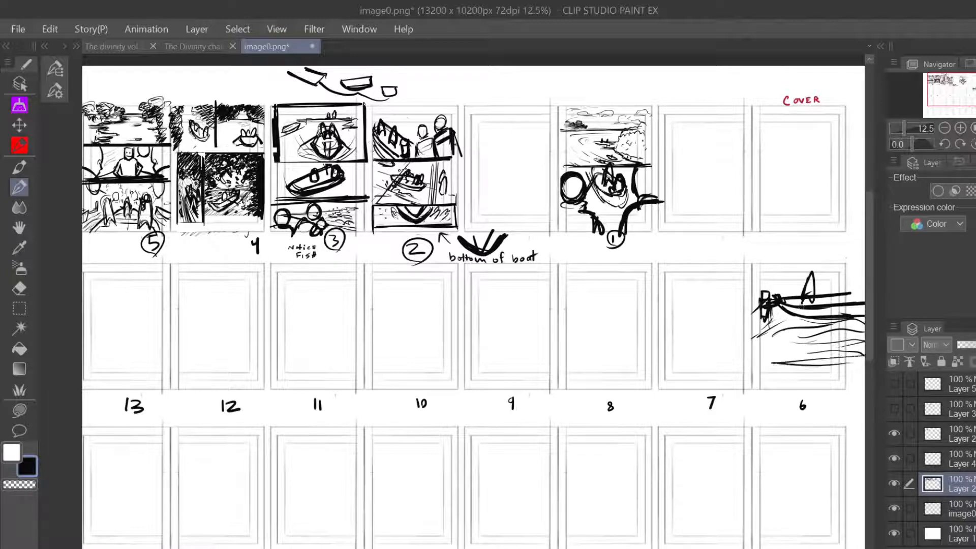
- Thicken the hull lines of page 6's boat and add a large pointed figure near the bow
{"action": "mouse_move", "coordinate": [781, 300]}
{"action": "left_mouse_down"}
{"action": "mouse_move", "coordinate": [865, 311]}
{"action": "mouse_move", "coordinate": [813, 320]}
{"action": "left_mouse_up"}
{"action": "left_click_drag", "start_coordinate": [801, 320], "coordinate": [865, 322]}
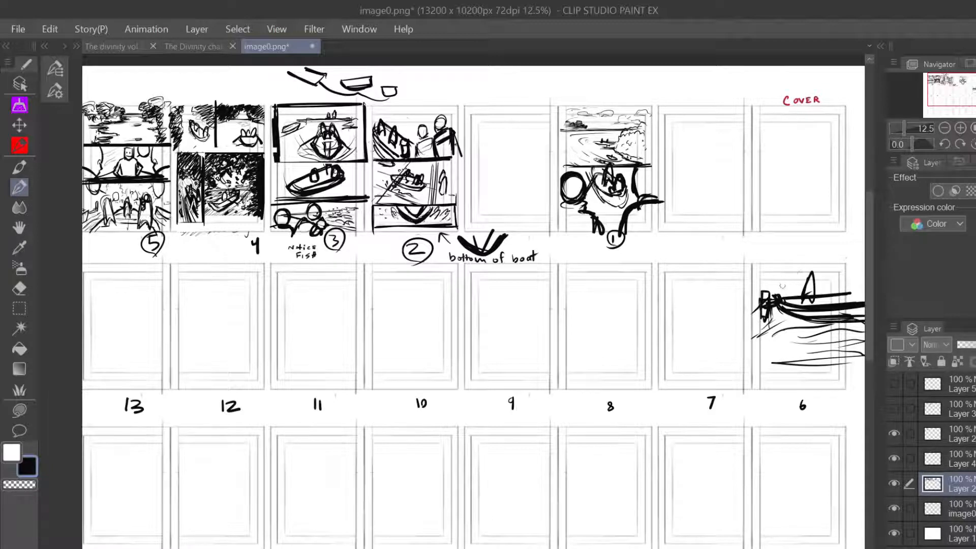
{"action": "mouse_move", "coordinate": [782, 286]}
{"action": "left_mouse_down"}
{"action": "mouse_move", "coordinate": [800, 300]}
{"action": "mouse_move", "coordinate": [778, 304]}
{"action": "mouse_move", "coordinate": [801, 299]}
{"action": "left_mouse_up"}
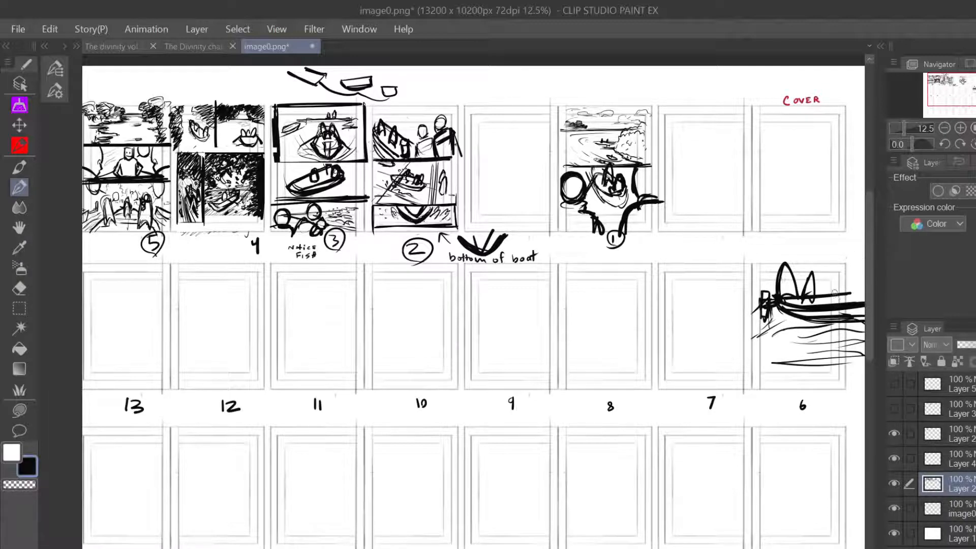
- Add a small pointed figure toward the stern of page 6's boat, undoing unwanted strokes
{"action": "mouse_move", "coordinate": [834, 289]}
{"action": "left_mouse_down"}
{"action": "mouse_move", "coordinate": [845, 301]}
{"action": "mouse_move", "coordinate": [841, 273]}
{"action": "mouse_move", "coordinate": [832, 301]}
{"action": "mouse_move", "coordinate": [844, 275]}
{"action": "mouse_move", "coordinate": [835, 304]}
{"action": "mouse_move", "coordinate": [830, 283]}
{"action": "left_mouse_up"}
{"action": "key", "text": "ctrl+z"}
{"action": "key", "text": "ctrl+z"}
{"action": "key", "text": "ctrl+z"}
{"action": "key", "text": "ctrl+z"}
{"action": "key", "text": "ctrl+z"}
{"action": "key", "text": "ctrl+z"}
- Select page 6's boat drawing, scale it down and reposition it to fit better within the page frame
{"action": "left_click_drag", "start_coordinate": [953, 94], "coordinate": [959, 96]}
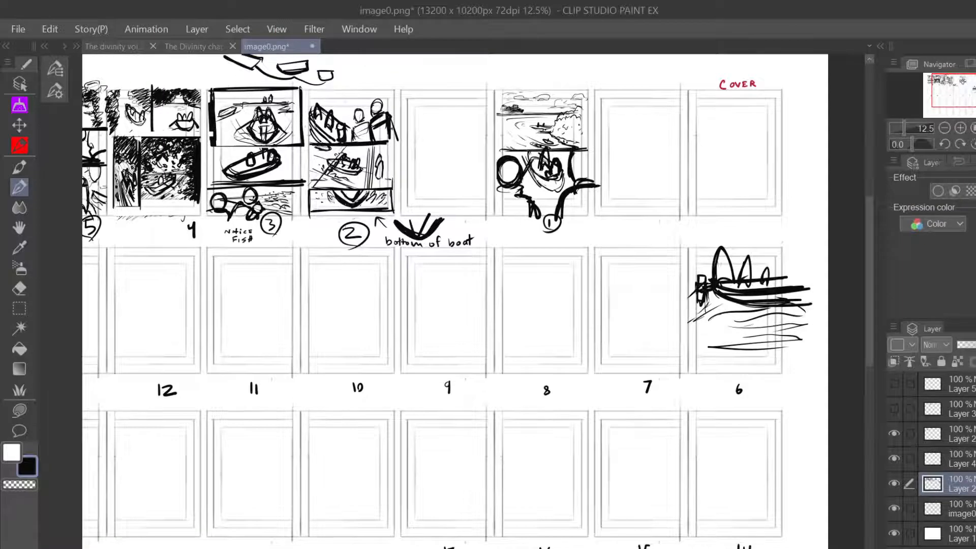
{"action": "left_click", "coordinate": [19, 308]}
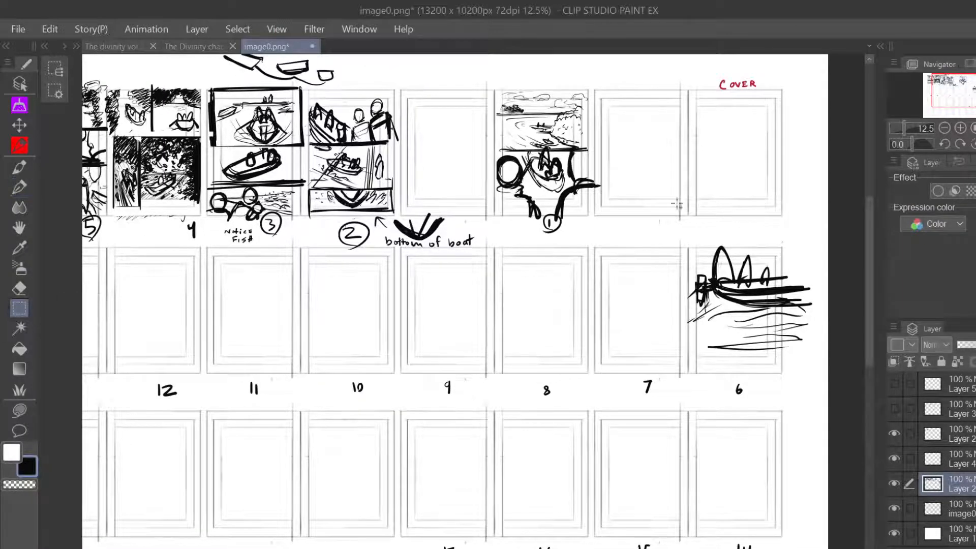
{"action": "left_click_drag", "start_coordinate": [659, 237], "coordinate": [812, 373]}
{"action": "left_click", "coordinate": [775, 398]}
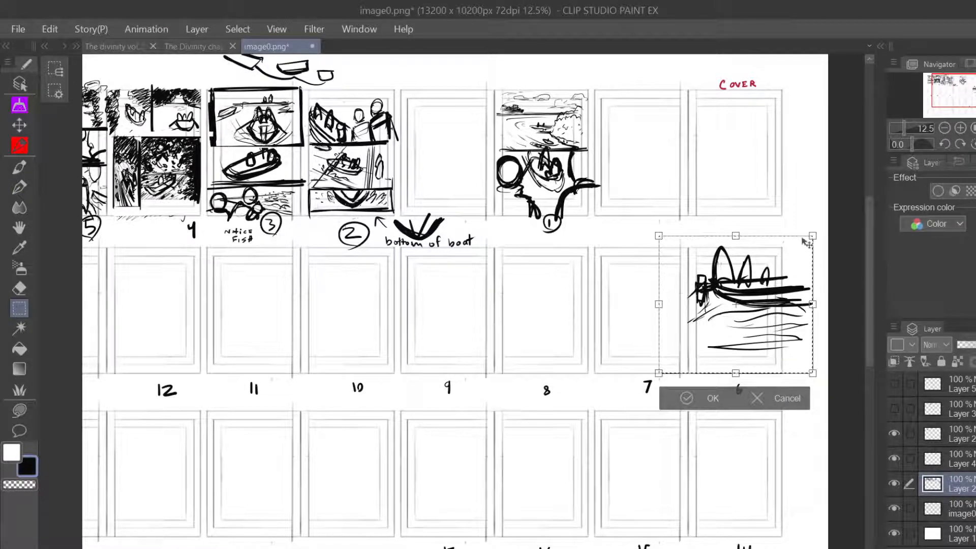
{"action": "left_click_drag", "start_coordinate": [812, 237], "coordinate": [799, 245]}
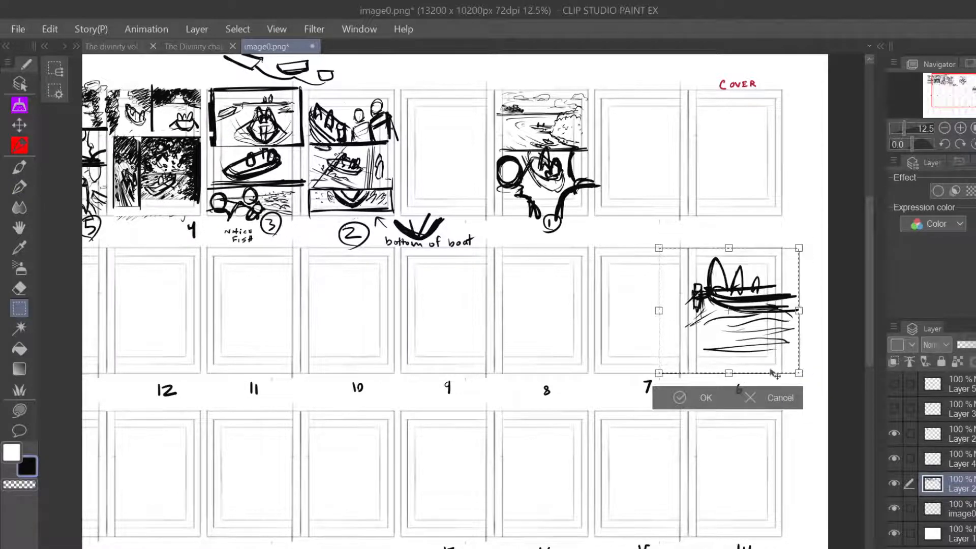
{"action": "left_click_drag", "start_coordinate": [771, 373], "coordinate": [775, 370]}
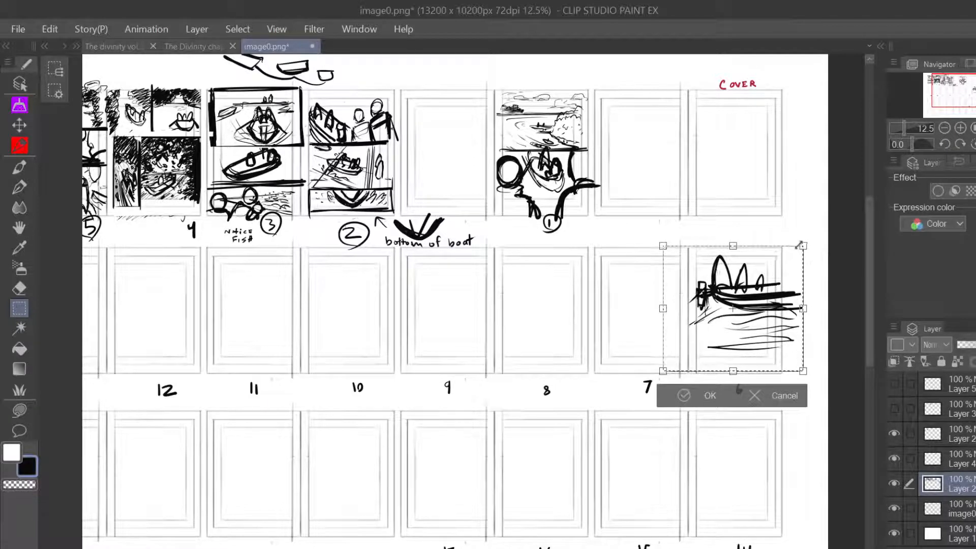
{"action": "left_click_drag", "start_coordinate": [802, 245], "coordinate": [789, 260]}
{"action": "left_click_drag", "start_coordinate": [769, 343], "coordinate": [775, 339]}
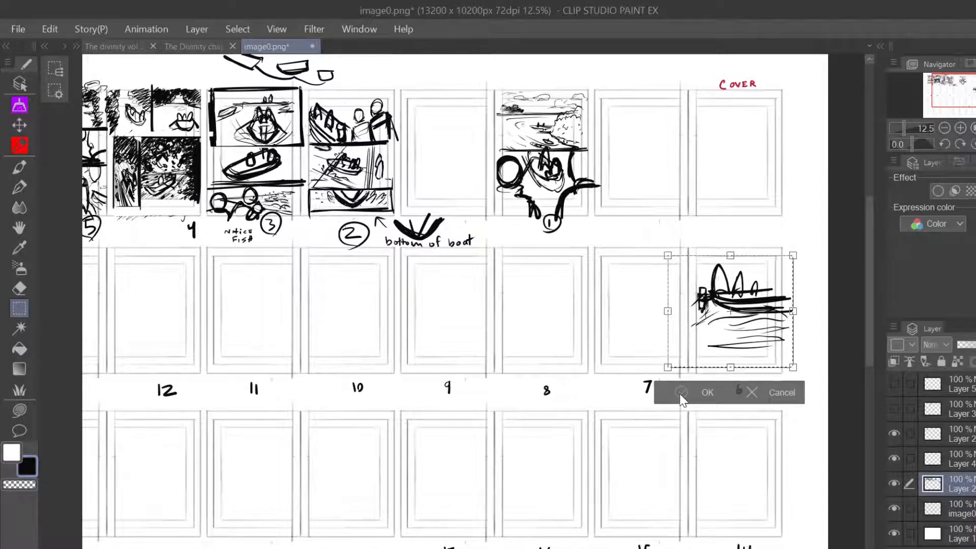
{"action": "left_click", "coordinate": [708, 393]}
{"action": "left_click", "coordinate": [562, 393]}
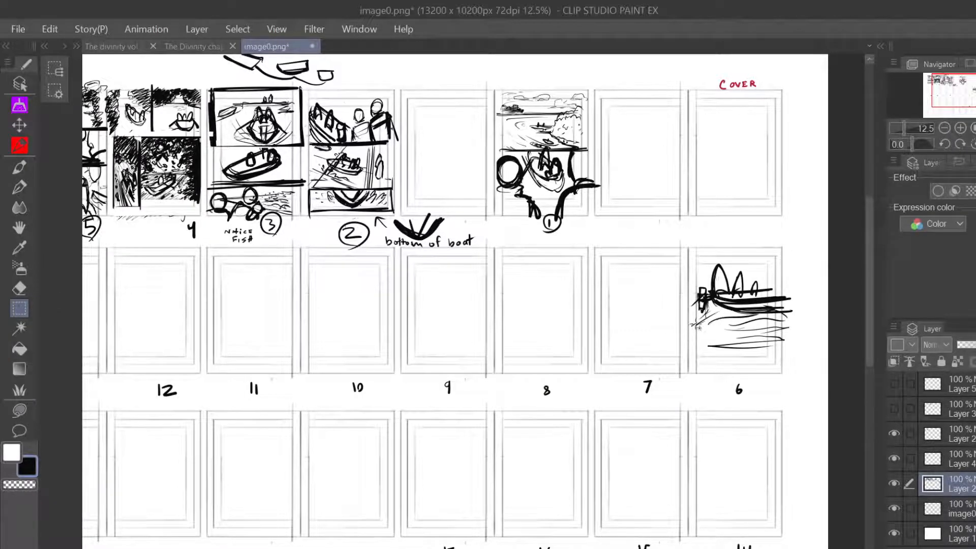
- Clear the water lines in the lower half of page 6 and deselect the area
{"action": "mouse_move", "coordinate": [688, 321]}
{"action": "left_mouse_down"}
{"action": "mouse_move", "coordinate": [788, 375]}
{"action": "mouse_move", "coordinate": [806, 374]}
{"action": "left_mouse_up"}
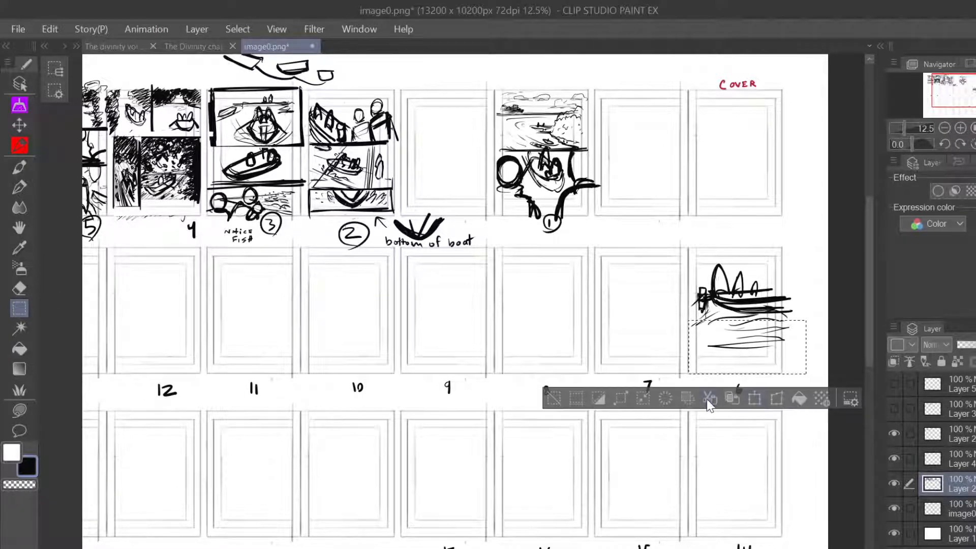
{"action": "left_click", "coordinate": [668, 397]}
{"action": "left_click", "coordinate": [556, 400]}
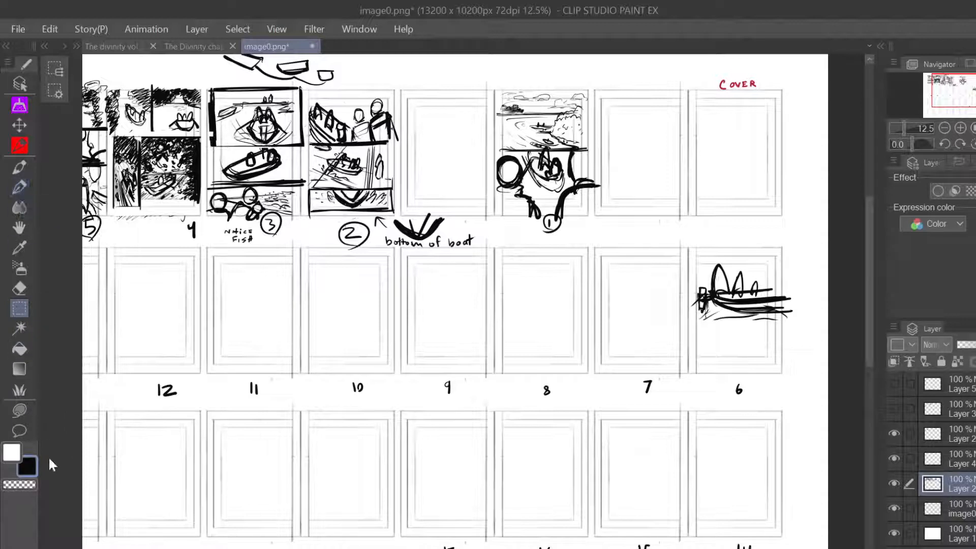
- Sketch two side-by-side figures with round heads and angular shoulders beneath page 6's boat
{"action": "left_click", "coordinate": [21, 185]}
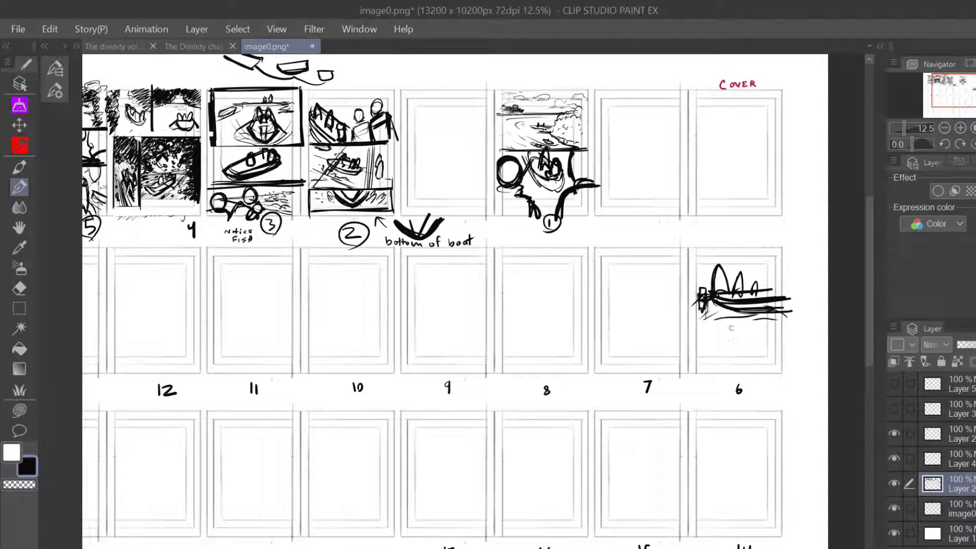
{"action": "mouse_move", "coordinate": [716, 338]}
{"action": "left_mouse_down"}
{"action": "mouse_move", "coordinate": [733, 324]}
{"action": "mouse_move", "coordinate": [736, 335]}
{"action": "mouse_move", "coordinate": [718, 344]}
{"action": "mouse_move", "coordinate": [720, 325]}
{"action": "mouse_move", "coordinate": [735, 326]}
{"action": "mouse_move", "coordinate": [728, 345]}
{"action": "mouse_move", "coordinate": [718, 336]}
{"action": "mouse_move", "coordinate": [727, 345]}
{"action": "mouse_move", "coordinate": [751, 321]}
{"action": "mouse_move", "coordinate": [766, 331]}
{"action": "mouse_move", "coordinate": [757, 345]}
{"action": "left_mouse_up"}
{"action": "key", "text": "ctrl+z"}
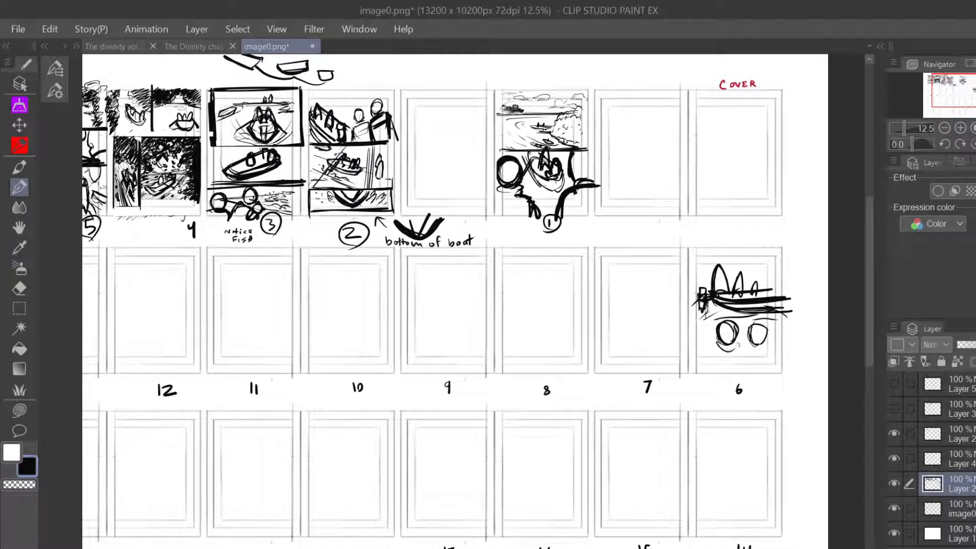
{"action": "mouse_move", "coordinate": [706, 340]}
{"action": "left_mouse_down"}
{"action": "mouse_move", "coordinate": [714, 362]}
{"action": "mouse_move", "coordinate": [741, 346]}
{"action": "mouse_move", "coordinate": [728, 373]}
{"action": "mouse_move", "coordinate": [742, 348]}
{"action": "mouse_move", "coordinate": [771, 339]}
{"action": "mouse_move", "coordinate": [754, 358]}
{"action": "mouse_move", "coordinate": [767, 370]}
{"action": "mouse_move", "coordinate": [776, 362]}
{"action": "left_mouse_up"}
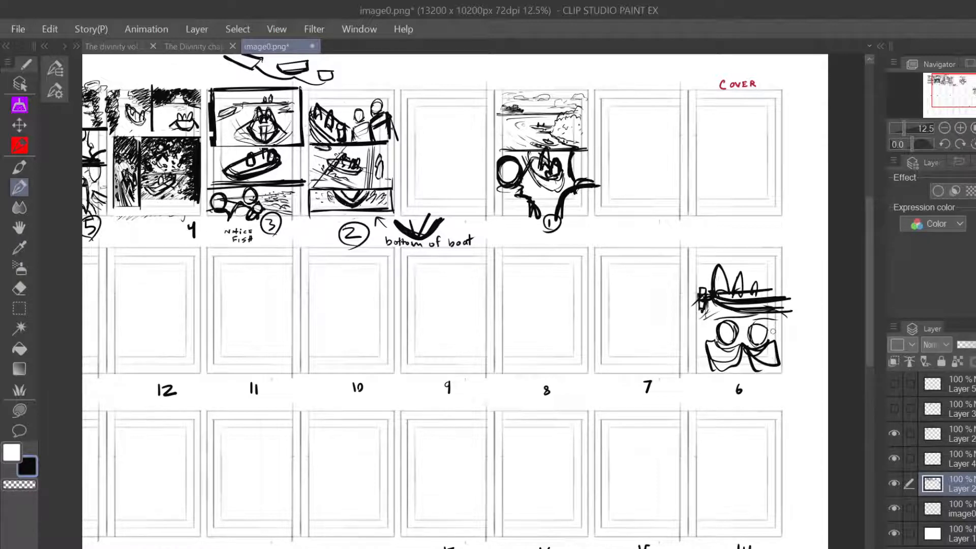
- Add simple eyes and mouths to the two round heads on page 6
{"action": "left_click", "coordinate": [961, 127]}
{"action": "left_click_drag", "start_coordinate": [957, 92], "coordinate": [969, 92]}
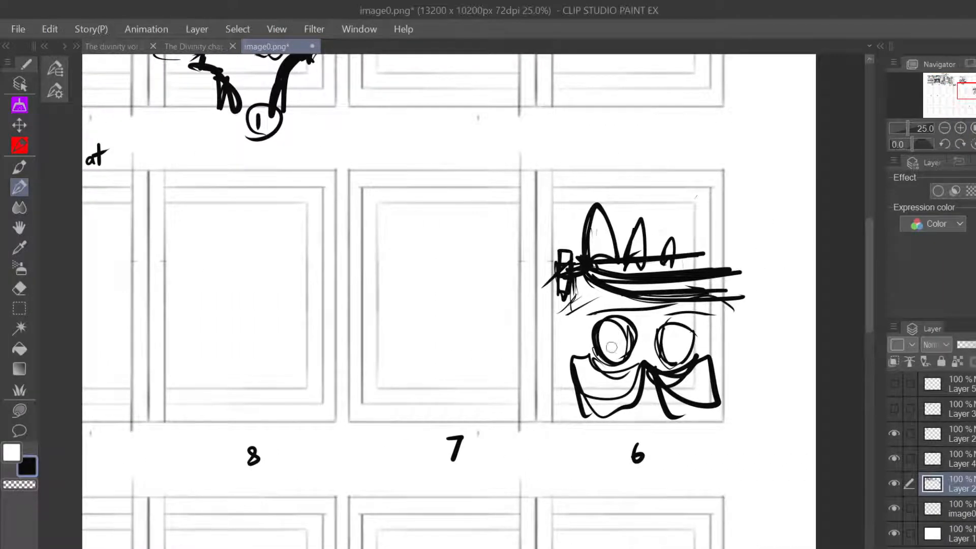
{"action": "left_click_drag", "start_coordinate": [606, 341], "coordinate": [622, 356]}
{"action": "mouse_move", "coordinate": [666, 353]}
{"action": "left_mouse_down"}
{"action": "mouse_move", "coordinate": [682, 358]}
{"action": "mouse_move", "coordinate": [668, 345]}
{"action": "mouse_move", "coordinate": [682, 345]}
{"action": "left_mouse_up"}
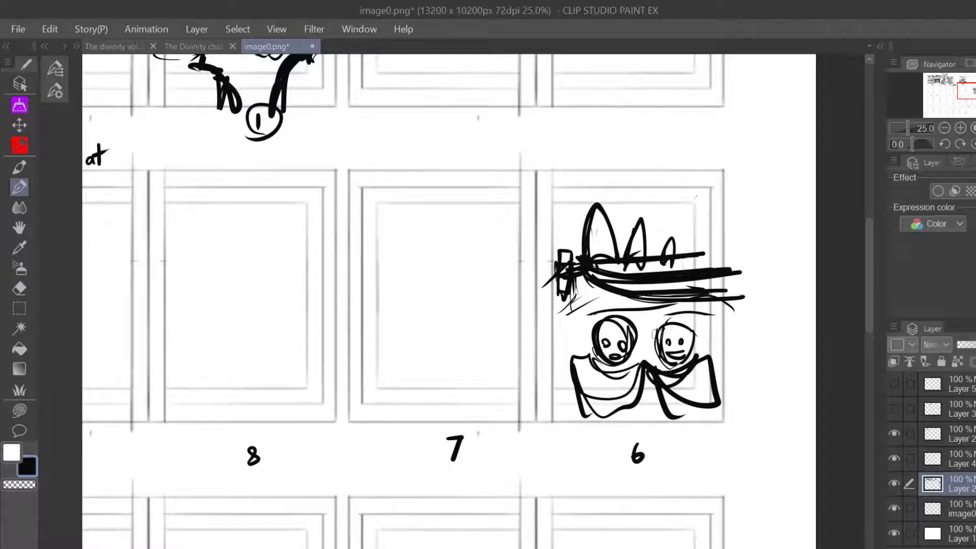
{"action": "mouse_move", "coordinate": [654, 331]}
{"action": "left_mouse_down"}
{"action": "mouse_move", "coordinate": [675, 312]}
{"action": "mouse_move", "coordinate": [688, 322]}
{"action": "mouse_move", "coordinate": [656, 329]}
{"action": "mouse_move", "coordinate": [652, 305]}
{"action": "mouse_move", "coordinate": [685, 312]}
{"action": "left_mouse_up"}
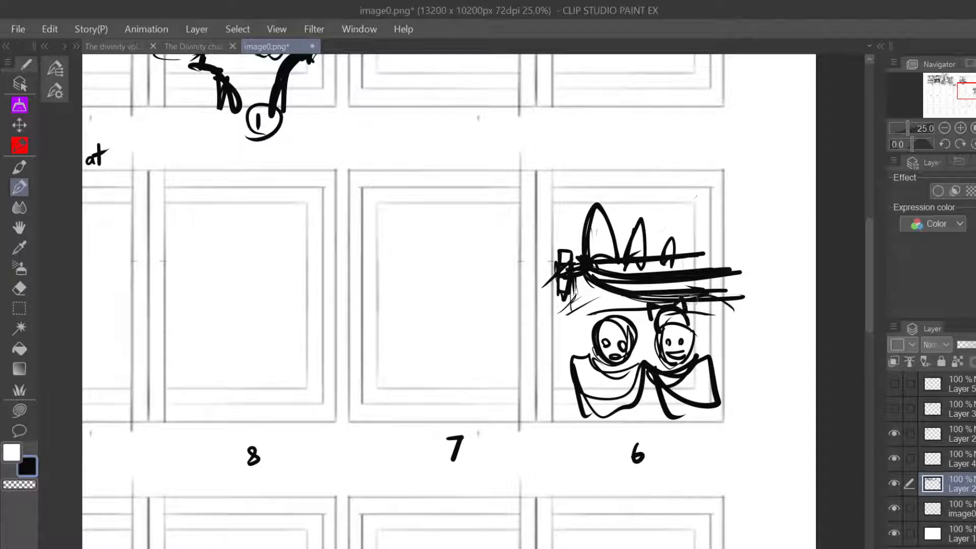
{"action": "key", "text": "ctrl+z"}
{"action": "key", "text": "ctrl+z"}
{"action": "key", "text": "ctrl+z"}
{"action": "key", "text": "ctrl+z"}
{"action": "key", "text": "ctrl+z"}
{"action": "key", "text": "ctrl+z"}
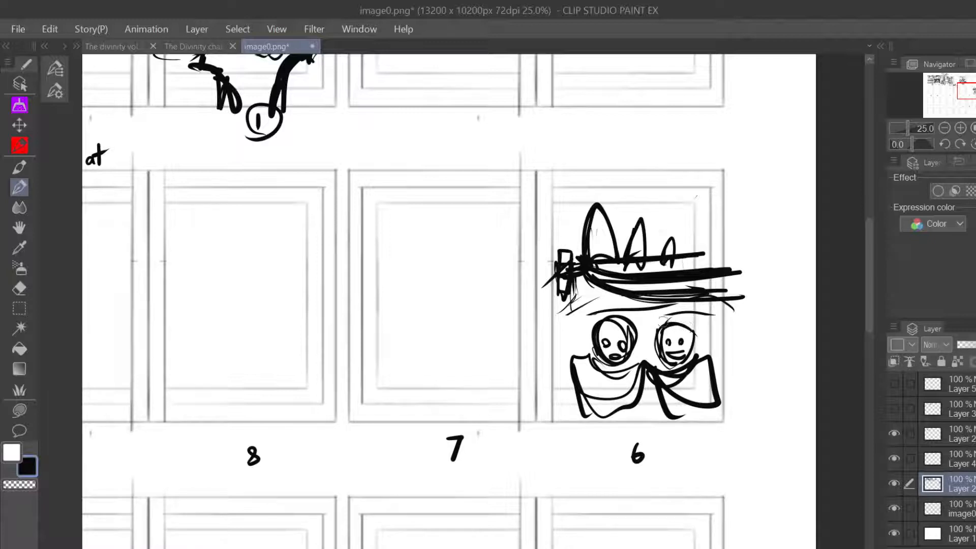
- Draw a small eared animal face atop the right figure's head and add slanted arm lines to both figures
{"action": "mouse_move", "coordinate": [657, 331]}
{"action": "left_mouse_down"}
{"action": "mouse_move", "coordinate": [681, 309]}
{"action": "mouse_move", "coordinate": [672, 325]}
{"action": "mouse_move", "coordinate": [651, 320]}
{"action": "mouse_move", "coordinate": [681, 300]}
{"action": "mouse_move", "coordinate": [685, 313]}
{"action": "mouse_move", "coordinate": [661, 316]}
{"action": "mouse_move", "coordinate": [669, 315]}
{"action": "left_mouse_up"}
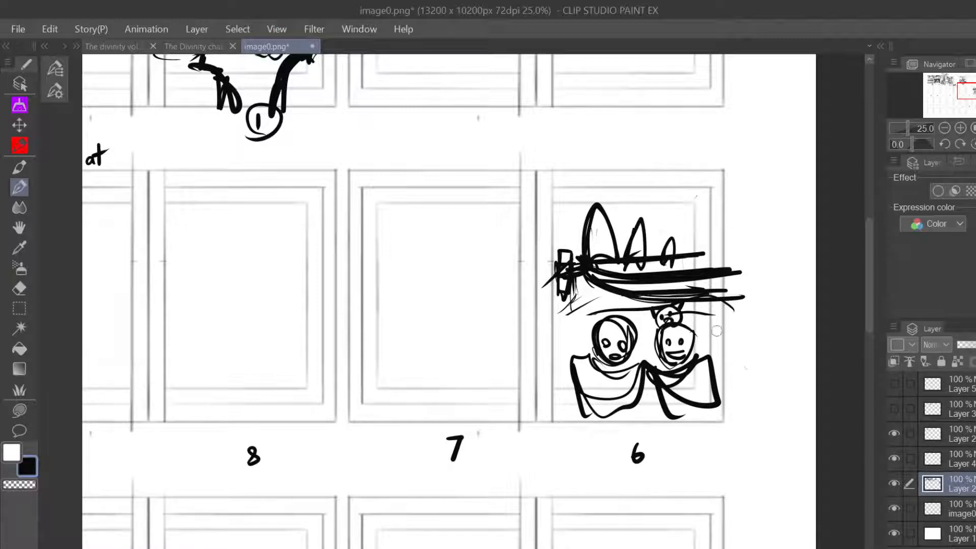
{"action": "left_click_drag", "start_coordinate": [966, 93], "coordinate": [963, 92]}
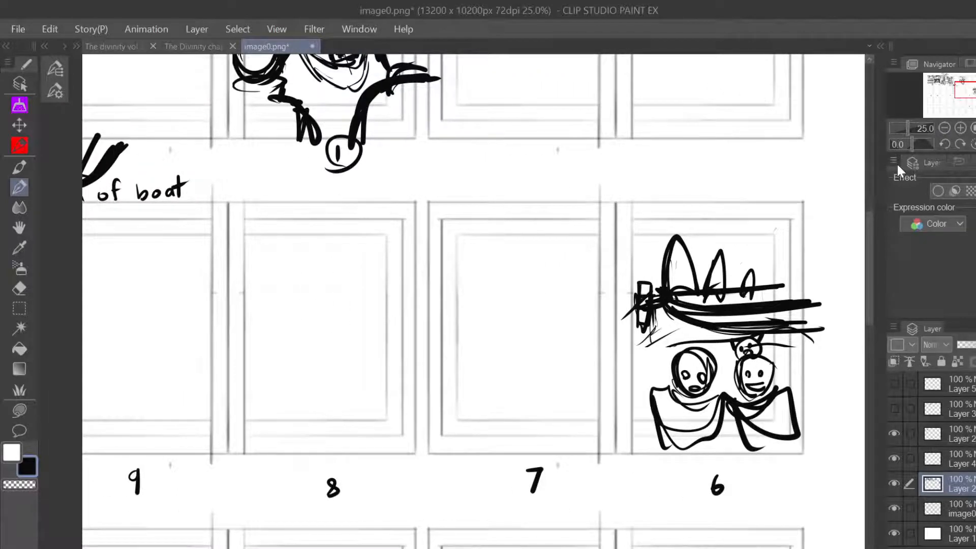
{"action": "left_click_drag", "start_coordinate": [652, 398], "coordinate": [633, 444]}
{"action": "left_click_drag", "start_coordinate": [724, 404], "coordinate": [729, 448]}
{"action": "left_click_drag", "start_coordinate": [787, 390], "coordinate": [823, 424]}
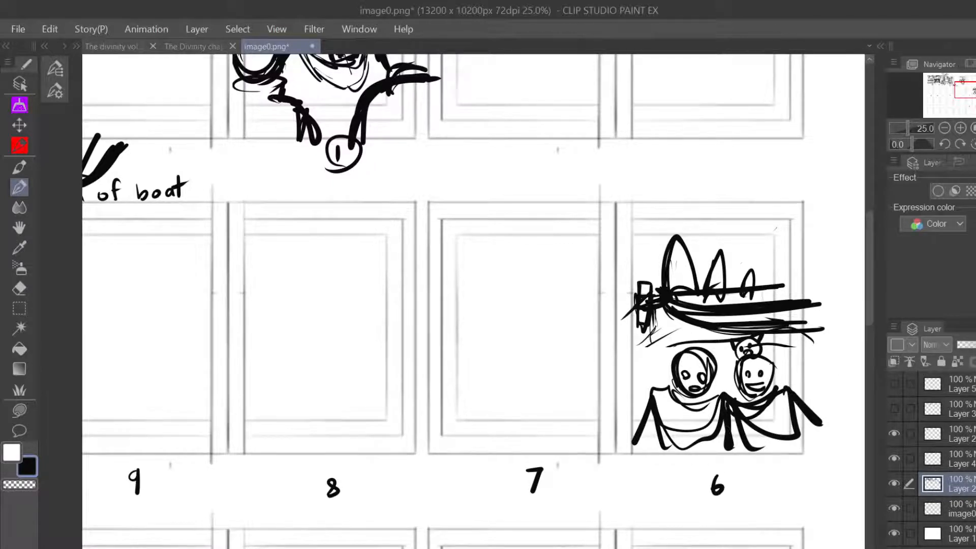
- Draw a thick horizontal divider beneath page 6's boat and clear the strokes extending past the right inner frame
{"action": "left_click_drag", "start_coordinate": [647, 333], "coordinate": [813, 326]}
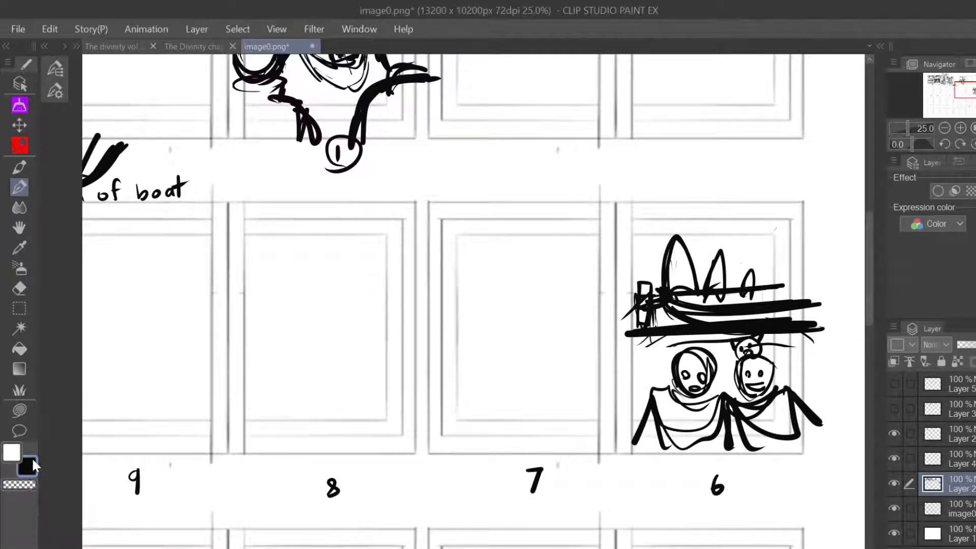
{"action": "left_click", "coordinate": [26, 303]}
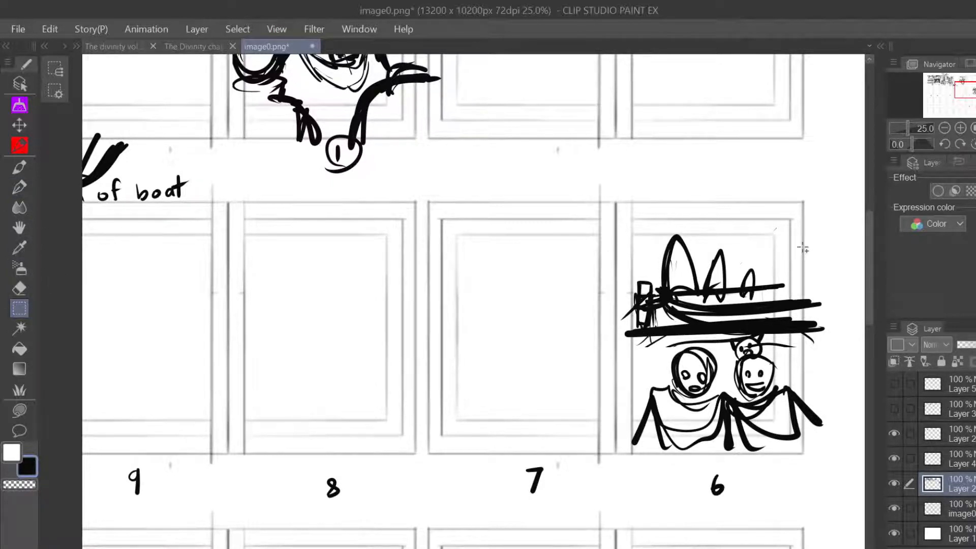
{"action": "left_click_drag", "start_coordinate": [785, 239], "coordinate": [854, 371]}
{"action": "left_click", "coordinate": [666, 397]}
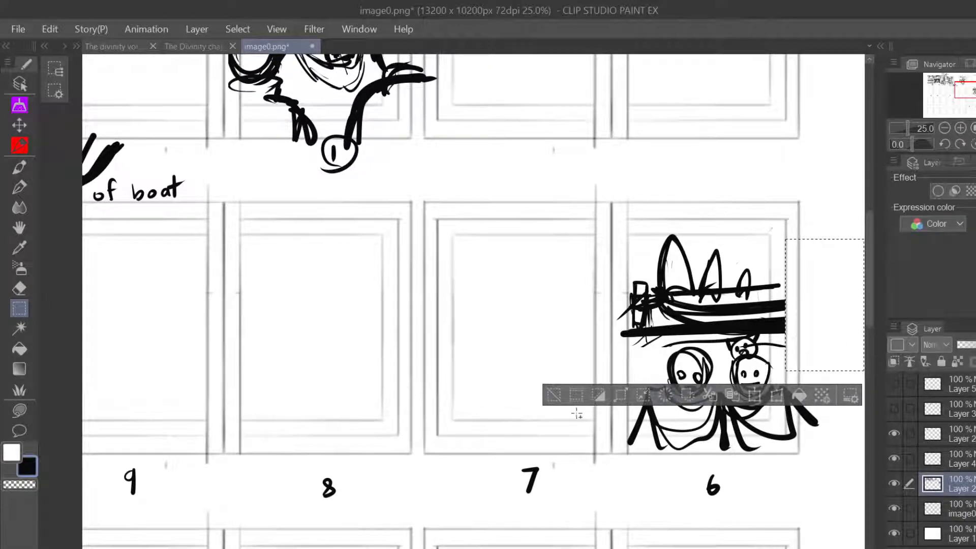
{"action": "left_click", "coordinate": [554, 396]}
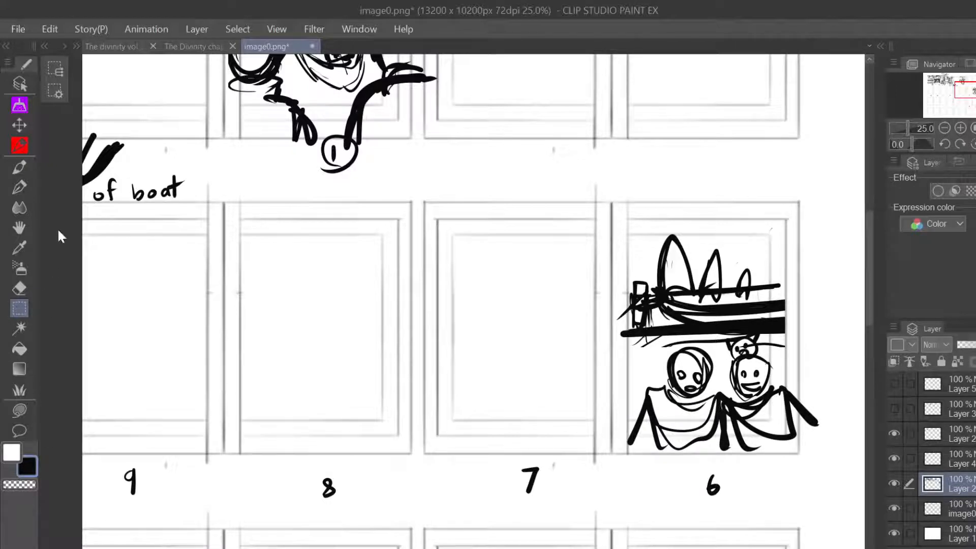
{"action": "left_click", "coordinate": [30, 185]}
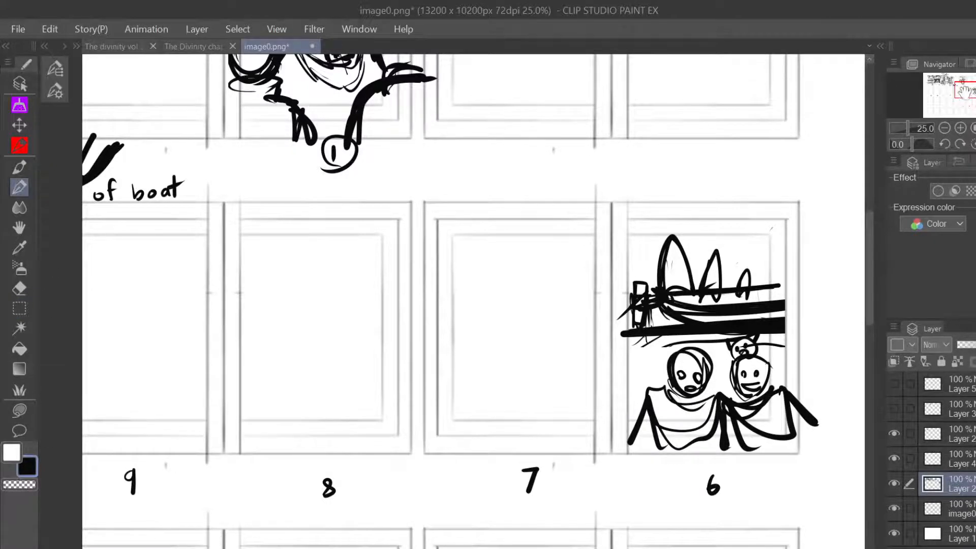
{"action": "left_click_drag", "start_coordinate": [966, 93], "coordinate": [967, 94]}
{"action": "left_click_drag", "start_coordinate": [551, 171], "coordinate": [590, 259]}
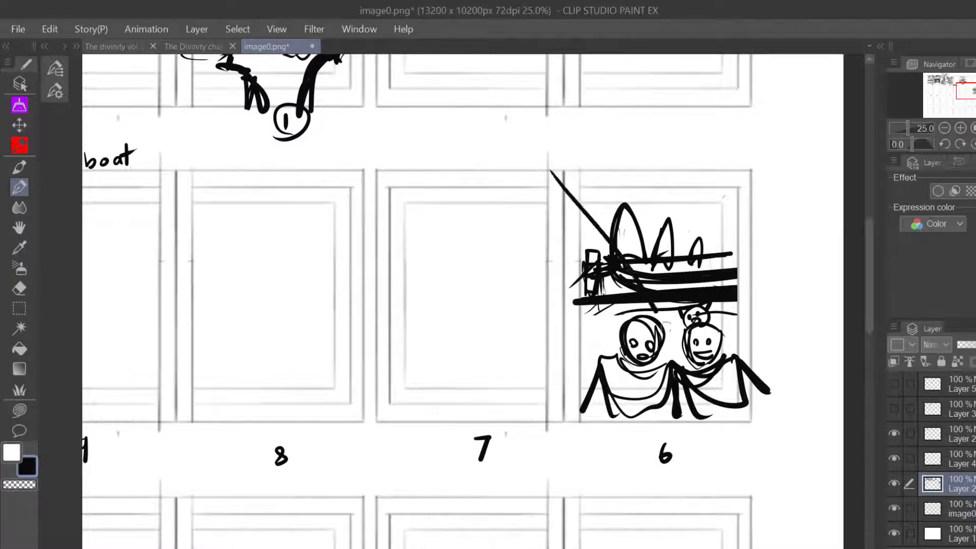
{"action": "key", "text": "ctrl+z"}
- Select page 6's whole sketch, tilt it slightly clockwise with a transform and deselect it
{"action": "left_click", "coordinate": [19, 309]}
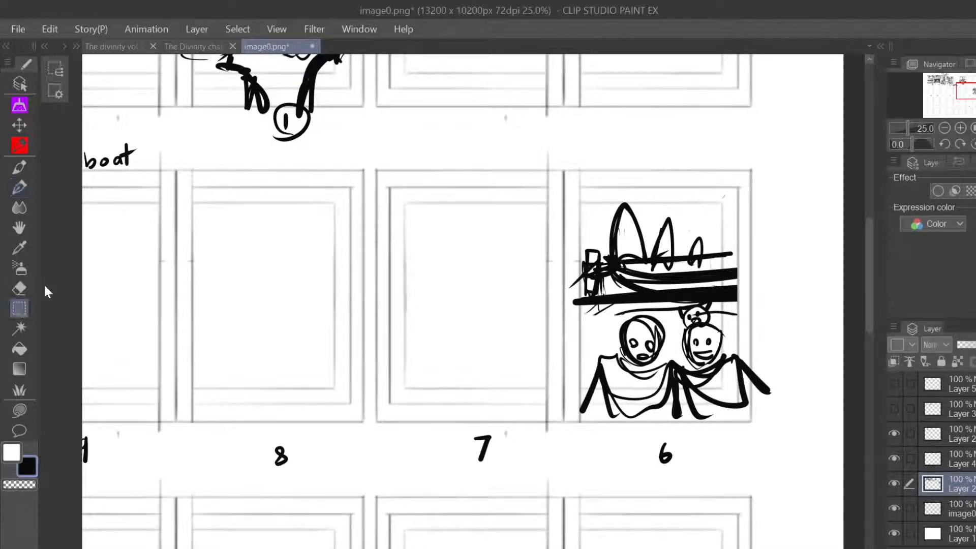
{"action": "left_click_drag", "start_coordinate": [544, 149], "coordinate": [810, 438]}
{"action": "key", "text": "ctrl+t"}
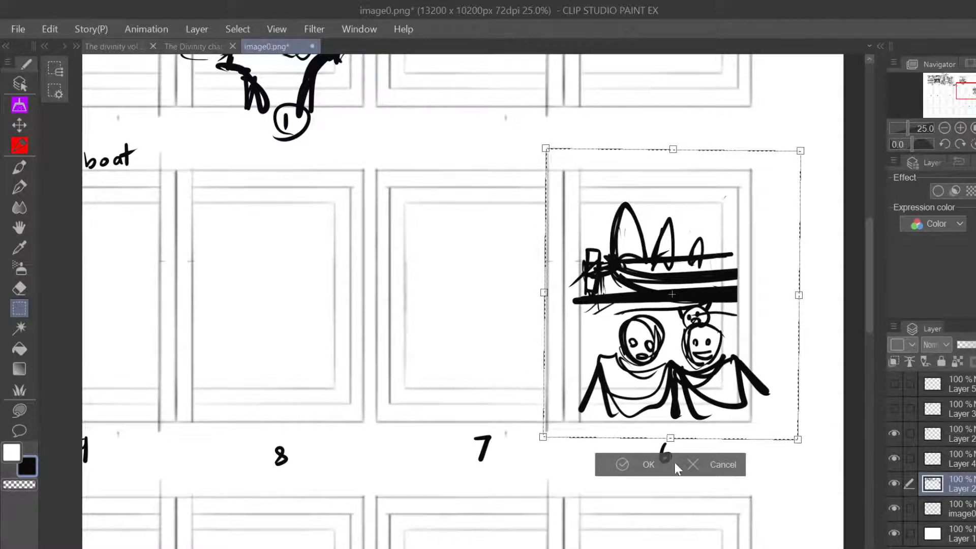
{"action": "left_click", "coordinate": [607, 467]}
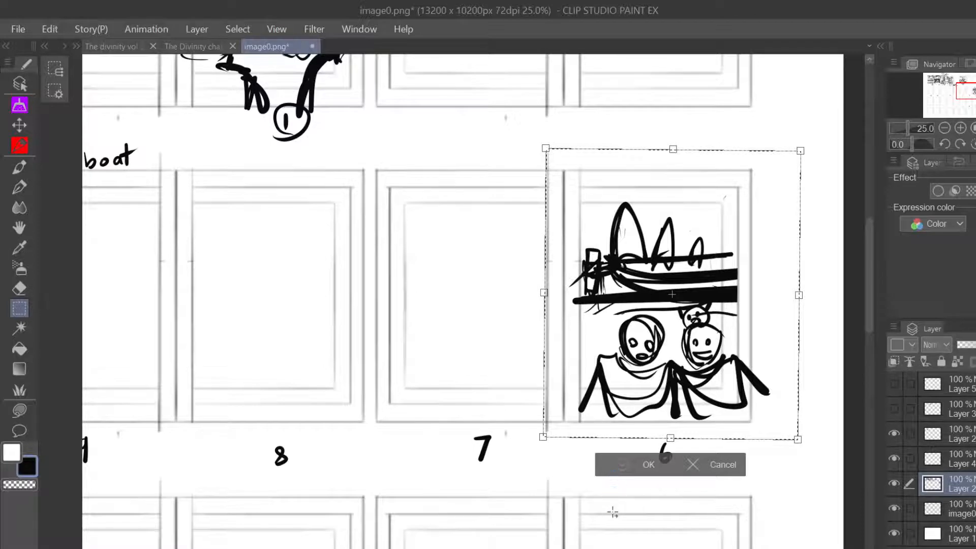
{"action": "left_click", "coordinate": [523, 467]}
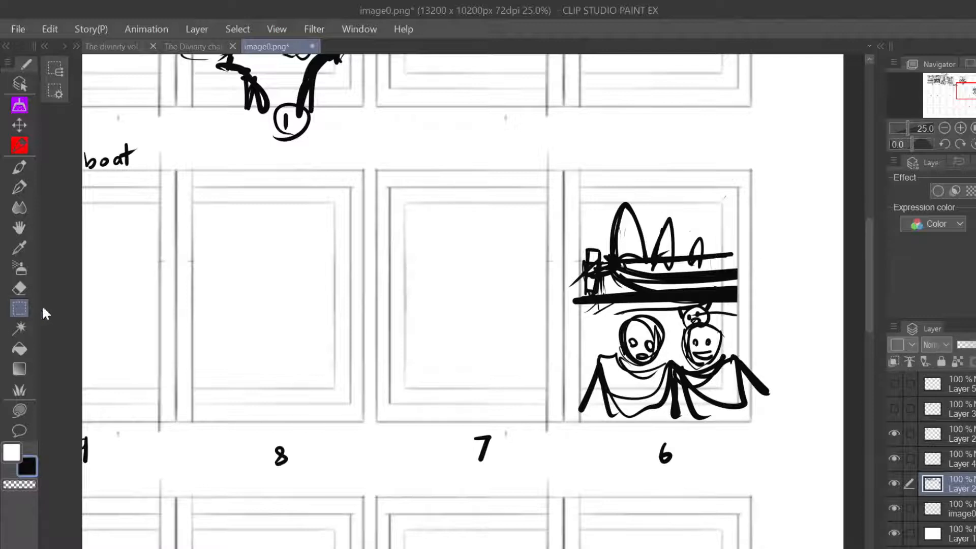
- Select the two figures below page 6's divider and move them slightly down and to the left
{"action": "mouse_move", "coordinate": [577, 304]}
{"action": "left_mouse_down"}
{"action": "mouse_move", "coordinate": [708, 443]}
{"action": "mouse_move", "coordinate": [743, 448]}
{"action": "mouse_move", "coordinate": [784, 433]}
{"action": "mouse_move", "coordinate": [765, 429]}
{"action": "mouse_move", "coordinate": [760, 441]}
{"action": "left_mouse_up"}
{"action": "left_click", "coordinate": [732, 457]}
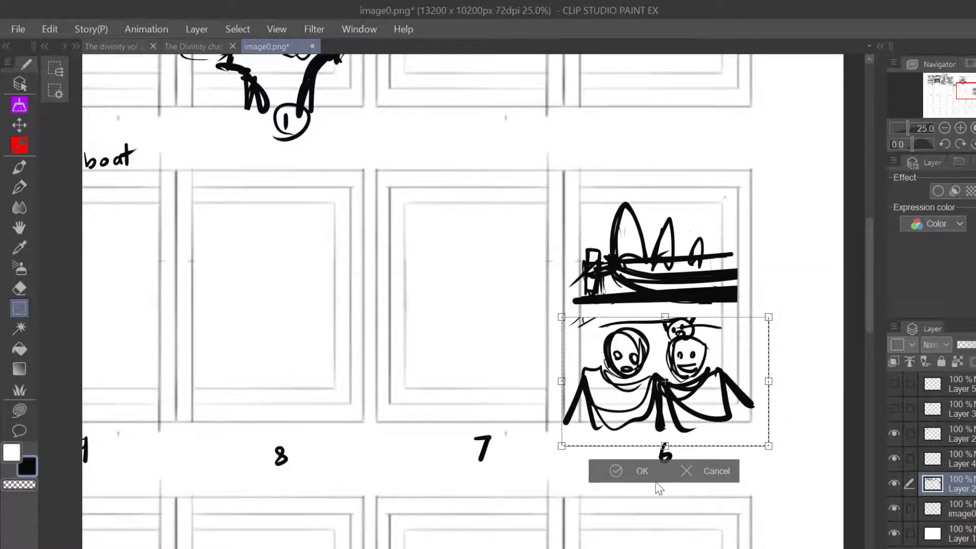
{"action": "left_click", "coordinate": [618, 473]}
{"action": "left_click", "coordinate": [524, 468]}
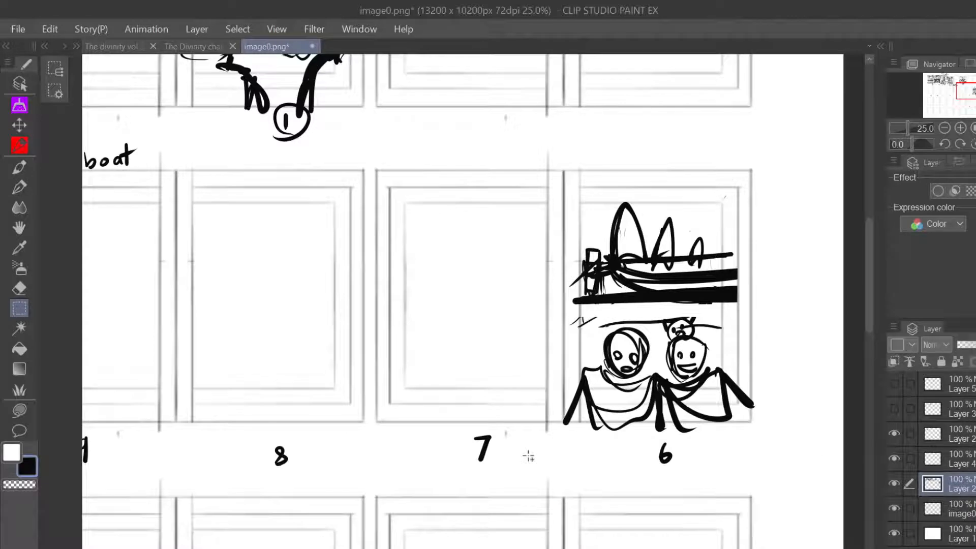
- Erase the leftover water lines between the divider and the two heads with the pen in transparent color
{"action": "key", "text": "p"}
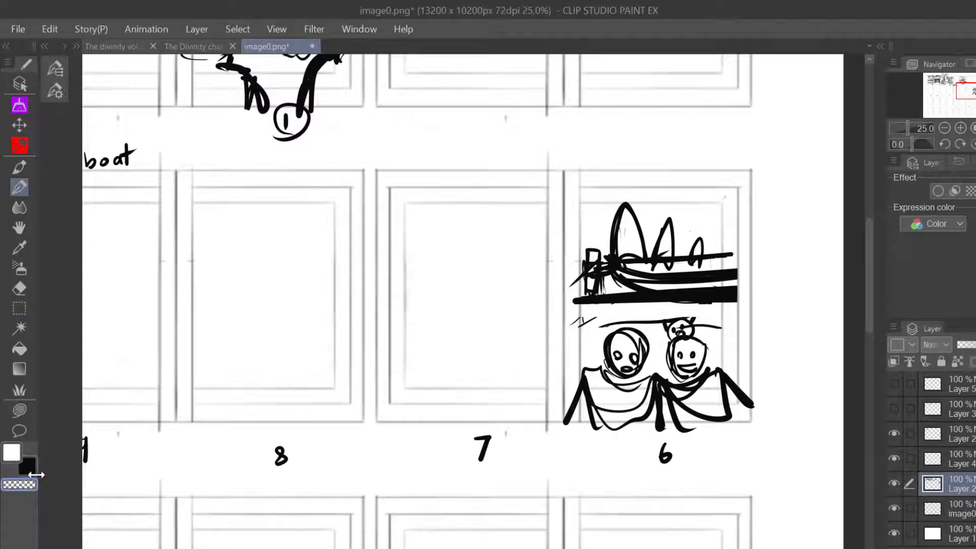
{"action": "mouse_move", "coordinate": [655, 321]}
{"action": "left_mouse_down"}
{"action": "mouse_move", "coordinate": [587, 328]}
{"action": "mouse_move", "coordinate": [658, 323]}
{"action": "mouse_move", "coordinate": [559, 327]}
{"action": "left_mouse_up"}
{"action": "mouse_move", "coordinate": [720, 337]}
{"action": "left_mouse_down"}
{"action": "mouse_move", "coordinate": [699, 327]}
{"action": "mouse_move", "coordinate": [734, 318]}
{"action": "mouse_move", "coordinate": [684, 327]}
{"action": "left_mouse_up"}
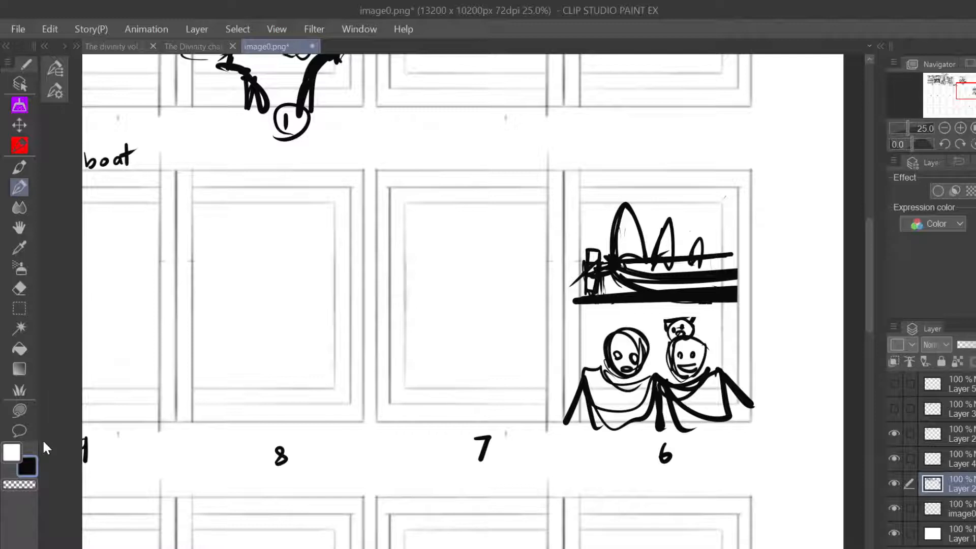
- Draw a thick horizontal divider across page 7 with a slanted line rising above it and two small upright marks beneath that line
{"action": "mouse_move", "coordinate": [971, 93]}
{"action": "left_mouse_down"}
{"action": "mouse_move", "coordinate": [943, 85]}
{"action": "mouse_move", "coordinate": [944, 97]}
{"action": "mouse_move", "coordinate": [952, 92]}
{"action": "left_mouse_up"}
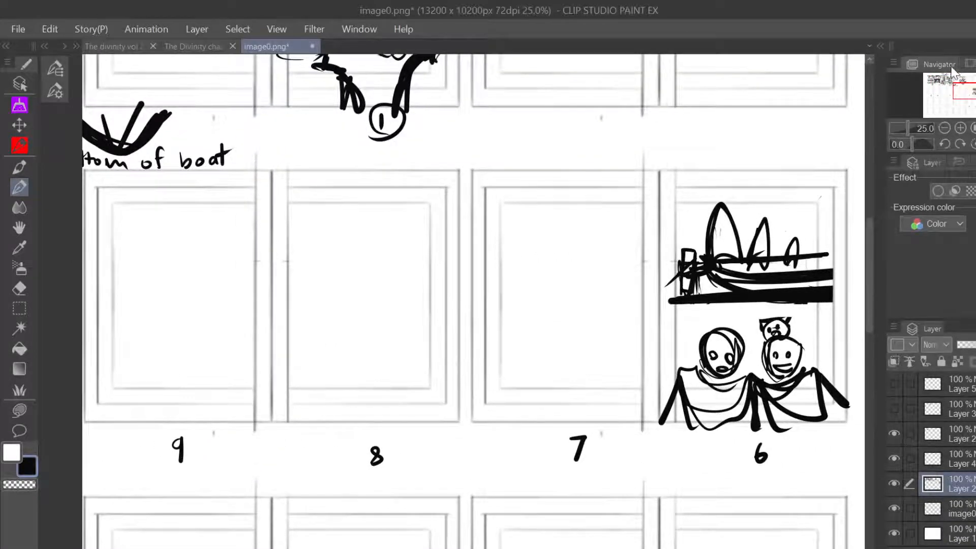
{"action": "left_click_drag", "start_coordinate": [960, 88], "coordinate": [959, 84]}
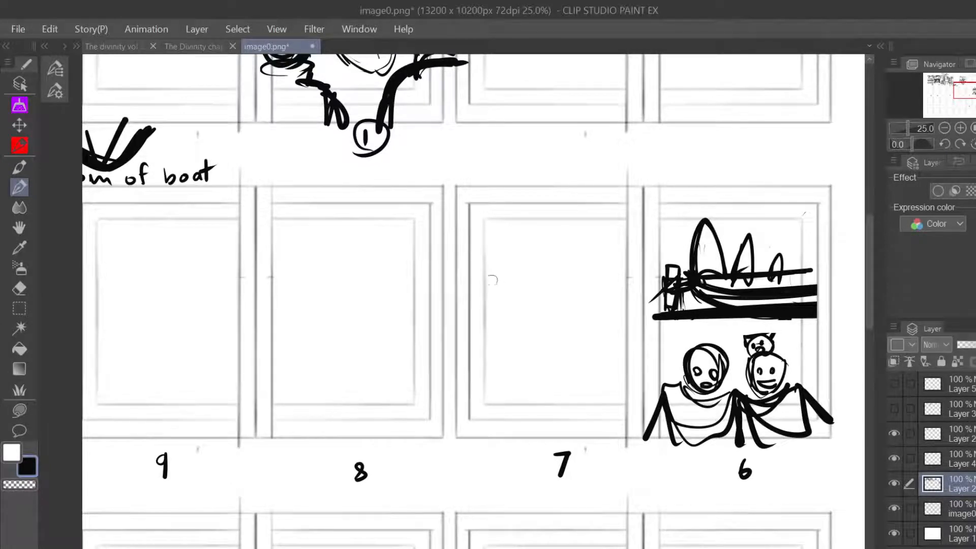
{"action": "left_click_drag", "start_coordinate": [470, 285], "coordinate": [624, 282]}
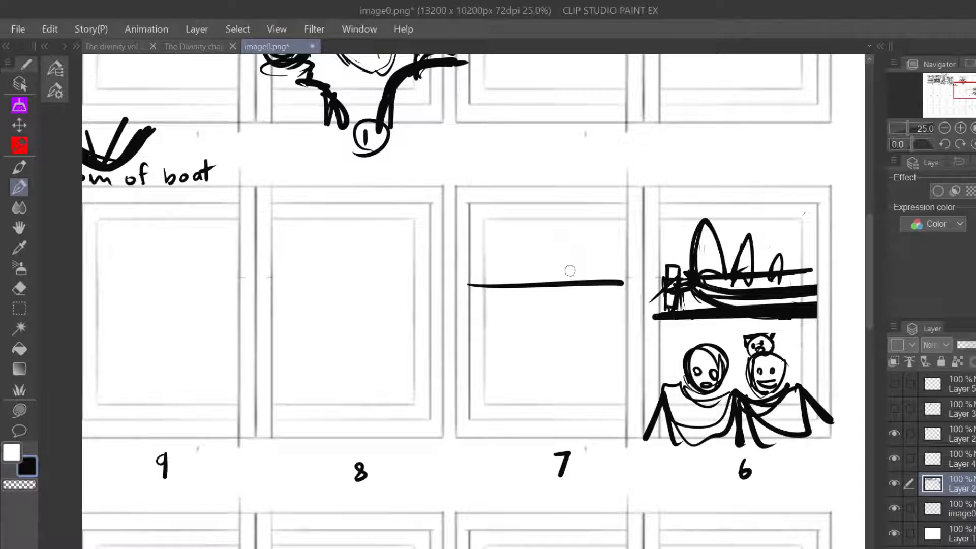
{"action": "mouse_move", "coordinate": [571, 265]}
{"action": "left_mouse_down"}
{"action": "mouse_move", "coordinate": [581, 275]}
{"action": "mouse_move", "coordinate": [591, 261]}
{"action": "left_mouse_up"}
{"action": "left_click_drag", "start_coordinate": [526, 278], "coordinate": [635, 245]}
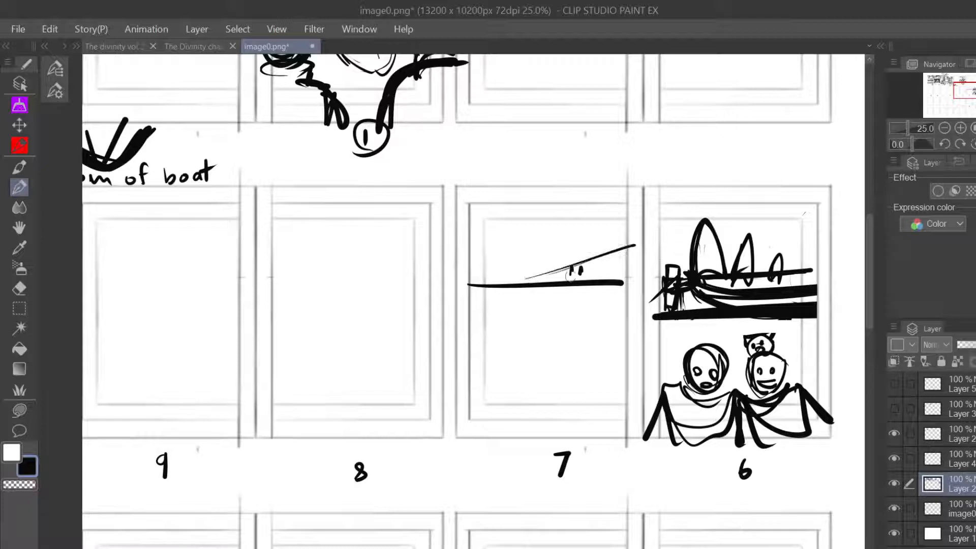
{"action": "mouse_move", "coordinate": [576, 281]}
{"action": "left_mouse_down"}
{"action": "mouse_move", "coordinate": [630, 260]}
{"action": "mouse_move", "coordinate": [602, 277]}
{"action": "mouse_move", "coordinate": [624, 276]}
{"action": "mouse_move", "coordinate": [605, 281]}
{"action": "mouse_move", "coordinate": [623, 275]}
{"action": "mouse_move", "coordinate": [576, 270]}
{"action": "left_mouse_up"}
{"action": "left_click_drag", "start_coordinate": [581, 266], "coordinate": [586, 270]}
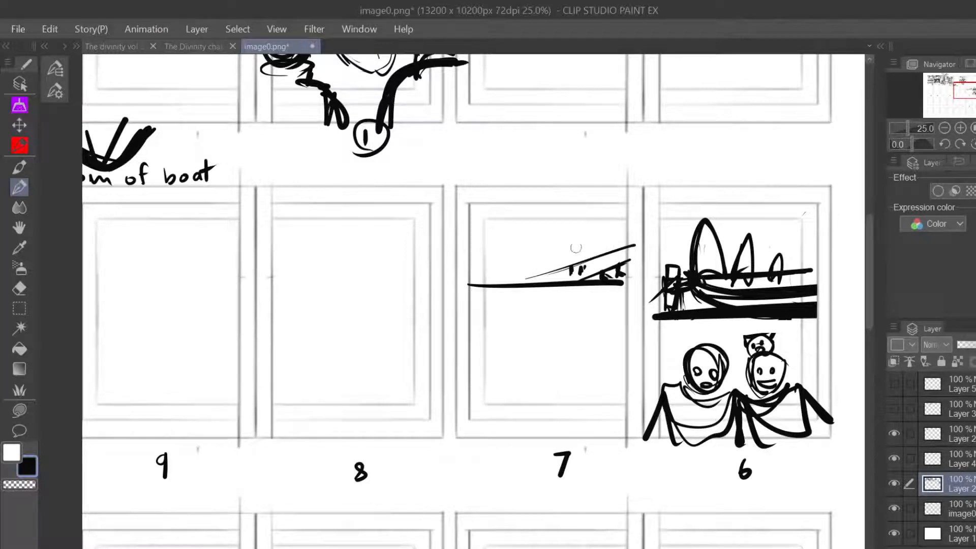
{"action": "left_click_drag", "start_coordinate": [570, 234], "coordinate": [583, 257]}
{"action": "left_click_drag", "start_coordinate": [562, 261], "coordinate": [627, 242]}
{"action": "mouse_move", "coordinate": [529, 273]}
{"action": "left_mouse_down"}
{"action": "mouse_move", "coordinate": [634, 240]}
{"action": "mouse_move", "coordinate": [525, 278]}
{"action": "left_mouse_up"}
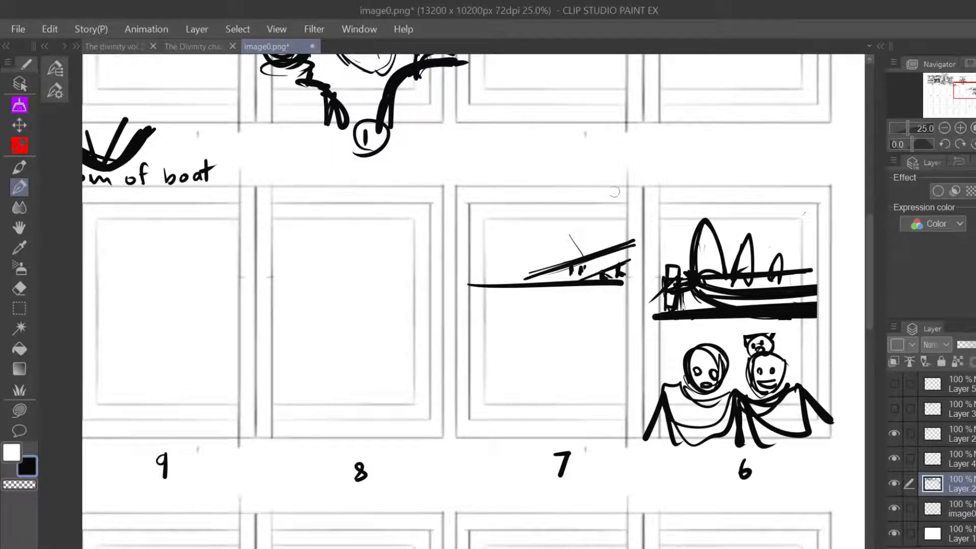
{"action": "key", "text": "ctrl+z"}
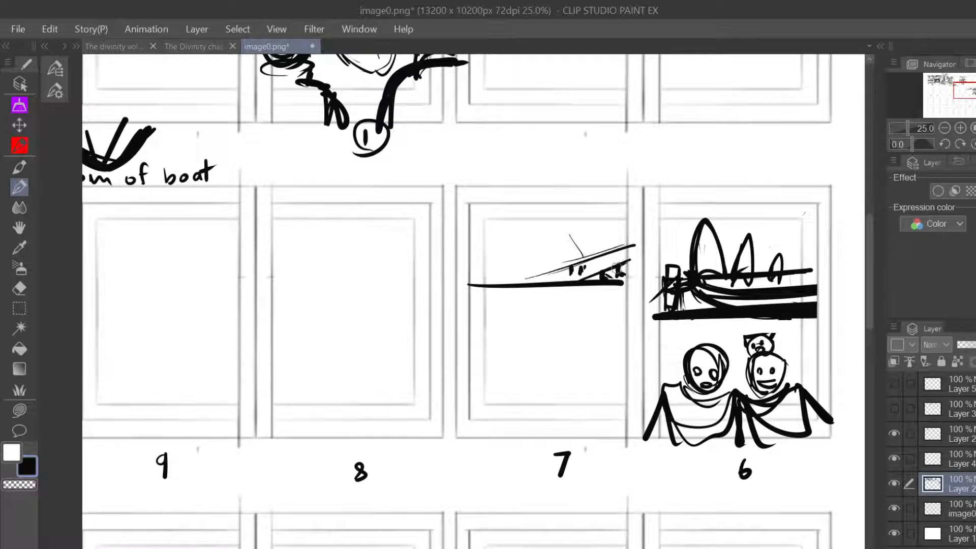
{"action": "key", "text": "ctrl+z"}
{"action": "key", "text": "ctrl+z"}
{"action": "key", "text": "ctrl+z"}
{"action": "key", "text": "ctrl+z"}
{"action": "key", "text": "ctrl+z"}
{"action": "key", "text": "ctrl+z"}
{"action": "key", "text": "ctrl+z"}
{"action": "key", "text": "ctrl+z"}
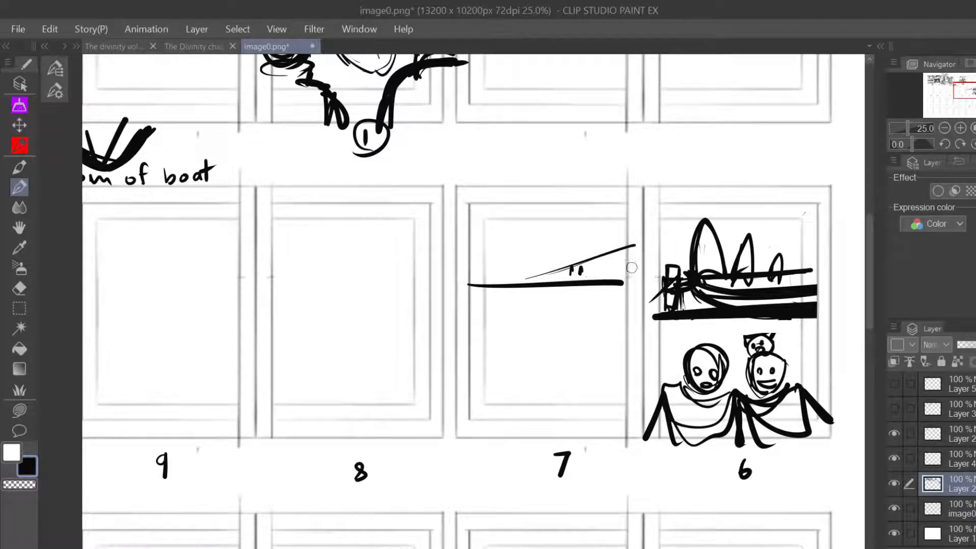
- Thicken page 7's slanted line, then draw tall leaning arches at both ends of the upper panel and a V shape between them
{"action": "left_click_drag", "start_coordinate": [518, 282], "coordinate": [635, 243]}
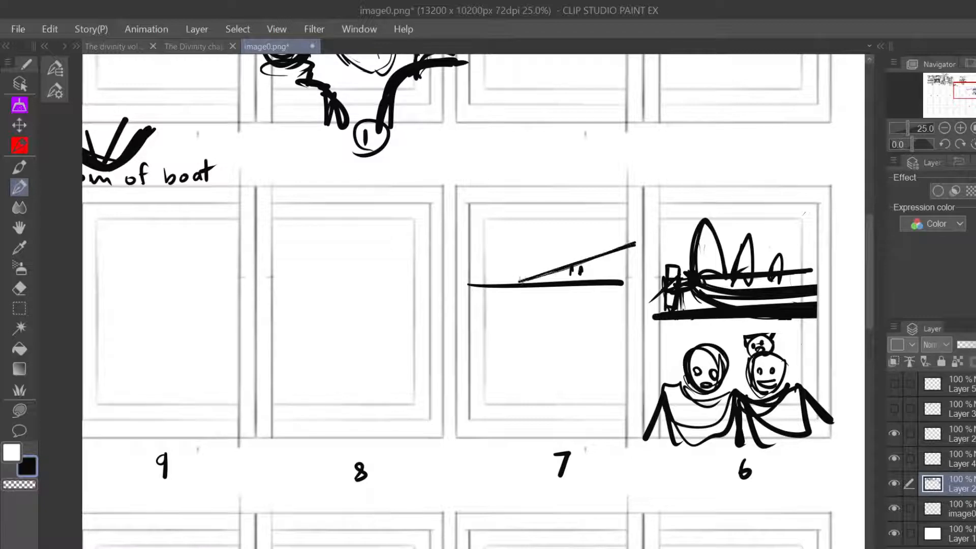
{"action": "mouse_move", "coordinate": [568, 270]}
{"action": "left_mouse_down"}
{"action": "mouse_move", "coordinate": [522, 280]}
{"action": "mouse_move", "coordinate": [636, 244]}
{"action": "left_mouse_up"}
{"action": "mouse_move", "coordinate": [567, 262]}
{"action": "left_mouse_down"}
{"action": "mouse_move", "coordinate": [580, 273]}
{"action": "mouse_move", "coordinate": [605, 254]}
{"action": "mouse_move", "coordinate": [588, 250]}
{"action": "mouse_move", "coordinate": [606, 254]}
{"action": "left_mouse_up"}
{"action": "left_click_drag", "start_coordinate": [567, 229], "coordinate": [595, 258]}
{"action": "mouse_move", "coordinate": [595, 217]}
{"action": "left_mouse_down"}
{"action": "mouse_move", "coordinate": [606, 252]}
{"action": "mouse_move", "coordinate": [587, 222]}
{"action": "mouse_move", "coordinate": [607, 252]}
{"action": "left_mouse_up"}
{"action": "mouse_move", "coordinate": [569, 214]}
{"action": "left_mouse_down"}
{"action": "mouse_move", "coordinate": [600, 251]}
{"action": "mouse_move", "coordinate": [612, 228]}
{"action": "mouse_move", "coordinate": [595, 219]}
{"action": "mouse_move", "coordinate": [599, 241]}
{"action": "mouse_move", "coordinate": [594, 213]}
{"action": "mouse_move", "coordinate": [613, 218]}
{"action": "mouse_move", "coordinate": [622, 248]}
{"action": "left_mouse_up"}
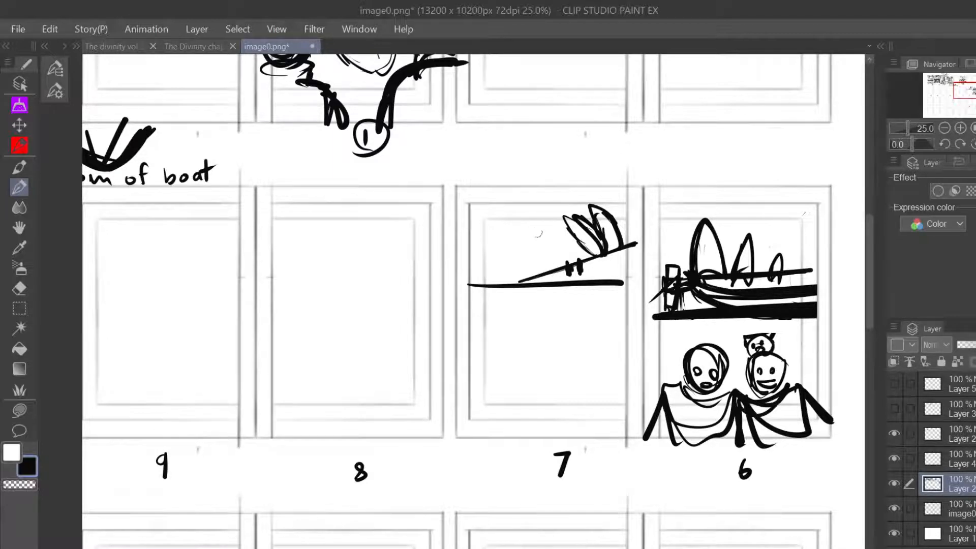
{"action": "left_click_drag", "start_coordinate": [515, 213], "coordinate": [548, 241]}
{"action": "mouse_move", "coordinate": [543, 204]}
{"action": "left_mouse_down"}
{"action": "mouse_move", "coordinate": [550, 240]}
{"action": "mouse_move", "coordinate": [515, 214]}
{"action": "mouse_move", "coordinate": [552, 232]}
{"action": "mouse_move", "coordinate": [513, 207]}
{"action": "mouse_move", "coordinate": [549, 247]}
{"action": "mouse_move", "coordinate": [497, 232]}
{"action": "mouse_move", "coordinate": [536, 260]}
{"action": "mouse_move", "coordinate": [496, 230]}
{"action": "mouse_move", "coordinate": [516, 284]}
{"action": "mouse_move", "coordinate": [513, 269]}
{"action": "mouse_move", "coordinate": [472, 238]}
{"action": "mouse_move", "coordinate": [485, 288]}
{"action": "mouse_move", "coordinate": [521, 283]}
{"action": "left_mouse_up"}
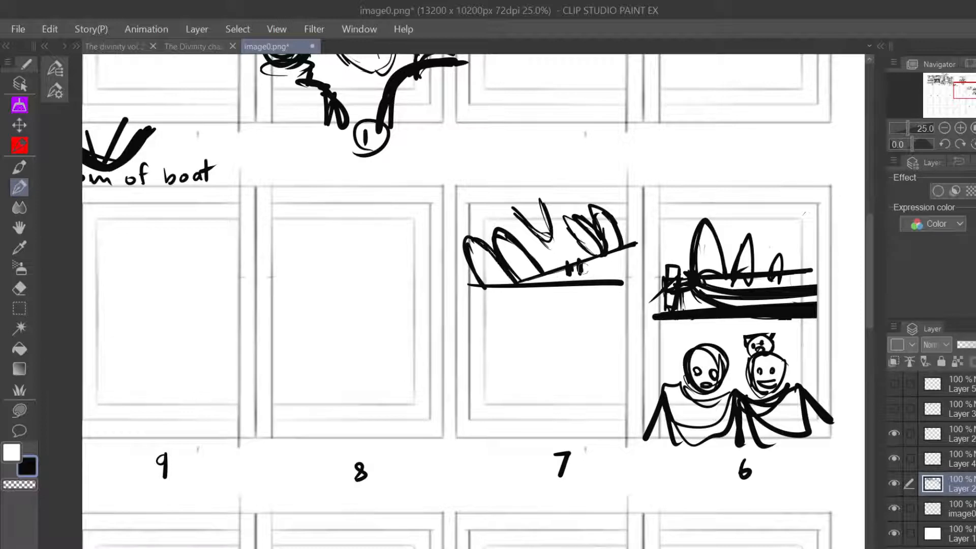
- Fill the leaning arches in page 7's upper panel with scribbled texture and add small dark marks at their bases
{"action": "mouse_move", "coordinate": [595, 249]}
{"action": "left_mouse_down"}
{"action": "mouse_move", "coordinate": [567, 211]}
{"action": "mouse_move", "coordinate": [597, 242]}
{"action": "left_mouse_up"}
{"action": "mouse_move", "coordinate": [507, 245]}
{"action": "left_mouse_down"}
{"action": "mouse_move", "coordinate": [527, 271]}
{"action": "mouse_move", "coordinate": [506, 244]}
{"action": "left_mouse_up"}
{"action": "mouse_move", "coordinate": [581, 237]}
{"action": "left_mouse_down"}
{"action": "mouse_move", "coordinate": [573, 240]}
{"action": "mouse_move", "coordinate": [590, 233]}
{"action": "left_mouse_up"}
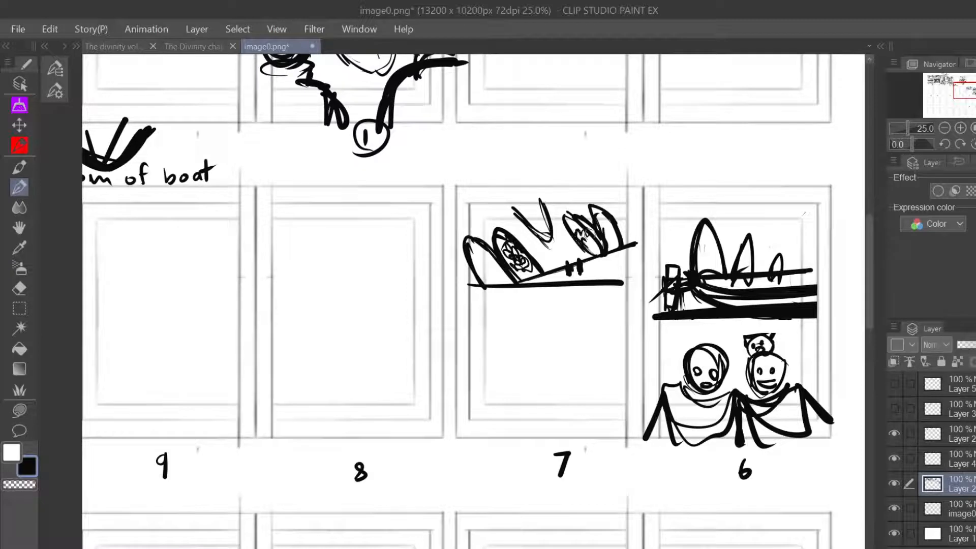
{"action": "left_click_drag", "start_coordinate": [532, 277], "coordinate": [534, 270]}
{"action": "mouse_move", "coordinate": [603, 253]}
{"action": "left_mouse_down"}
{"action": "mouse_move", "coordinate": [616, 253]}
{"action": "mouse_move", "coordinate": [601, 223]}
{"action": "left_mouse_up"}
{"action": "mouse_move", "coordinate": [492, 278]}
{"action": "left_mouse_down"}
{"action": "mouse_move", "coordinate": [494, 274]}
{"action": "mouse_move", "coordinate": [482, 273]}
{"action": "mouse_move", "coordinate": [483, 249]}
{"action": "mouse_move", "coordinate": [477, 254]}
{"action": "mouse_move", "coordinate": [472, 240]}
{"action": "mouse_move", "coordinate": [470, 271]}
{"action": "left_mouse_up"}
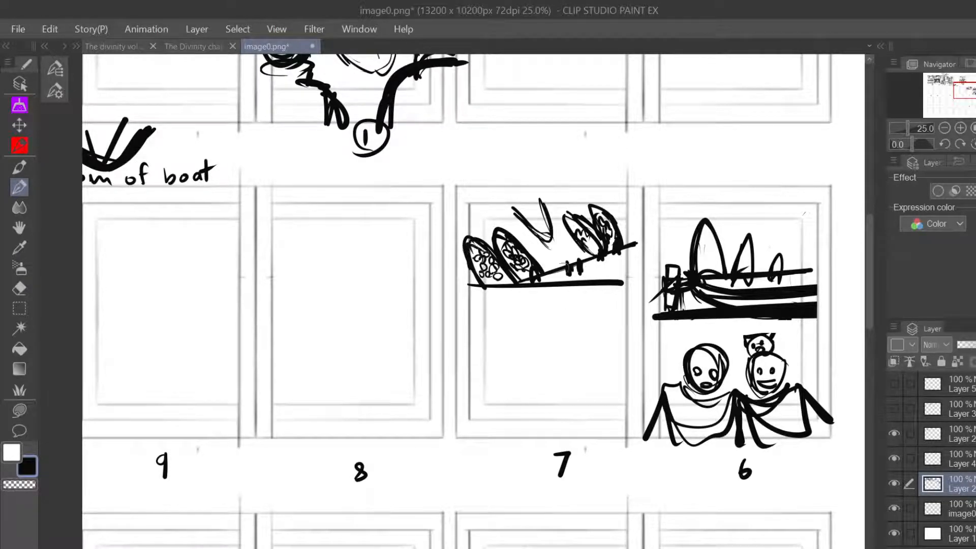
{"action": "left_click_drag", "start_coordinate": [552, 229], "coordinate": [557, 238]}
- Frame page 7's middle panel with a thick left edge and a lower horizontal divider, and extend the upper divider to the right inner frame
{"action": "left_click_drag", "start_coordinate": [467, 286], "coordinate": [465, 341]}
{"action": "left_click_drag", "start_coordinate": [468, 287], "coordinate": [467, 347]}
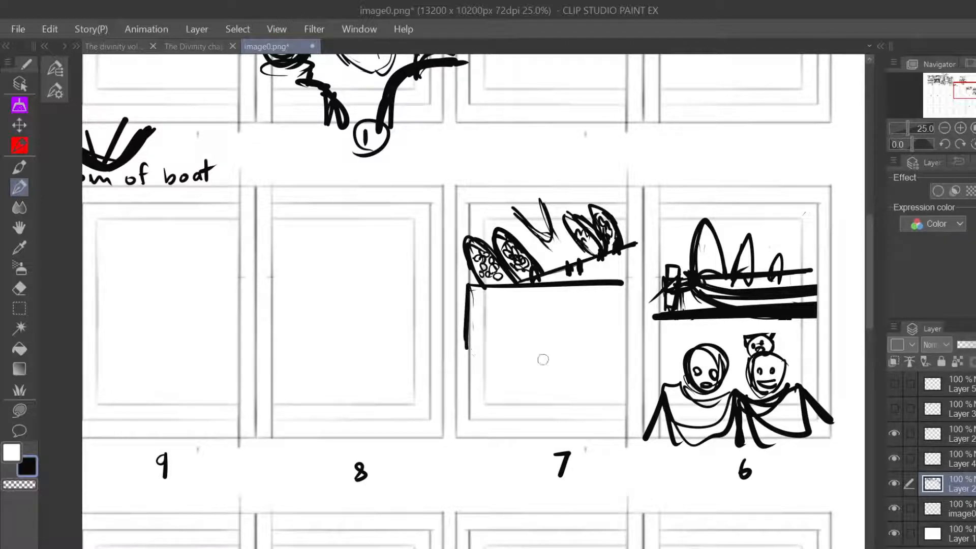
{"action": "mouse_move", "coordinate": [468, 293]}
{"action": "left_mouse_down"}
{"action": "mouse_move", "coordinate": [470, 350]}
{"action": "mouse_move", "coordinate": [605, 351]}
{"action": "left_mouse_up"}
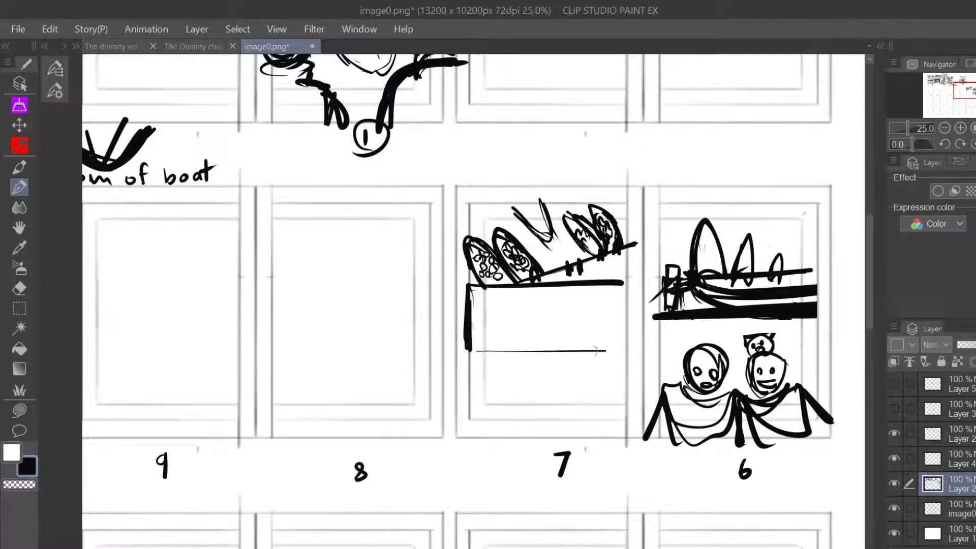
{"action": "left_click_drag", "start_coordinate": [484, 354], "coordinate": [628, 349]}
{"action": "left_click_drag", "start_coordinate": [486, 357], "coordinate": [598, 354]}
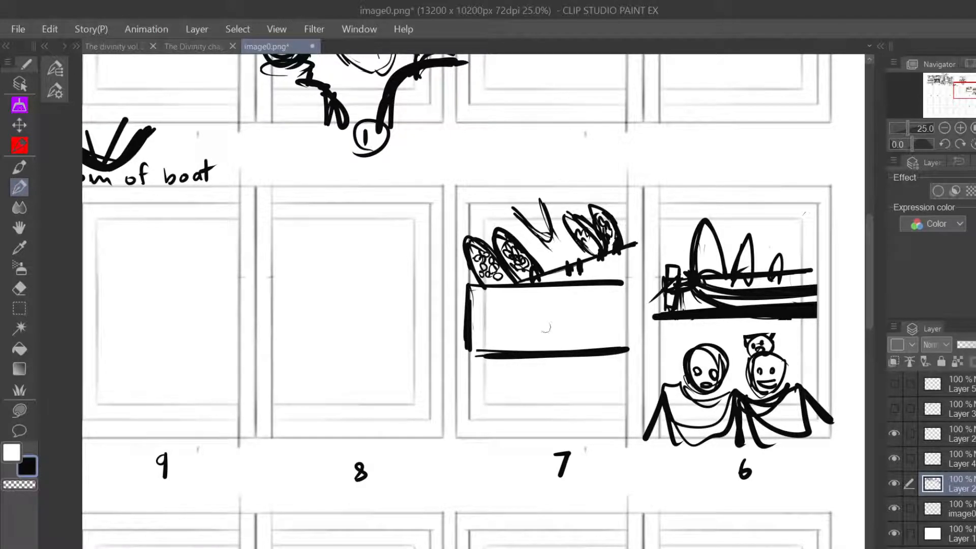
{"action": "left_click_drag", "start_coordinate": [579, 284], "coordinate": [630, 282]}
{"action": "mouse_move", "coordinate": [485, 300]}
{"action": "left_mouse_down"}
{"action": "mouse_move", "coordinate": [496, 322]}
{"action": "mouse_move", "coordinate": [492, 350]}
{"action": "left_mouse_up"}
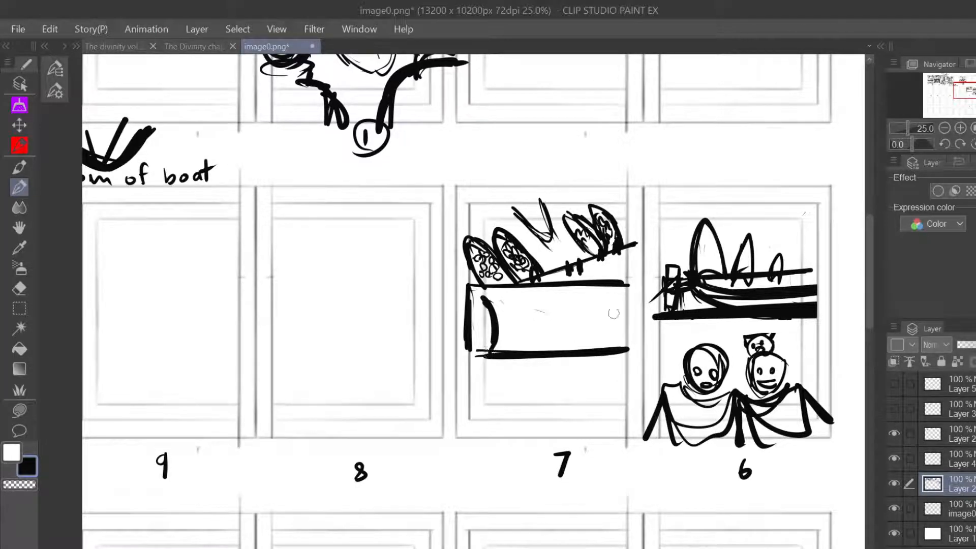
{"action": "mouse_move", "coordinate": [619, 291]}
{"action": "left_mouse_down"}
{"action": "mouse_move", "coordinate": [610, 339]}
{"action": "mouse_move", "coordinate": [619, 292]}
{"action": "mouse_move", "coordinate": [612, 338]}
{"action": "mouse_move", "coordinate": [615, 314]}
{"action": "left_mouse_up"}
{"action": "key", "text": "ctrl+z"}
{"action": "key", "text": "ctrl+z"}
{"action": "key", "text": "ctrl+z"}
{"action": "key", "text": "ctrl+z"}
{"action": "key", "text": "ctrl+z"}
{"action": "key", "text": "ctrl+z"}
{"action": "key", "text": "ctrl+z"}
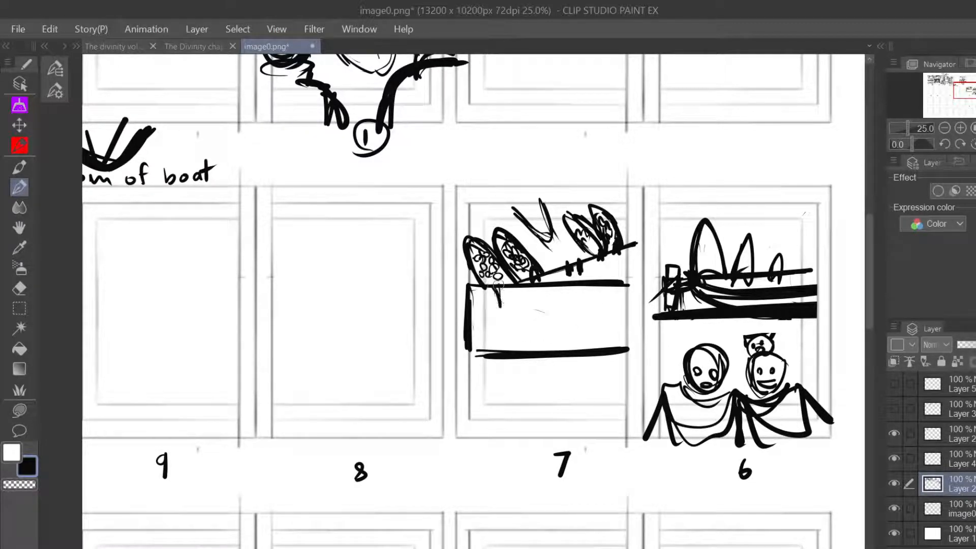
- Draw curved side posts with stepped lower corners in page 7's middle panel and a row of ovals between them
{"action": "mouse_move", "coordinate": [498, 287]}
{"action": "left_mouse_down"}
{"action": "mouse_move", "coordinate": [493, 331]}
{"action": "mouse_move", "coordinate": [522, 344]}
{"action": "mouse_move", "coordinate": [523, 370]}
{"action": "left_mouse_up"}
{"action": "mouse_move", "coordinate": [629, 330]}
{"action": "left_mouse_down"}
{"action": "mouse_move", "coordinate": [581, 358]}
{"action": "mouse_move", "coordinate": [579, 339]}
{"action": "left_mouse_up"}
{"action": "left_click_drag", "start_coordinate": [614, 281], "coordinate": [618, 336]}
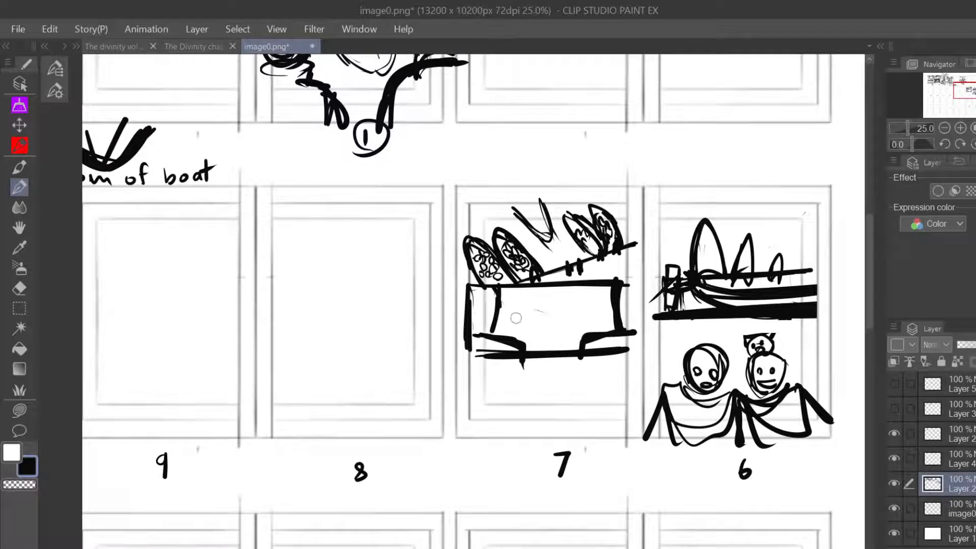
{"action": "left_click_drag", "start_coordinate": [534, 294], "coordinate": [532, 321]}
{"action": "mouse_move", "coordinate": [588, 289]}
{"action": "left_mouse_down"}
{"action": "mouse_move", "coordinate": [592, 318]}
{"action": "mouse_move", "coordinate": [545, 333]}
{"action": "mouse_move", "coordinate": [549, 296]}
{"action": "mouse_move", "coordinate": [564, 312]}
{"action": "mouse_move", "coordinate": [575, 305]}
{"action": "mouse_move", "coordinate": [567, 323]}
{"action": "mouse_move", "coordinate": [533, 328]}
{"action": "mouse_move", "coordinate": [539, 316]}
{"action": "mouse_move", "coordinate": [519, 333]}
{"action": "mouse_move", "coordinate": [509, 315]}
{"action": "mouse_move", "coordinate": [543, 331]}
{"action": "mouse_move", "coordinate": [585, 328]}
{"action": "mouse_move", "coordinate": [600, 315]}
{"action": "mouse_move", "coordinate": [580, 287]}
{"action": "mouse_move", "coordinate": [561, 291]}
{"action": "left_mouse_up"}
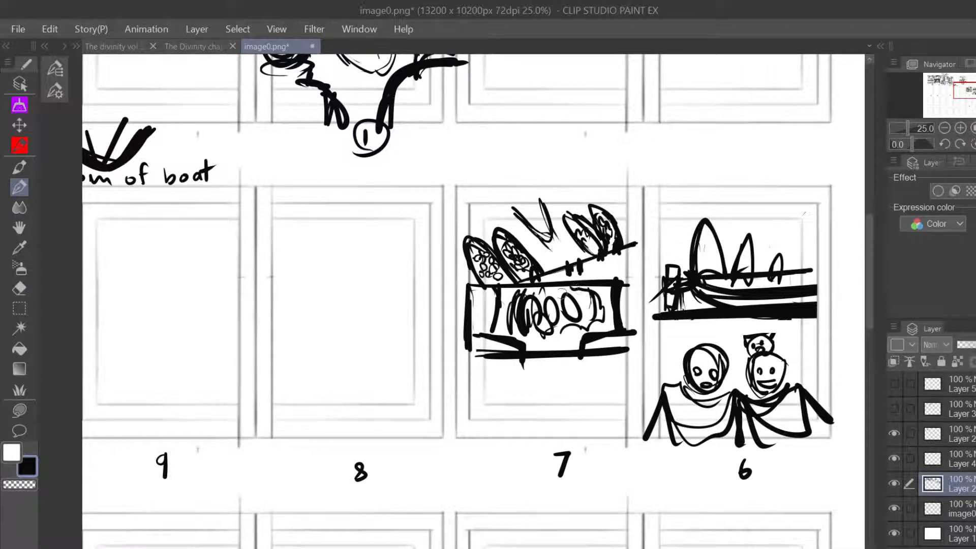
- Undo the ovals, posts and trial strokes in page 7's middle panel, back to its bare border lines
{"action": "key", "text": "ctrl+z"}
{"action": "key", "text": "ctrl+z"}
{"action": "key", "text": "ctrl+z"}
{"action": "key", "text": "ctrl+z"}
{"action": "key", "text": "ctrl+z"}
{"action": "key", "text": "ctrl+z"}
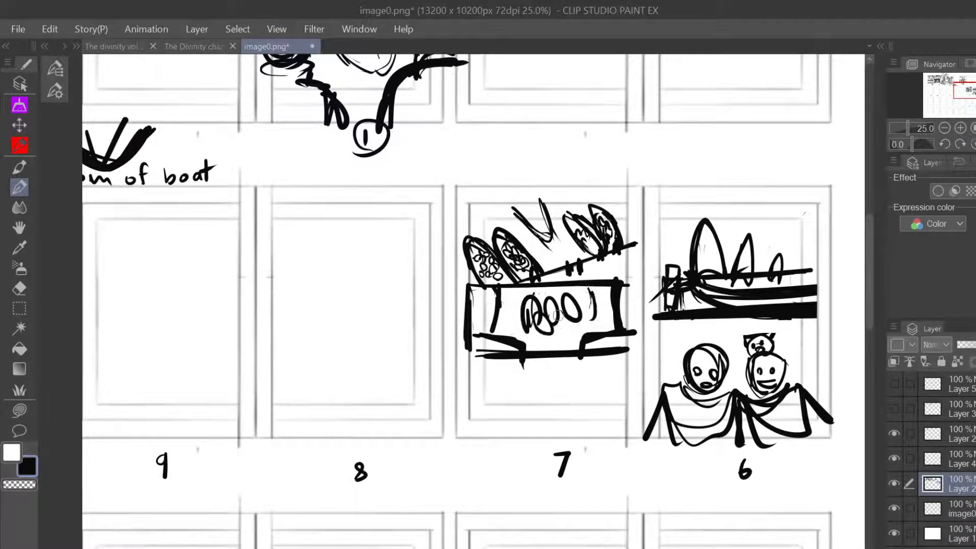
{"action": "key", "text": "ctrl+z"}
{"action": "key", "text": "ctrl+z"}
{"action": "key", "text": "ctrl+z"}
{"action": "key", "text": "ctrl+z"}
{"action": "key", "text": "ctrl+z"}
{"action": "key", "text": "ctrl+z"}
{"action": "key", "text": "ctrl+z"}
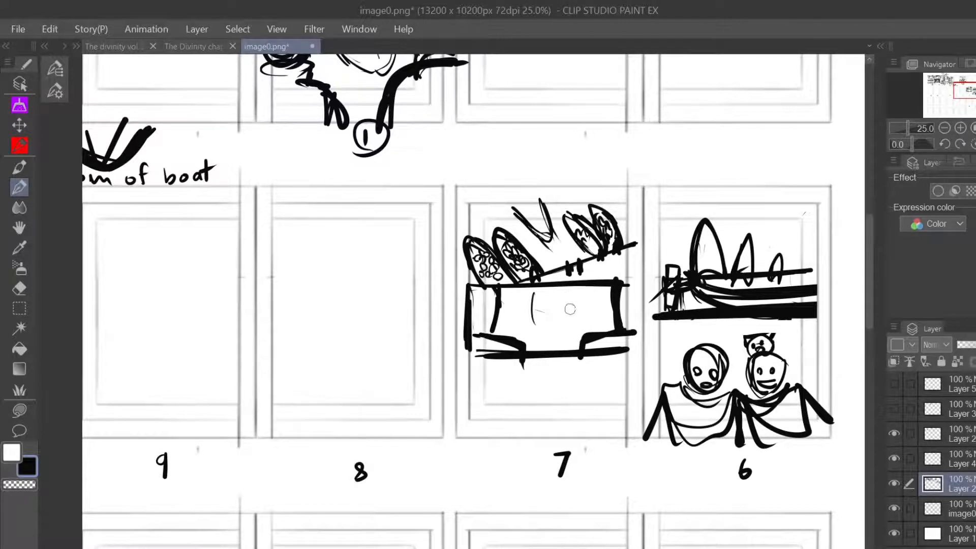
{"action": "left_click_drag", "start_coordinate": [530, 292], "coordinate": [536, 338]}
{"action": "mouse_move", "coordinate": [520, 291]}
{"action": "left_mouse_down"}
{"action": "mouse_move", "coordinate": [515, 330]}
{"action": "mouse_move", "coordinate": [534, 342]}
{"action": "left_mouse_up"}
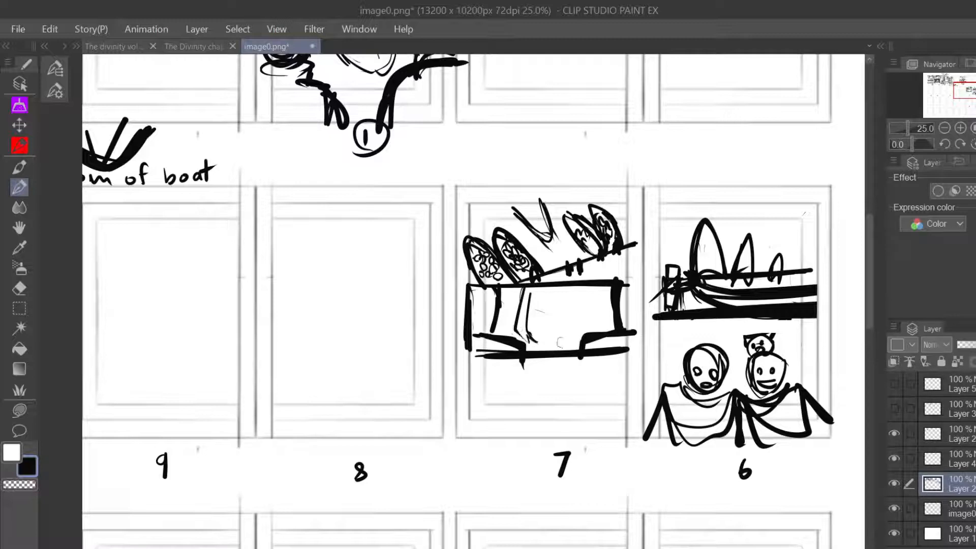
{"action": "key", "text": "ctrl+z"}
{"action": "key", "text": "ctrl+z"}
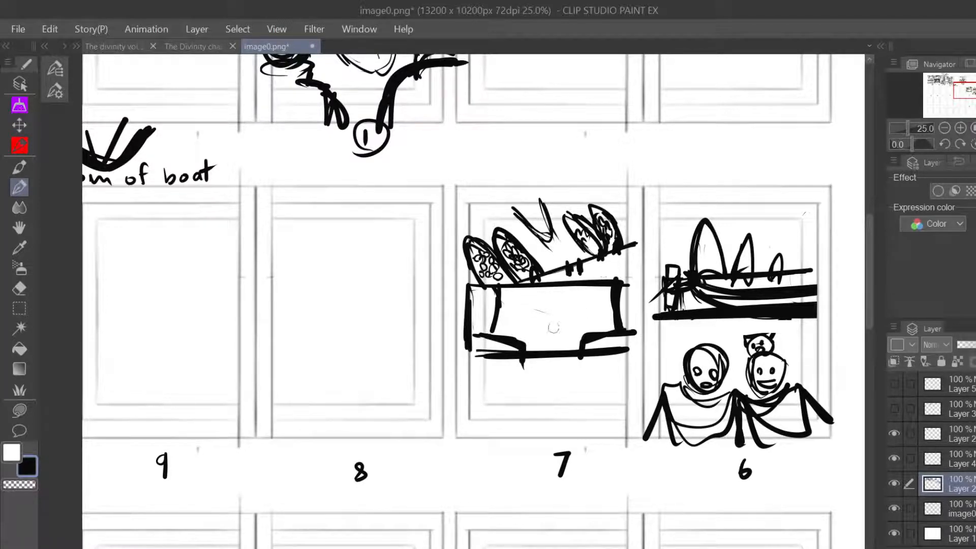
{"action": "left_click_drag", "start_coordinate": [526, 294], "coordinate": [527, 331]}
{"action": "key", "text": "ctrl+z"}
{"action": "key", "text": "ctrl+z"}
{"action": "key", "text": "ctrl+z"}
{"action": "key", "text": "ctrl+z"}
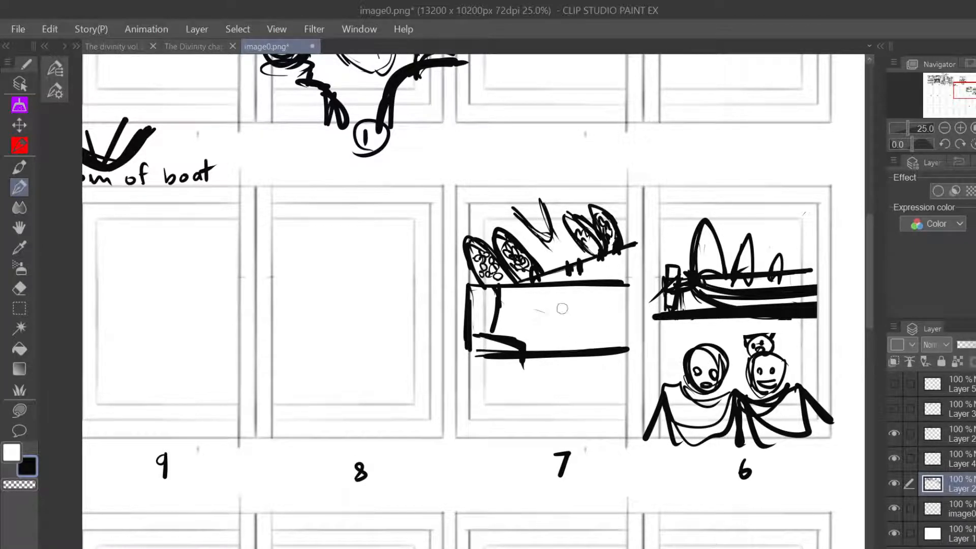
{"action": "key", "text": "ctrl+z"}
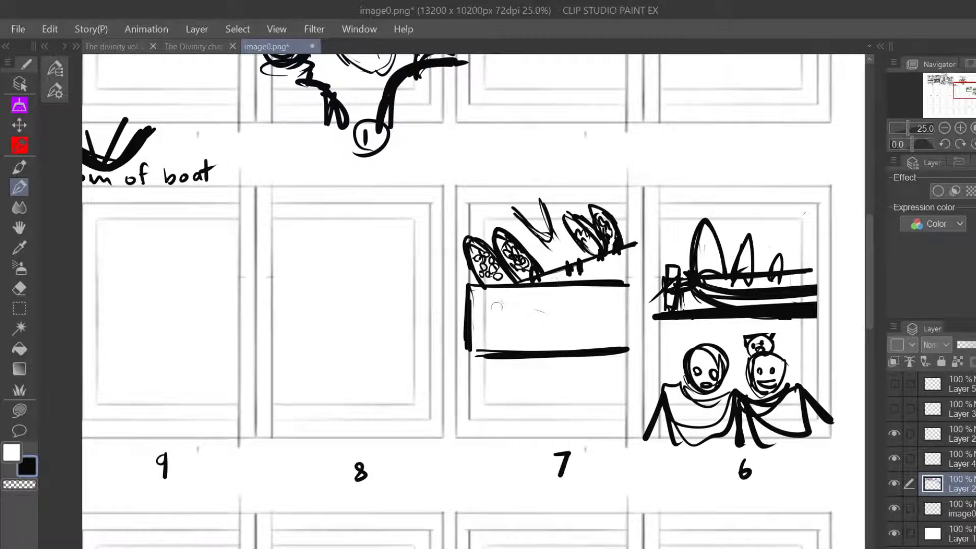
{"action": "left_click_drag", "start_coordinate": [498, 301], "coordinate": [503, 346]}
{"action": "mouse_move", "coordinate": [497, 300]}
{"action": "left_mouse_down"}
{"action": "mouse_move", "coordinate": [631, 300]}
{"action": "mouse_move", "coordinate": [609, 350]}
{"action": "left_mouse_up"}
{"action": "mouse_move", "coordinate": [613, 298]}
{"action": "left_mouse_down"}
{"action": "mouse_move", "coordinate": [500, 297]}
{"action": "mouse_move", "coordinate": [502, 349]}
{"action": "left_mouse_up"}
{"action": "key", "text": "ctrl+z"}
{"action": "key", "text": "ctrl+z"}
{"action": "key", "text": "ctrl+z"}
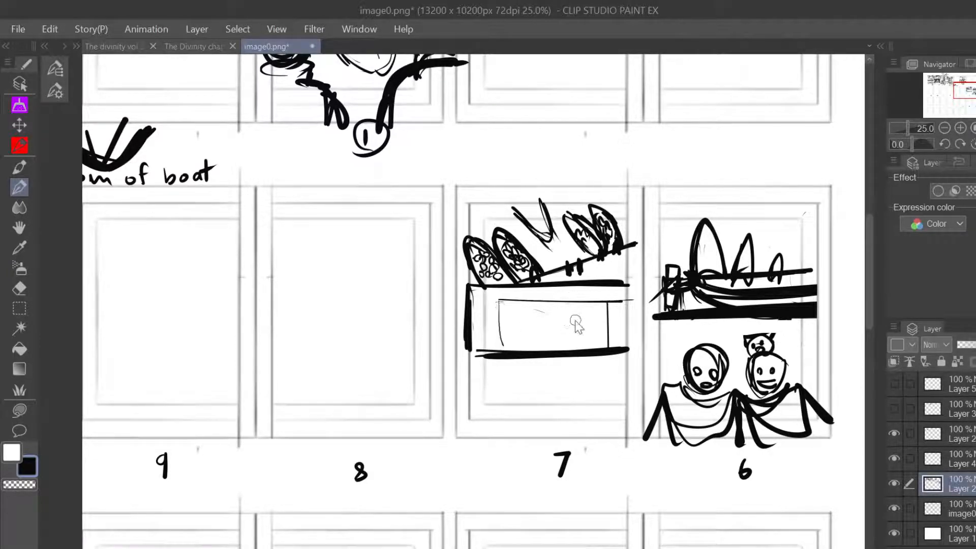
{"action": "key", "text": "ctrl+z"}
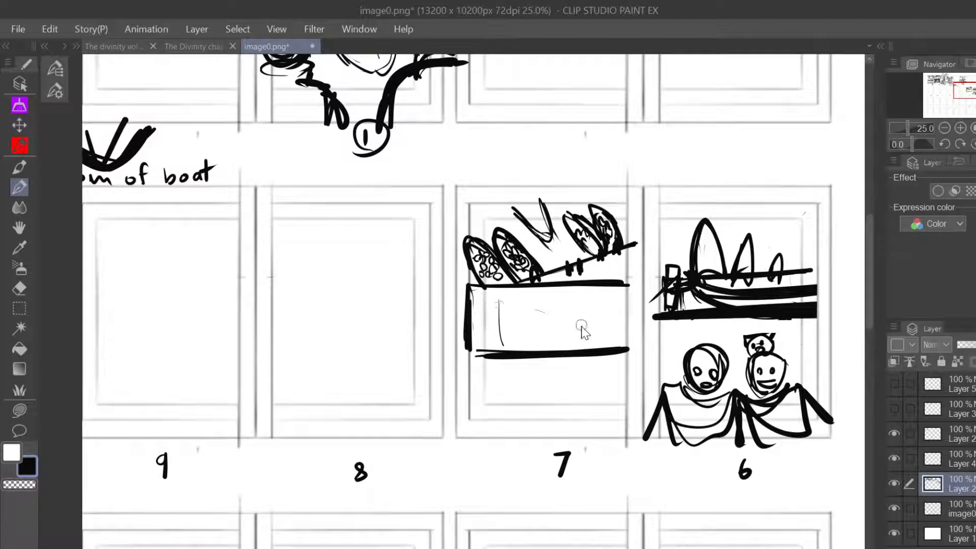
{"action": "key", "text": "ctrl+z"}
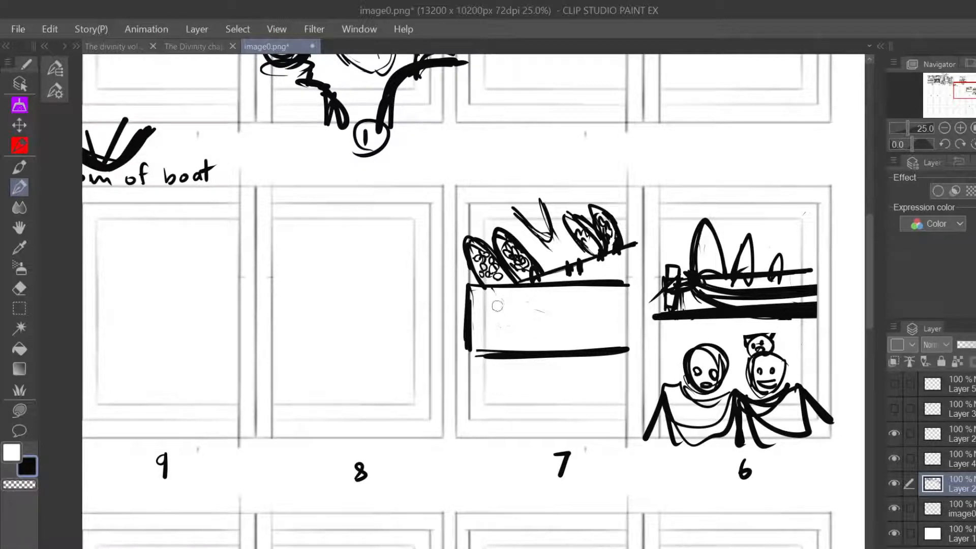
- Draw a large upright oval at each end of page 7's middle panel
{"action": "left_click_drag", "start_coordinate": [489, 302], "coordinate": [527, 340]}
{"action": "left_click_drag", "start_coordinate": [497, 304], "coordinate": [512, 319]}
{"action": "key", "text": "ctrl+z"}
{"action": "key", "text": "ctrl+z"}
{"action": "mouse_move", "coordinate": [609, 330]}
{"action": "left_mouse_down"}
{"action": "mouse_move", "coordinate": [602, 296]}
{"action": "mouse_move", "coordinate": [626, 299]}
{"action": "mouse_move", "coordinate": [613, 336]}
{"action": "left_mouse_up"}
{"action": "mouse_move", "coordinate": [479, 331]}
{"action": "left_mouse_down"}
{"action": "mouse_move", "coordinate": [475, 298]}
{"action": "mouse_move", "coordinate": [494, 337]}
{"action": "mouse_move", "coordinate": [477, 340]}
{"action": "mouse_move", "coordinate": [485, 343]}
{"action": "left_mouse_up"}
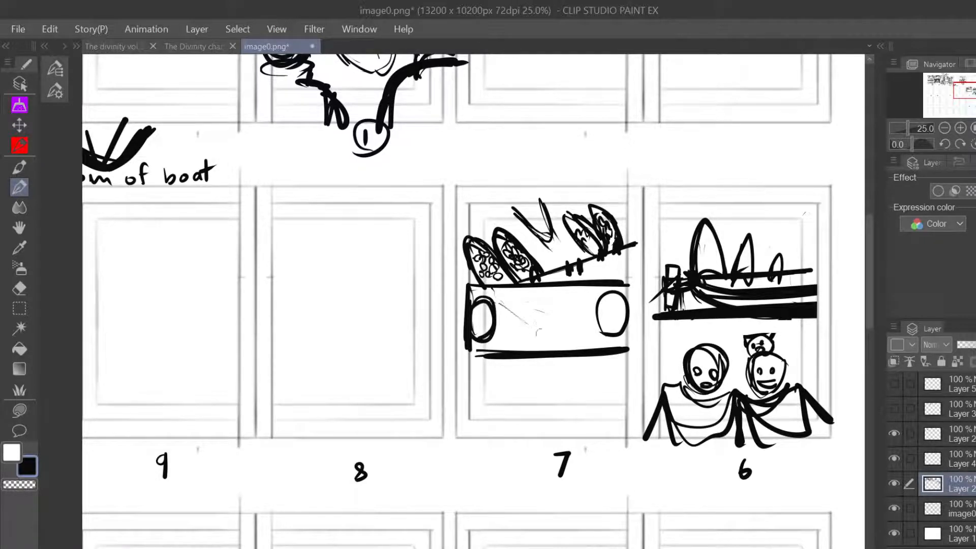
- Draw thin diagonal guide lines between the two ovals in page 7's middle panel, undoing the stray strokes
{"action": "left_click_drag", "start_coordinate": [526, 293], "coordinate": [597, 315]}
{"action": "key", "text": "ctrl+z"}
{"action": "key", "text": "ctrl+z"}
{"action": "mouse_move", "coordinate": [503, 300]}
{"action": "left_mouse_down"}
{"action": "mouse_move", "coordinate": [534, 343]}
{"action": "mouse_move", "coordinate": [547, 343]}
{"action": "left_mouse_up"}
{"action": "left_click_drag", "start_coordinate": [549, 295], "coordinate": [595, 305]}
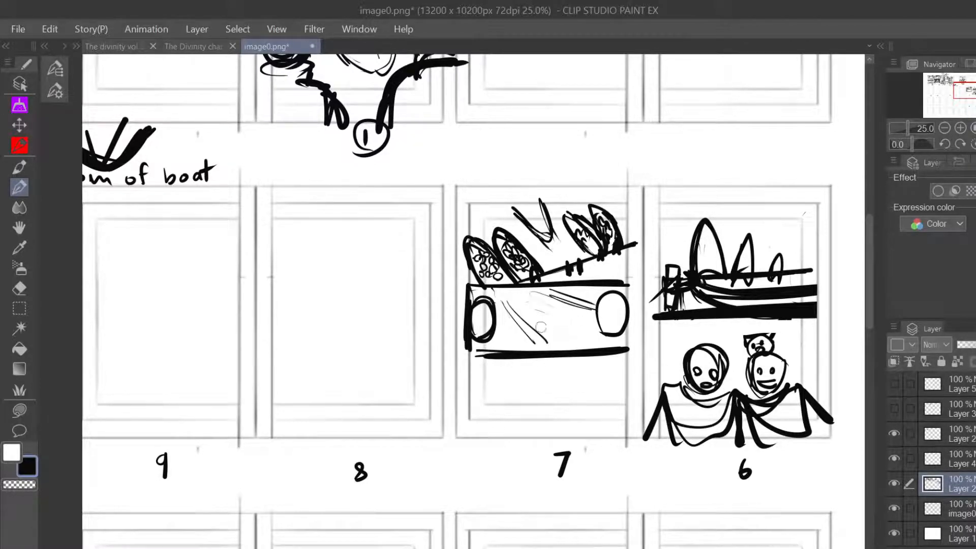
{"action": "mouse_move", "coordinate": [529, 306]}
{"action": "left_mouse_down"}
{"action": "mouse_move", "coordinate": [550, 302]}
{"action": "mouse_move", "coordinate": [512, 306]}
{"action": "mouse_move", "coordinate": [546, 314]}
{"action": "mouse_move", "coordinate": [540, 326]}
{"action": "mouse_move", "coordinate": [556, 319]}
{"action": "mouse_move", "coordinate": [553, 337]}
{"action": "mouse_move", "coordinate": [567, 335]}
{"action": "mouse_move", "coordinate": [533, 304]}
{"action": "mouse_move", "coordinate": [561, 309]}
{"action": "mouse_move", "coordinate": [570, 330]}
{"action": "mouse_move", "coordinate": [590, 322]}
{"action": "mouse_move", "coordinate": [556, 305]}
{"action": "mouse_move", "coordinate": [594, 315]}
{"action": "left_mouse_up"}
{"action": "key", "text": "ctrl+z"}
{"action": "key", "text": "ctrl+z"}
- Fill the space between the two ovals with overlapping arcs and clusters of small rough shapes along the diagonal lines
{"action": "mouse_move", "coordinate": [499, 337]}
{"action": "left_mouse_down"}
{"action": "mouse_move", "coordinate": [508, 328]}
{"action": "mouse_move", "coordinate": [497, 323]}
{"action": "mouse_move", "coordinate": [508, 338]}
{"action": "mouse_move", "coordinate": [513, 325]}
{"action": "mouse_move", "coordinate": [501, 338]}
{"action": "mouse_move", "coordinate": [523, 345]}
{"action": "mouse_move", "coordinate": [496, 348]}
{"action": "mouse_move", "coordinate": [511, 351]}
{"action": "mouse_move", "coordinate": [529, 328]}
{"action": "mouse_move", "coordinate": [531, 348]}
{"action": "mouse_move", "coordinate": [521, 354]}
{"action": "left_mouse_up"}
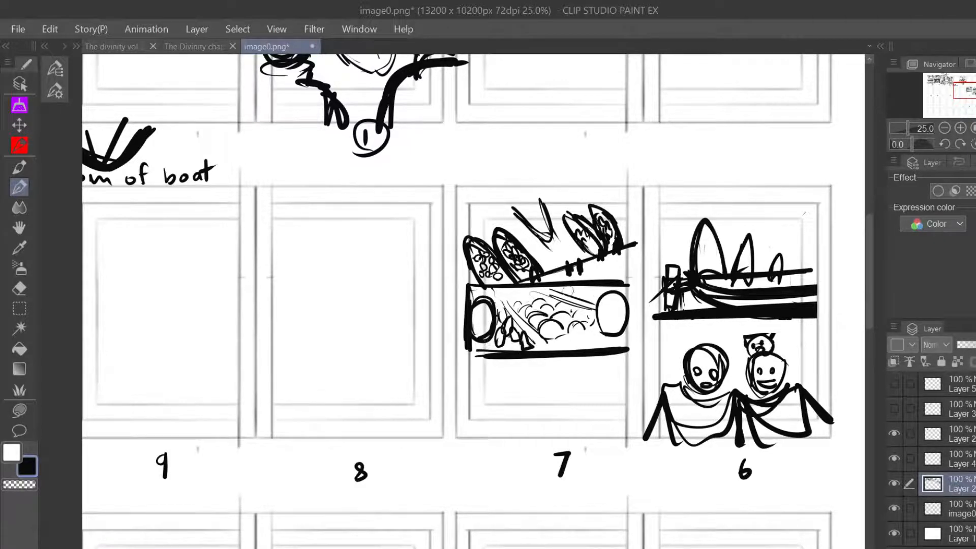
{"action": "left_click_drag", "start_coordinate": [564, 288], "coordinate": [584, 301]}
{"action": "mouse_move", "coordinate": [582, 295]}
{"action": "left_mouse_down"}
{"action": "mouse_move", "coordinate": [594, 304]}
{"action": "mouse_move", "coordinate": [605, 291]}
{"action": "left_mouse_up"}
- Thicken the lower divider beneath page 7's middle panel along its full width
{"action": "left_click_drag", "start_coordinate": [547, 358], "coordinate": [623, 353]}
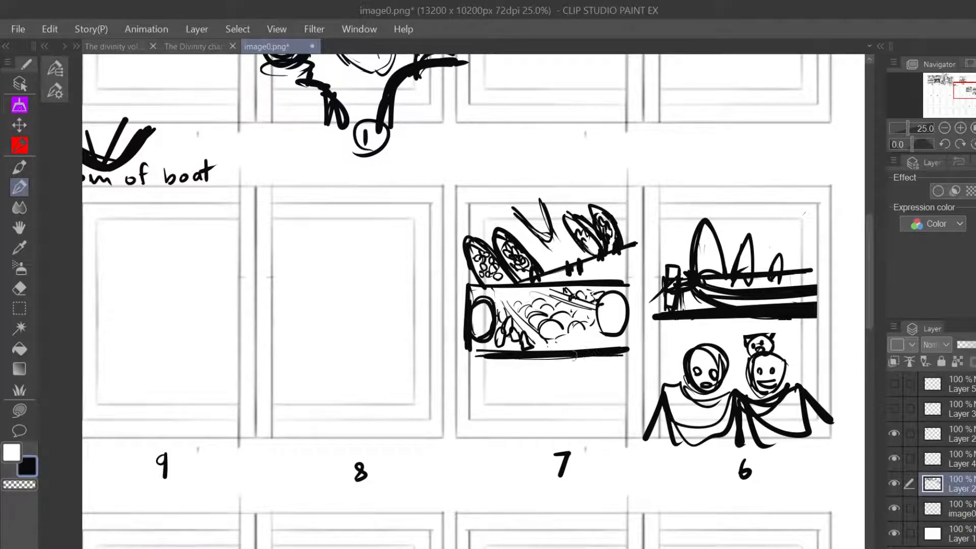
{"action": "left_click_drag", "start_coordinate": [477, 355], "coordinate": [590, 357]}
{"action": "left_click_drag", "start_coordinate": [621, 356], "coordinate": [631, 353]}
{"action": "left_click_drag", "start_coordinate": [533, 359], "coordinate": [476, 356]}
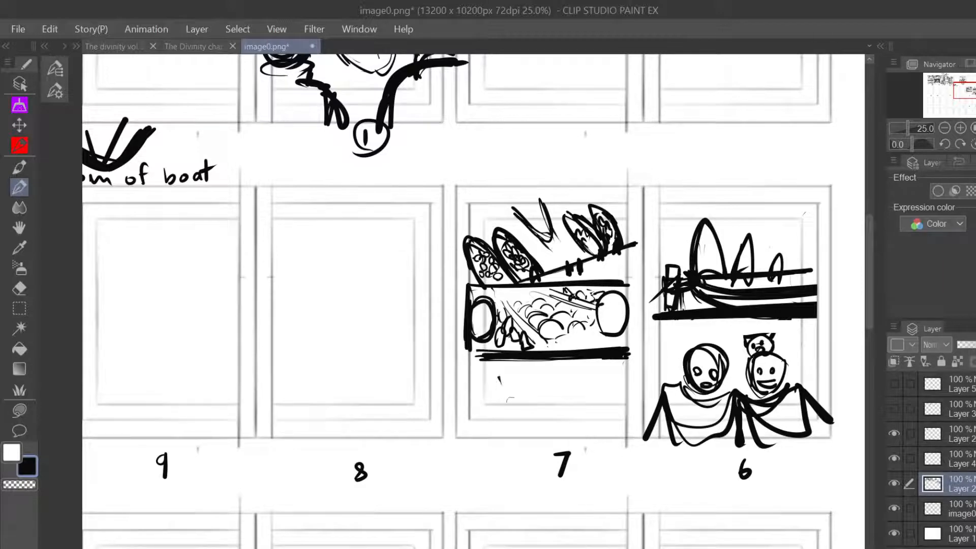
- Draw two U-shaped jaw outlines in page 7's bottom panel and give each a smiling face
{"action": "left_click_drag", "start_coordinate": [493, 377], "coordinate": [519, 408]}
{"action": "mouse_move", "coordinate": [543, 371]}
{"action": "left_mouse_down"}
{"action": "mouse_move", "coordinate": [518, 409]}
{"action": "mouse_move", "coordinate": [494, 391]}
{"action": "left_mouse_up"}
{"action": "mouse_move", "coordinate": [590, 372]}
{"action": "left_mouse_down"}
{"action": "mouse_move", "coordinate": [636, 375]}
{"action": "mouse_move", "coordinate": [593, 406]}
{"action": "left_mouse_up"}
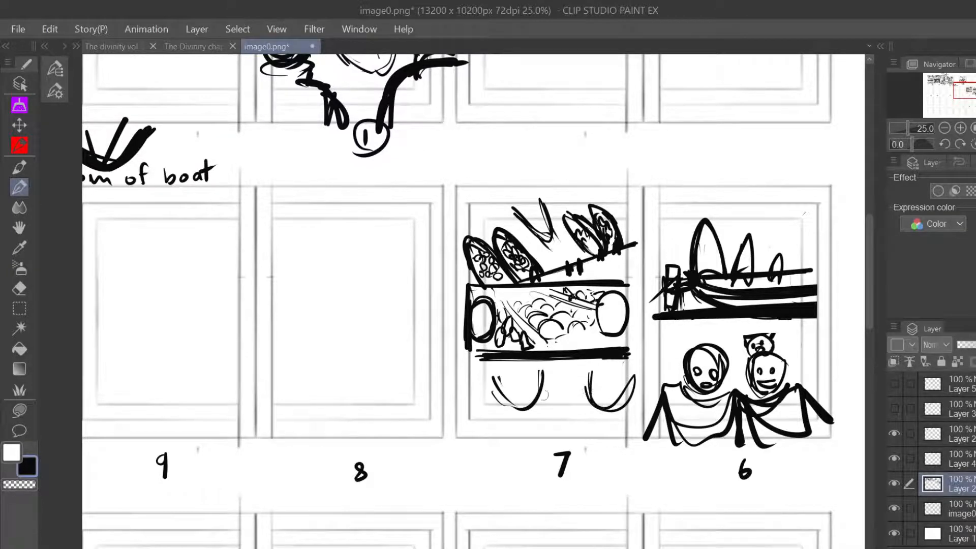
{"action": "mouse_move", "coordinate": [511, 392]}
{"action": "left_mouse_down"}
{"action": "mouse_move", "coordinate": [535, 380]}
{"action": "mouse_move", "coordinate": [505, 395]}
{"action": "mouse_move", "coordinate": [530, 390]}
{"action": "mouse_move", "coordinate": [509, 385]}
{"action": "mouse_move", "coordinate": [510, 408]}
{"action": "mouse_move", "coordinate": [528, 406]}
{"action": "mouse_move", "coordinate": [504, 380]}
{"action": "mouse_move", "coordinate": [532, 380]}
{"action": "left_mouse_up"}
{"action": "mouse_move", "coordinate": [603, 380]}
{"action": "left_mouse_down"}
{"action": "mouse_move", "coordinate": [623, 383]}
{"action": "mouse_move", "coordinate": [600, 379]}
{"action": "mouse_move", "coordinate": [615, 399]}
{"action": "mouse_move", "coordinate": [600, 401]}
{"action": "mouse_move", "coordinate": [623, 407]}
{"action": "left_mouse_up"}
{"action": "mouse_move", "coordinate": [608, 372]}
{"action": "left_mouse_down"}
{"action": "mouse_move", "coordinate": [624, 393]}
{"action": "mouse_move", "coordinate": [617, 400]}
{"action": "left_mouse_up"}
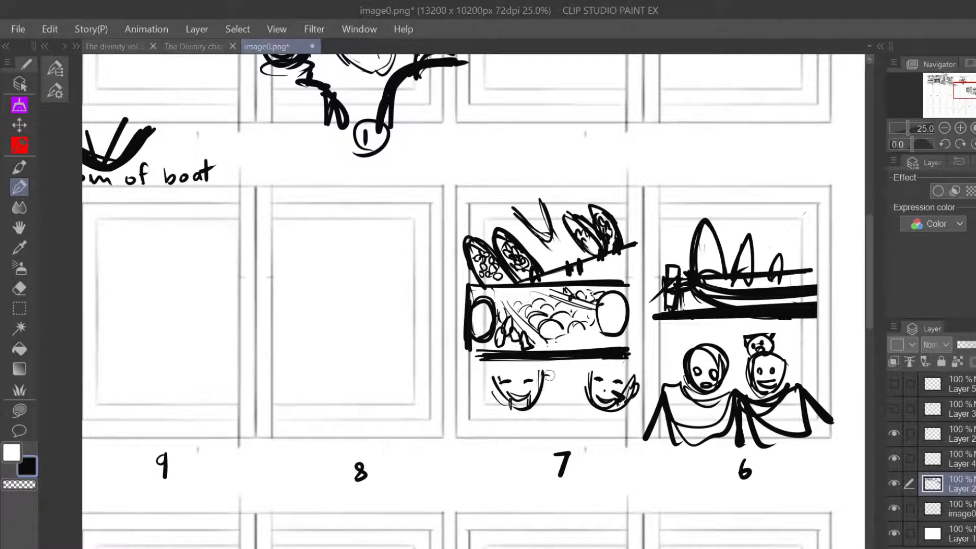
- Add ears to the left face and close the sides of both heads up to the divider
{"action": "mouse_move", "coordinate": [549, 374]}
{"action": "left_mouse_down"}
{"action": "mouse_move", "coordinate": [550, 379]}
{"action": "mouse_move", "coordinate": [489, 382]}
{"action": "mouse_move", "coordinate": [510, 405]}
{"action": "left_mouse_up"}
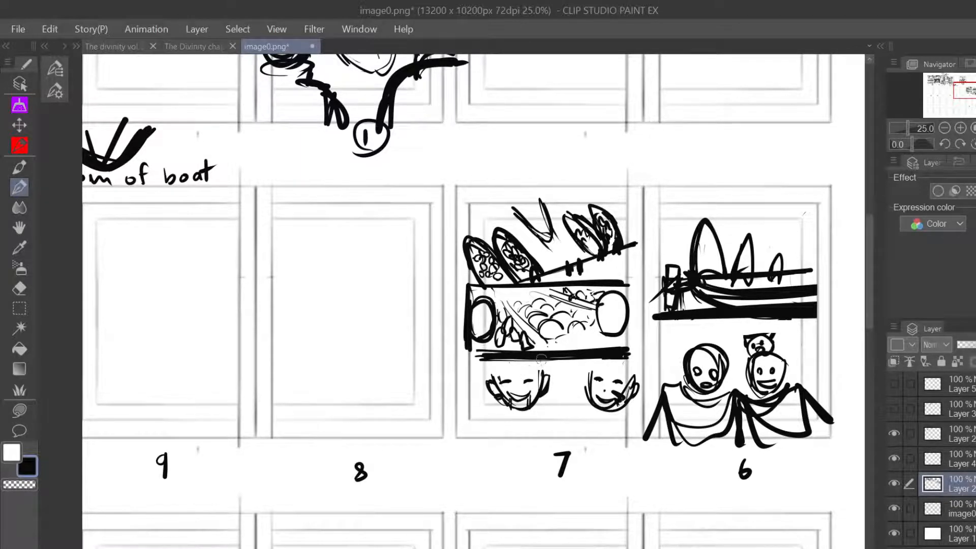
{"action": "left_click_drag", "start_coordinate": [541, 359], "coordinate": [543, 382]}
{"action": "left_click_drag", "start_coordinate": [484, 379], "coordinate": [501, 362]}
{"action": "mouse_move", "coordinate": [596, 360]}
{"action": "left_mouse_down"}
{"action": "mouse_move", "coordinate": [583, 389]}
{"action": "mouse_move", "coordinate": [596, 360]}
{"action": "mouse_move", "coordinate": [640, 391]}
{"action": "left_mouse_up"}
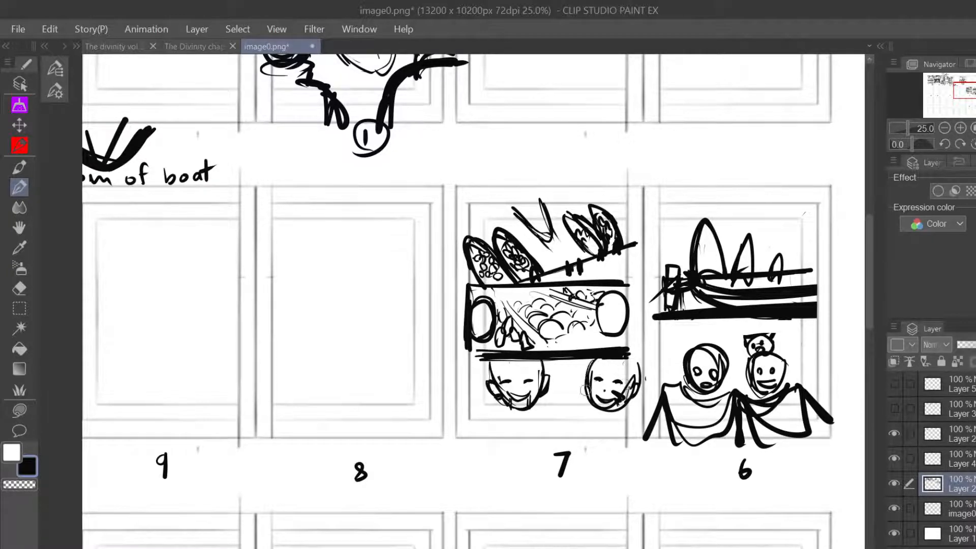
- Sketch loose curved collar and shoulder lines around the left smiling head
{"action": "mouse_move", "coordinate": [549, 369]}
{"action": "left_mouse_down"}
{"action": "mouse_move", "coordinate": [556, 389]}
{"action": "mouse_move", "coordinate": [538, 409]}
{"action": "left_mouse_up"}
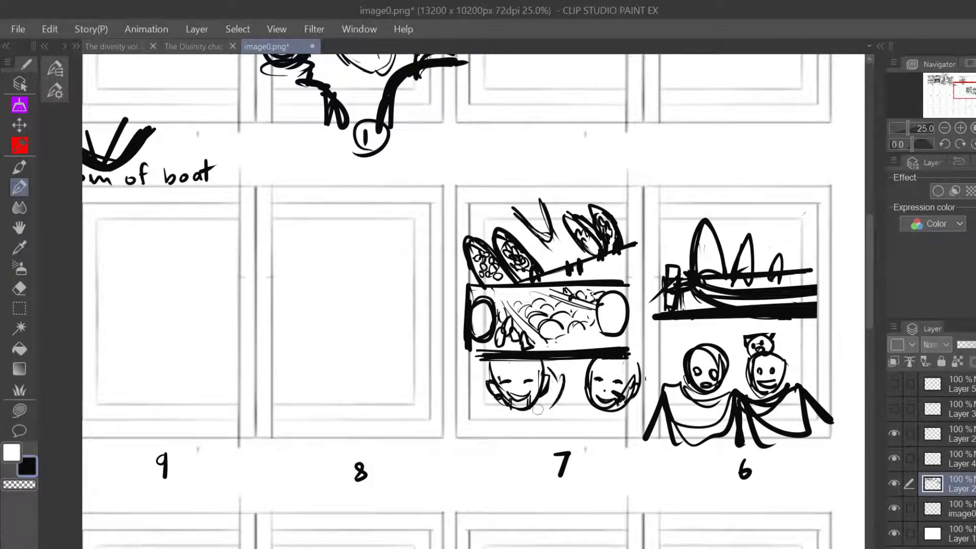
{"action": "left_click_drag", "start_coordinate": [484, 385], "coordinate": [510, 413]}
{"action": "left_click_drag", "start_coordinate": [484, 415], "coordinate": [543, 403]}
{"action": "mouse_move", "coordinate": [477, 399]}
{"action": "left_mouse_down"}
{"action": "mouse_move", "coordinate": [515, 429]}
{"action": "mouse_move", "coordinate": [556, 420]}
{"action": "left_mouse_up"}
{"action": "left_click_drag", "start_coordinate": [564, 389], "coordinate": [553, 424]}
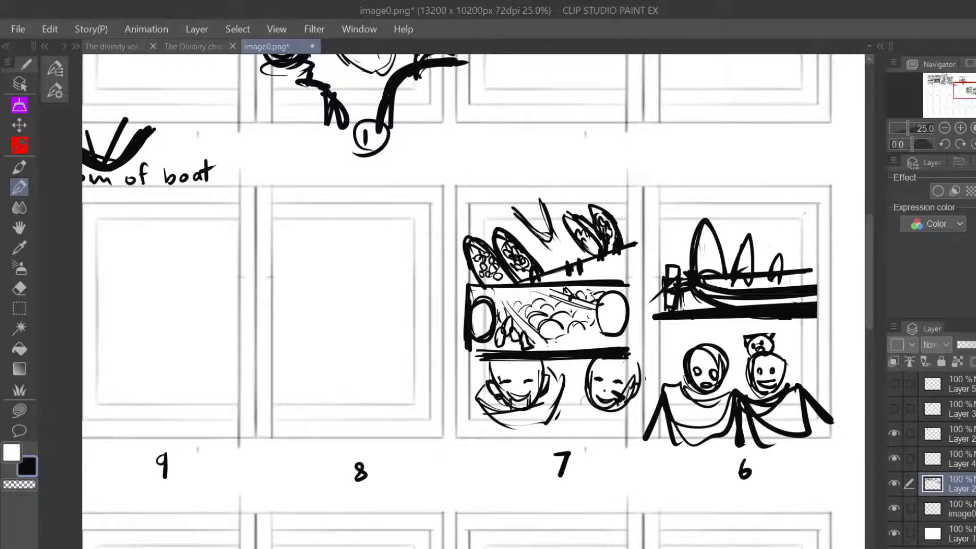
- Sketch the right smiling figure's draped collar and shoulders with rough overlapping strokes
{"action": "left_click_drag", "start_coordinate": [578, 399], "coordinate": [613, 421]}
{"action": "left_click_drag", "start_coordinate": [643, 395], "coordinate": [622, 423]}
{"action": "left_click_drag", "start_coordinate": [575, 384], "coordinate": [575, 427]}
{"action": "left_click_drag", "start_coordinate": [641, 413], "coordinate": [621, 440]}
{"action": "mouse_move", "coordinate": [577, 387]}
{"action": "left_mouse_down"}
{"action": "mouse_move", "coordinate": [576, 436]}
{"action": "mouse_move", "coordinate": [634, 430]}
{"action": "left_mouse_up"}
{"action": "left_click_drag", "start_coordinate": [643, 409], "coordinate": [623, 443]}
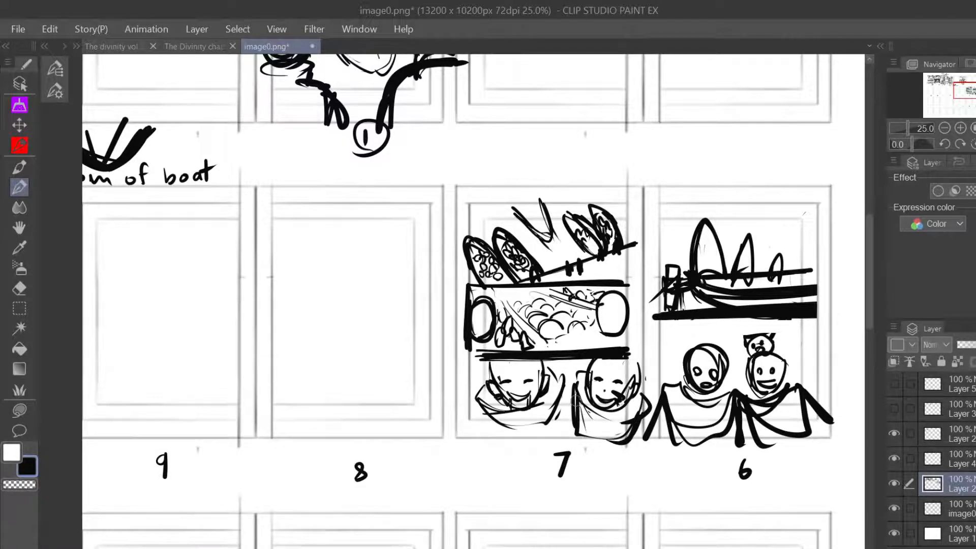
{"action": "mouse_move", "coordinate": [575, 401]}
{"action": "left_mouse_down"}
{"action": "mouse_move", "coordinate": [584, 423]}
{"action": "mouse_move", "coordinate": [599, 422]}
{"action": "left_mouse_up"}
- Select the two smiling figures and scale them down slightly to sit within page 7's bottom panel
{"action": "left_click", "coordinate": [25, 306]}
{"action": "left_click_drag", "start_coordinate": [465, 360], "coordinate": [653, 463]}
{"action": "left_click", "coordinate": [410, 487]}
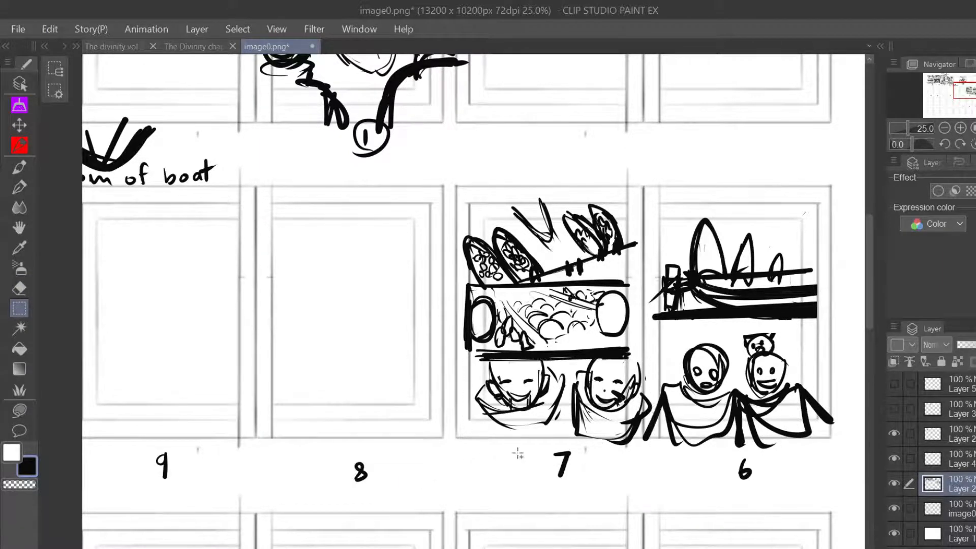
{"action": "left_click_drag", "start_coordinate": [527, 450], "coordinate": [650, 361]}
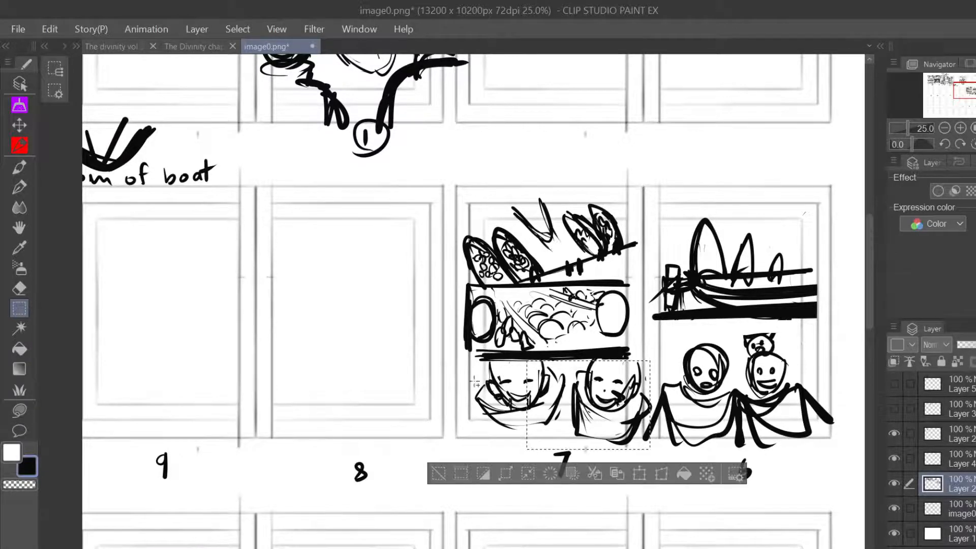
{"action": "left_click_drag", "start_coordinate": [456, 361], "coordinate": [595, 435]}
{"action": "left_click", "coordinate": [625, 473]}
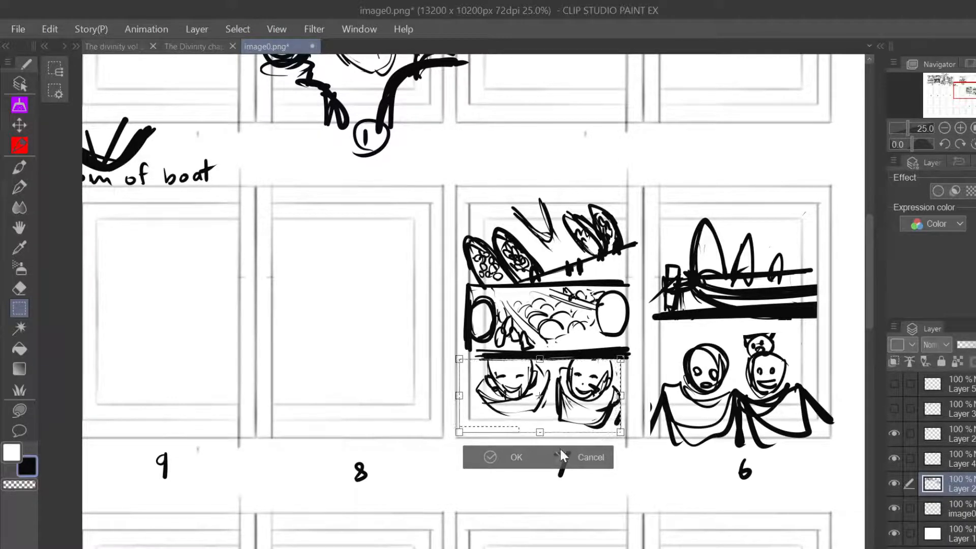
{"action": "left_click", "coordinate": [490, 462]}
{"action": "left_click", "coordinate": [390, 456]}
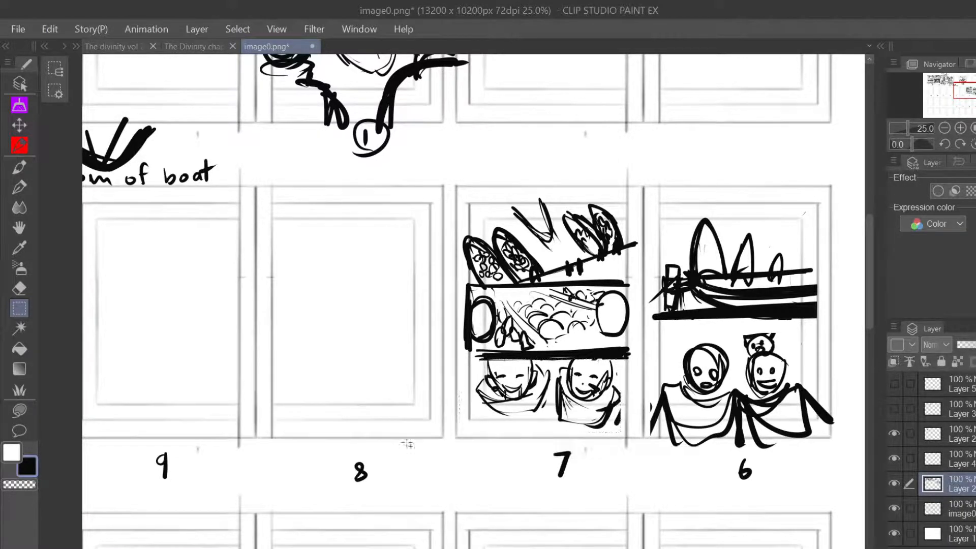
- Draw the left figure's arm reaching down and across to a large rough hand with the brush
{"action": "left_click", "coordinate": [20, 168]}
{"action": "left_click", "coordinate": [20, 186]}
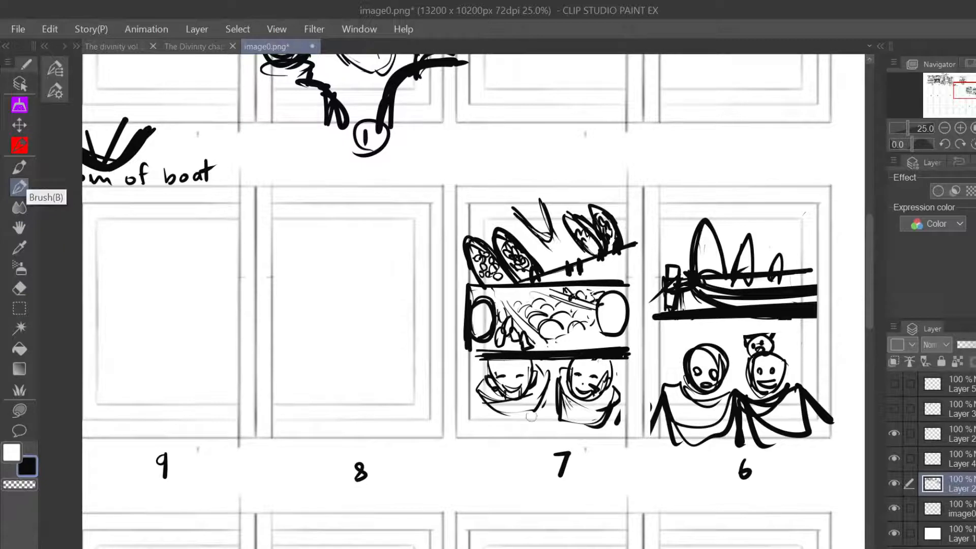
{"action": "mouse_move", "coordinate": [475, 396]}
{"action": "left_mouse_down"}
{"action": "mouse_move", "coordinate": [502, 428]}
{"action": "mouse_move", "coordinate": [530, 410]}
{"action": "mouse_move", "coordinate": [539, 416]}
{"action": "mouse_move", "coordinate": [523, 433]}
{"action": "mouse_move", "coordinate": [555, 430]}
{"action": "mouse_move", "coordinate": [535, 442]}
{"action": "mouse_move", "coordinate": [527, 436]}
{"action": "mouse_move", "coordinate": [540, 437]}
{"action": "mouse_move", "coordinate": [551, 417]}
{"action": "mouse_move", "coordinate": [542, 433]}
{"action": "mouse_move", "coordinate": [552, 443]}
{"action": "mouse_move", "coordinate": [542, 439]}
{"action": "mouse_move", "coordinate": [552, 443]}
{"action": "mouse_move", "coordinate": [557, 430]}
{"action": "mouse_move", "coordinate": [561, 440]}
{"action": "mouse_move", "coordinate": [554, 424]}
{"action": "left_mouse_up"}
{"action": "mouse_move", "coordinate": [552, 422]}
{"action": "left_mouse_down"}
{"action": "mouse_move", "coordinate": [560, 429]}
{"action": "mouse_move", "coordinate": [562, 398]}
{"action": "left_mouse_up"}
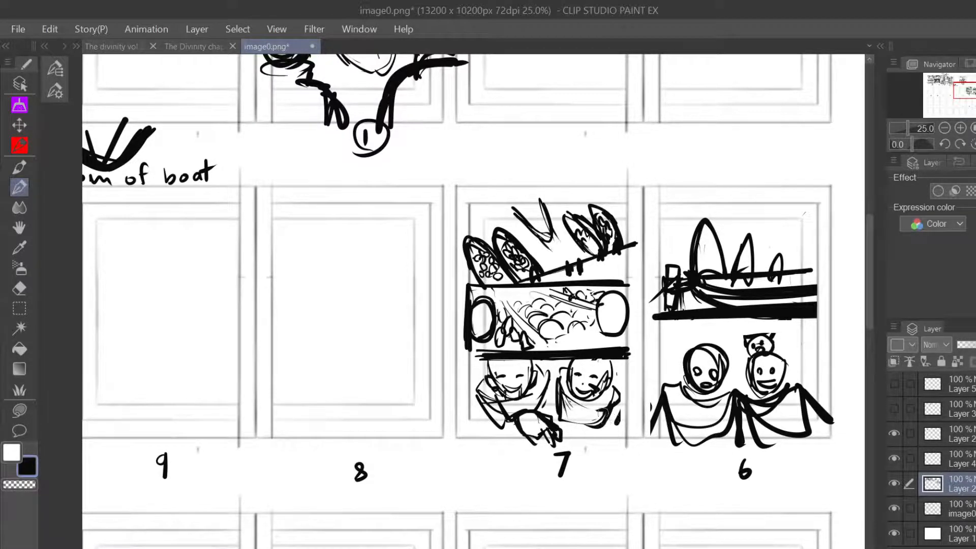
- Draw a small round-headed character with a simple face beside the right figure, clearing the inside of its head
{"action": "left_click_drag", "start_coordinate": [621, 410], "coordinate": [612, 433]}
{"action": "mouse_move", "coordinate": [549, 386]}
{"action": "left_mouse_down"}
{"action": "mouse_move", "coordinate": [563, 370]}
{"action": "mouse_move", "coordinate": [551, 391]}
{"action": "left_mouse_up"}
{"action": "key", "text": "ctrl+z"}
{"action": "mouse_move", "coordinate": [616, 377]}
{"action": "left_mouse_down"}
{"action": "mouse_move", "coordinate": [608, 405]}
{"action": "mouse_move", "coordinate": [626, 387]}
{"action": "mouse_move", "coordinate": [613, 407]}
{"action": "left_mouse_up"}
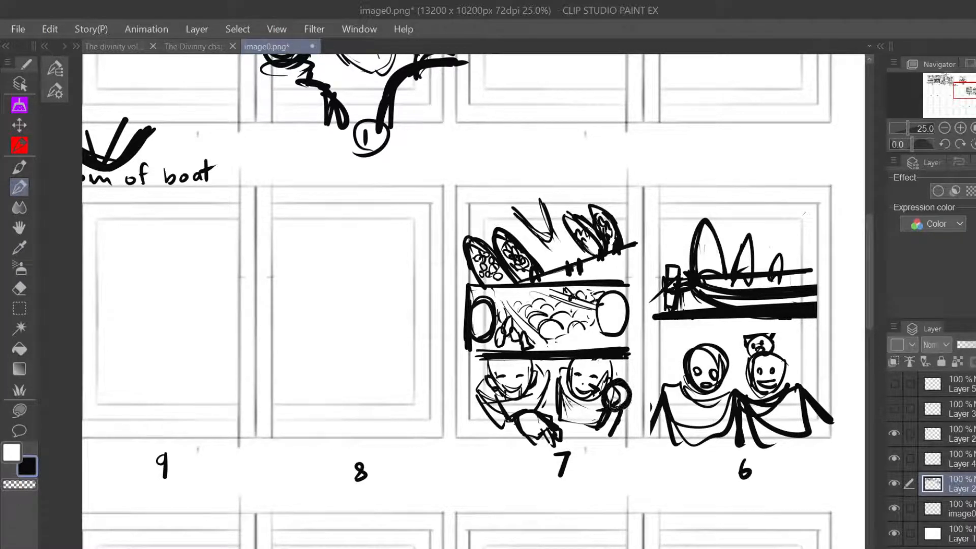
{"action": "left_click", "coordinate": [19, 484]}
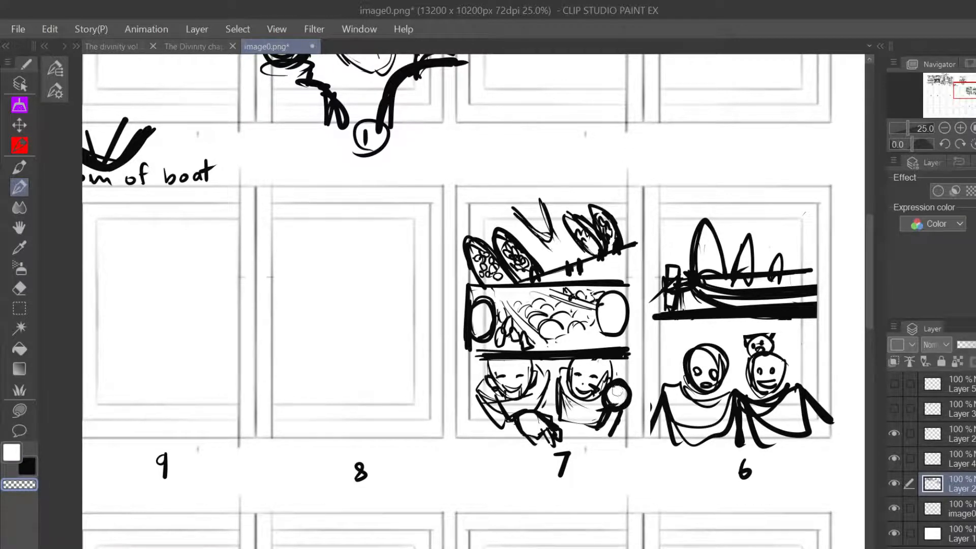
{"action": "left_click_drag", "start_coordinate": [618, 401], "coordinate": [622, 394]}
{"action": "left_click", "coordinate": [27, 467]}
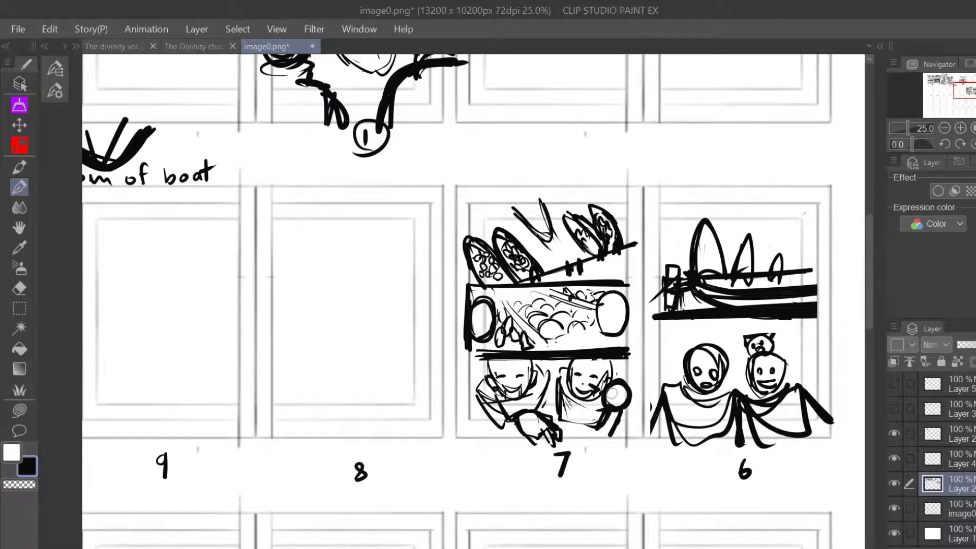
{"action": "mouse_move", "coordinate": [612, 394]}
{"action": "left_mouse_down"}
{"action": "mouse_move", "coordinate": [621, 400]}
{"action": "mouse_move", "coordinate": [595, 419]}
{"action": "mouse_move", "coordinate": [600, 413]}
{"action": "left_mouse_up"}
- Select the whole group of figures and shrink it against the divider, leaving foreground space in the bottom panel
{"action": "key", "text": "m"}
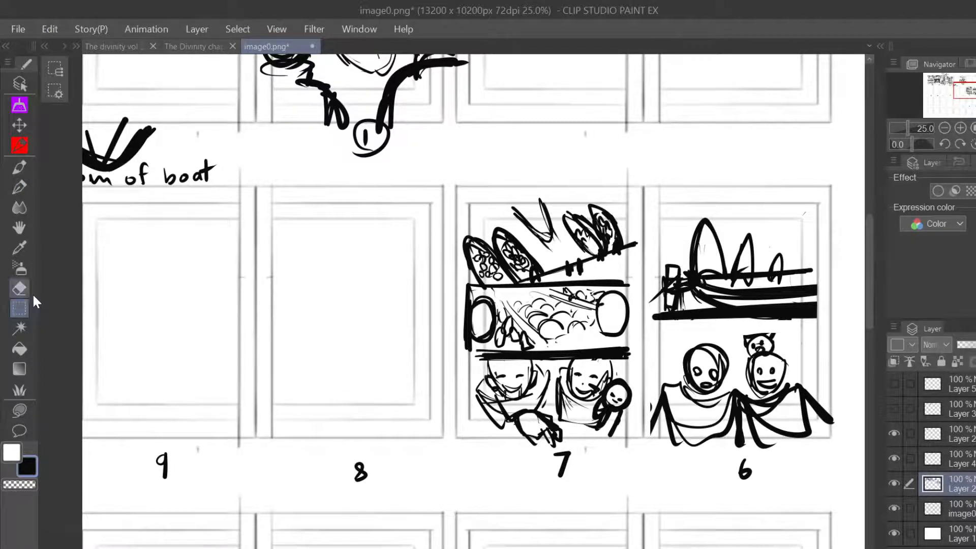
{"action": "left_click_drag", "start_coordinate": [466, 359], "coordinate": [647, 450]}
{"action": "left_click", "coordinate": [612, 466]}
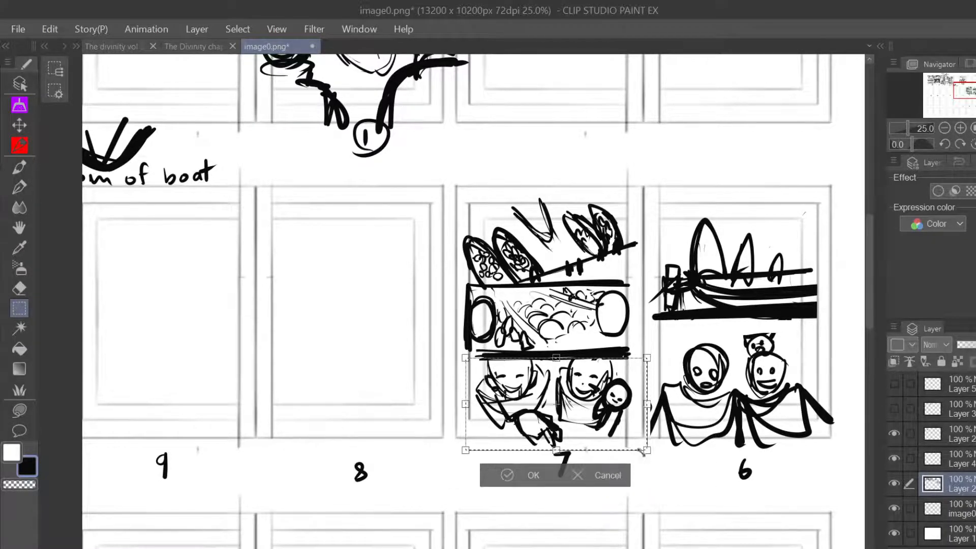
{"action": "left_click_drag", "start_coordinate": [554, 448], "coordinate": [554, 418]}
{"action": "left_click", "coordinate": [528, 441]}
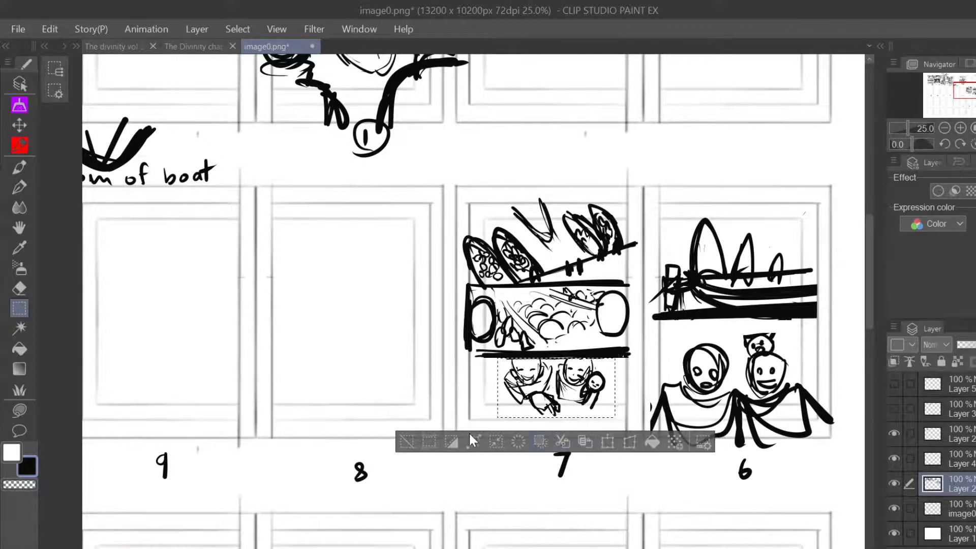
{"action": "left_click", "coordinate": [406, 442]}
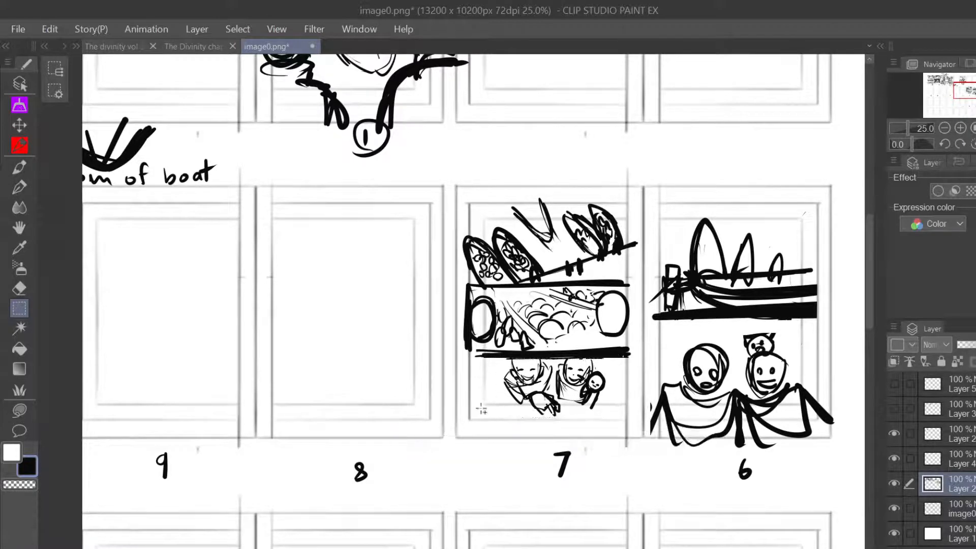
- Draw piles of small rounded shapes and diagonal lines below the figures, and add the small character's limbs
{"action": "left_click", "coordinate": [21, 188]}
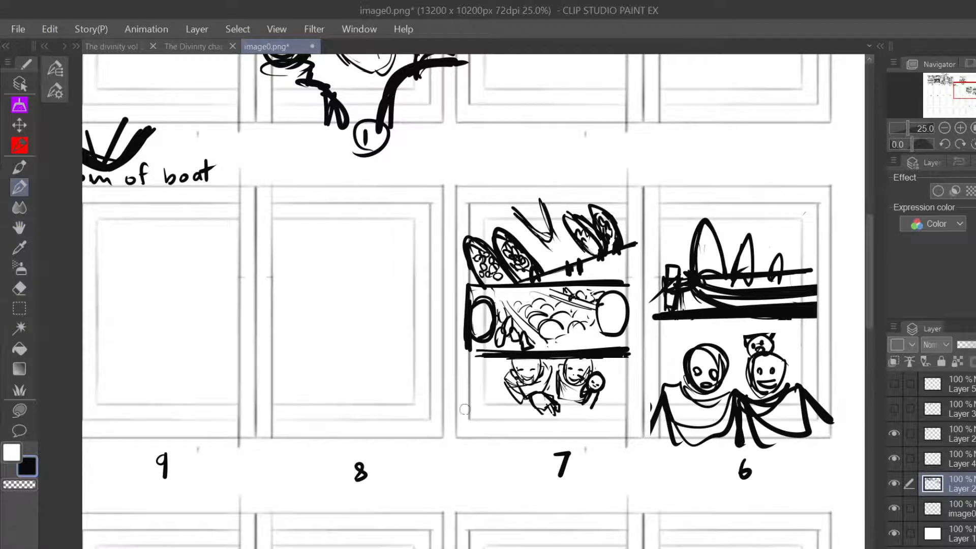
{"action": "mouse_move", "coordinate": [488, 383]}
{"action": "left_mouse_down"}
{"action": "mouse_move", "coordinate": [448, 396]}
{"action": "mouse_move", "coordinate": [504, 403]}
{"action": "mouse_move", "coordinate": [446, 416]}
{"action": "mouse_move", "coordinate": [494, 404]}
{"action": "mouse_move", "coordinate": [507, 413]}
{"action": "mouse_move", "coordinate": [521, 406]}
{"action": "mouse_move", "coordinate": [511, 430]}
{"action": "mouse_move", "coordinate": [547, 418]}
{"action": "mouse_move", "coordinate": [537, 412]}
{"action": "mouse_move", "coordinate": [562, 424]}
{"action": "mouse_move", "coordinate": [519, 438]}
{"action": "mouse_move", "coordinate": [584, 422]}
{"action": "left_mouse_up"}
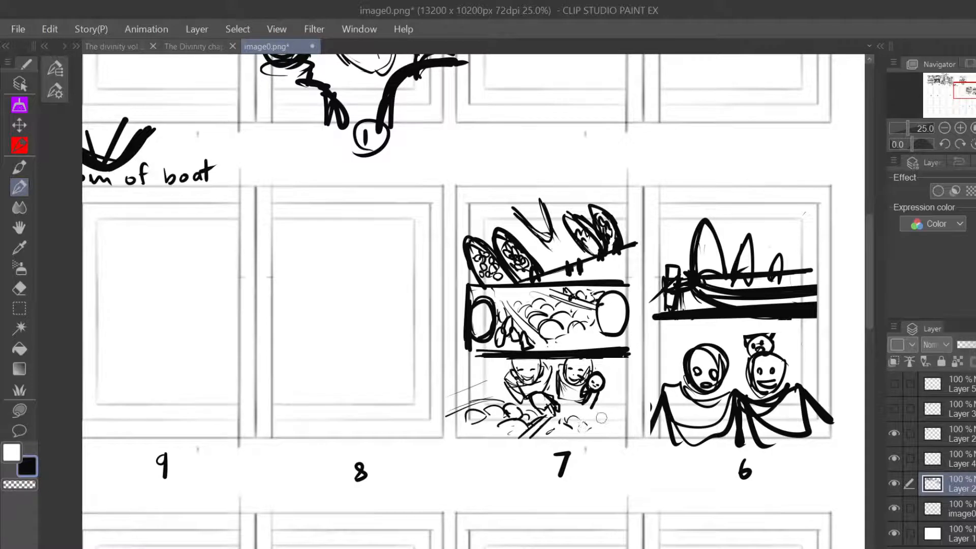
{"action": "mouse_move", "coordinate": [597, 391]}
{"action": "left_mouse_down"}
{"action": "mouse_move", "coordinate": [592, 407]}
{"action": "mouse_move", "coordinate": [607, 408]}
{"action": "left_mouse_up"}
{"action": "mouse_move", "coordinate": [597, 394]}
{"action": "left_mouse_down"}
{"action": "mouse_move", "coordinate": [577, 414]}
{"action": "mouse_move", "coordinate": [601, 426]}
{"action": "mouse_move", "coordinate": [615, 414]}
{"action": "mouse_move", "coordinate": [623, 423]}
{"action": "mouse_move", "coordinate": [625, 407]}
{"action": "mouse_move", "coordinate": [624, 418]}
{"action": "mouse_move", "coordinate": [610, 413]}
{"action": "mouse_move", "coordinate": [628, 409]}
{"action": "mouse_move", "coordinate": [598, 442]}
{"action": "mouse_move", "coordinate": [631, 437]}
{"action": "left_mouse_up"}
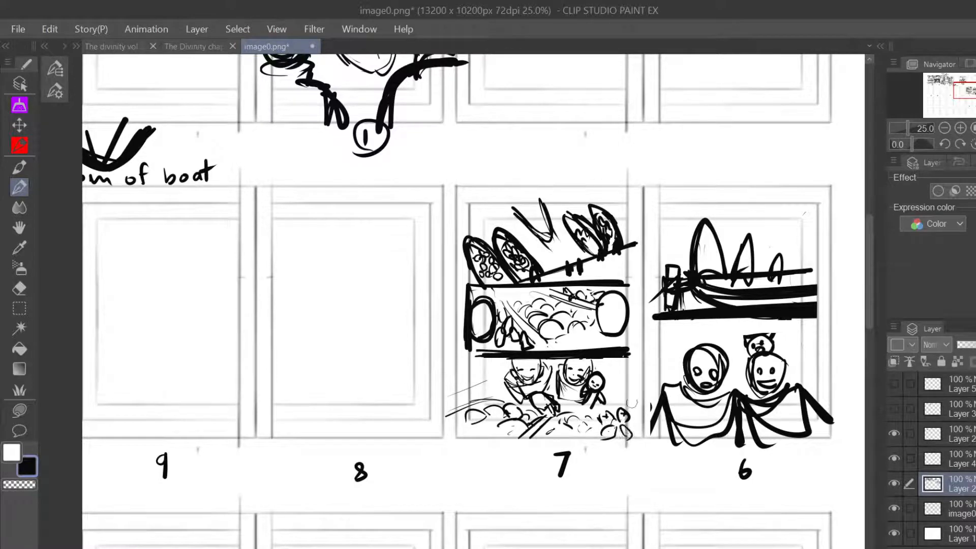
- Draw thick vertical borders down both sides of page 7's bottom panel
{"action": "left_click_drag", "start_coordinate": [633, 357], "coordinate": [635, 433]}
{"action": "mouse_move", "coordinate": [468, 356]}
{"action": "left_mouse_down"}
{"action": "mouse_move", "coordinate": [466, 416]}
{"action": "mouse_move", "coordinate": [465, 405]}
{"action": "left_mouse_up"}
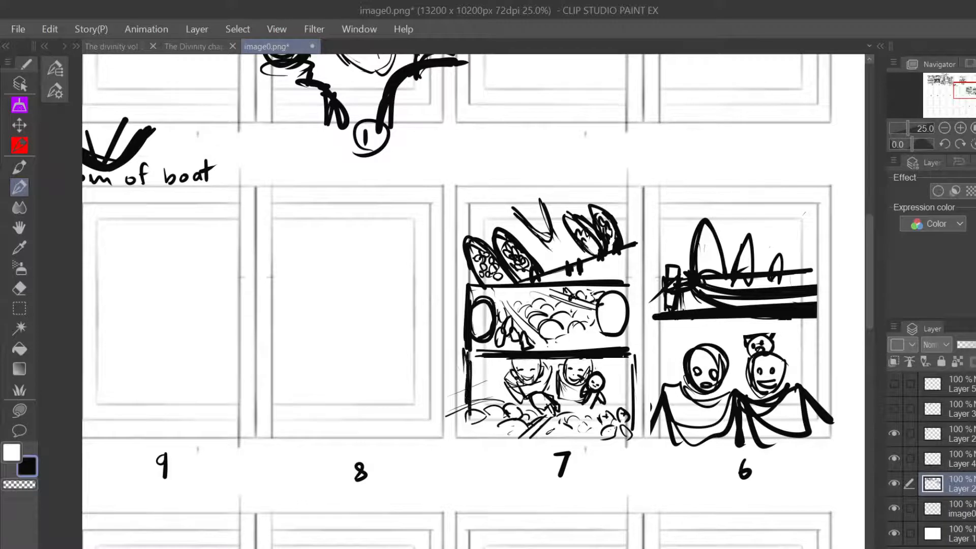
{"action": "left_click_drag", "start_coordinate": [630, 355], "coordinate": [629, 397]}
- Reinforce the foreground piles with curved outlines and extra diagonal strokes beneath the figures
{"action": "left_click_drag", "start_coordinate": [650, 409], "coordinate": [595, 446]}
{"action": "left_click_drag", "start_coordinate": [543, 420], "coordinate": [580, 407]}
{"action": "left_click_drag", "start_coordinate": [561, 415], "coordinate": [605, 429]}
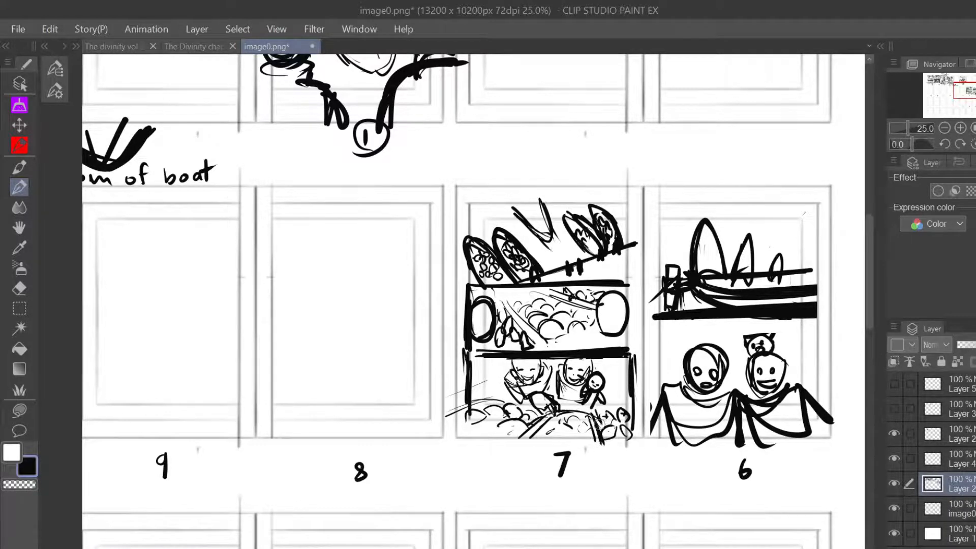
{"action": "left_click_drag", "start_coordinate": [483, 407], "coordinate": [540, 402]}
- Fill a solid black block at the left end of page 7's bottom panel, undoing the first trial strokes
{"action": "left_click_drag", "start_coordinate": [969, 93], "coordinate": [969, 92]}
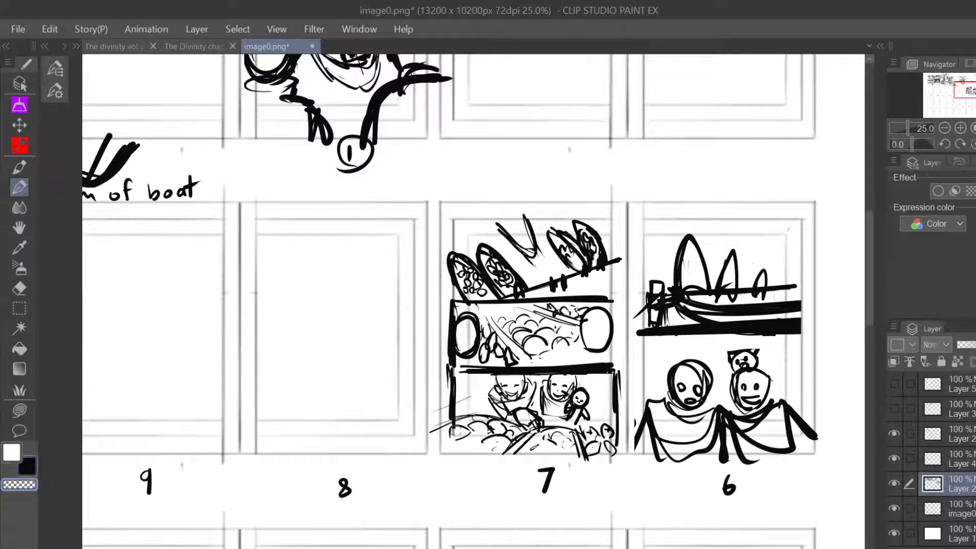
{"action": "left_click", "coordinate": [22, 465]}
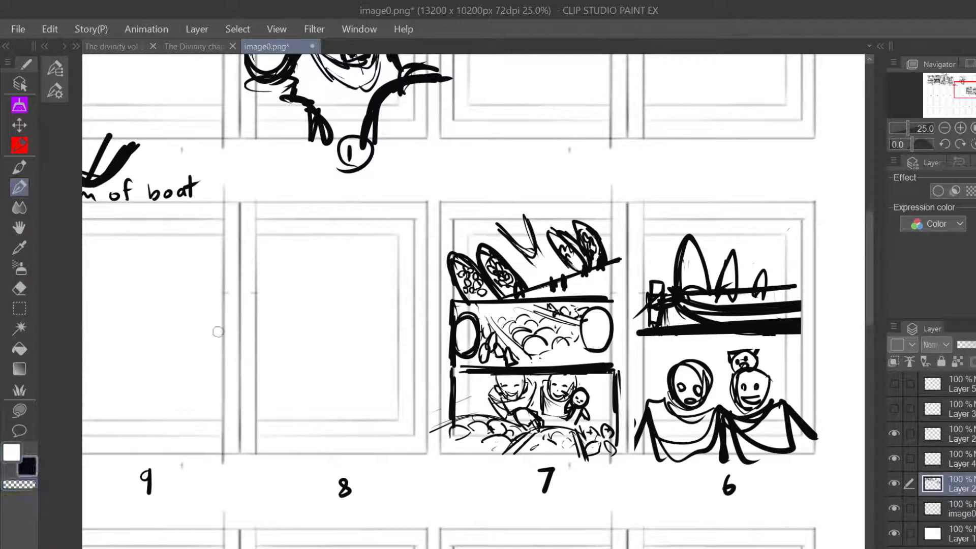
{"action": "left_click", "coordinate": [964, 89]}
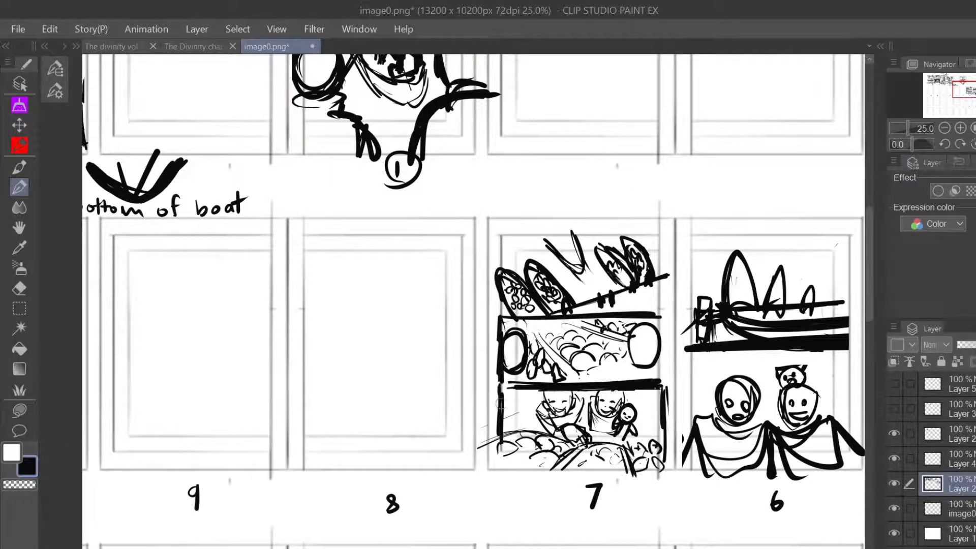
{"action": "mouse_move", "coordinate": [514, 386]}
{"action": "left_mouse_down"}
{"action": "mouse_move", "coordinate": [514, 422]}
{"action": "mouse_move", "coordinate": [505, 387]}
{"action": "mouse_move", "coordinate": [504, 409]}
{"action": "mouse_move", "coordinate": [516, 423]}
{"action": "mouse_move", "coordinate": [512, 396]}
{"action": "left_mouse_up"}
{"action": "key", "text": "ctrl+z"}
{"action": "key", "text": "ctrl+z"}
{"action": "key", "text": "ctrl+z"}
{"action": "mouse_move", "coordinate": [522, 393]}
{"action": "left_mouse_down"}
{"action": "mouse_move", "coordinate": [521, 417]}
{"action": "mouse_move", "coordinate": [520, 394]}
{"action": "mouse_move", "coordinate": [505, 393]}
{"action": "mouse_move", "coordinate": [517, 391]}
{"action": "mouse_move", "coordinate": [504, 401]}
{"action": "mouse_move", "coordinate": [511, 430]}
{"action": "mouse_move", "coordinate": [518, 407]}
{"action": "mouse_move", "coordinate": [524, 432]}
{"action": "mouse_move", "coordinate": [514, 432]}
{"action": "mouse_move", "coordinate": [518, 404]}
{"action": "left_mouse_up"}
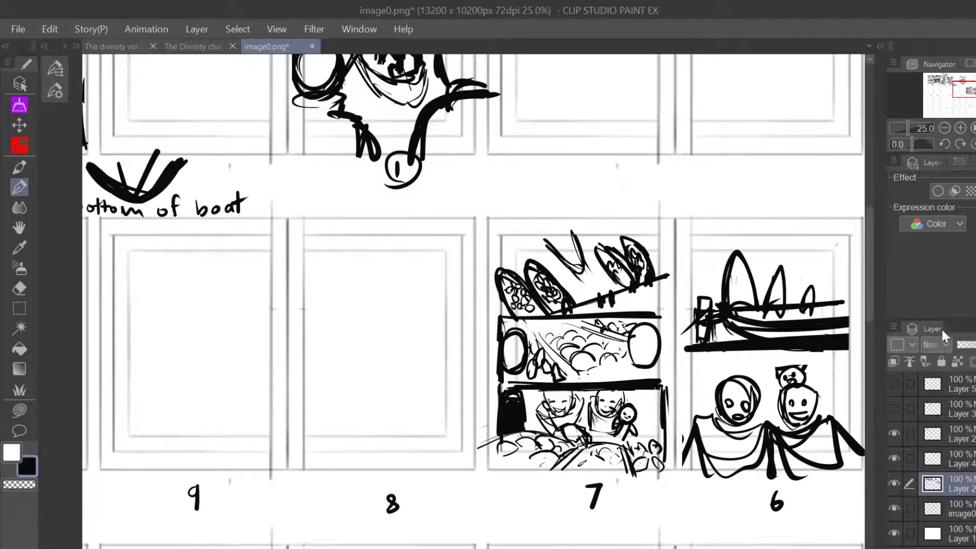
- Examine the thumbnails of pages 6 and 7 together with the earlier pages 1 to 5
{"action": "left_click_drag", "start_coordinate": [974, 95], "coordinate": [971, 96]}
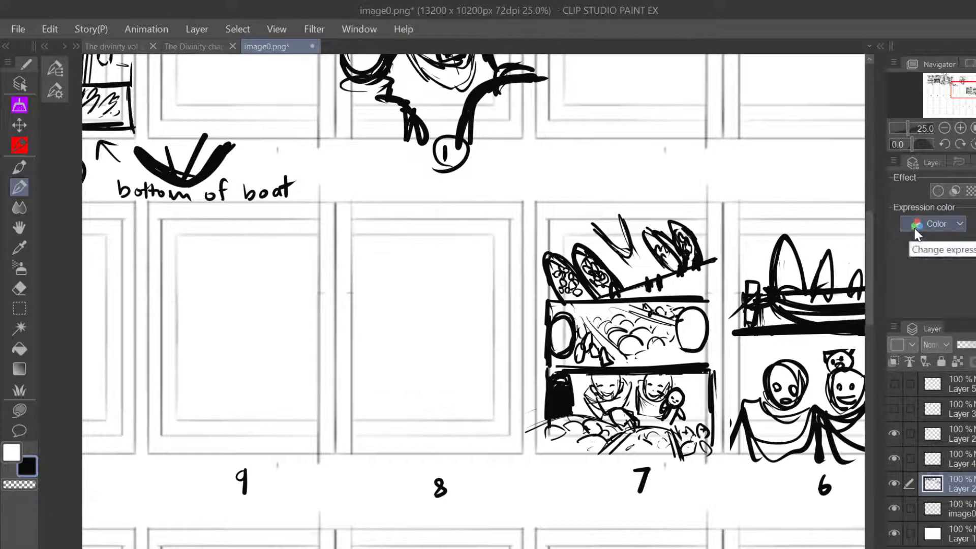
{"action": "scroll", "coordinate": [697, 255], "scroll_direction": "down", "scroll_amount": 2}
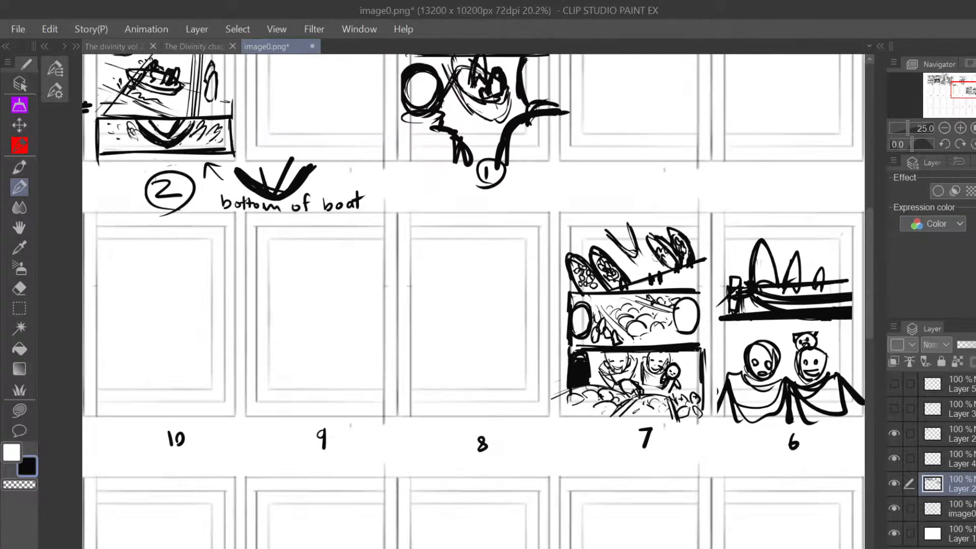
{"action": "mouse_move", "coordinate": [961, 94]}
{"action": "left_mouse_down"}
{"action": "mouse_move", "coordinate": [940, 87]}
{"action": "mouse_move", "coordinate": [963, 93]}
{"action": "left_mouse_up"}
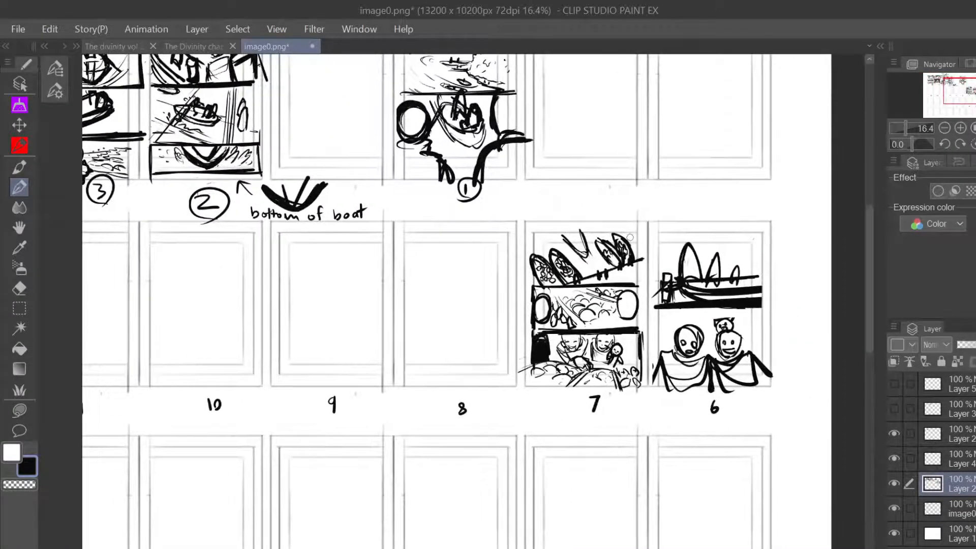
{"action": "scroll", "coordinate": [636, 276], "scroll_direction": "down", "scroll_amount": 1}
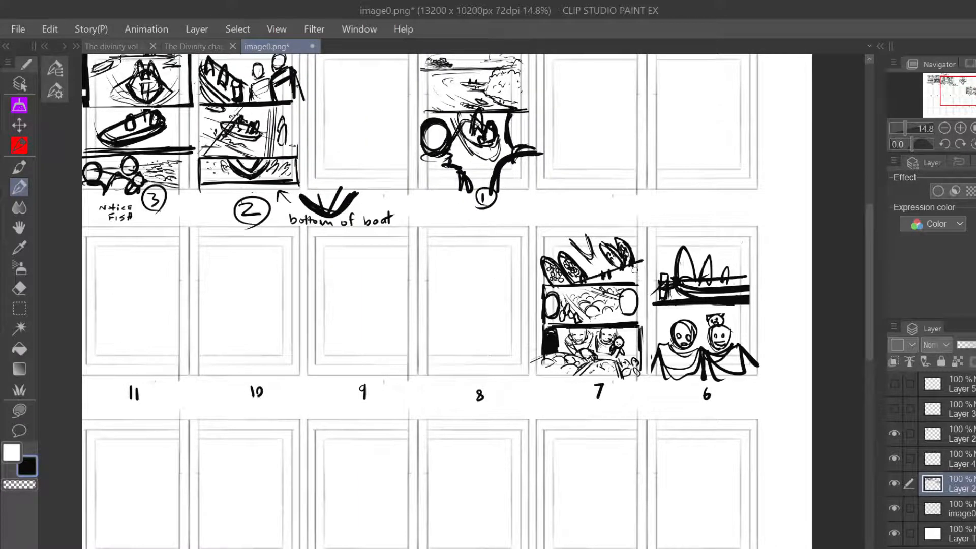
{"action": "left_click_drag", "start_coordinate": [967, 98], "coordinate": [960, 94]}
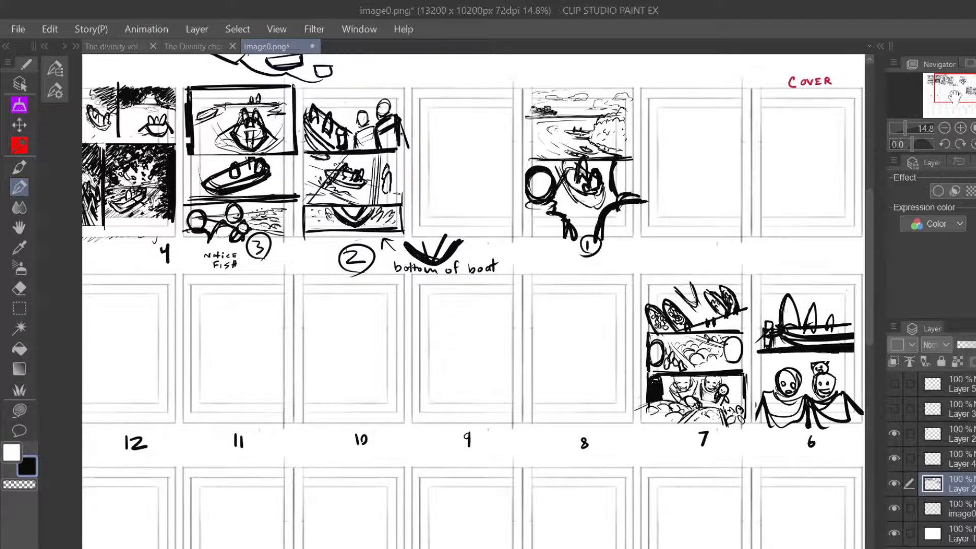
{"action": "left_click_drag", "start_coordinate": [948, 97], "coordinate": [941, 92]}
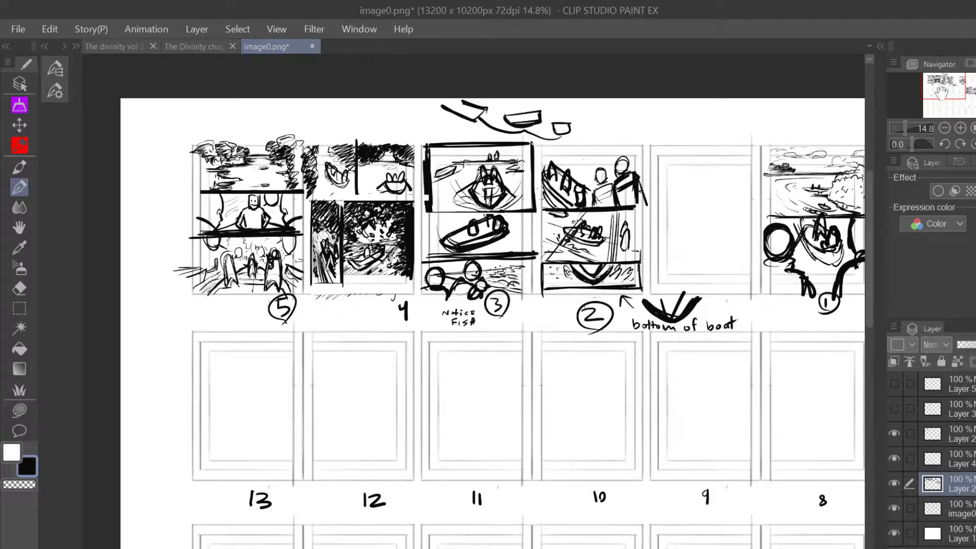
- Review the thumbnail sheet from the cover through pages 1 to 7 and the empty frames from page 8 onward
{"action": "mouse_move", "coordinate": [942, 94]}
{"action": "left_mouse_down"}
{"action": "mouse_move", "coordinate": [964, 93]}
{"action": "mouse_move", "coordinate": [956, 91]}
{"action": "left_mouse_up"}
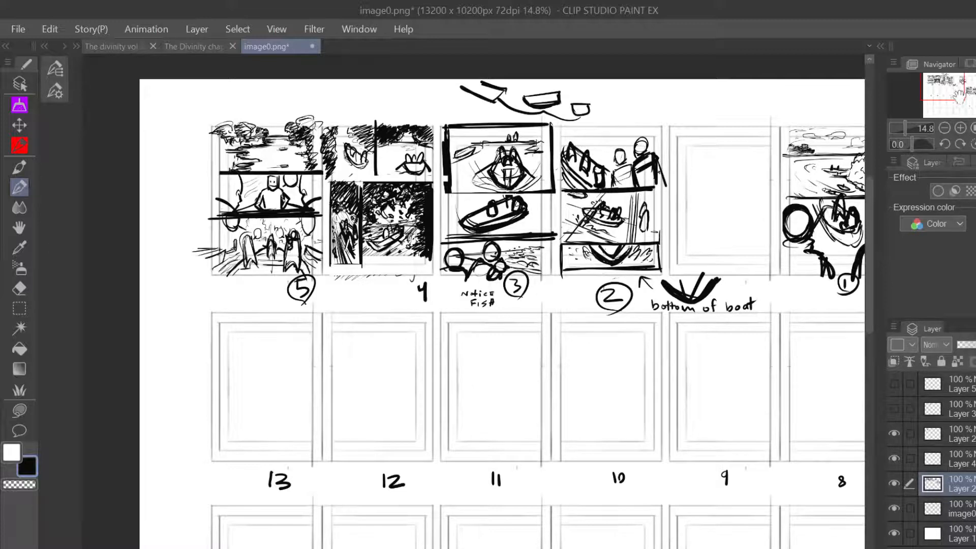
{"action": "left_click_drag", "start_coordinate": [959, 92], "coordinate": [964, 93]}
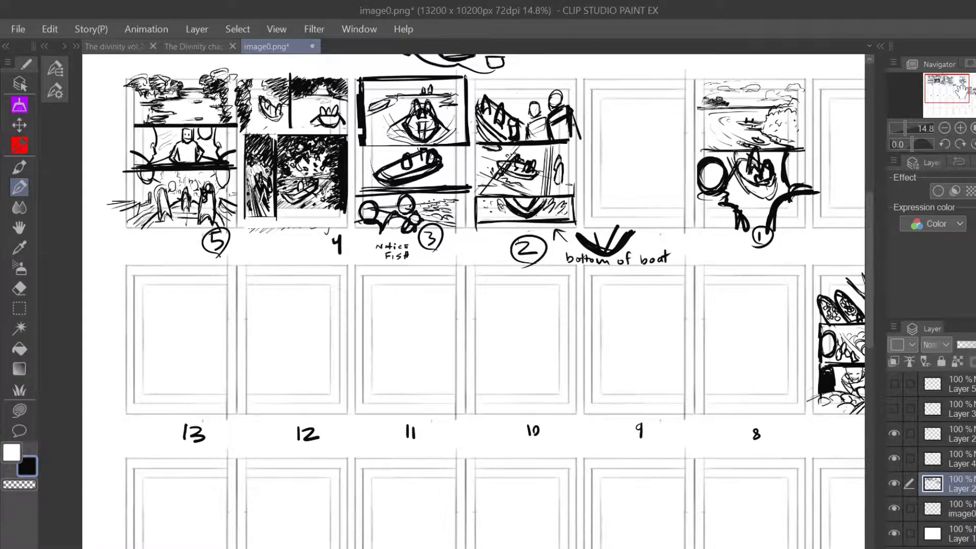
{"action": "left_click_drag", "start_coordinate": [961, 91], "coordinate": [970, 92]}
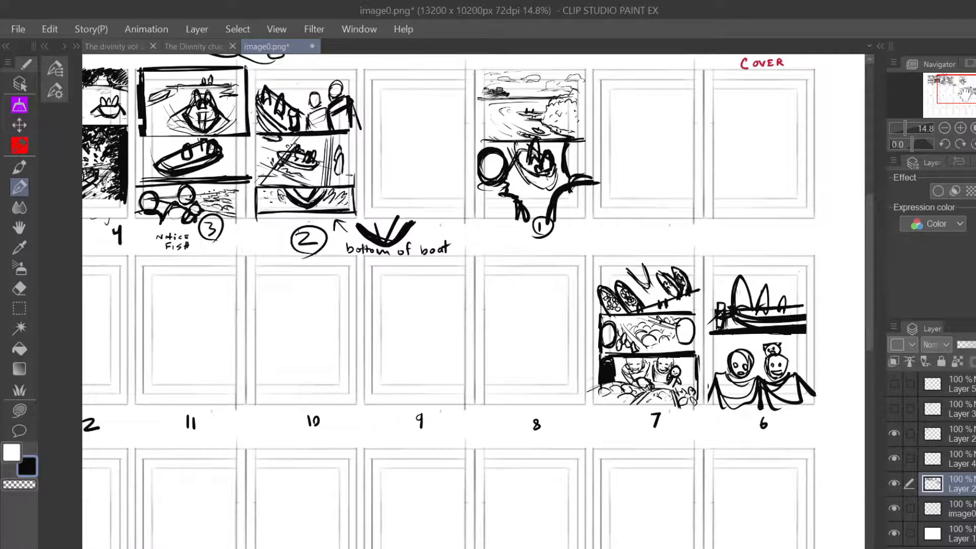
{"action": "mouse_move", "coordinate": [965, 93]}
{"action": "left_mouse_down"}
{"action": "mouse_move", "coordinate": [953, 92]}
{"action": "mouse_move", "coordinate": [968, 94]}
{"action": "left_mouse_up"}
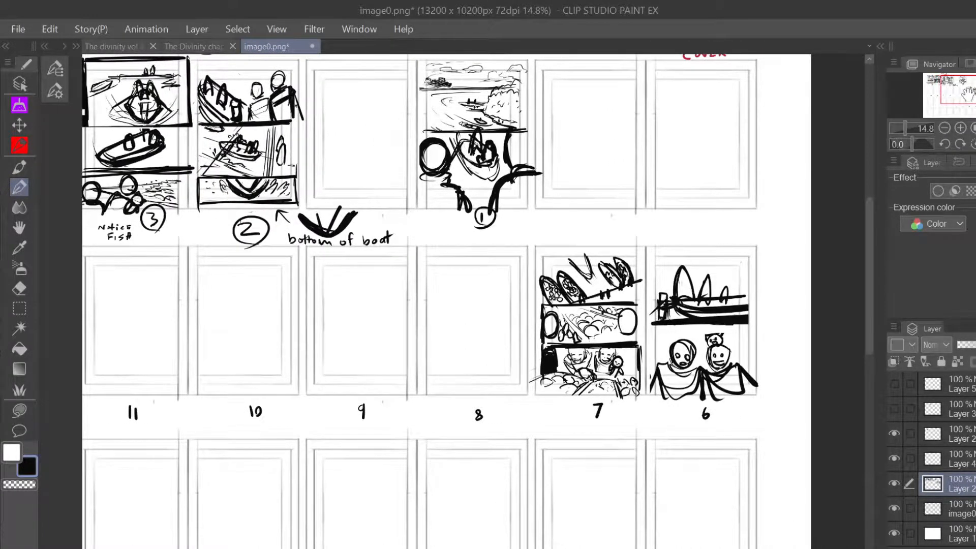
{"action": "left_click_drag", "start_coordinate": [968, 94], "coordinate": [969, 96]}
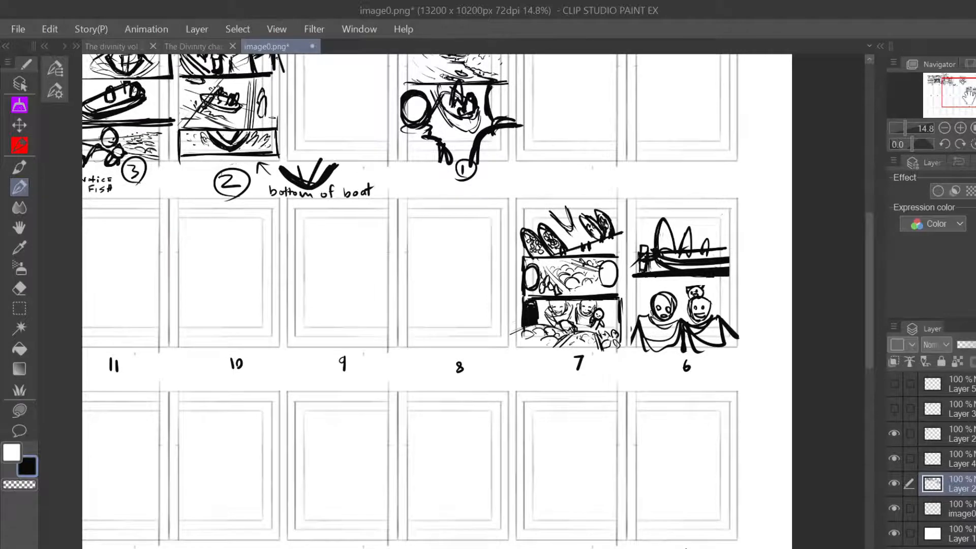
{"action": "left_click_drag", "start_coordinate": [969, 97], "coordinate": [961, 94]}
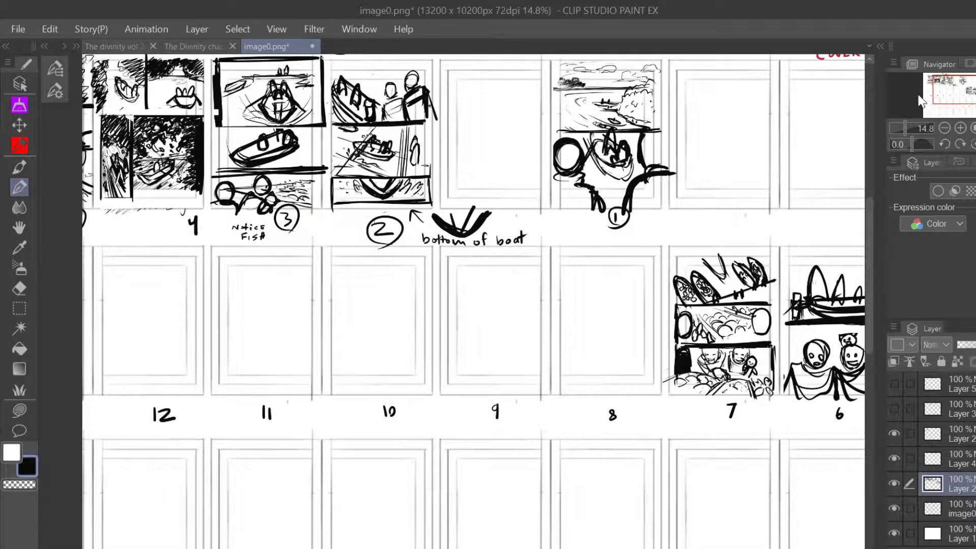
{"action": "left_click_drag", "start_coordinate": [949, 95], "coordinate": [943, 94]}
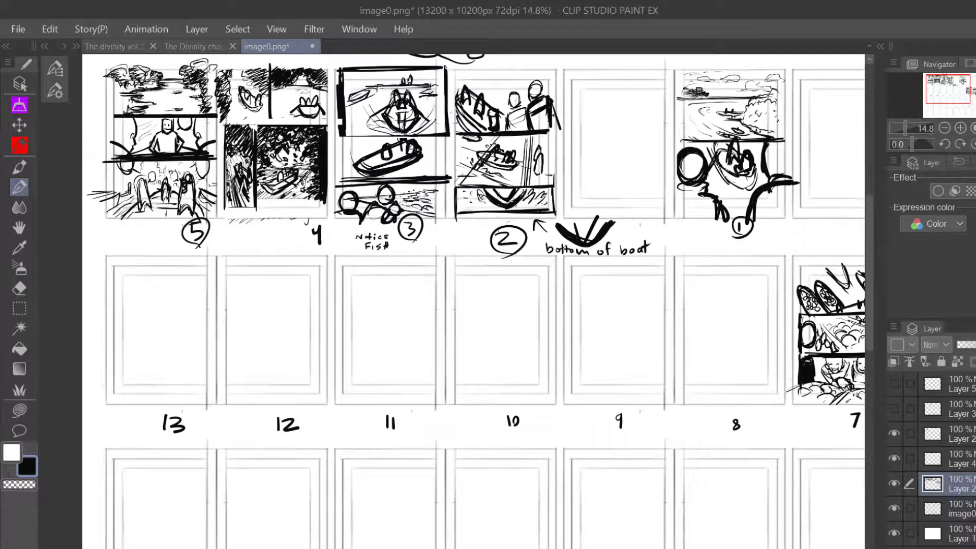
{"action": "left_click_drag", "start_coordinate": [948, 90], "coordinate": [949, 90]}
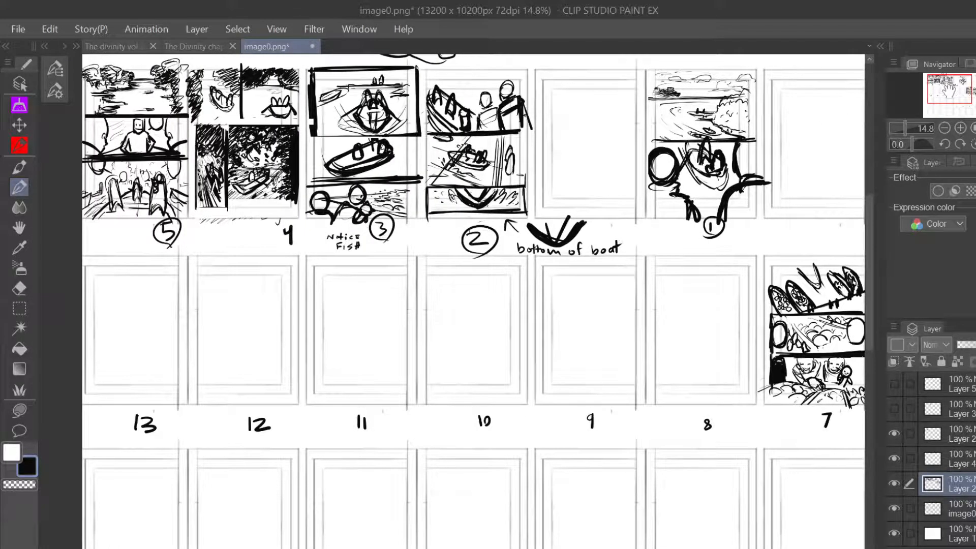
{"action": "left_click_drag", "start_coordinate": [949, 90], "coordinate": [948, 90]}
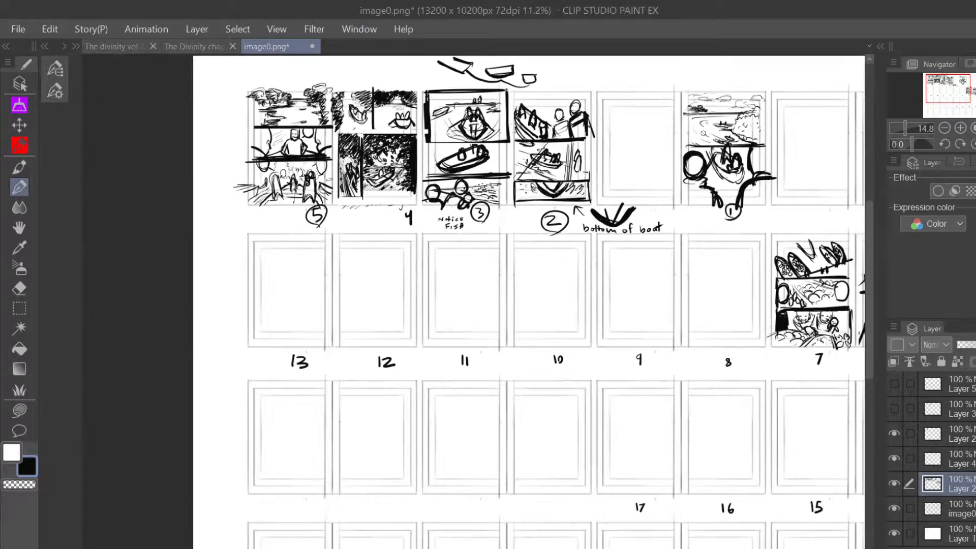
{"action": "scroll", "coordinate": [705, 133], "scroll_direction": "down", "scroll_amount": 2}
{"action": "left_click_drag", "start_coordinate": [955, 93], "coordinate": [965, 92]}
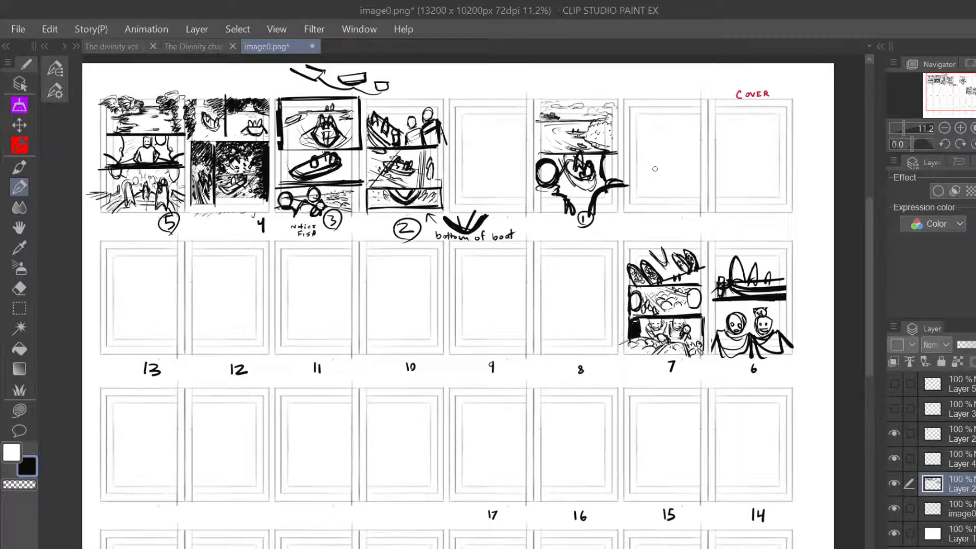
{"action": "left_click_drag", "start_coordinate": [965, 83], "coordinate": [965, 88]}
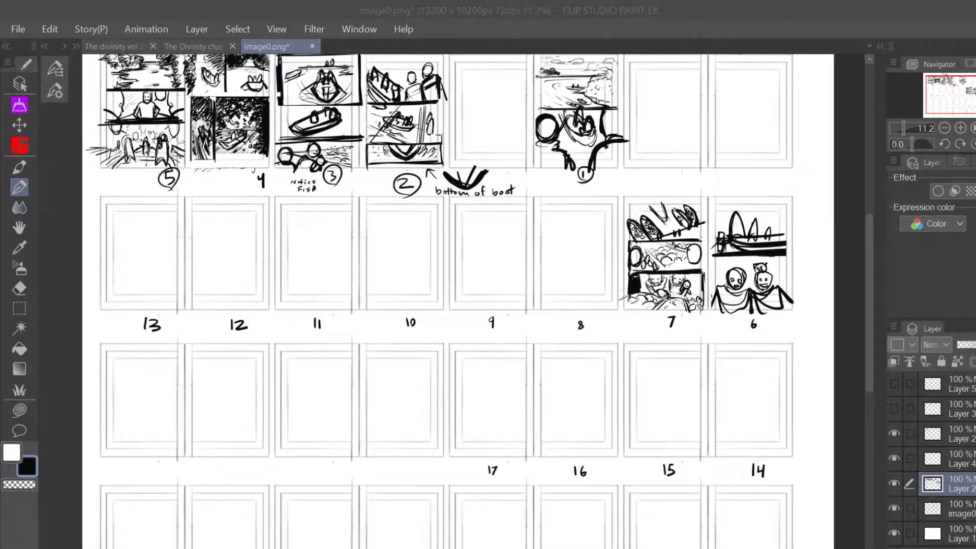
- Examine the panels of pages 3, 4 and 5 up close, including the boat, river and seated-figure scenes
{"action": "left_click_drag", "start_coordinate": [970, 93], "coordinate": [956, 83]}
{"action": "scroll", "coordinate": [374, 220], "scroll_direction": "up", "scroll_amount": 5}
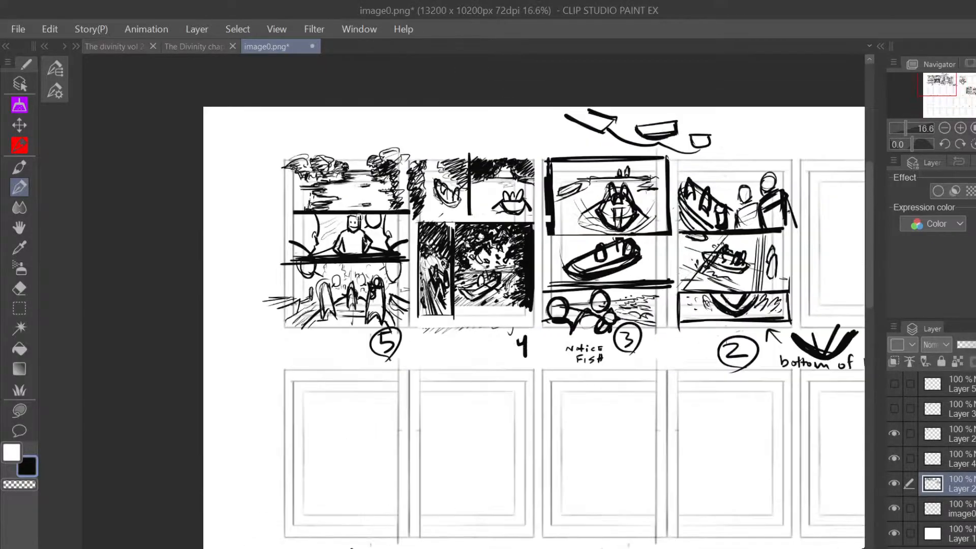
{"action": "scroll", "coordinate": [389, 229], "scroll_direction": "up", "scroll_amount": 1}
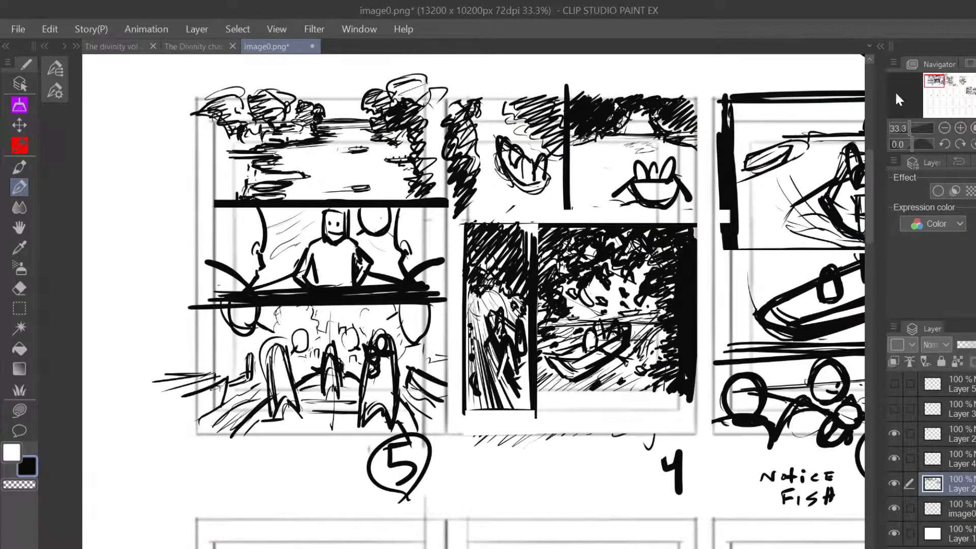
{"action": "left_click_drag", "start_coordinate": [944, 80], "coordinate": [950, 80]}
{"action": "scroll", "coordinate": [414, 258], "scroll_direction": "up", "scroll_amount": 2}
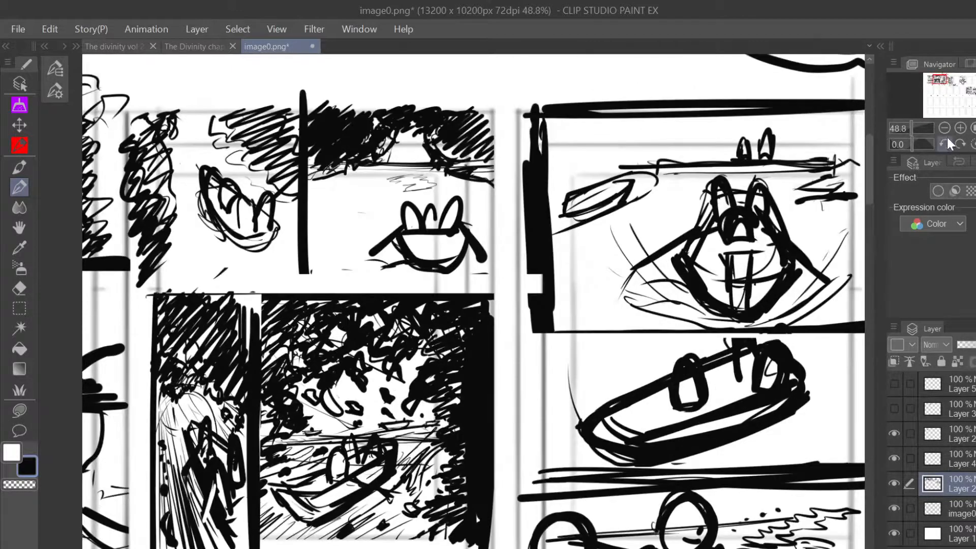
{"action": "left_click_drag", "start_coordinate": [868, 186], "coordinate": [866, 196]}
{"action": "left_click_drag", "start_coordinate": [945, 81], "coordinate": [937, 82]}
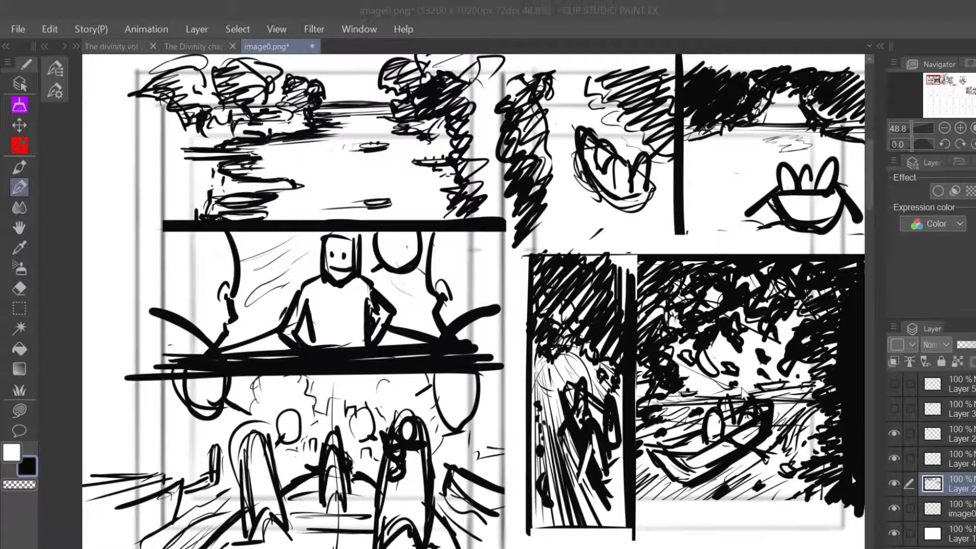
{"action": "mouse_move", "coordinate": [407, 548]}
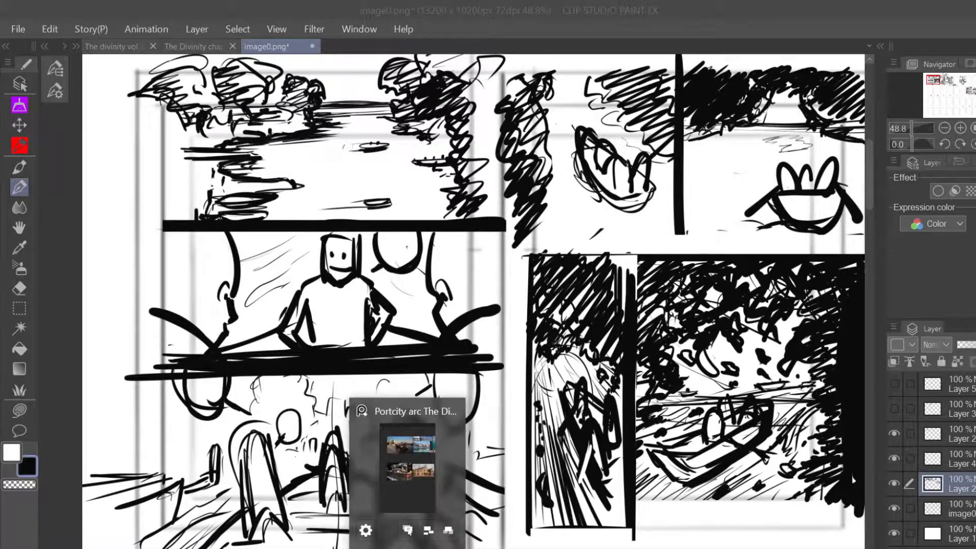